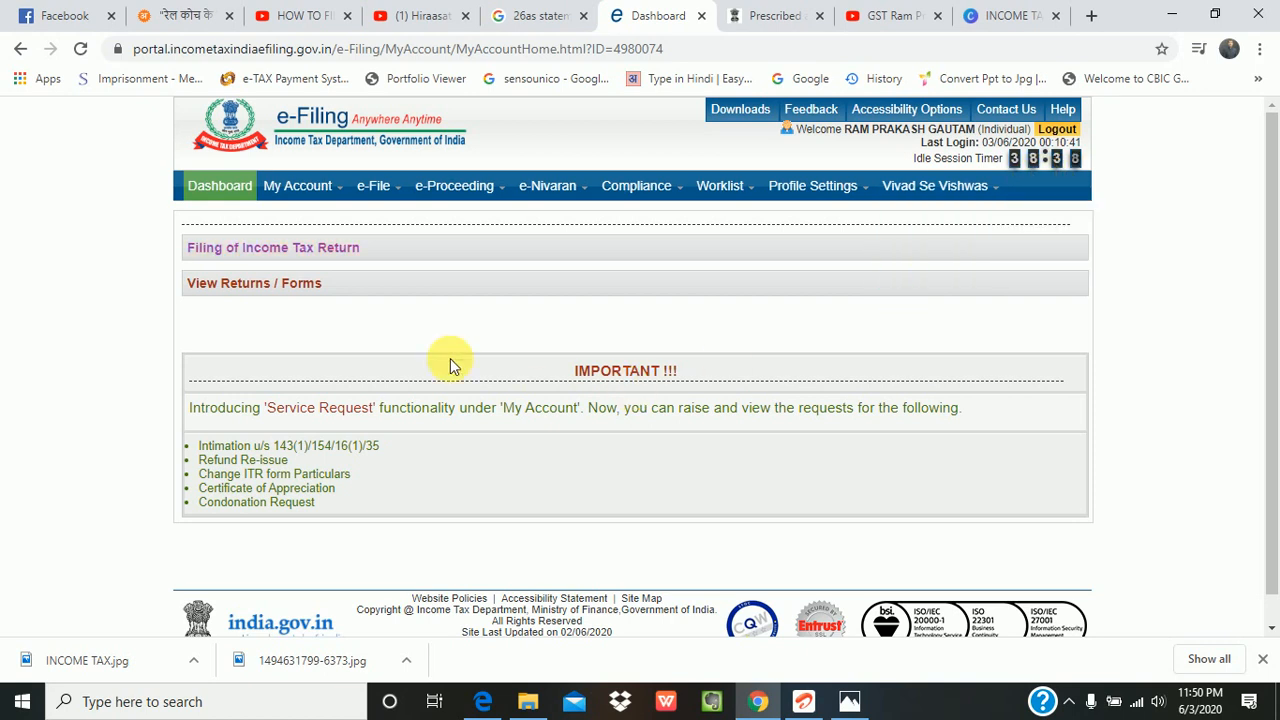
# Start a fresh income tax return for assessment year 2020-21 with form ITR-1.
pyautogui.click(228, 190)
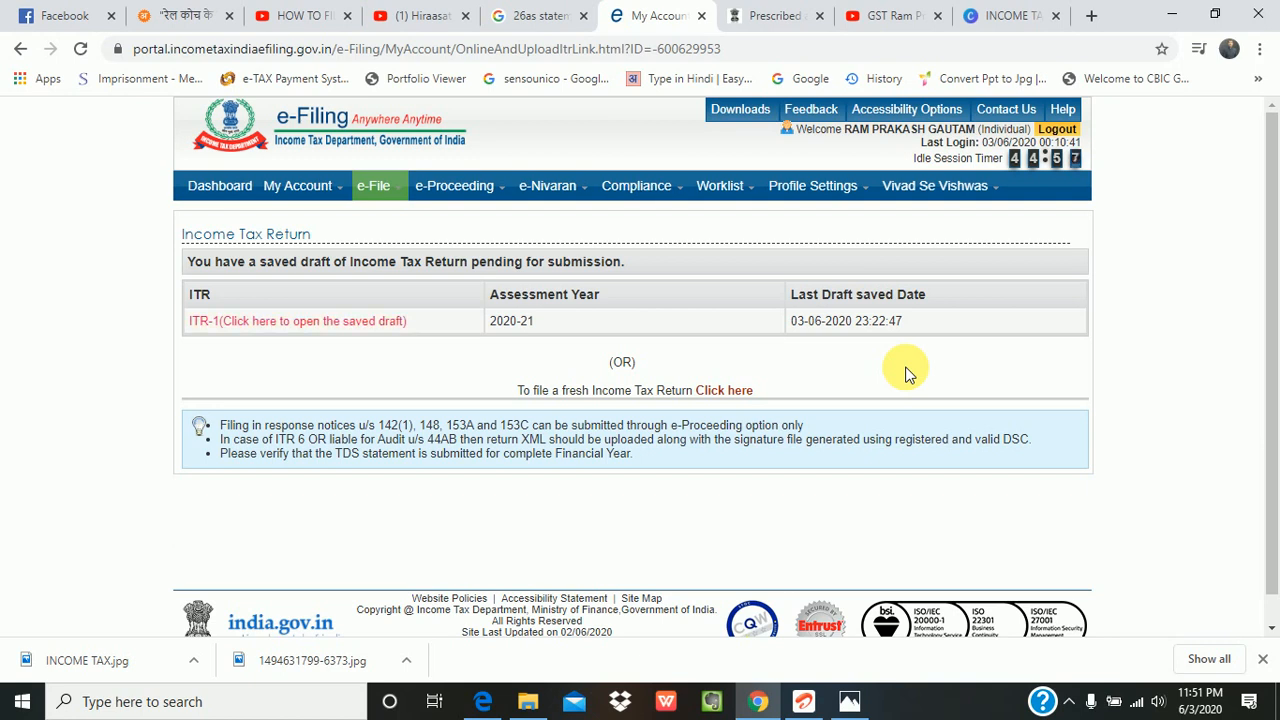
pyautogui.click(722, 391)
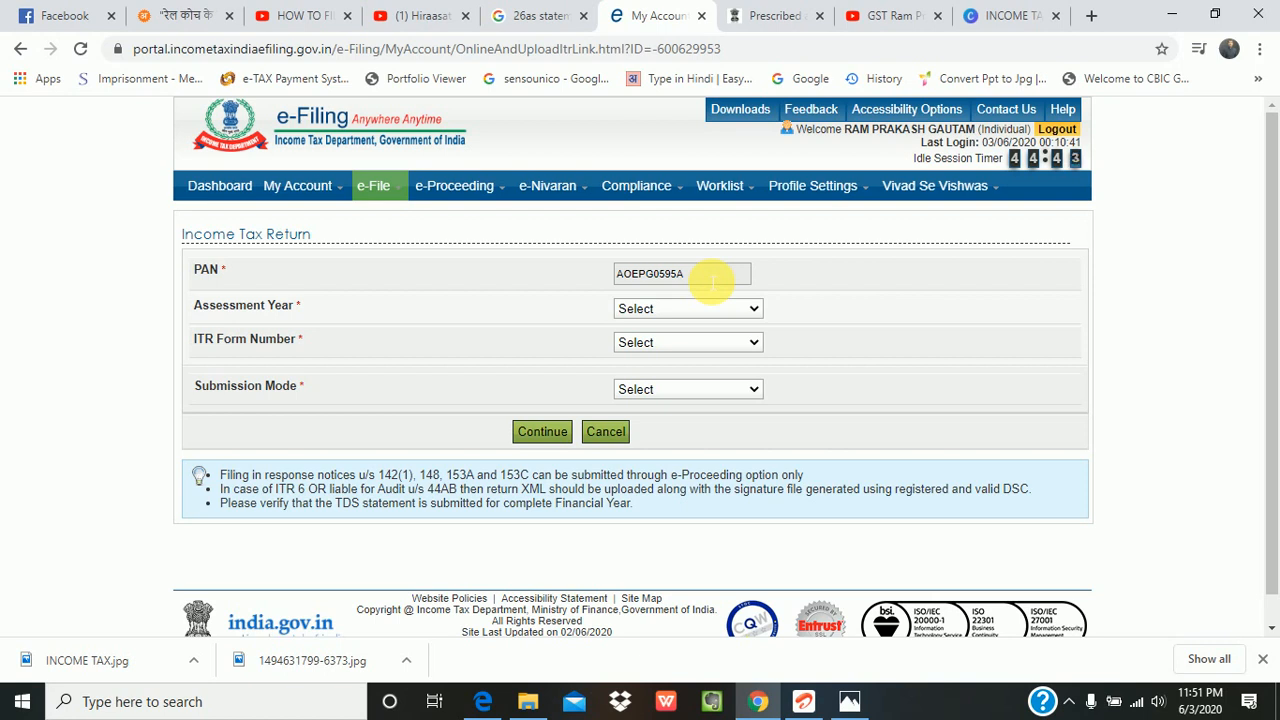
pyautogui.click(745, 309)
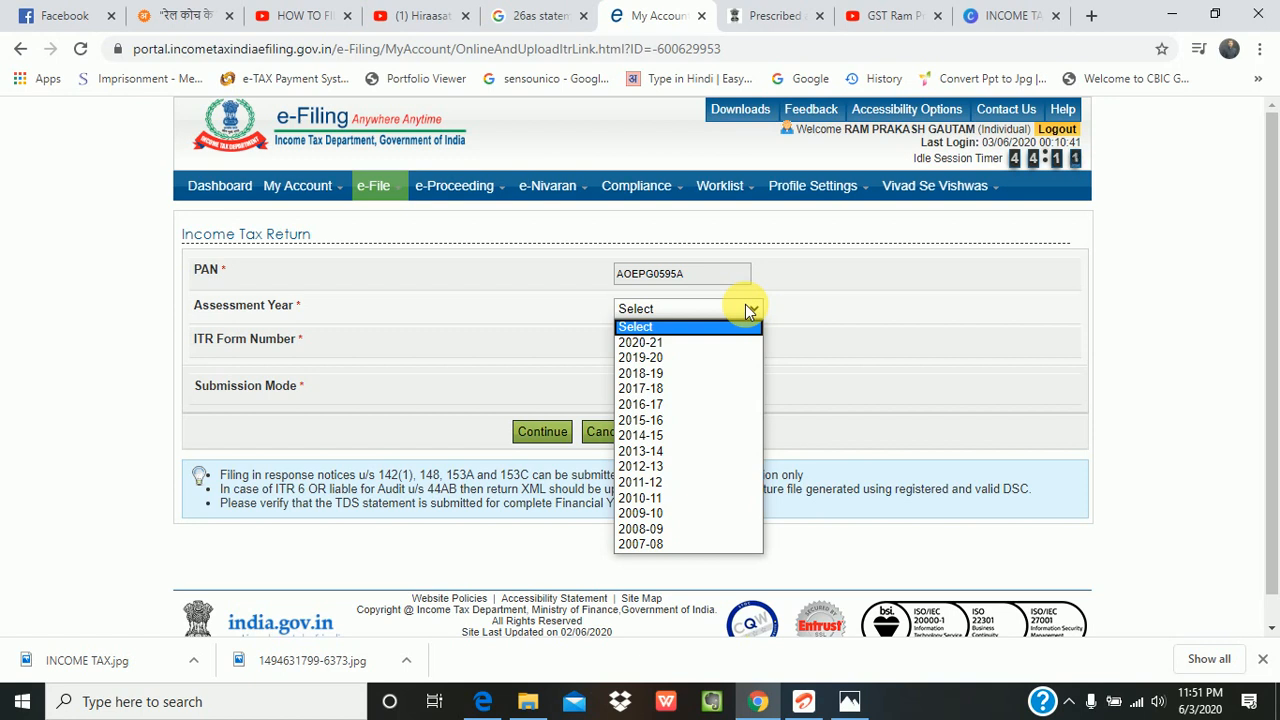
pyautogui.click(718, 342)
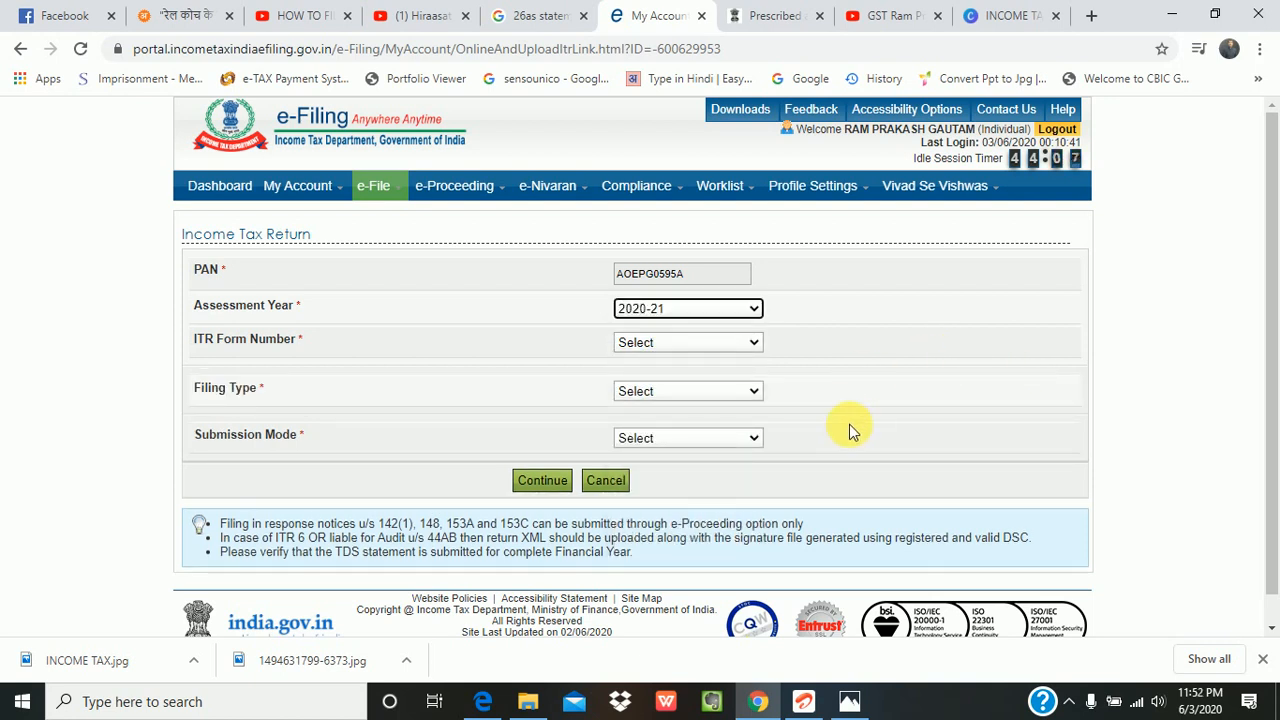
pyautogui.click(756, 343)
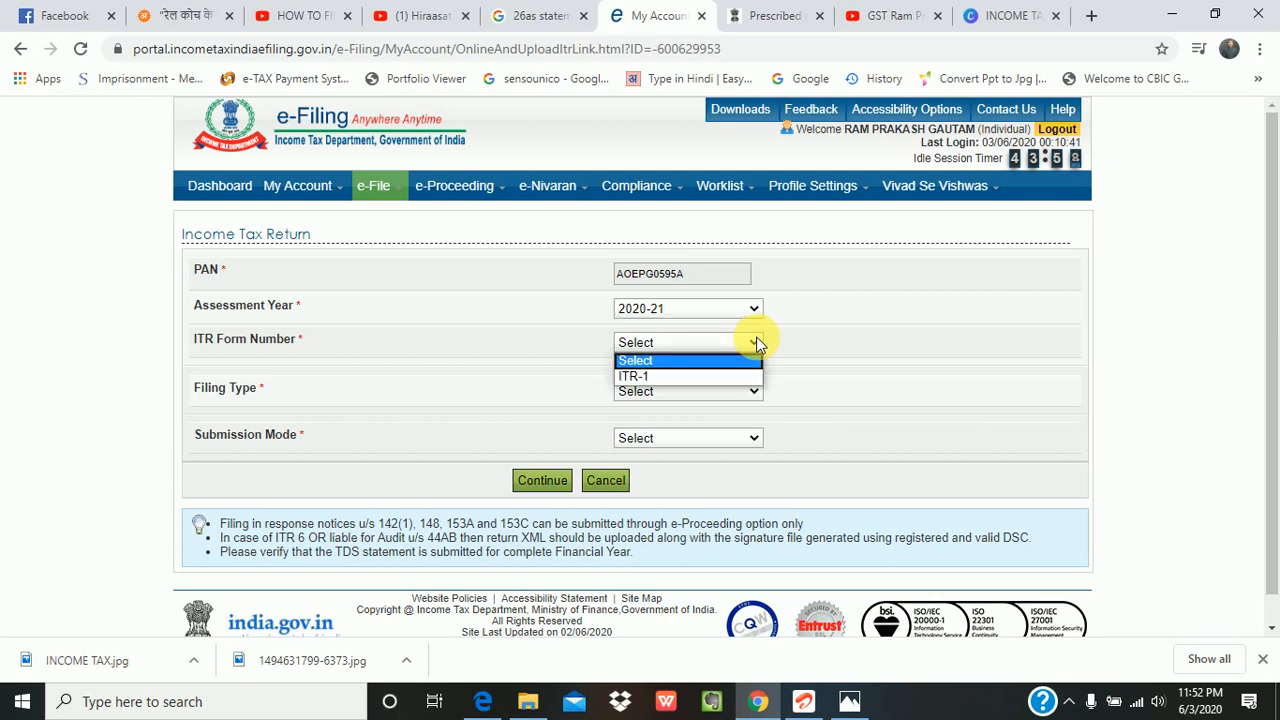
pyautogui.click(700, 377)
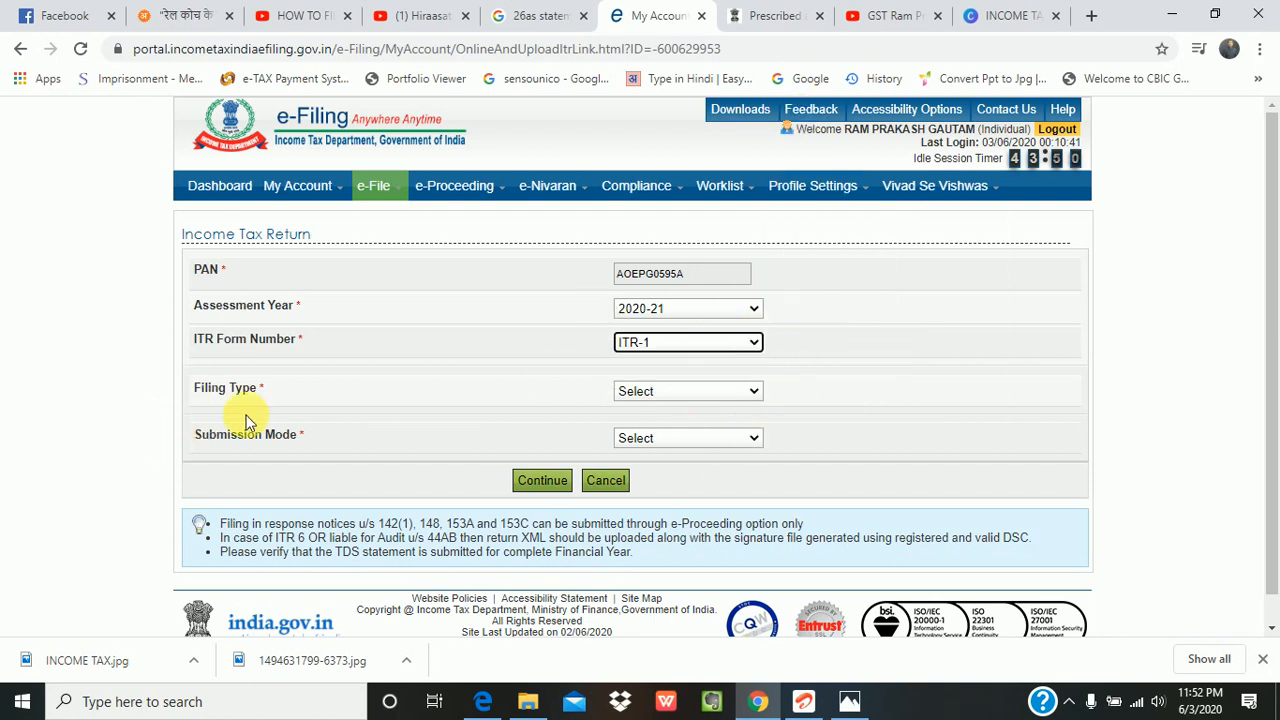
# Set the filing type to Original/Revised Return and the submission mode to Prepare and Submit Online.
pyautogui.click(750, 393)
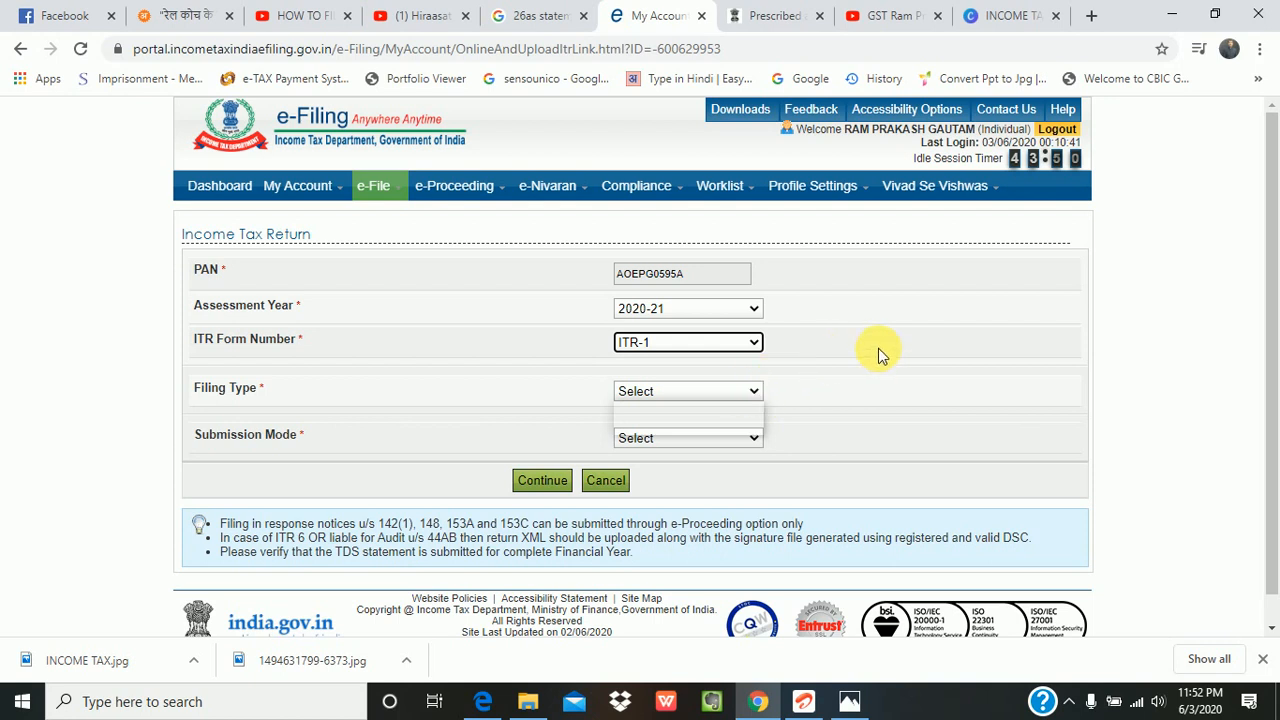
pyautogui.click(431, 385)
pyautogui.scroll(-1, 435, 390)
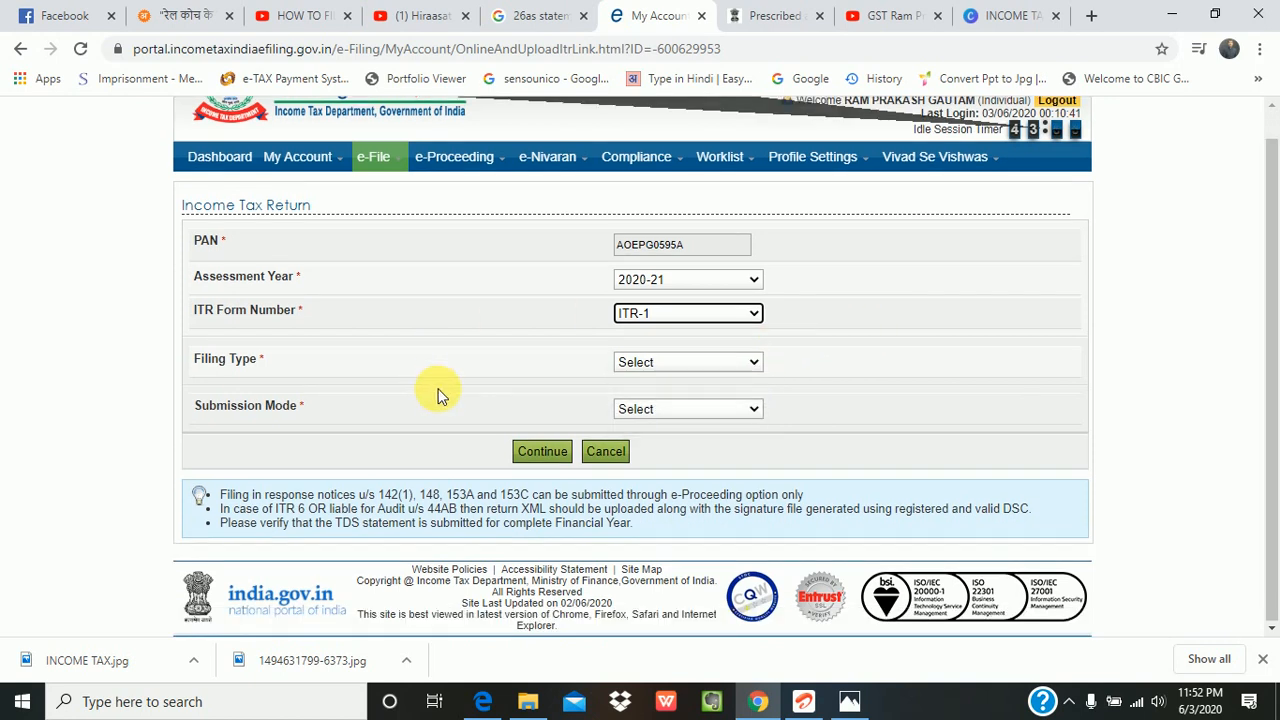
pyautogui.click(752, 366)
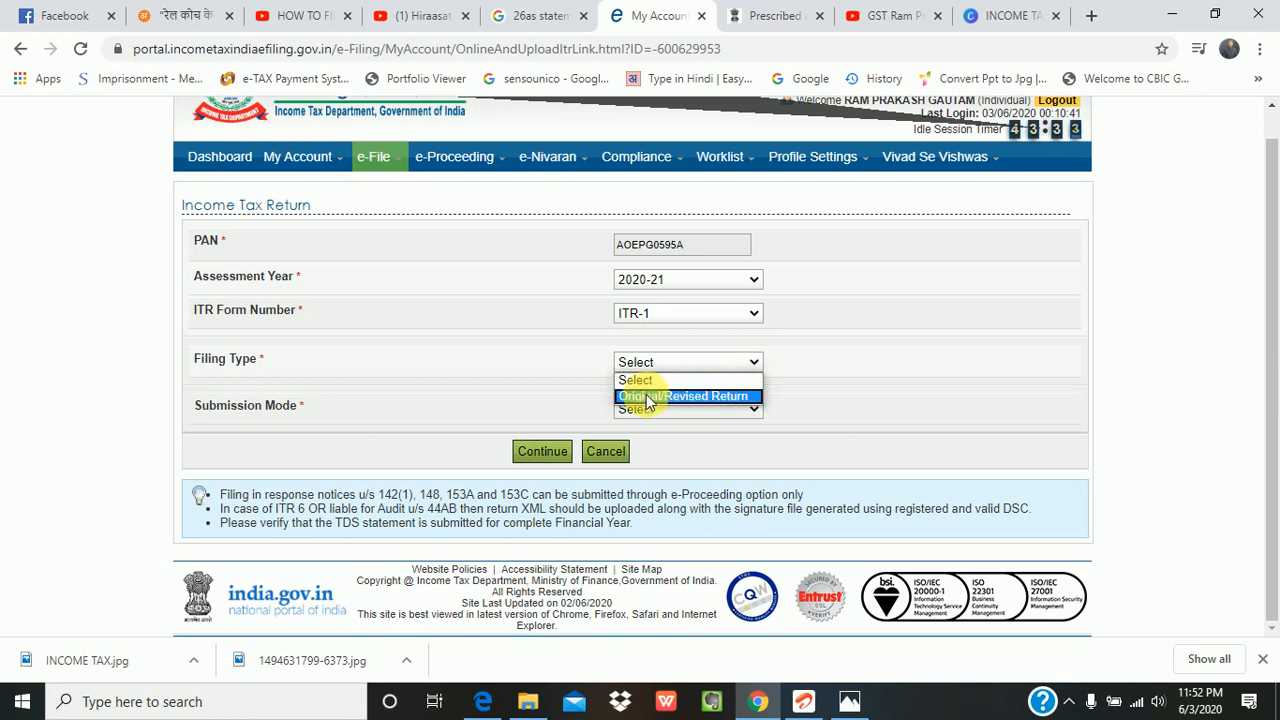
pyautogui.click(745, 399)
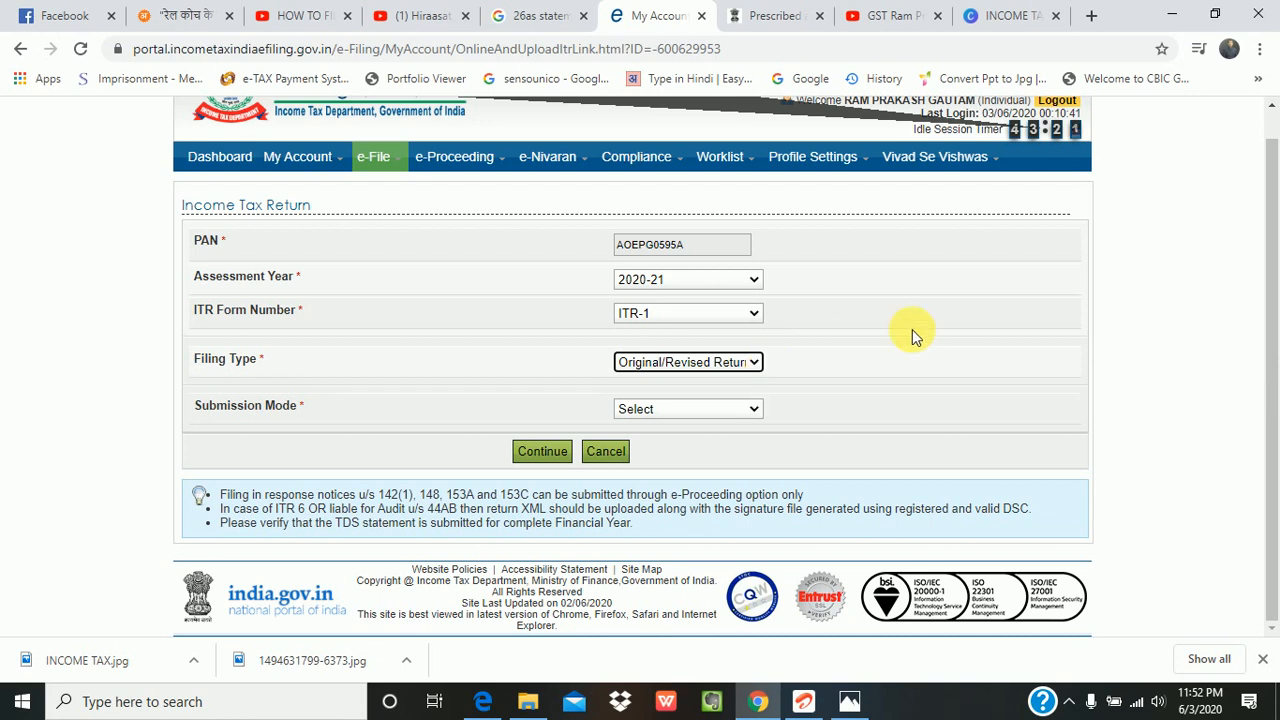
pyautogui.scroll(1, 956, 352)
pyautogui.scroll(-1, 956, 352)
pyautogui.click(752, 410)
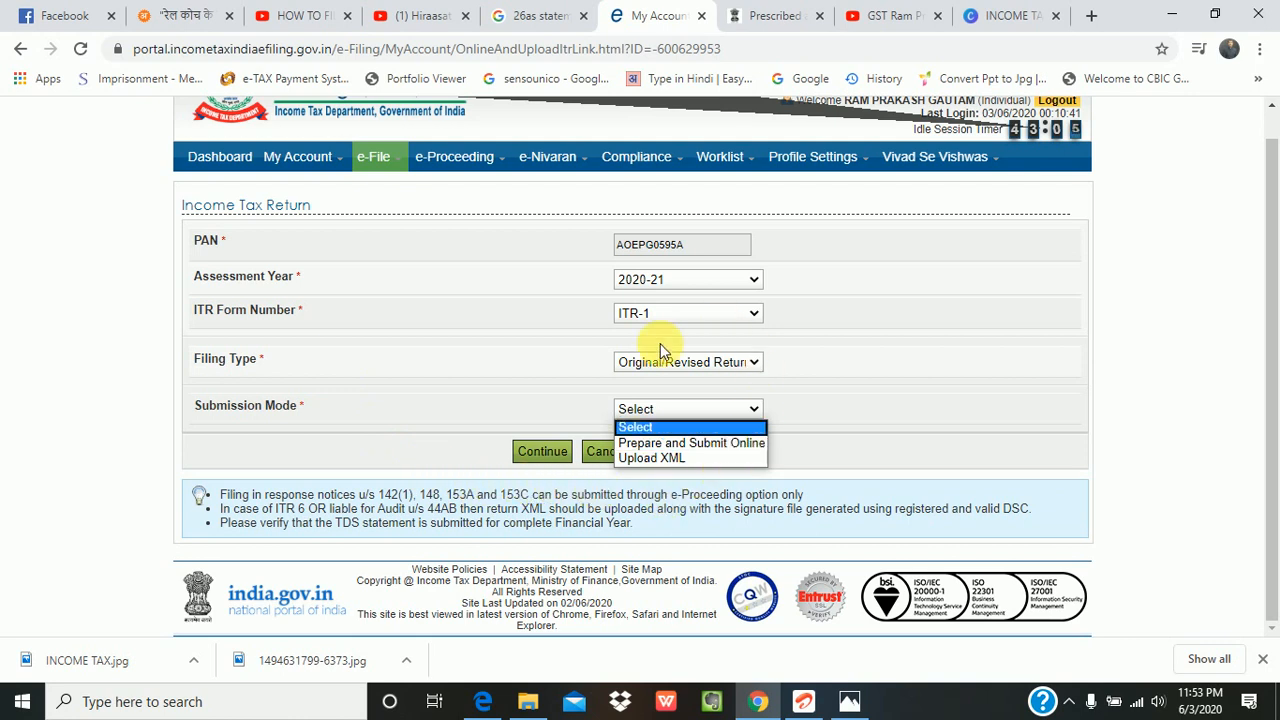
pyautogui.click(746, 450)
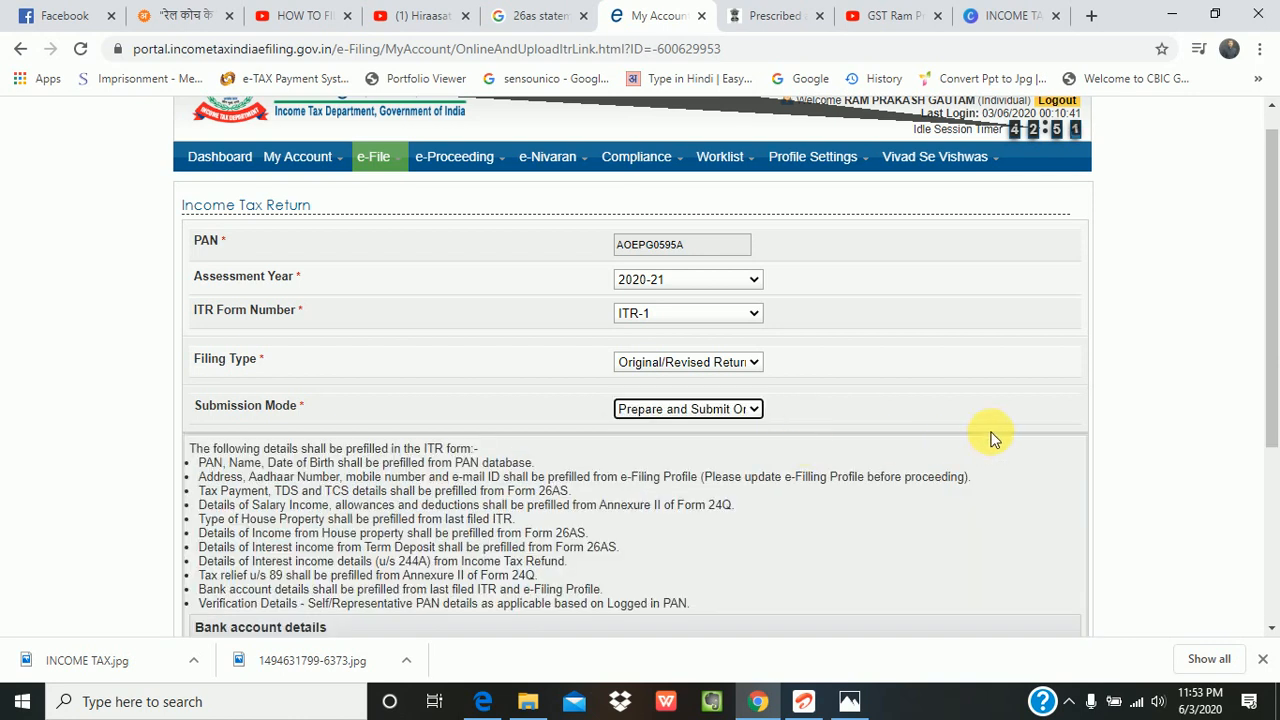
# Review the return selections, the list of details prefilled in the ITR form and the bank accounts offered for refund credit.
pyautogui.scroll(-2, 845, 382)
pyautogui.scroll(-1, 850, 300)
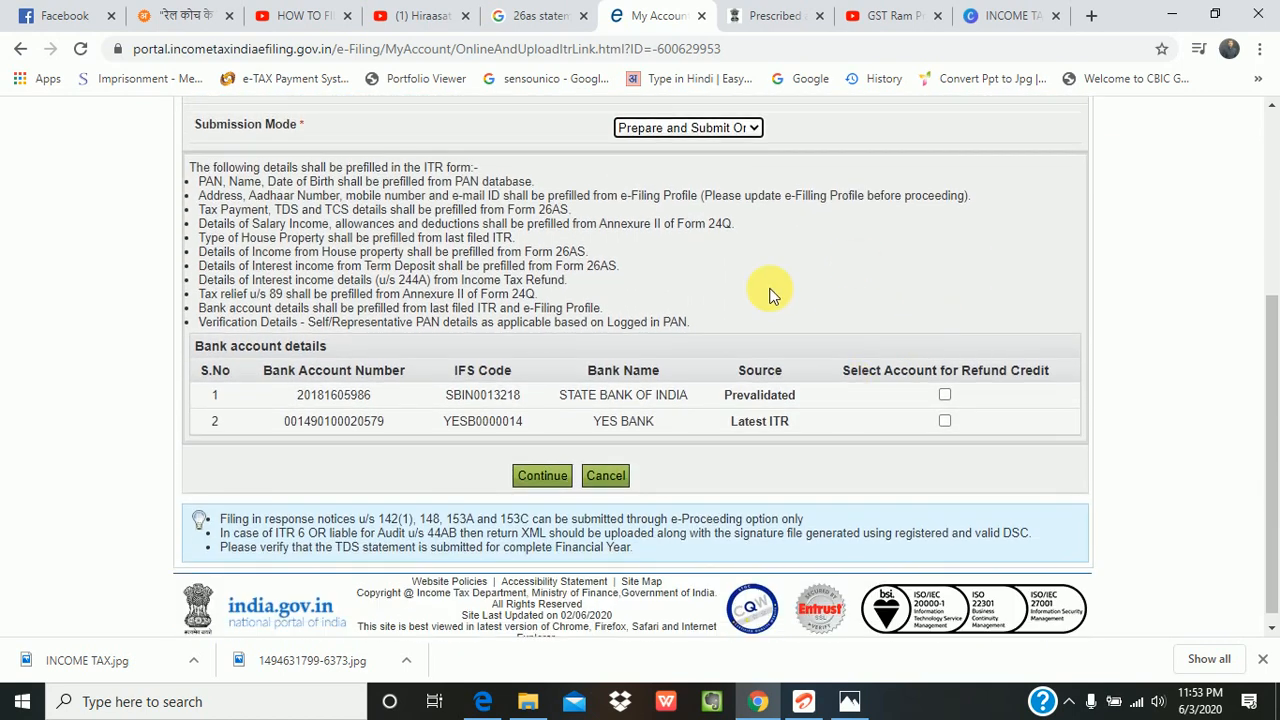
pyautogui.scroll(1, 808, 171)
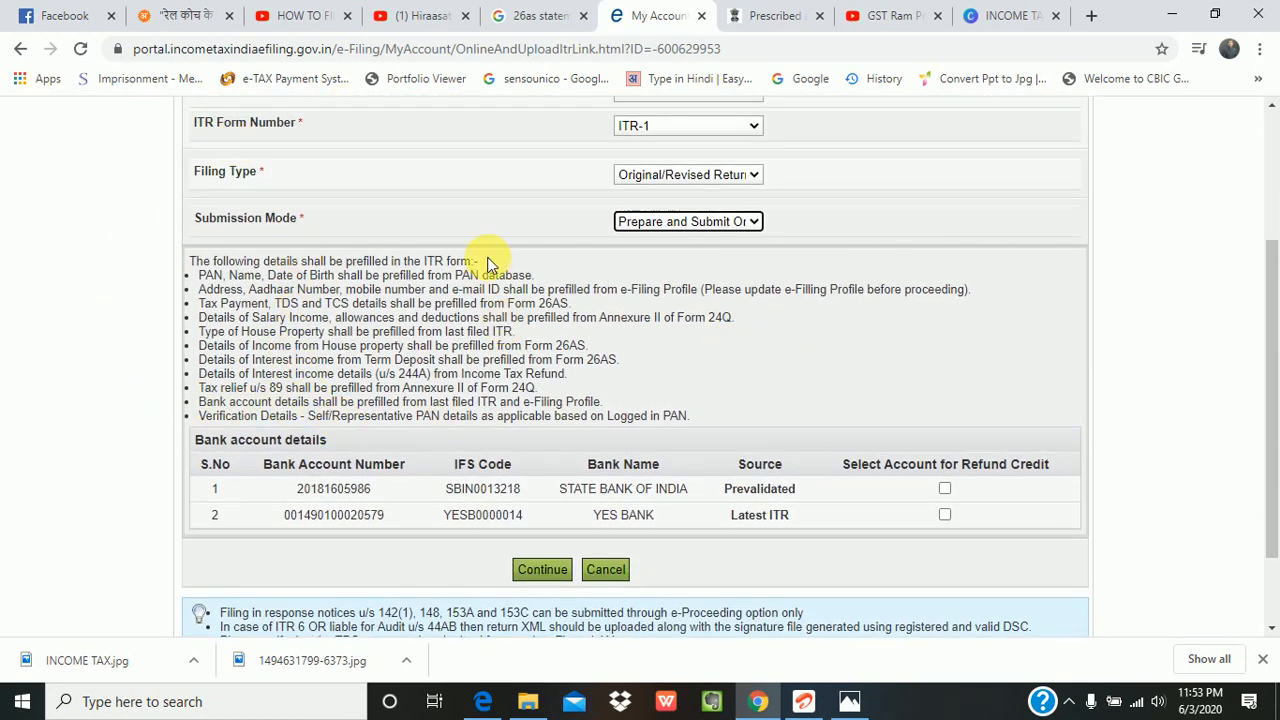
pyautogui.scroll(1, 478, 381)
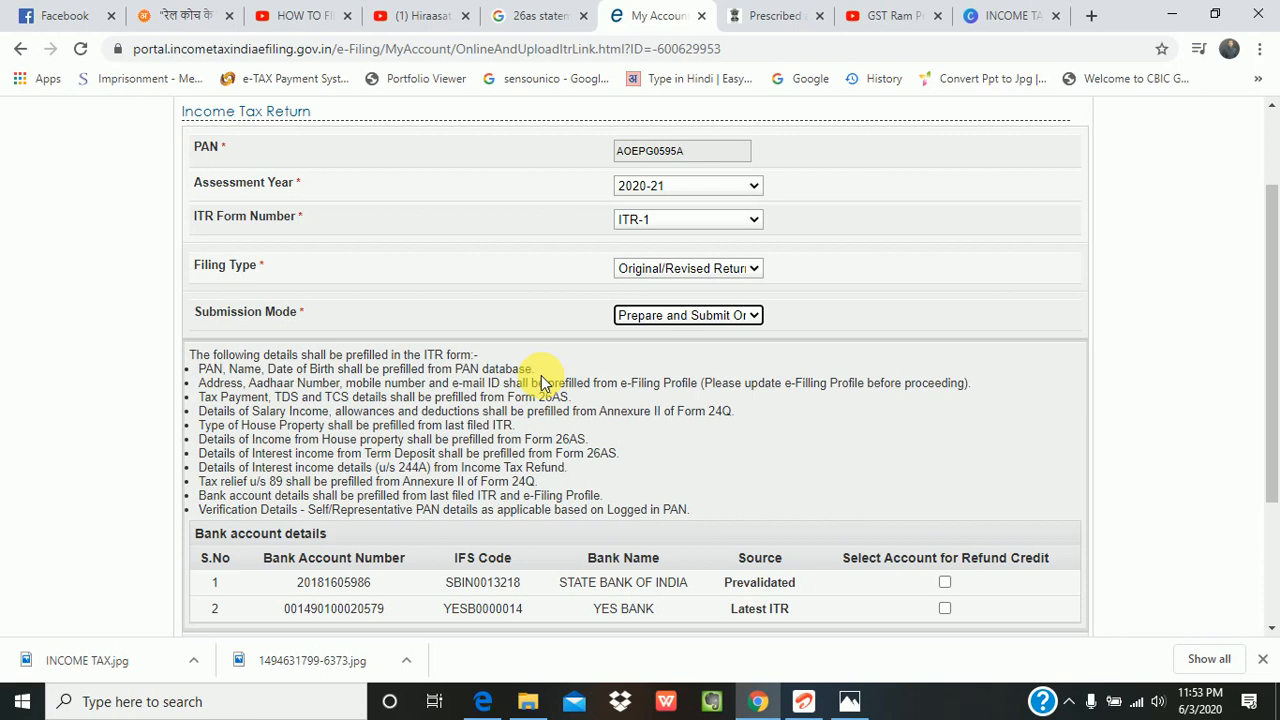
pyautogui.scroll(2, 629, 449)
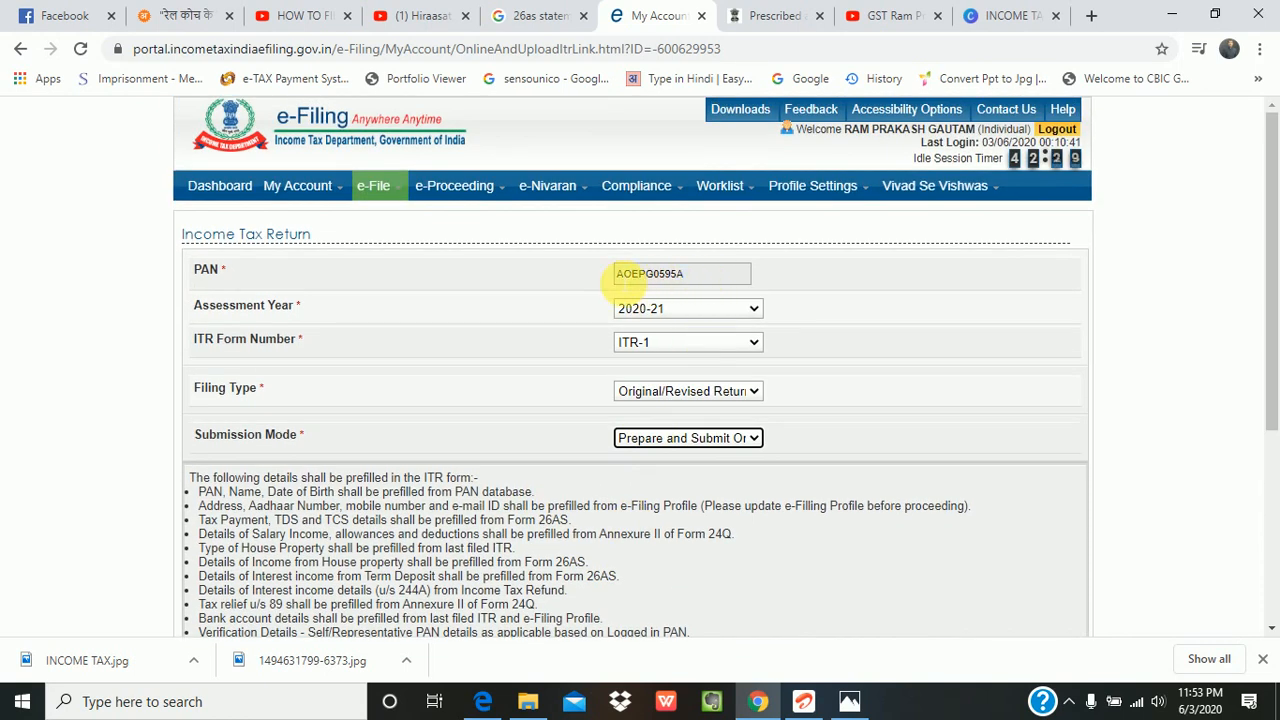
pyautogui.moveTo(620, 282); pyautogui.dragTo(700, 285)
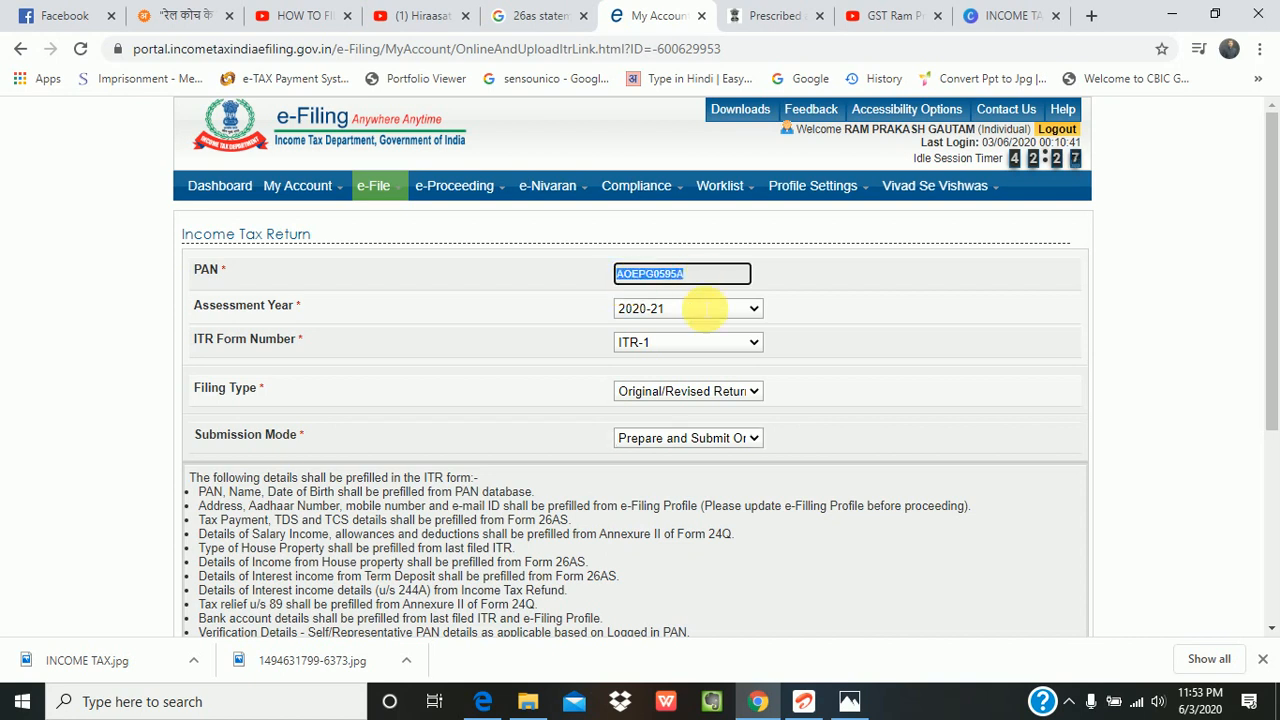
pyautogui.scroll(-3, 700, 283)
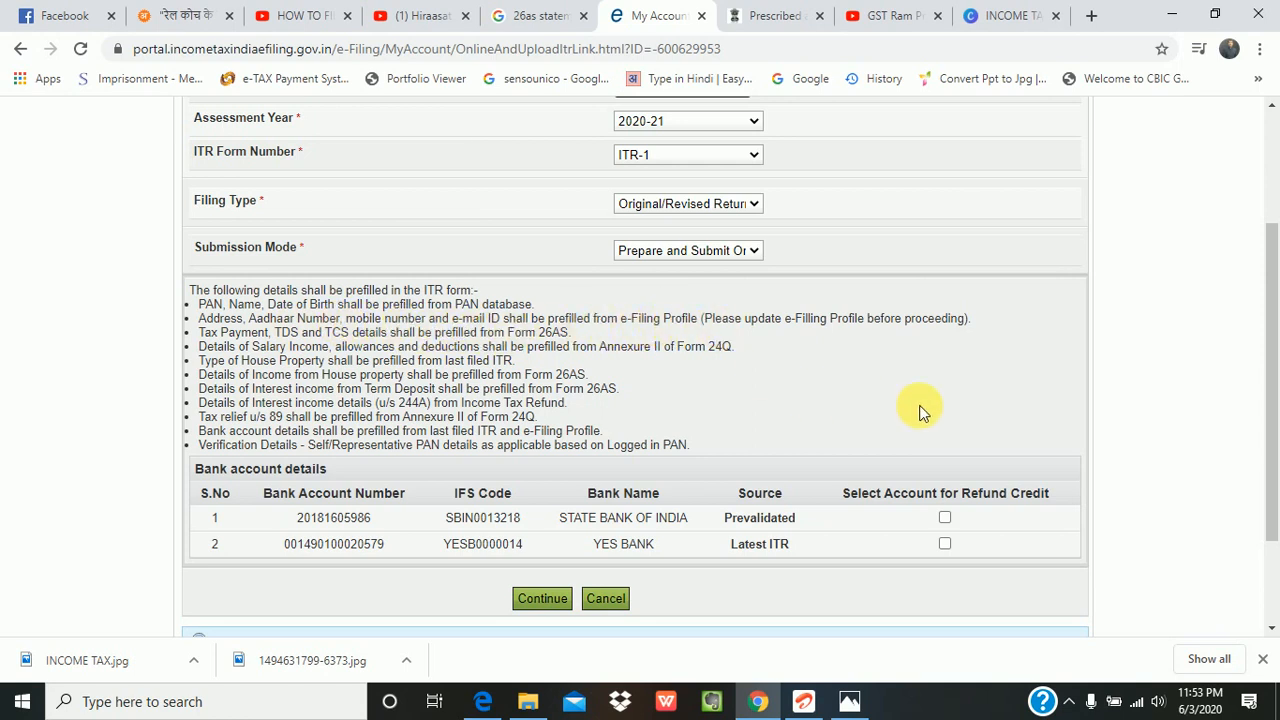
pyautogui.scroll(2, 920, 410)
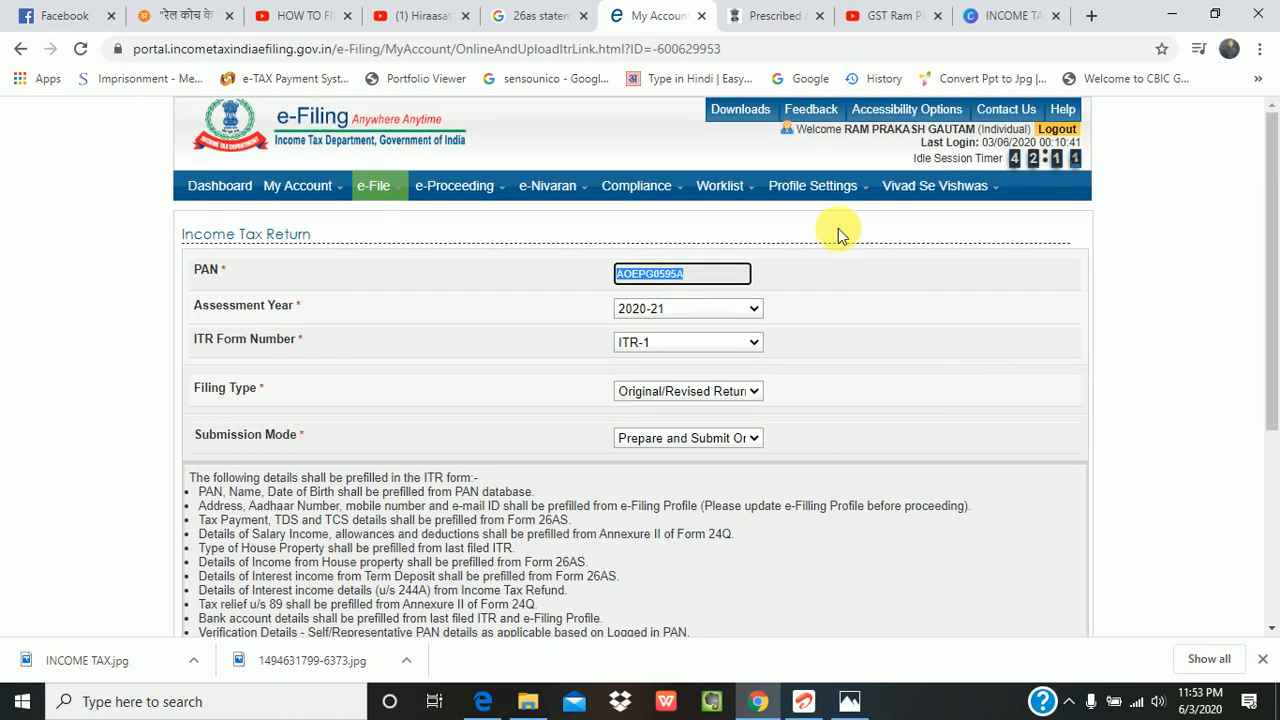
pyautogui.moveTo(826, 186)
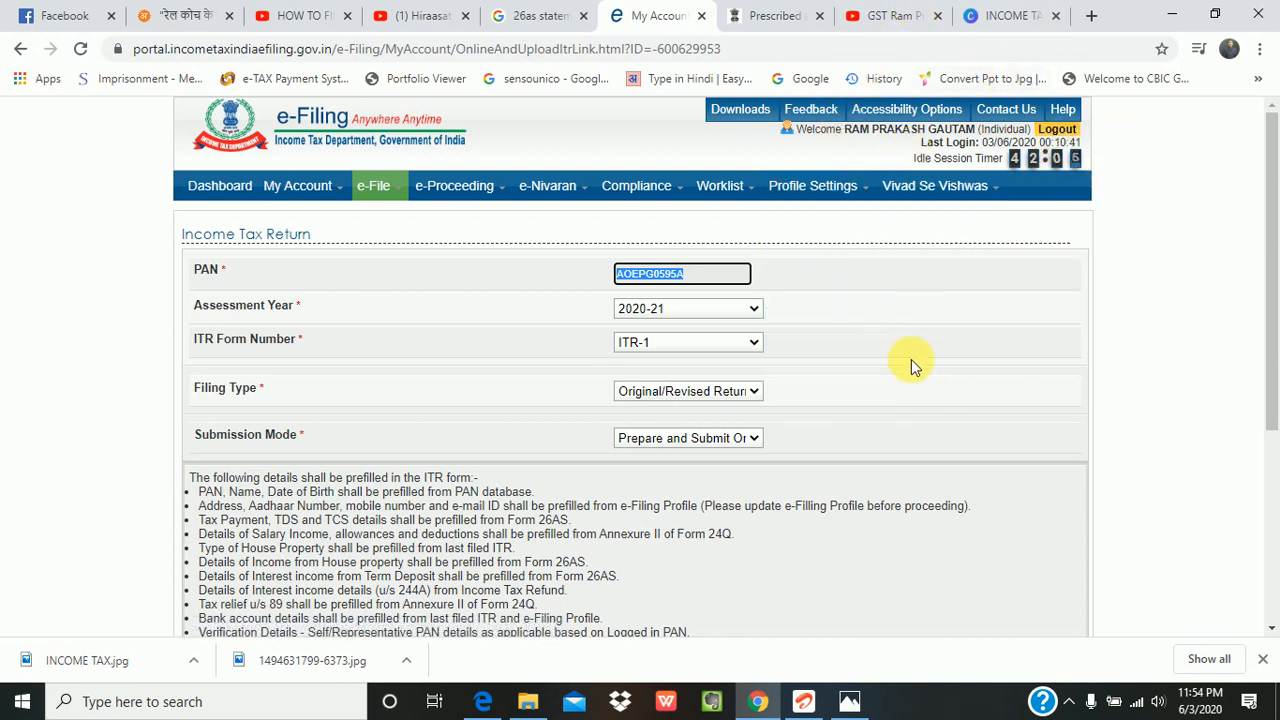
pyautogui.scroll(-2, 722, 562)
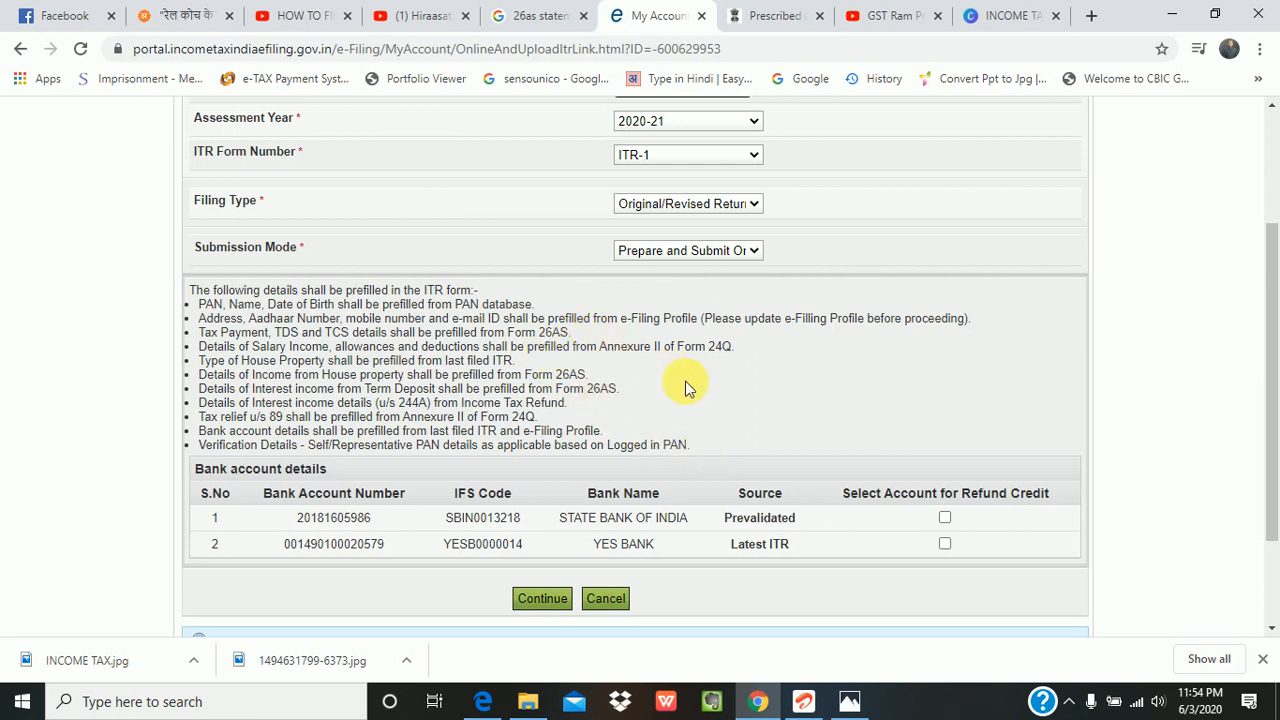
pyautogui.scroll(1, 686, 388)
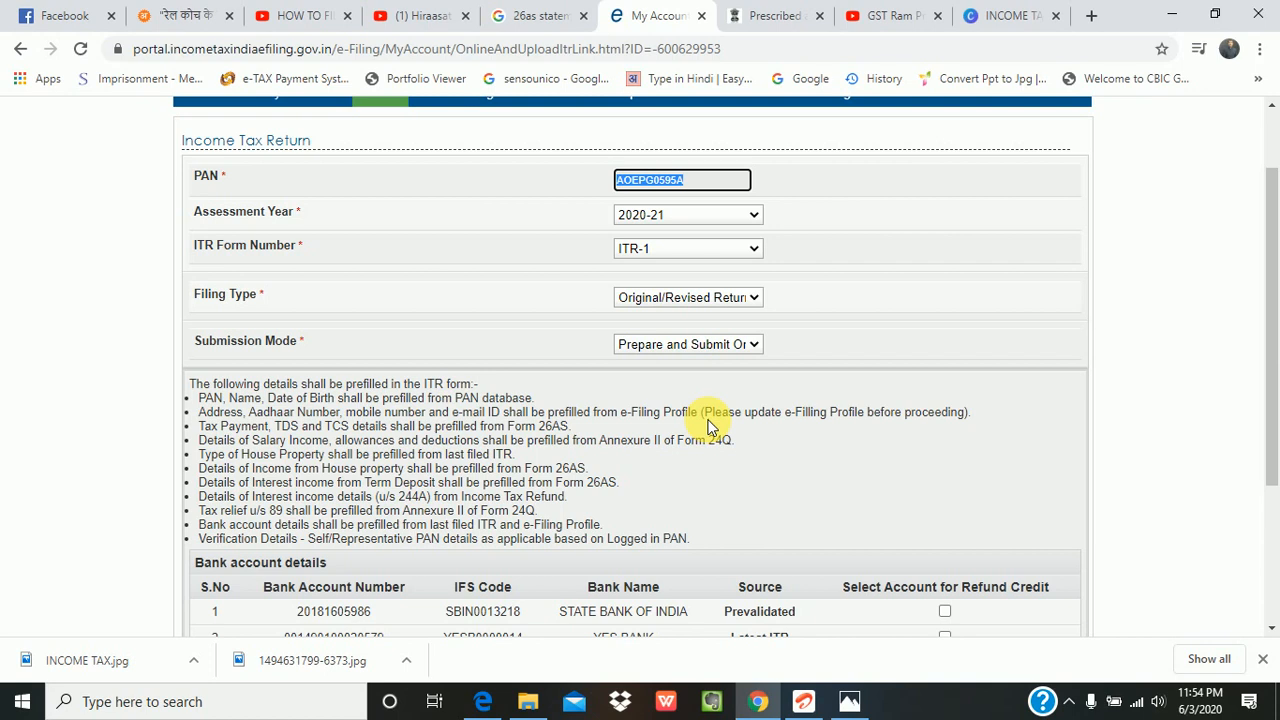
pyautogui.scroll(2, 707, 425)
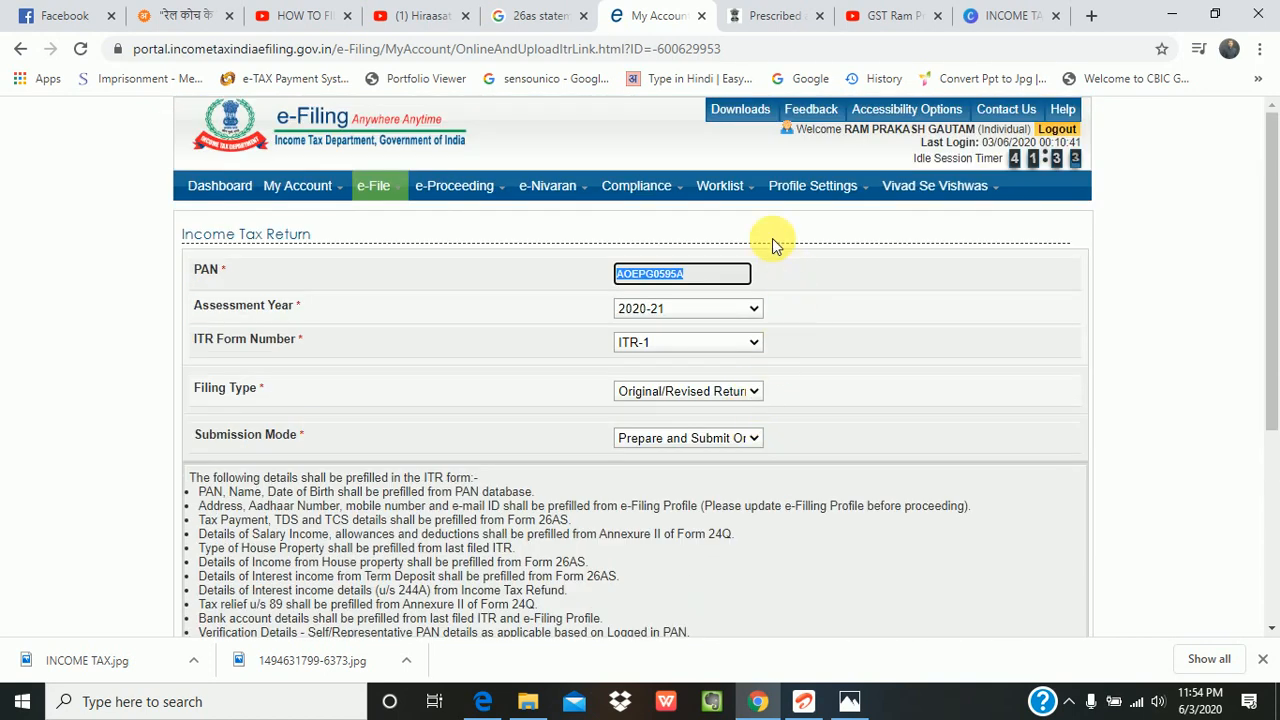
# Request Form 26AS (Tax Credit) from the account options and confirm the redirect to the TDS-CPC website.
pyautogui.moveTo(300, 186)
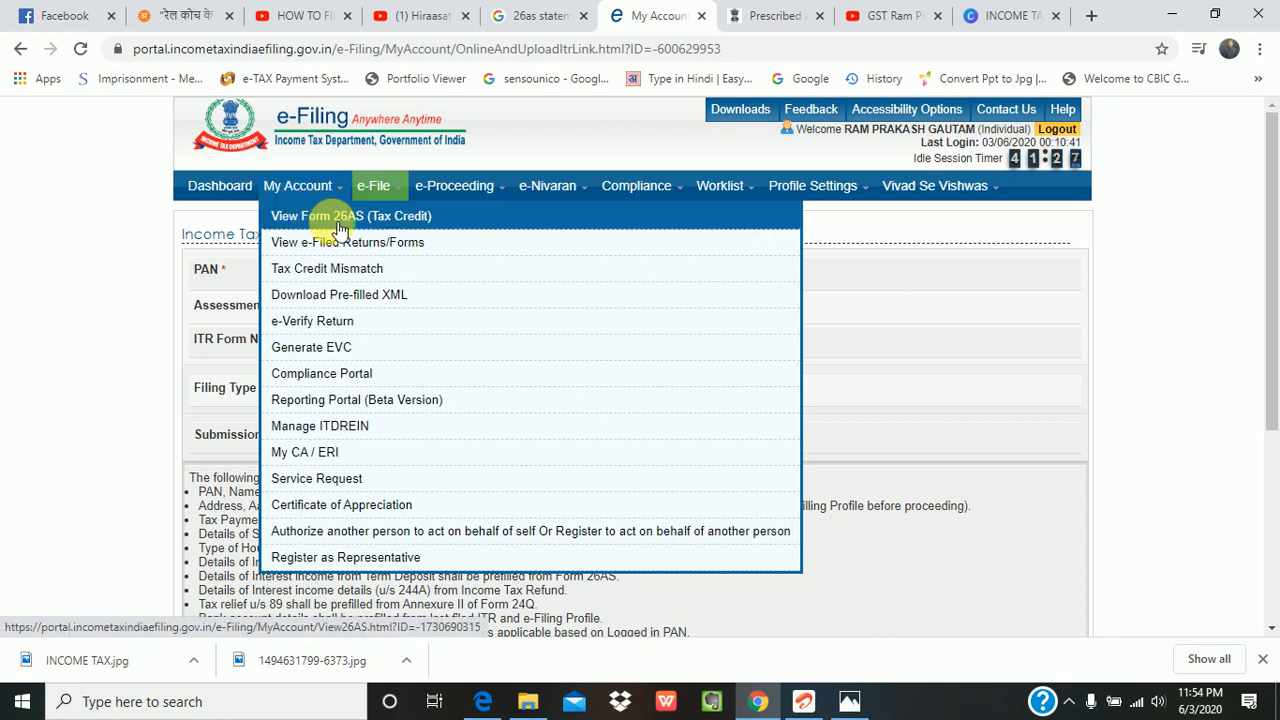
pyautogui.click(338, 229)
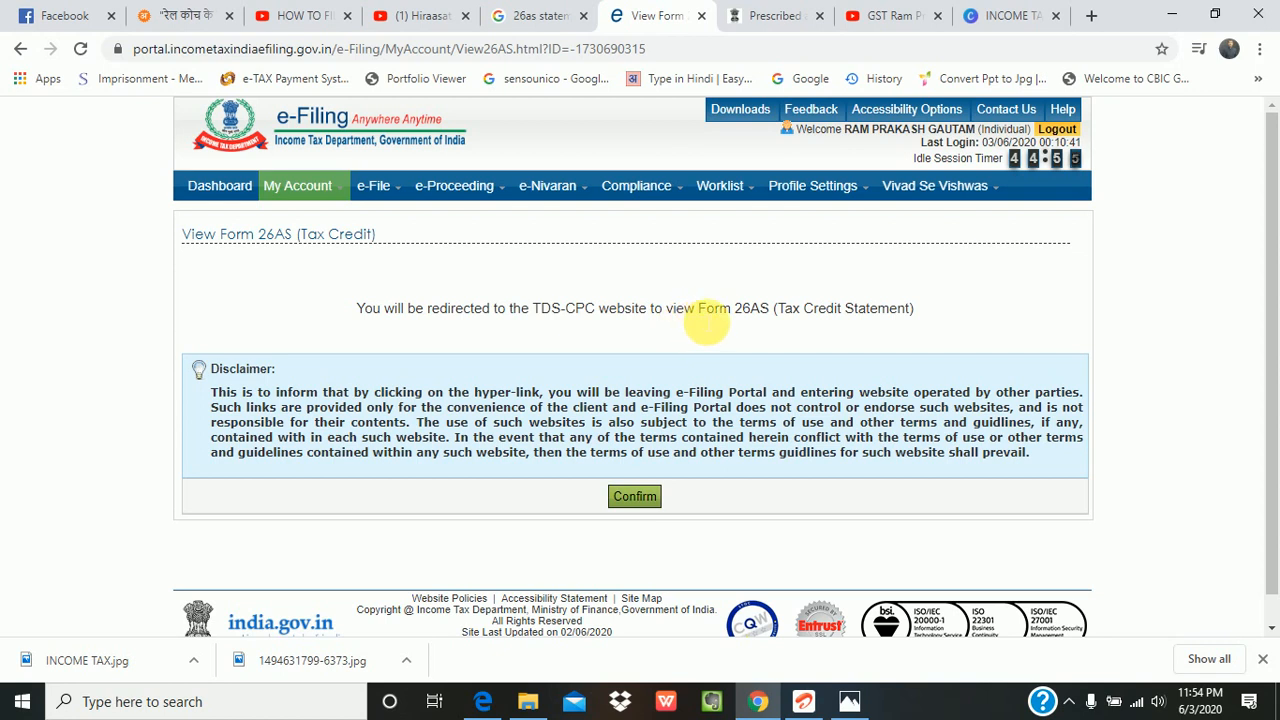
pyautogui.click(635, 498)
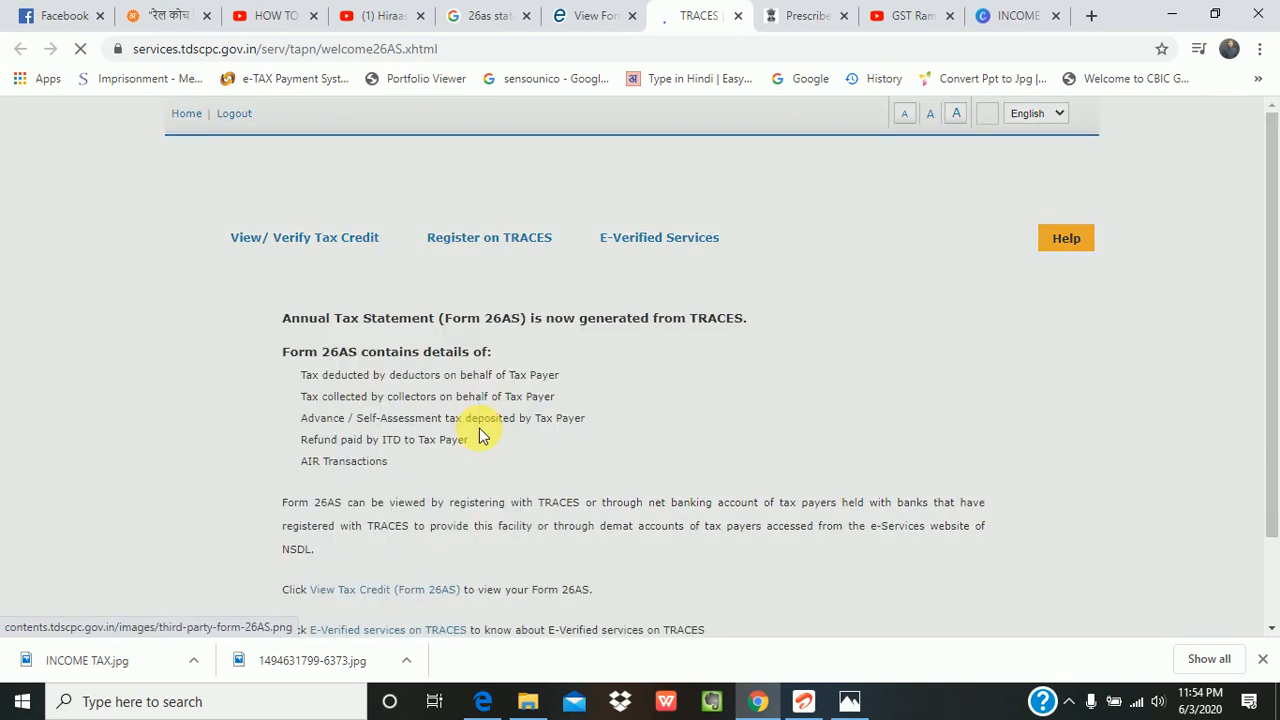
# Agree to the usage of Form 16/16A generated from TRACES and open the View Tax Credit (Form 26AS) page.
pyautogui.click(320, 371)
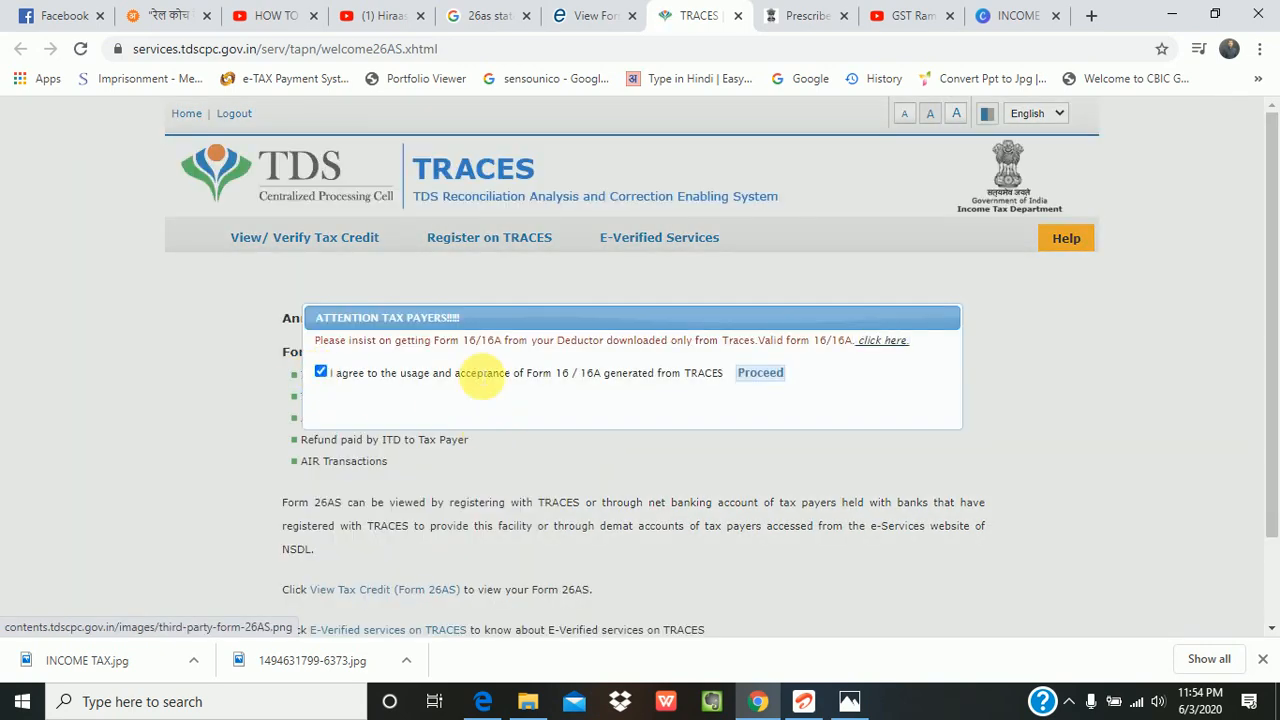
pyautogui.click(760, 374)
pyautogui.scroll(-1, 557, 460)
pyautogui.click(351, 488)
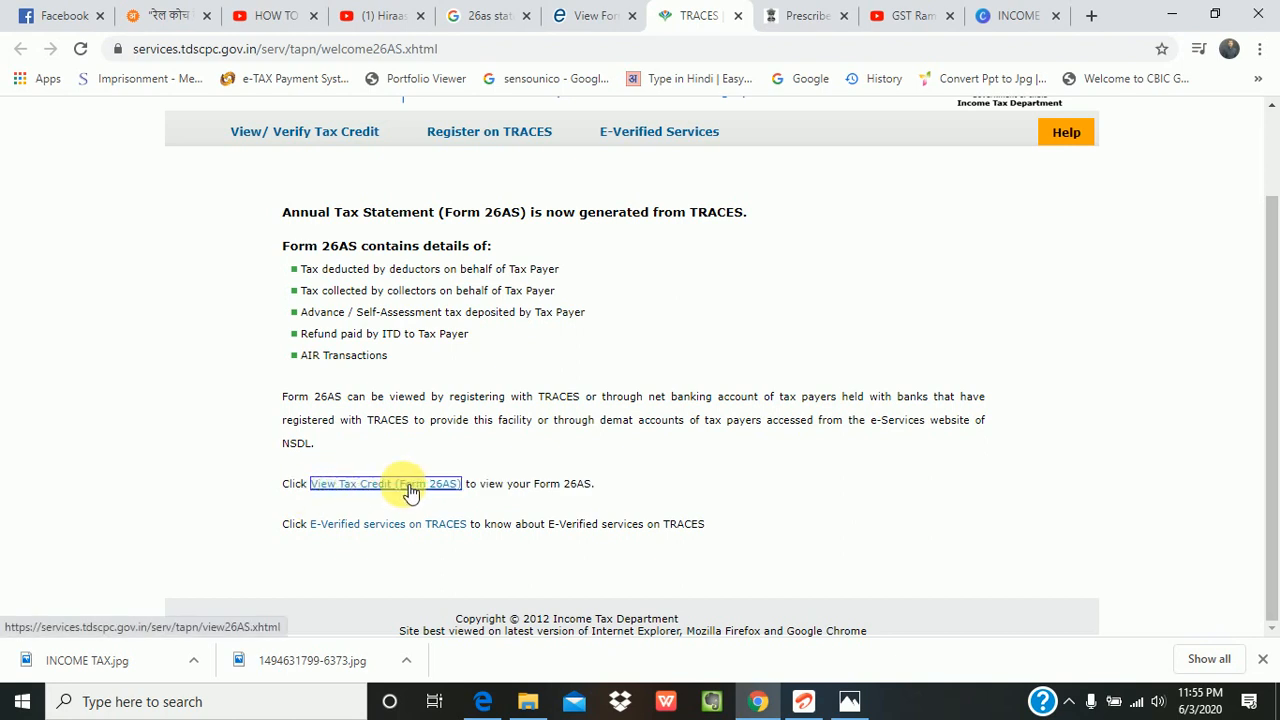
pyautogui.click(410, 492)
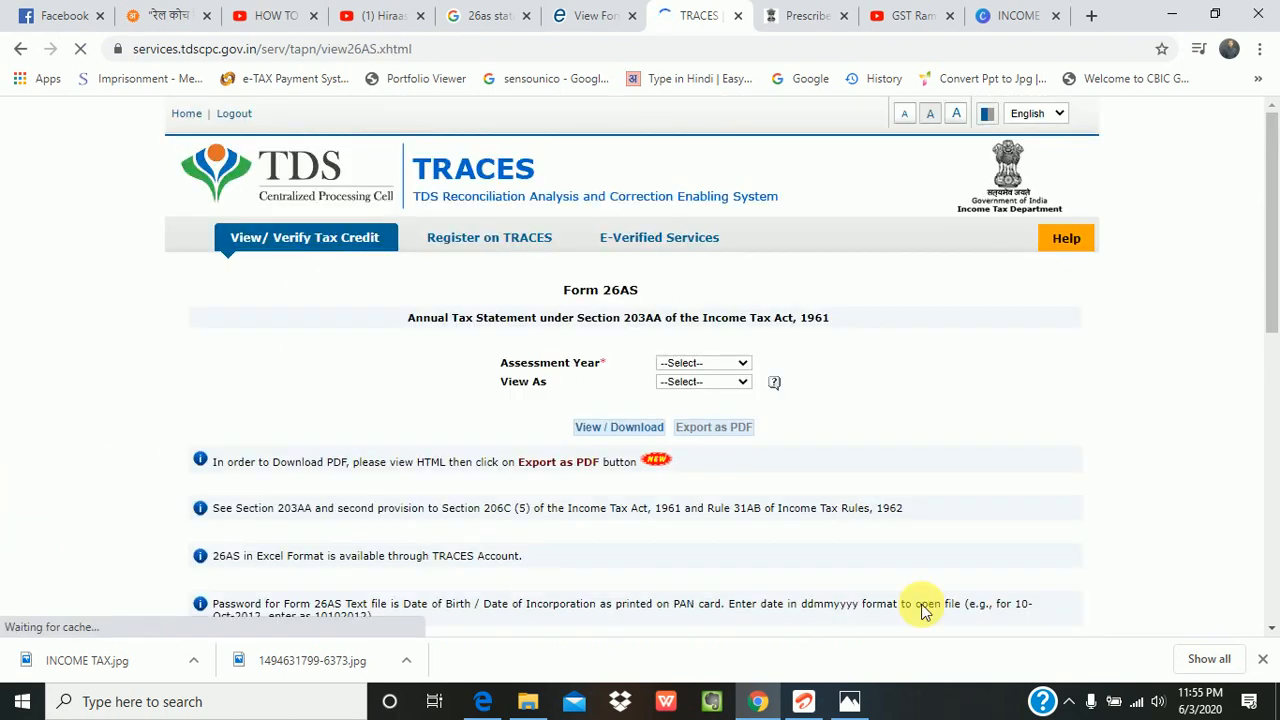
# View the Form 26AS statement for assessment year 2019-20 in HTML format.
pyautogui.scroll(-6, 1000, 505)
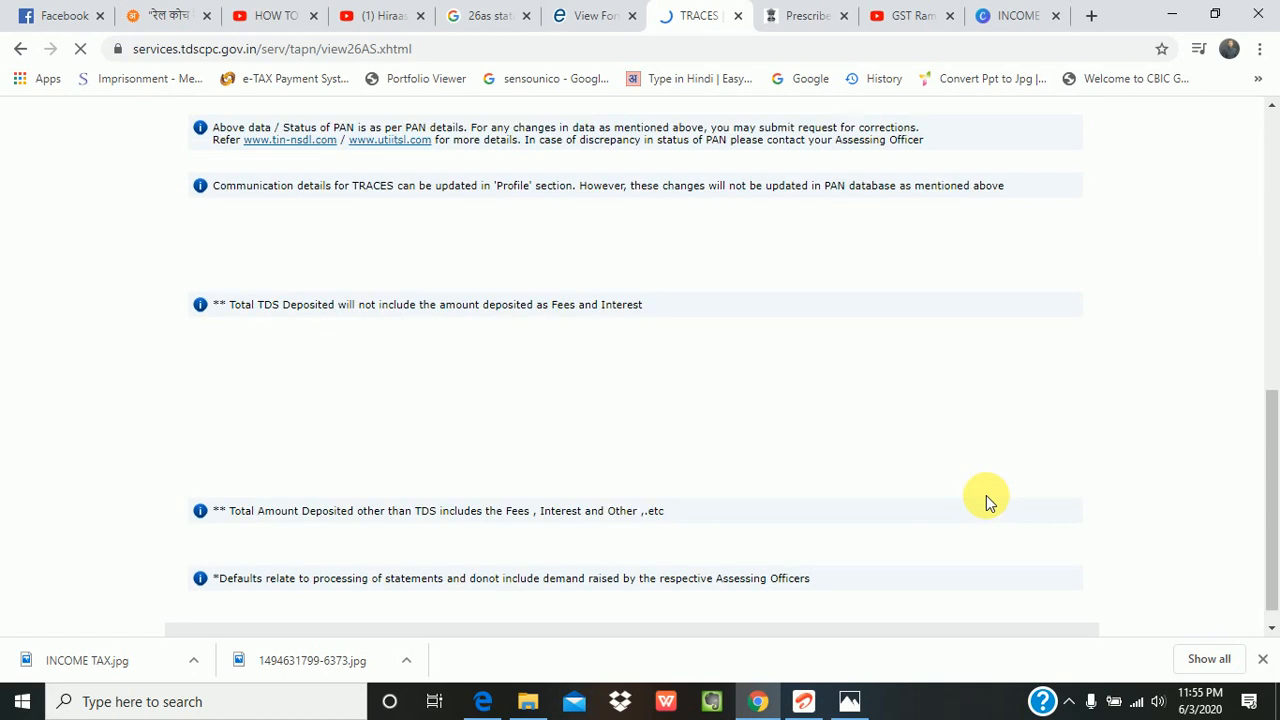
pyautogui.scroll(6, 986, 495)
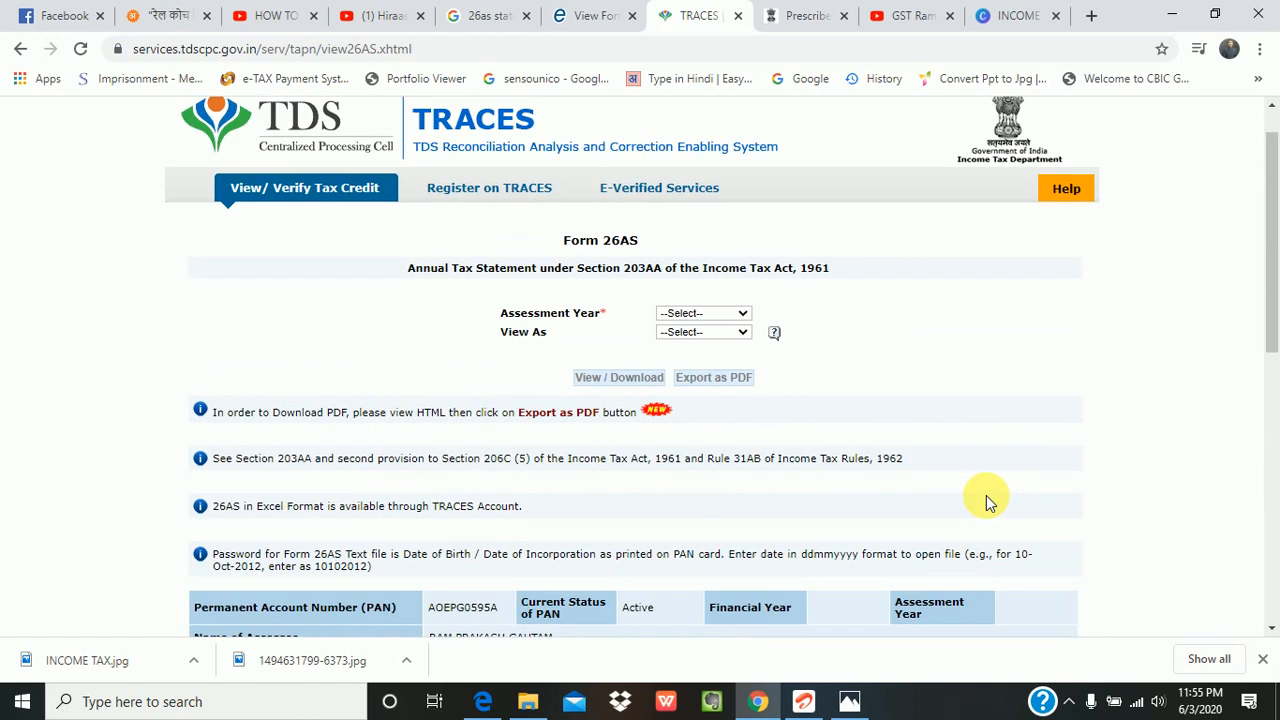
pyautogui.click(743, 314)
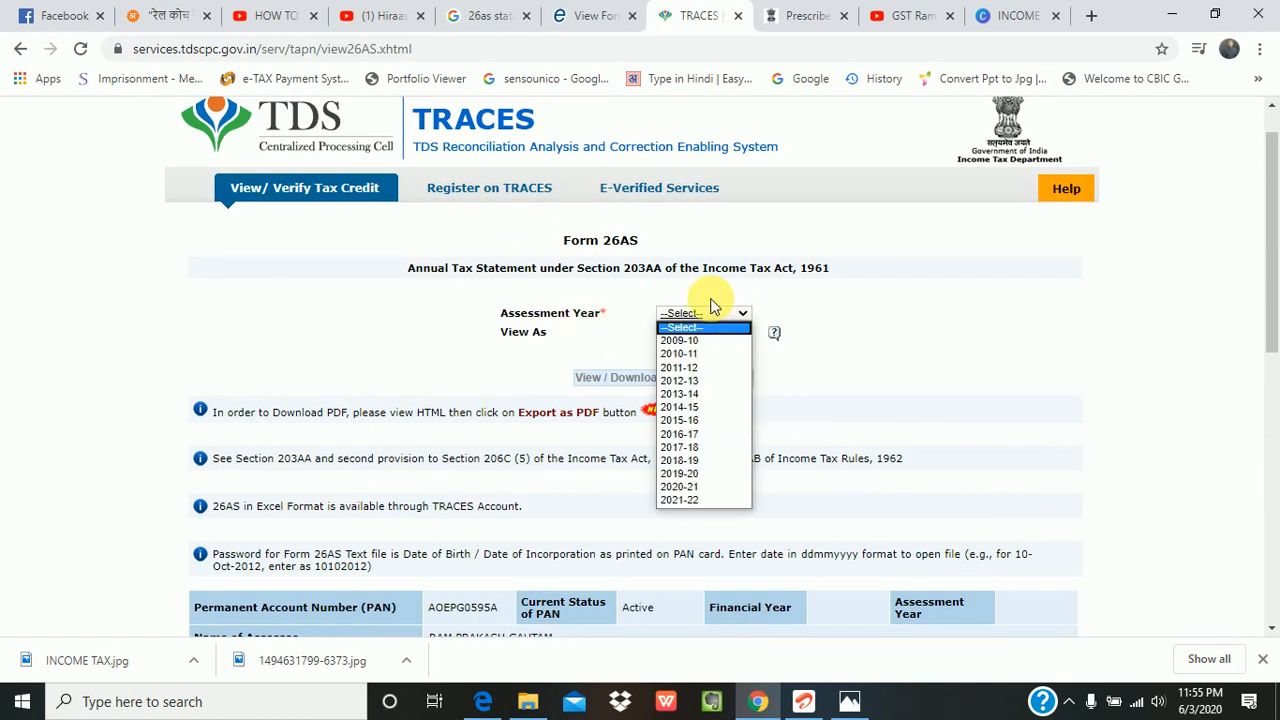
pyautogui.click(700, 473)
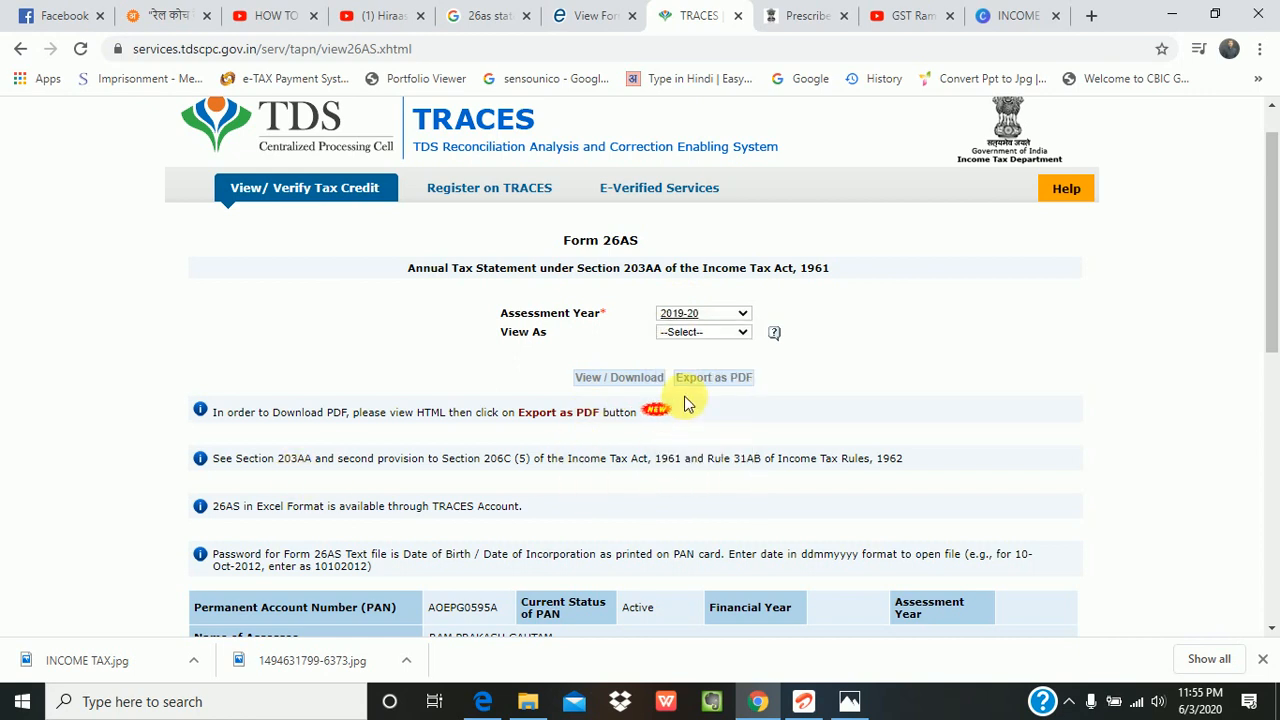
pyautogui.click(738, 338)
pyautogui.click(686, 361)
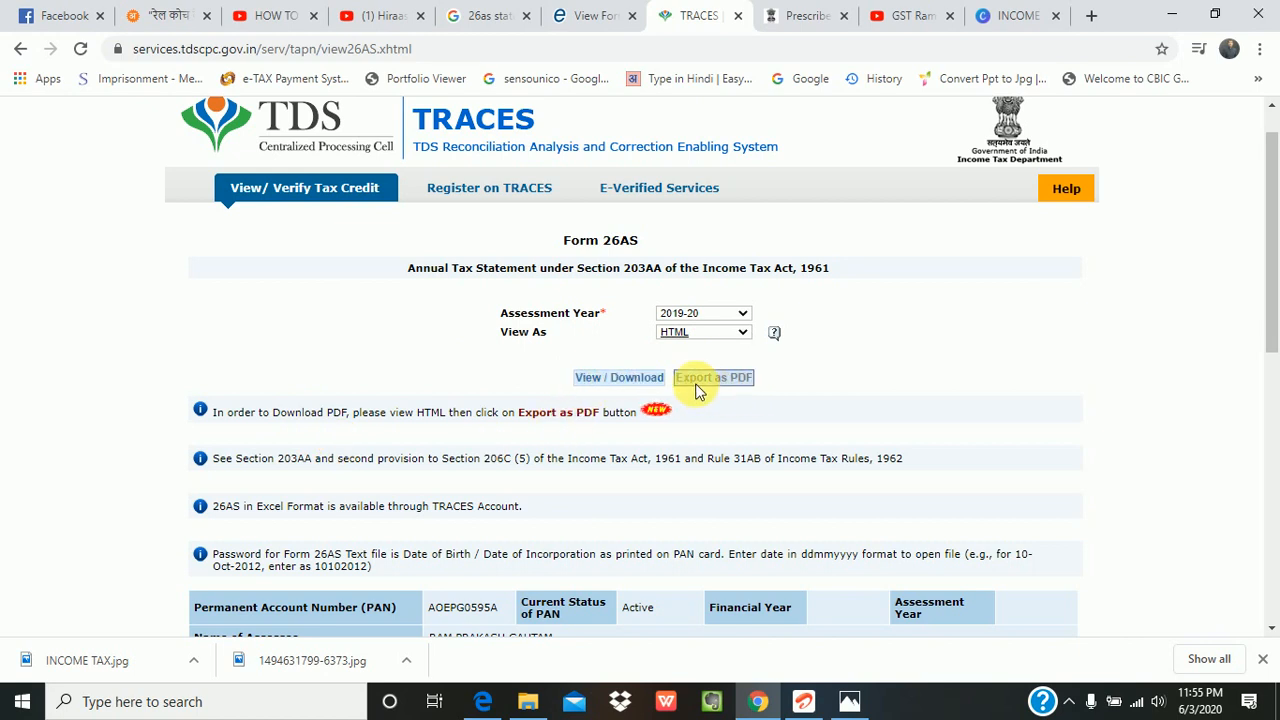
pyautogui.click(655, 380)
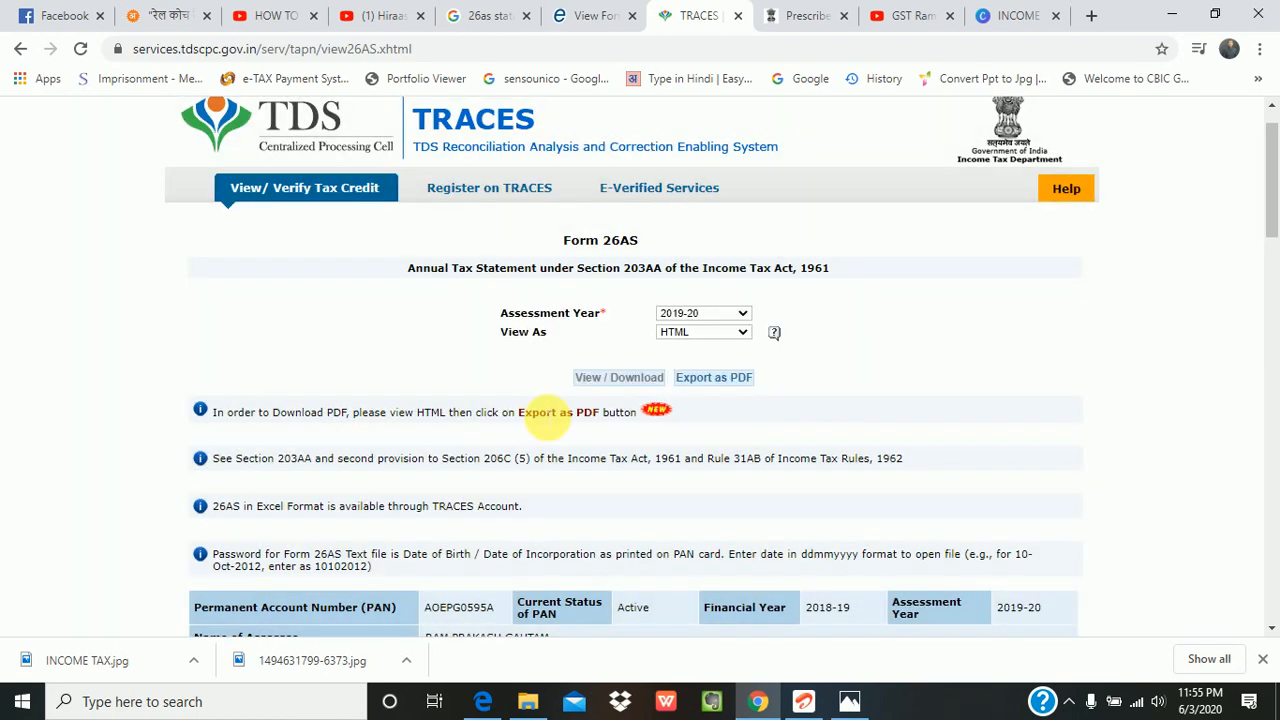
# Examine Parts A to G of the Form 26AS statement, including tax deducted at source, paid refunds and SFT transactions.
pyautogui.scroll(-5, 548, 420)
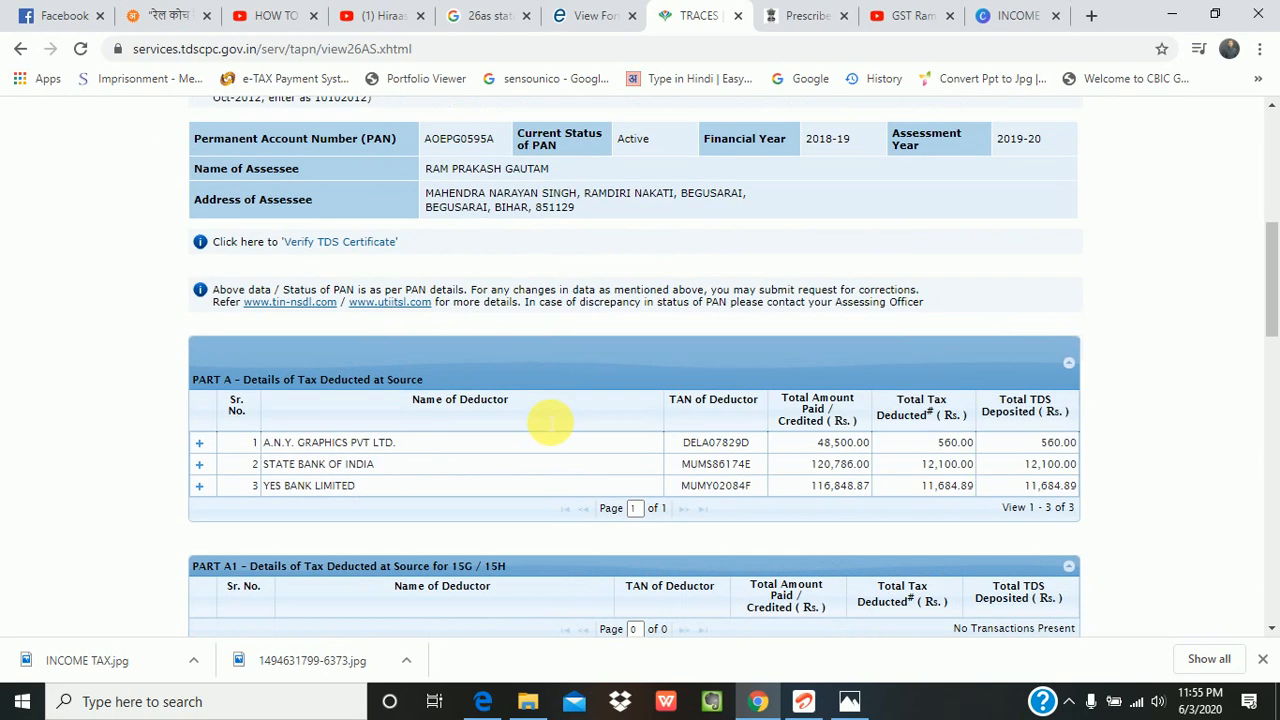
pyautogui.scroll(-3, 543, 420)
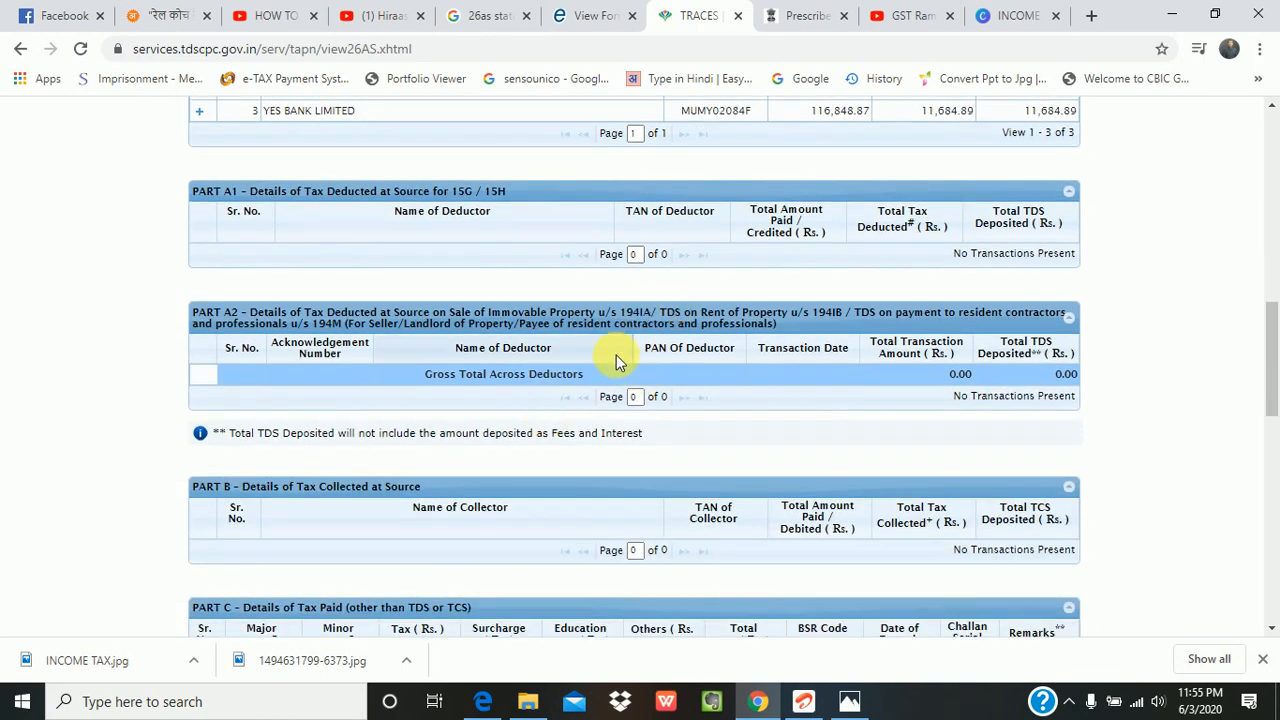
pyautogui.scroll(2, 616, 358)
pyautogui.scroll(-3, 683, 544)
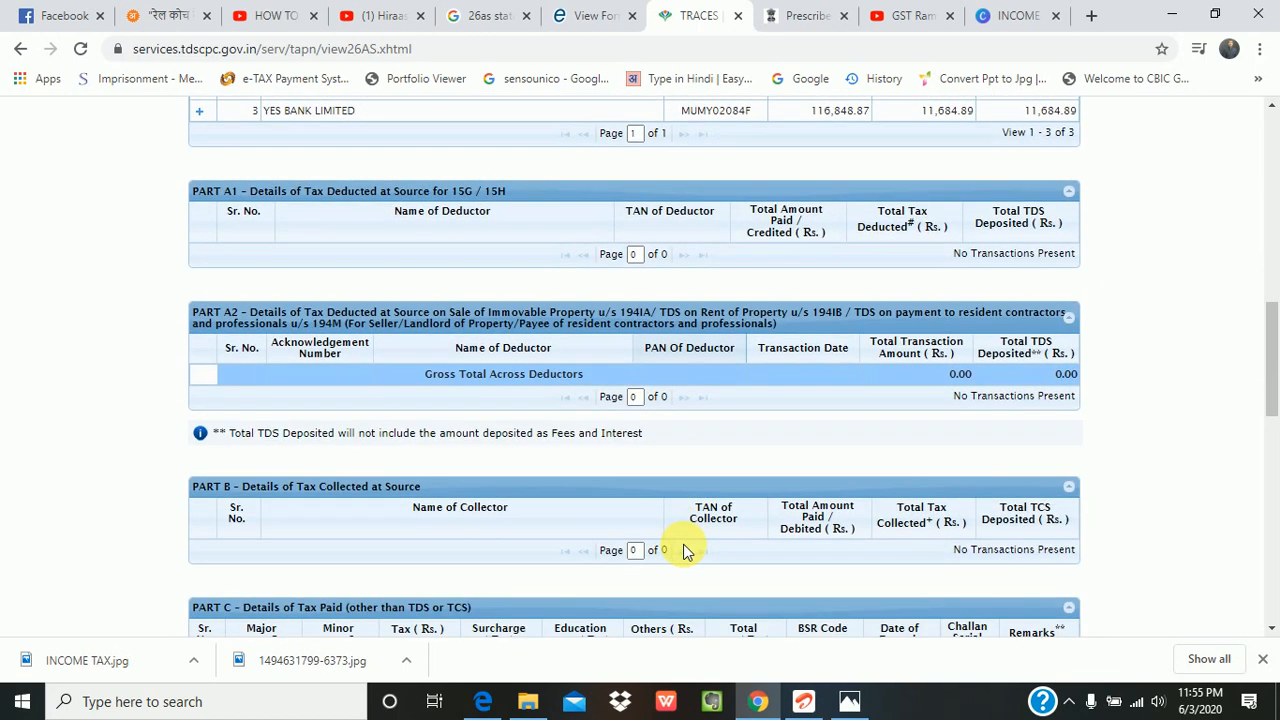
pyautogui.scroll(-4, 699, 401)
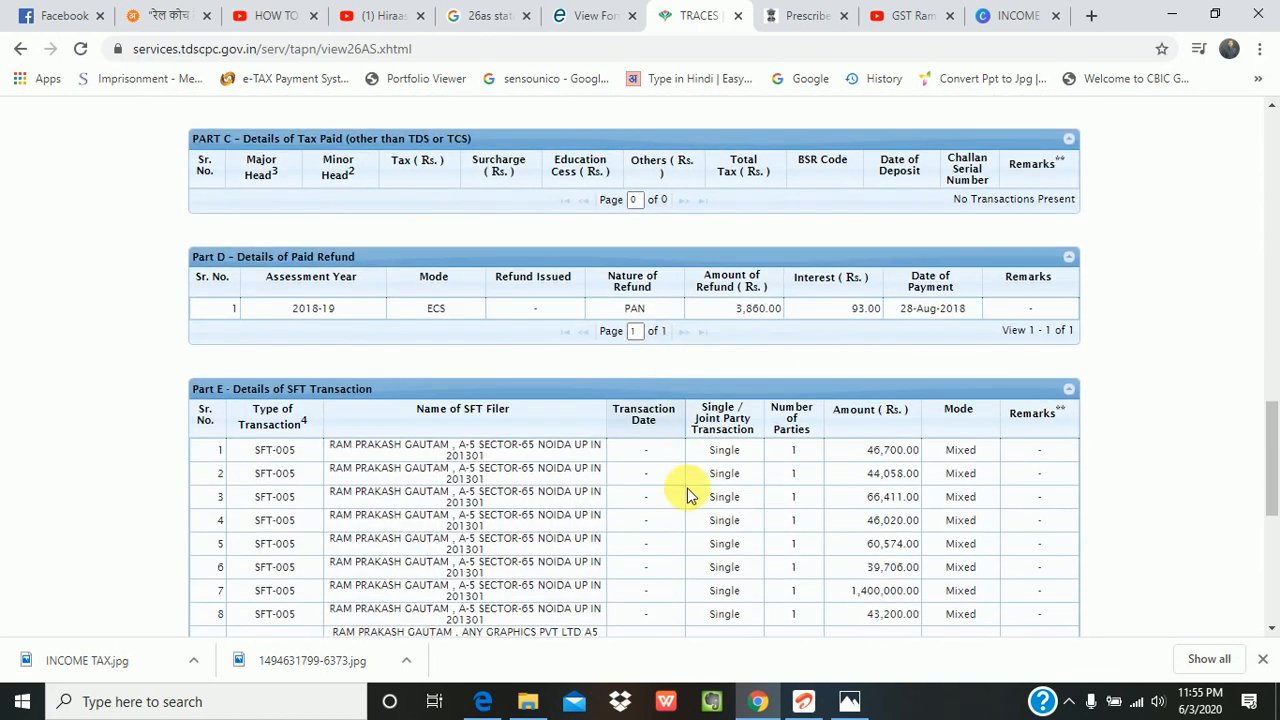
pyautogui.scroll(-3, 687, 526)
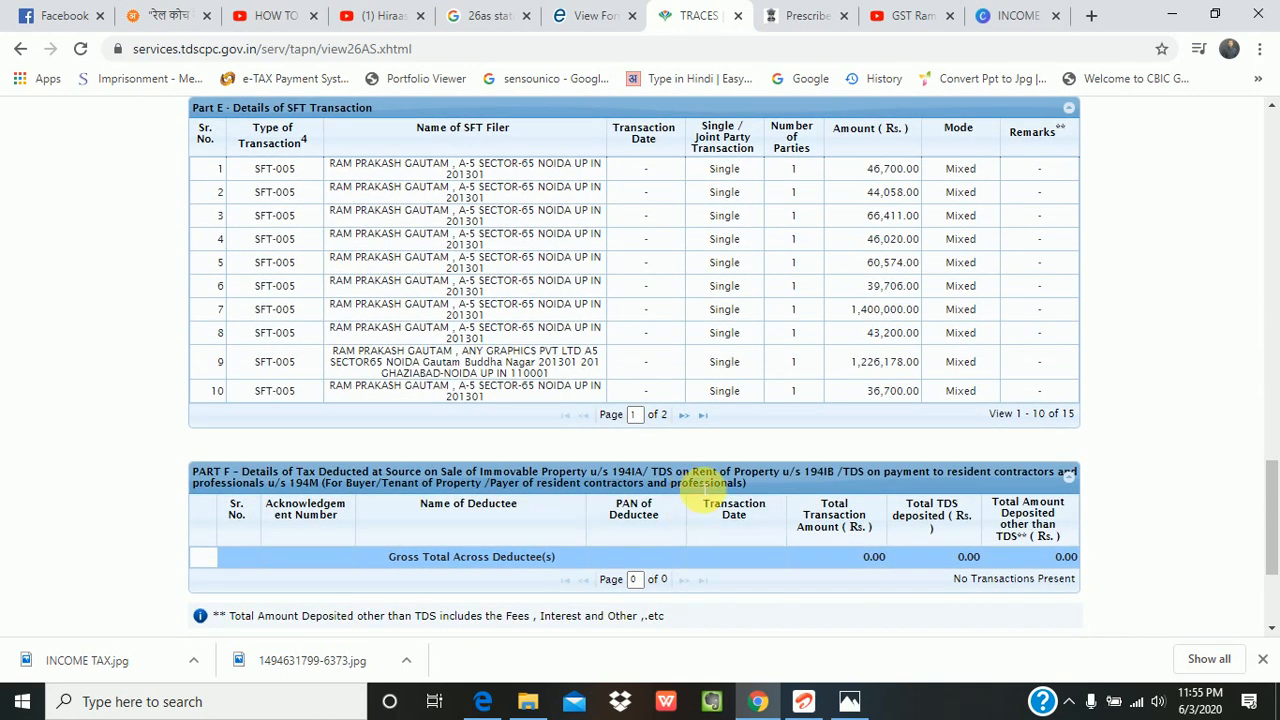
pyautogui.scroll(1, 705, 481)
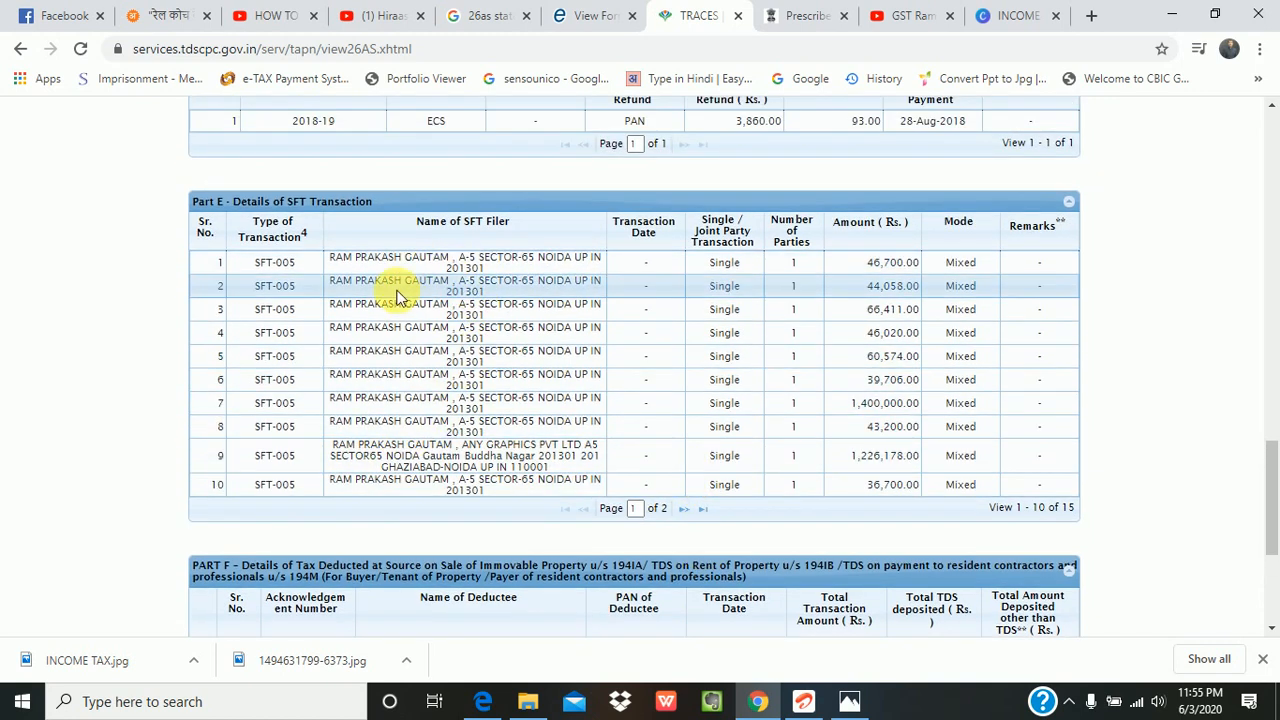
pyautogui.scroll(-1, 687, 487)
pyautogui.scroll(-3, 687, 481)
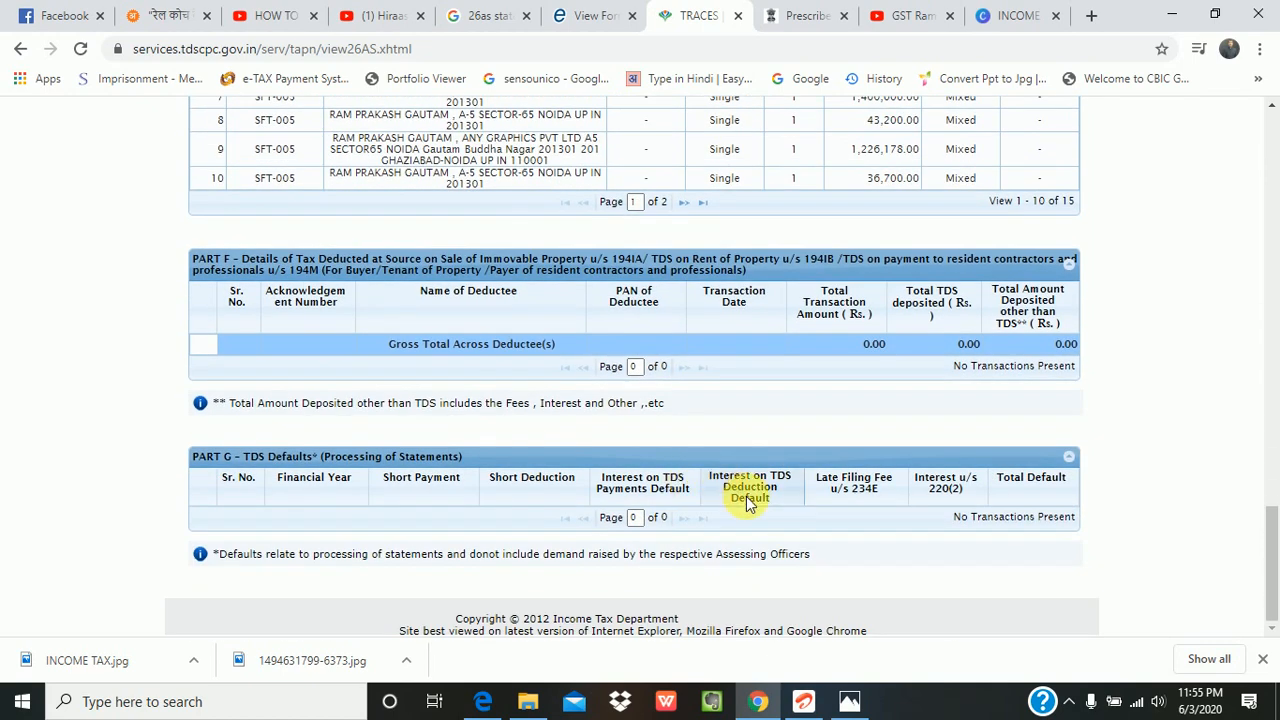
pyautogui.scroll(10, 746, 496)
pyautogui.scroll(8, 746, 496)
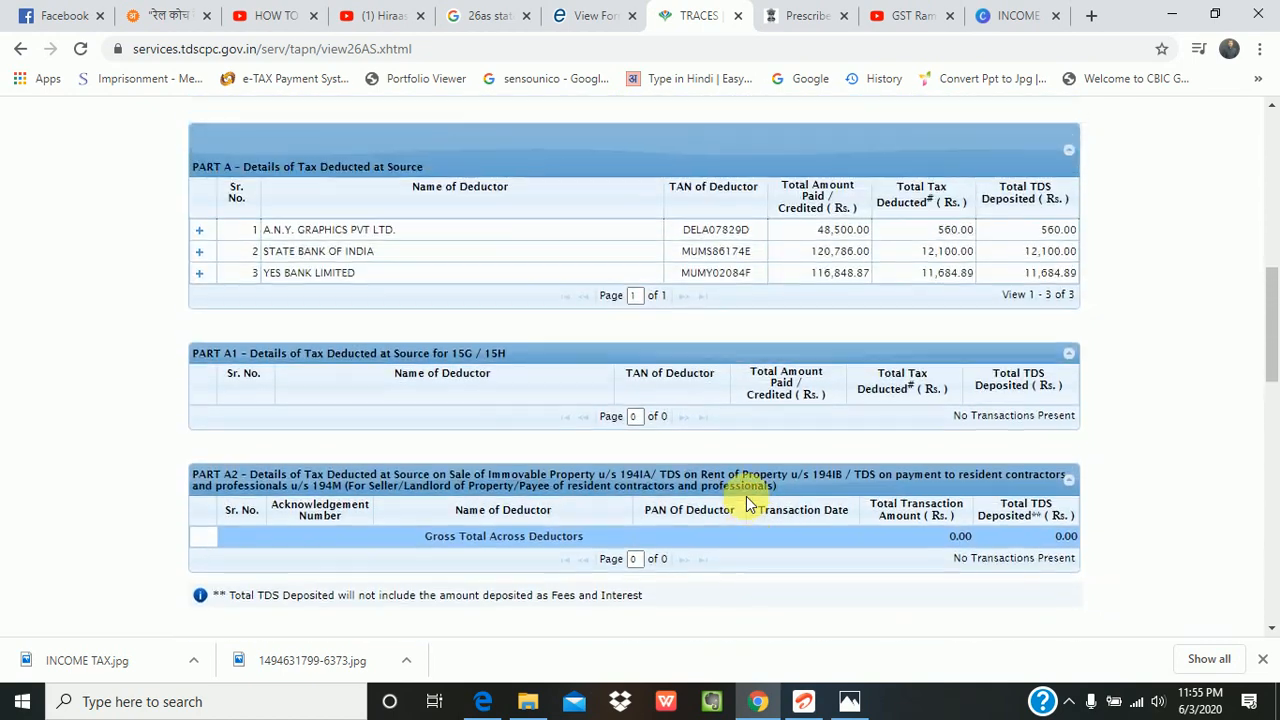
pyautogui.scroll(4, 746, 496)
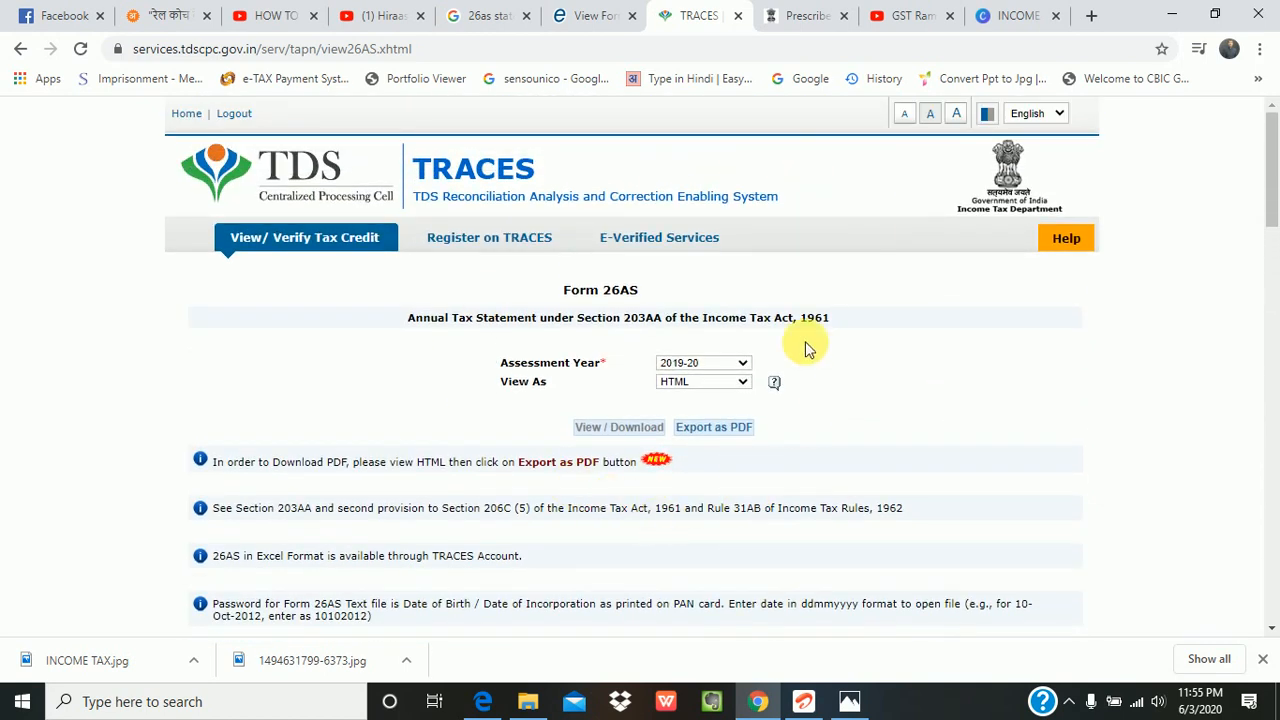
# Return to the e-Filing portal's dashboard and start filing a fresh Income Tax Return instead of opening the saved draft.
pyautogui.click(577, 33)
pyautogui.scroll(-1, 570, 405)
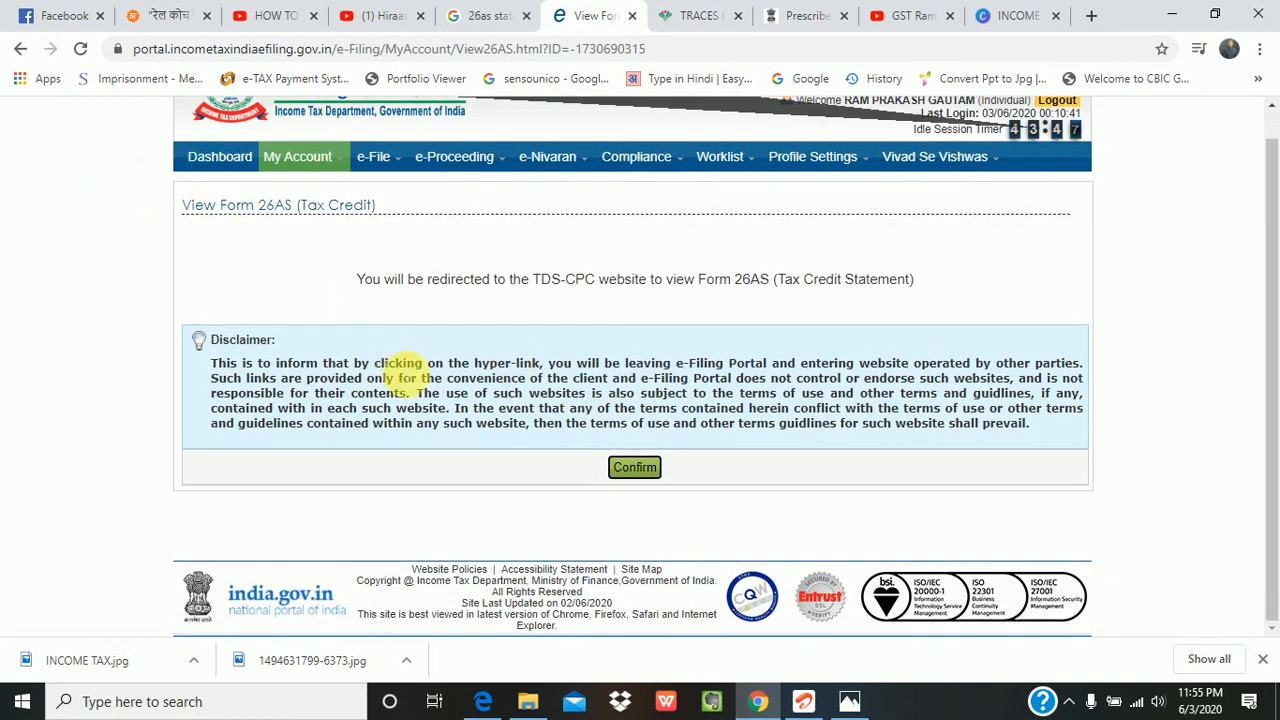
pyautogui.scroll(1, 398, 370)
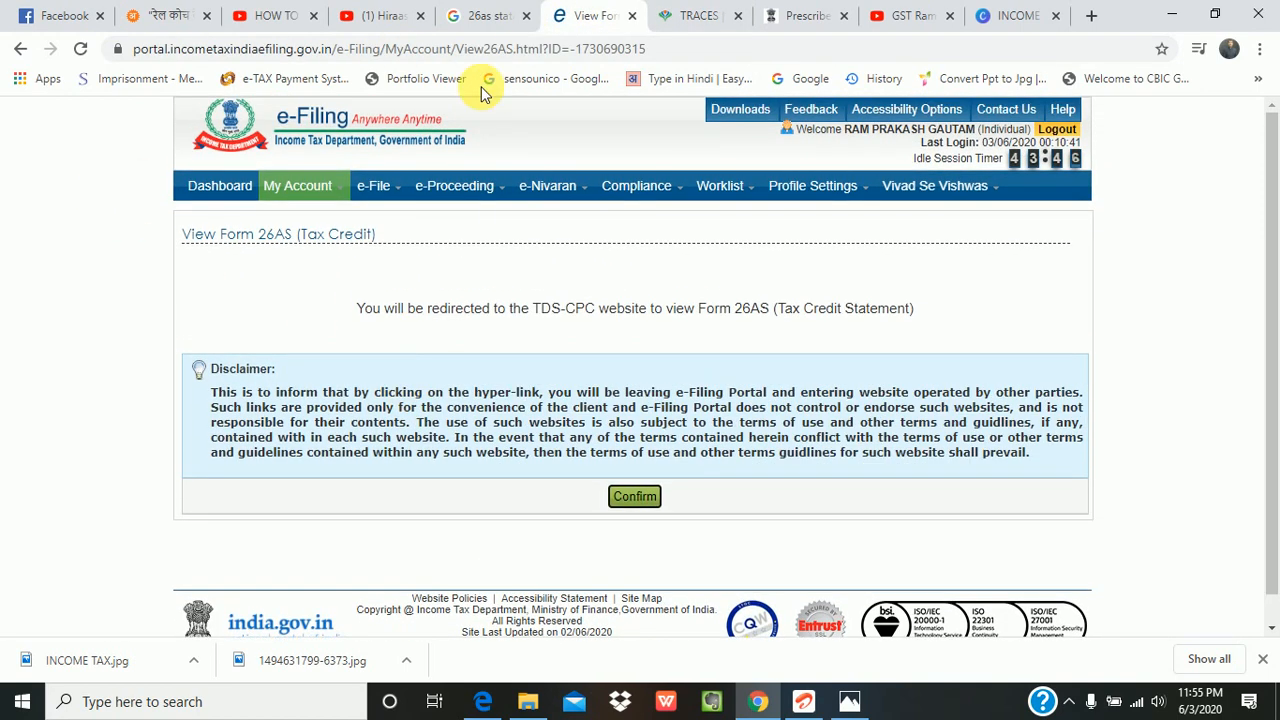
pyautogui.click(222, 189)
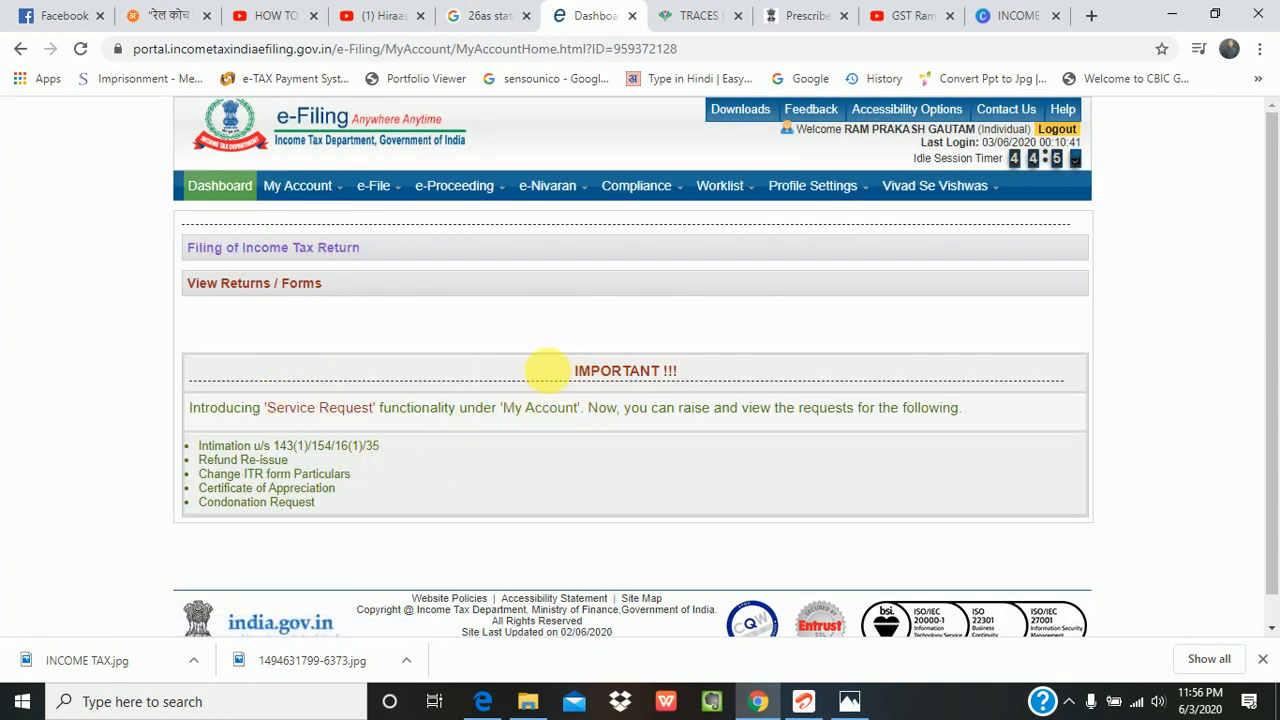
pyautogui.click(284, 252)
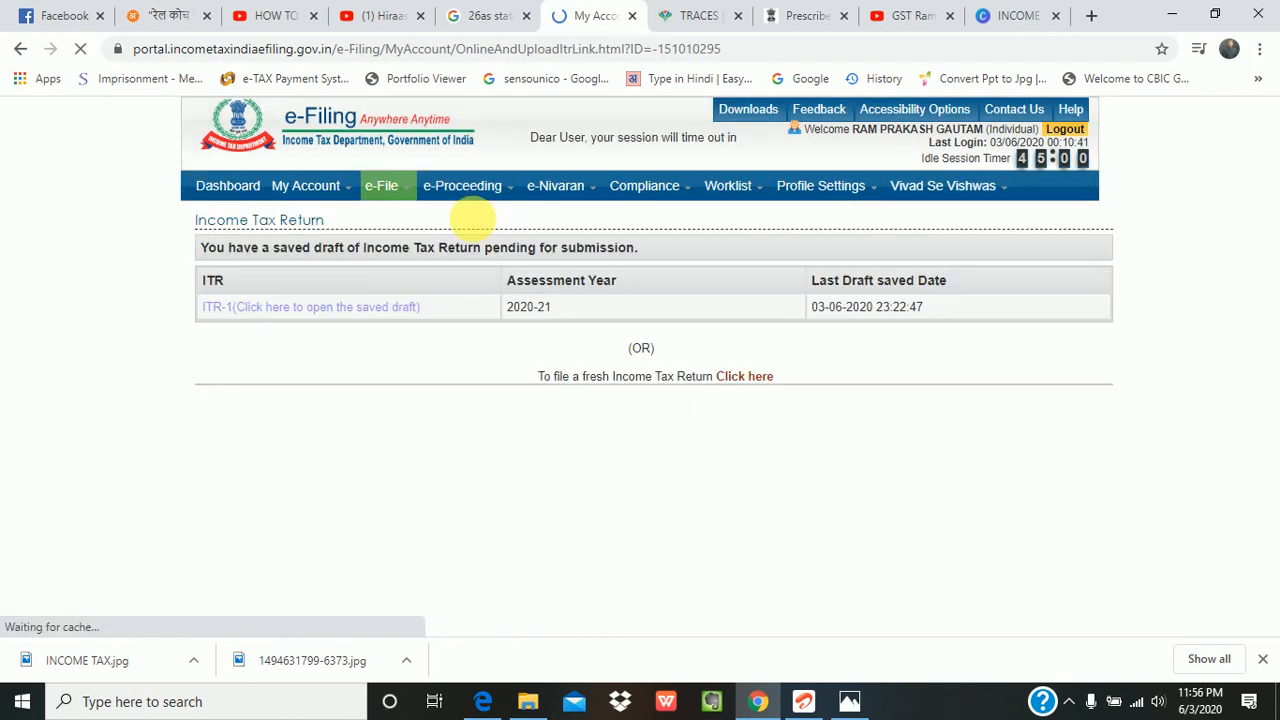
pyautogui.click(742, 378)
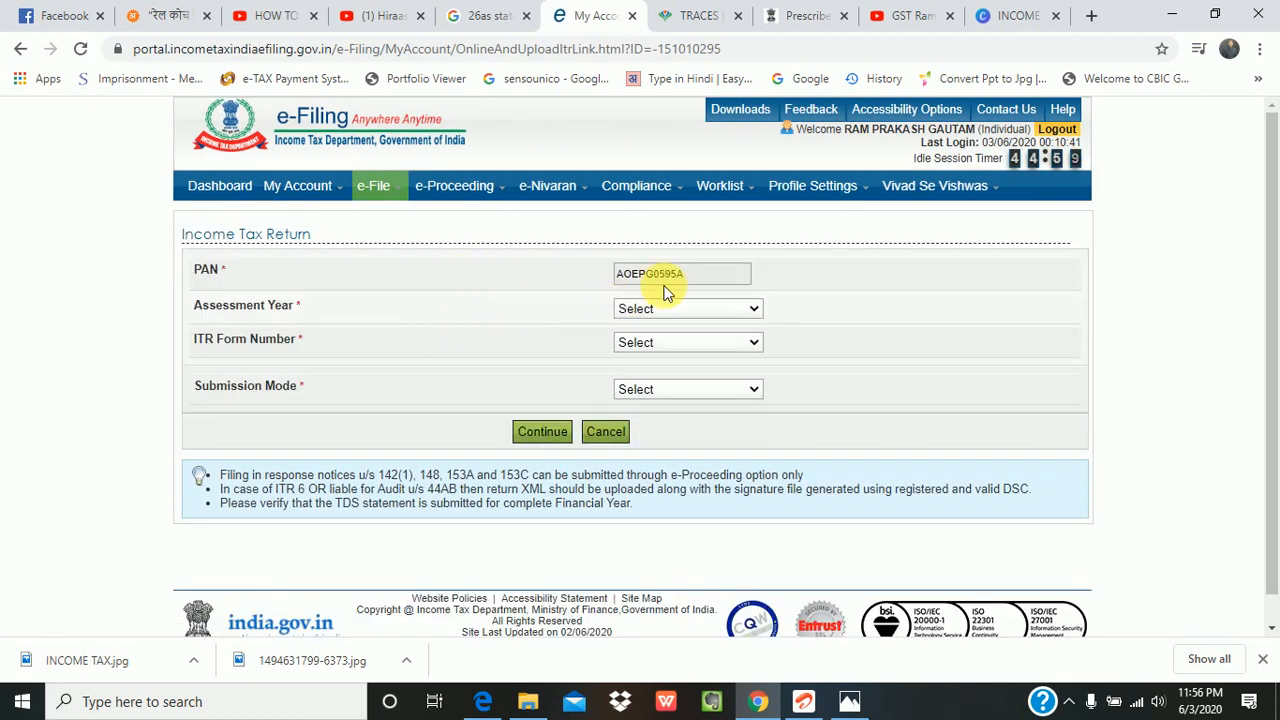
# Set the return to assessment year 2020-21, form ITR-1, filing type Original/Revised Return and submission mode Prepare and Submit Online.
pyautogui.click(748, 307)
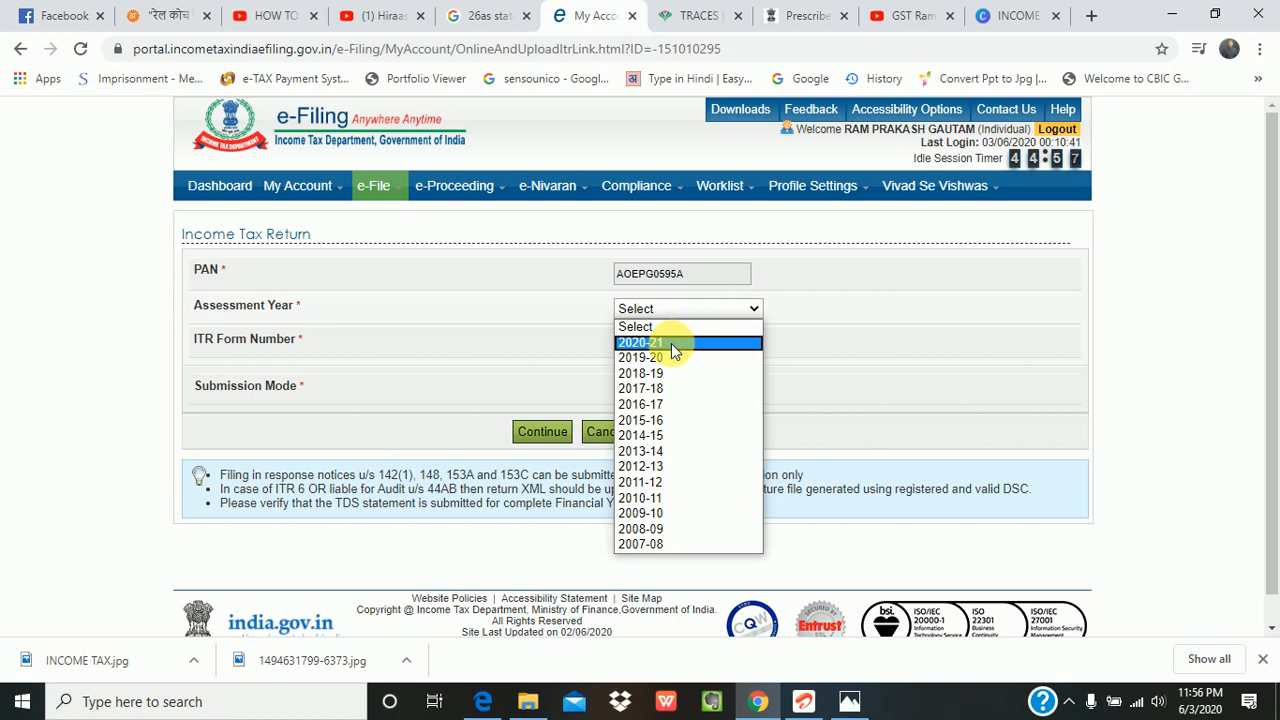
pyautogui.click(670, 342)
pyautogui.click(738, 347)
pyautogui.click(667, 372)
pyautogui.click(750, 391)
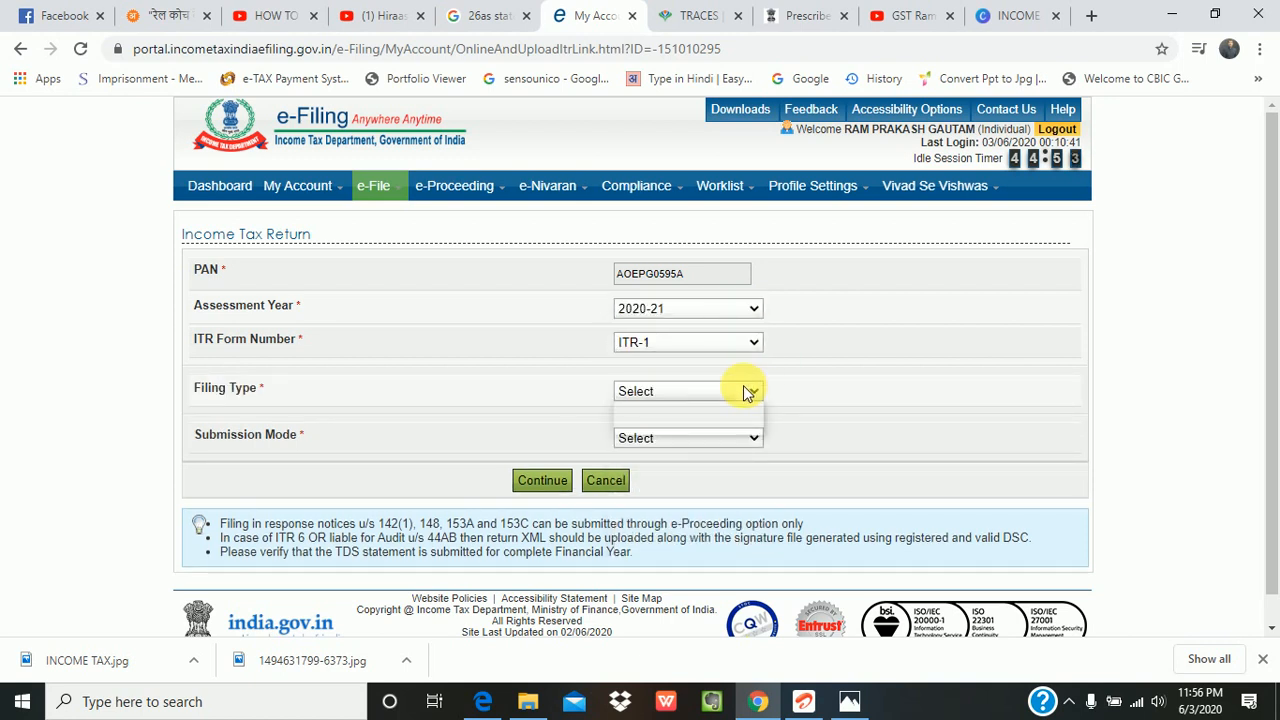
pyautogui.click(700, 424)
pyautogui.click(722, 439)
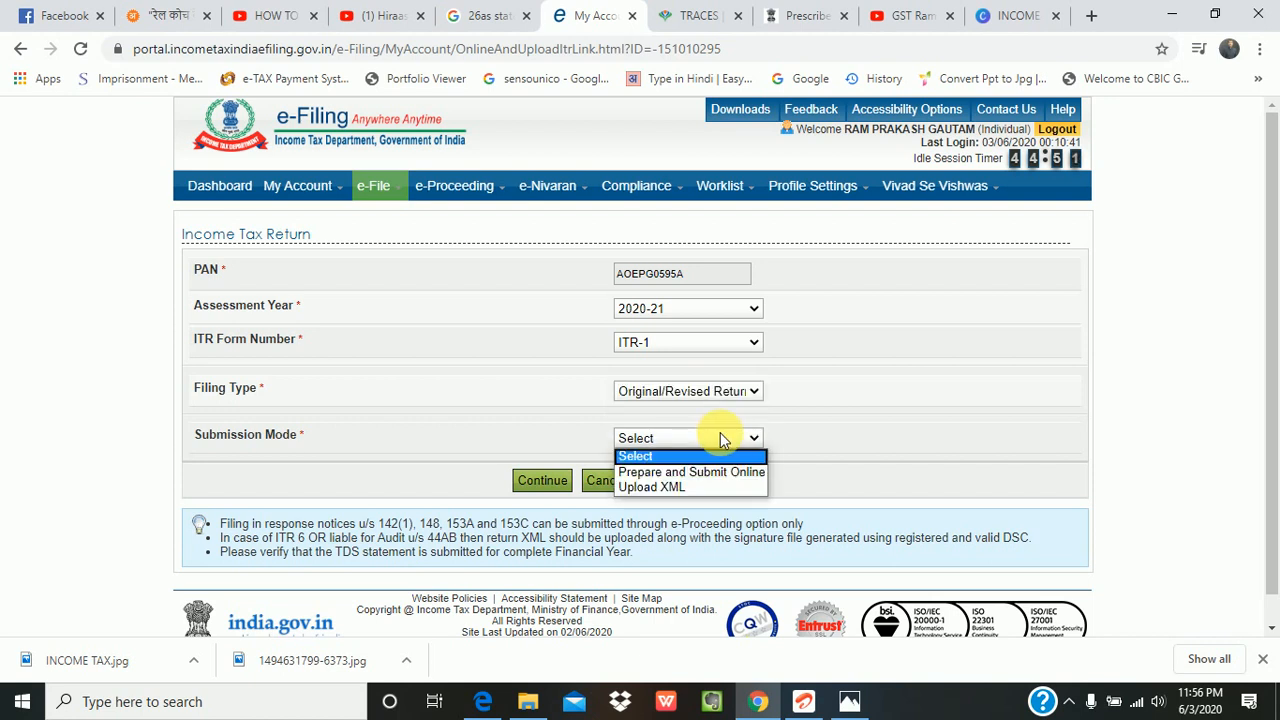
pyautogui.click(680, 472)
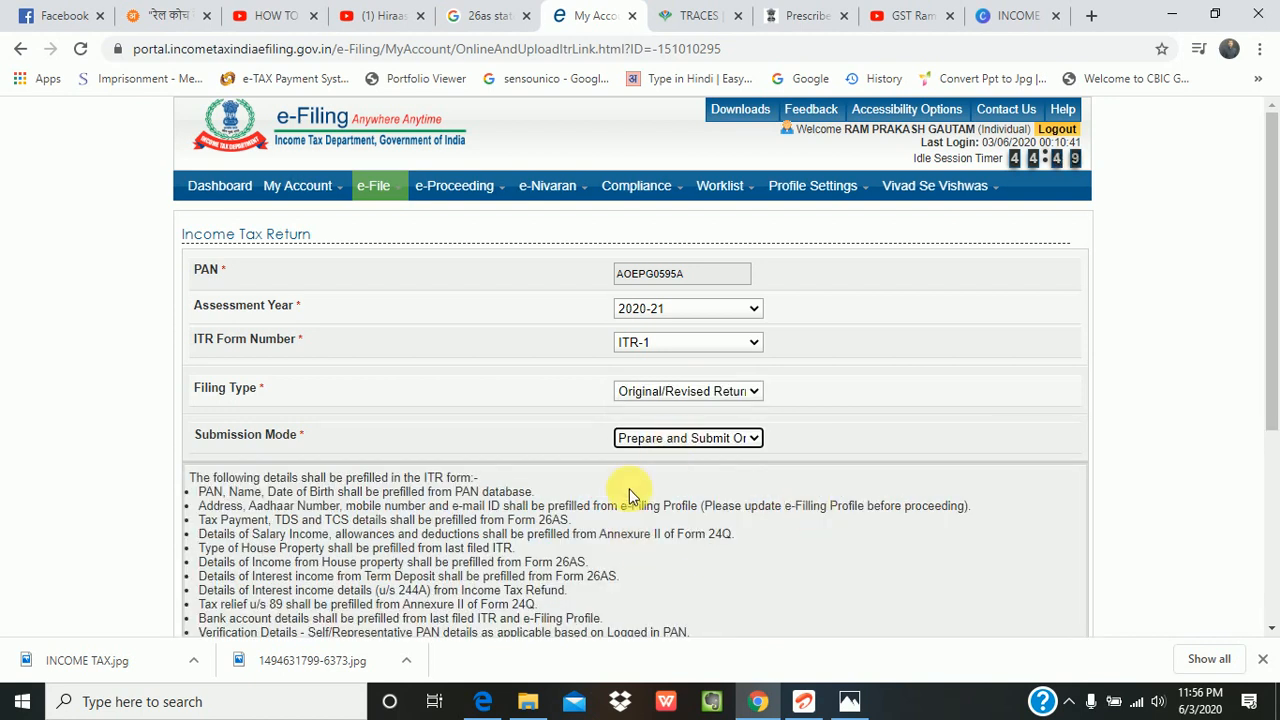
pyautogui.scroll(-2, 626, 502)
pyautogui.click(335, 347)
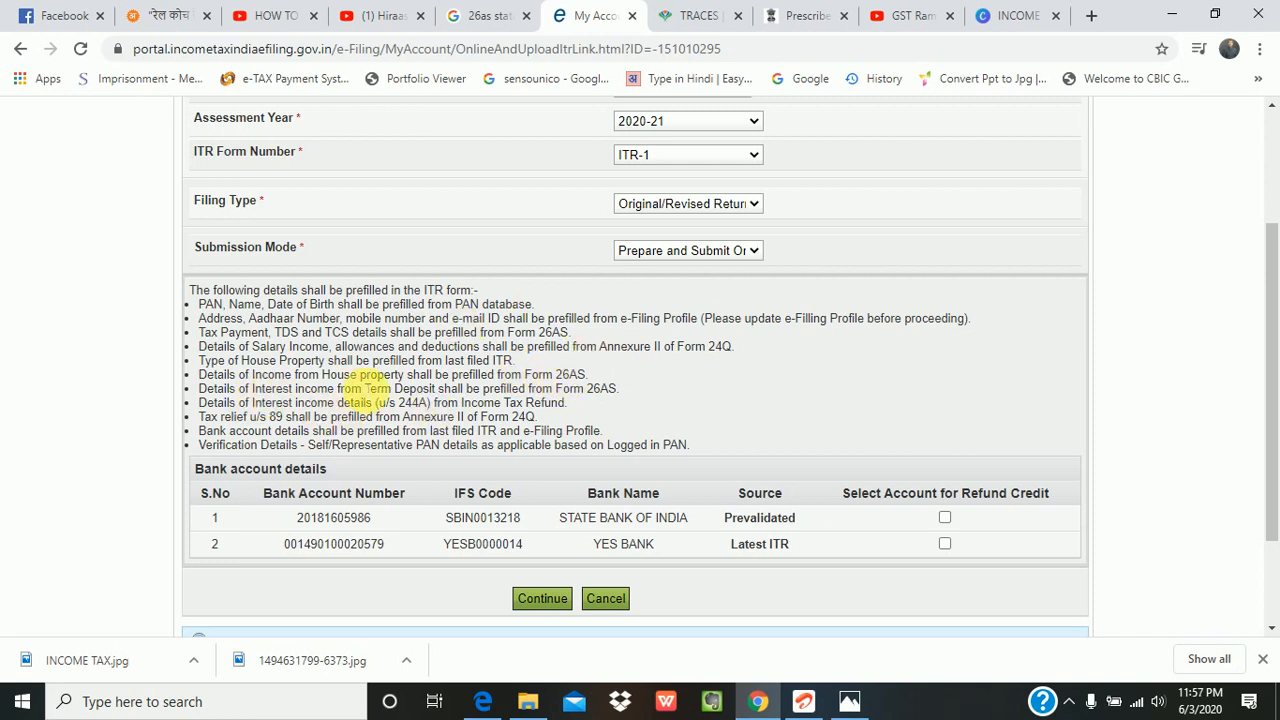
pyautogui.scroll(-1, 390, 395)
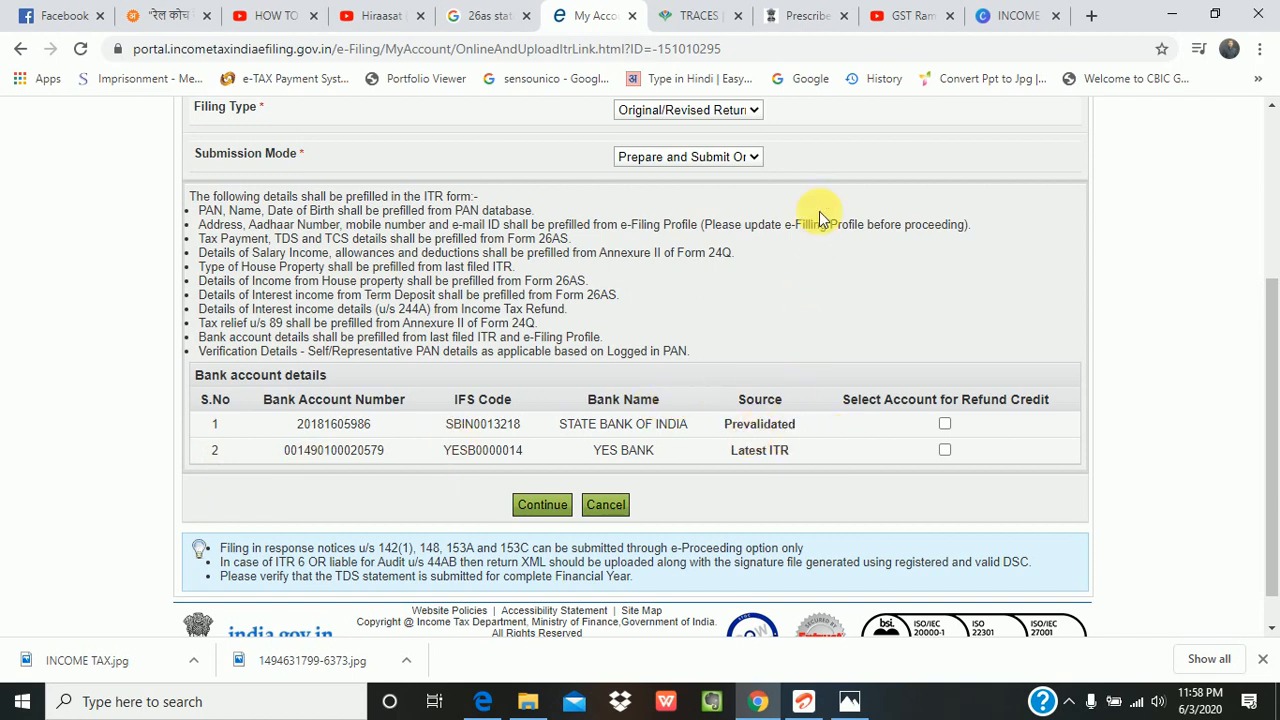
# Load the Income Tax Department website incometaxindia.gov.in in place of the TRACES page.
pyautogui.click(693, 18)
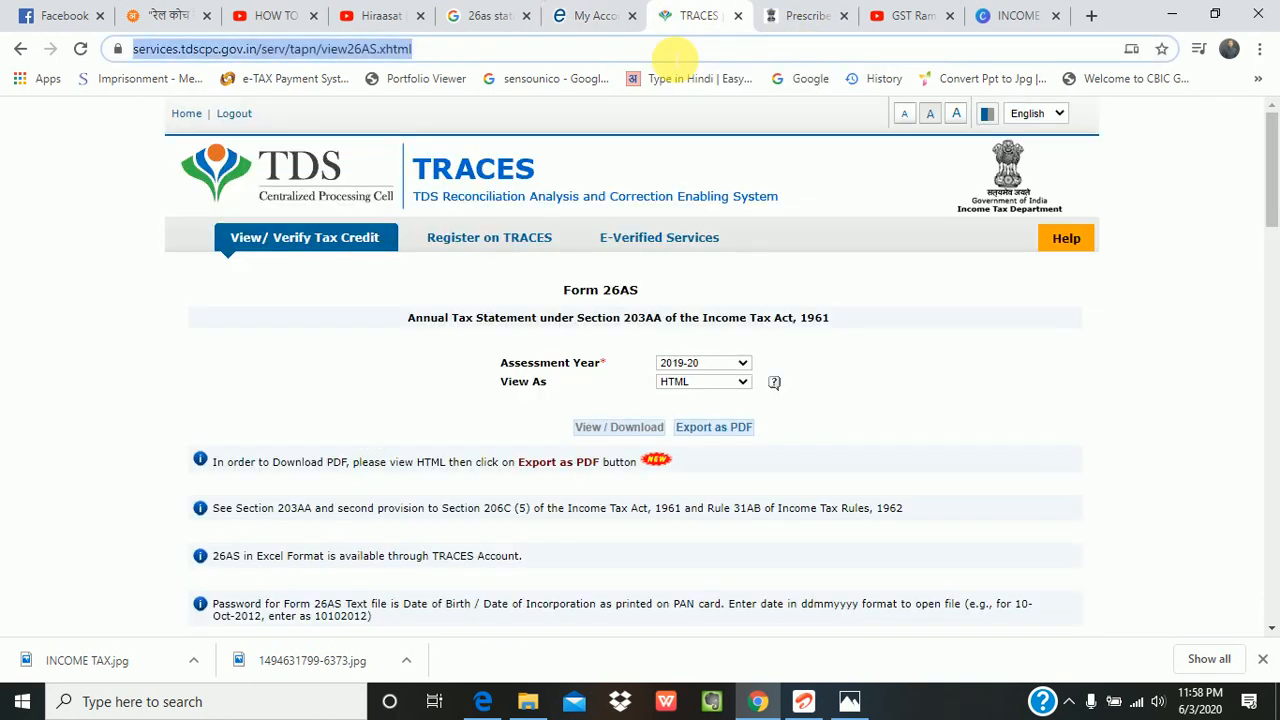
pyautogui.write('I')
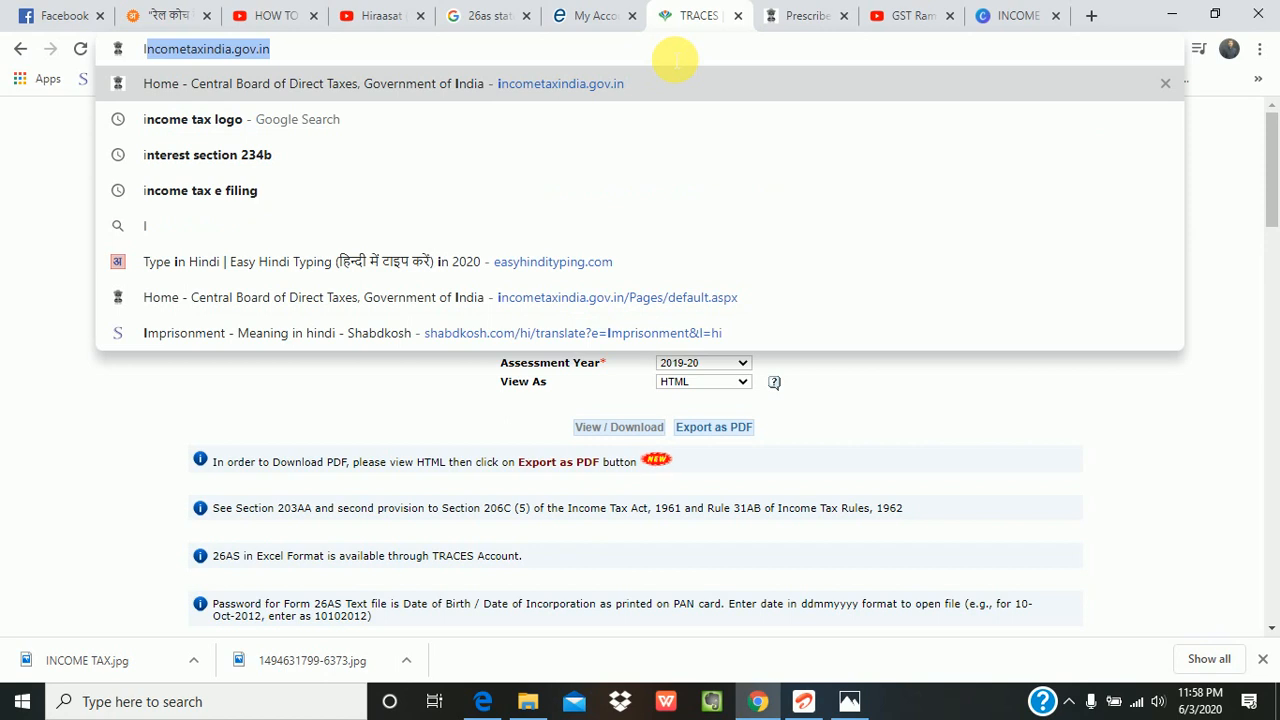
pyautogui.press('Return')
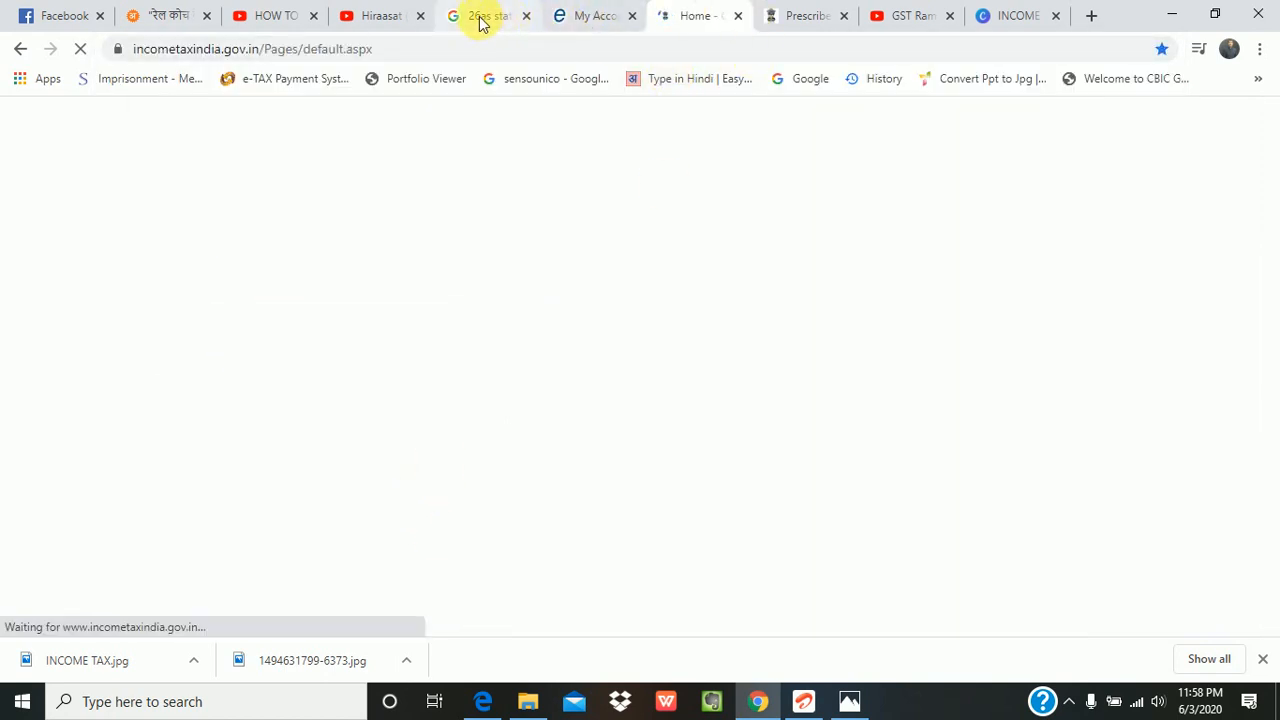
pyautogui.click(566, 18)
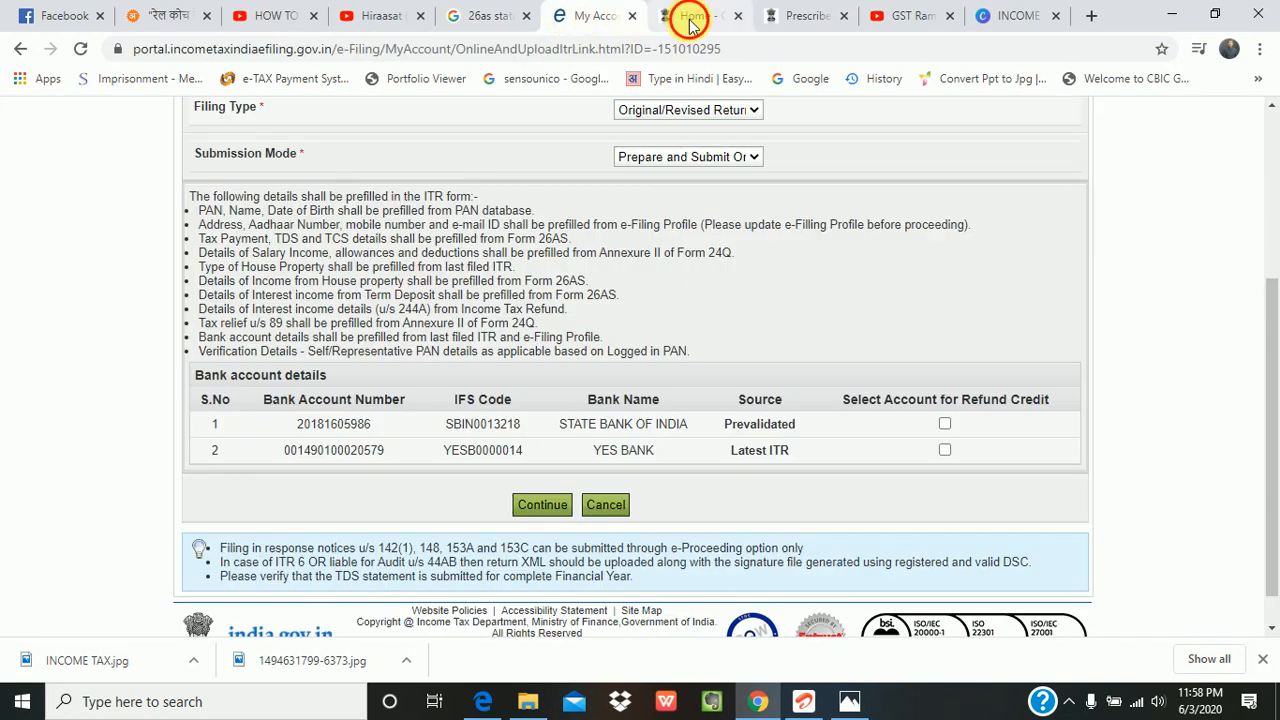
pyautogui.click(690, 18)
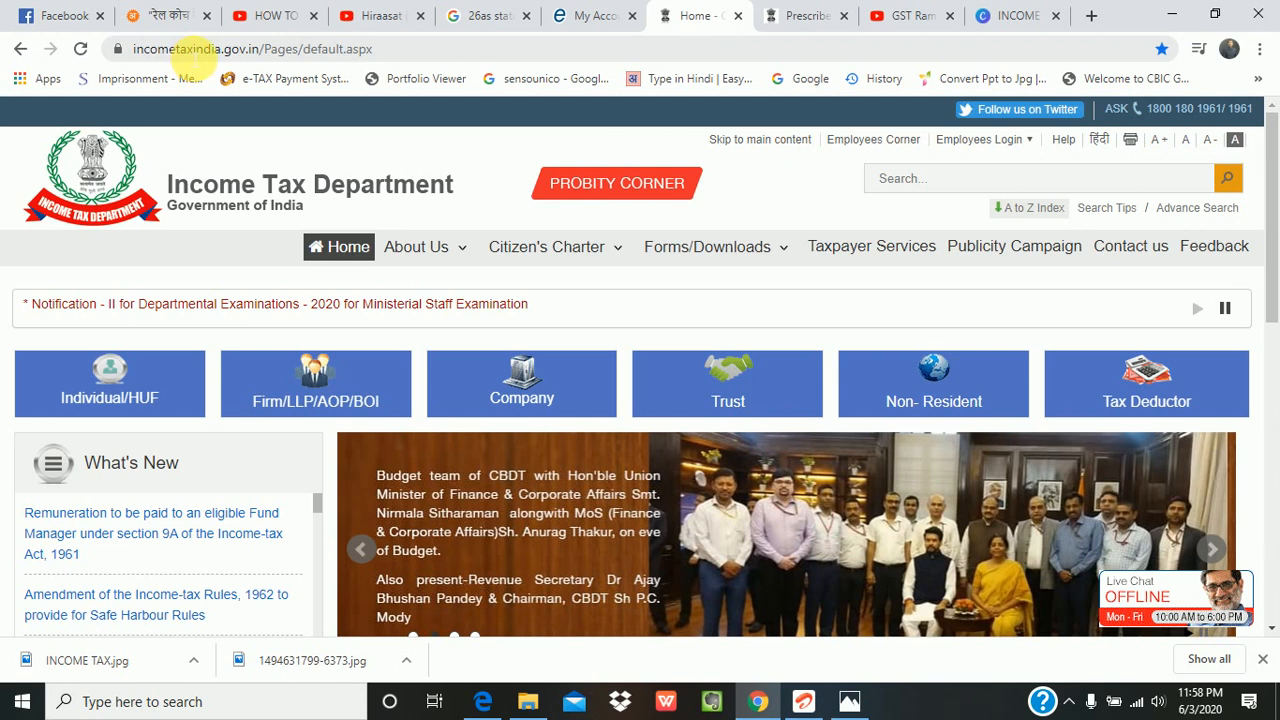
# Search Google for "income tax e filing" in place of the Income Tax Department home page.
pyautogui.click(429, 58)
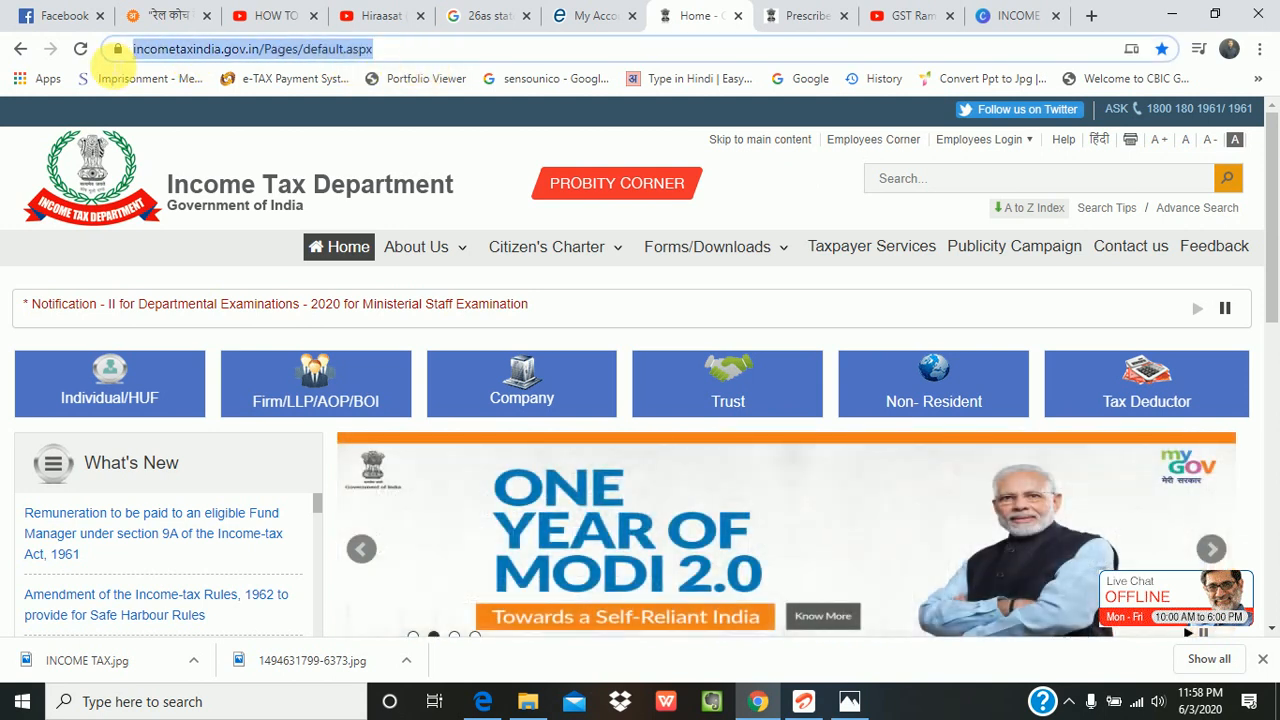
pyautogui.write('I')
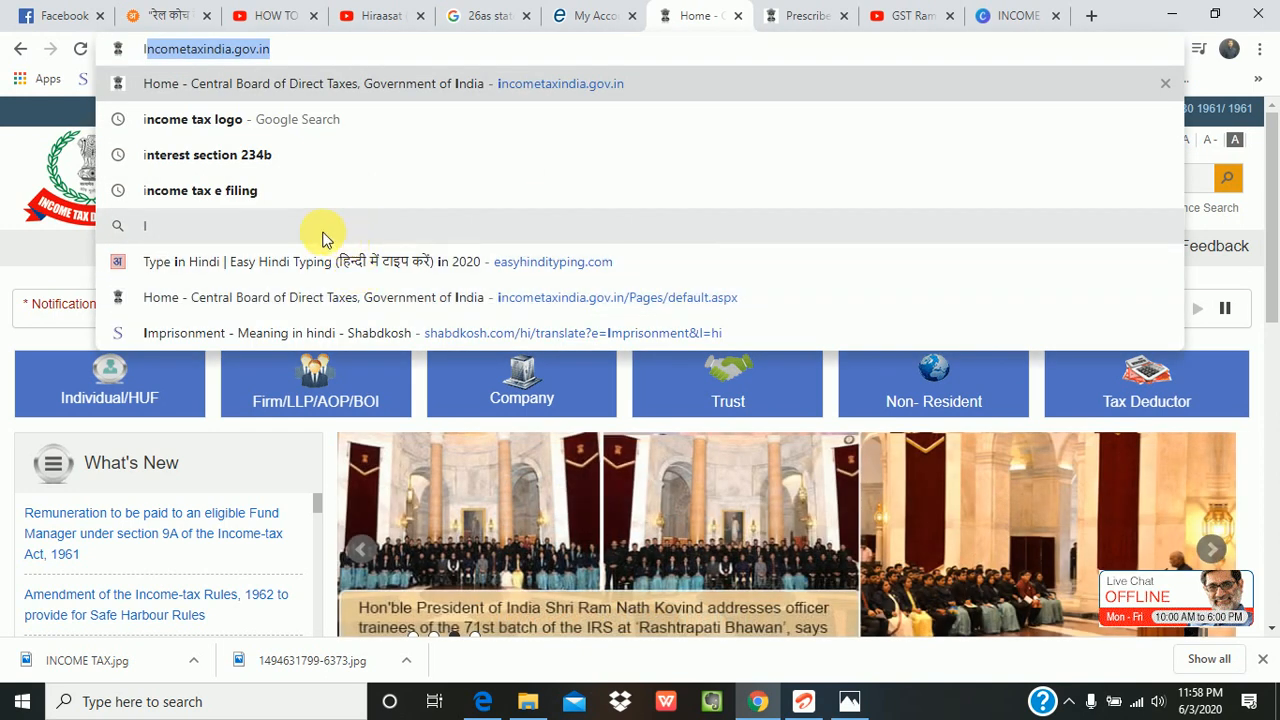
pyautogui.click(294, 192)
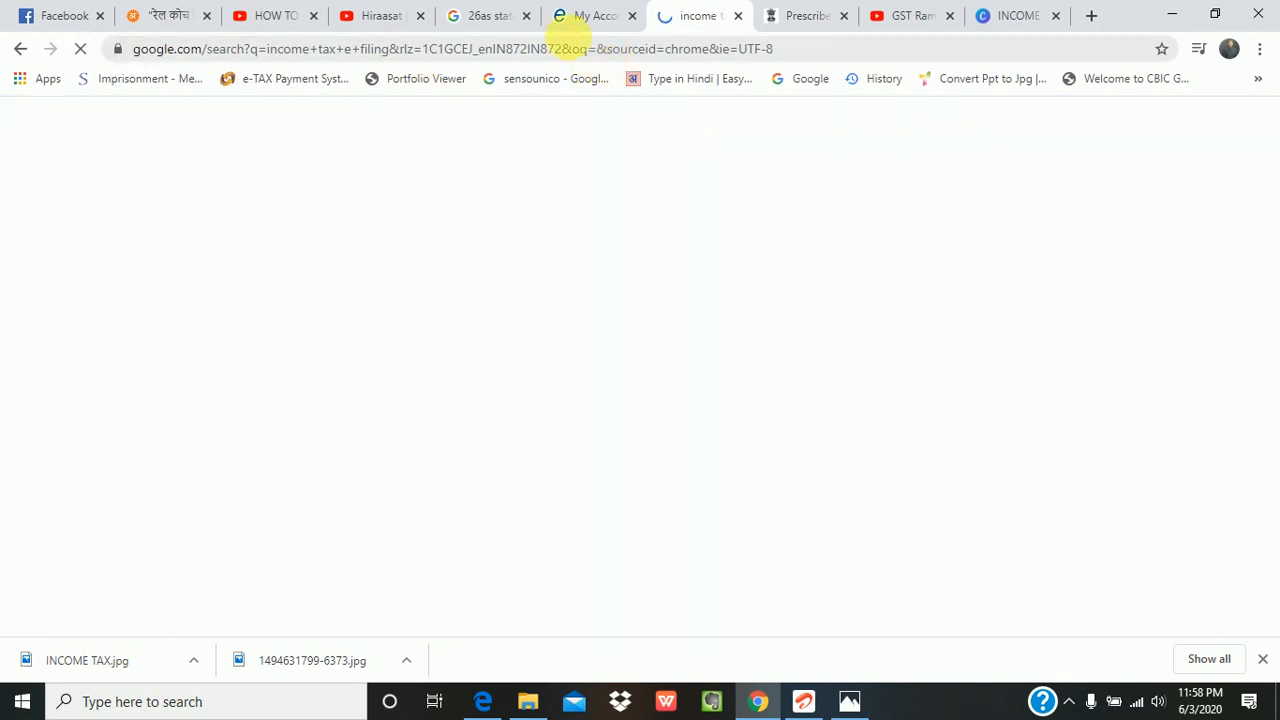
# On the e-Filing return page, choose the State Bank of India account for refund credit and continue with the prefill consent accepted.
pyautogui.click(557, 25)
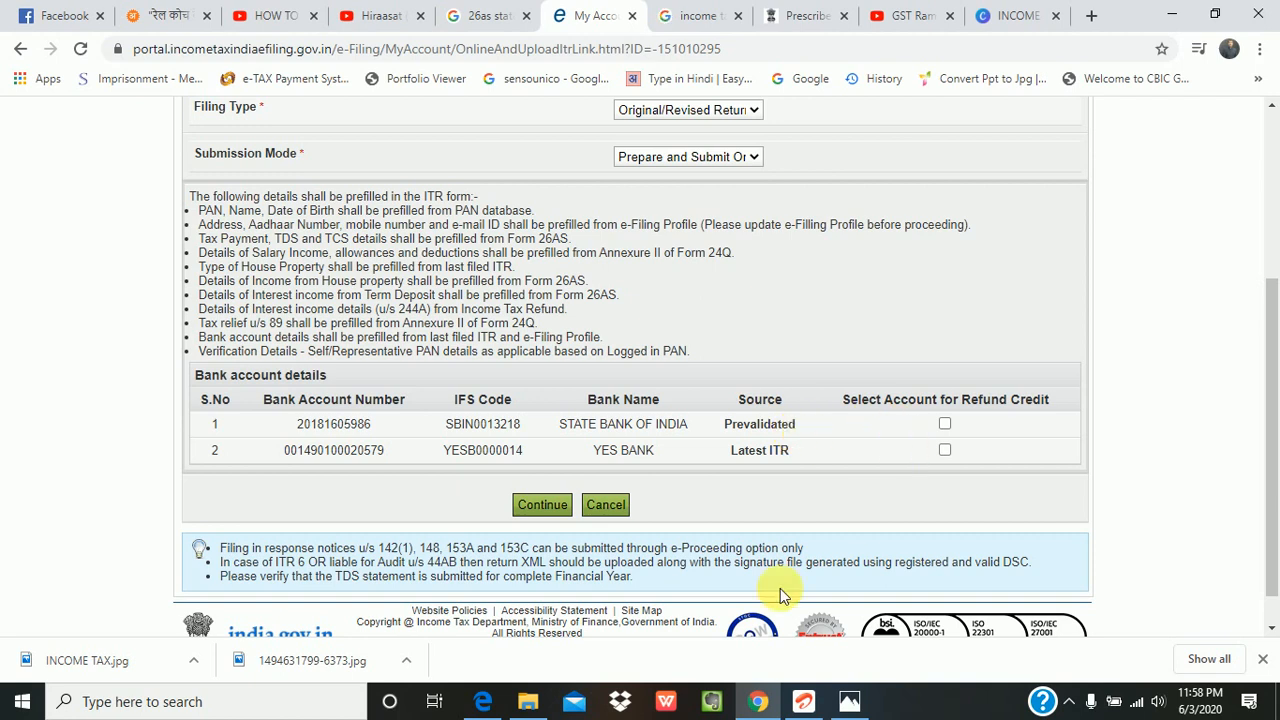
pyautogui.click(944, 424)
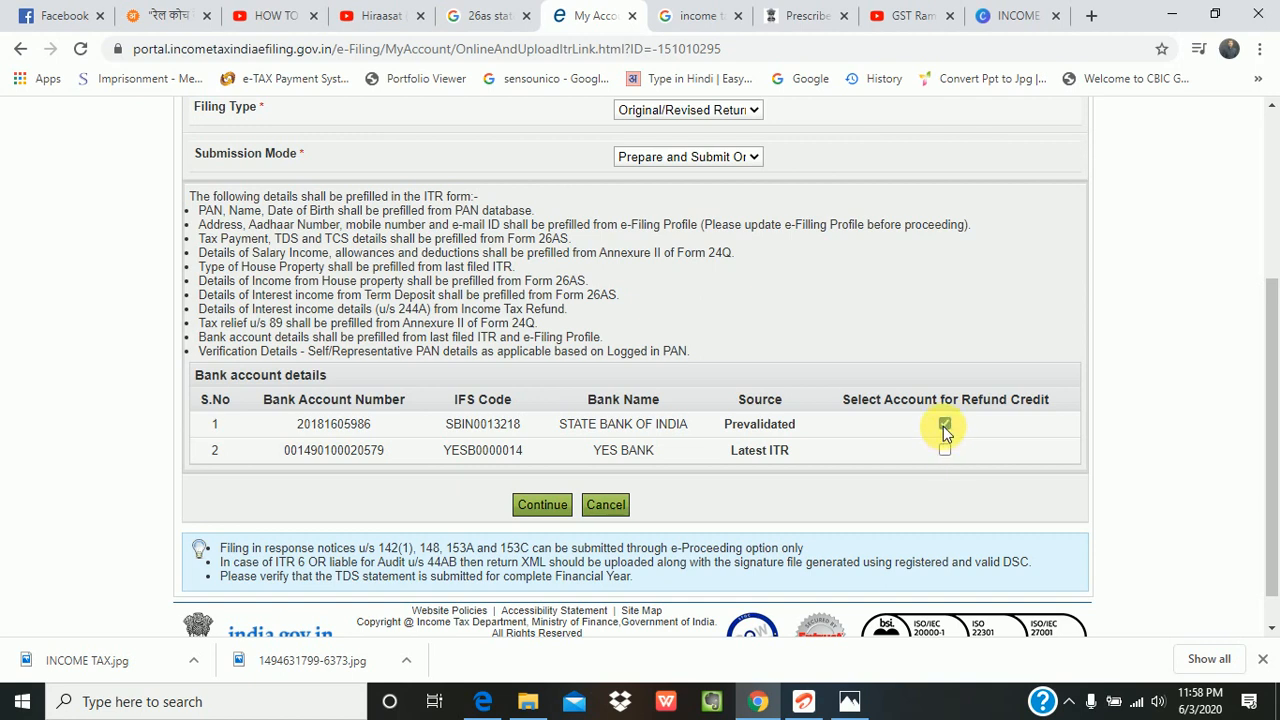
pyautogui.click(540, 505)
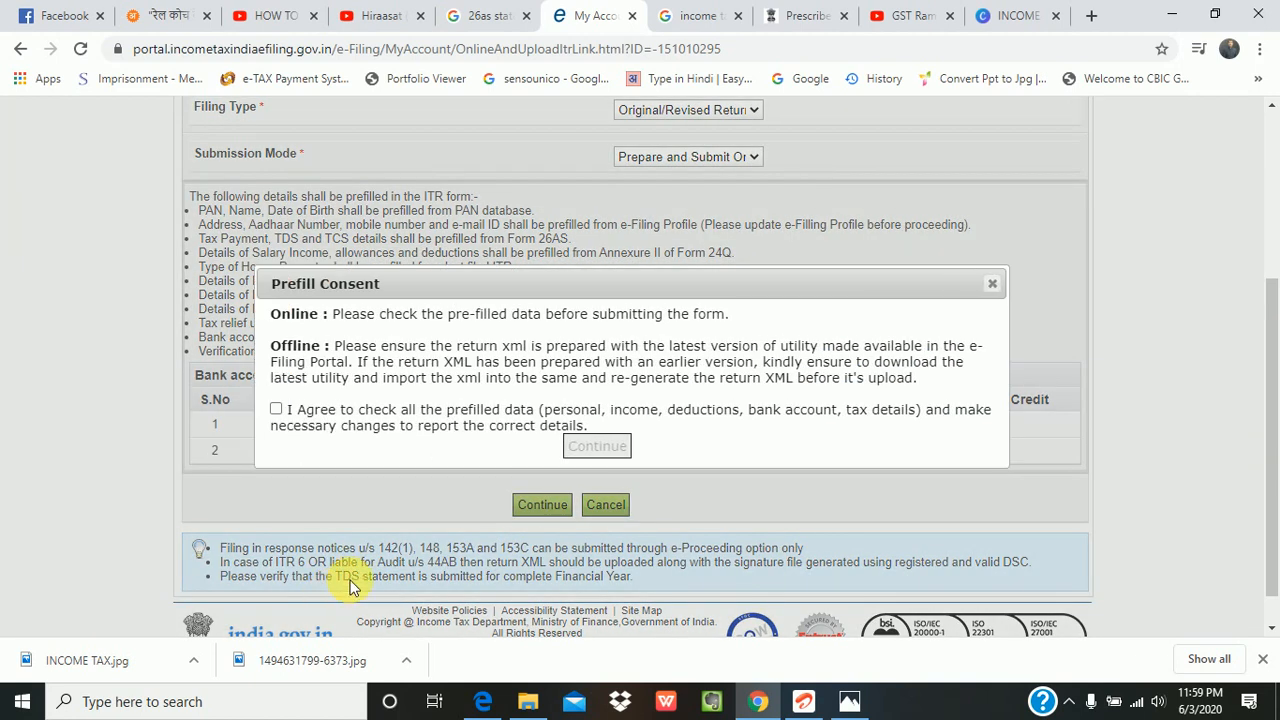
pyautogui.click(276, 409)
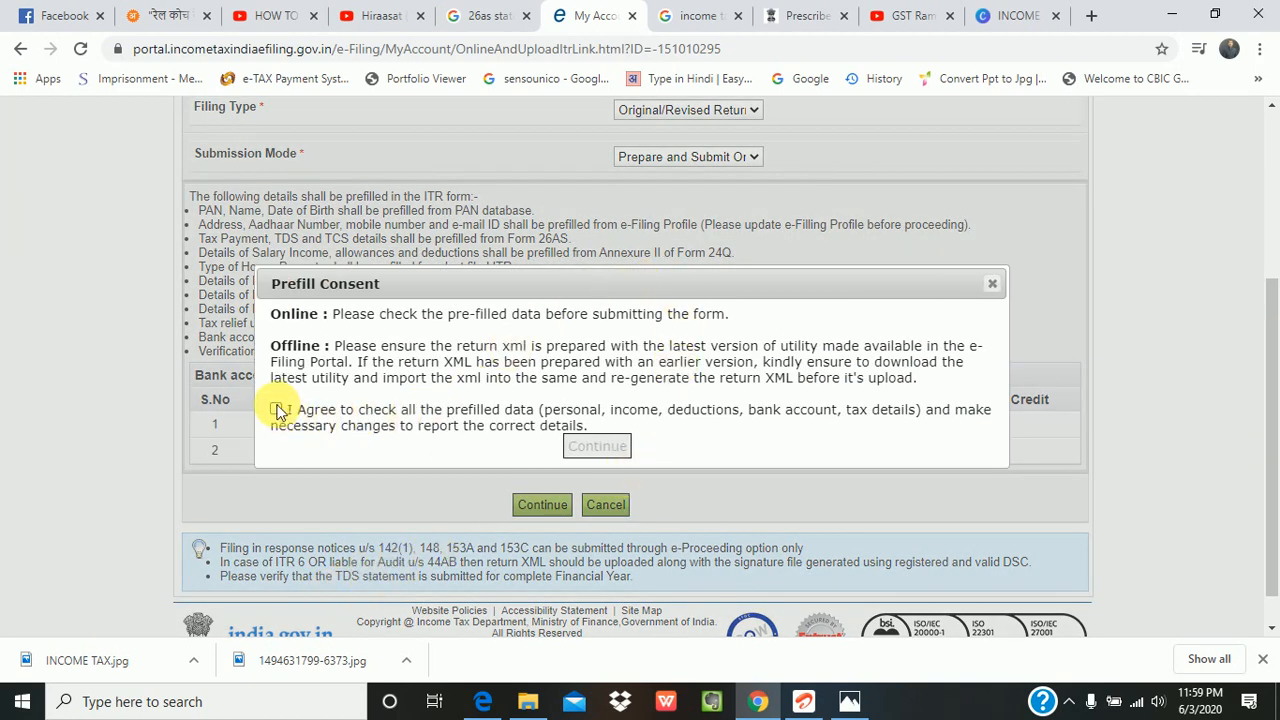
pyautogui.click(590, 446)
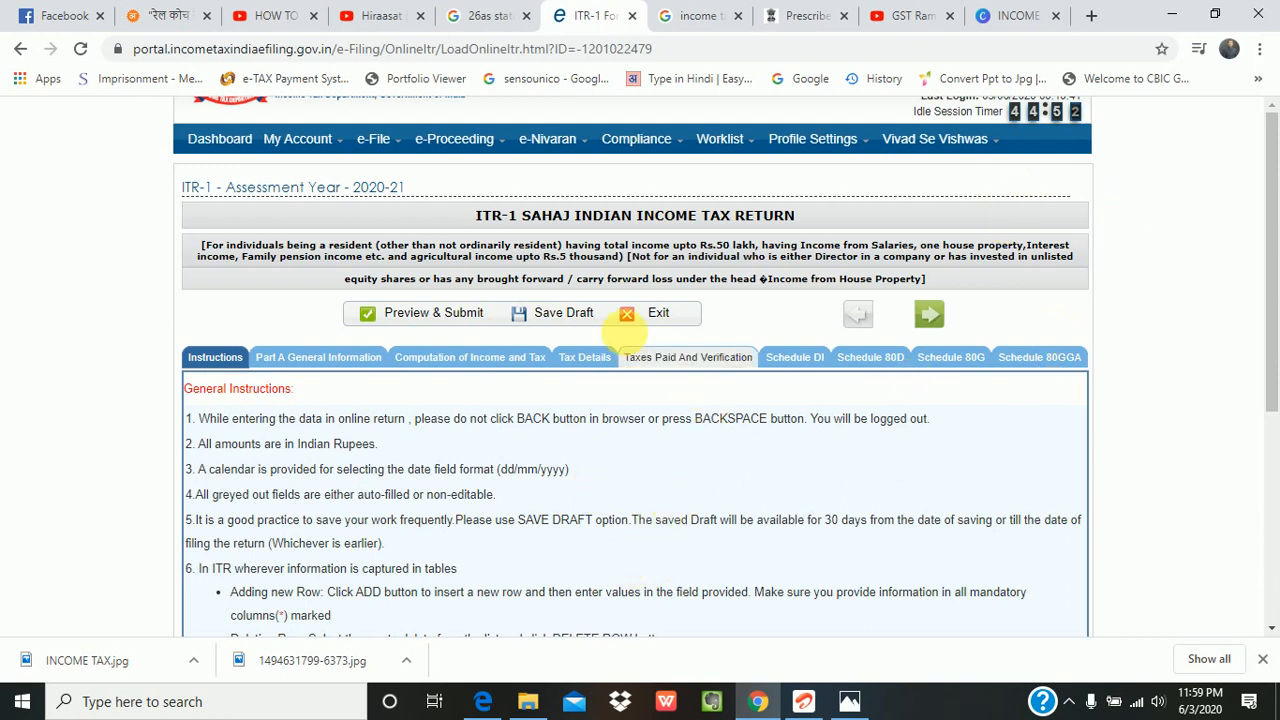
# Save a draft of the ITR-1 return and skim its general instructions.
pyautogui.click(549, 315)
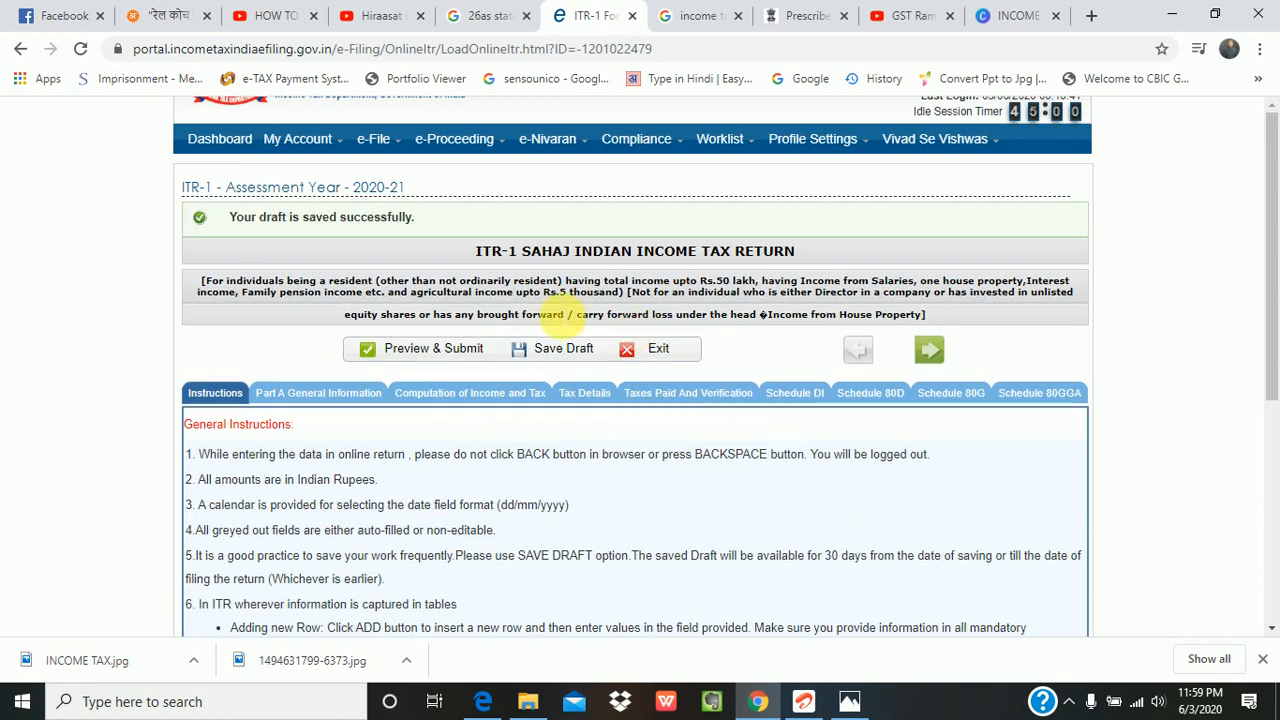
pyautogui.scroll(-3, 660, 510)
pyautogui.scroll(3, 655, 504)
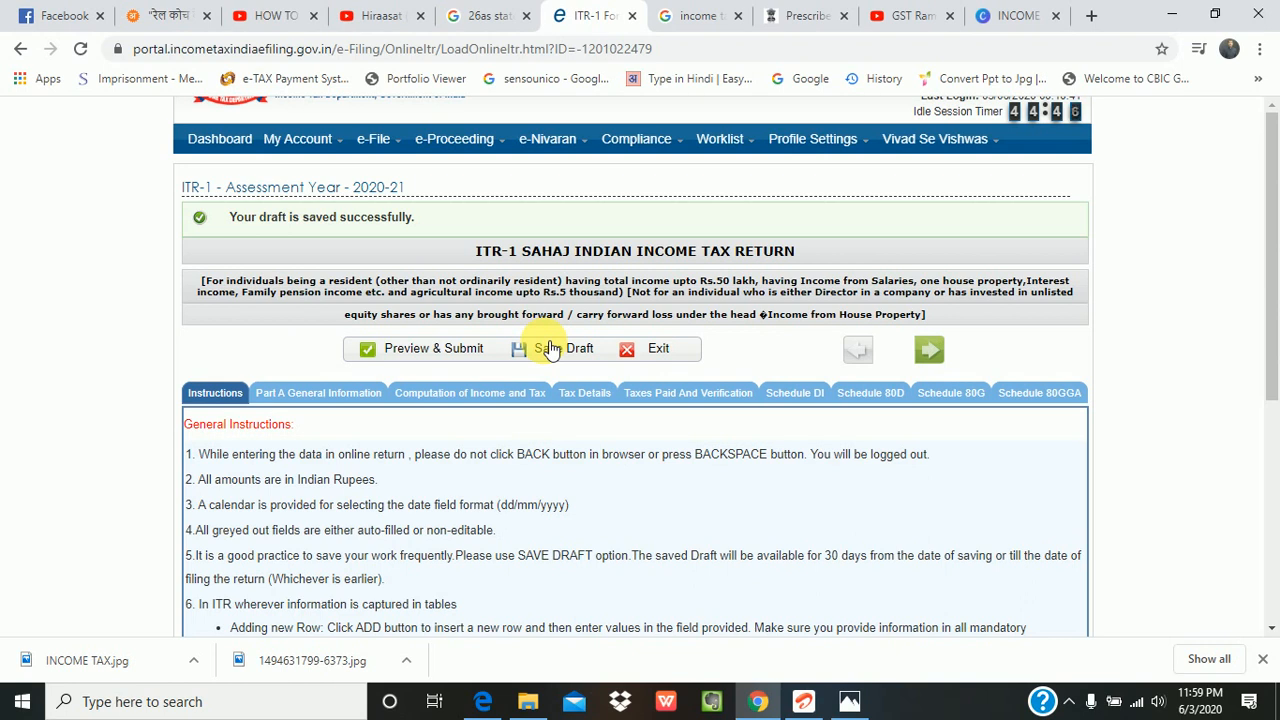
# Open the e-Filing home page from the Google results, view its bank account pre-validation notice and close the page.
pyautogui.click(785, 17)
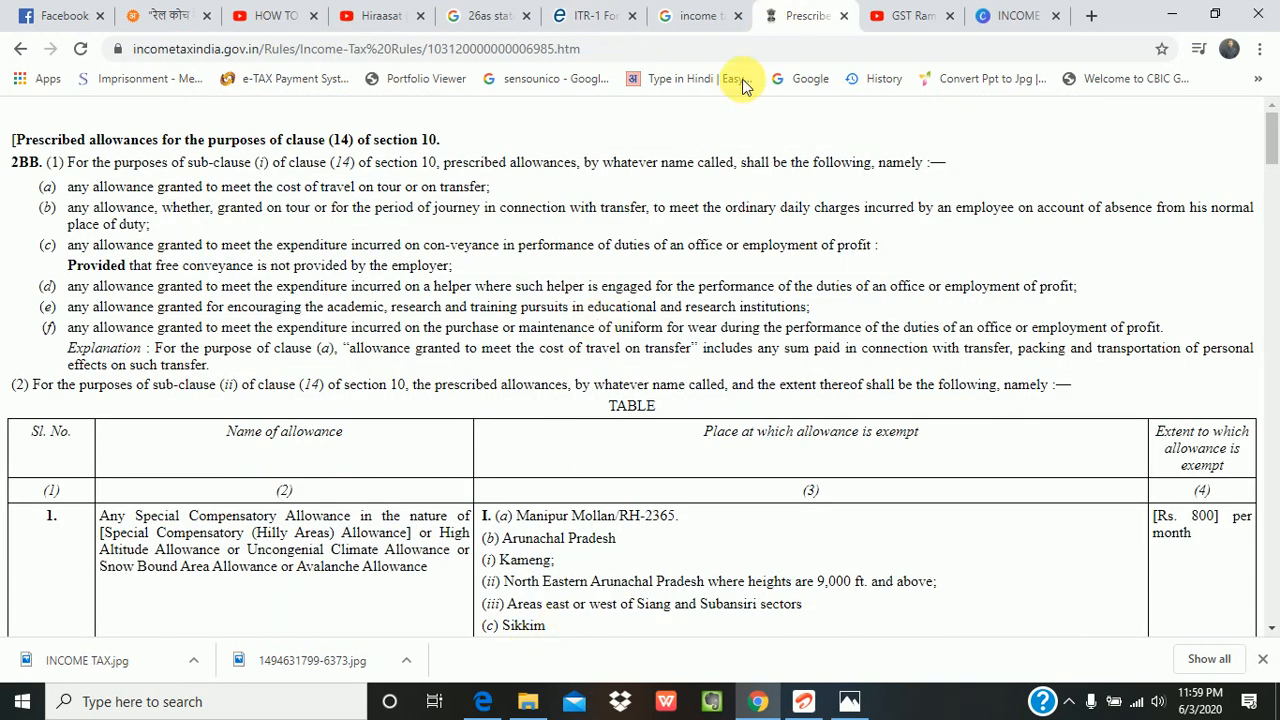
pyautogui.click(704, 18)
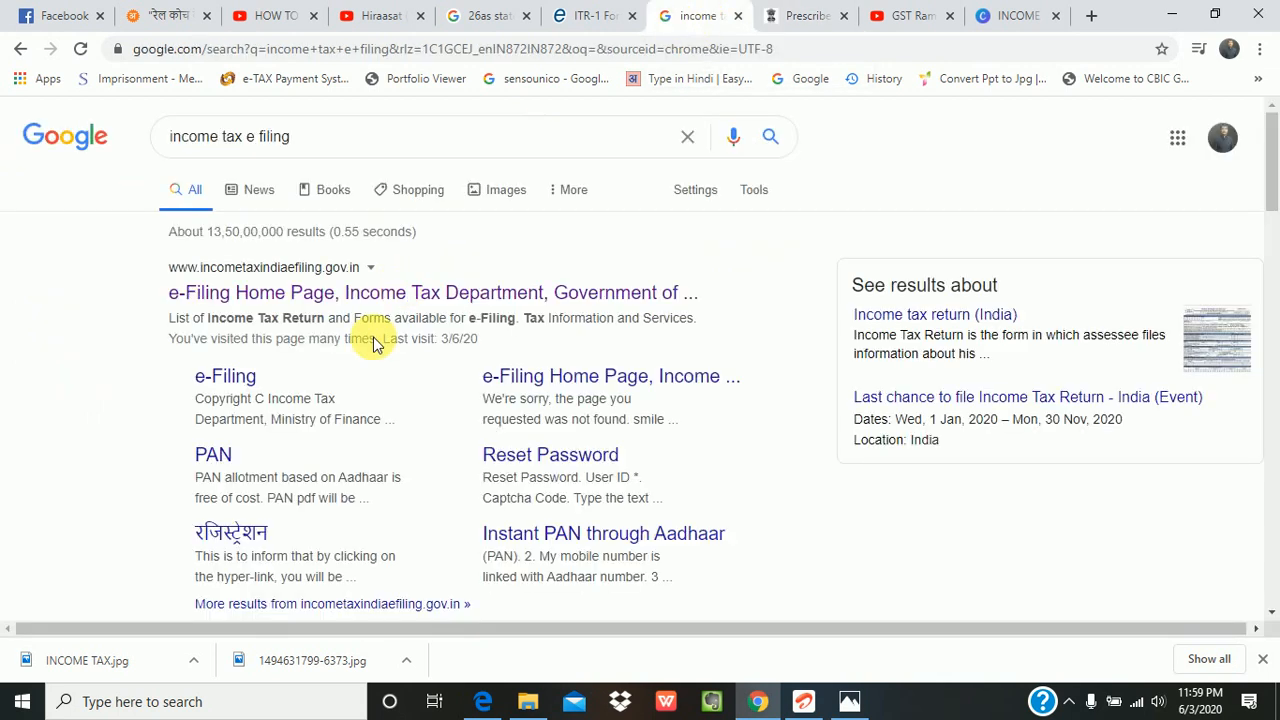
pyautogui.click(302, 294)
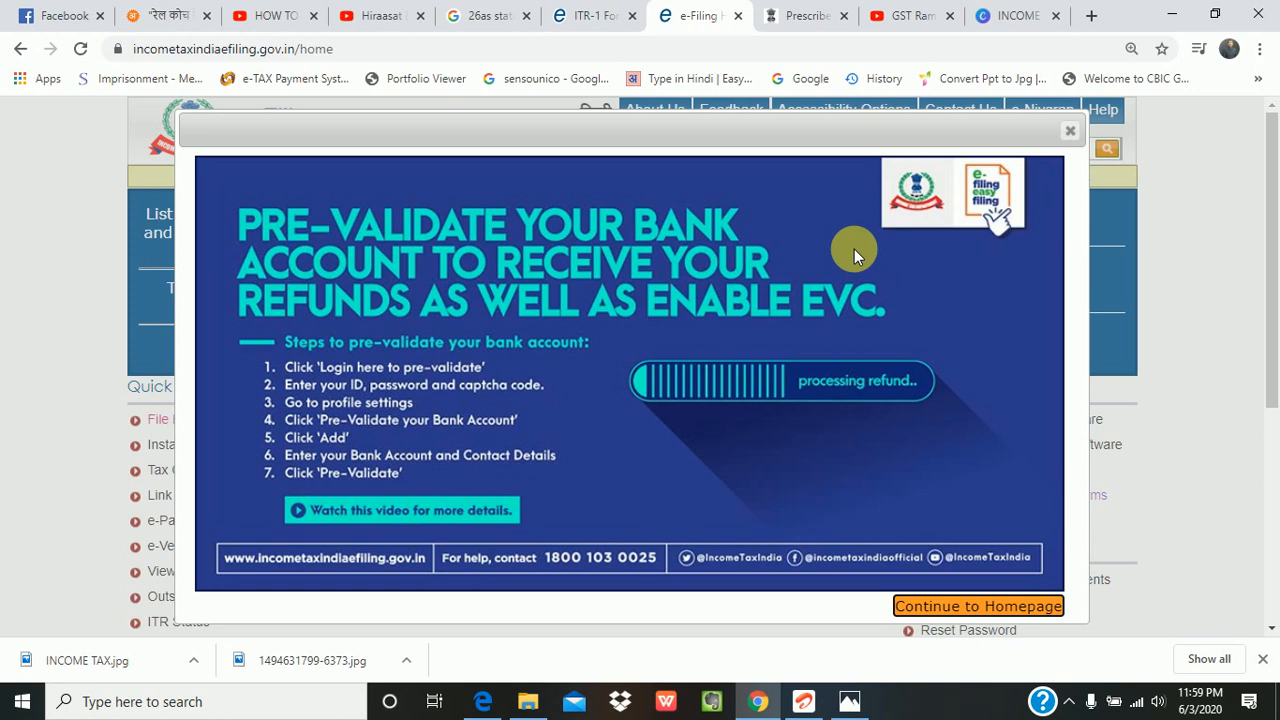
pyautogui.click(738, 15)
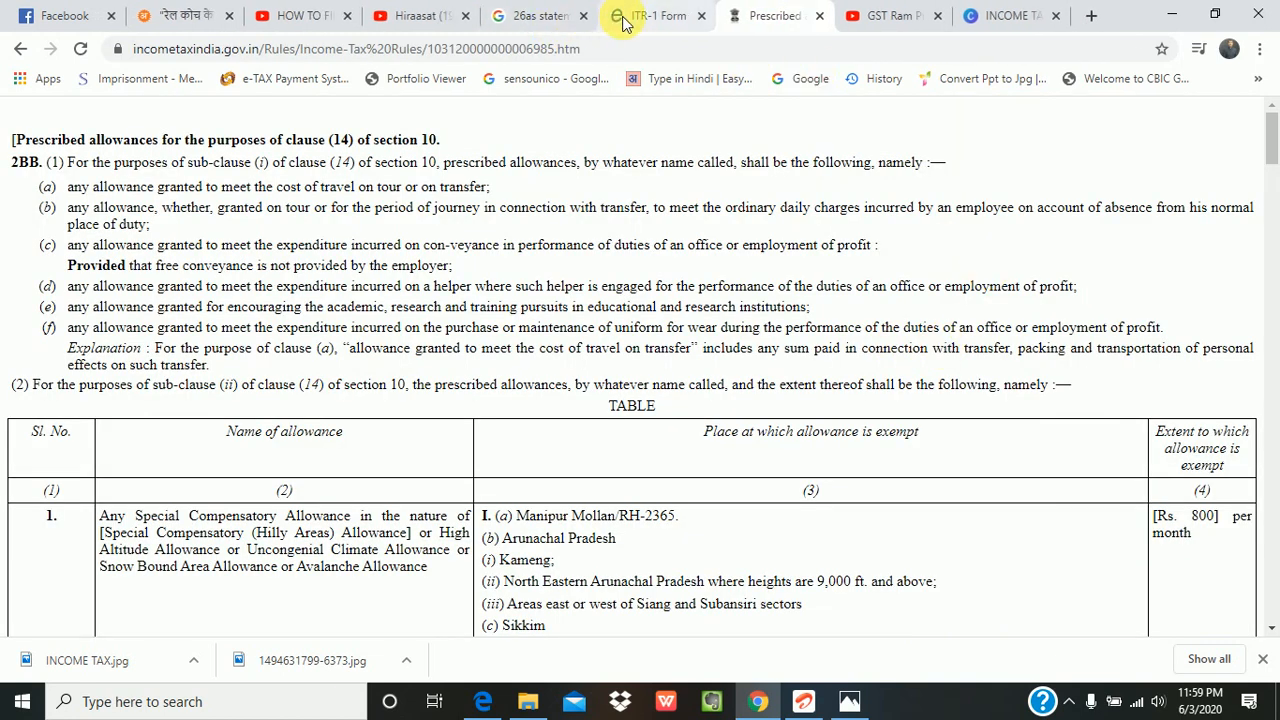
# Read through the general instructions of the ITR-1 return and advance to Part A General Information.
pyautogui.click(626, 20)
pyautogui.scroll(-3, 560, 390)
pyautogui.scroll(-1, 386, 371)
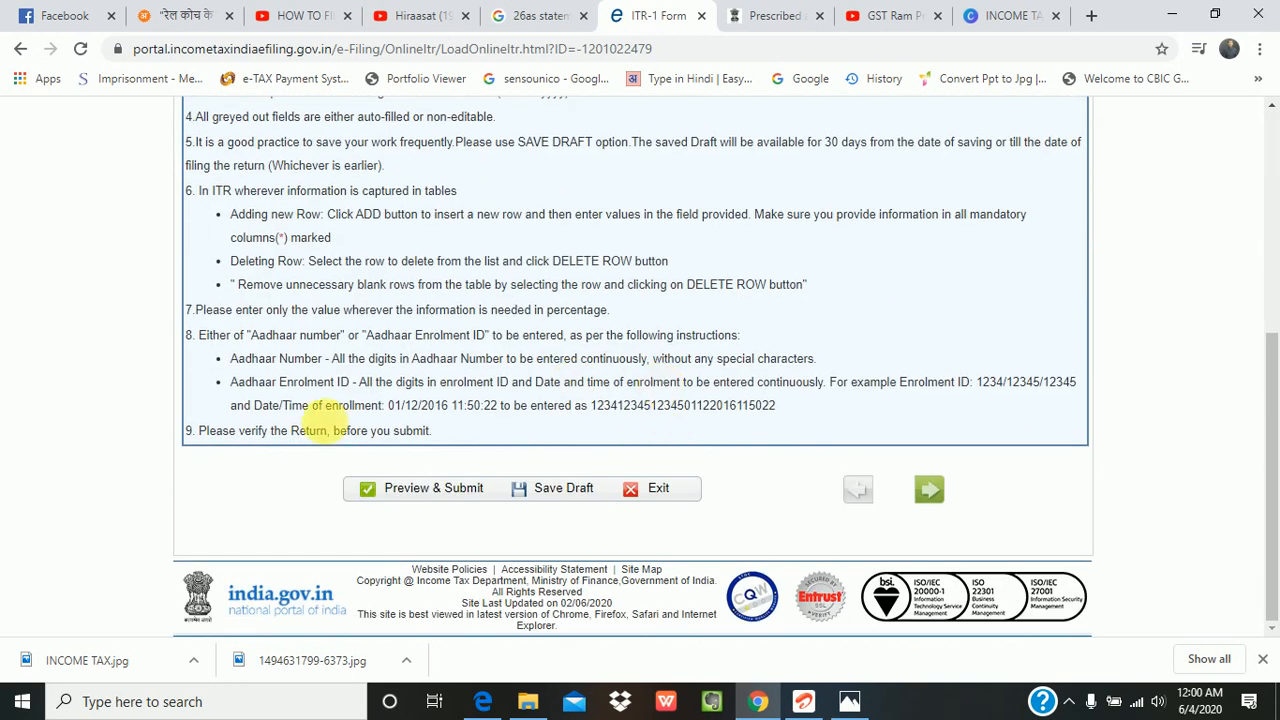
pyautogui.scroll(2, 423, 418)
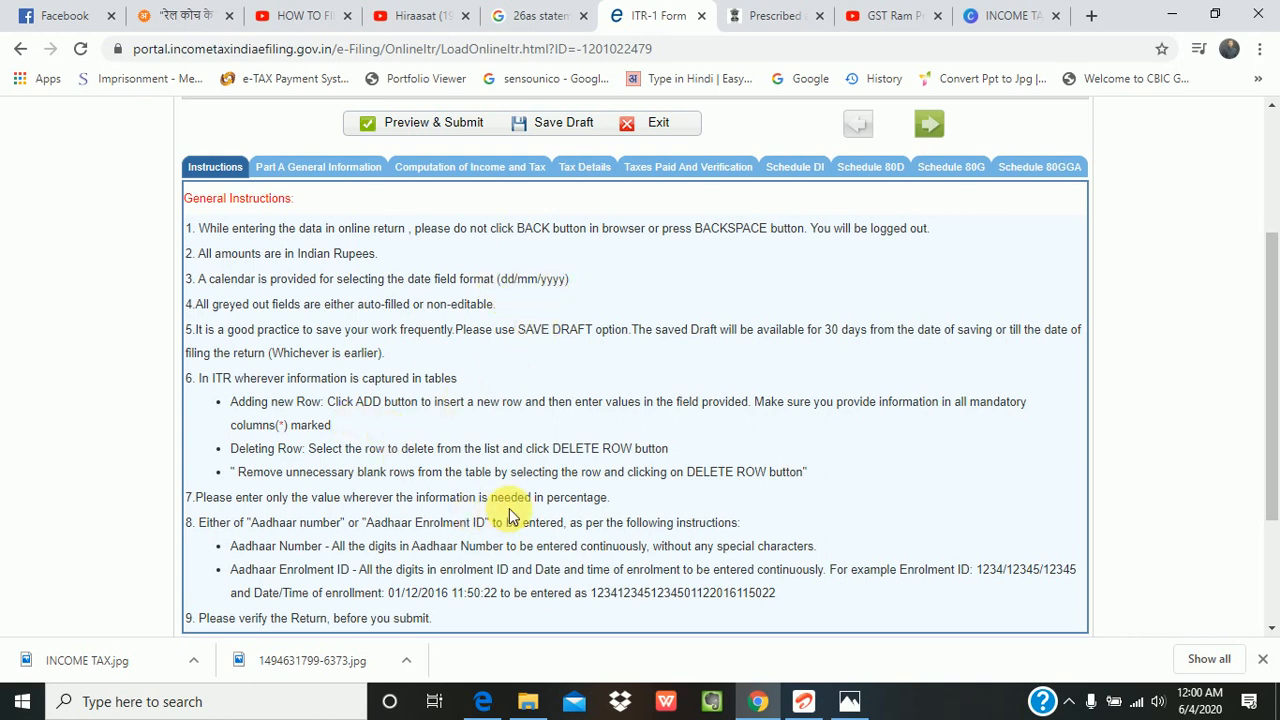
pyautogui.scroll(-3, 512, 514)
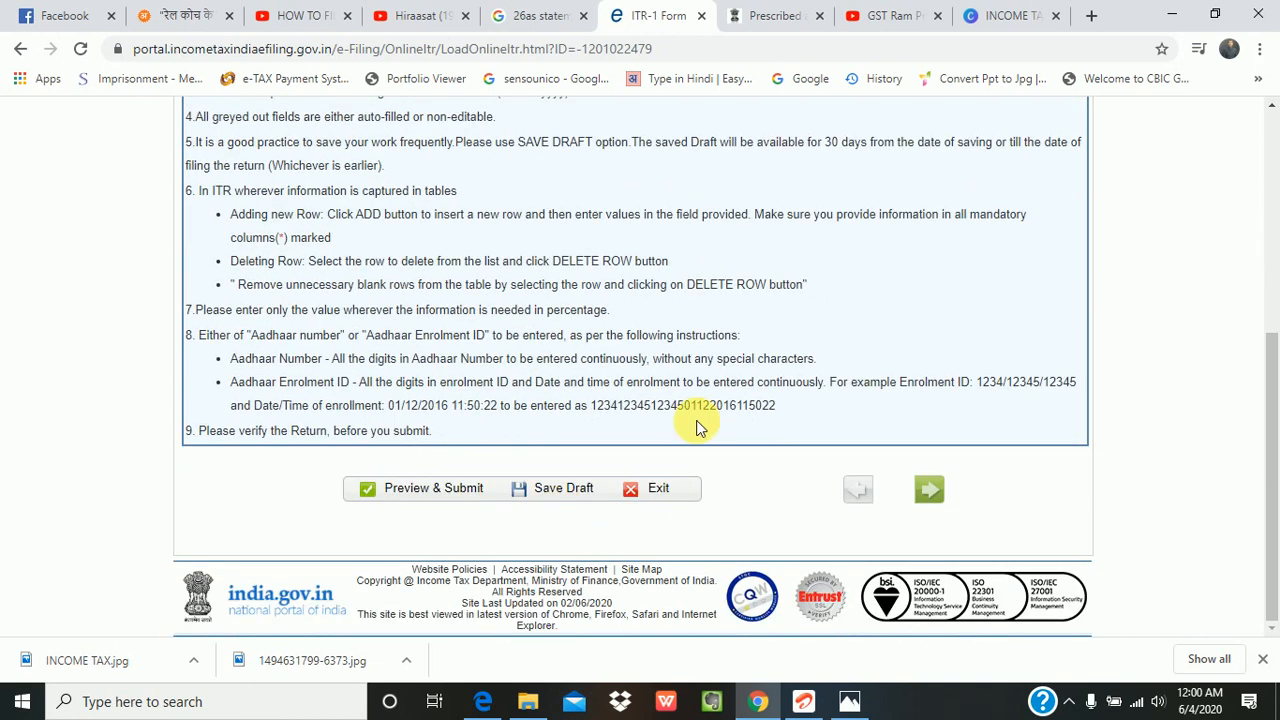
pyautogui.click(558, 489)
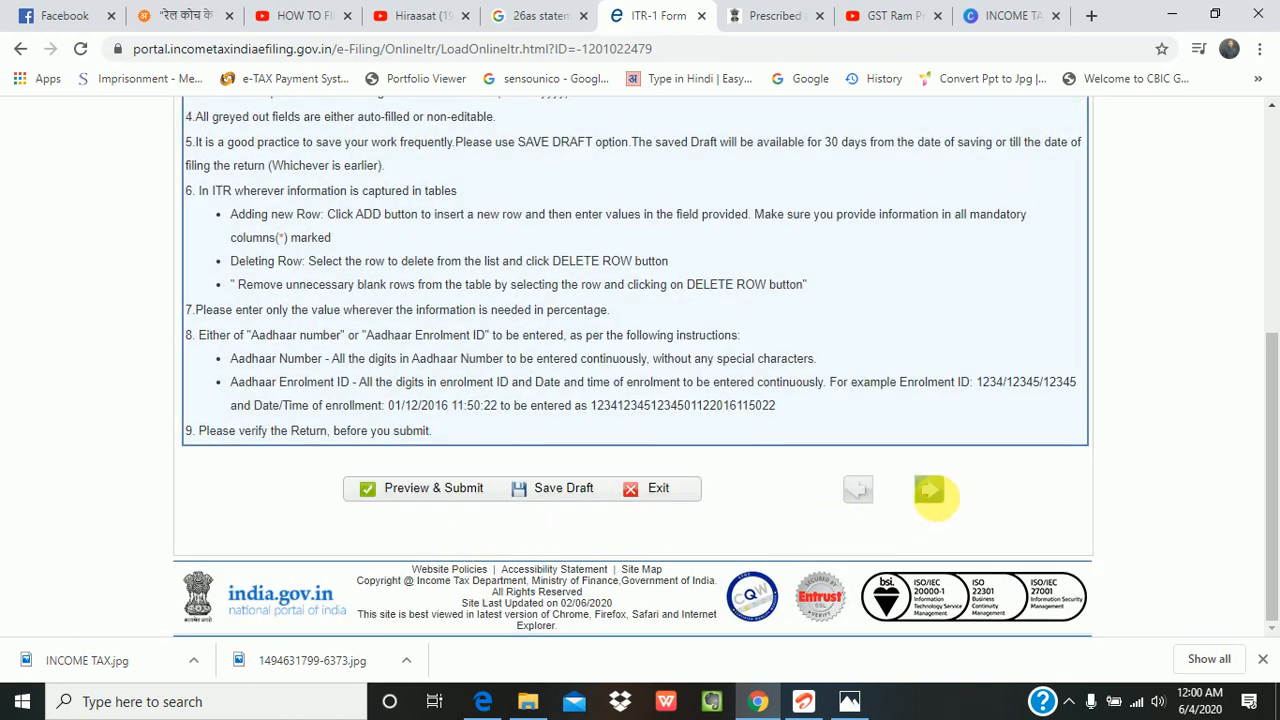
pyautogui.click(927, 489)
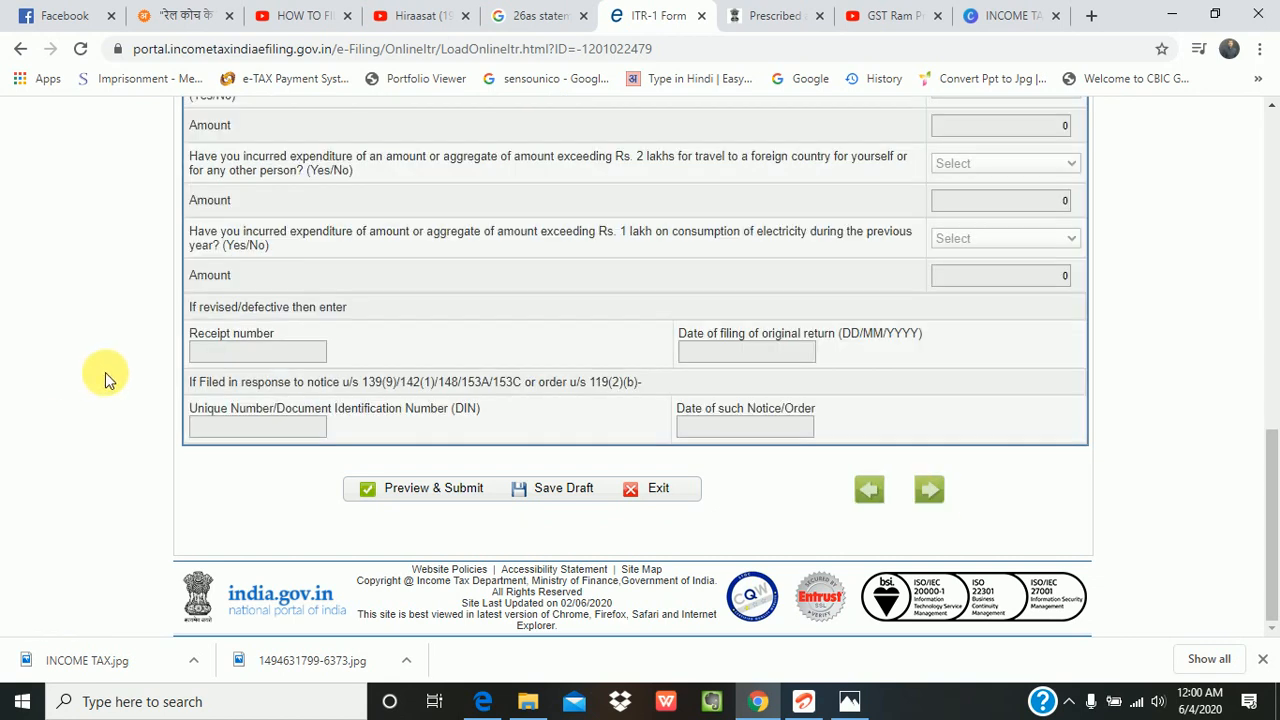
pyautogui.scroll(9, 515, 416)
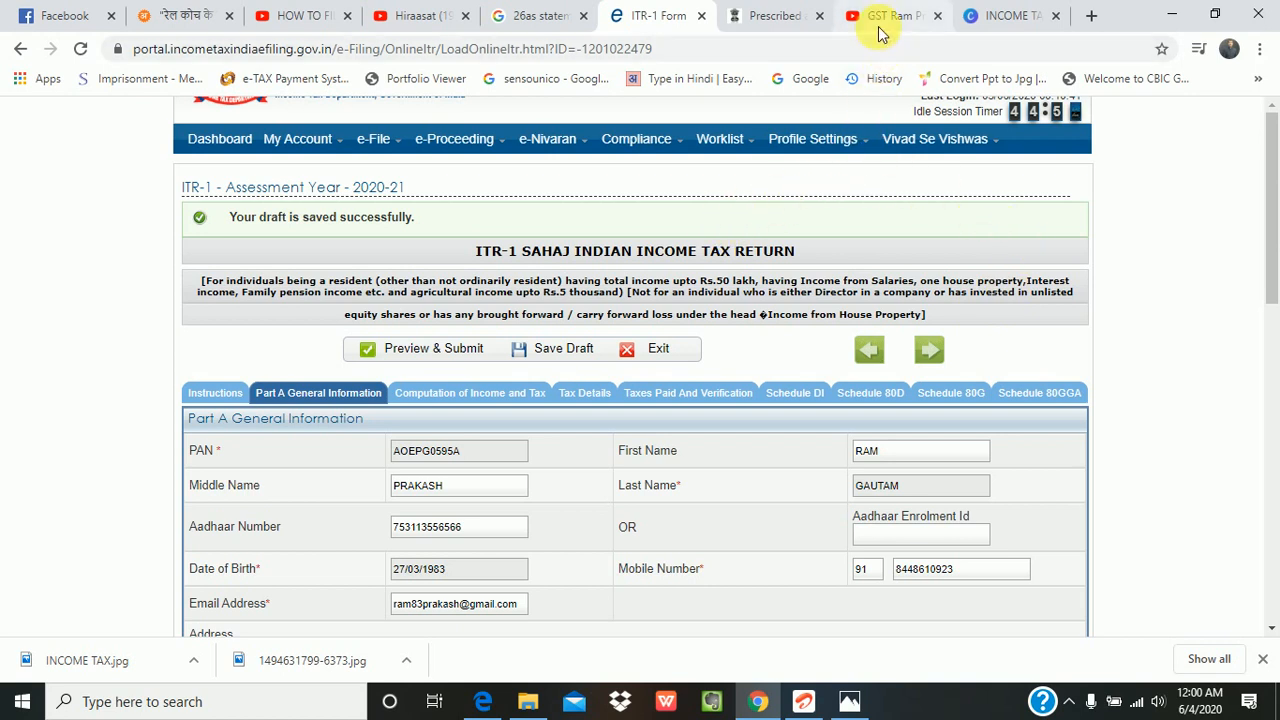
# Browse the featured video and popular uploads on the GST, Custom, Income Tax and Accounting YouTube channel.
pyautogui.click(880, 20)
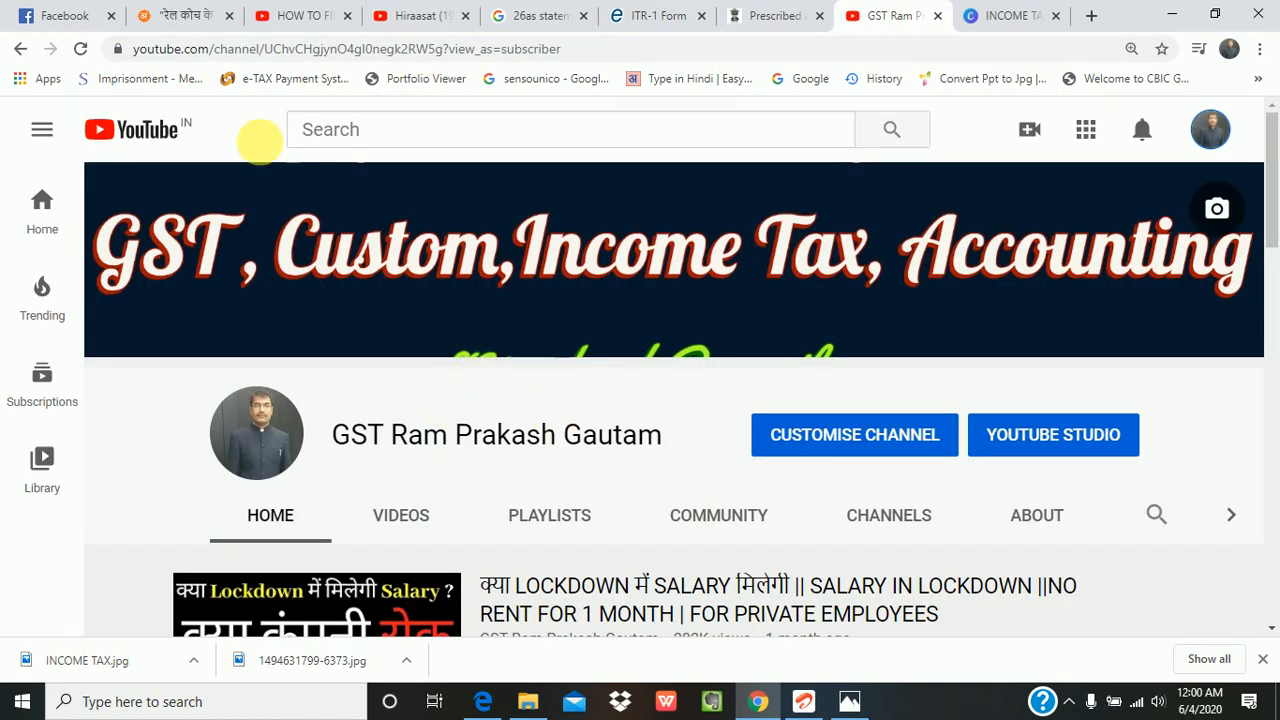
pyautogui.scroll(-2, 371, 494)
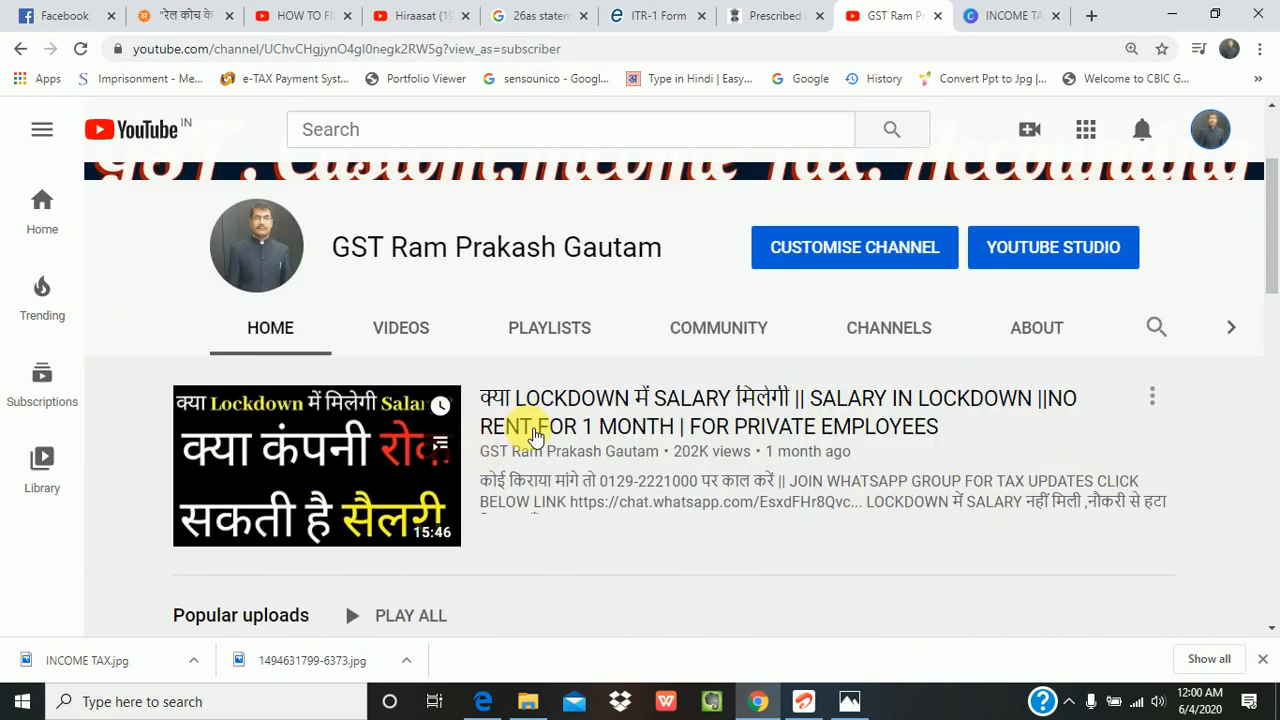
pyautogui.scroll(-3, 520, 433)
pyautogui.scroll(-1, 537, 437)
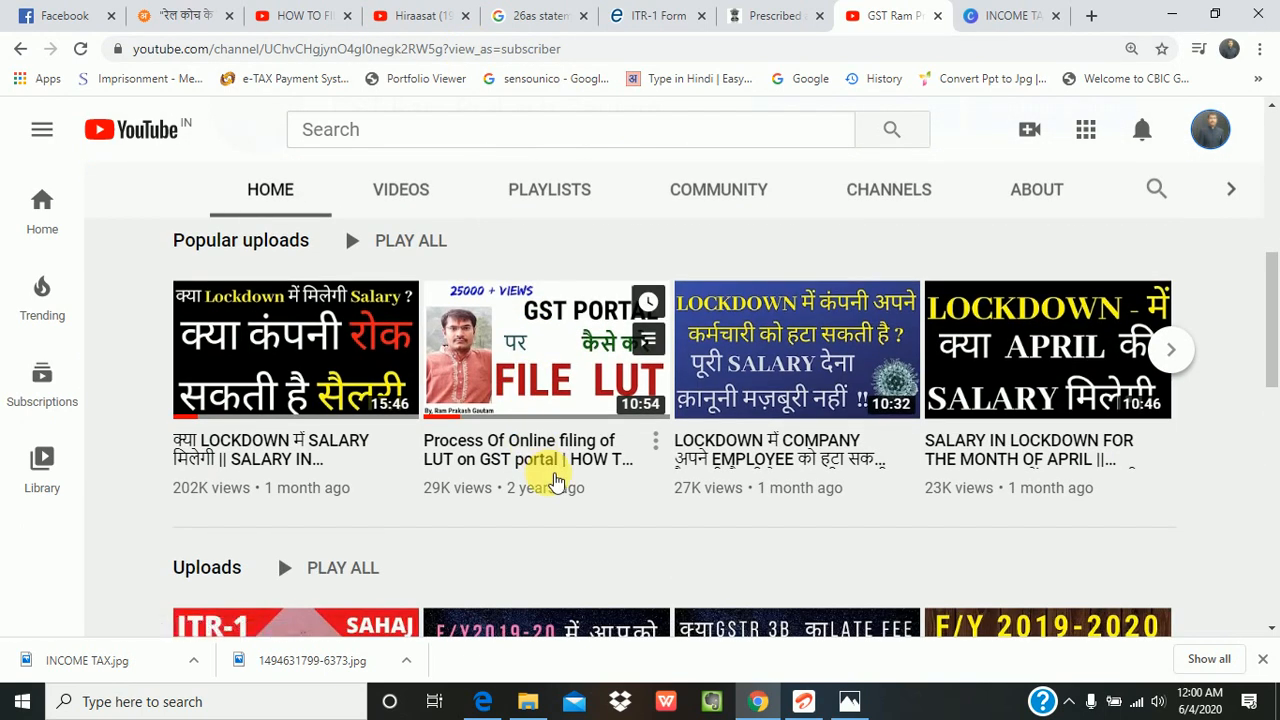
pyautogui.scroll(3, 551, 480)
pyautogui.scroll(3, 551, 480)
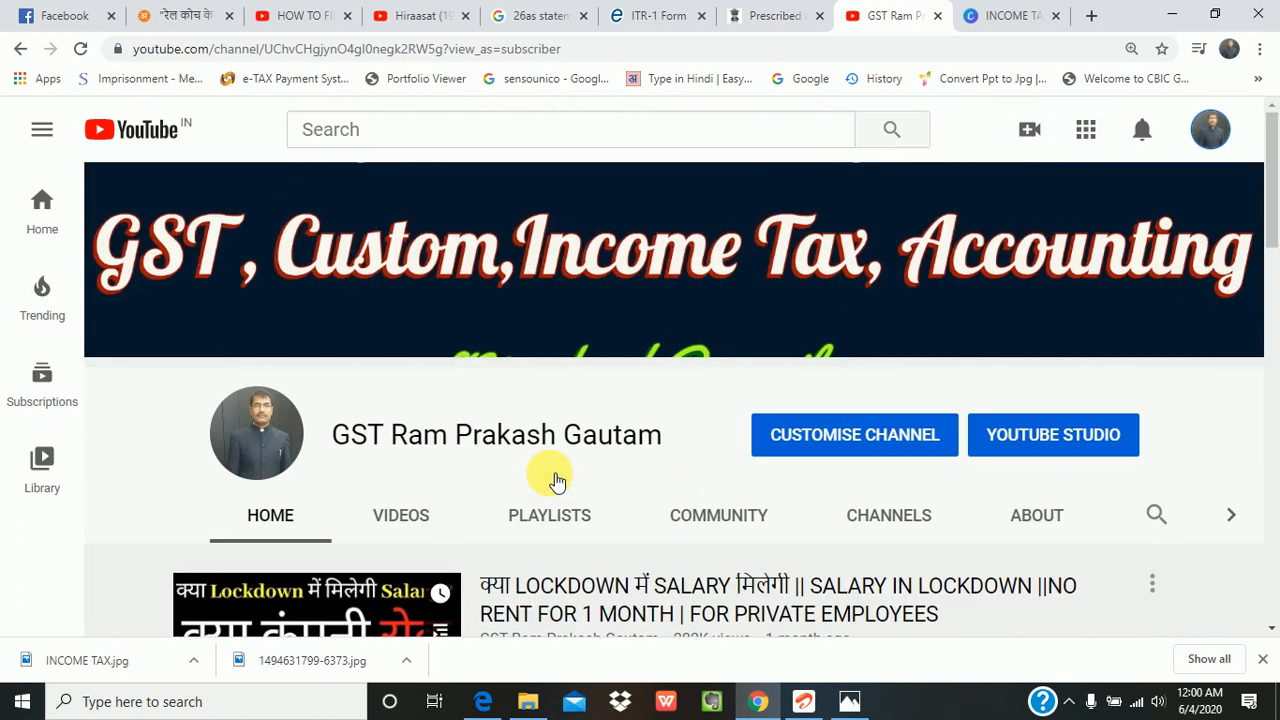
# Switch to Microsoft Edge and browse the popular and recent uploads of the second YouTube channel.
pyautogui.click(483, 701)
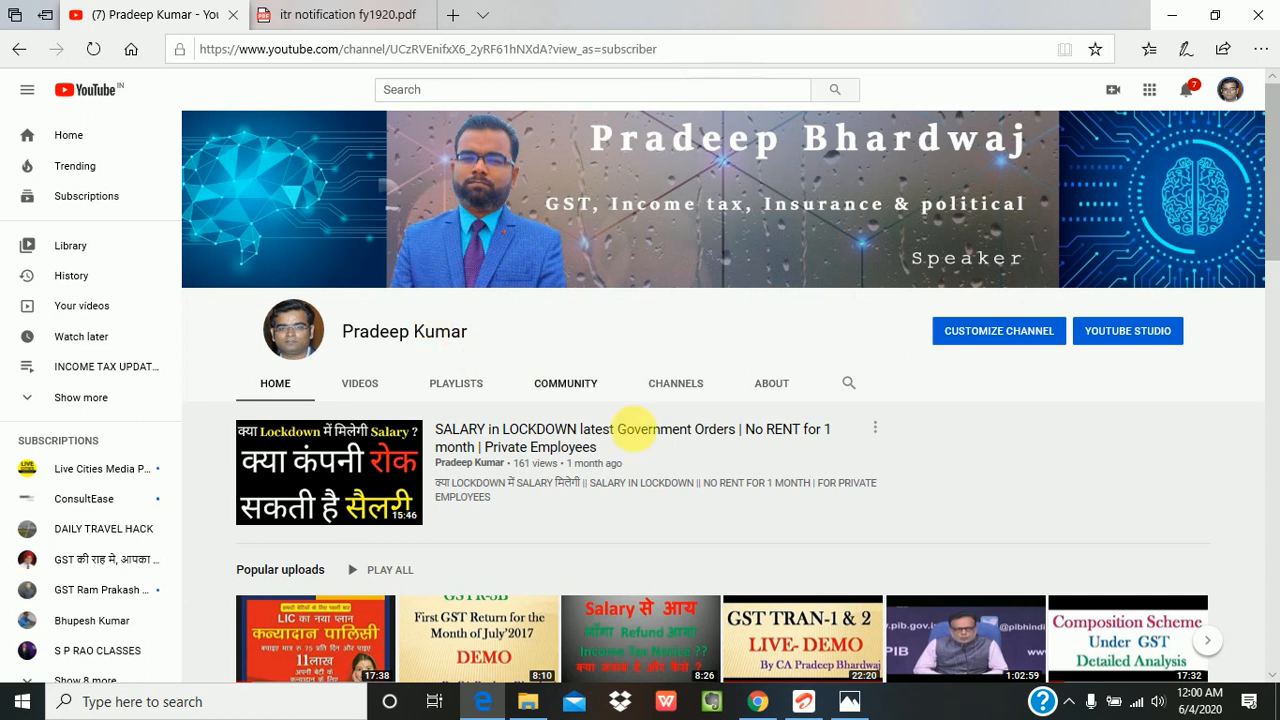
pyautogui.scroll(-2, 820, 495)
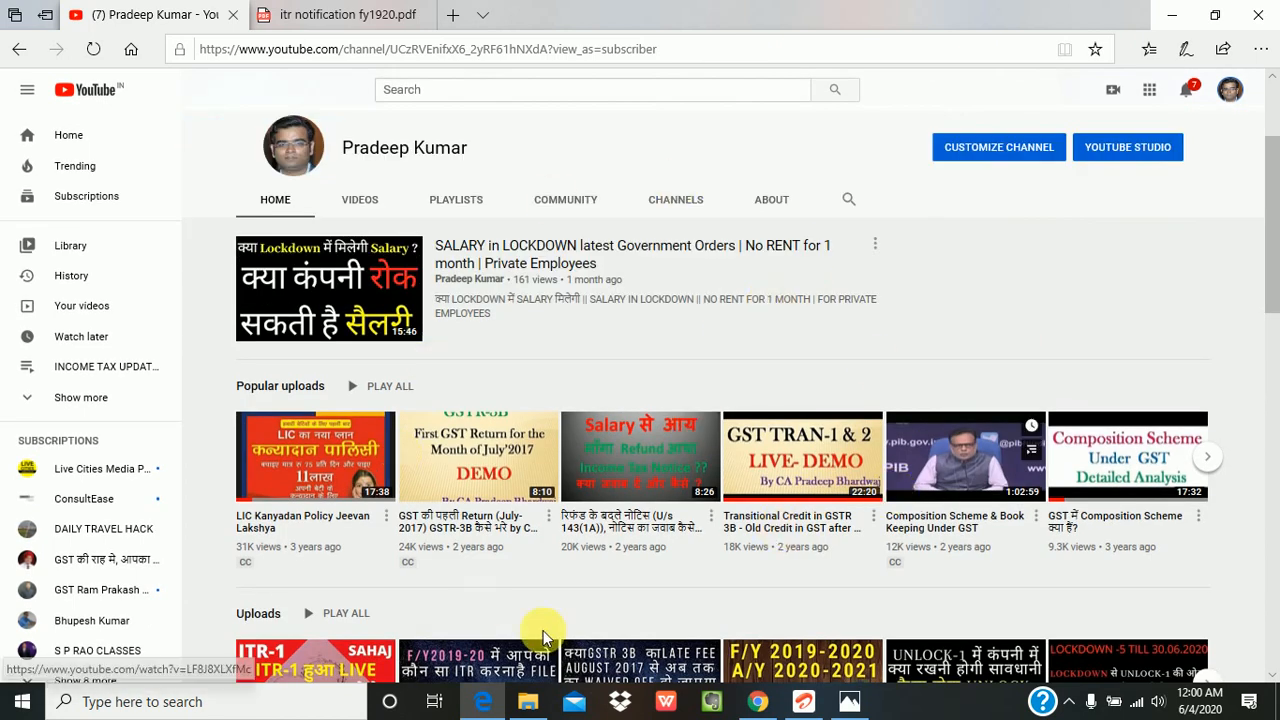
pyautogui.scroll(-3, 563, 631)
pyautogui.scroll(3, 590, 480)
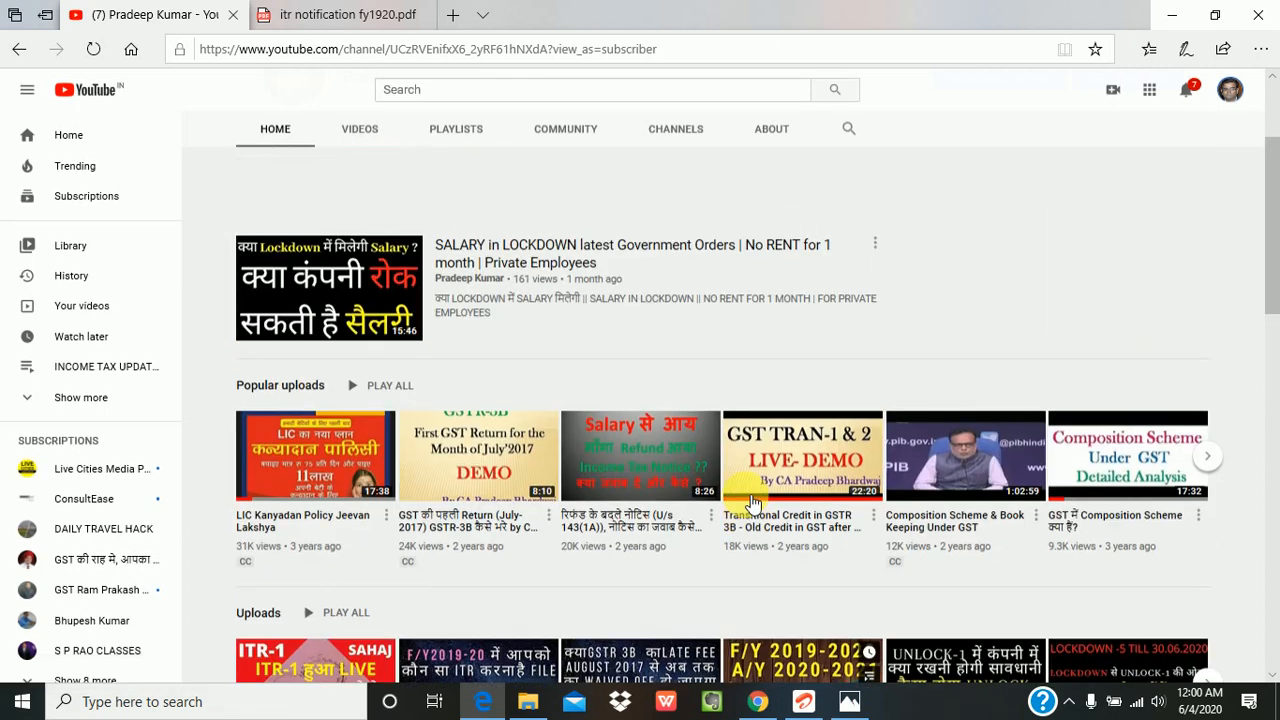
pyautogui.scroll(2, 593, 458)
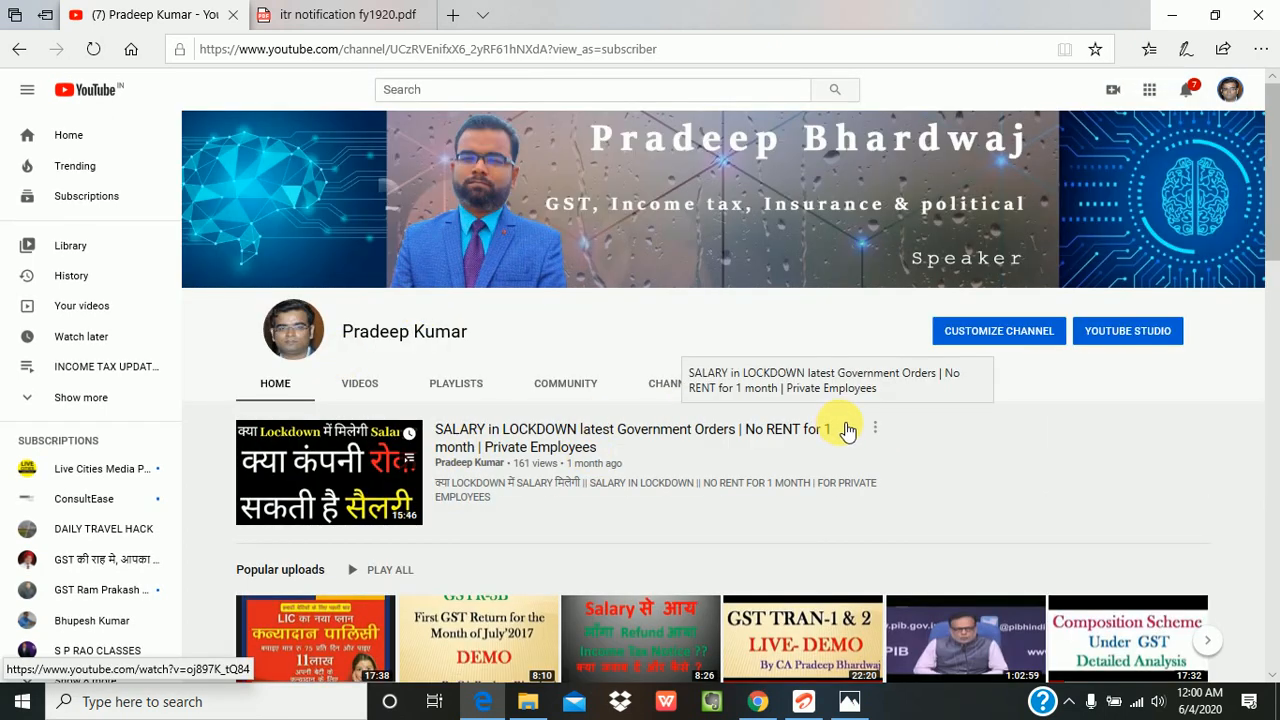
pyautogui.scroll(-2, 840, 410)
pyautogui.scroll(-7, 630, 494)
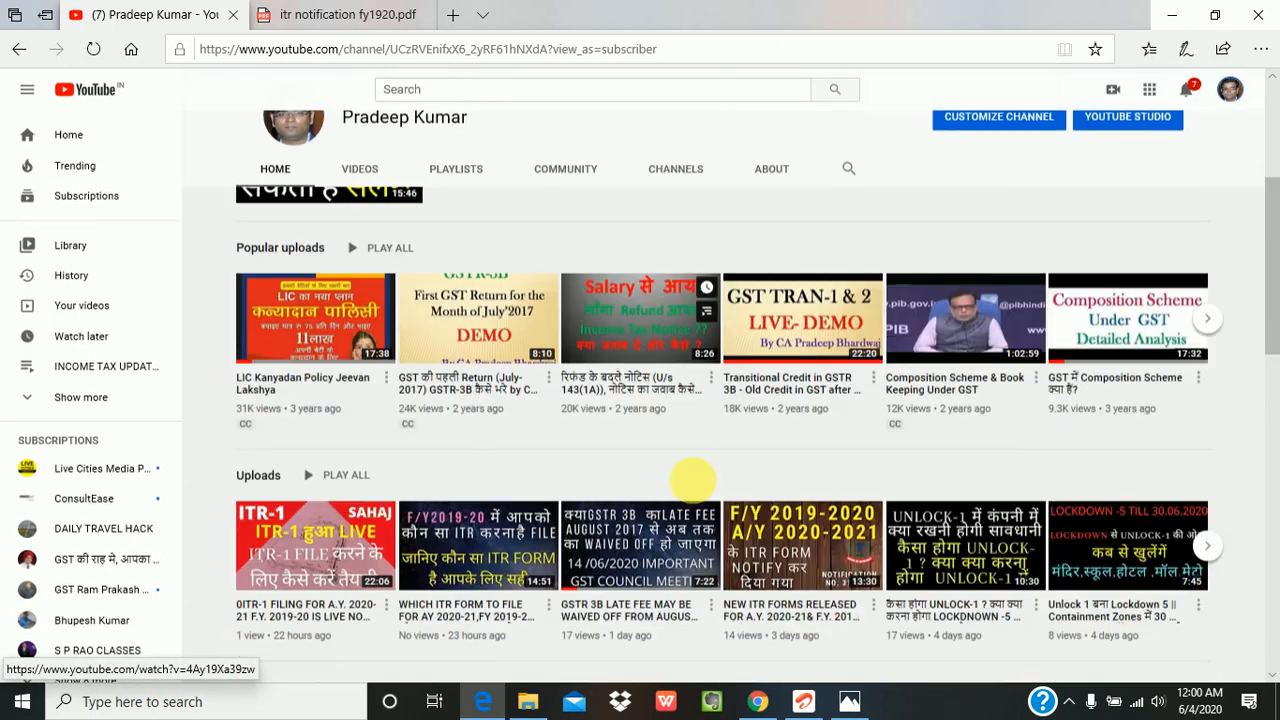
pyautogui.scroll(9, 1068, 467)
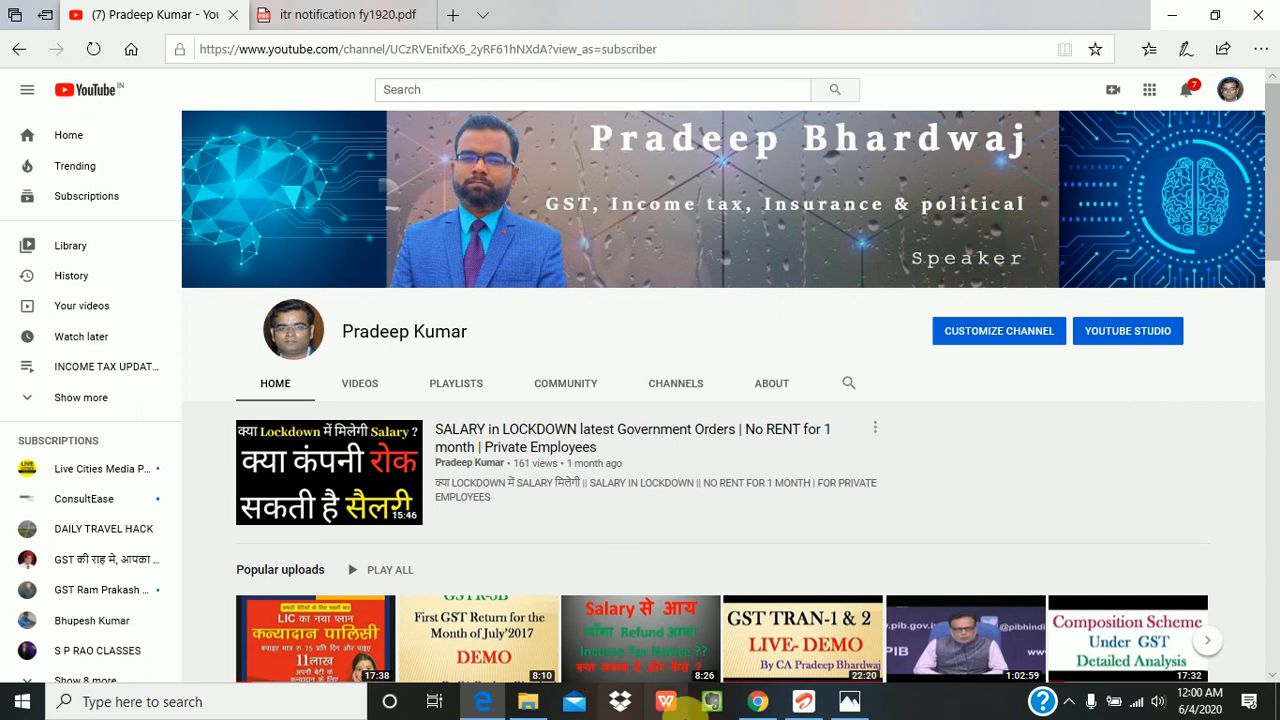
# Switch back to the ITR-1 form in Chrome and review the prefilled name, Aadhaar, date of birth and mobile number fields in Part A.
pyautogui.moveTo(757, 705)
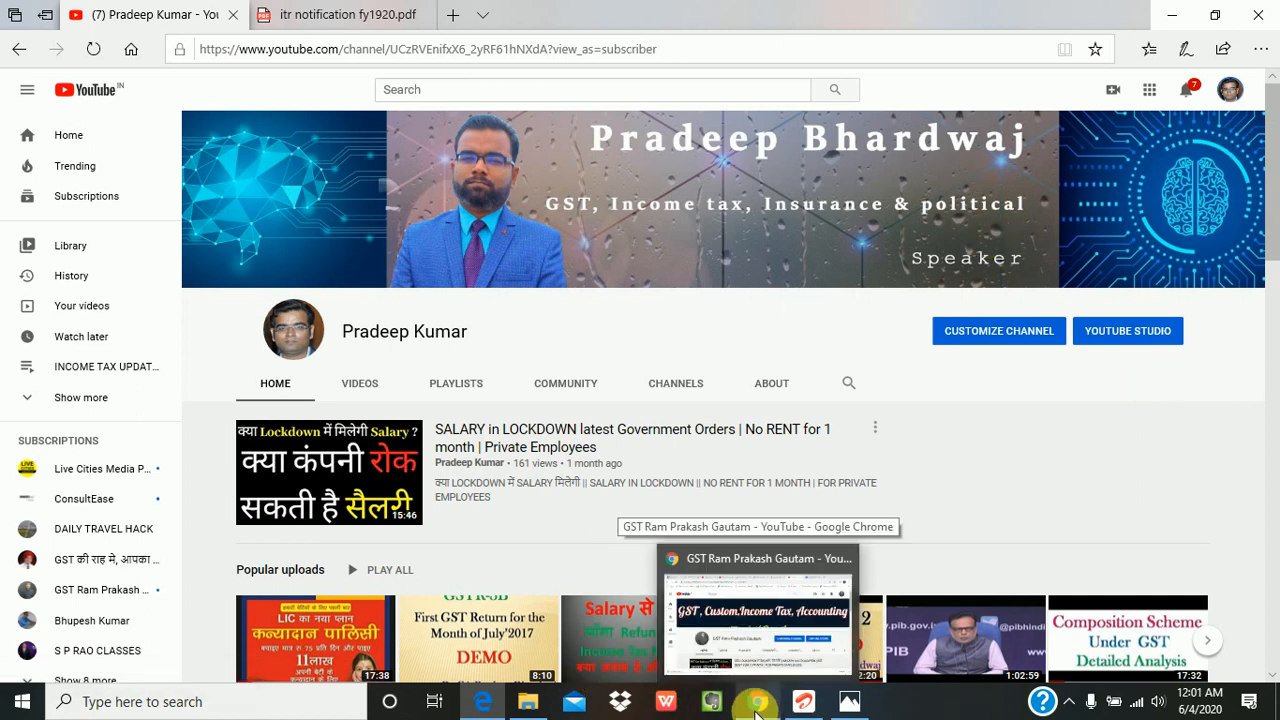
pyautogui.click(757, 705)
pyautogui.click(645, 16)
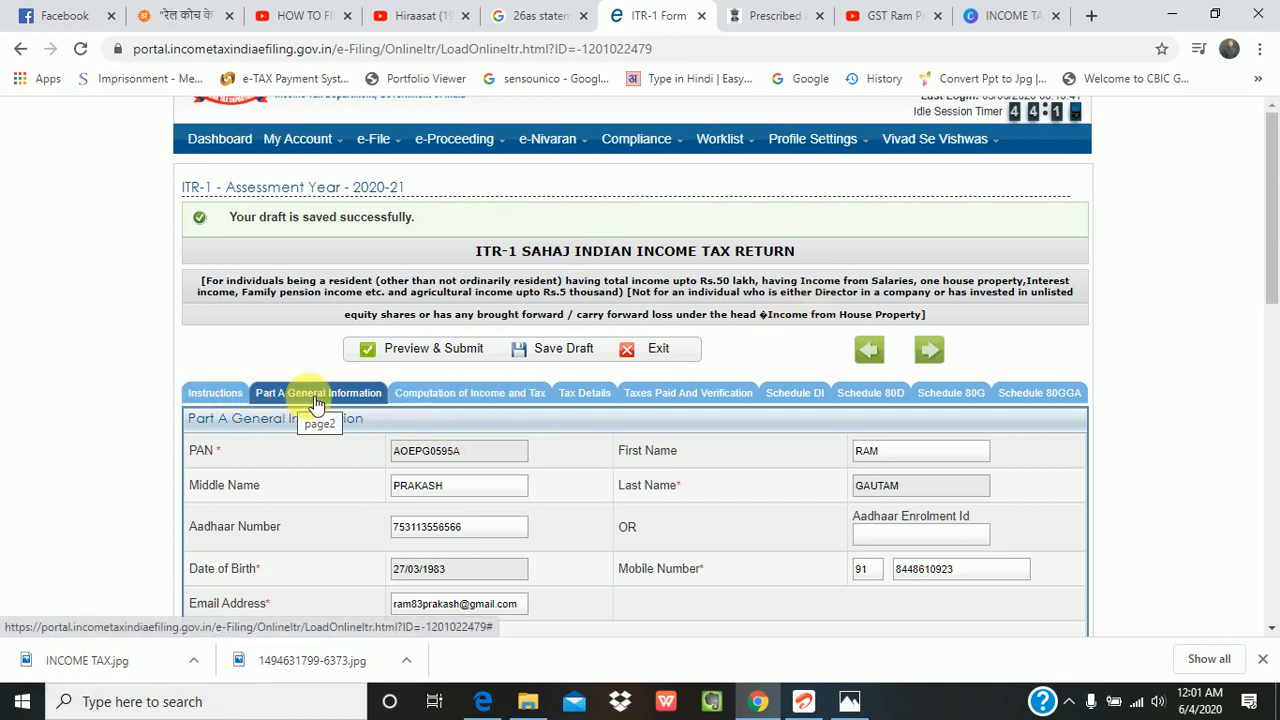
pyautogui.scroll(-2, 583, 480)
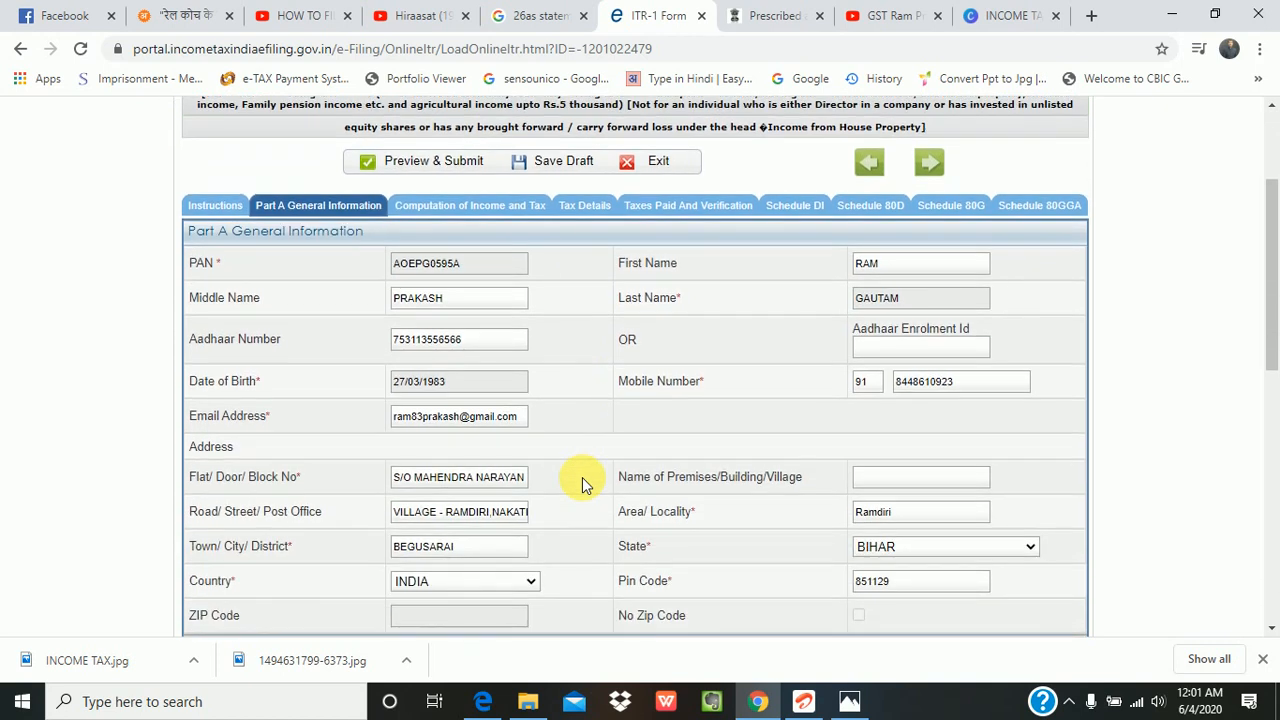
pyautogui.scroll(-1, 582, 477)
pyautogui.click(915, 172)
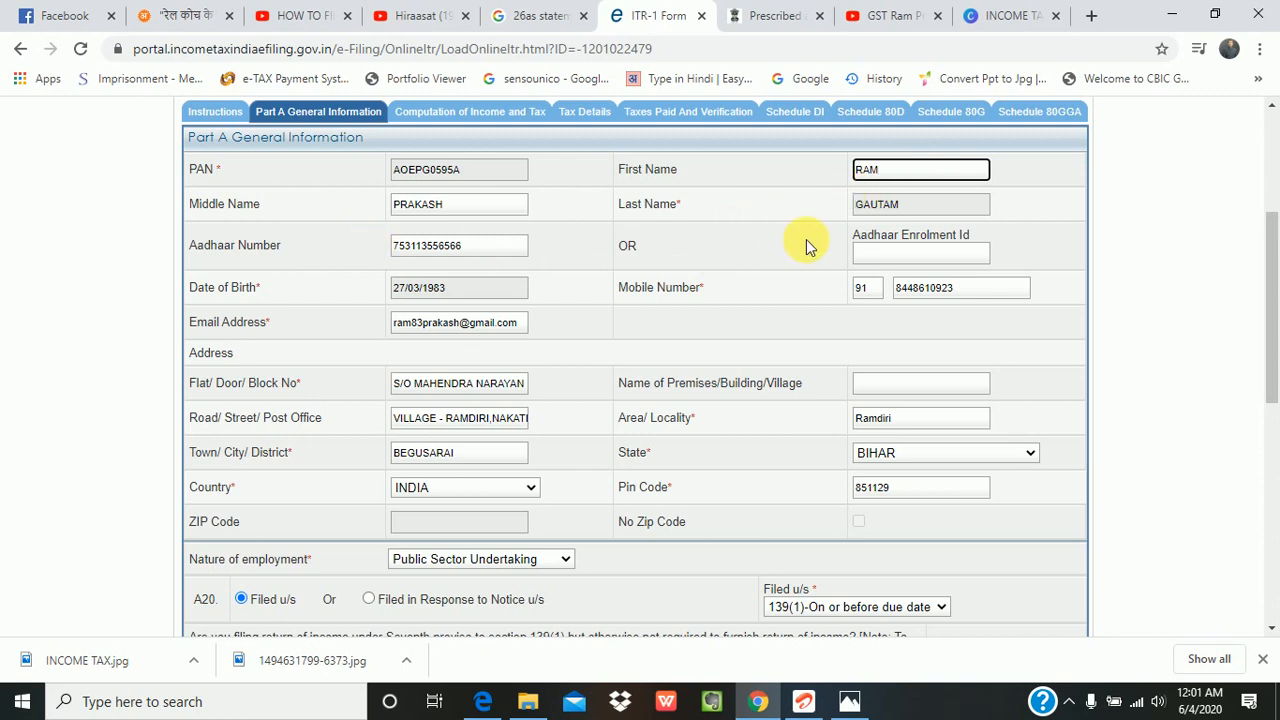
pyautogui.click(495, 250)
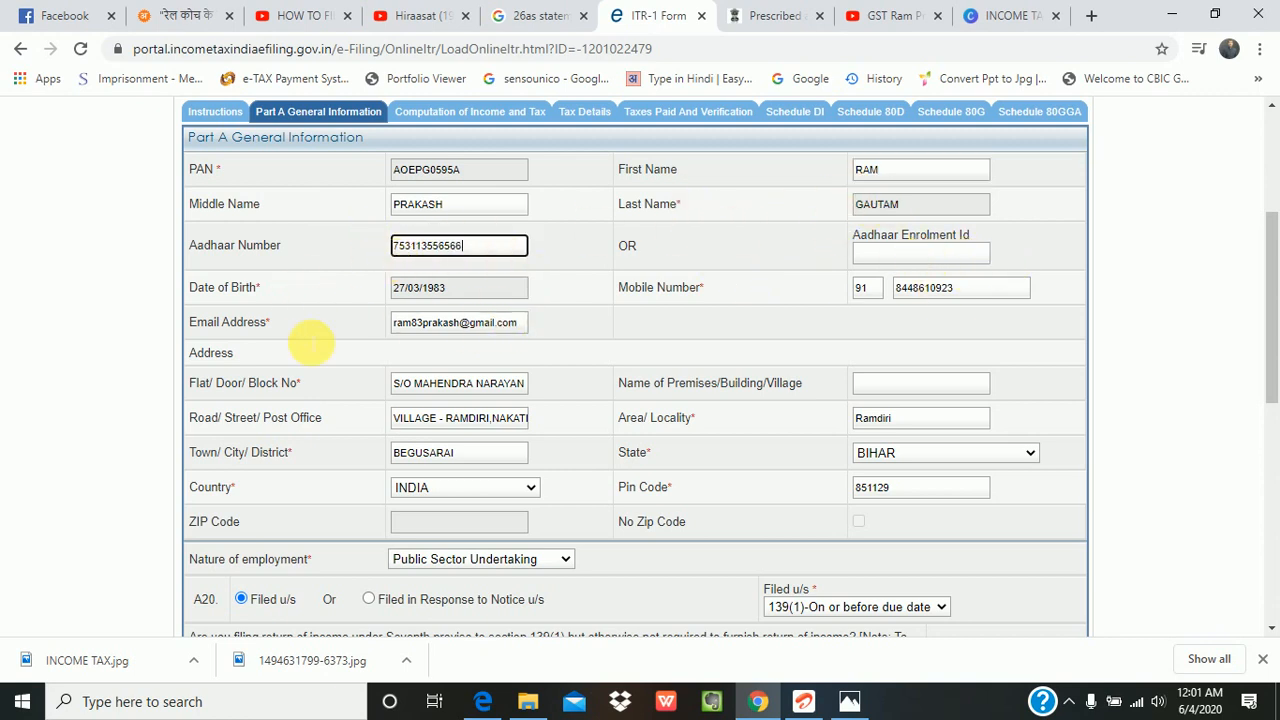
pyautogui.click(490, 290)
pyautogui.moveTo(478, 298); pyautogui.dragTo(408, 295)
pyautogui.click(462, 291)
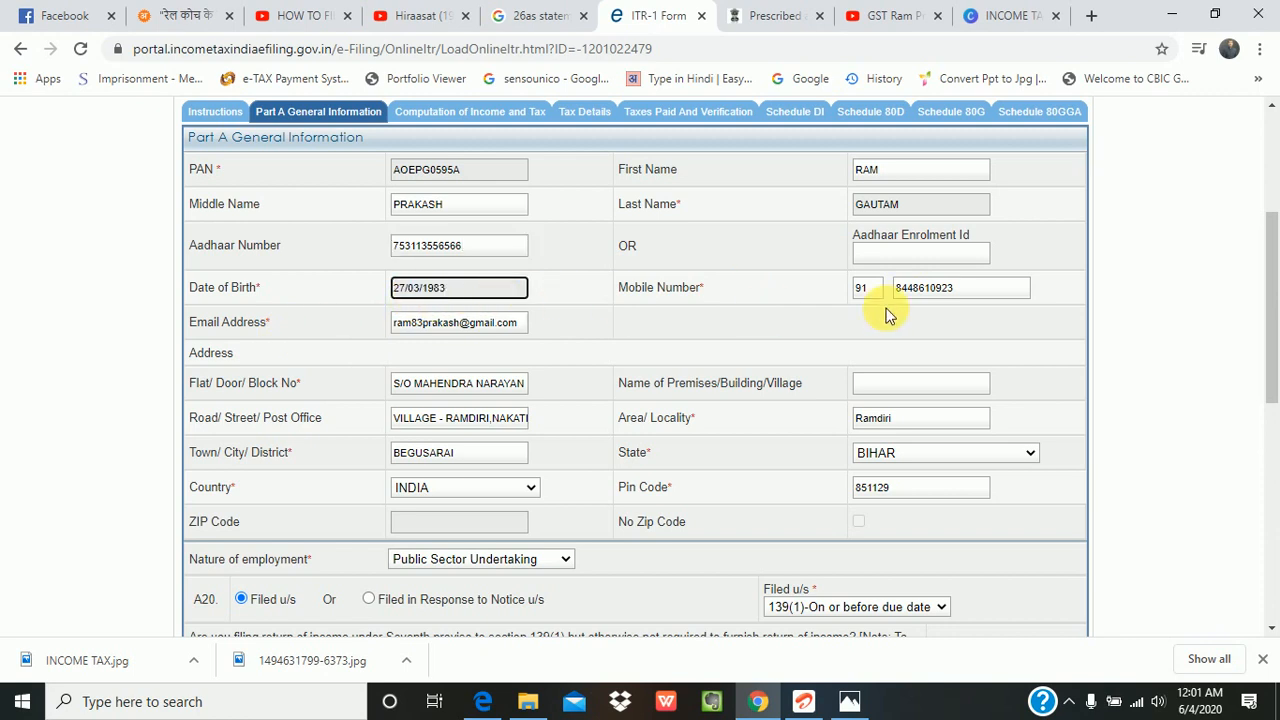
pyautogui.click(940, 291)
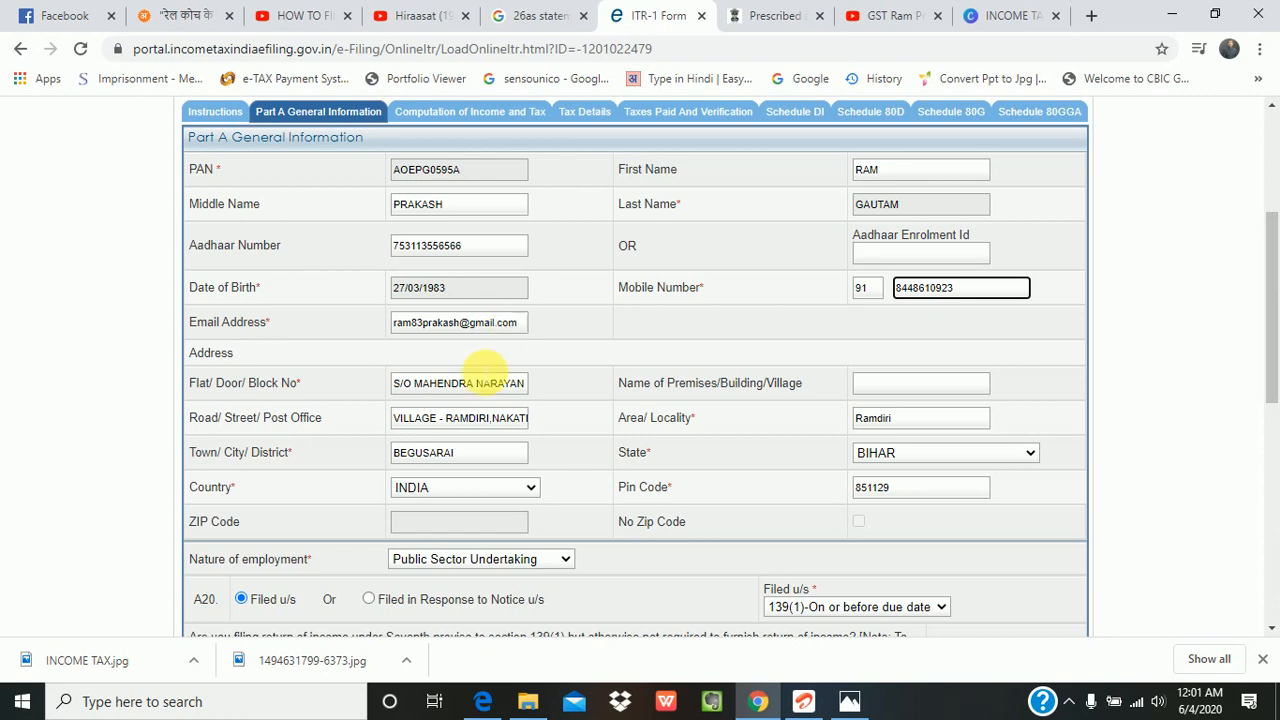
# Review the prefilled address details in Part A General Information, including the Area/Locality field.
pyautogui.scroll(-1, 466, 399)
pyautogui.scroll(-2, 680, 447)
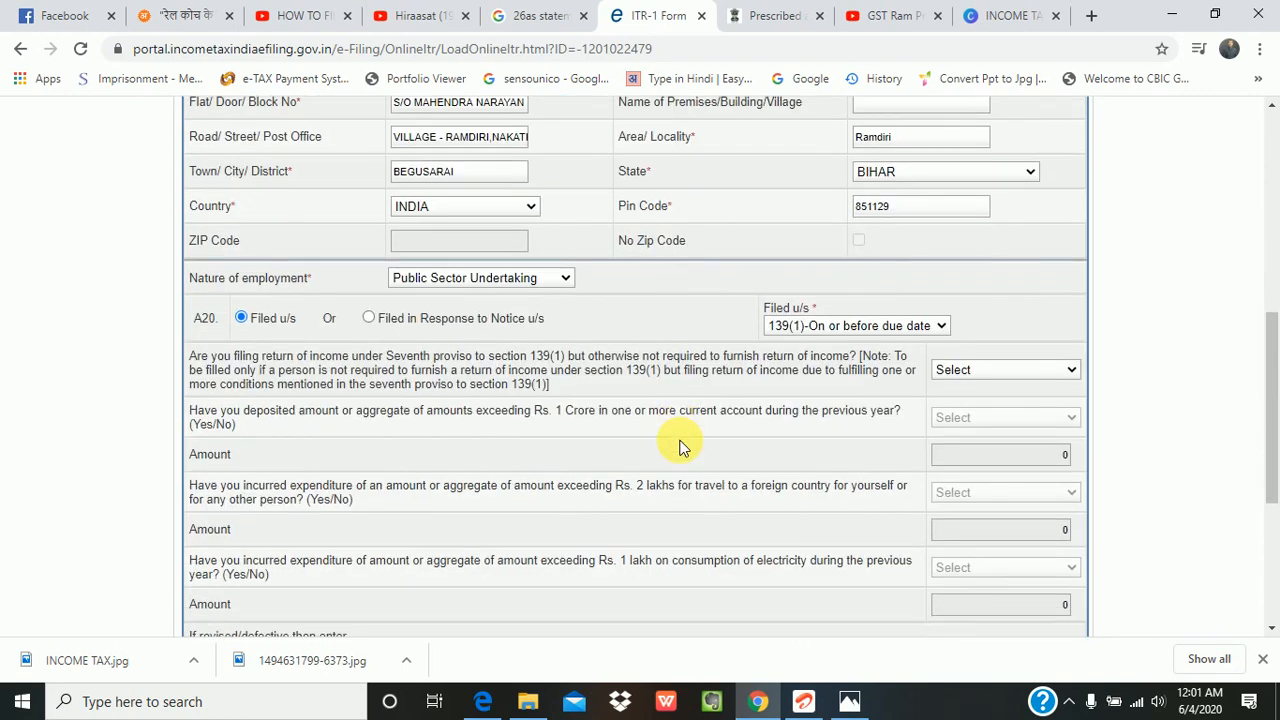
pyautogui.click(914, 142)
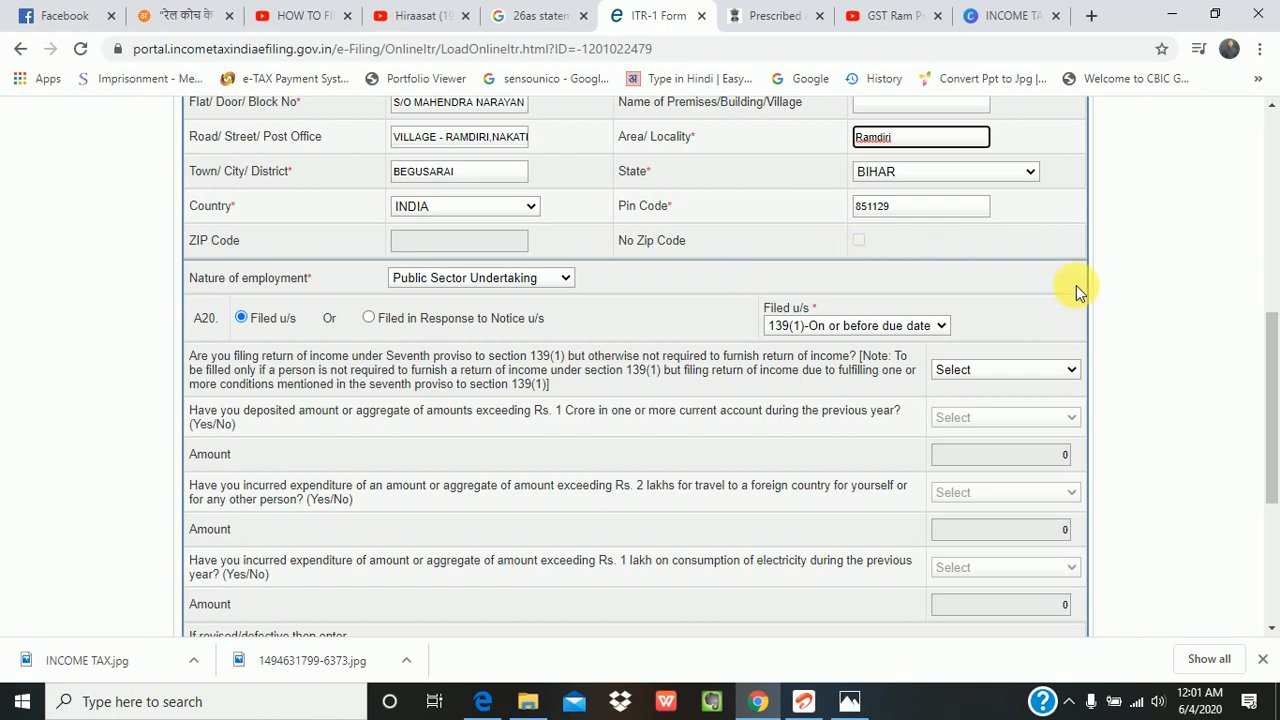
pyautogui.click(1114, 294)
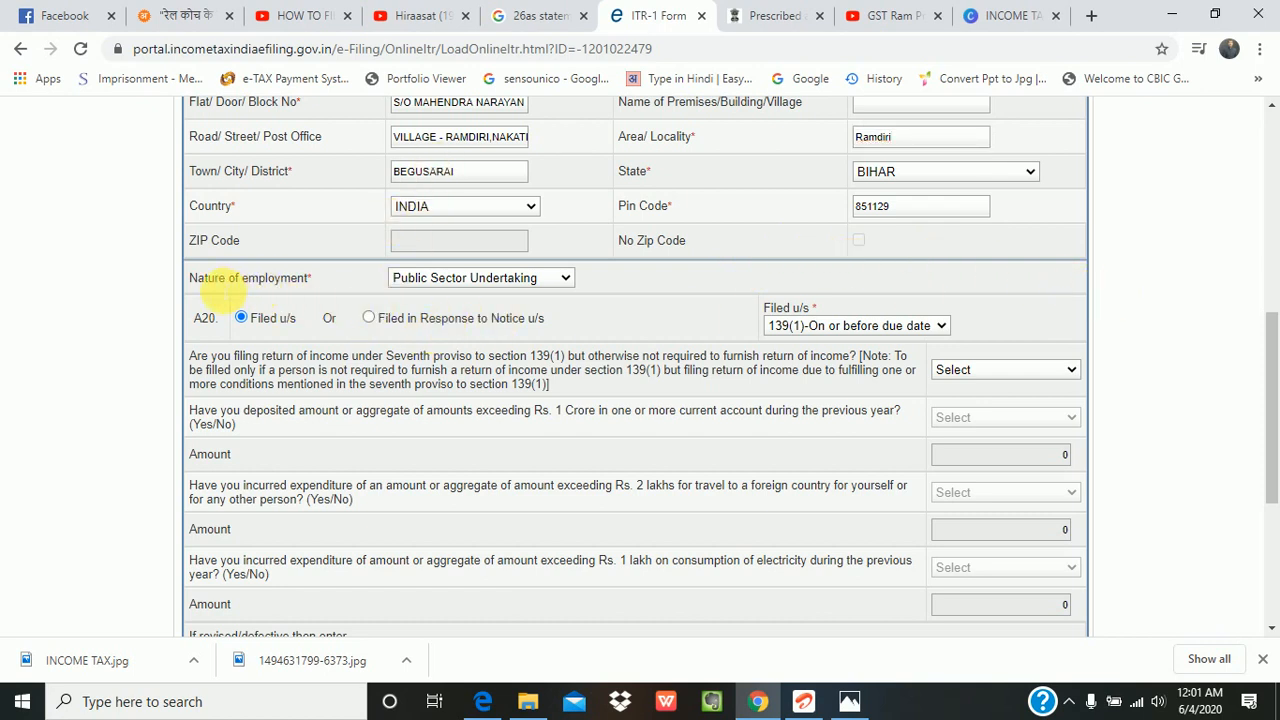
# Set the nature of employment to Others and the Filed u/s option to 139(1)-On or before due date.
pyautogui.click(565, 280)
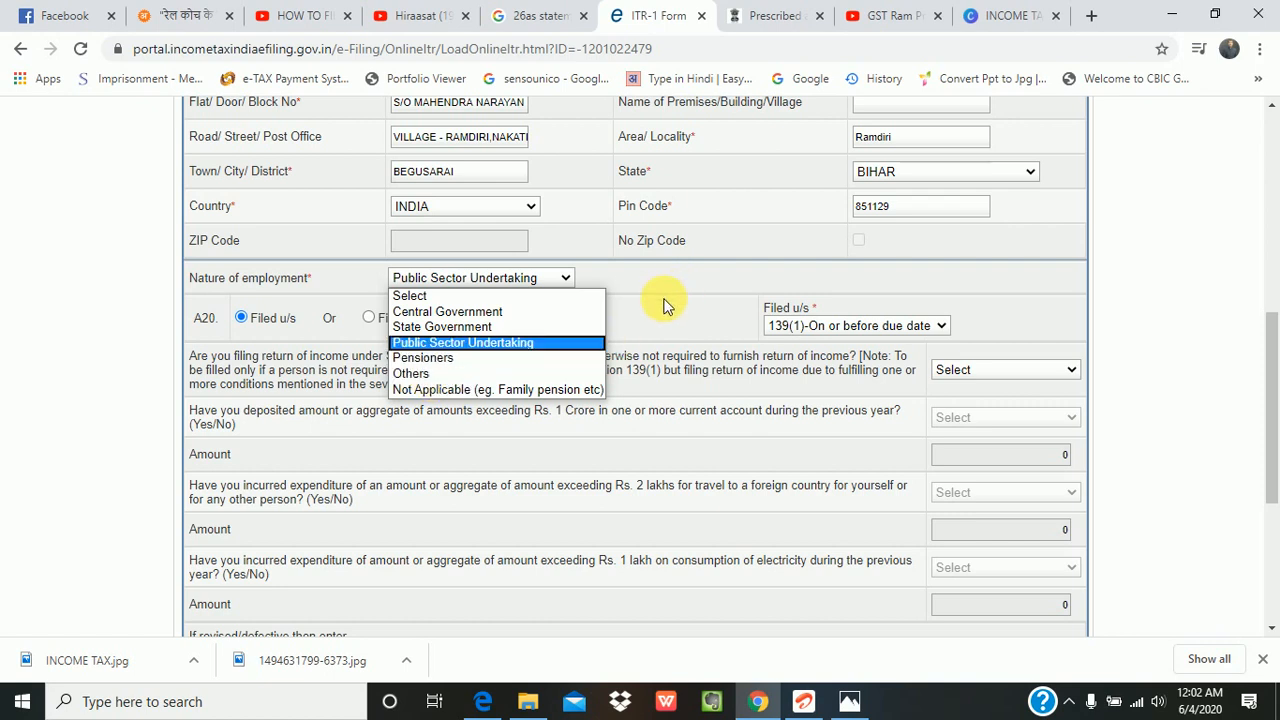
pyautogui.click(410, 373)
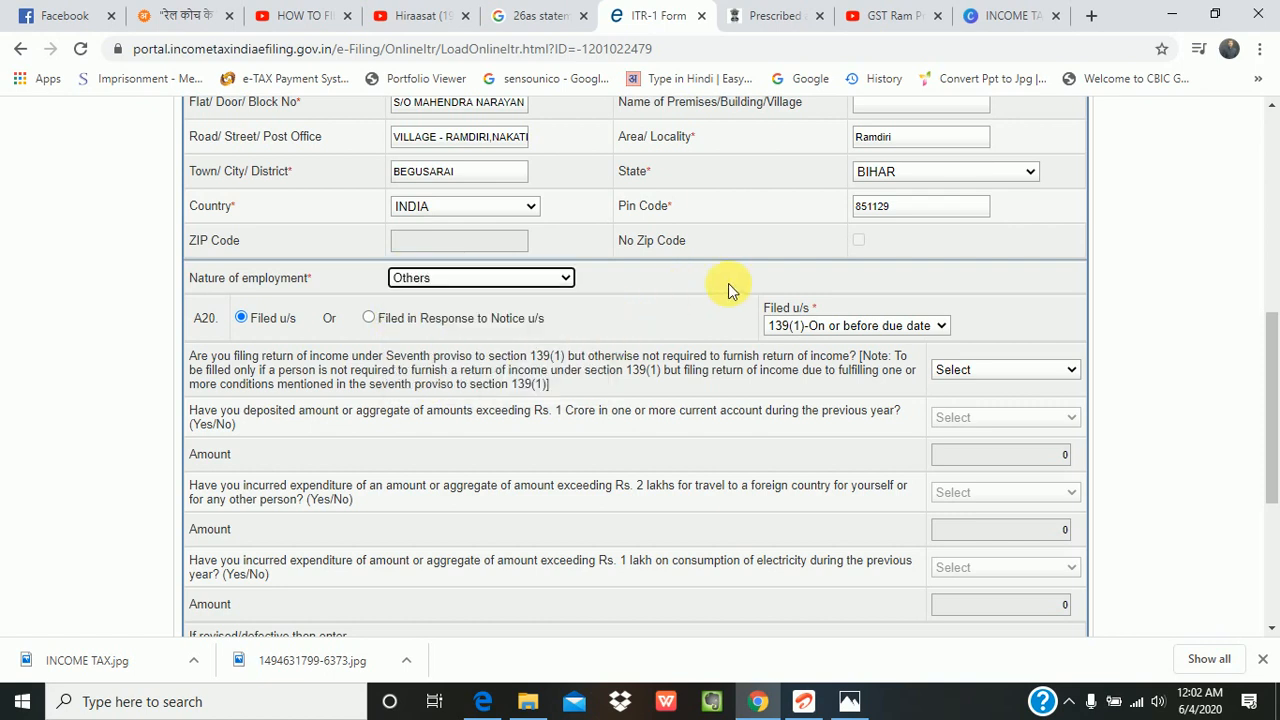
pyautogui.scroll(-1, 598, 333)
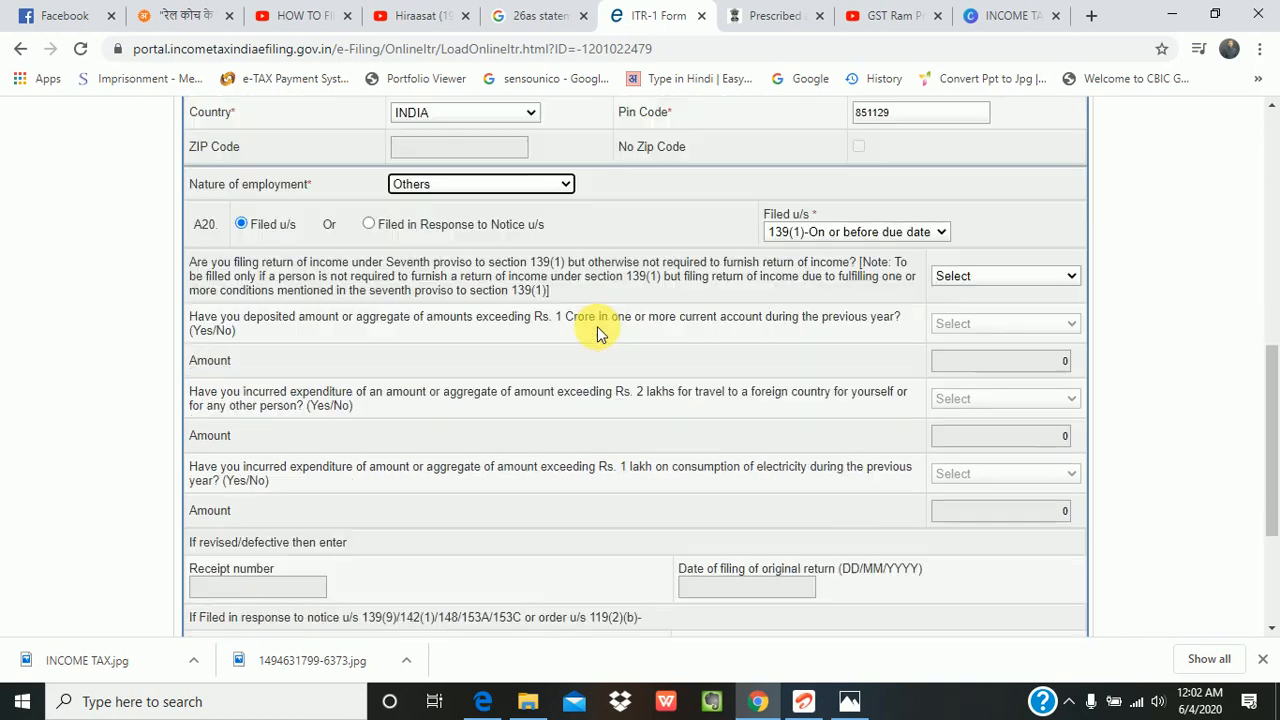
pyautogui.click(939, 233)
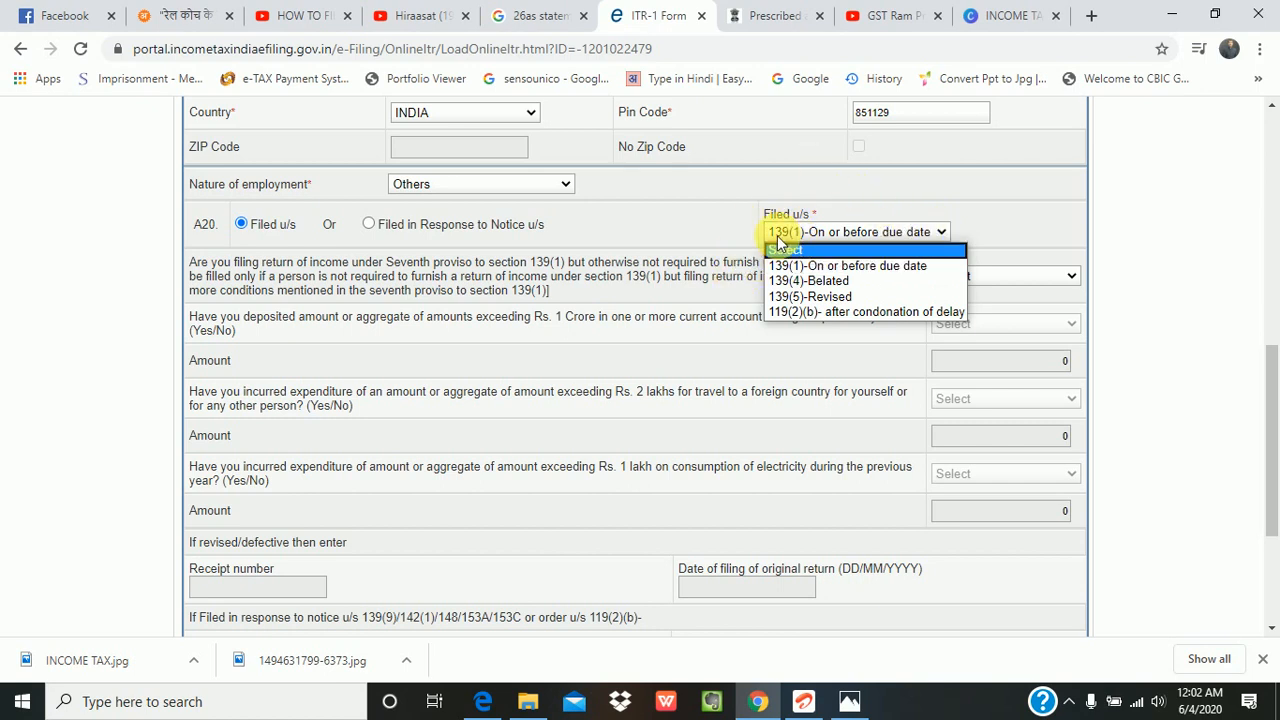
pyautogui.click(890, 268)
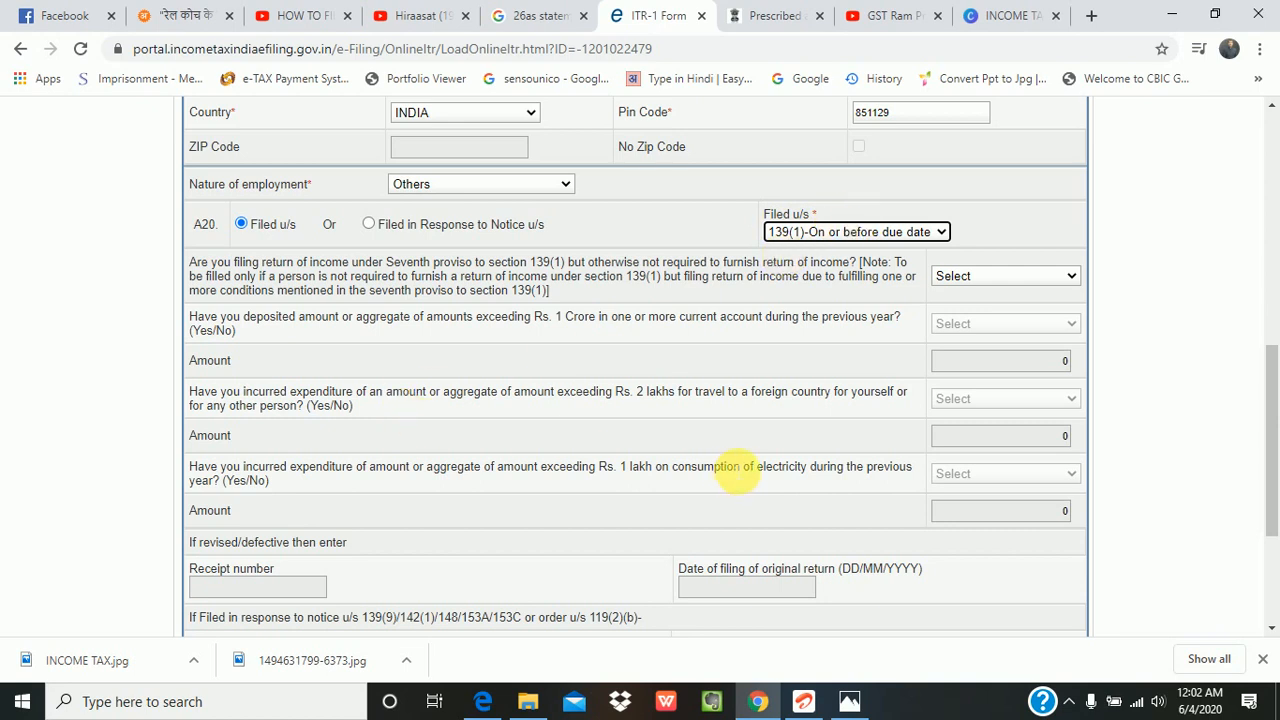
# Try answering YES to the seventh proviso question, check the options for the current account deposit question, and reset the answer to Select.
pyautogui.scroll(-1, 720, 470)
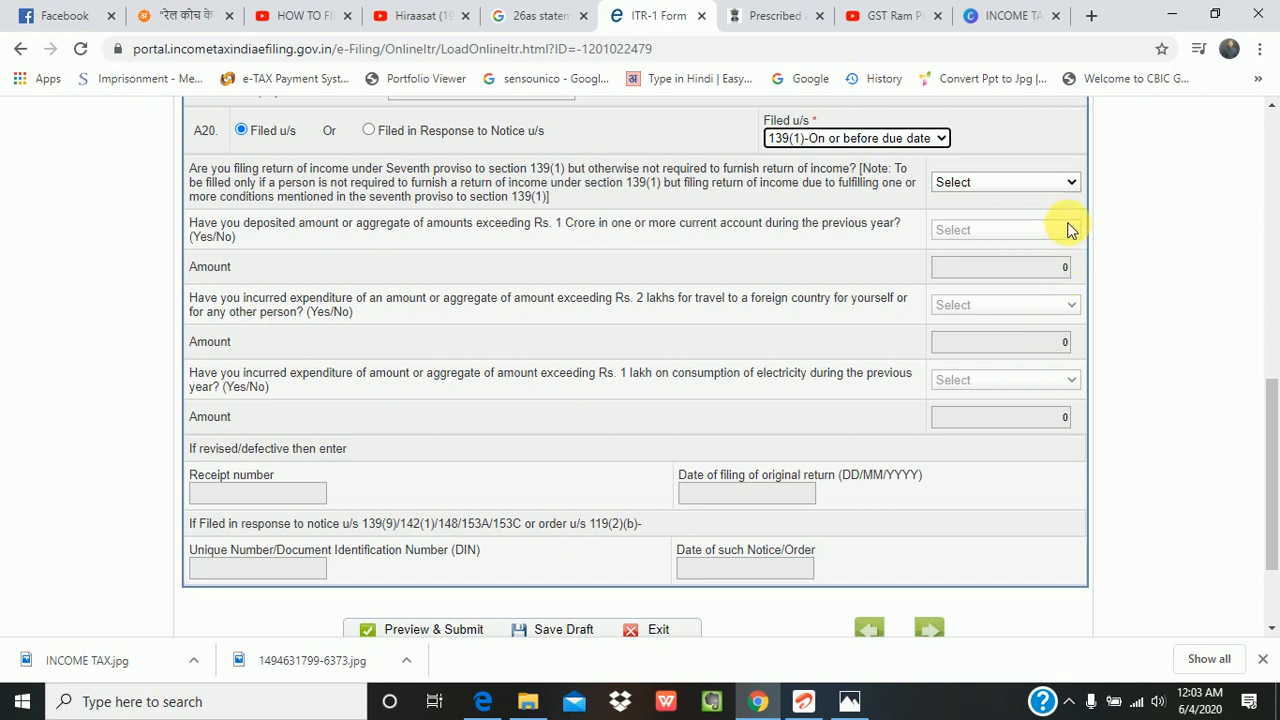
pyautogui.click(1046, 270)
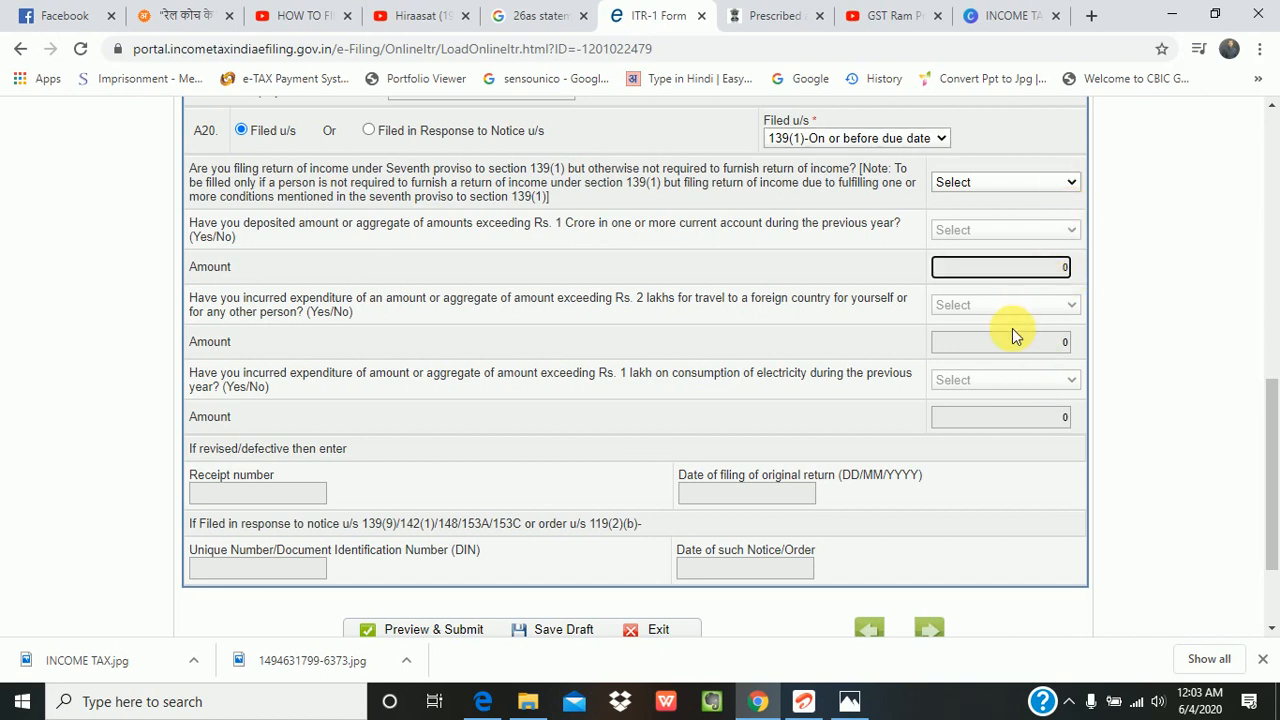
pyautogui.click(1049, 183)
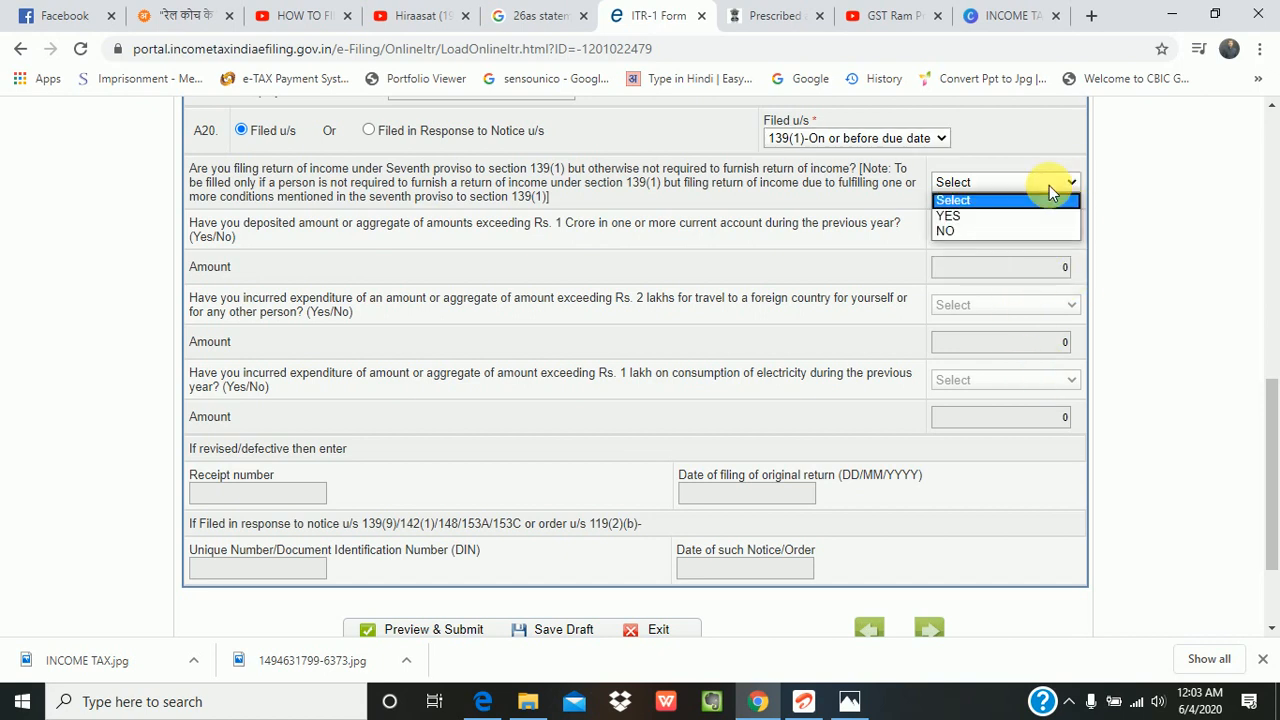
pyautogui.click(1006, 215)
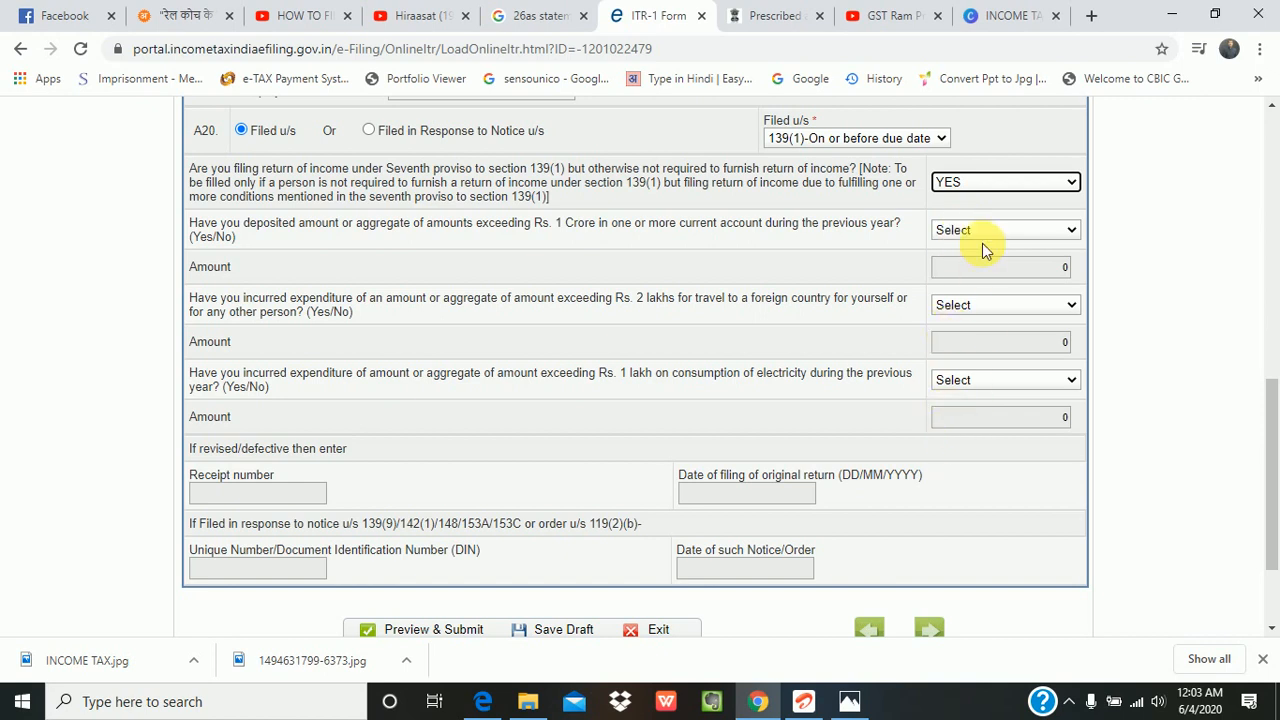
pyautogui.click(1044, 232)
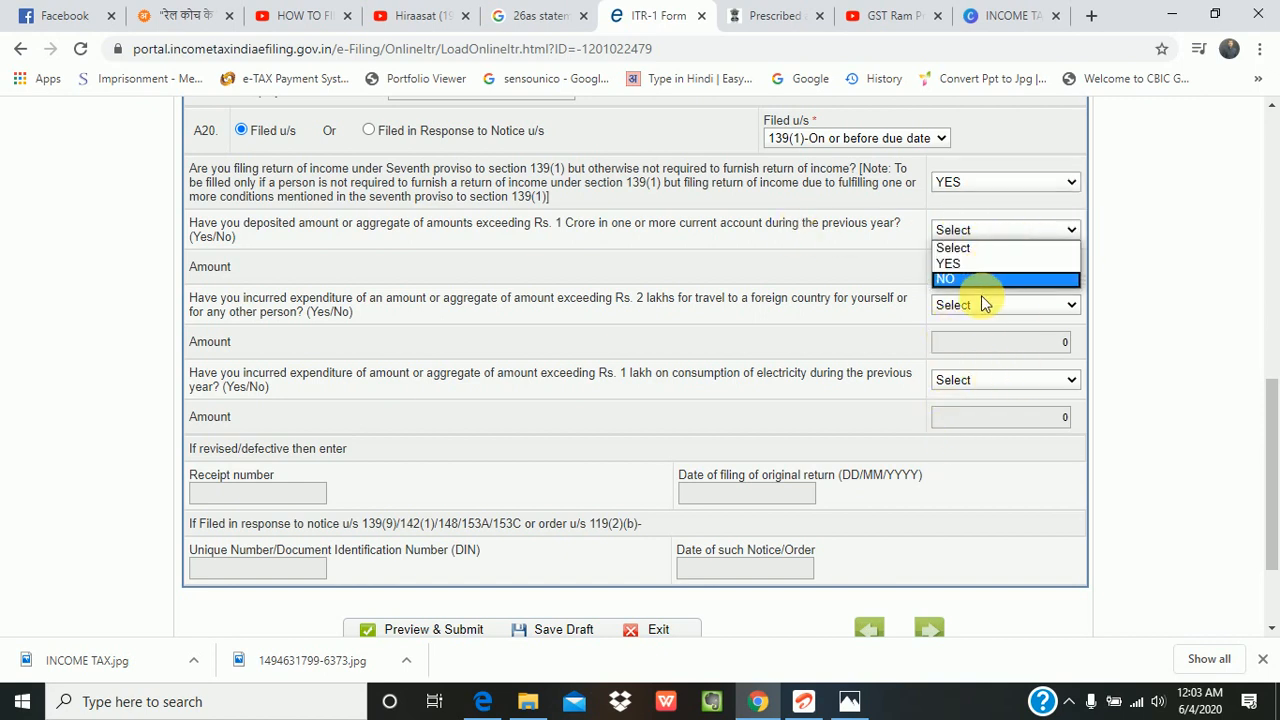
pyautogui.click(1057, 182)
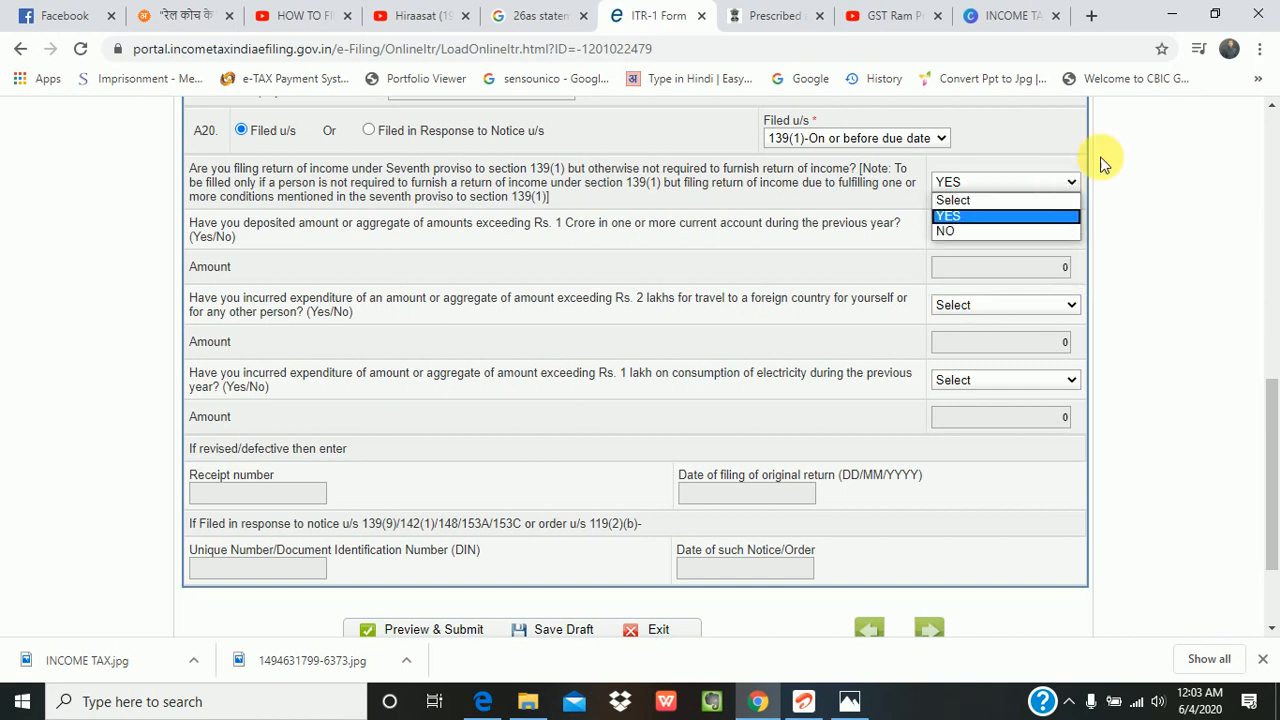
pyautogui.click(982, 201)
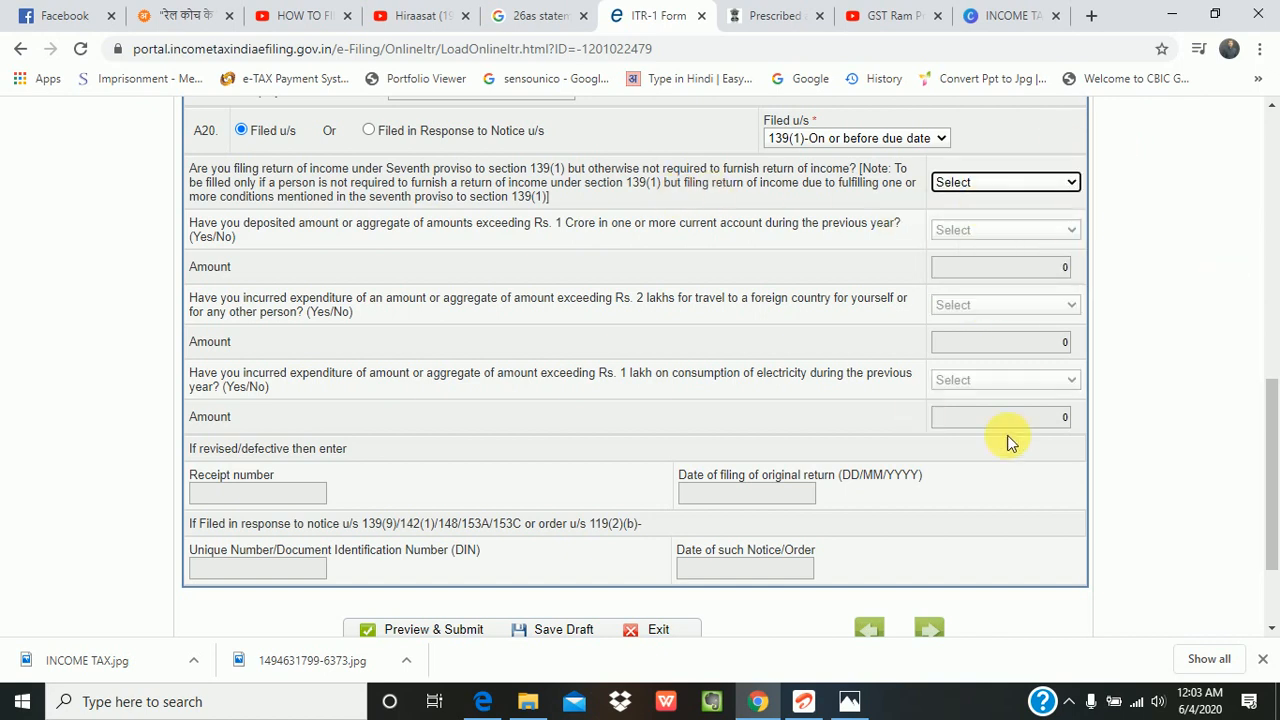
# Try to save the draft, and answer NO to the question on filing under the seventh proviso to section 139(1).
pyautogui.scroll(-2, 814, 443)
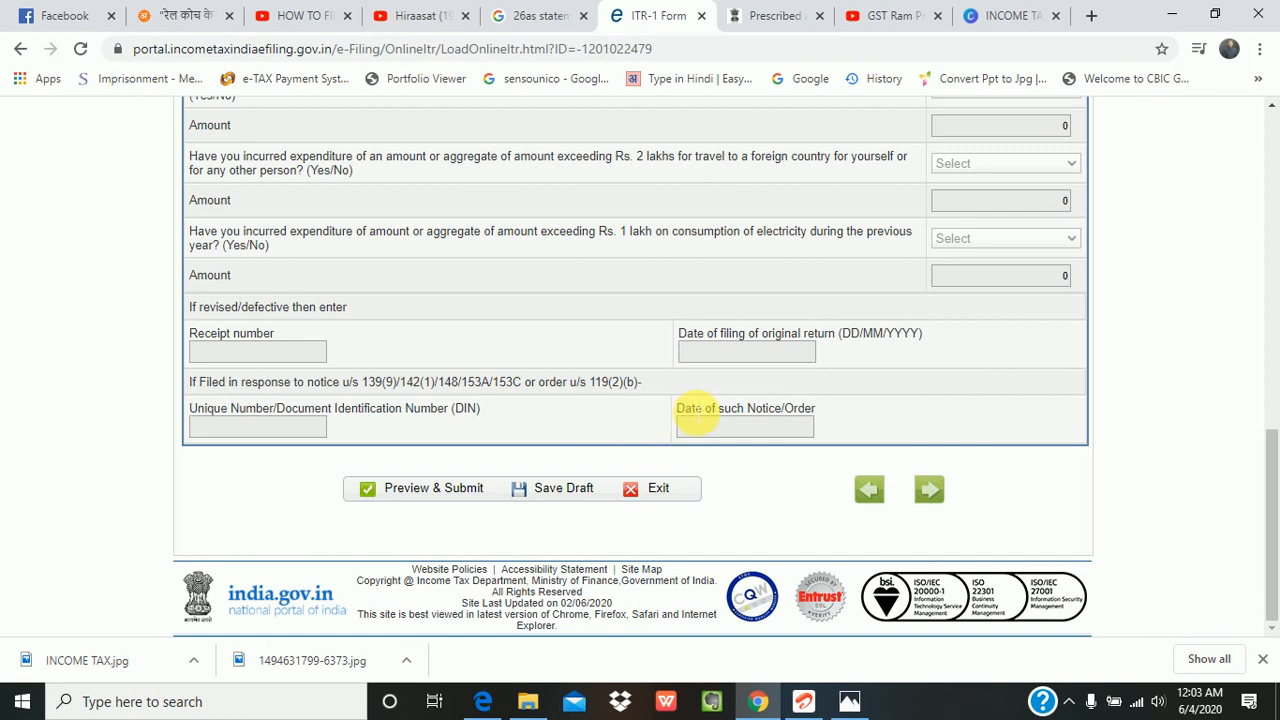
pyautogui.click(548, 488)
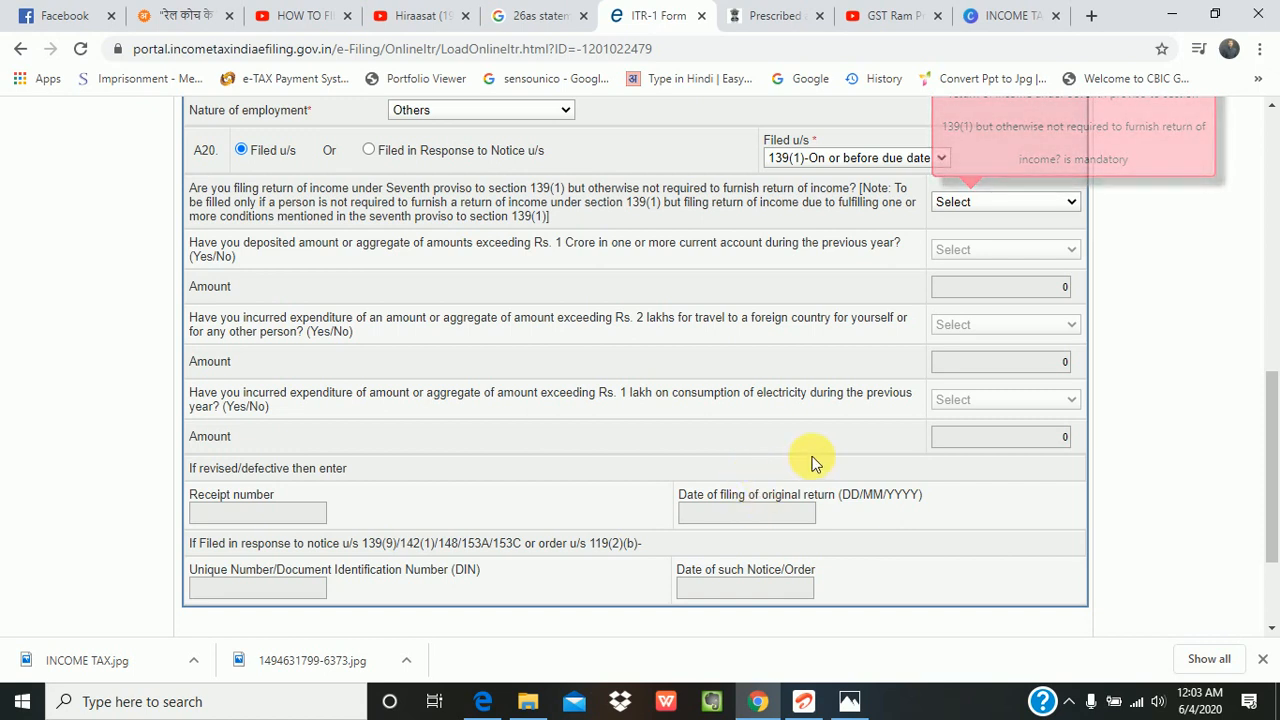
pyautogui.scroll(1, 812, 462)
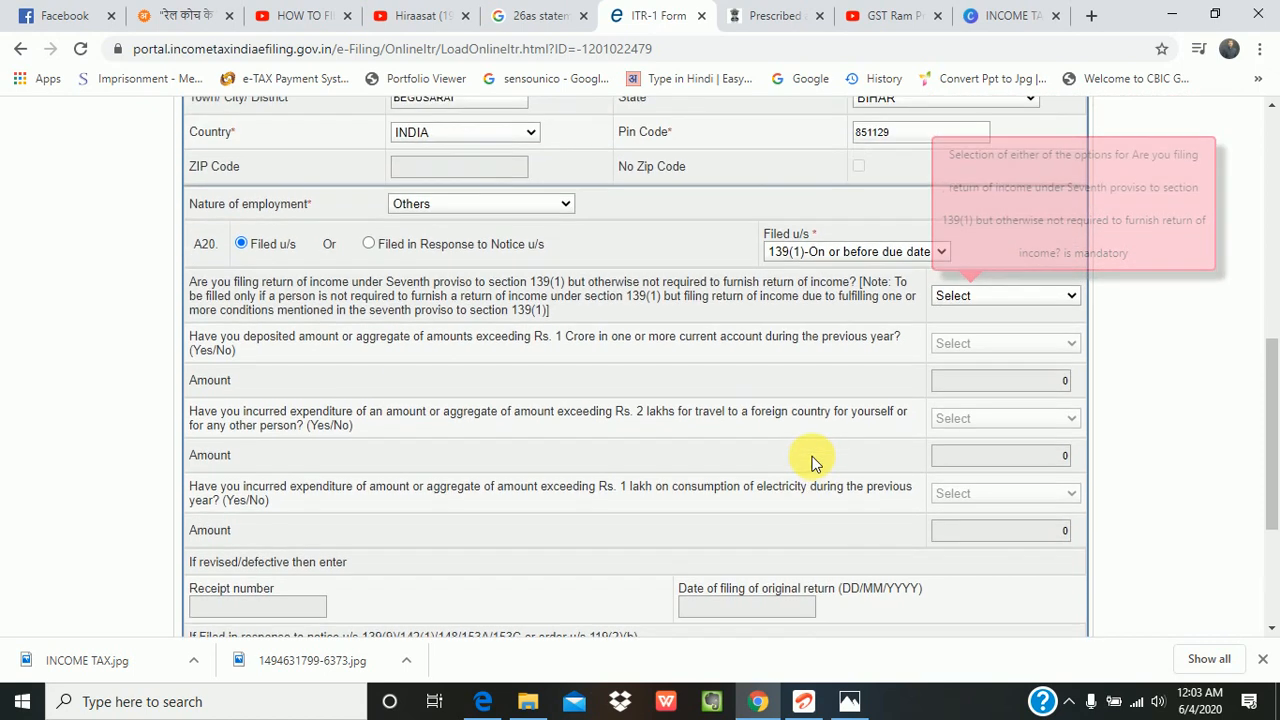
pyautogui.click(1068, 298)
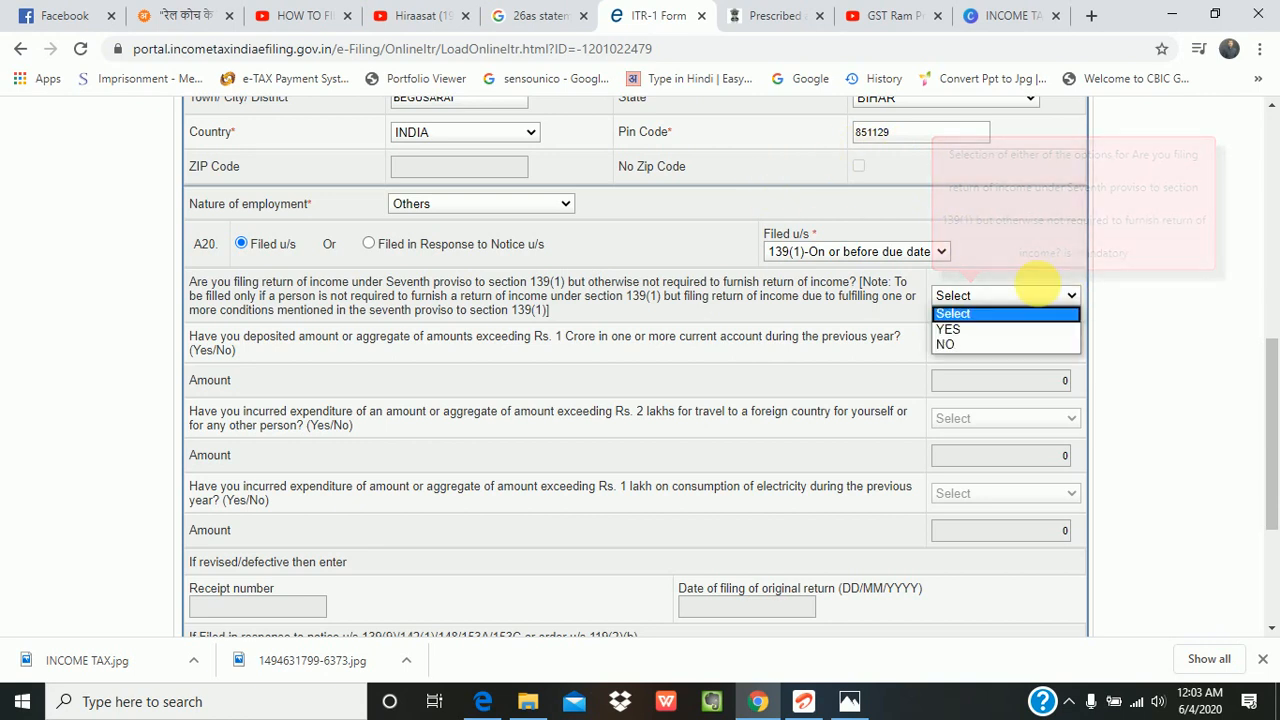
pyautogui.click(950, 345)
# Advance to the Computation of Income and Tax page and dismiss the save reminder.
pyautogui.scroll(-3, 766, 437)
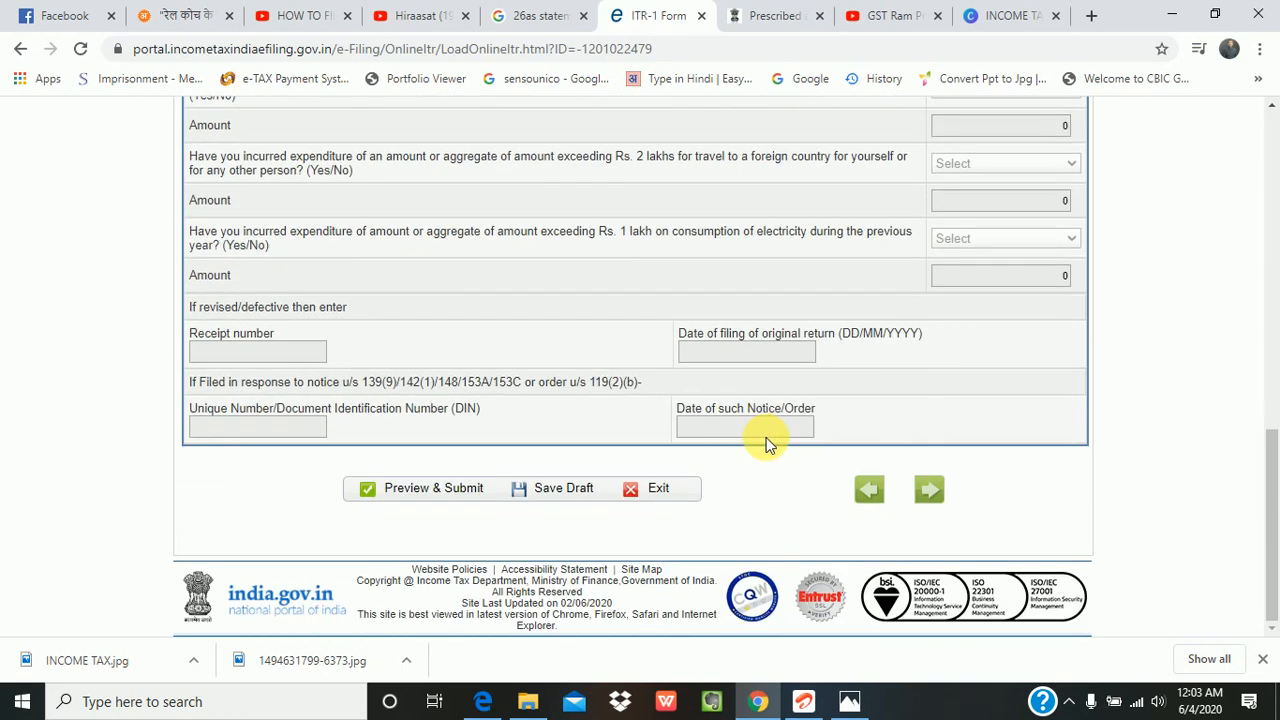
pyautogui.click(929, 489)
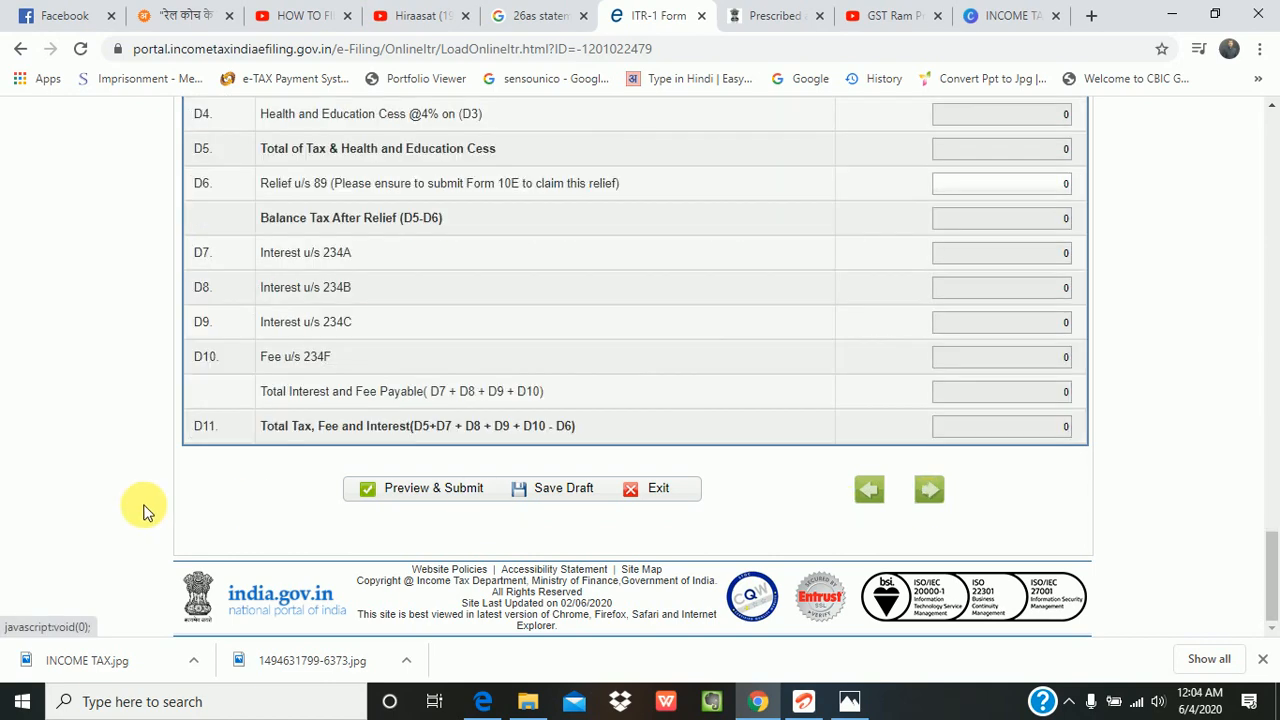
pyautogui.scroll(10, 609, 549)
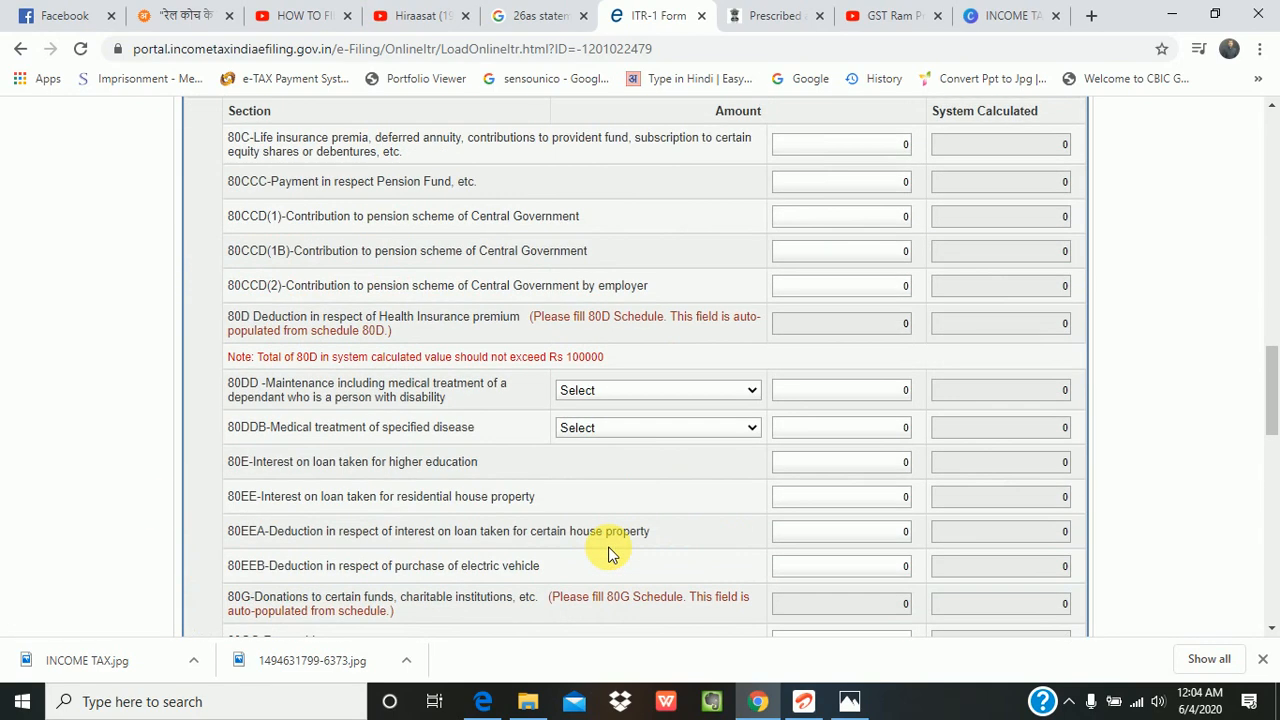
pyautogui.scroll(15, 609, 553)
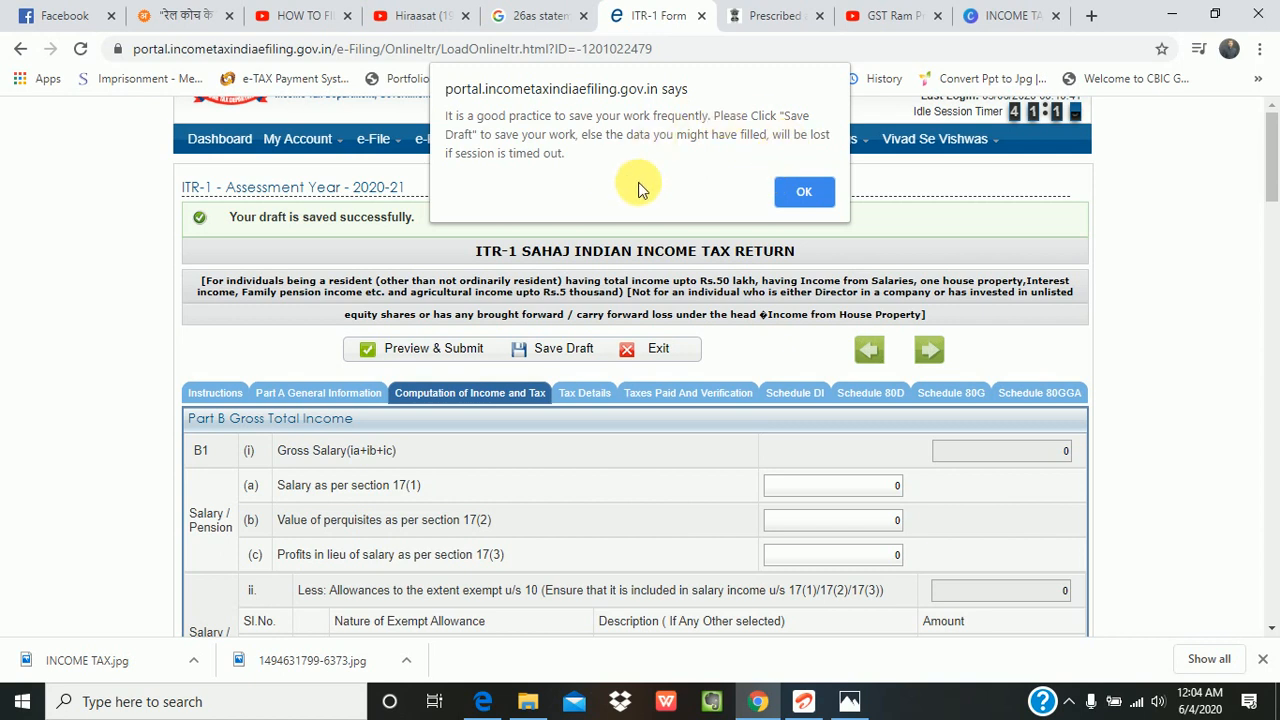
pyautogui.click(790, 192)
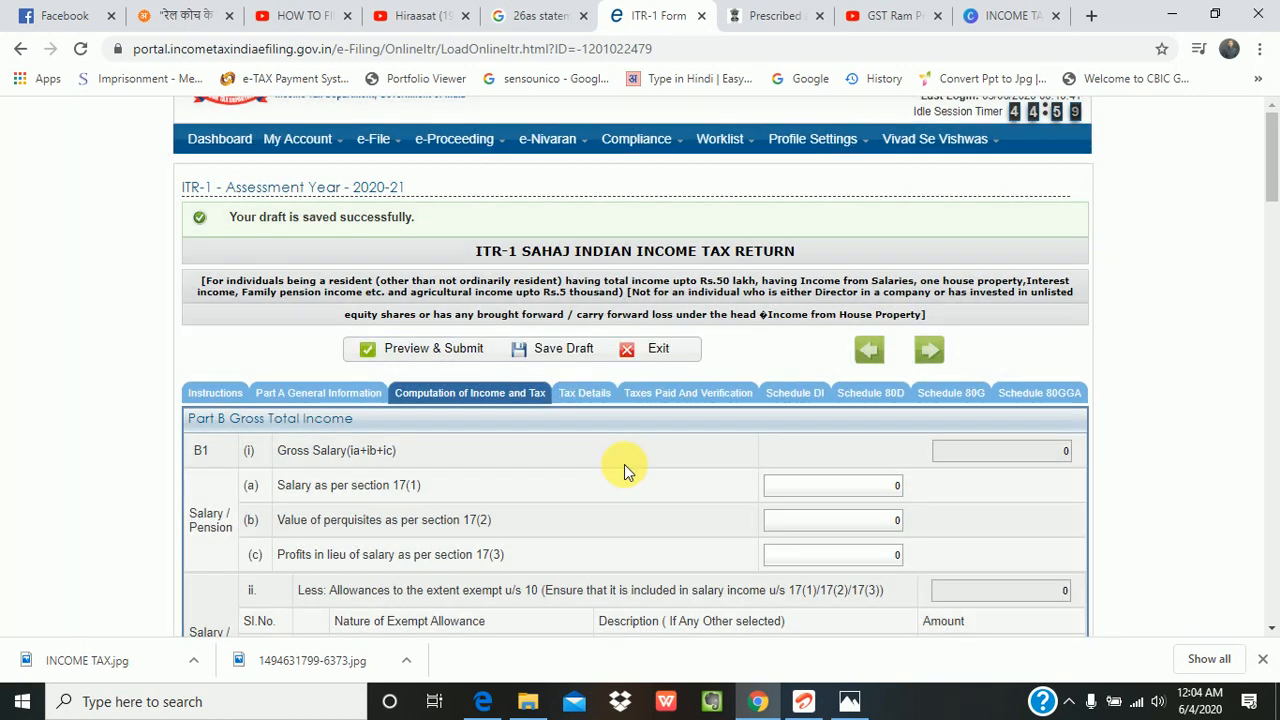
# Examine the gross salary, exempt allowance and section 16 deduction fields in Part B Gross Total Income.
pyautogui.scroll(-1, 624, 464)
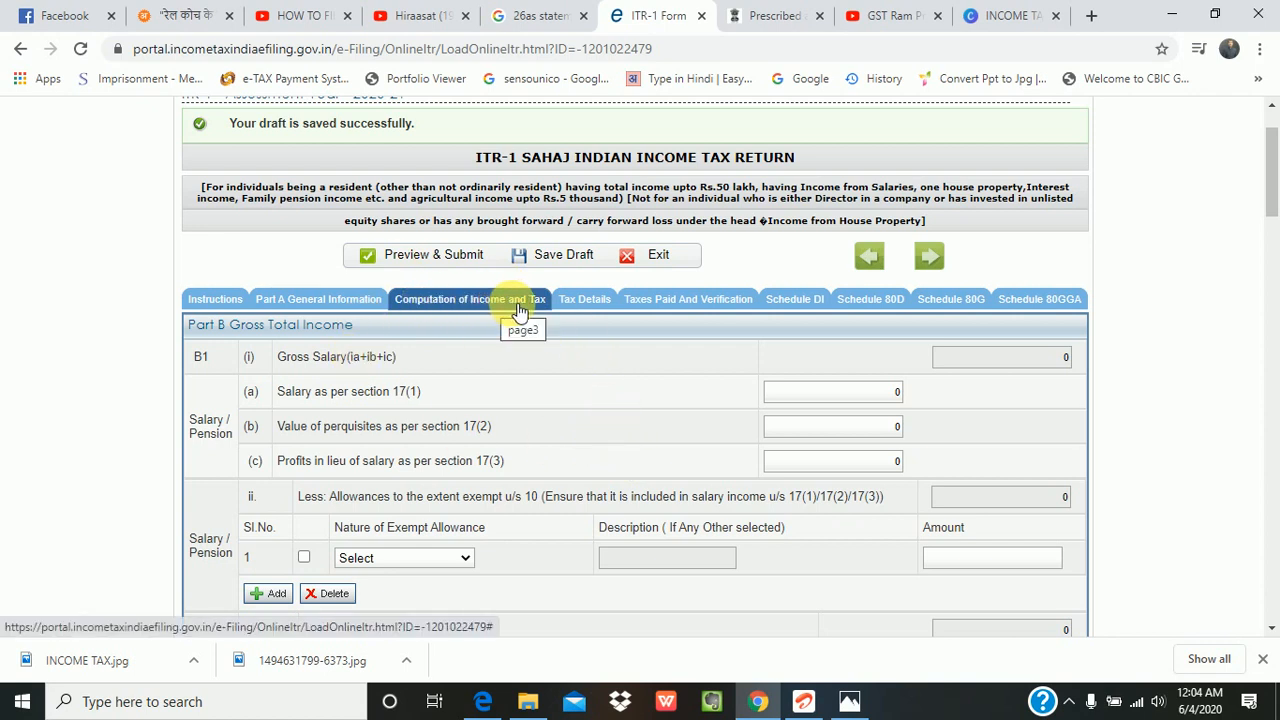
pyautogui.scroll(-1, 567, 444)
pyautogui.scroll(-1, 567, 444)
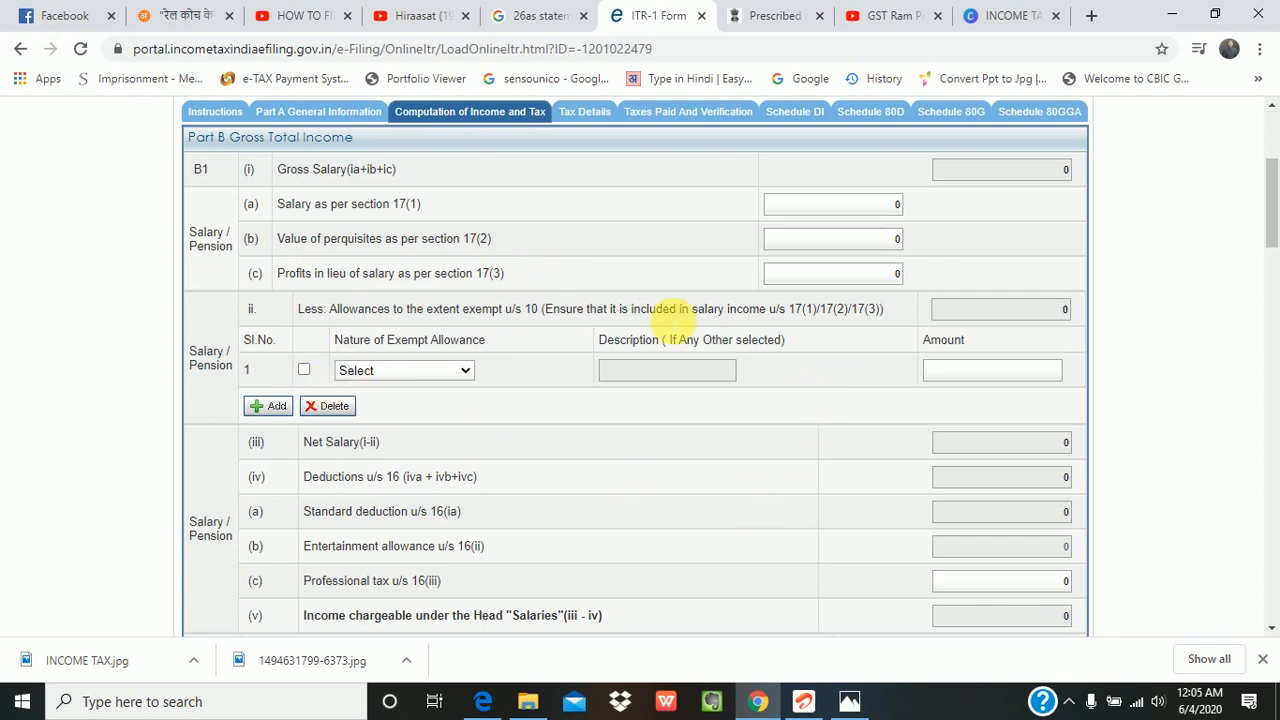
pyautogui.scroll(3, 890, 550)
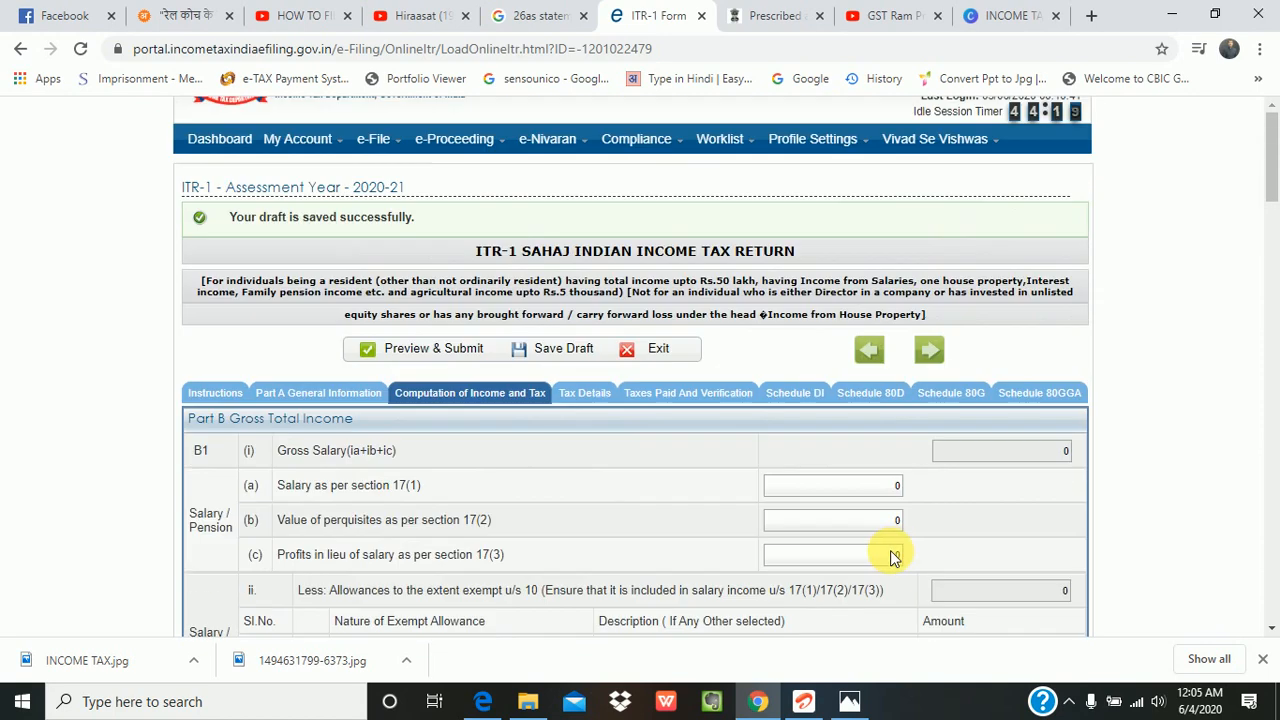
pyautogui.scroll(-3, 898, 533)
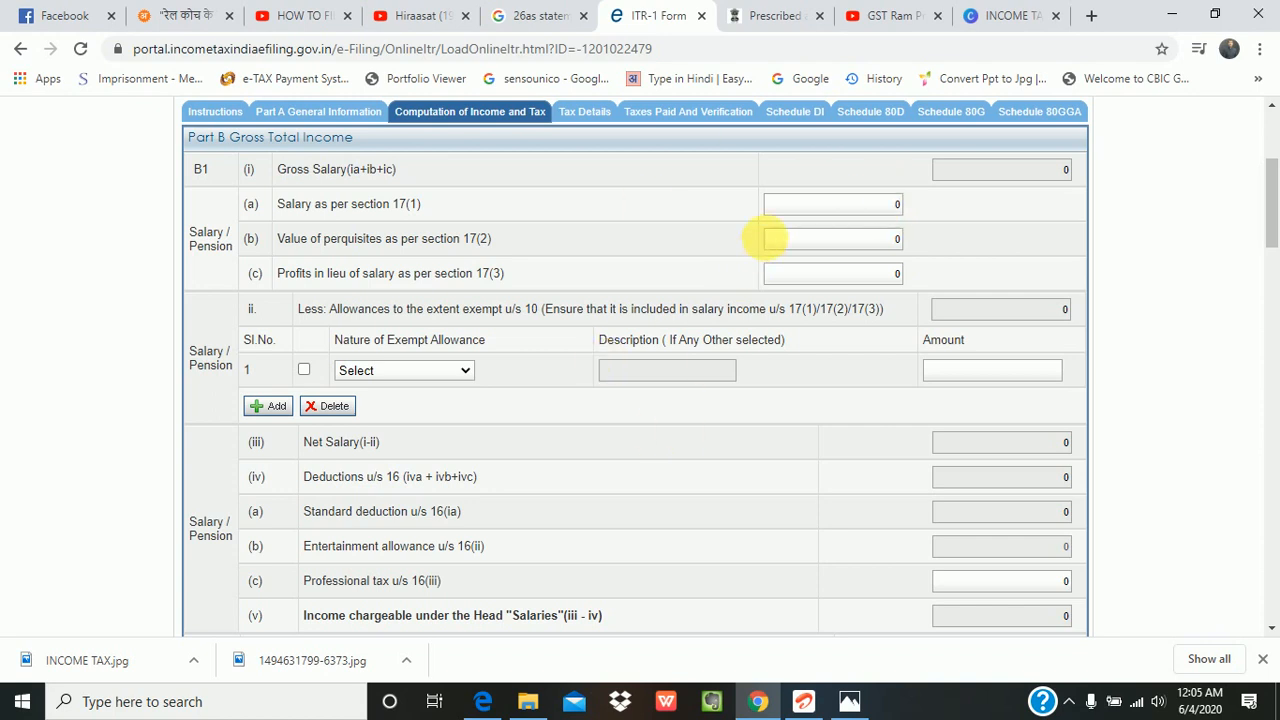
pyautogui.click(858, 205)
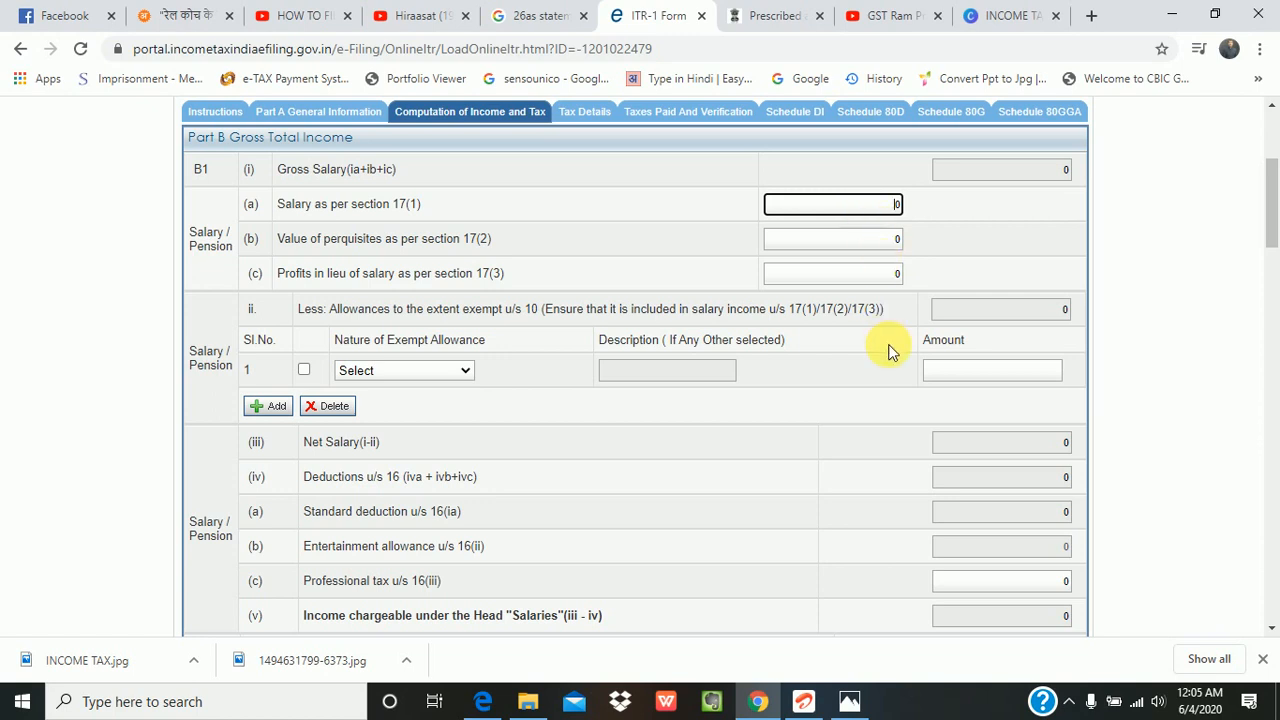
pyautogui.scroll(3, 895, 370)
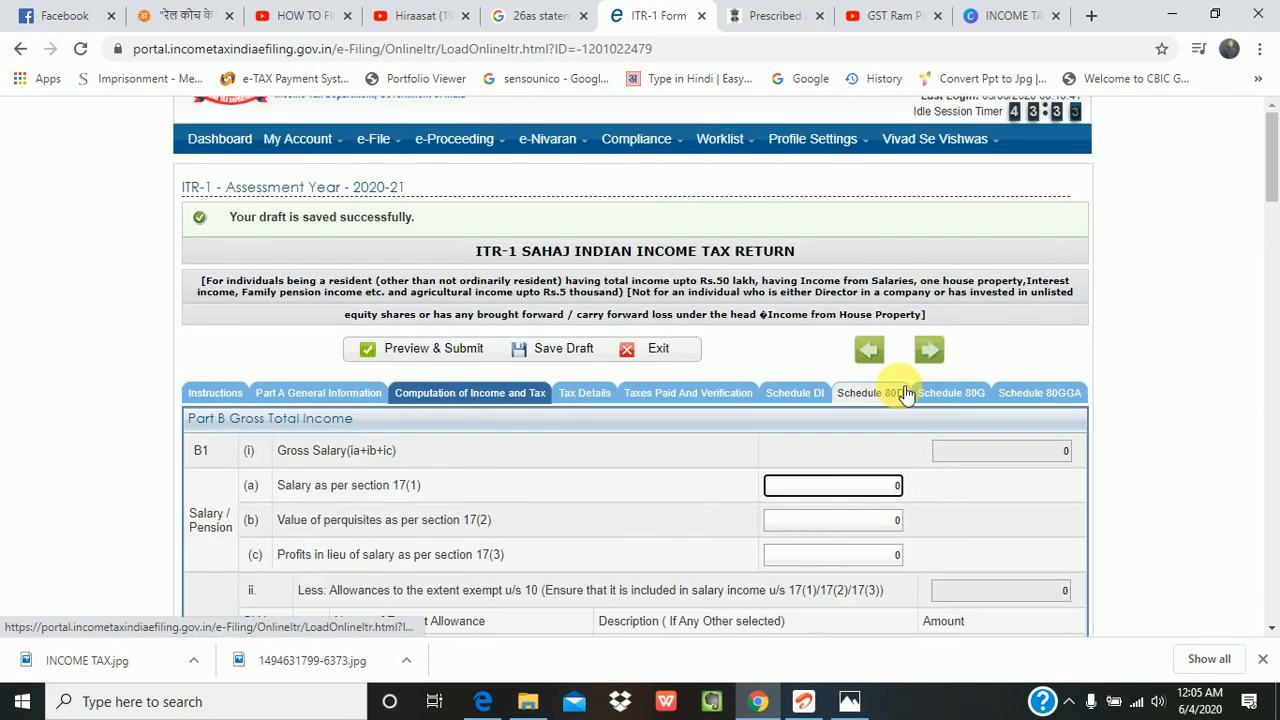
pyautogui.scroll(-1, 903, 403)
pyautogui.scroll(-1, 900, 500)
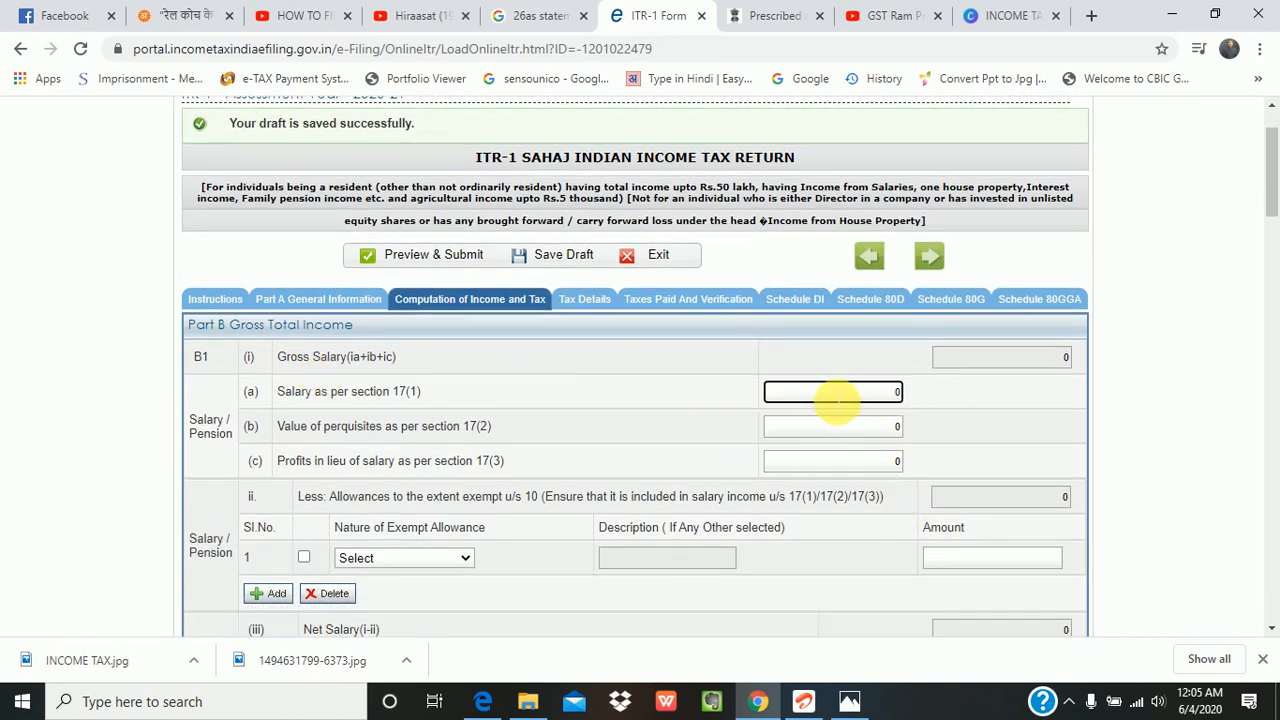
# Set Salary as per section 17(1) to 1200000.
pyautogui.moveTo(851, 400); pyautogui.dragTo(928, 403)
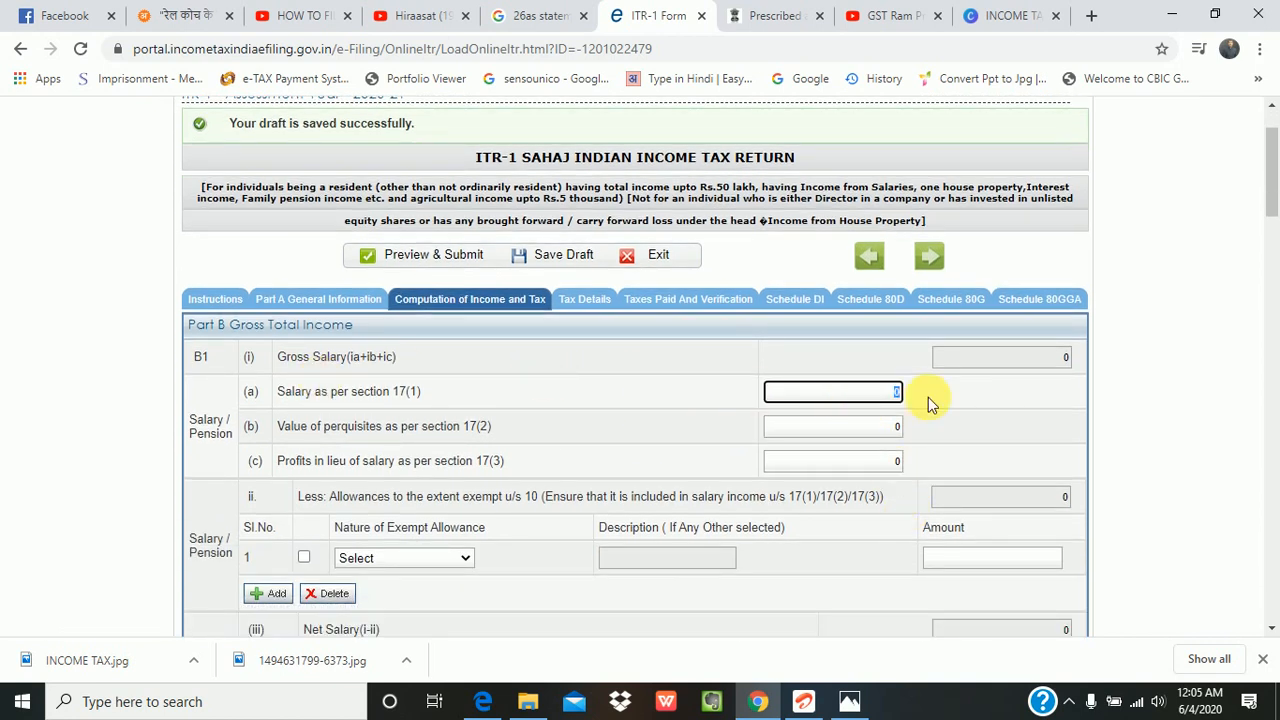
pyautogui.write('800000')
pyautogui.press('BackSpace')
pyautogui.press('BackSpace')
pyautogui.press('BackSpace')
pyautogui.press('BackSpace')
pyautogui.press('BackSpace')
pyautogui.write('1200000')
pyautogui.click(928, 402)
# Review the computed gross salary, section 16 deductions and income chargeable under the head Salaries.
pyautogui.scroll(-1, 929, 400)
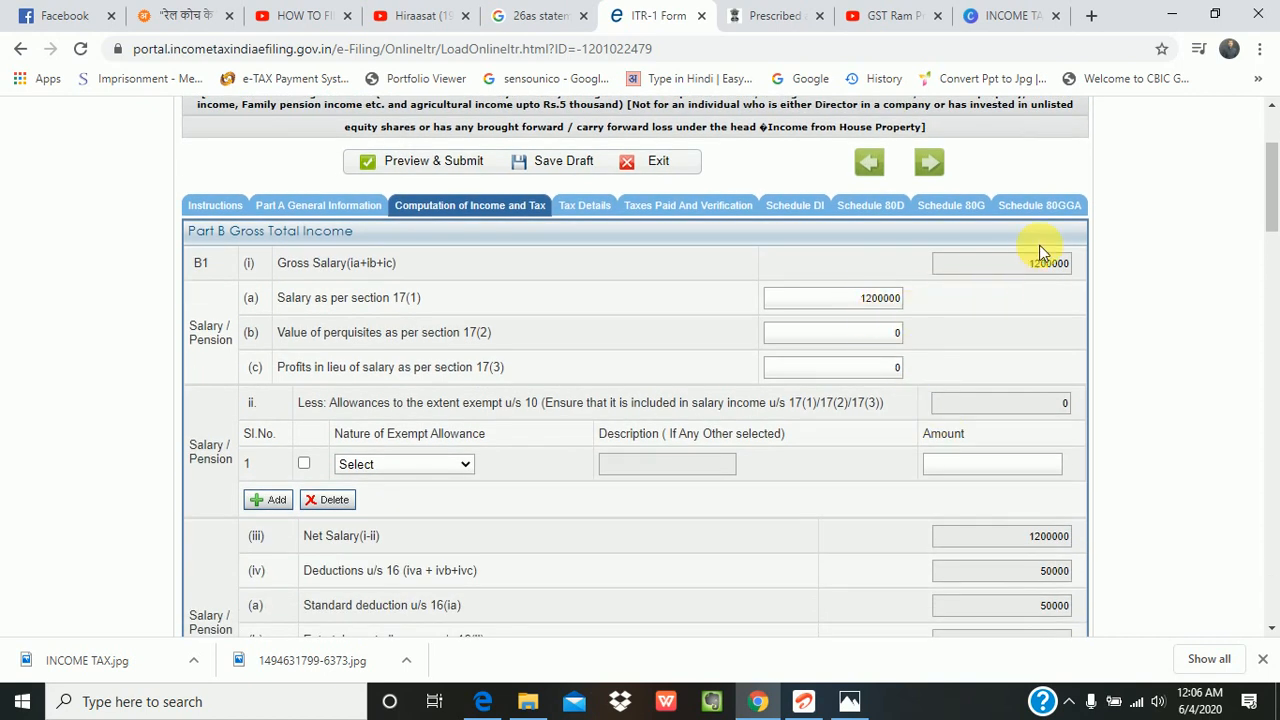
pyautogui.scroll(-2, 1015, 465)
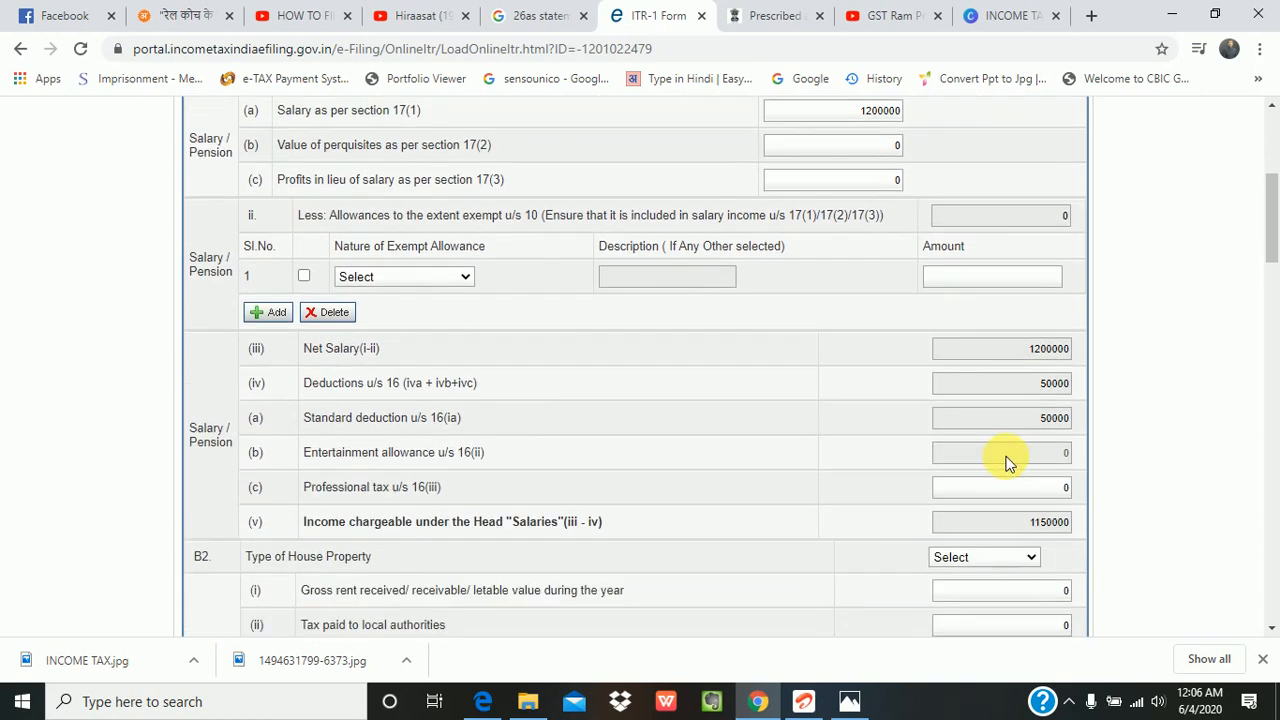
pyautogui.click(1000, 393)
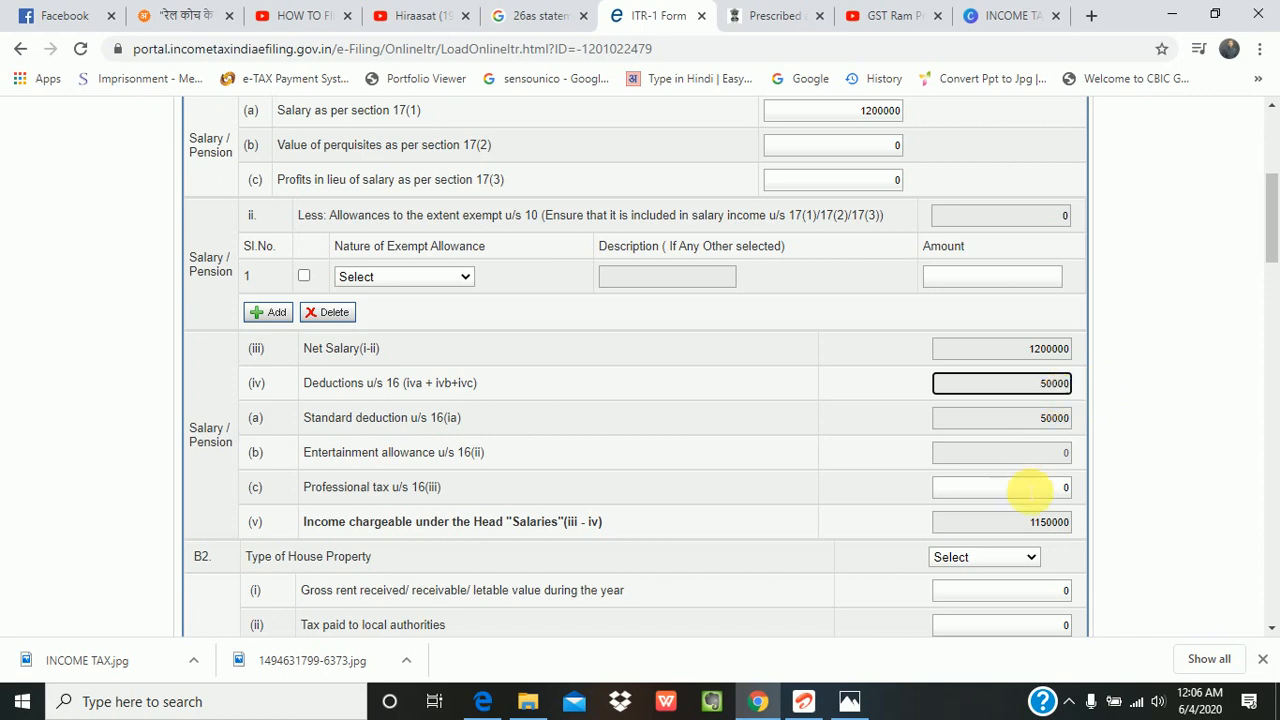
pyautogui.click(1022, 420)
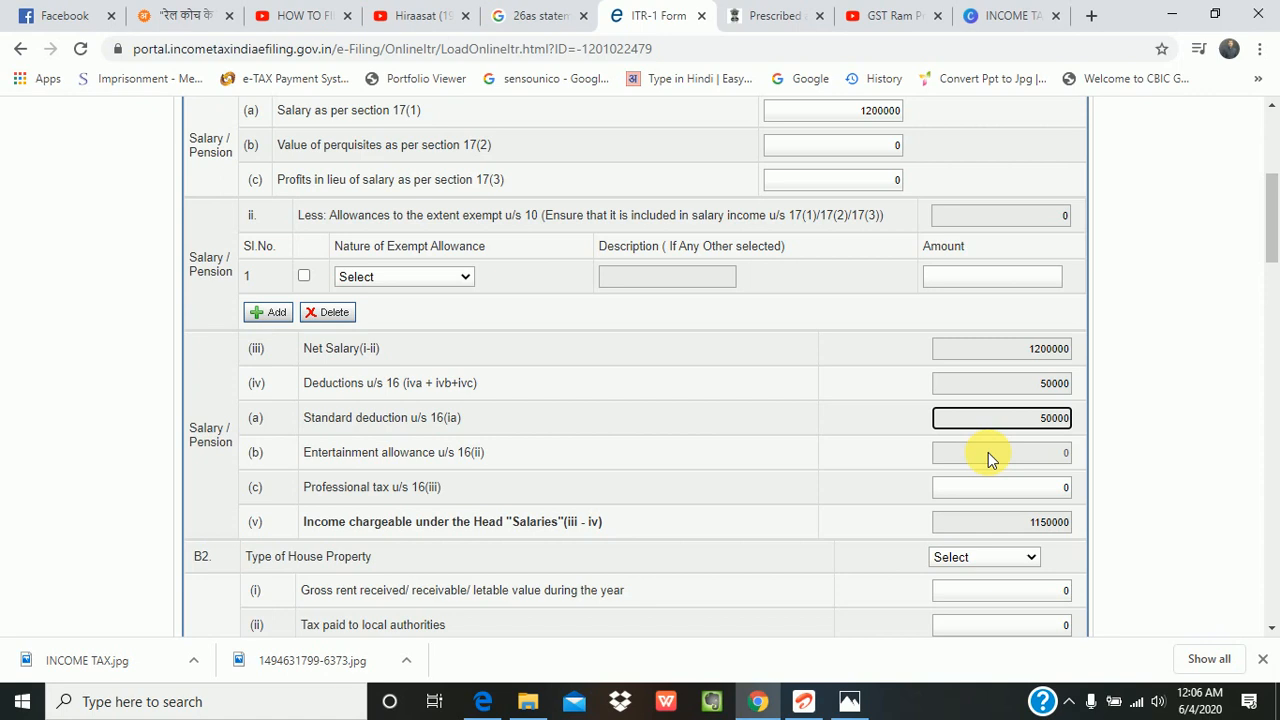
pyautogui.click(988, 452)
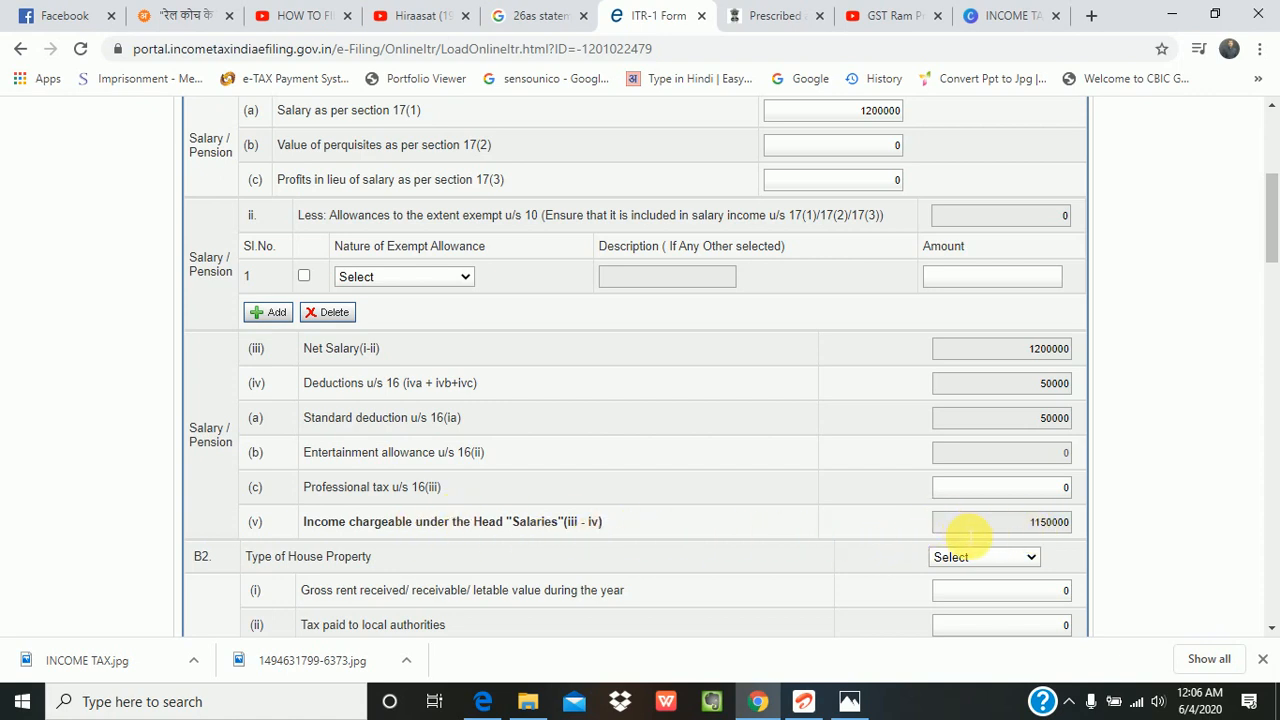
pyautogui.doubleClick(1068, 526)
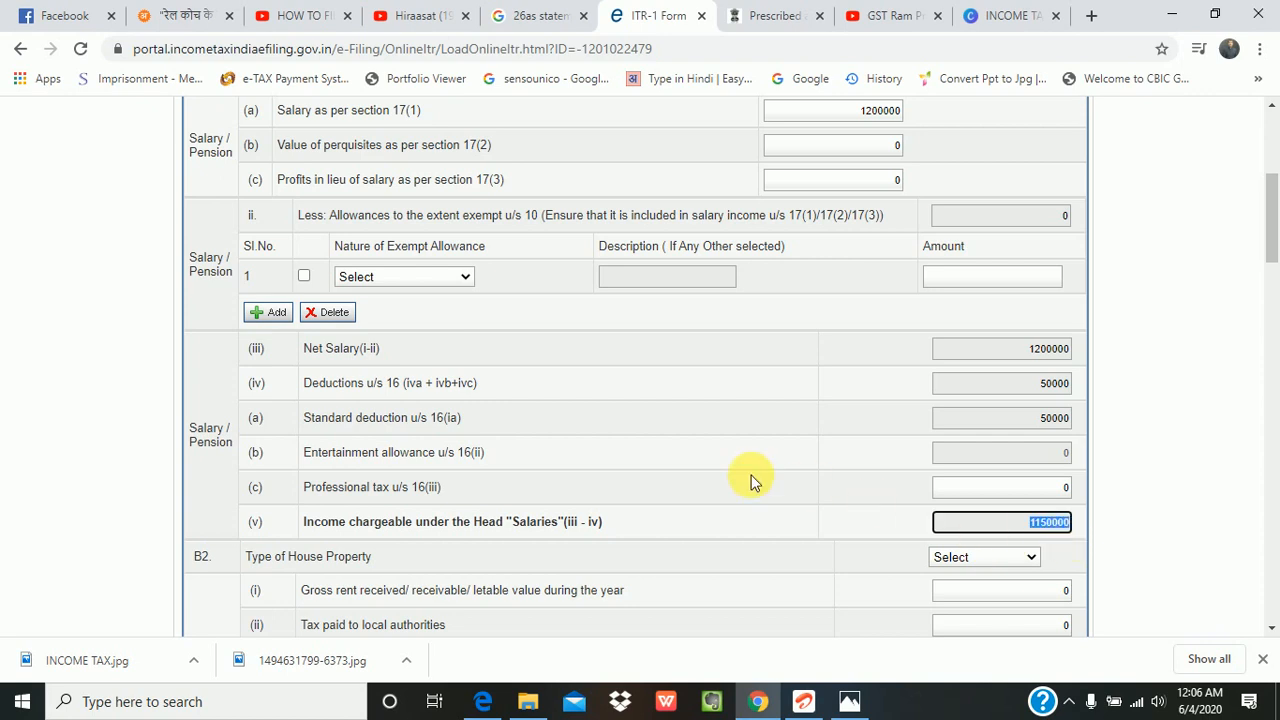
# Examine the Nature of Exempt Allowance options and the prescribed allowances page for section 10(14), and return to the ITR-1 form.
pyautogui.scroll(2, 749, 480)
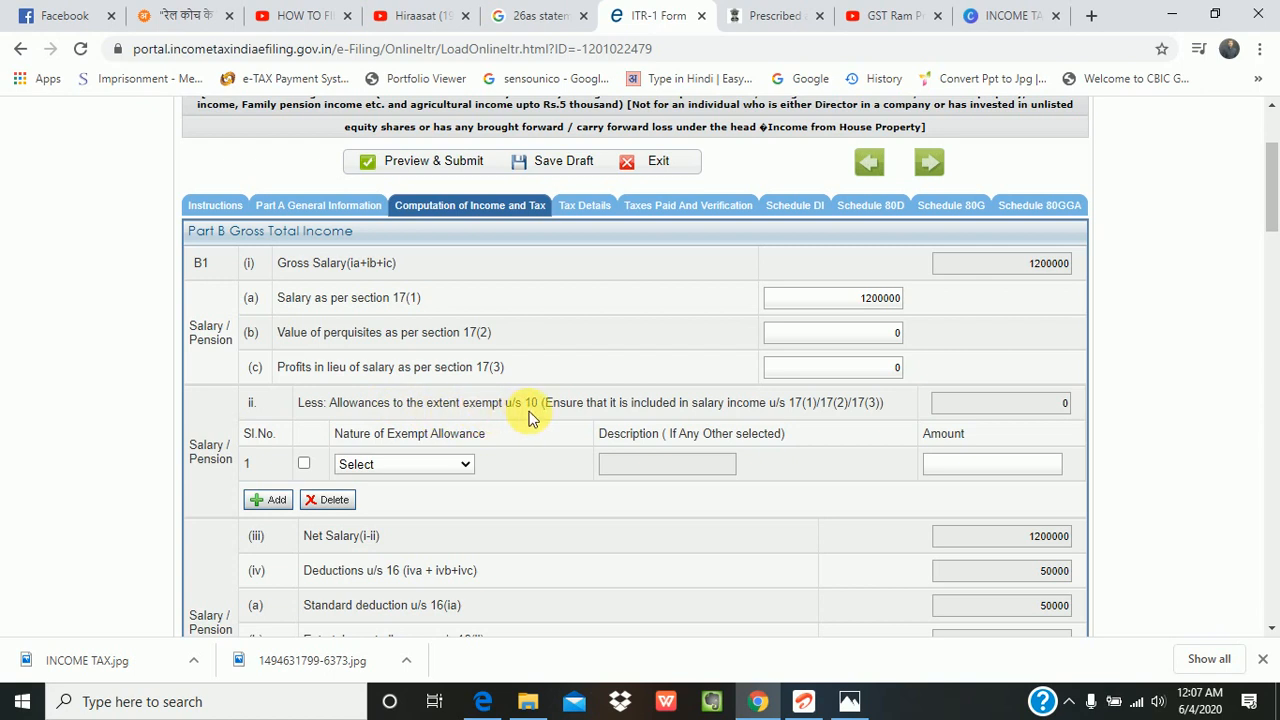
pyautogui.click(463, 465)
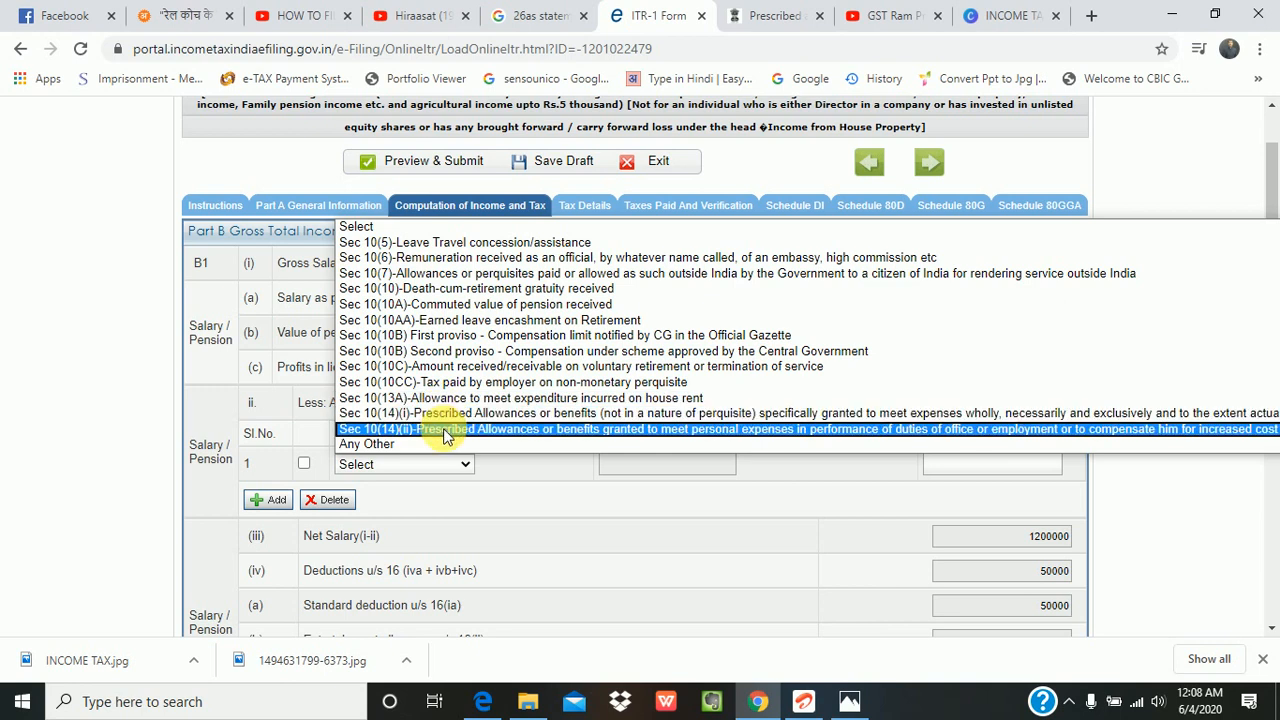
pyautogui.click(737, 20)
pyautogui.scroll(-2, 350, 365)
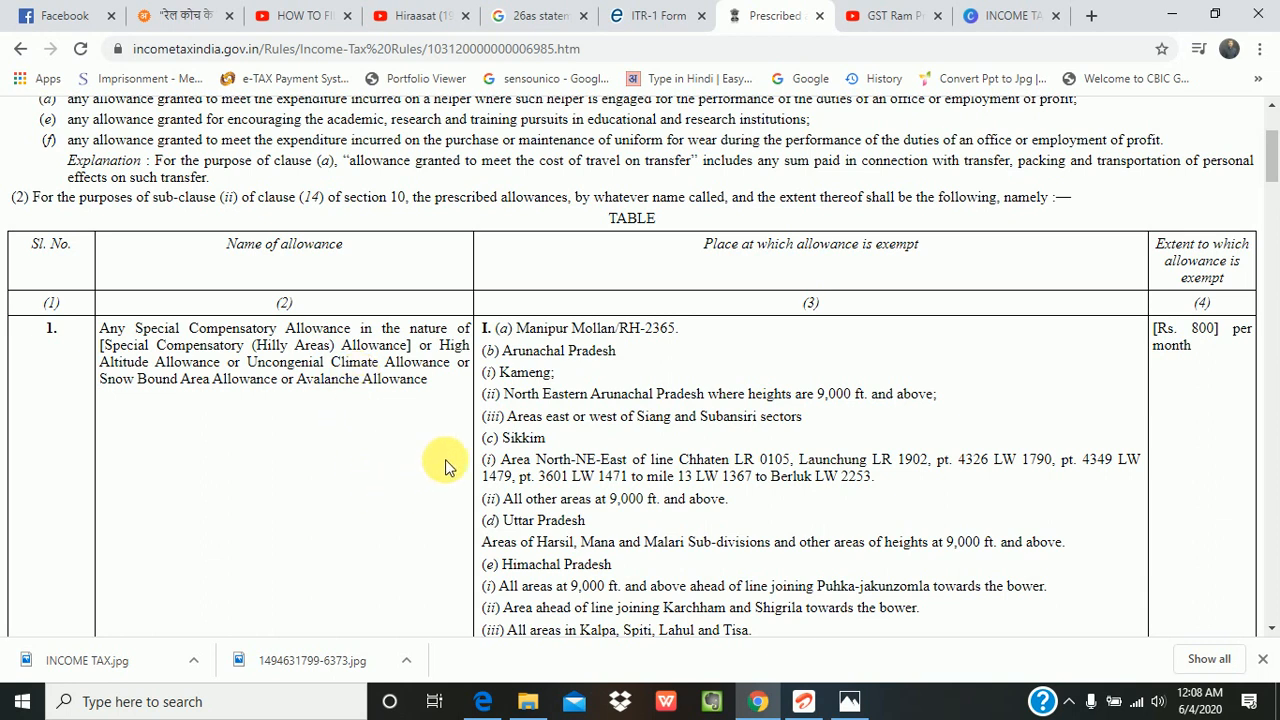
pyautogui.scroll(2, 556, 420)
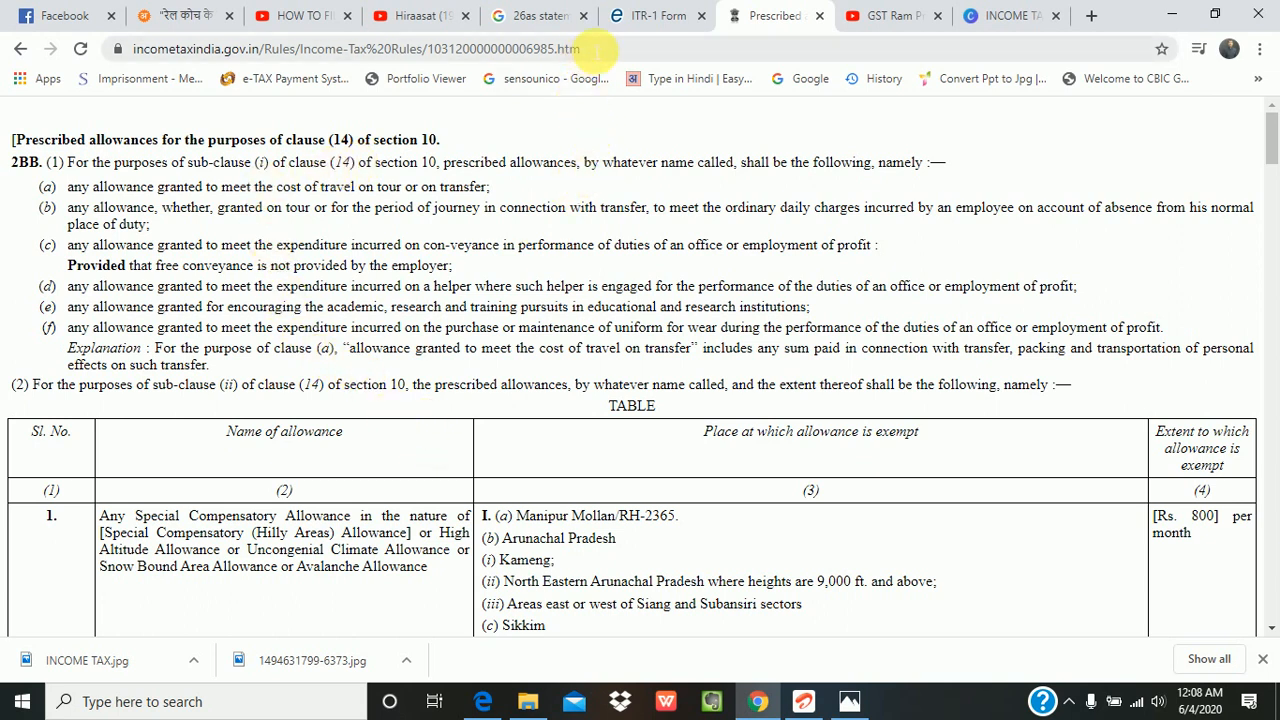
pyautogui.click(620, 17)
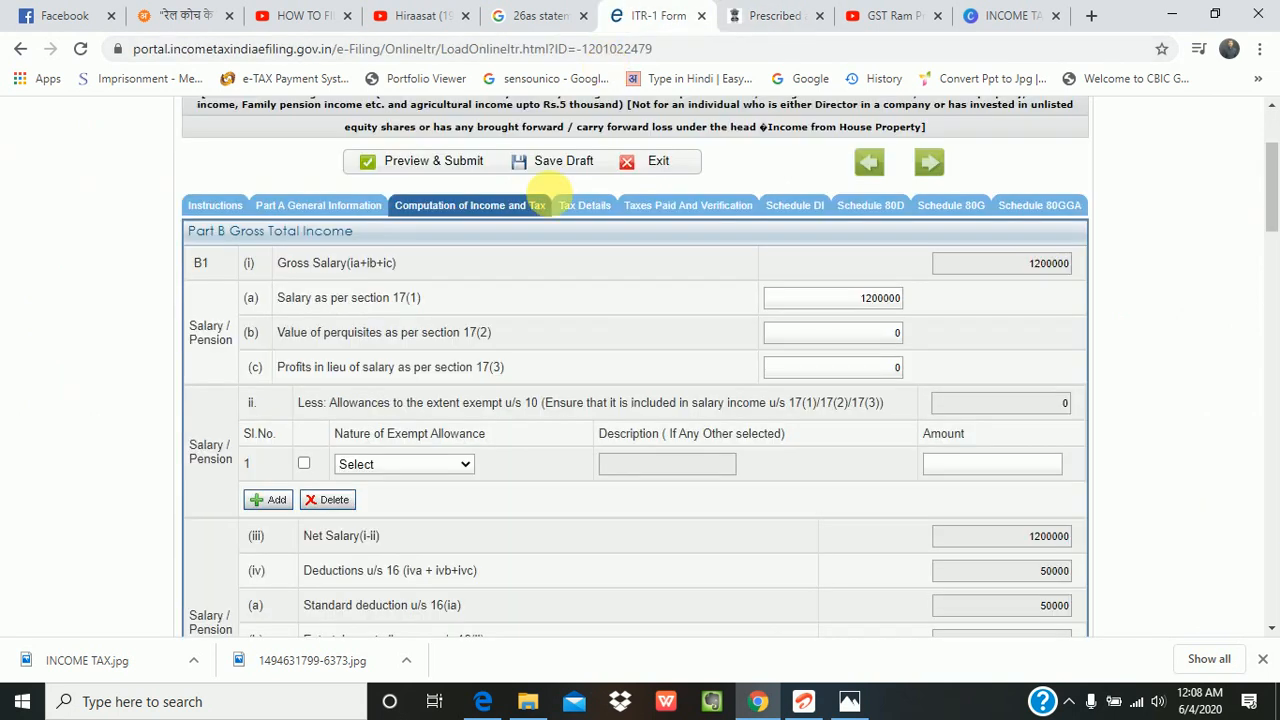
# Read through the prescribed allowances rule for section 10(14) and return to the ITR-1 form, dismissing the save reminder.
pyautogui.click(431, 466)
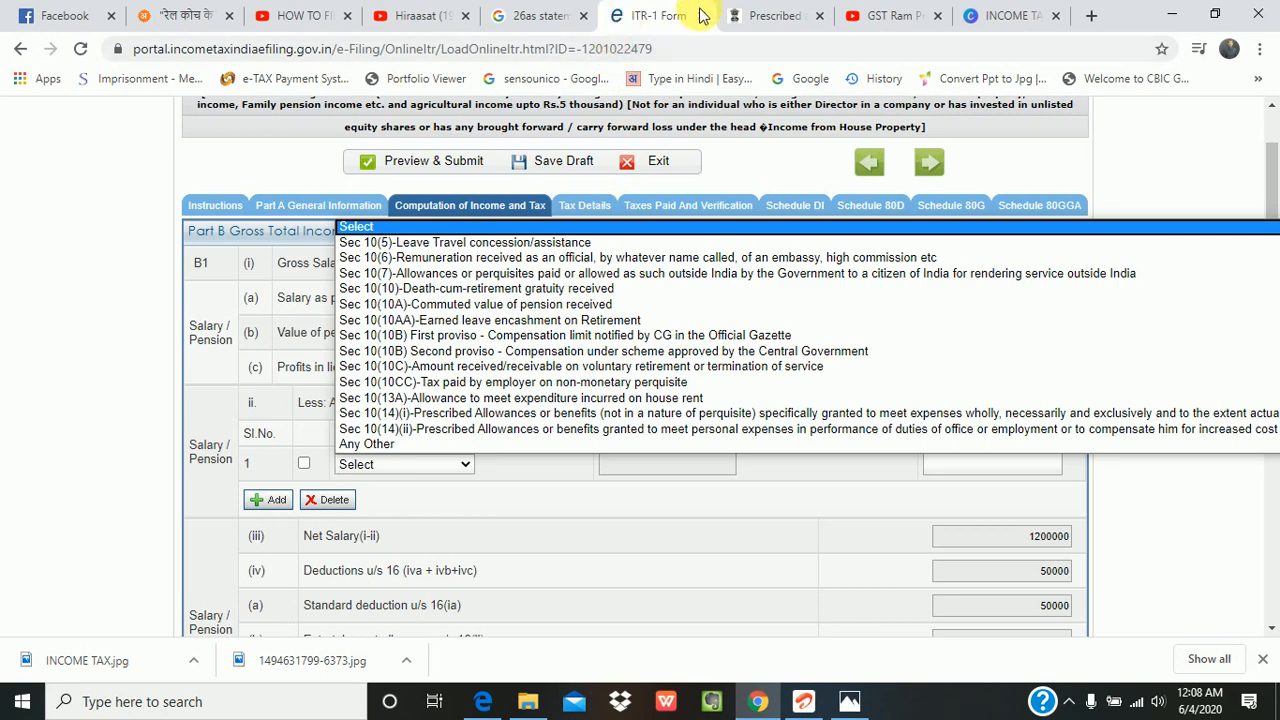
pyautogui.click(740, 16)
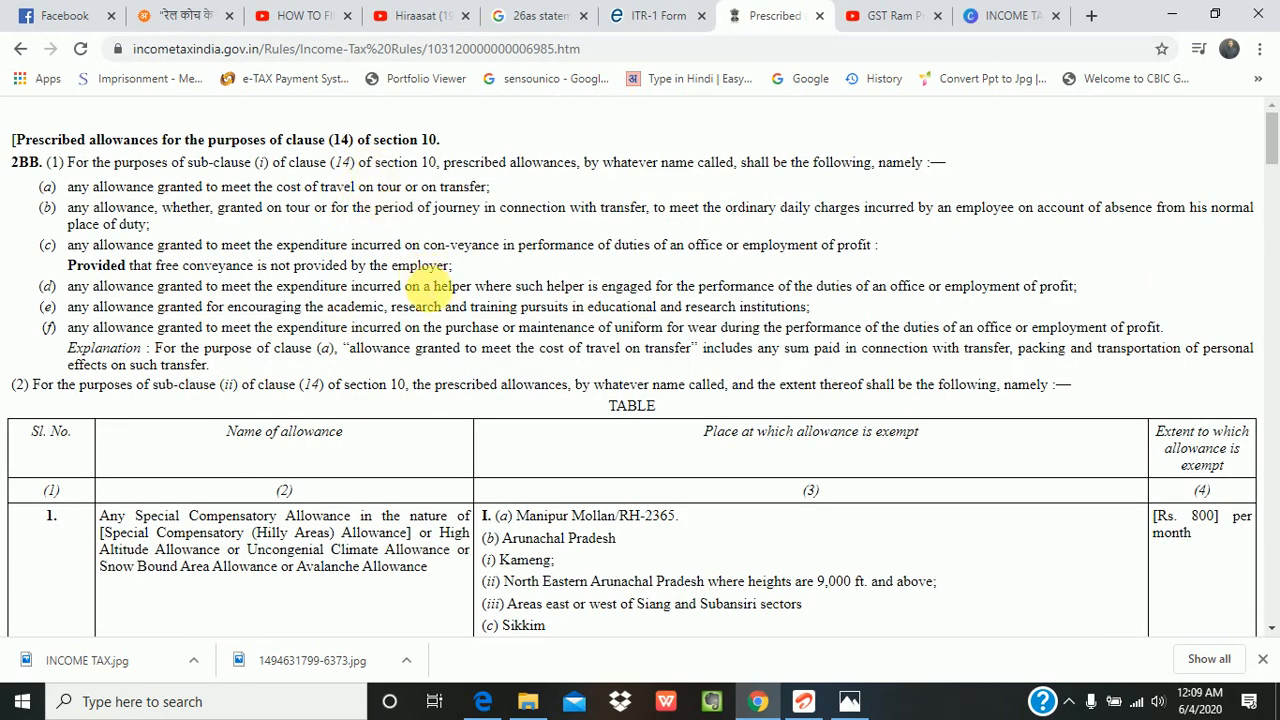
pyautogui.scroll(-10, 425, 290)
pyautogui.scroll(-5, 565, 205)
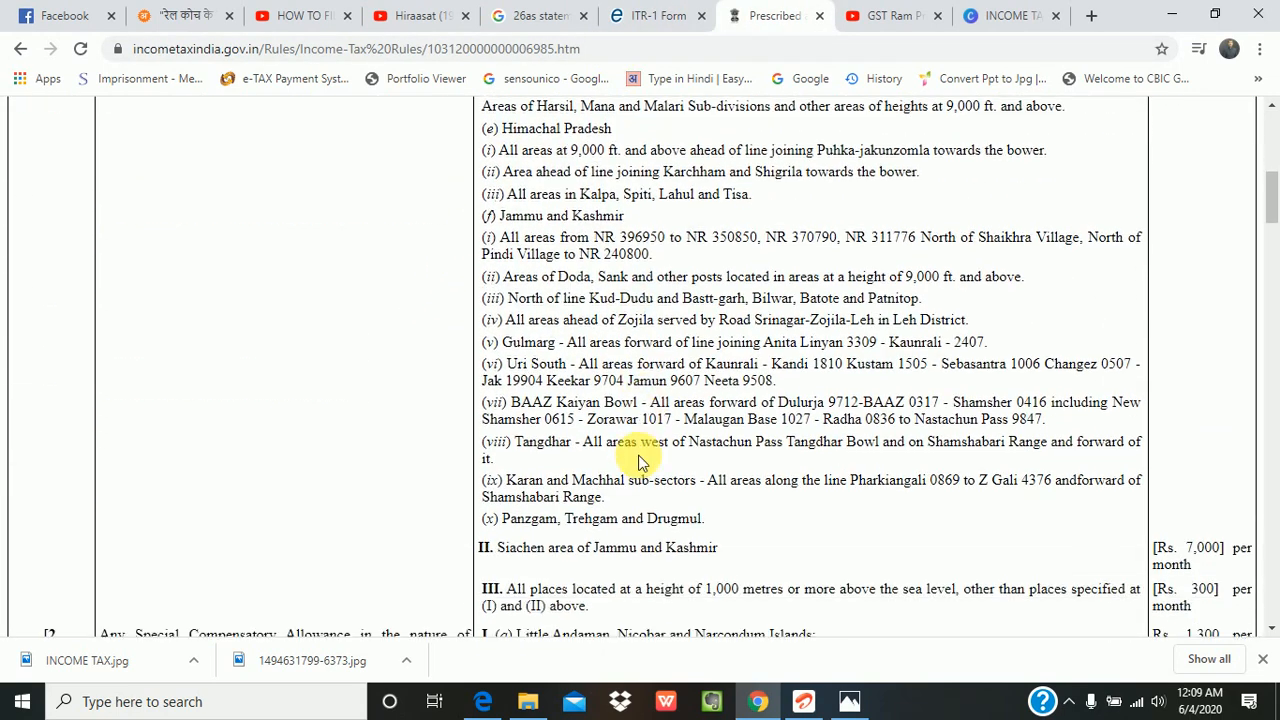
pyautogui.scroll(-6, 565, 440)
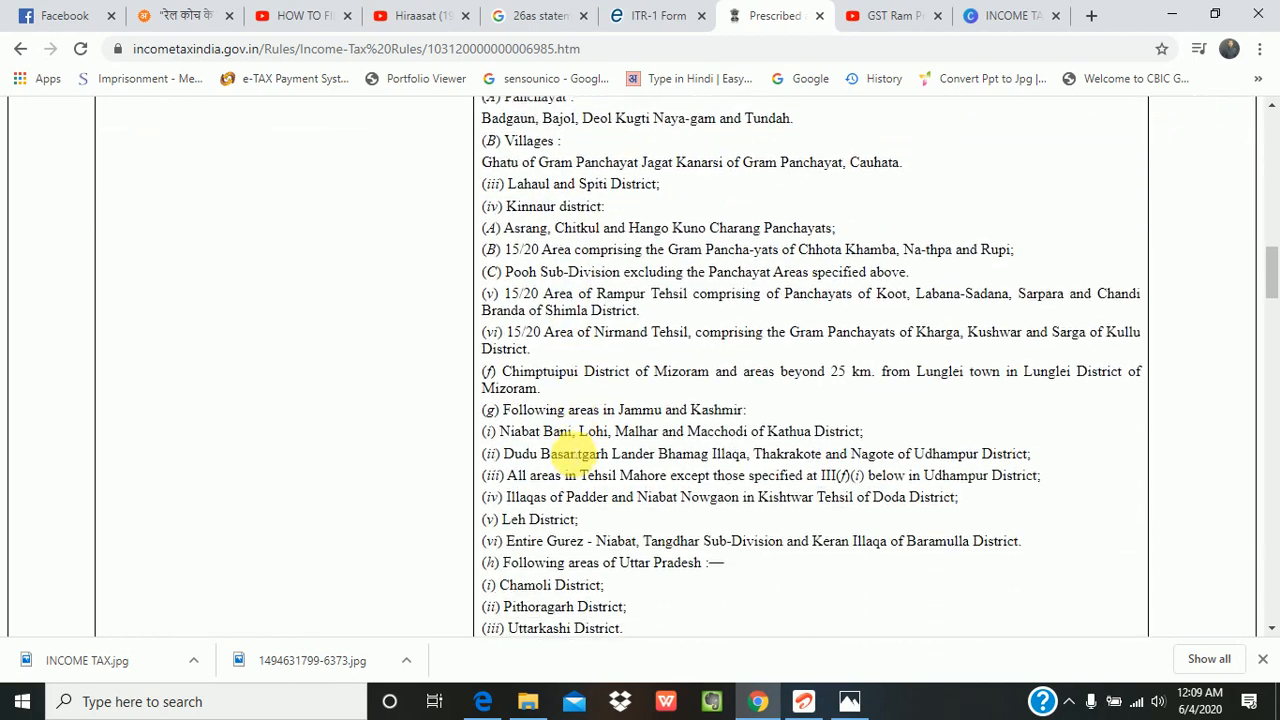
pyautogui.scroll(-12, 580, 476)
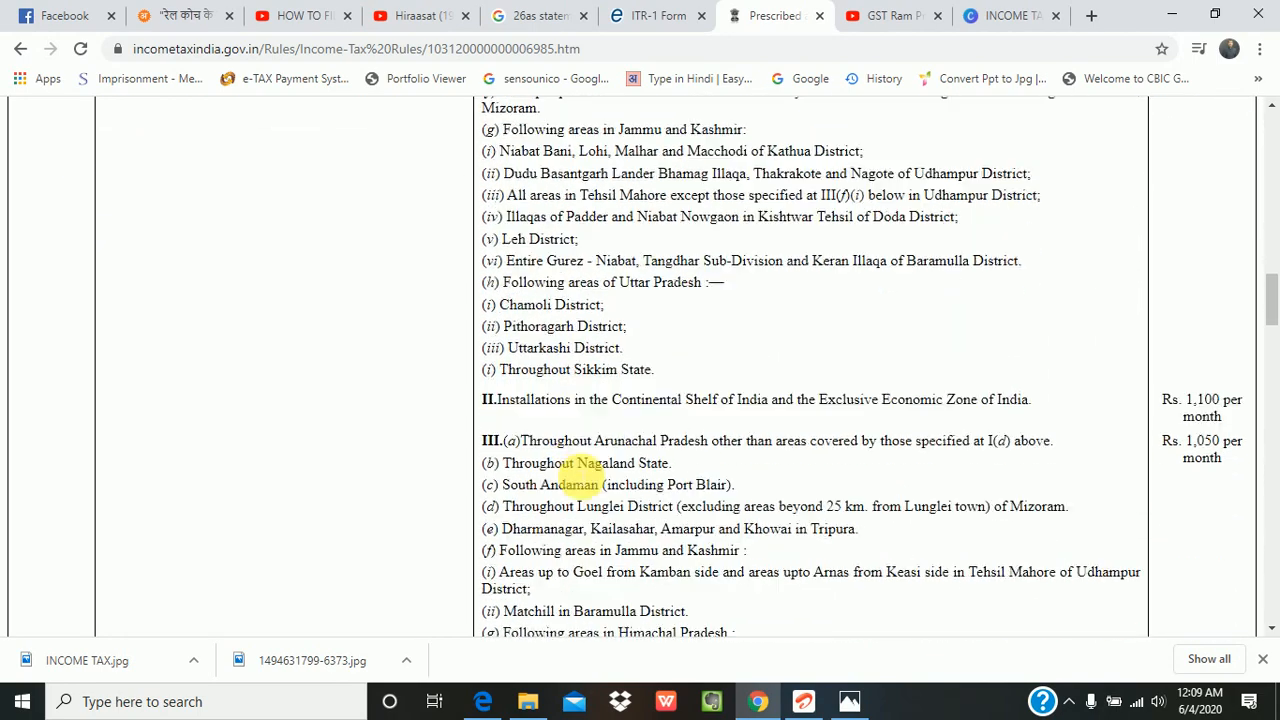
pyautogui.scroll(-10, 585, 490)
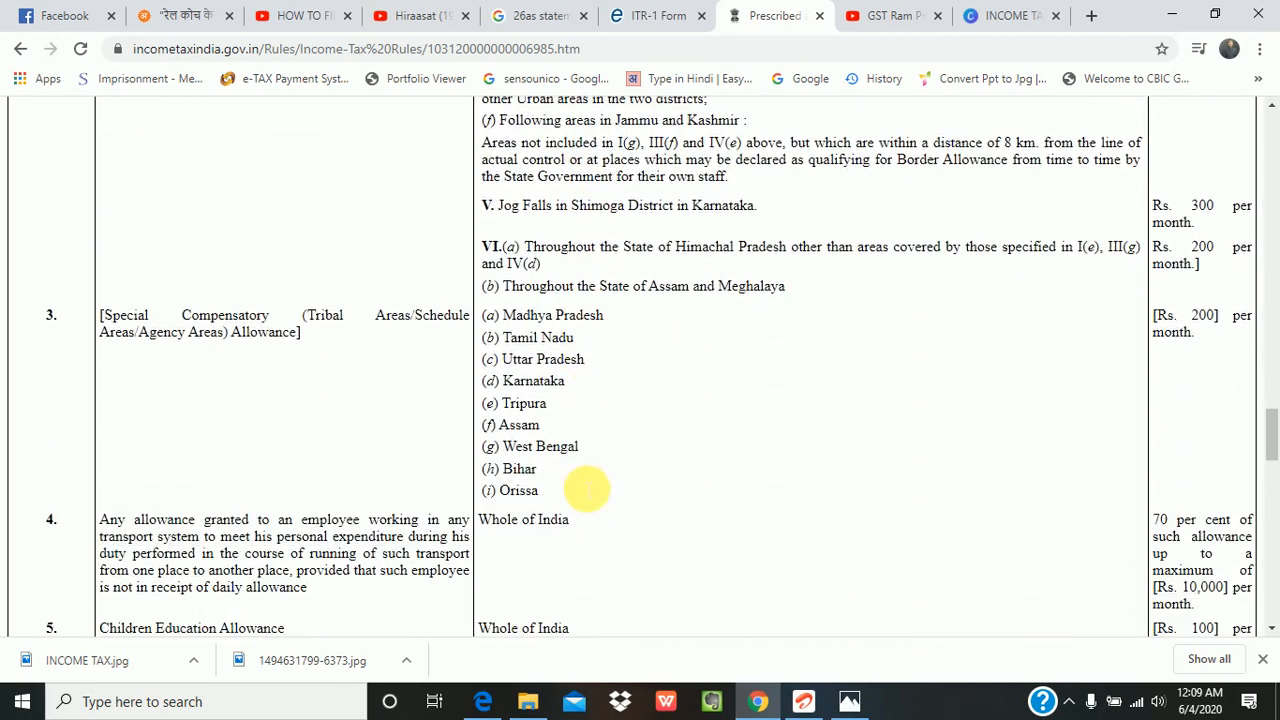
pyautogui.scroll(-10, 580, 487)
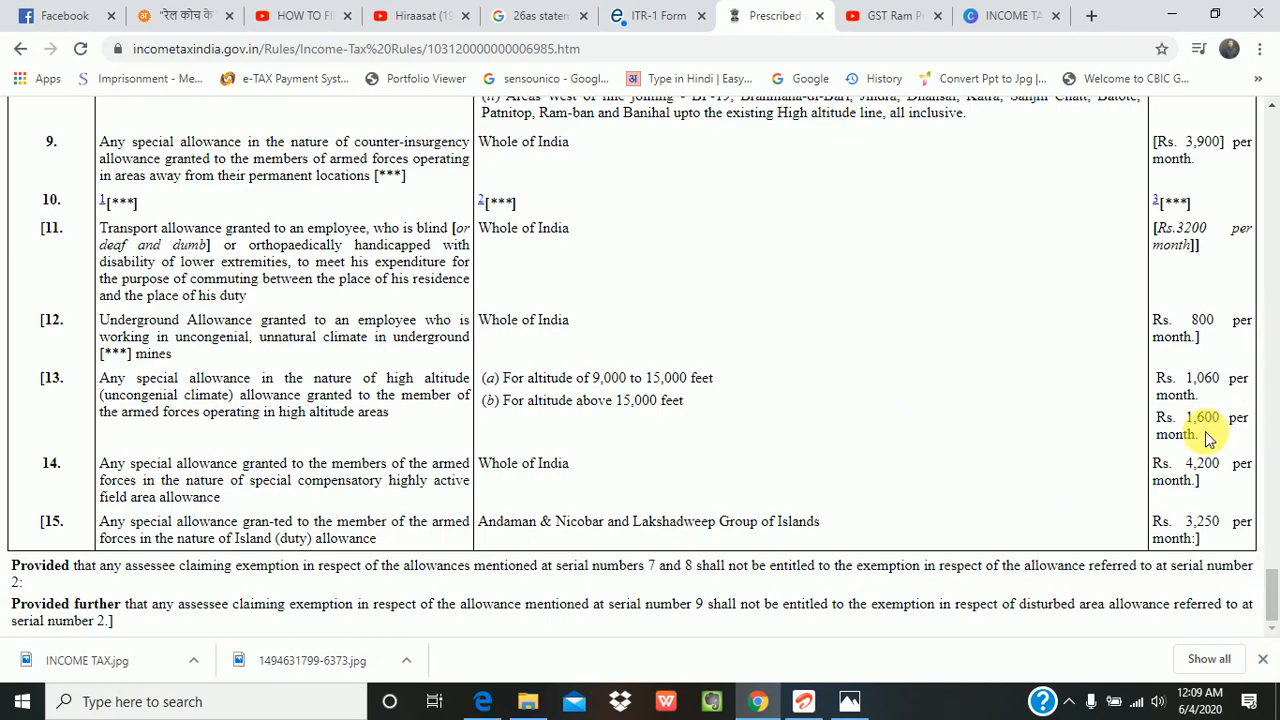
pyautogui.scroll(15, 1080, 425)
pyautogui.scroll(-5, 1080, 425)
pyautogui.scroll(20, 1080, 430)
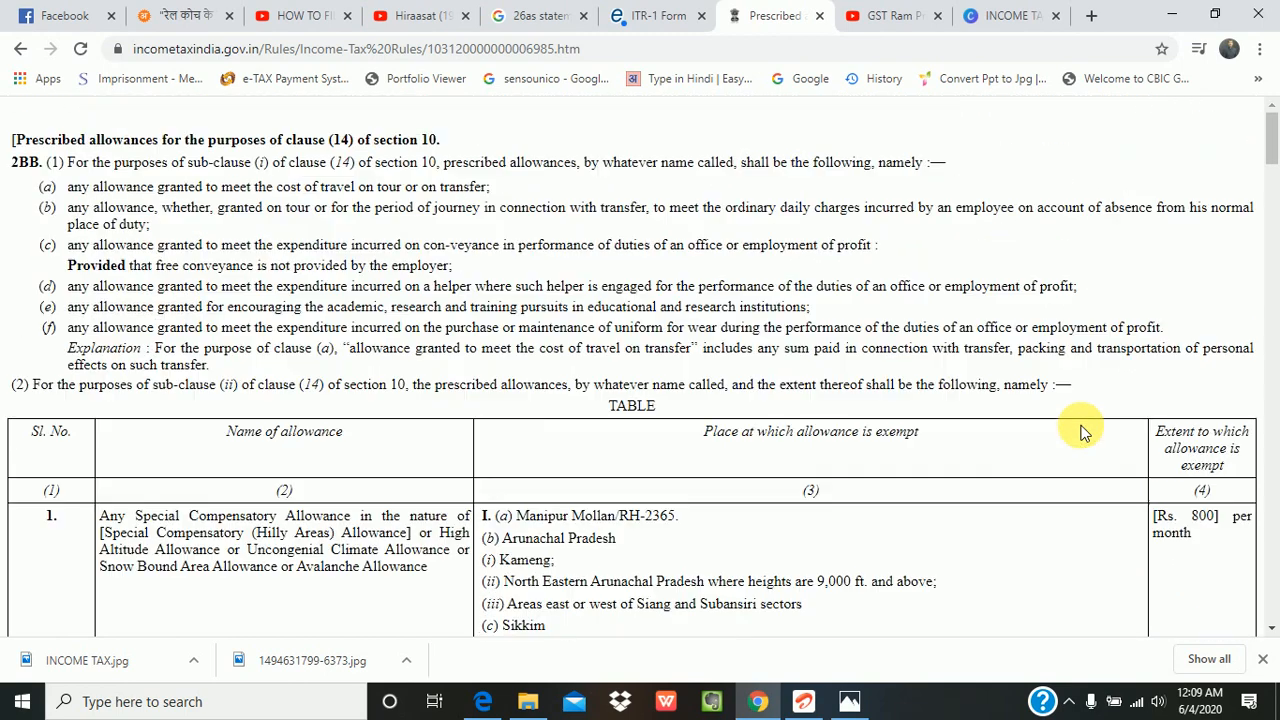
pyautogui.click(650, 15)
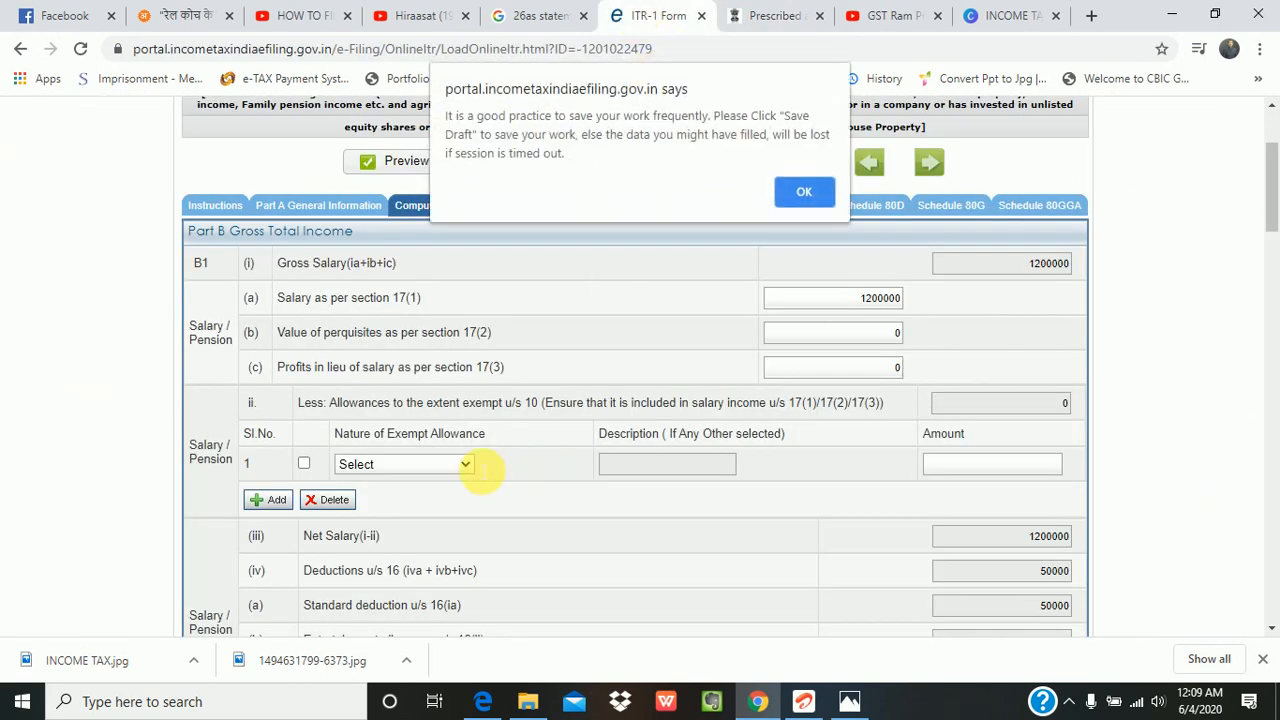
pyautogui.click(803, 191)
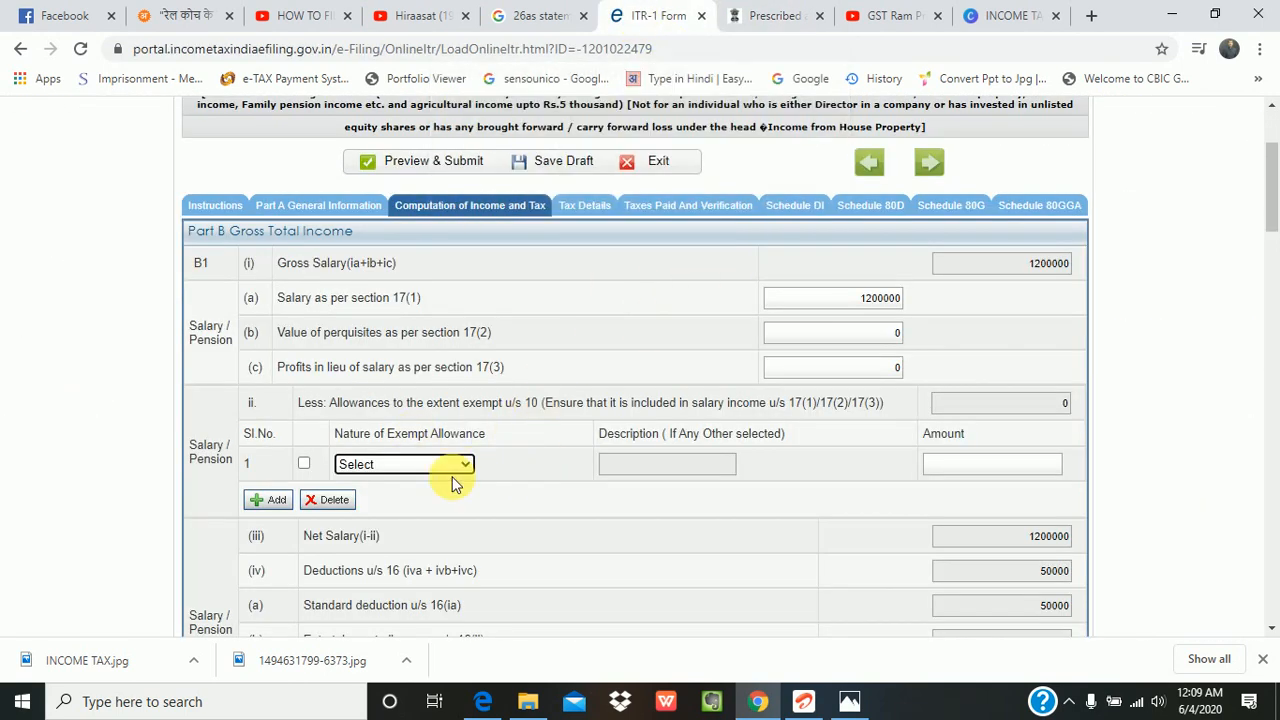
# Enter a Sec 10(13A) house rent allowance of 200000 in the first exempt allowance row.
pyautogui.click(458, 466)
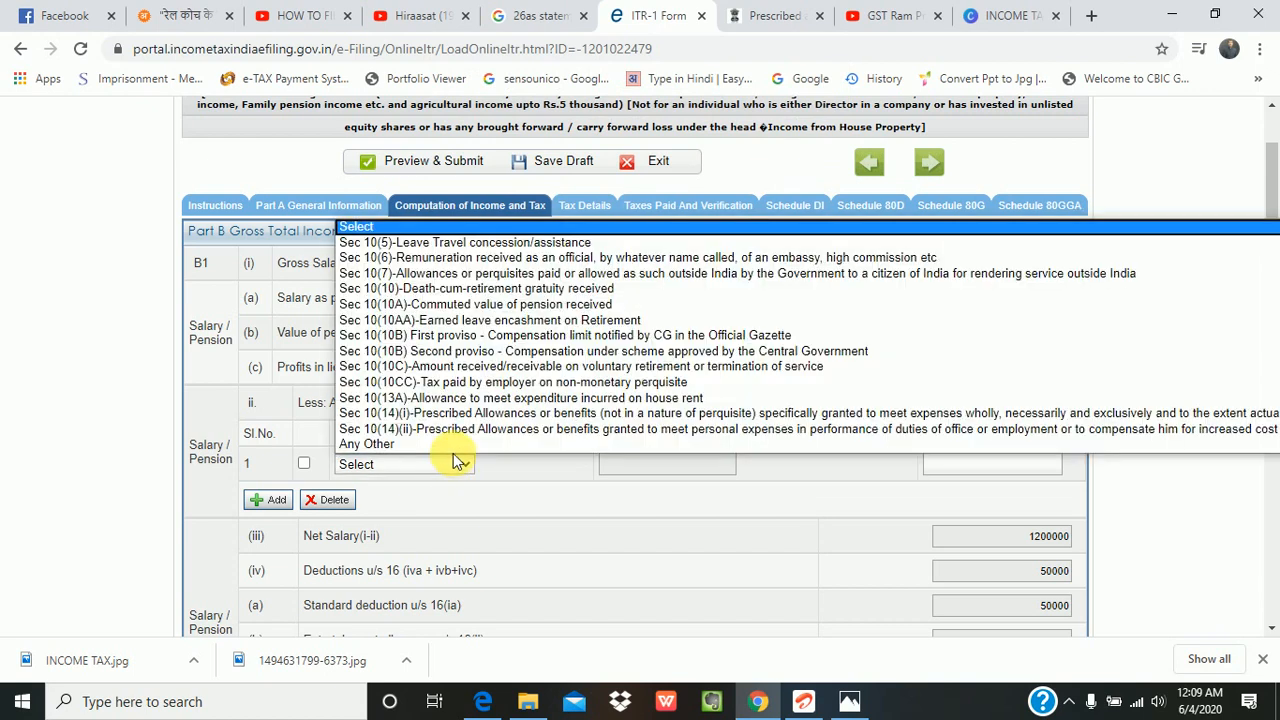
pyautogui.click(440, 398)
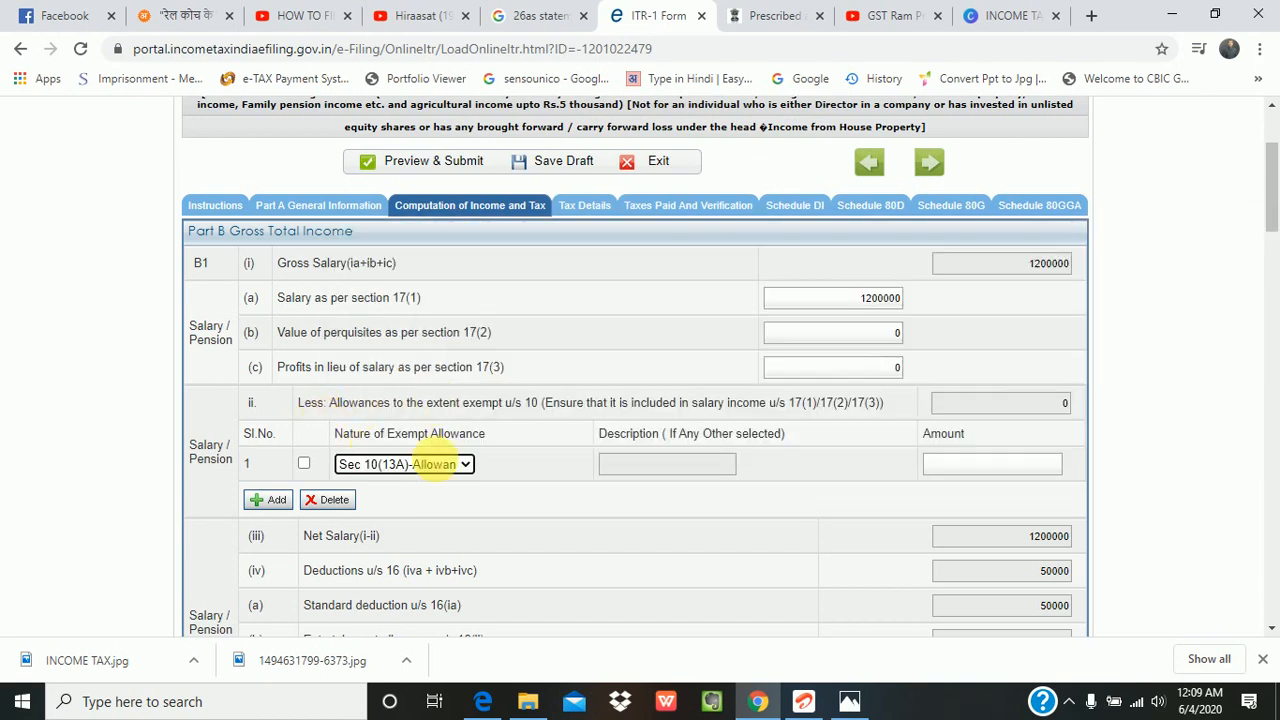
pyautogui.click(945, 465)
pyautogui.write('200000')
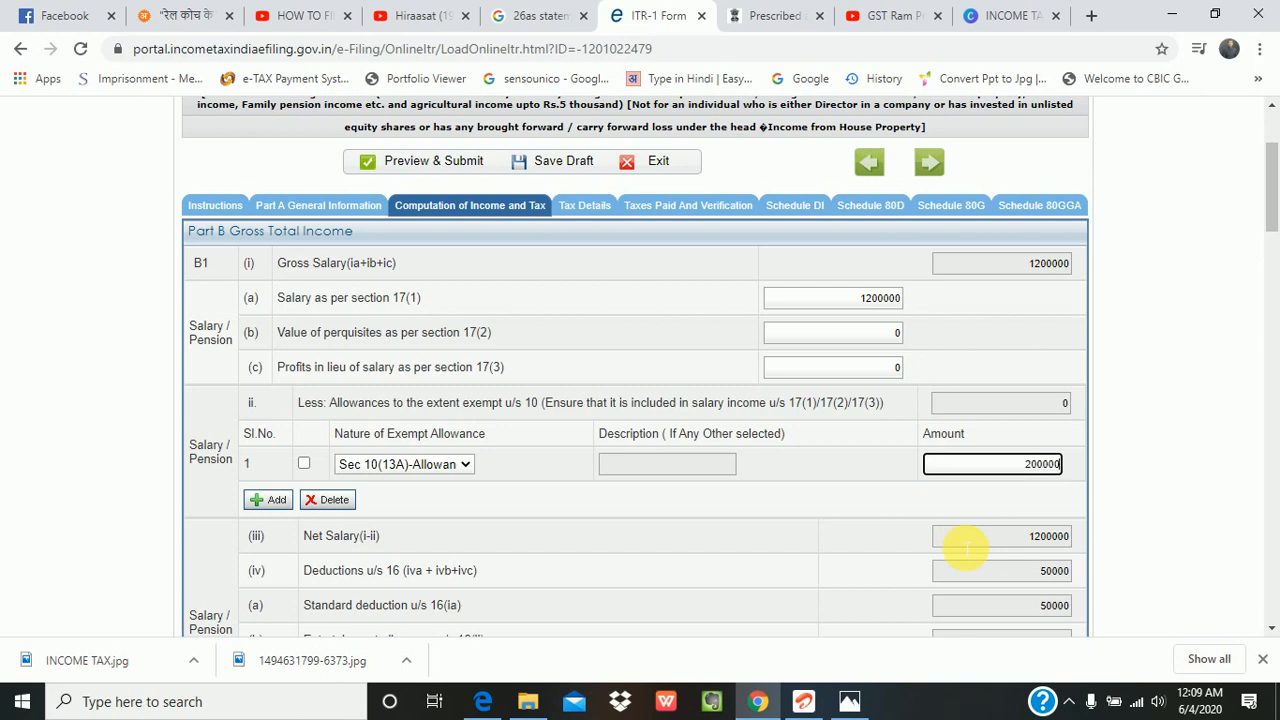
pyautogui.click(750, 520)
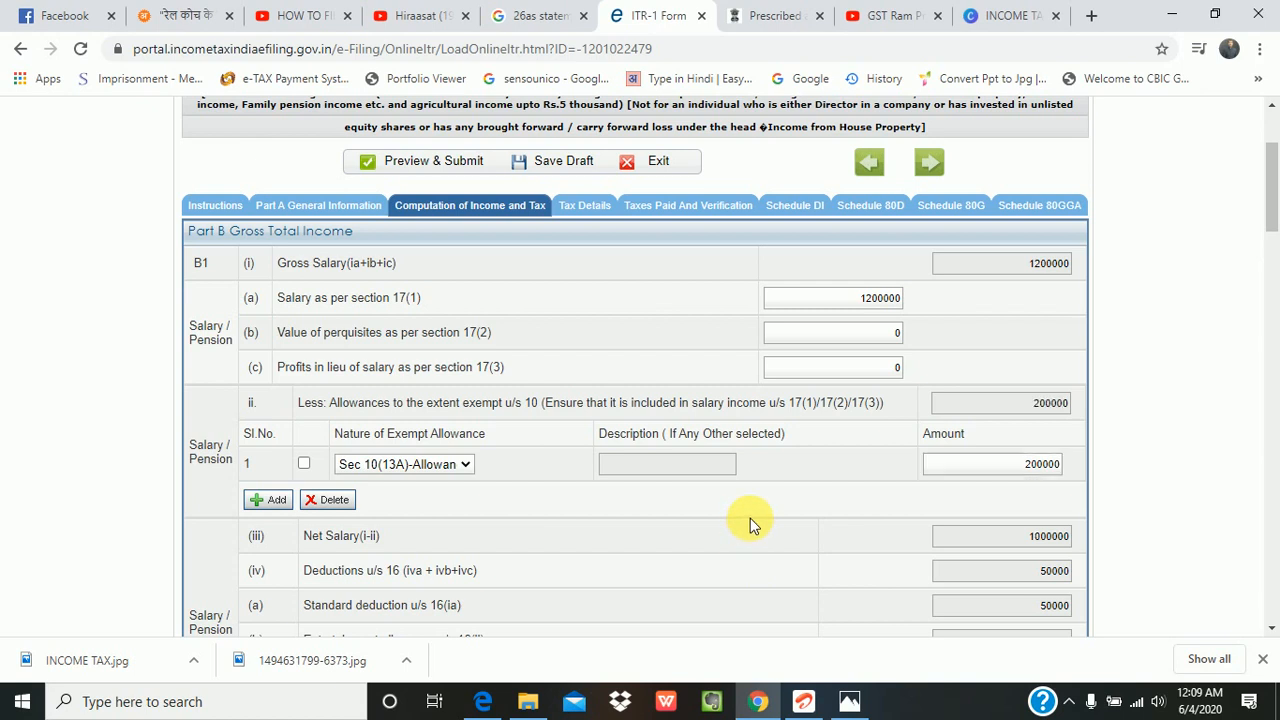
# Add a second exempt allowance row and review the net salary, section 16 deductions and income chargeable under Salaries.
pyautogui.scroll(-2, 907, 551)
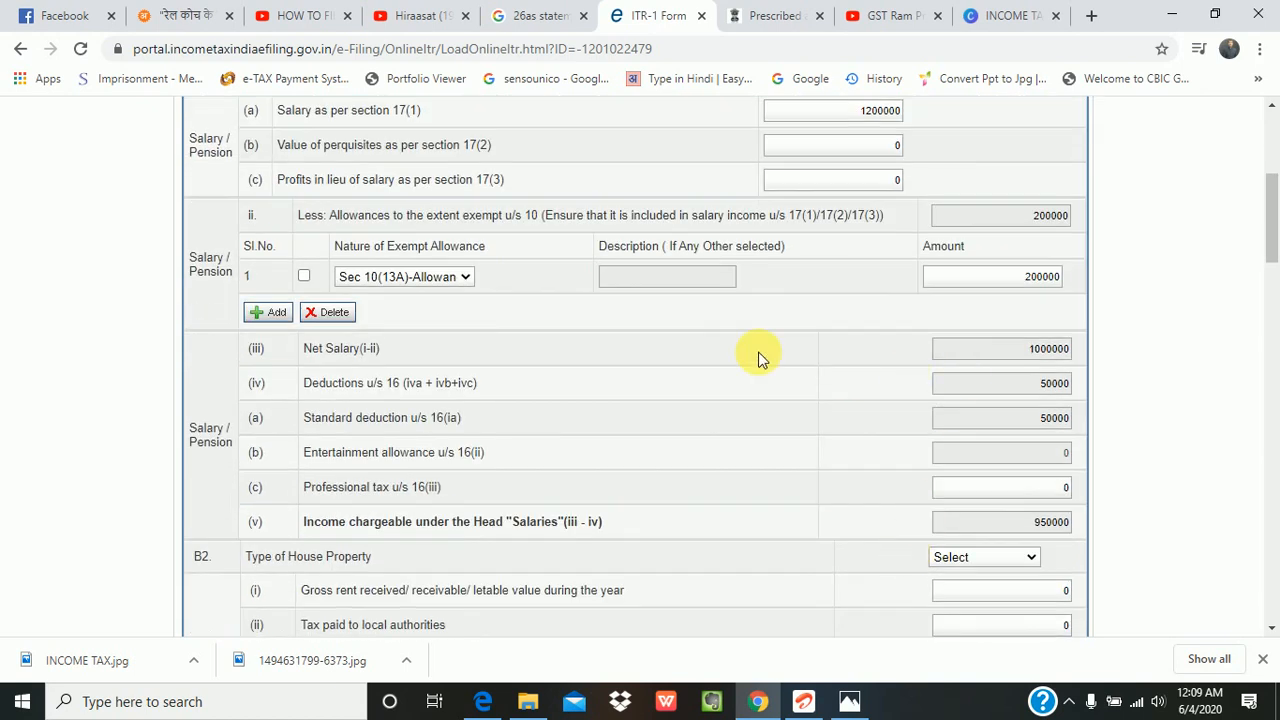
pyautogui.click(265, 312)
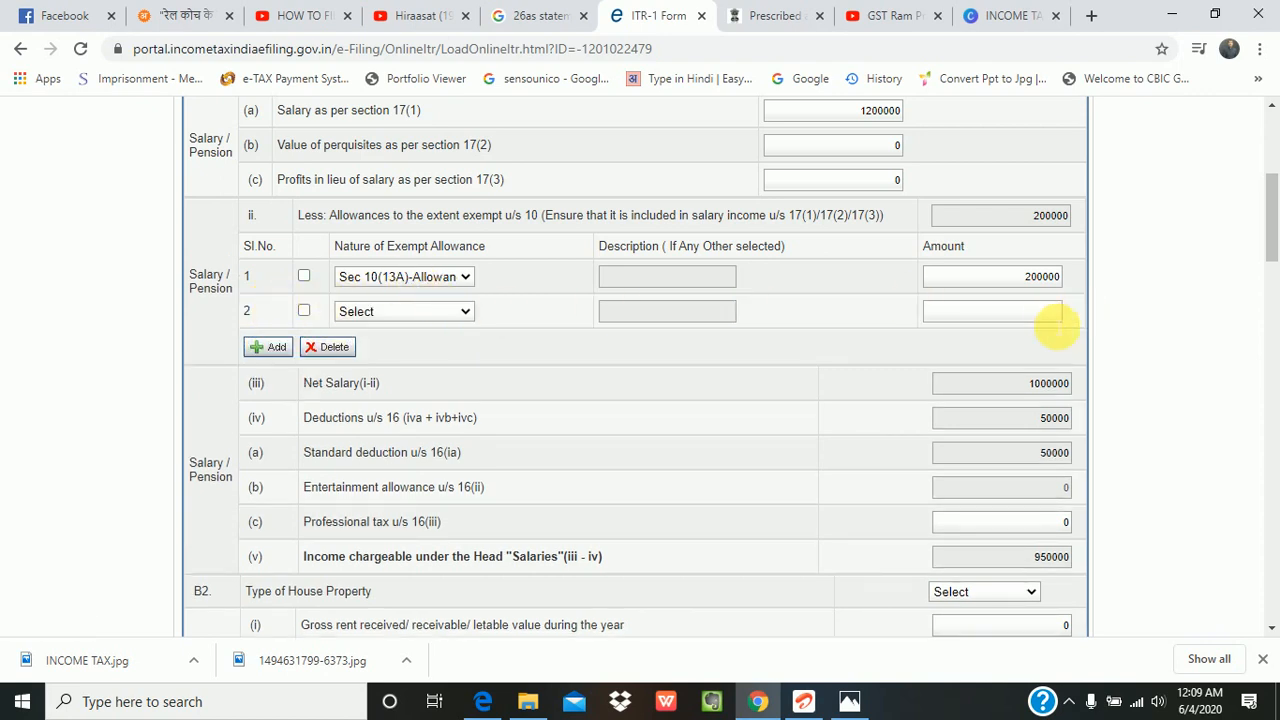
pyautogui.scroll(-1, 349, 515)
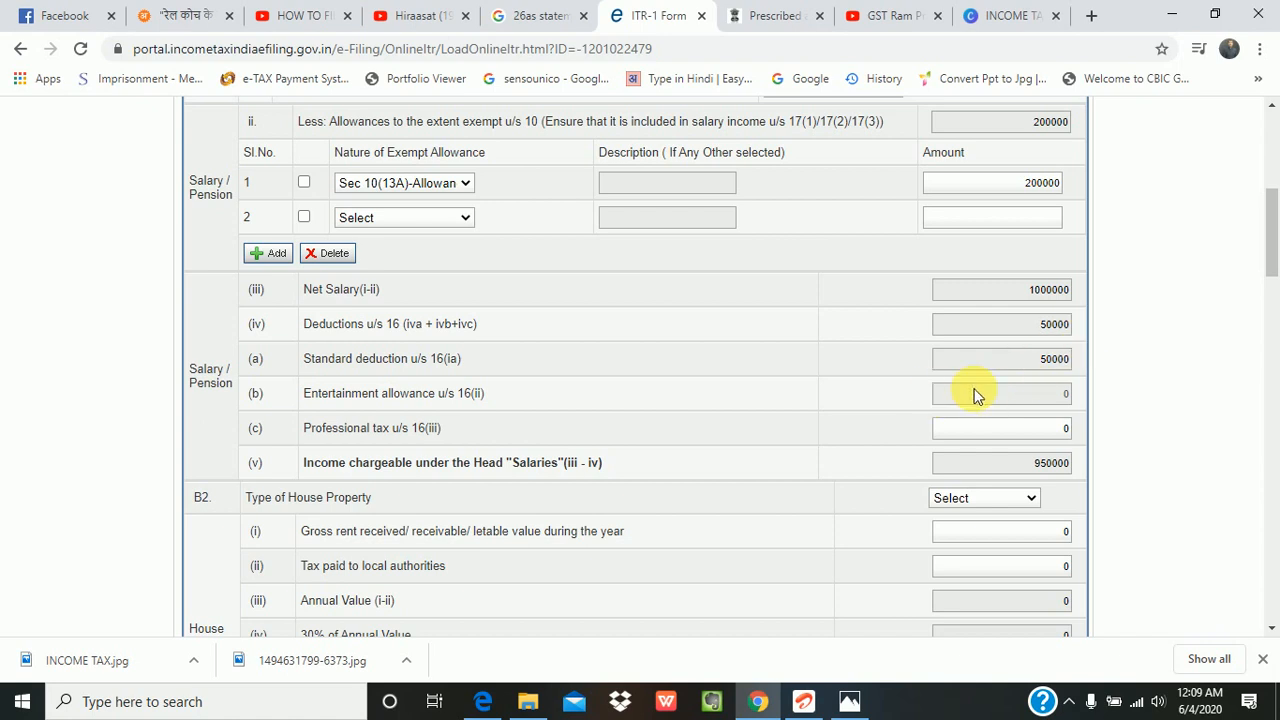
pyautogui.scroll(-1, 975, 395)
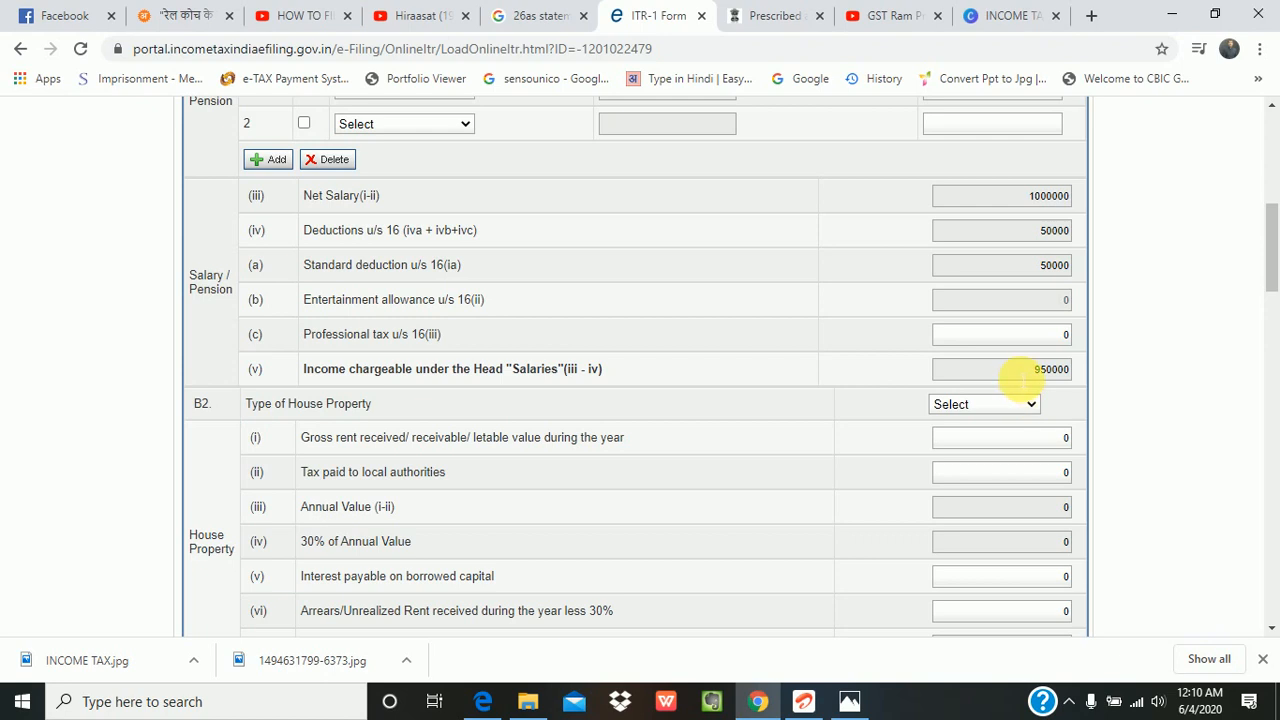
pyautogui.click(1055, 375)
pyautogui.moveTo(1051, 372); pyautogui.dragTo(393, 437)
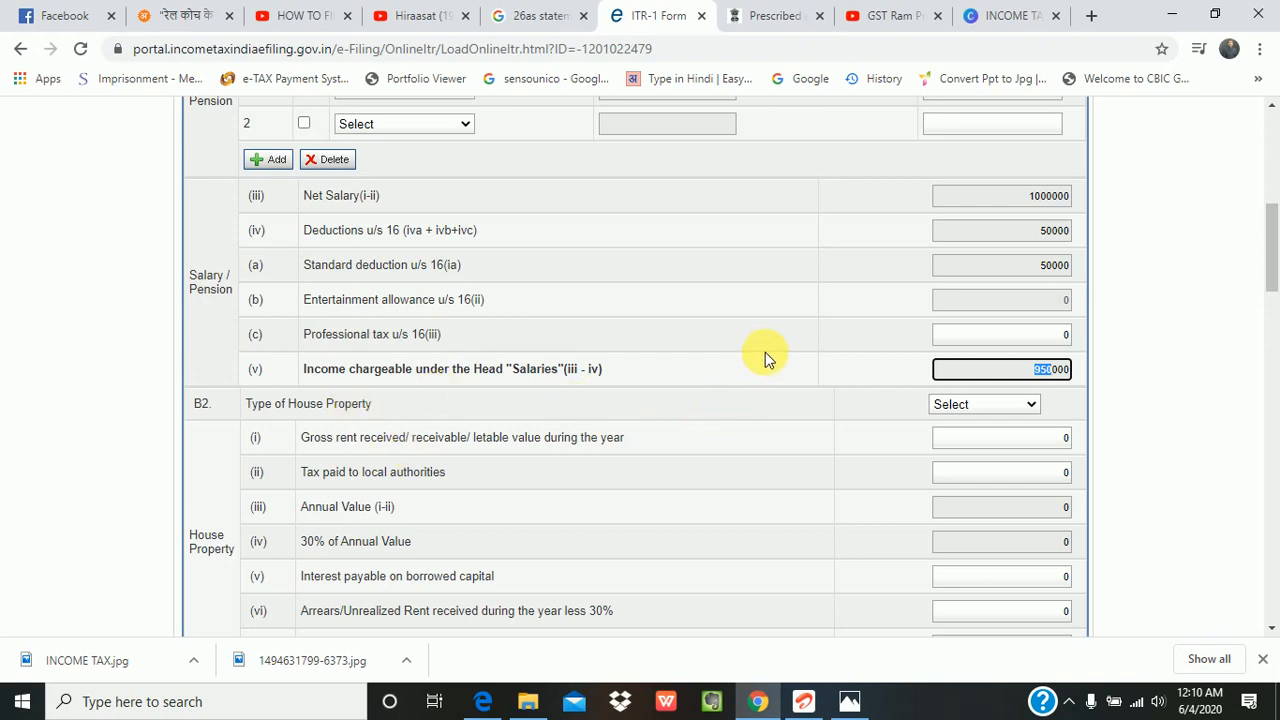
# Examine the House Property fields and the Type of House Property options in section B2.
pyautogui.scroll(-2, 749, 390)
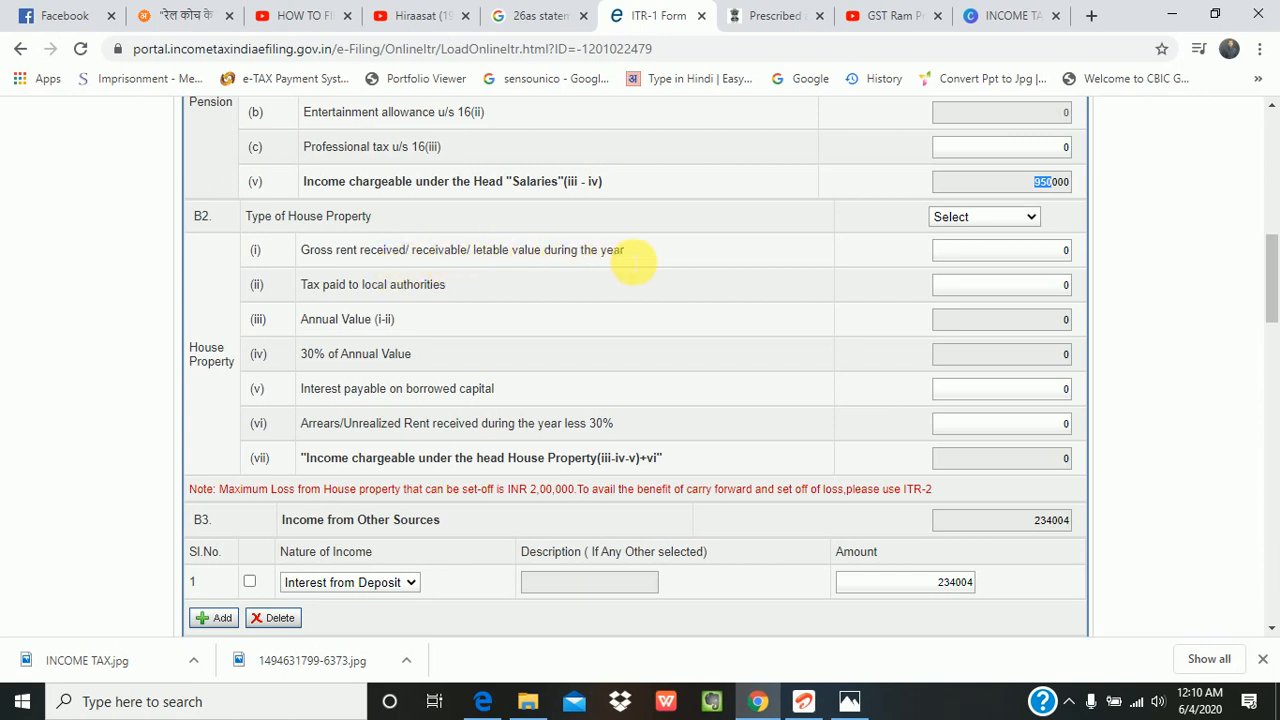
pyautogui.click(1045, 252)
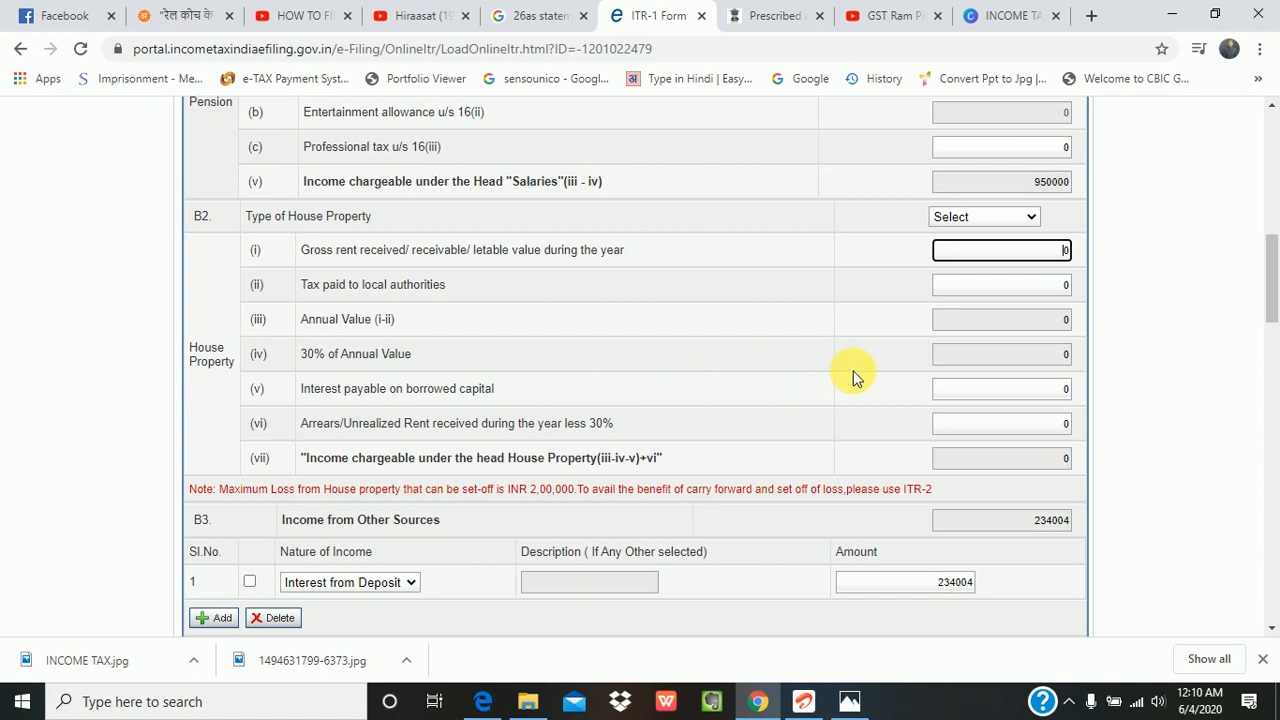
pyautogui.click(1031, 214)
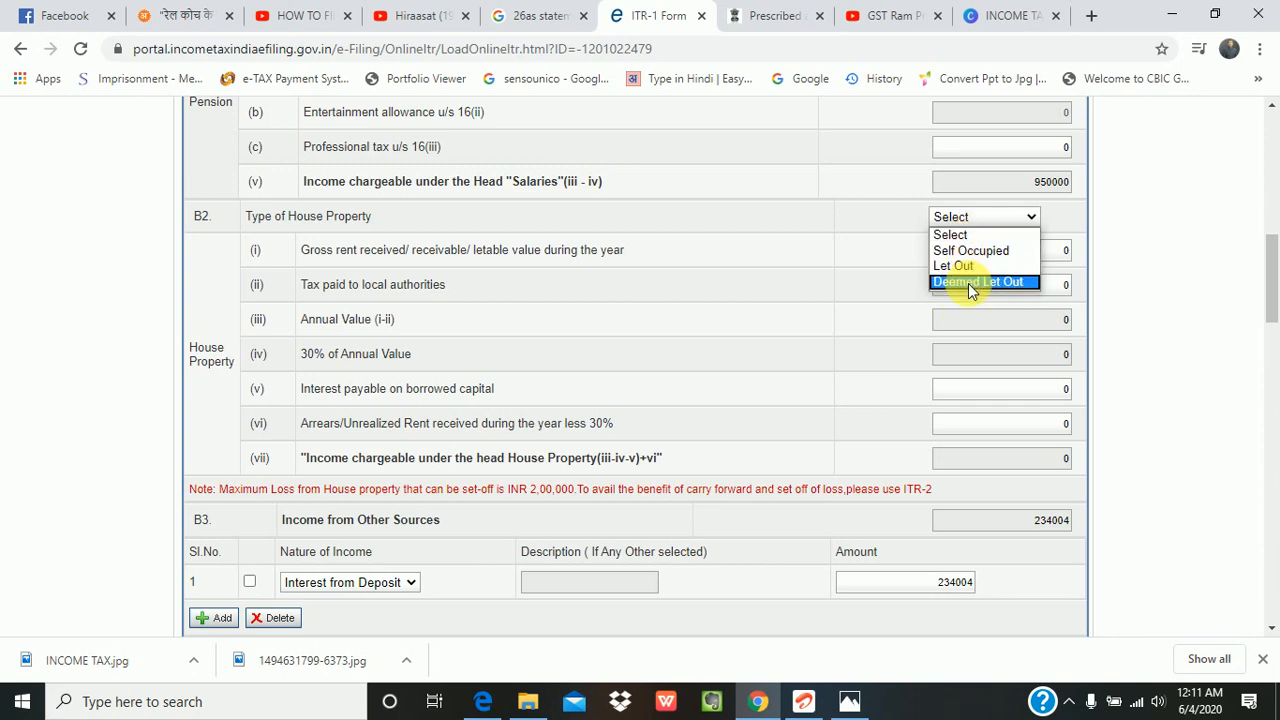
pyautogui.click(902, 316)
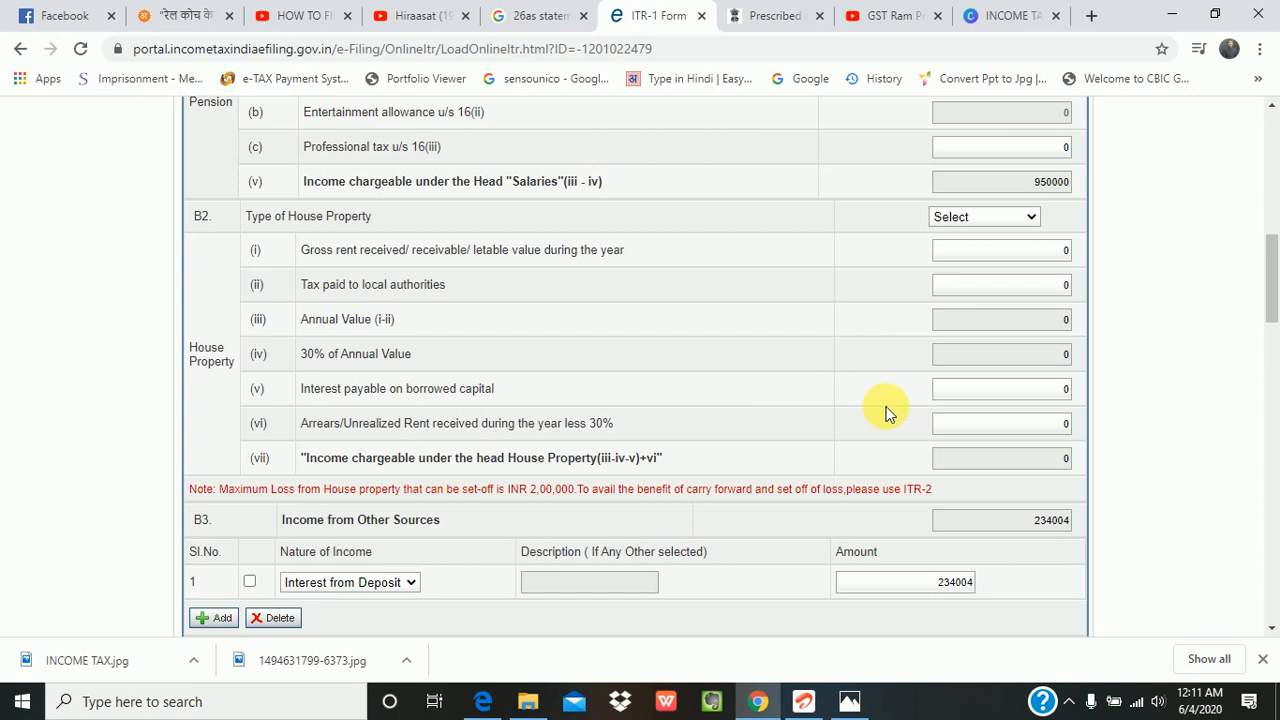
# Set Interest payable on borrowed capital under House Property to 200000.
pyautogui.click(975, 396)
pyautogui.scroll(-2, 975, 400)
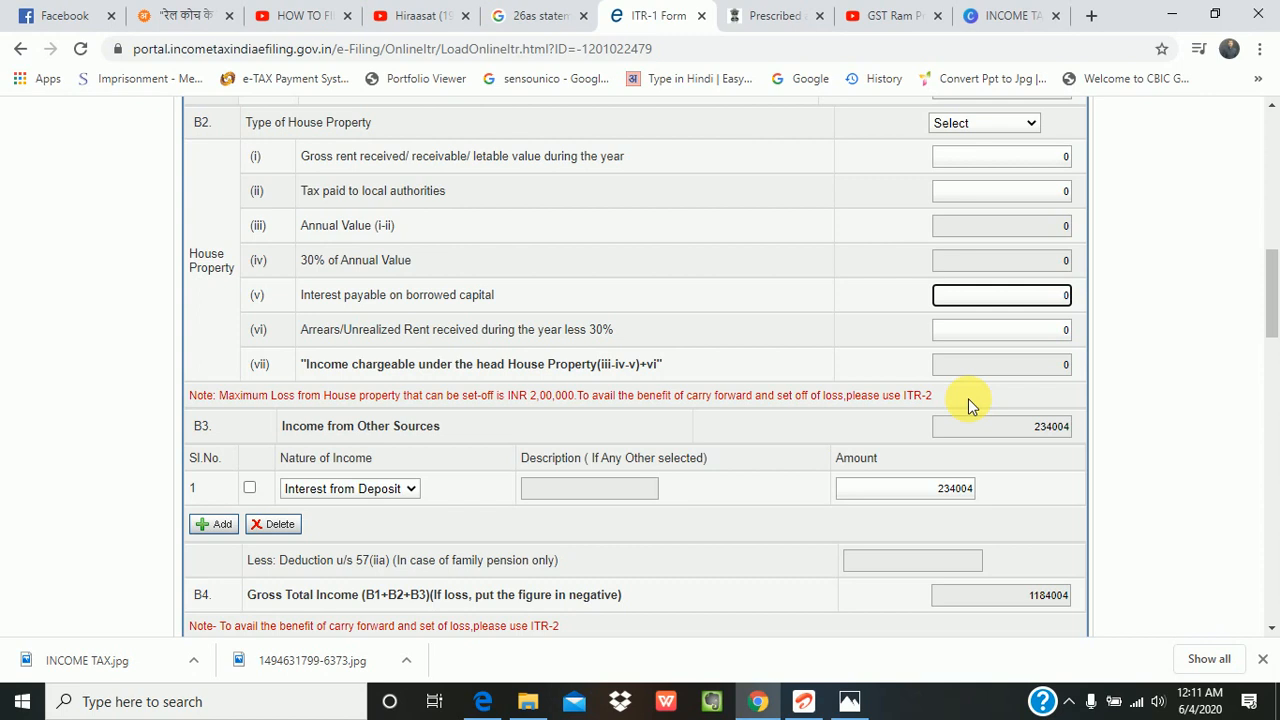
pyautogui.write('200000')
pyautogui.click(857, 347)
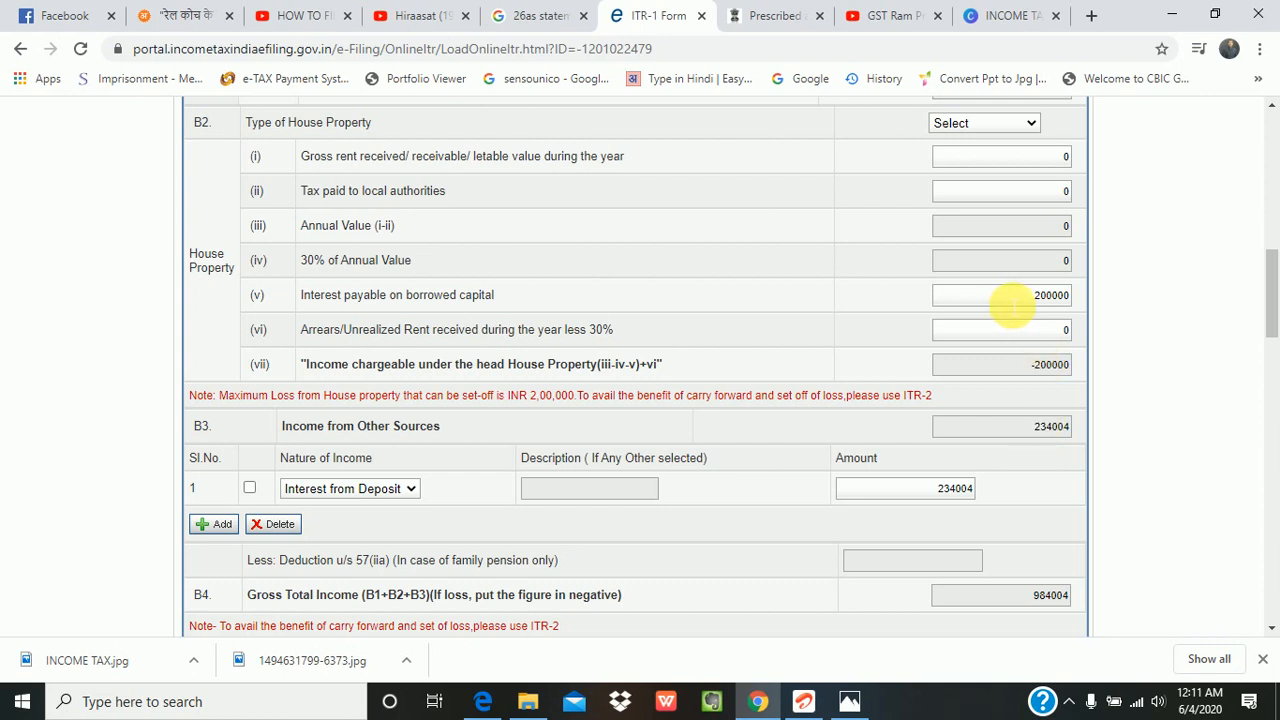
# Reset Interest payable on borrowed capital under House Property to 0.
pyautogui.moveTo(1024, 299); pyautogui.dragTo(1065, 299)
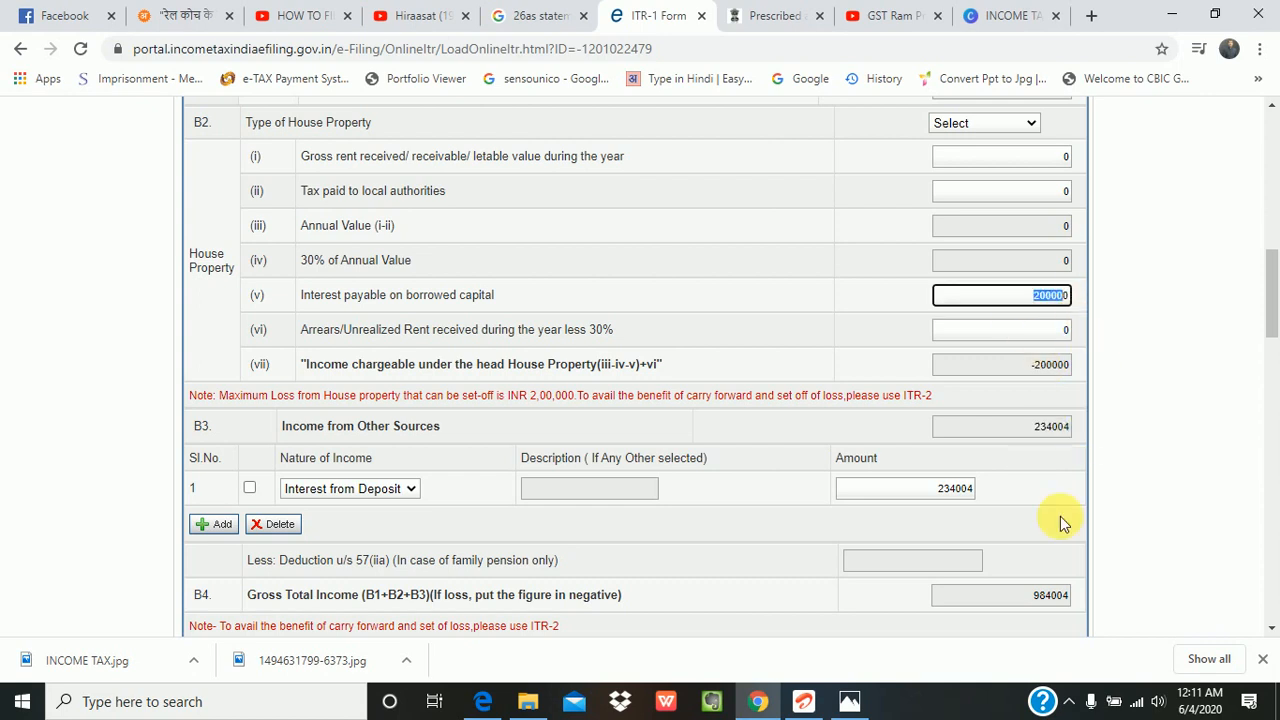
pyautogui.click(1045, 296)
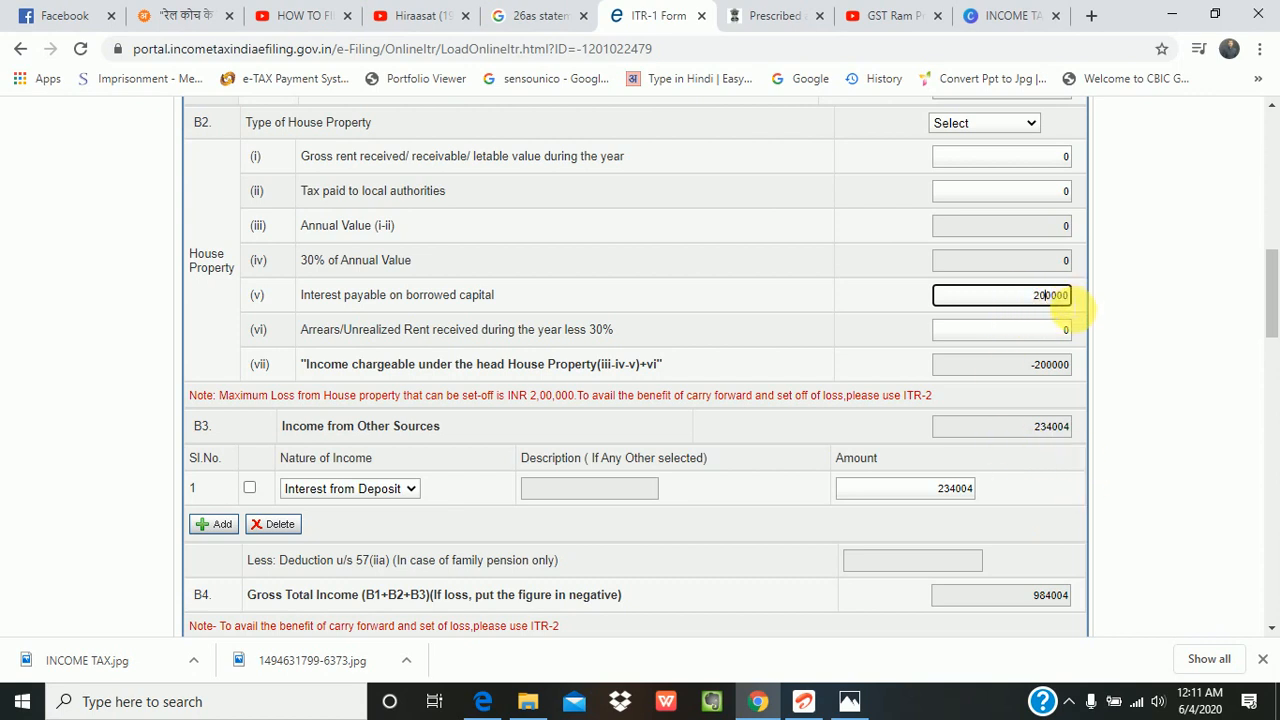
pyautogui.press('BackSpace')
pyautogui.press('BackSpace')
pyautogui.press('BackSpace')
pyautogui.press('BackSpace')
pyautogui.press('BackSpace')
pyautogui.press('BackSpace')
pyautogui.write('0')
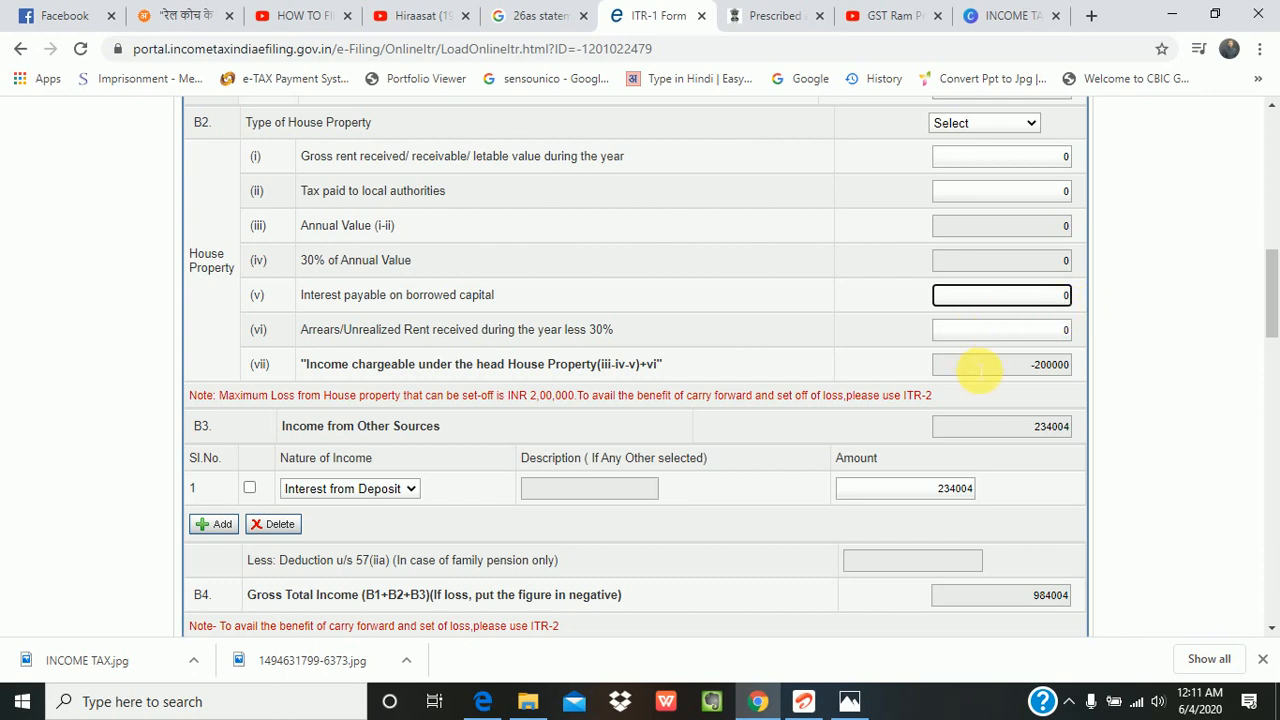
pyautogui.click(845, 333)
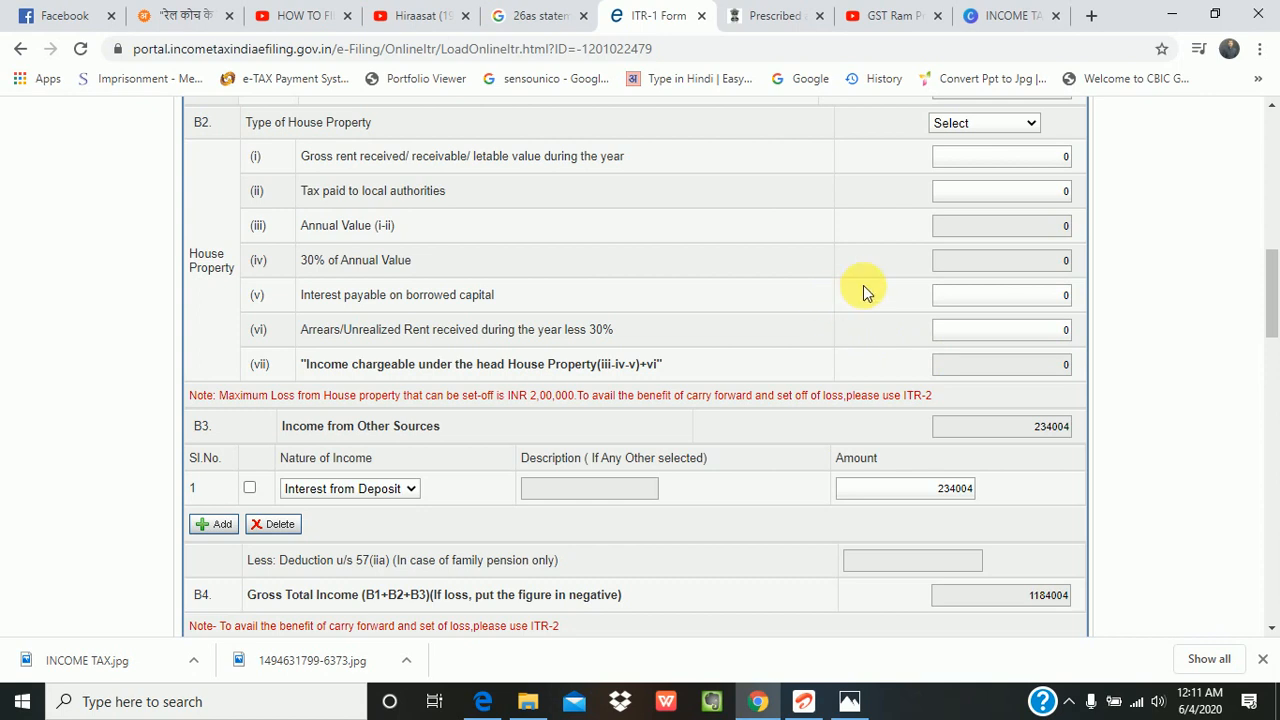
# Set the first Income from Other Sources row to Interest from Saving Account with an amount of 12000.
pyautogui.scroll(-1, 916, 363)
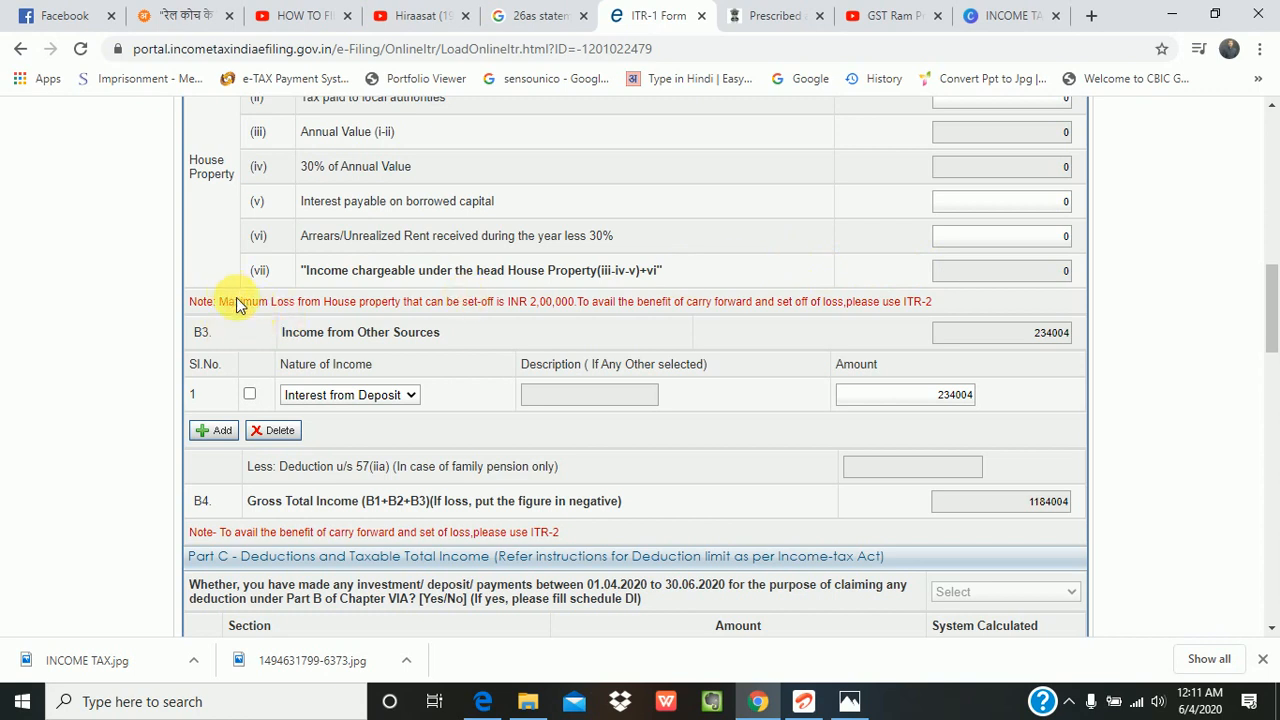
pyautogui.scroll(-1, 320, 315)
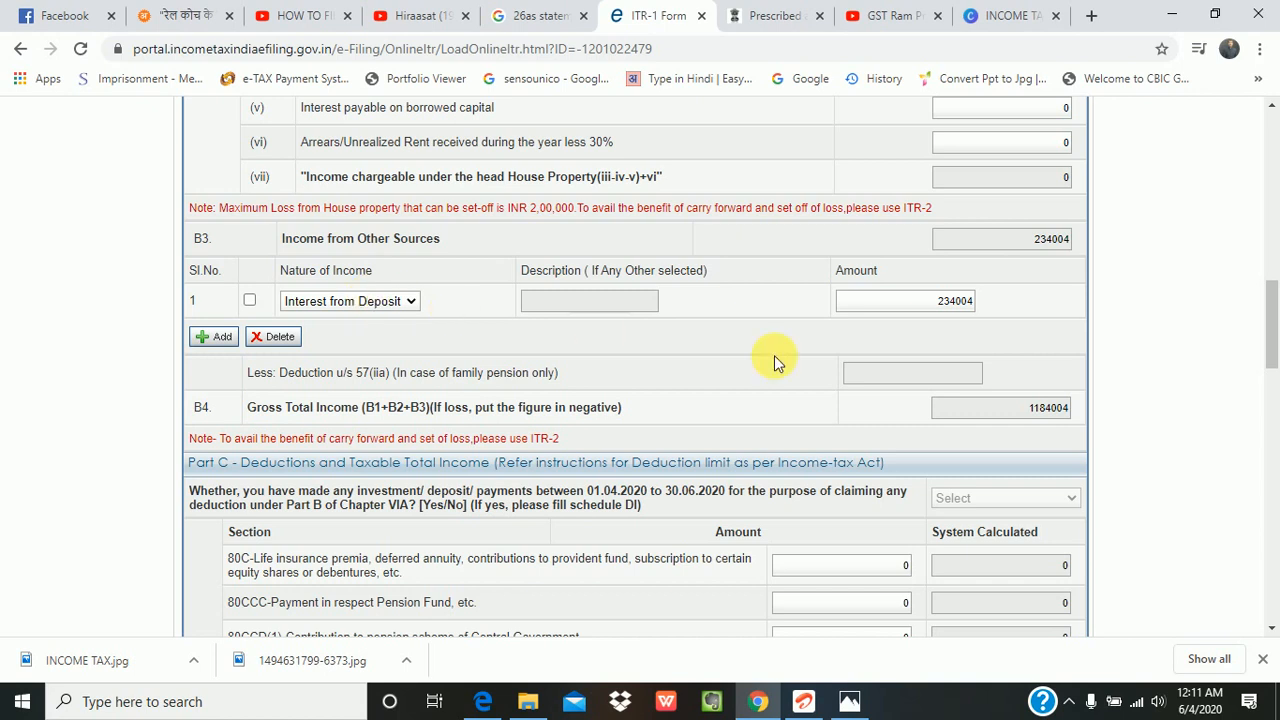
pyautogui.click(918, 316)
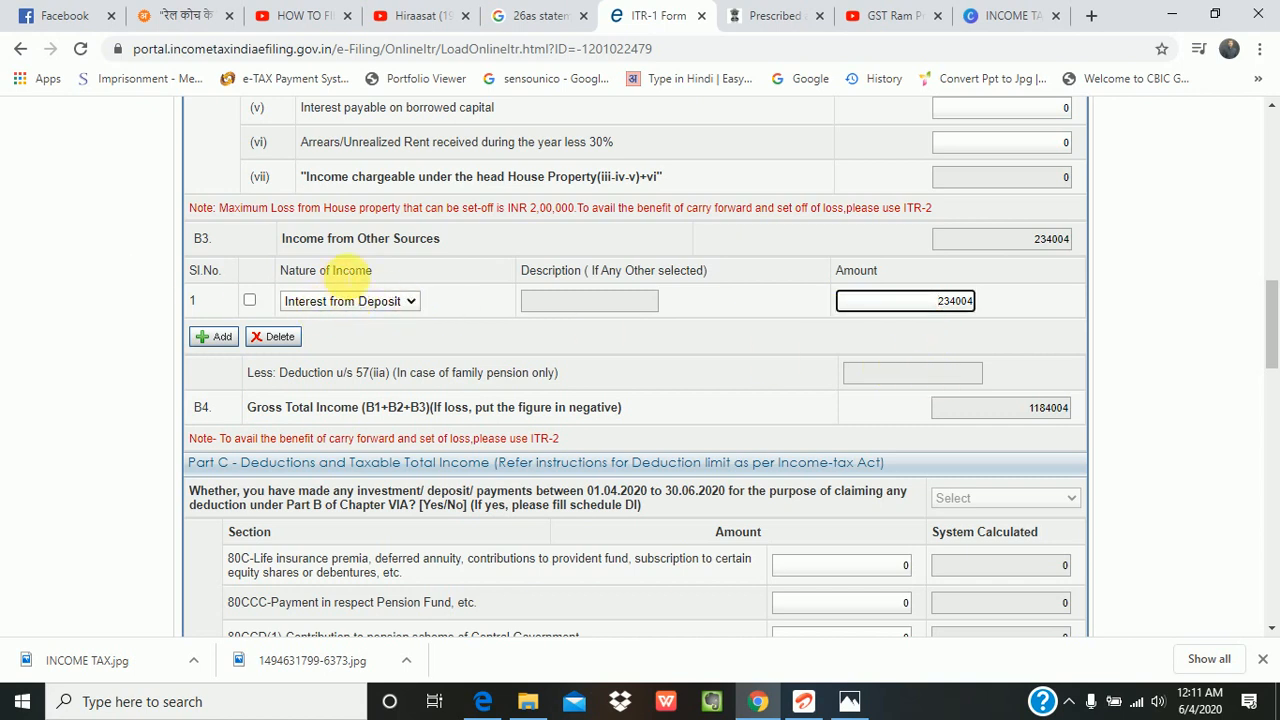
pyautogui.click(410, 301)
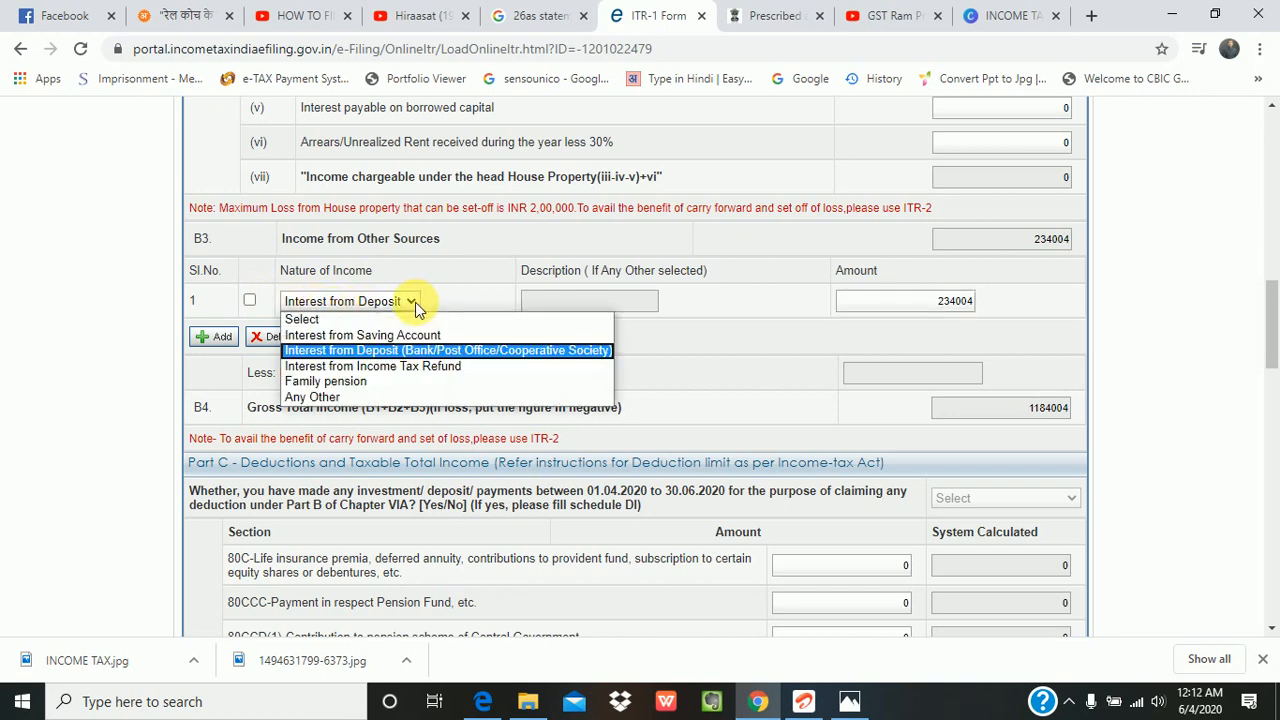
pyautogui.click(364, 335)
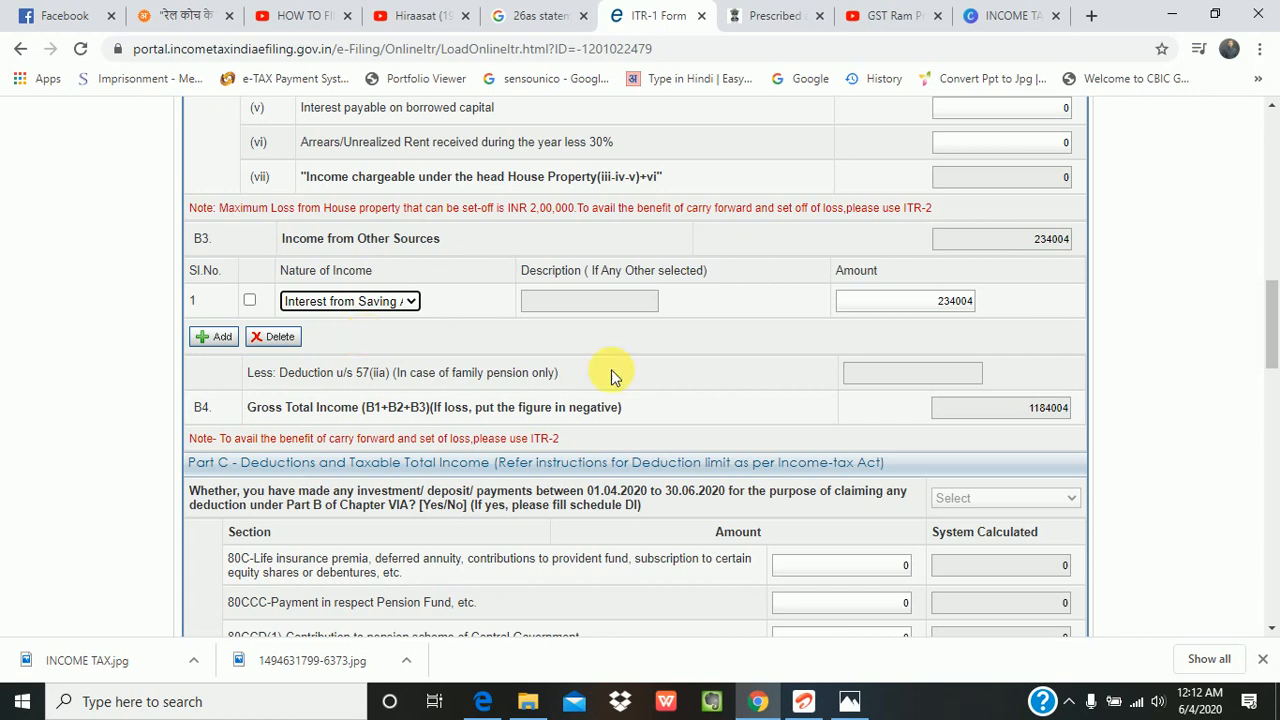
pyautogui.click(945, 303)
pyautogui.doubleClick(974, 305)
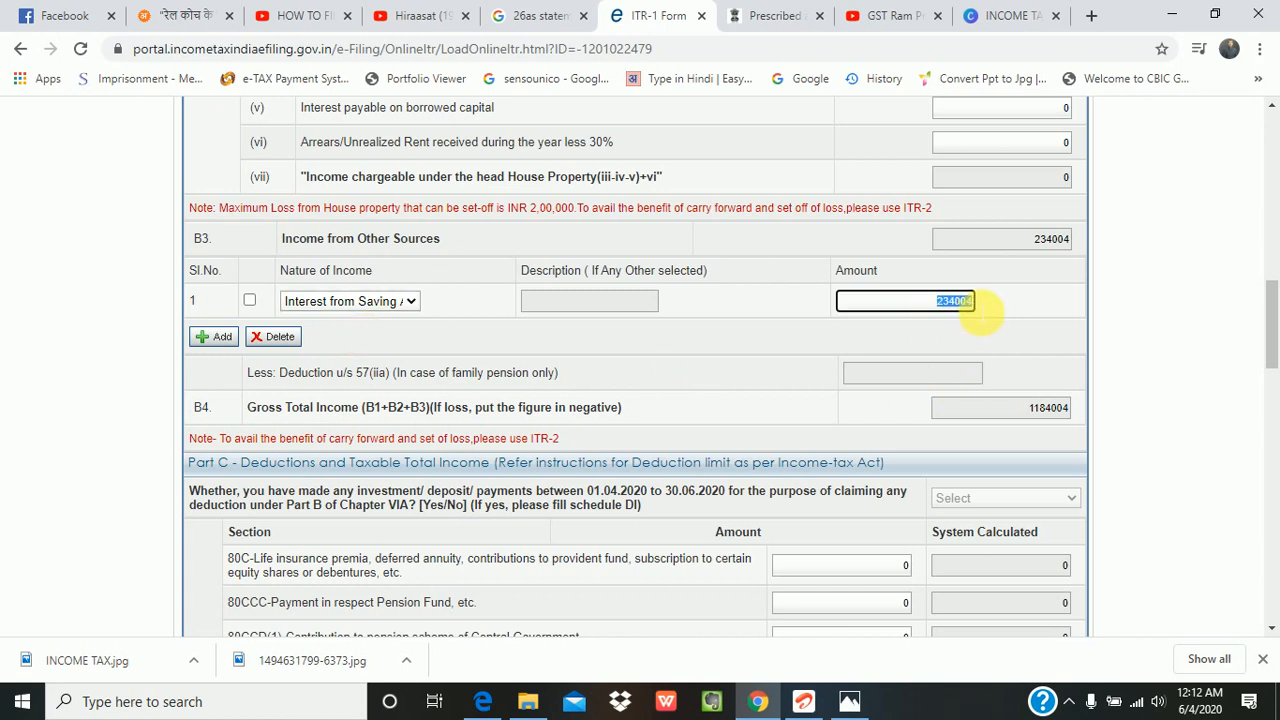
pyautogui.write('12')
pyautogui.click(989, 305)
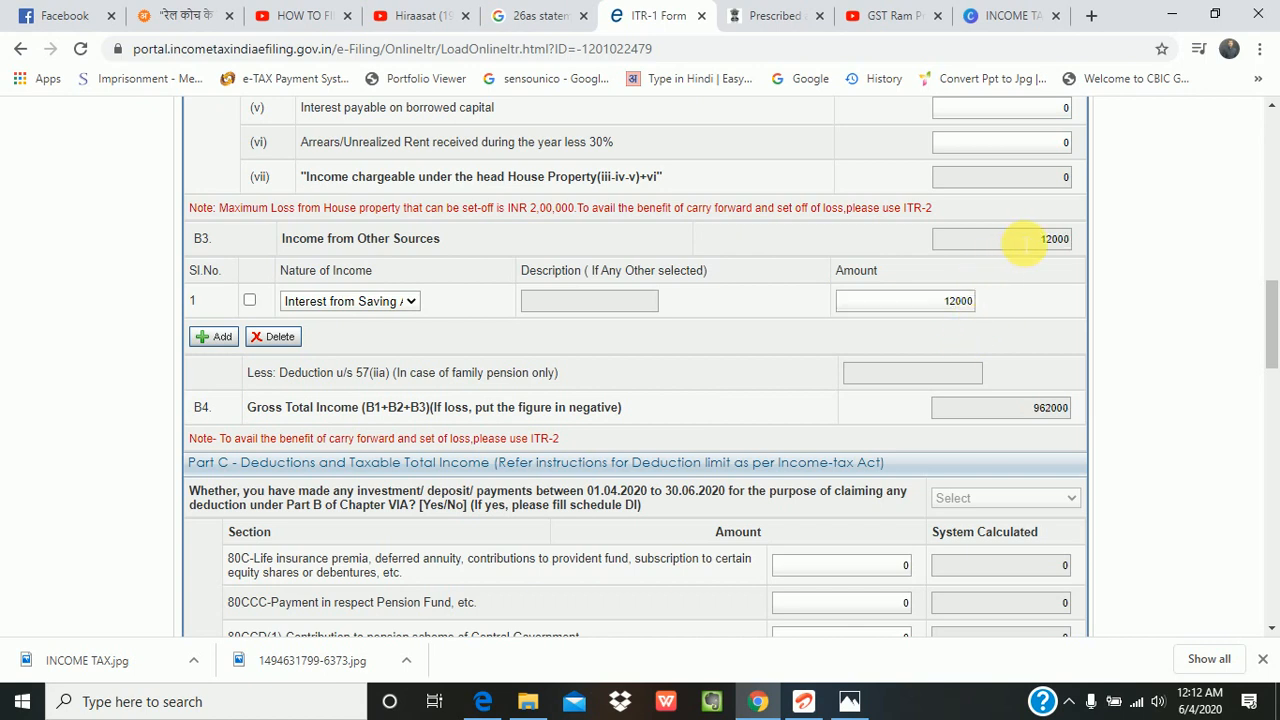
# Examine the Income from Other Sources, income chargeable under Salaries, Gross Total Income and the deduction sections listed in Part C.
pyautogui.scroll(-2, 1025, 240)
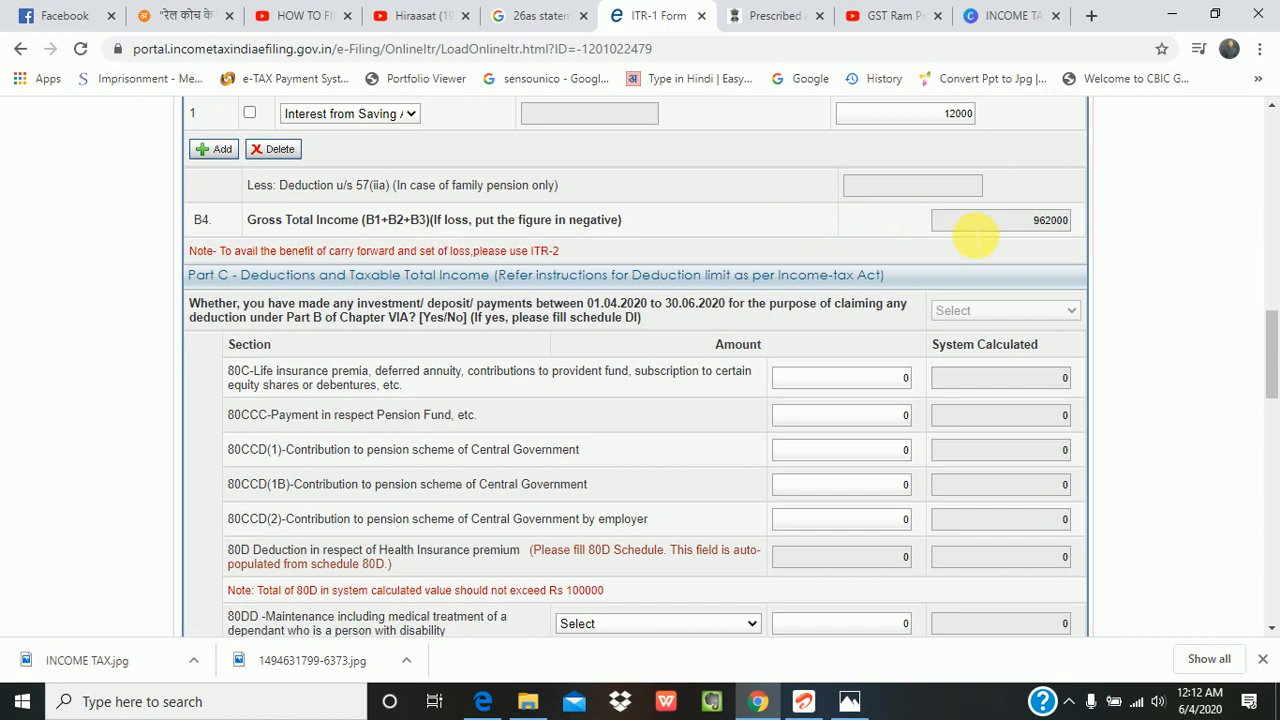
pyautogui.scroll(2, 1033, 240)
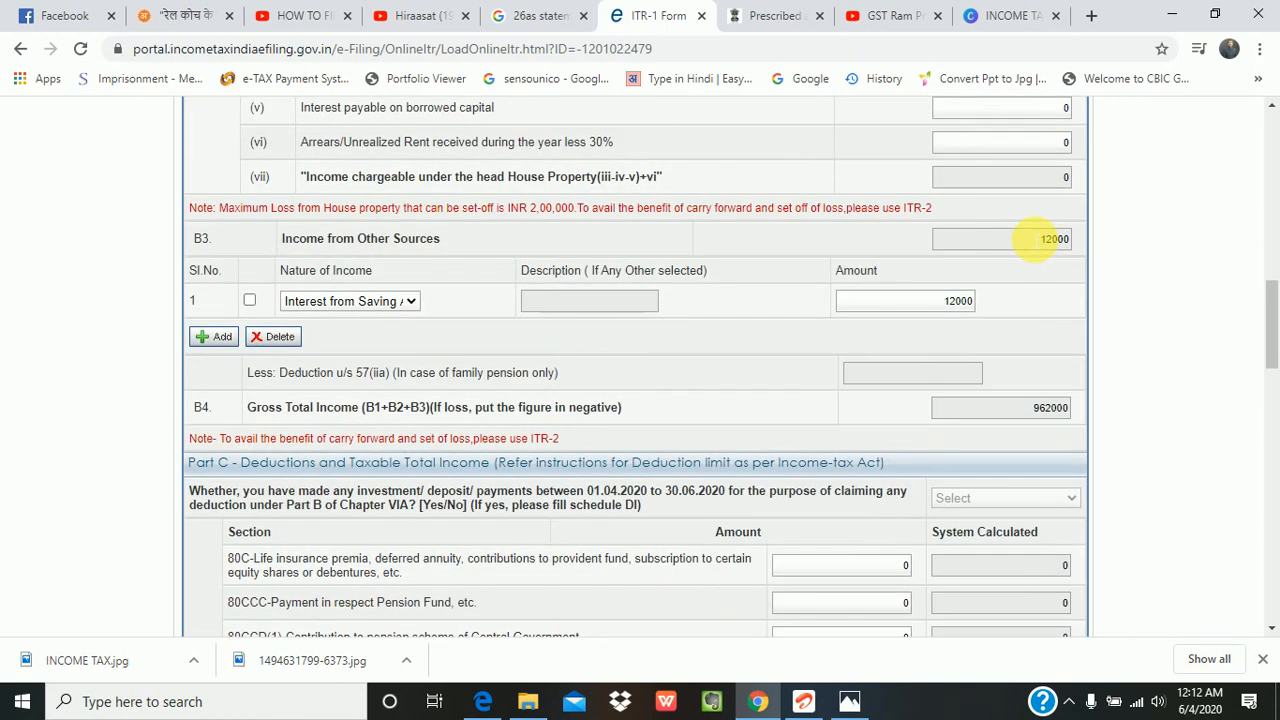
pyautogui.click(1060, 240)
pyautogui.doubleClick(1063, 240)
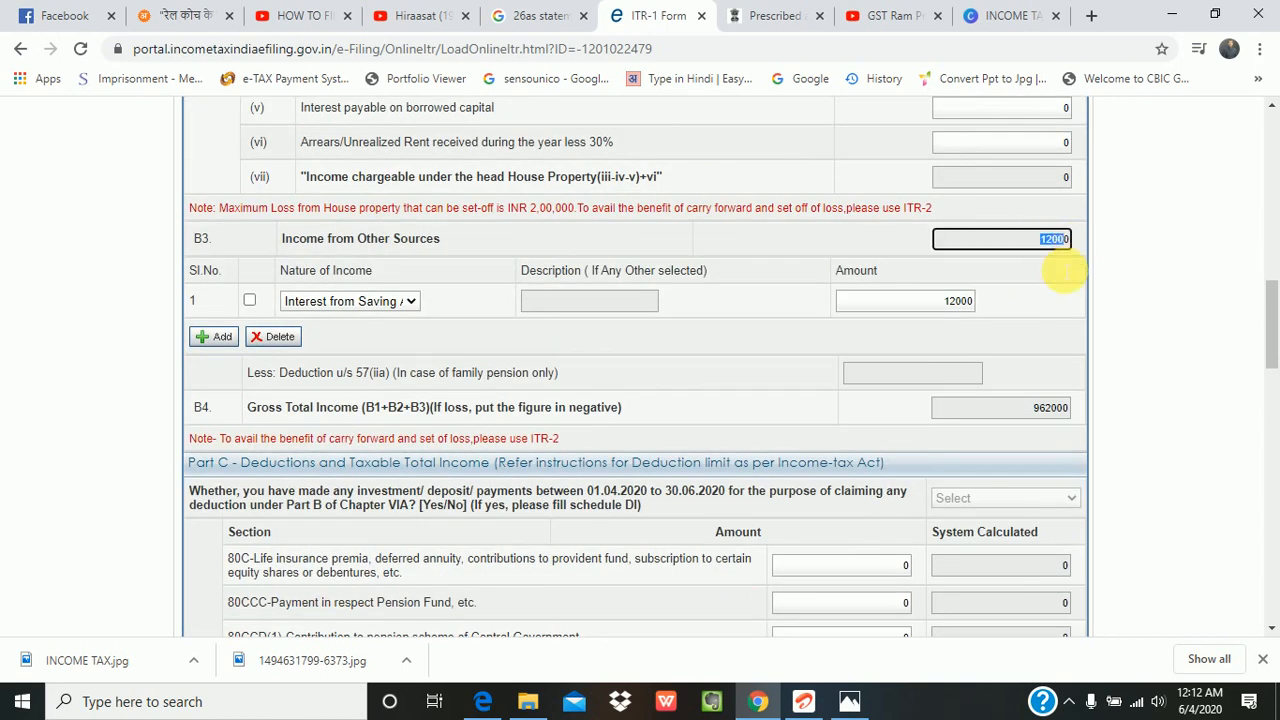
pyautogui.scroll(4, 1058, 282)
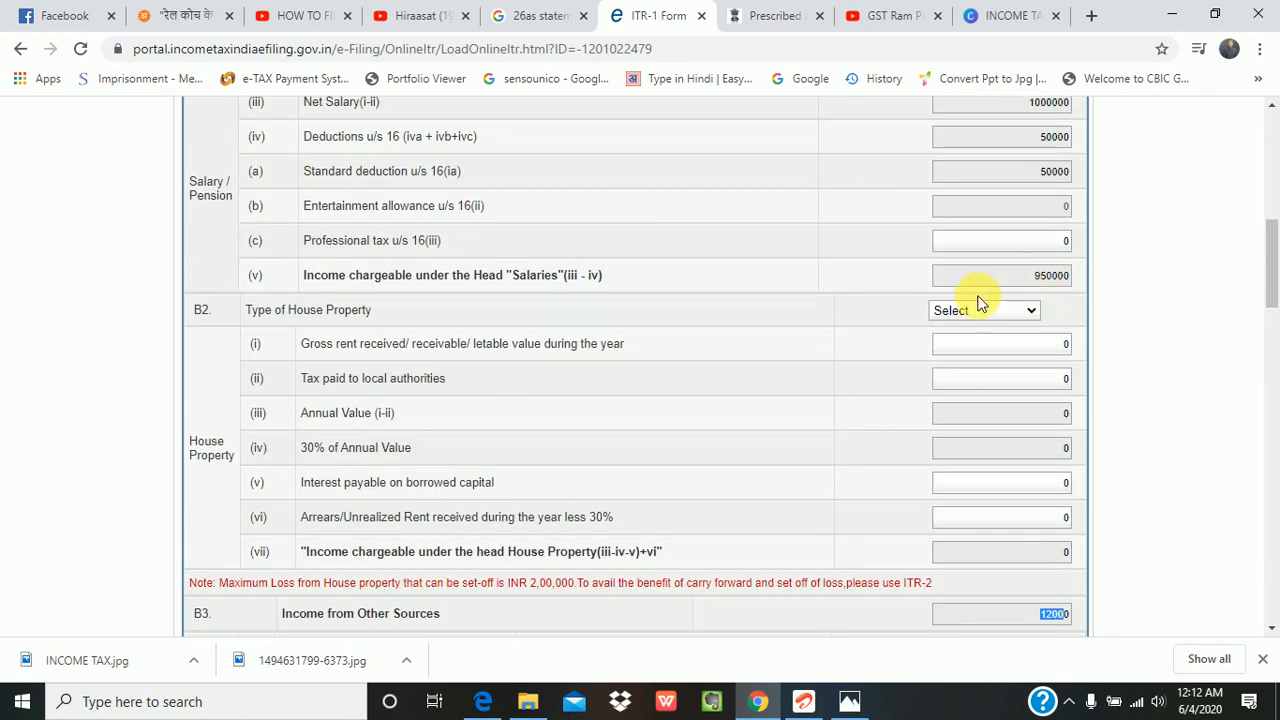
pyautogui.scroll(-6, 954, 317)
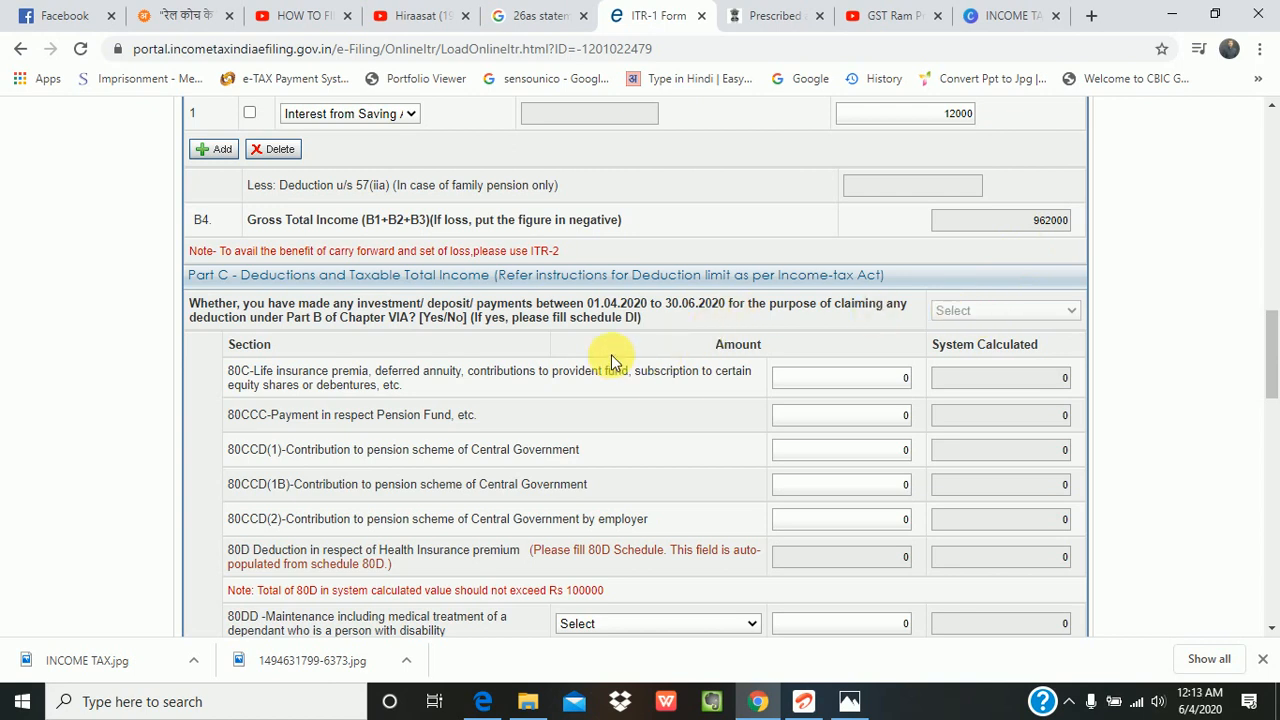
pyautogui.scroll(-1, 612, 358)
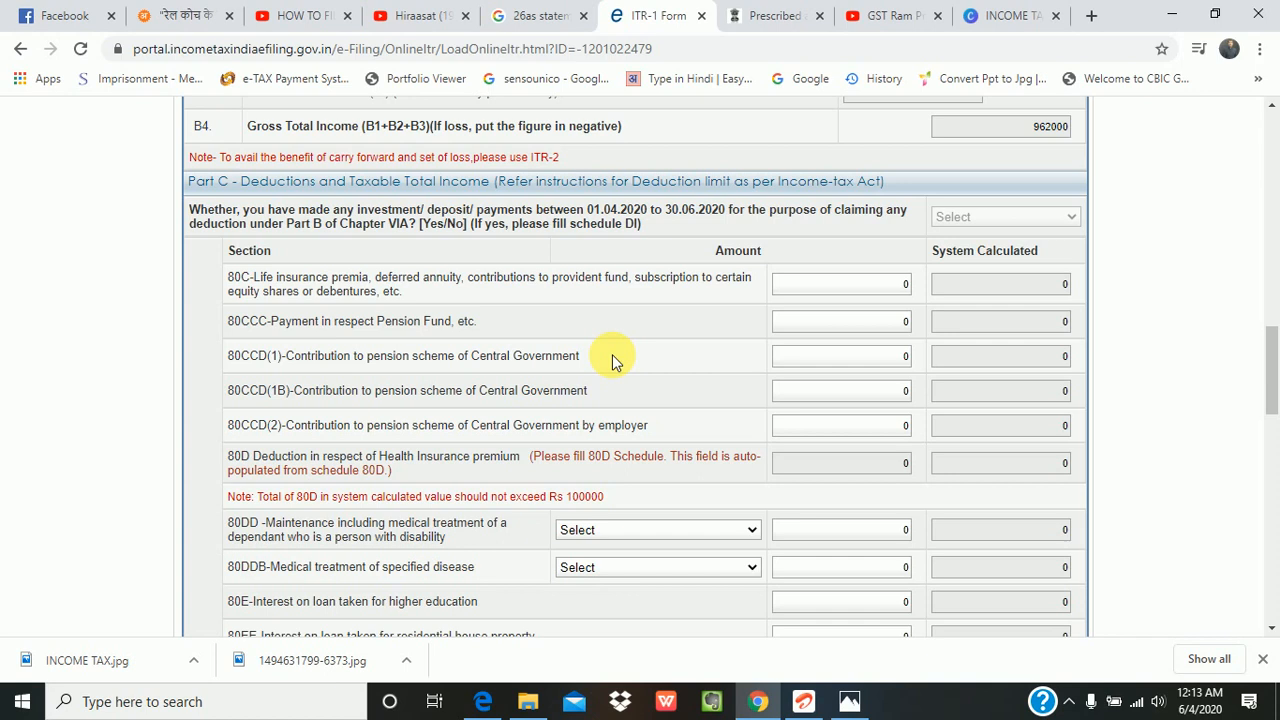
pyautogui.scroll(4, 612, 358)
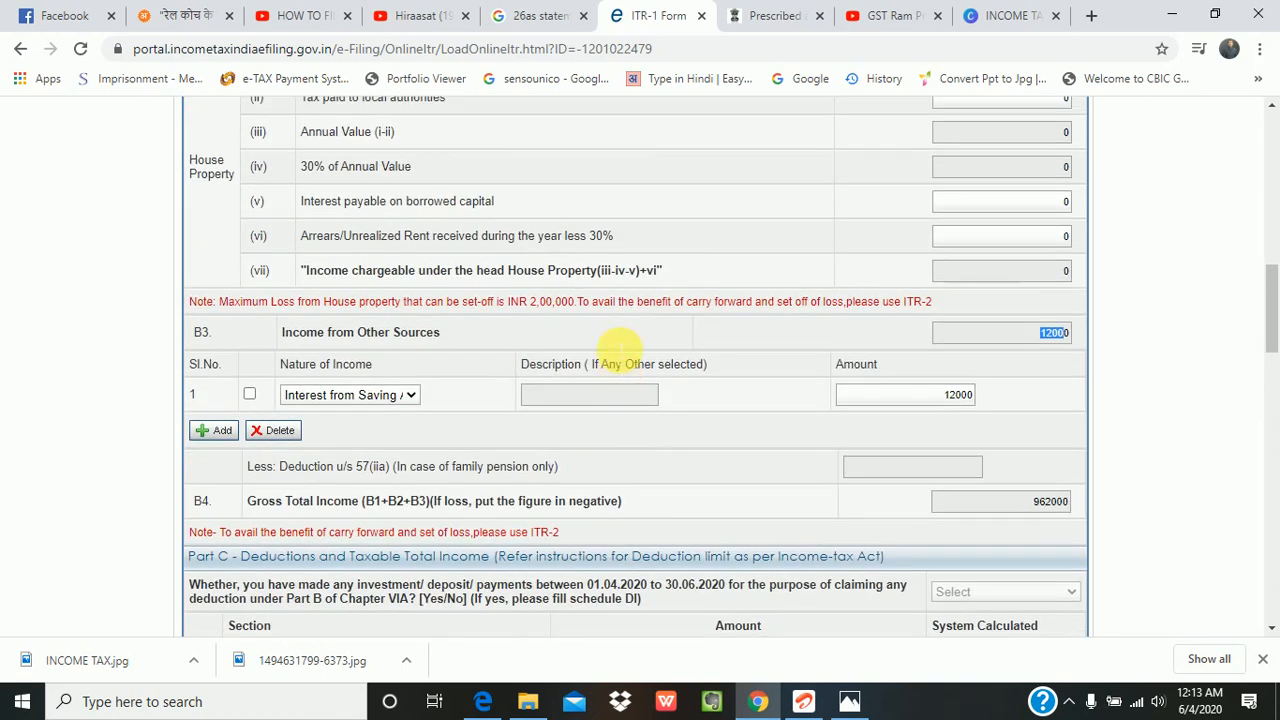
pyautogui.scroll(-1, 491, 459)
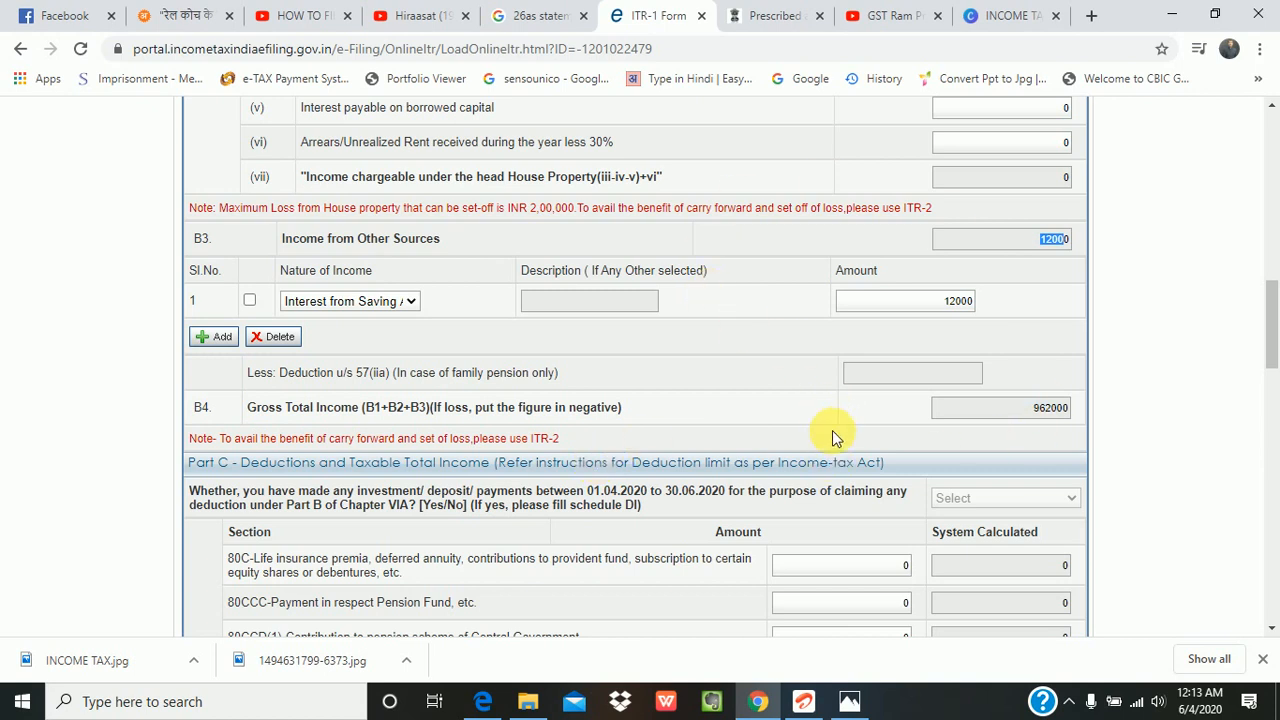
pyautogui.scroll(-1, 837, 437)
pyautogui.scroll(-1, 837, 435)
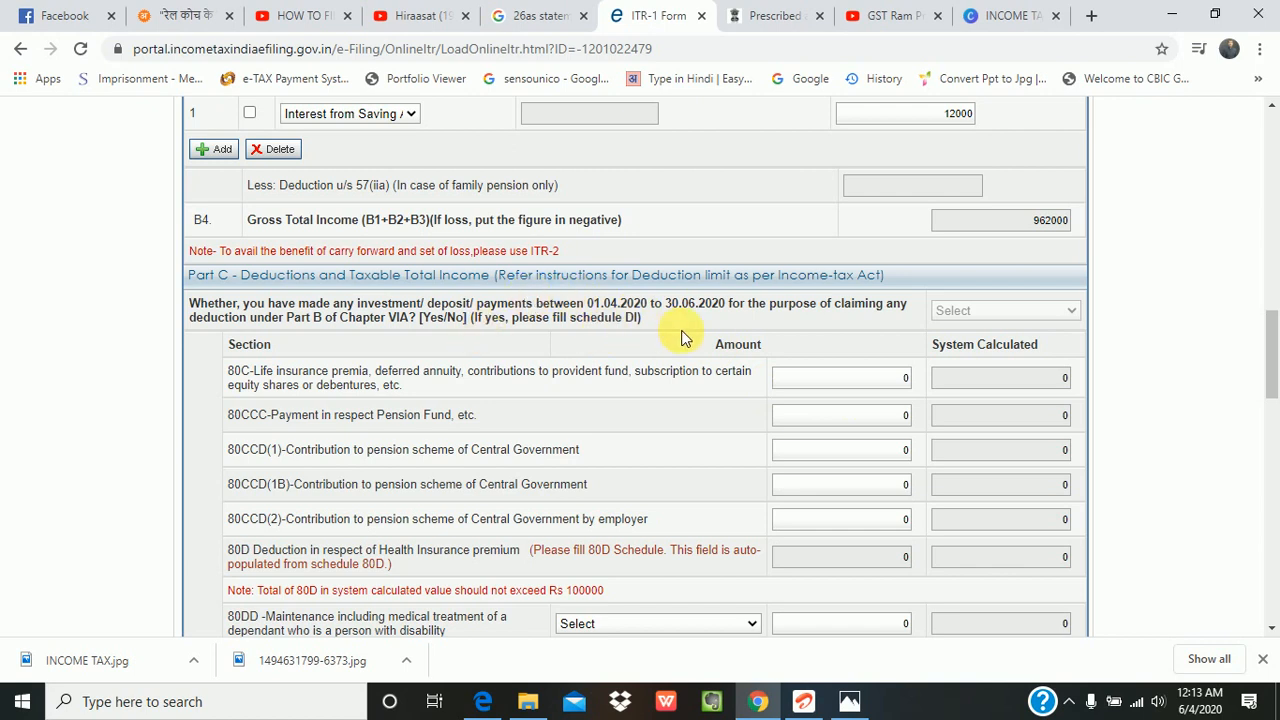
pyautogui.scroll(-1, 680, 334)
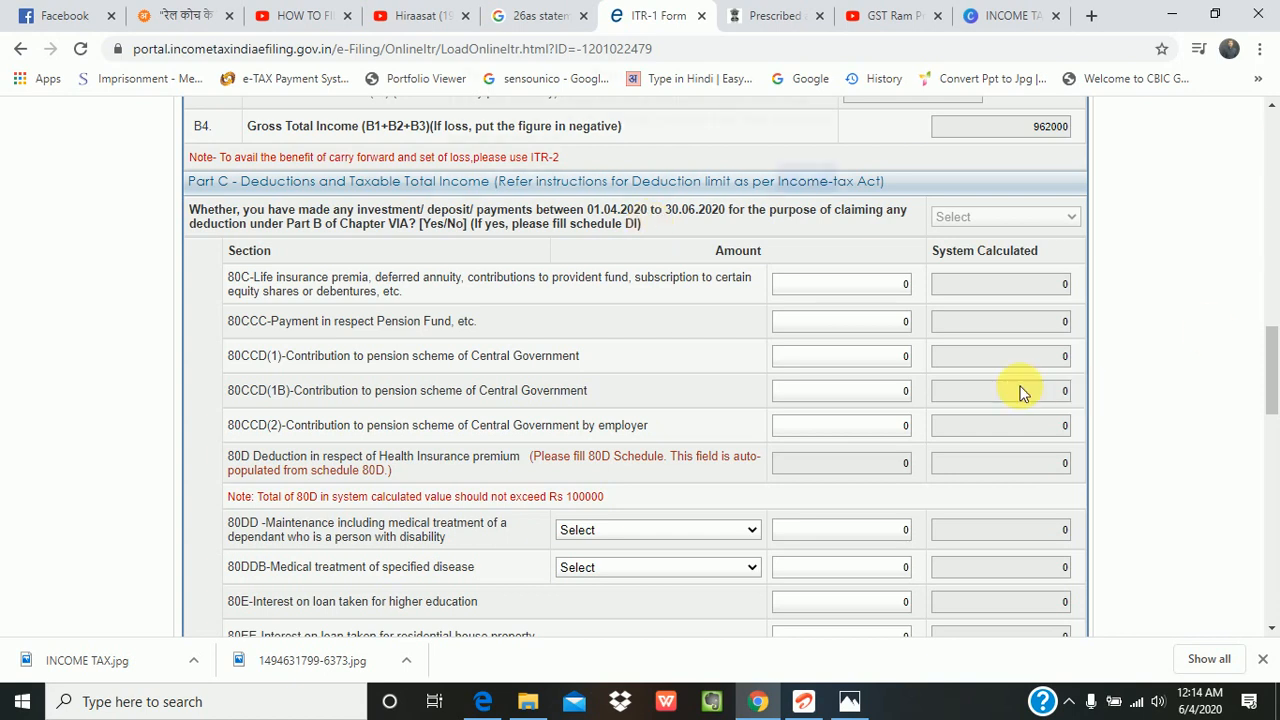
pyautogui.click(829, 190)
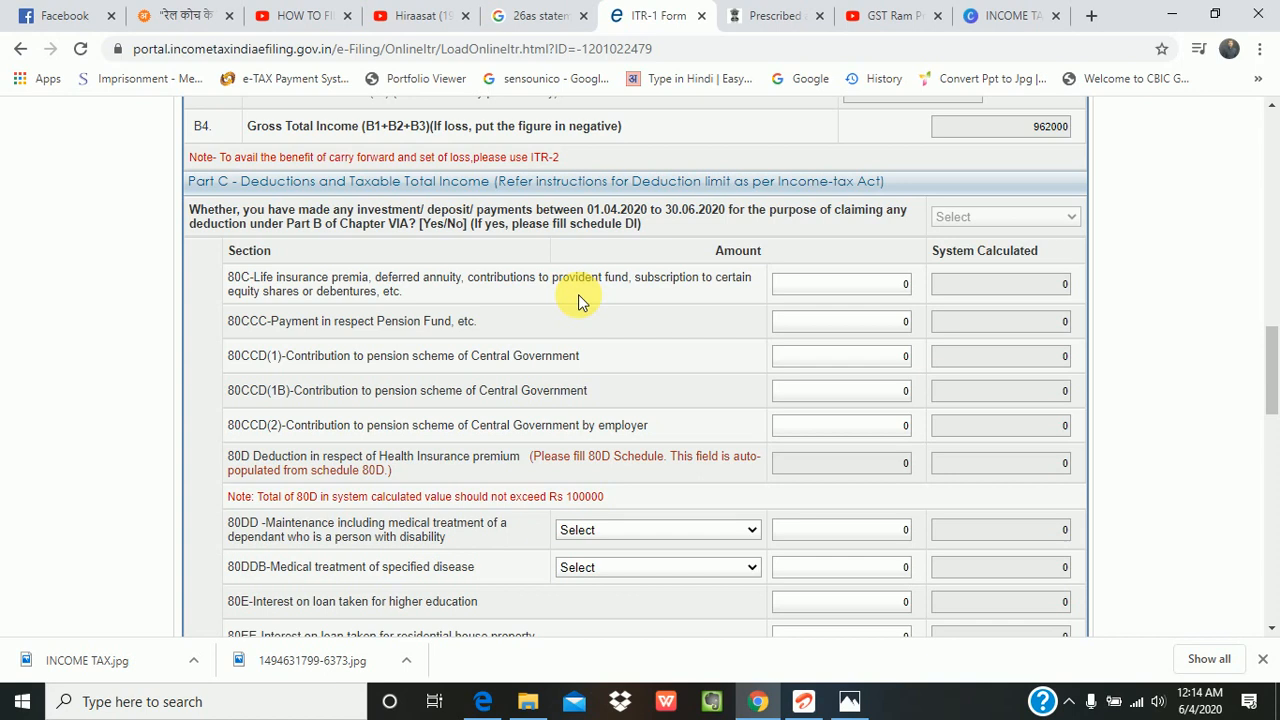
# Enter 150000 as the 80C deduction amount in Part C.
pyautogui.click(849, 287)
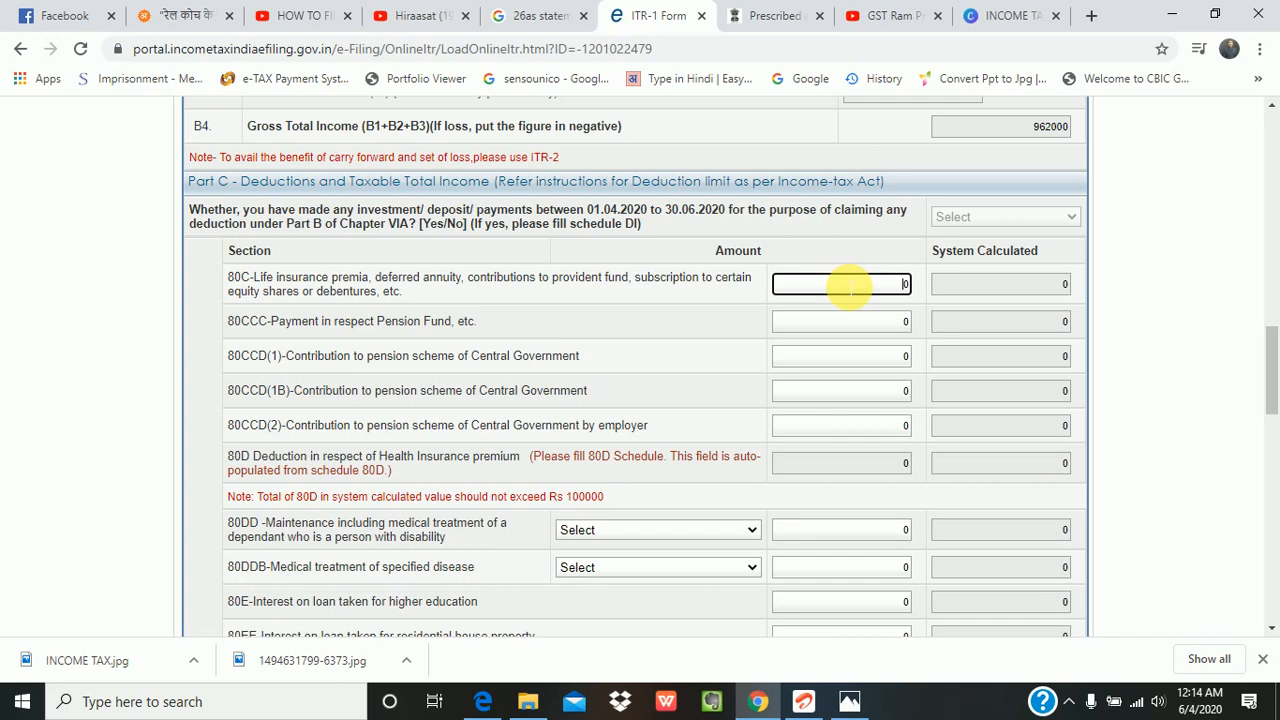
pyautogui.write('150000')
pyautogui.click(865, 251)
# Try 200000 as the 80C amount to check the system-calculated deduction limit.
pyautogui.click(877, 284)
pyautogui.doubleClick(885, 284)
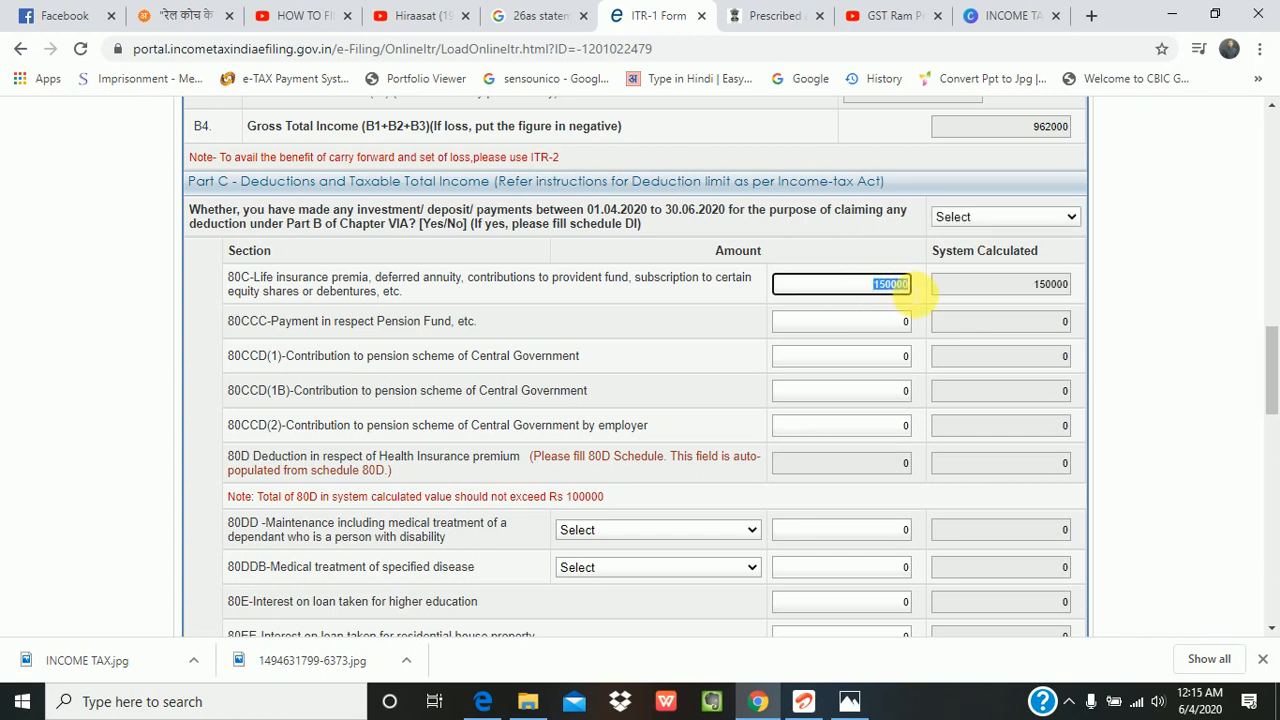
pyautogui.write('200000')
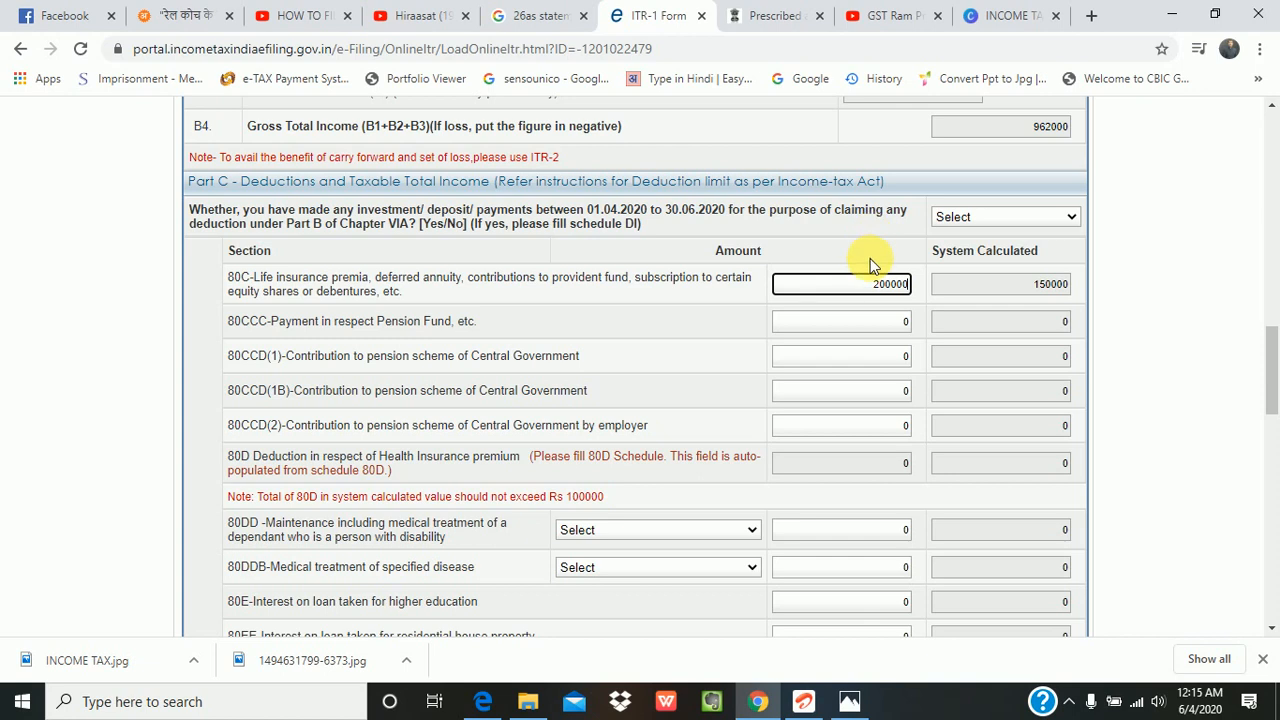
pyautogui.click(818, 306)
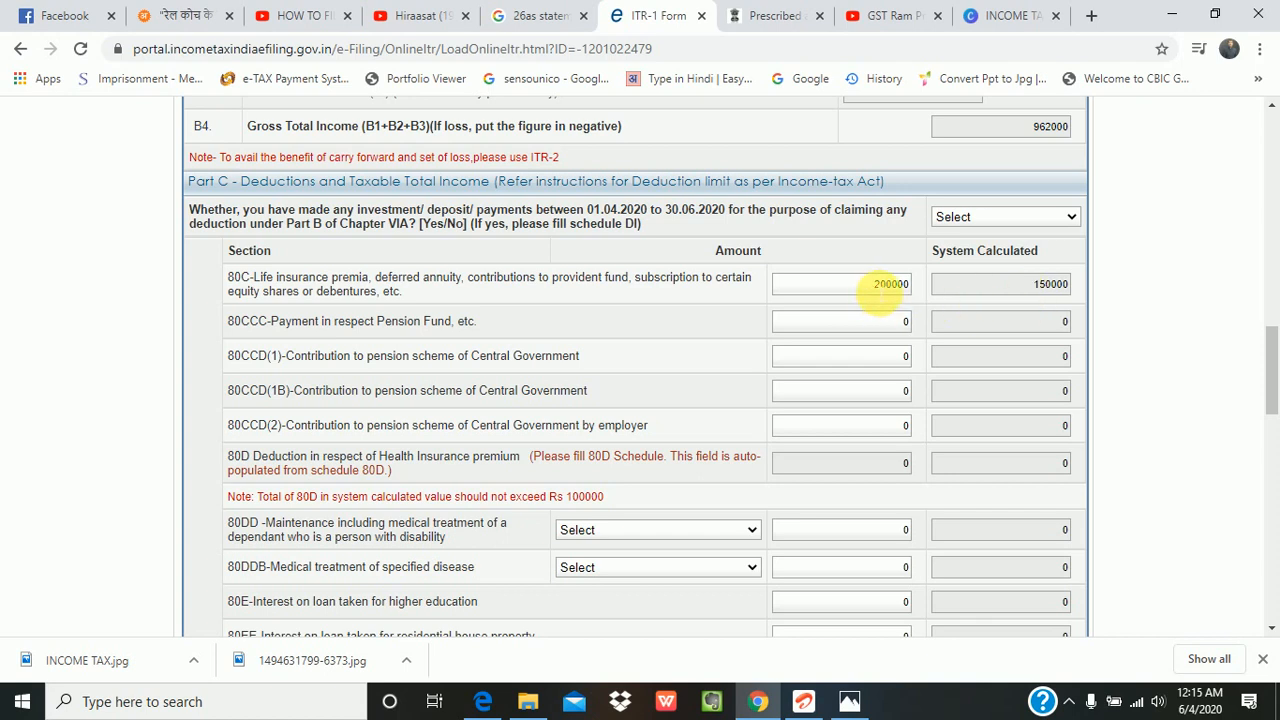
# Reset the 80C deduction amount in Part C to 150000.
pyautogui.doubleClick(906, 289)
pyautogui.click(906, 290)
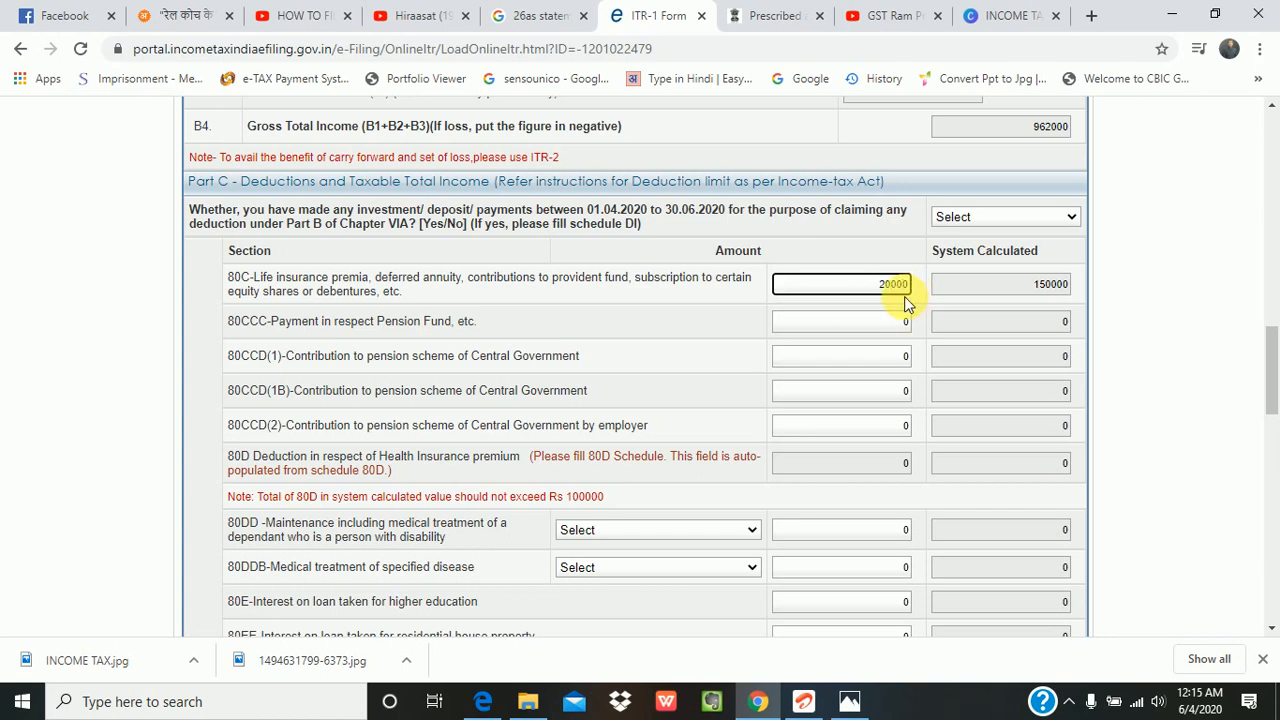
pyautogui.click(755, 317)
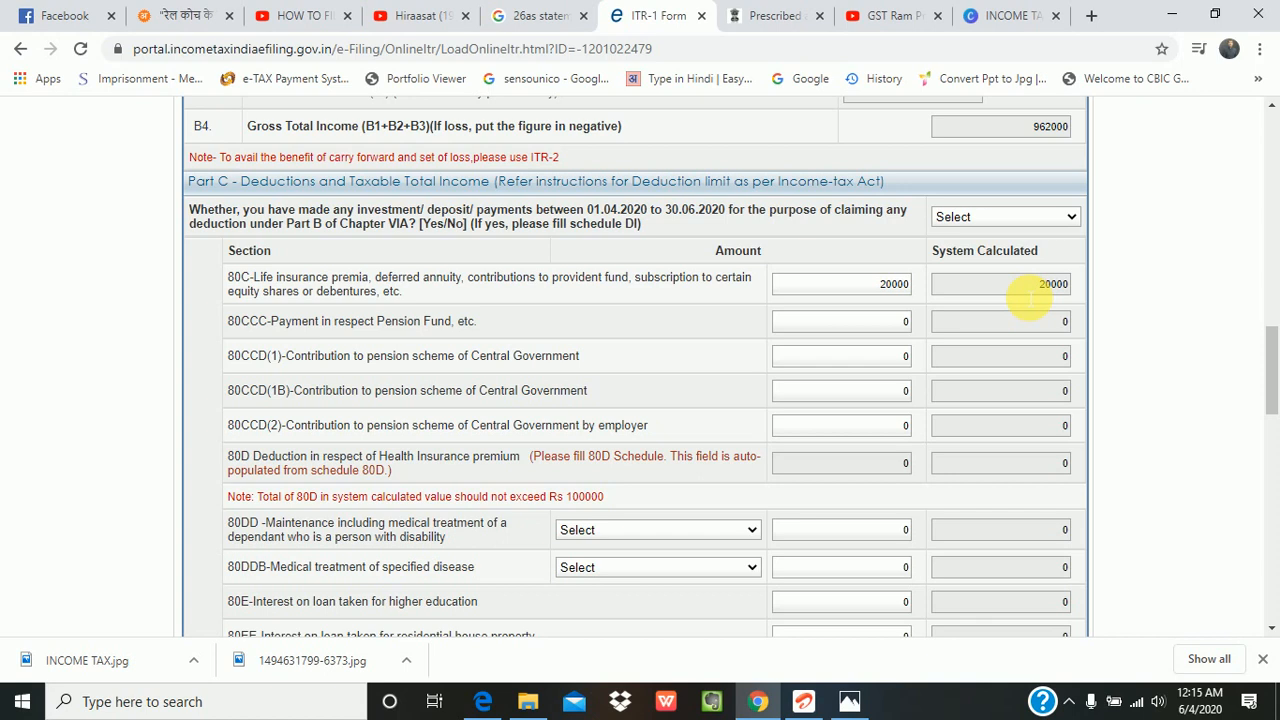
pyautogui.click(893, 285)
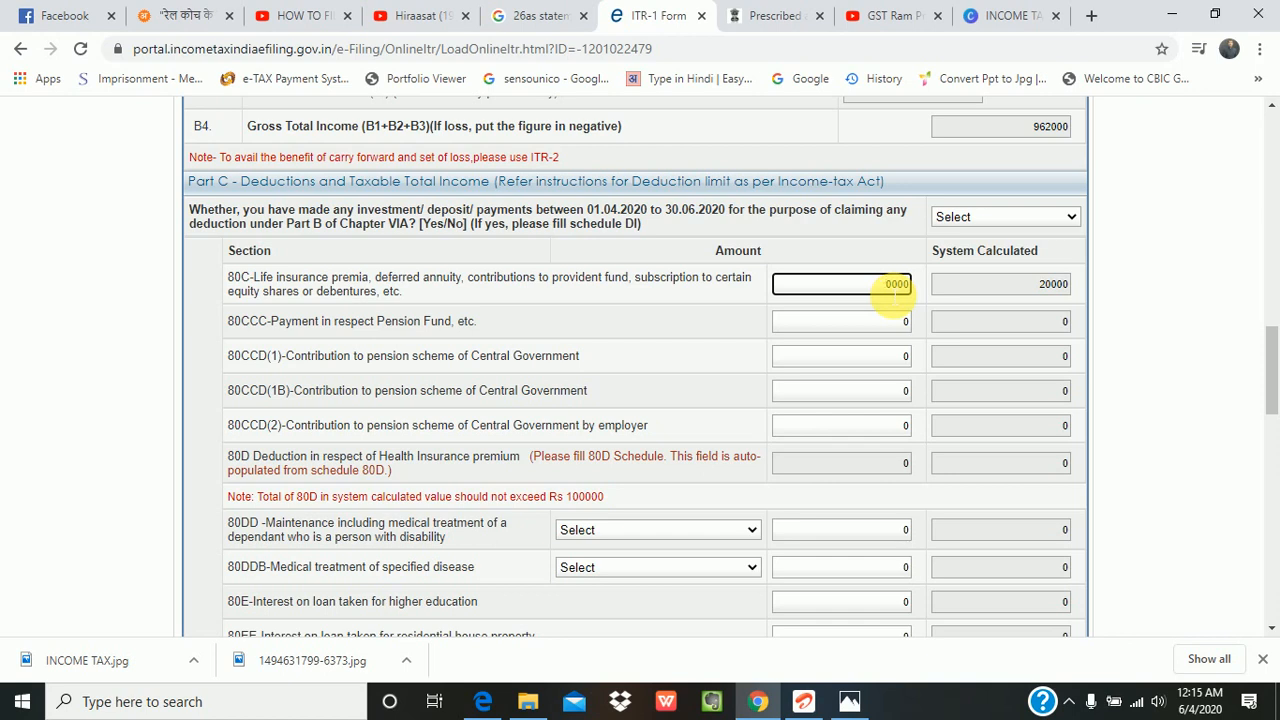
pyautogui.write('150')
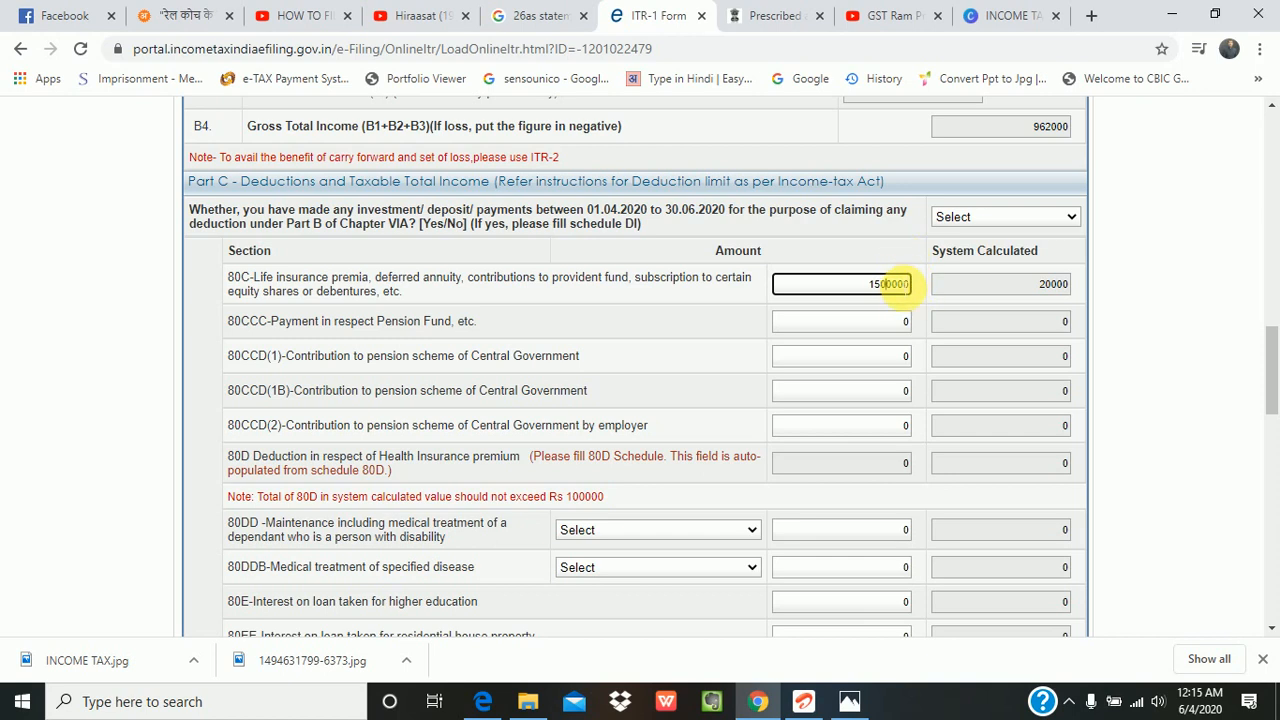
pyautogui.press('BackSpace')
pyautogui.click(994, 280)
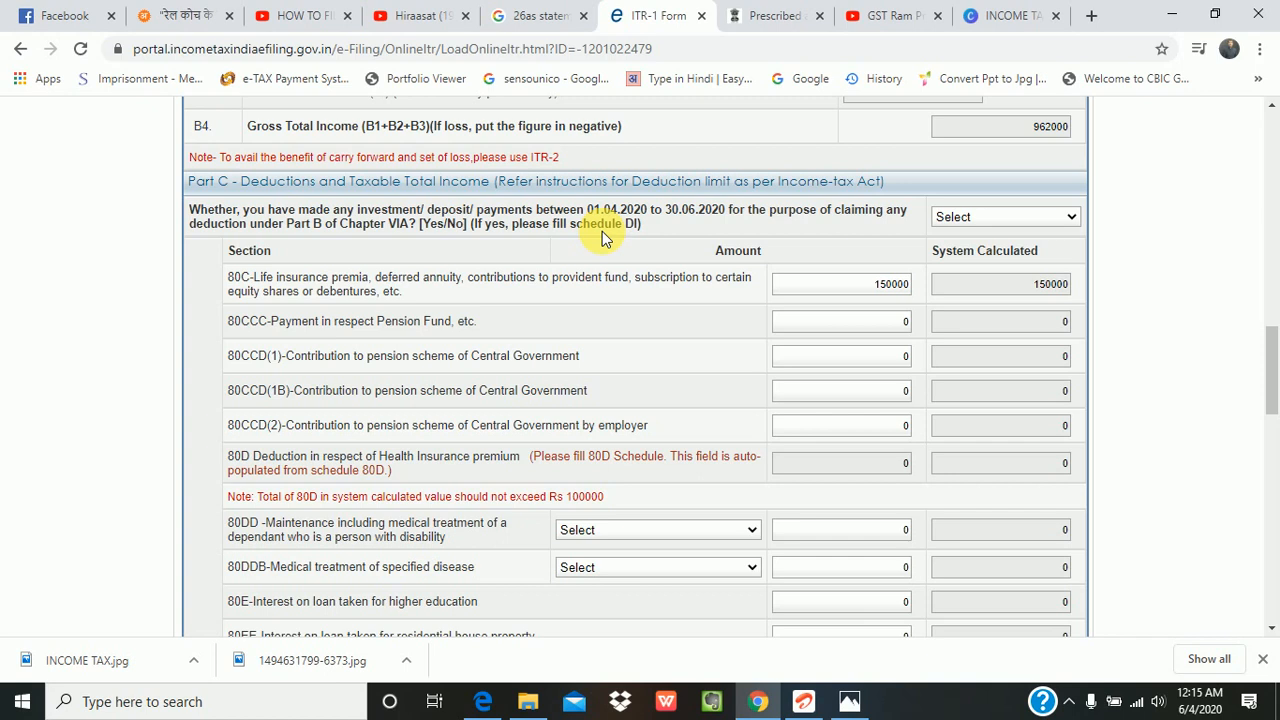
# Answer YES to whether investments, deposits or payments were made between 01.04.2020 and 30.06.2020 for claiming Chapter VIA deductions.
pyautogui.click(998, 219)
pyautogui.click(981, 248)
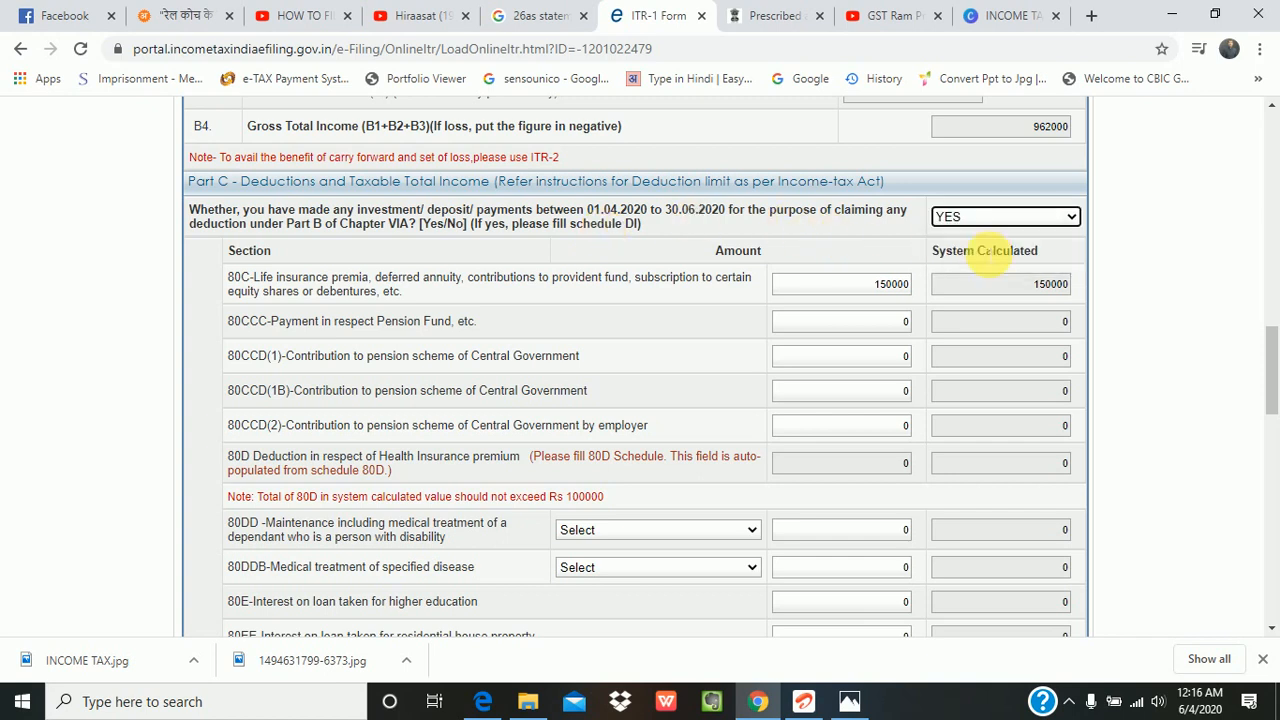
pyautogui.click(873, 281)
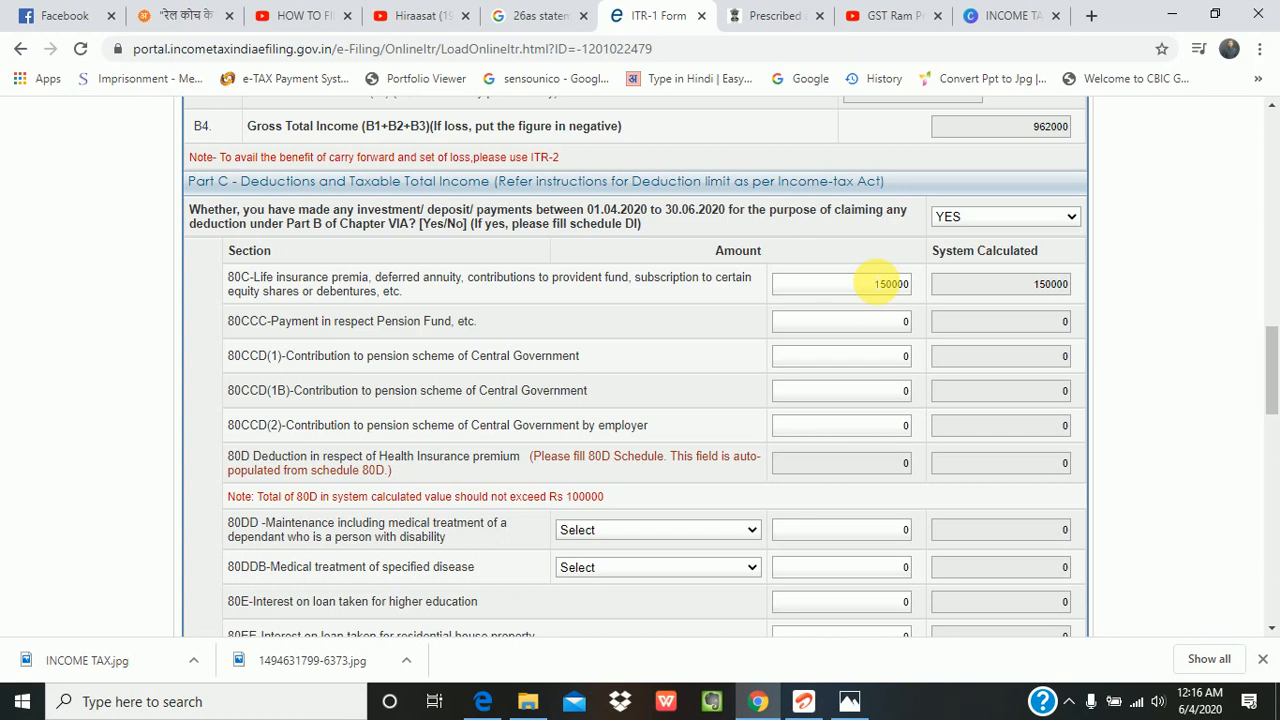
pyautogui.click(867, 288)
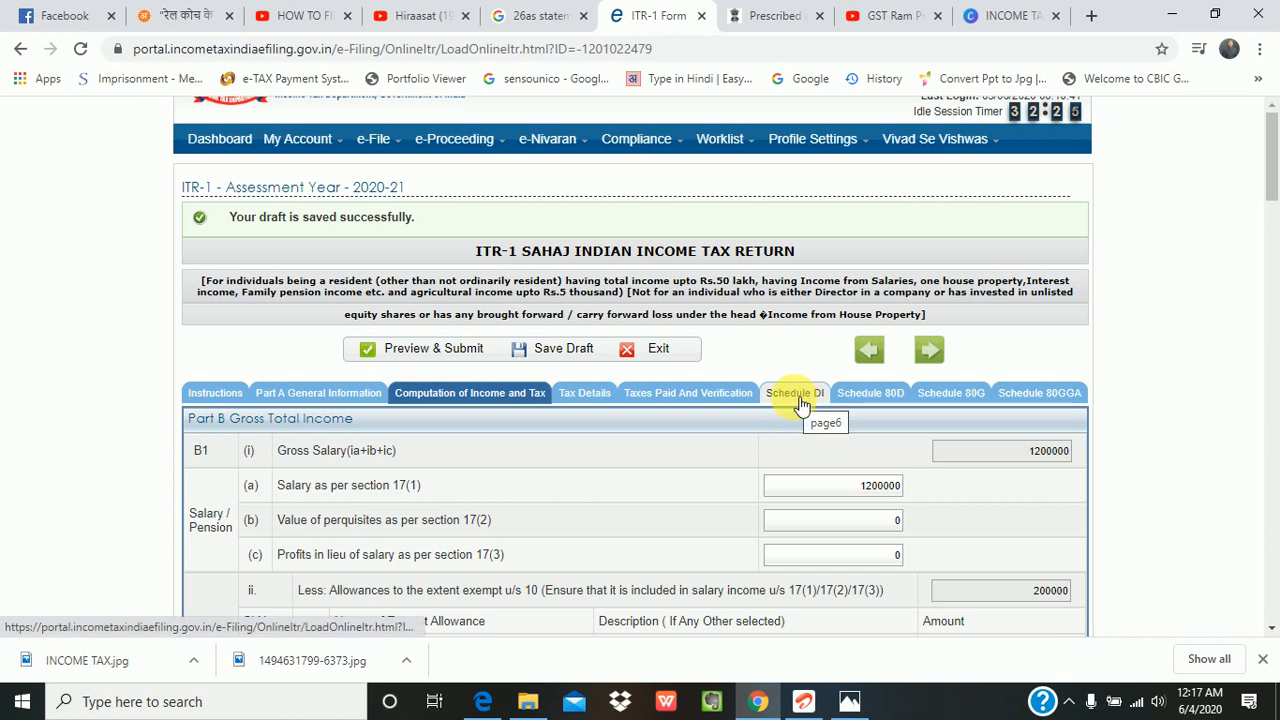
# Open Schedule DI and examine the eligible 80C deduction and the column for investments made between 01.04.2020 and 30.06.2020.
pyautogui.click(808, 400)
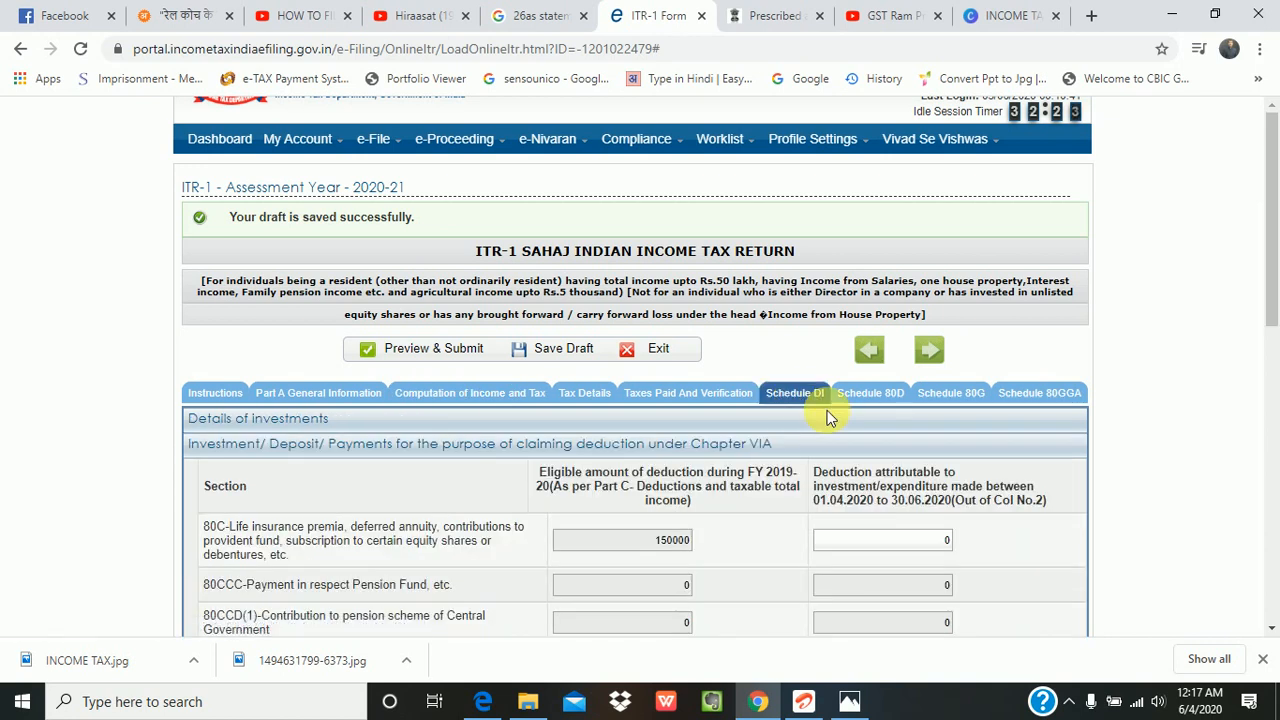
pyautogui.scroll(-2, 820, 405)
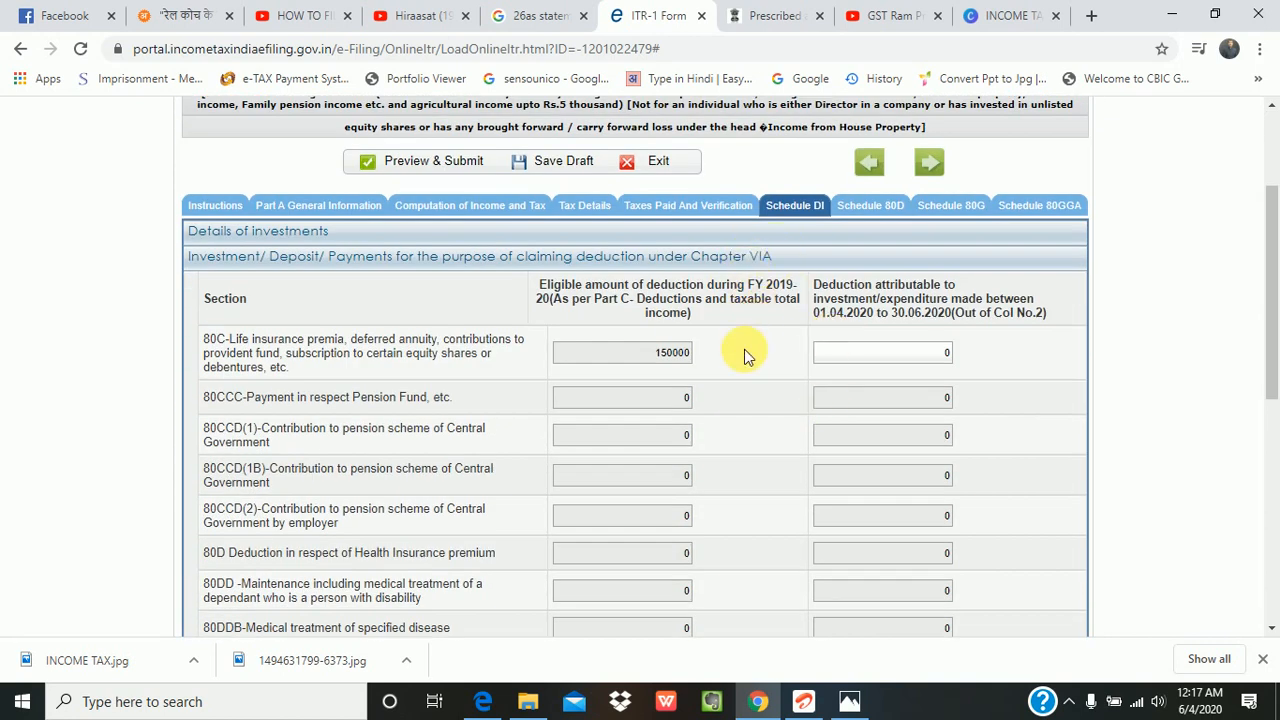
pyautogui.scroll(-2, 744, 349)
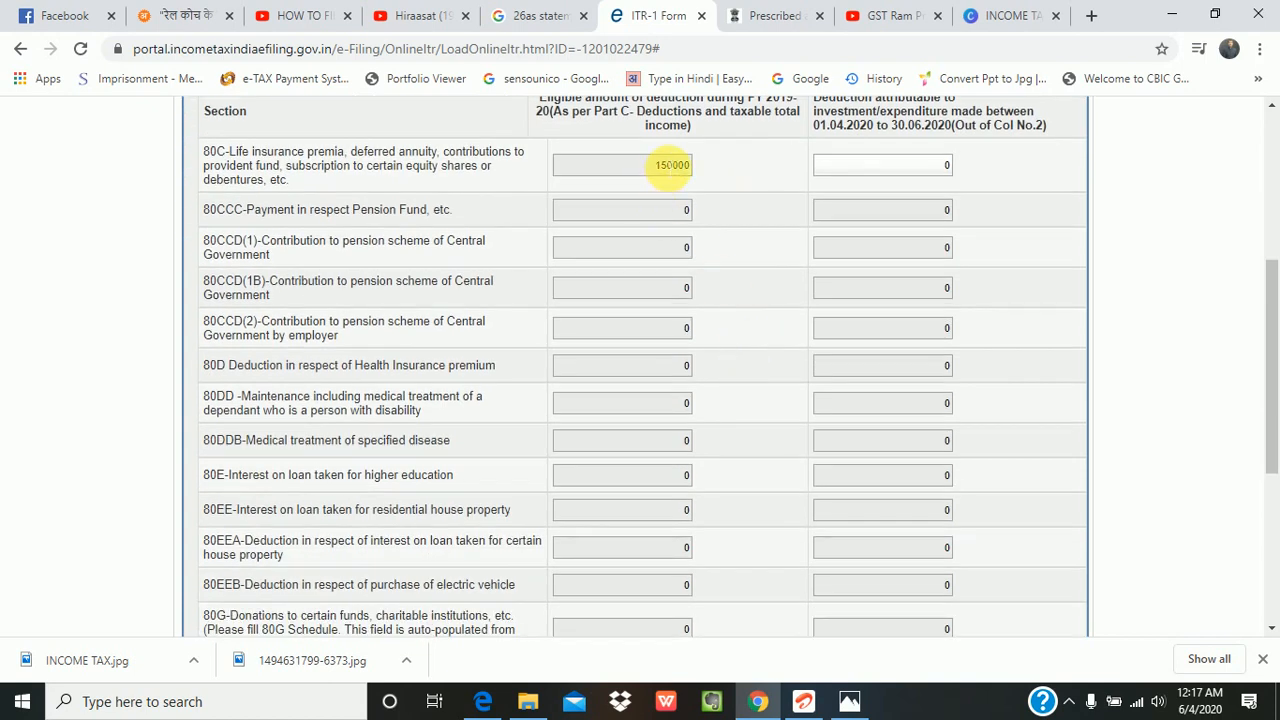
pyautogui.click(645, 175)
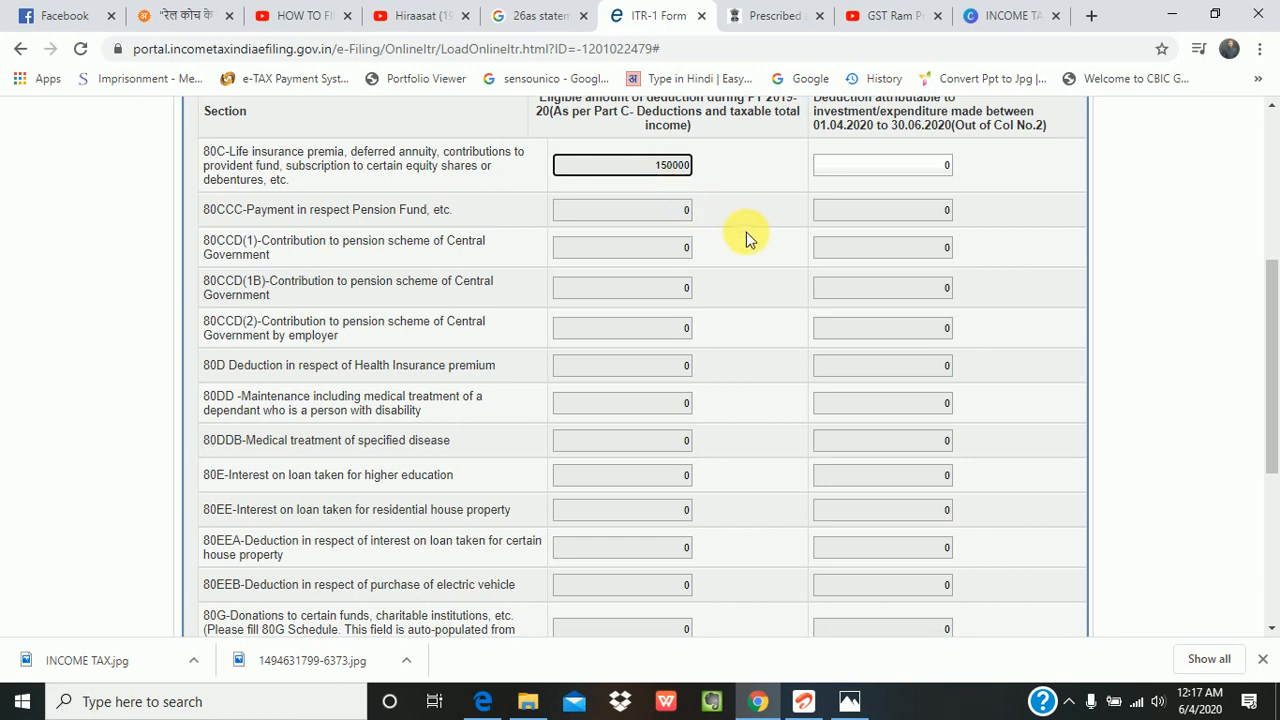
pyautogui.scroll(1, 740, 230)
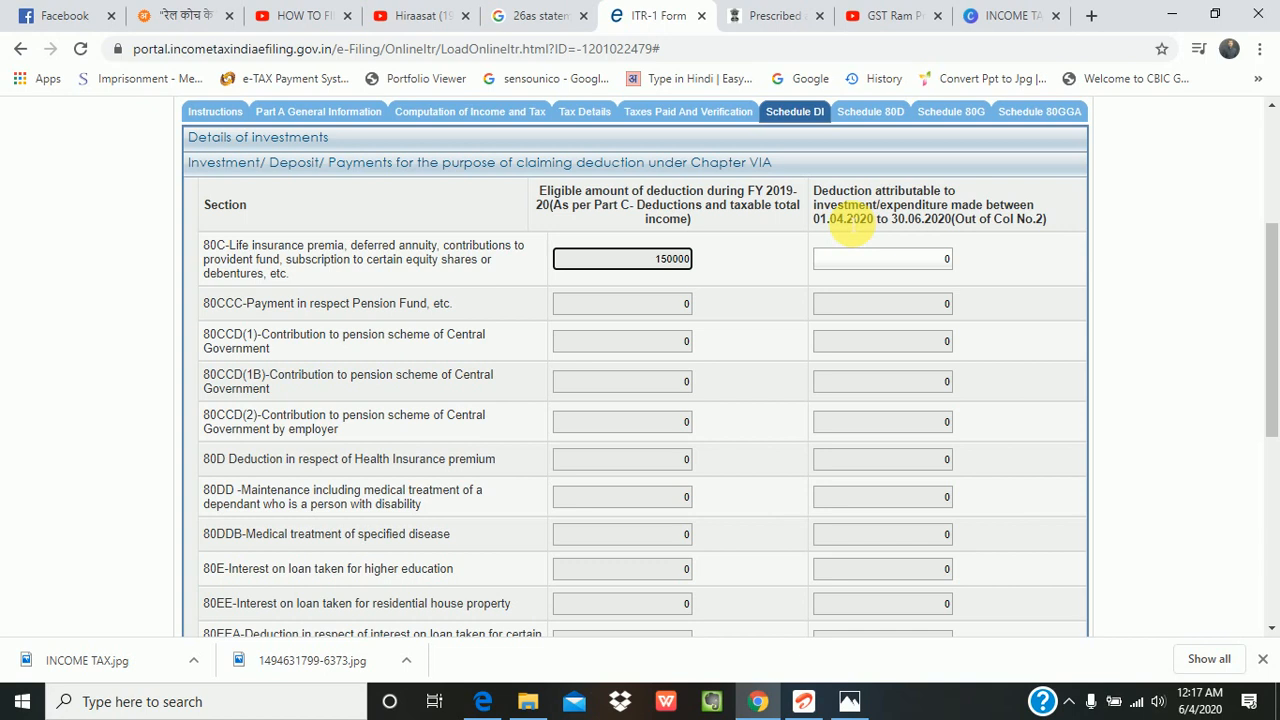
# Try 50000 as the 80C deduction attributable to investments made between 01.04.2020 and 30.06.2020 in Schedule DI.
pyautogui.click(858, 261)
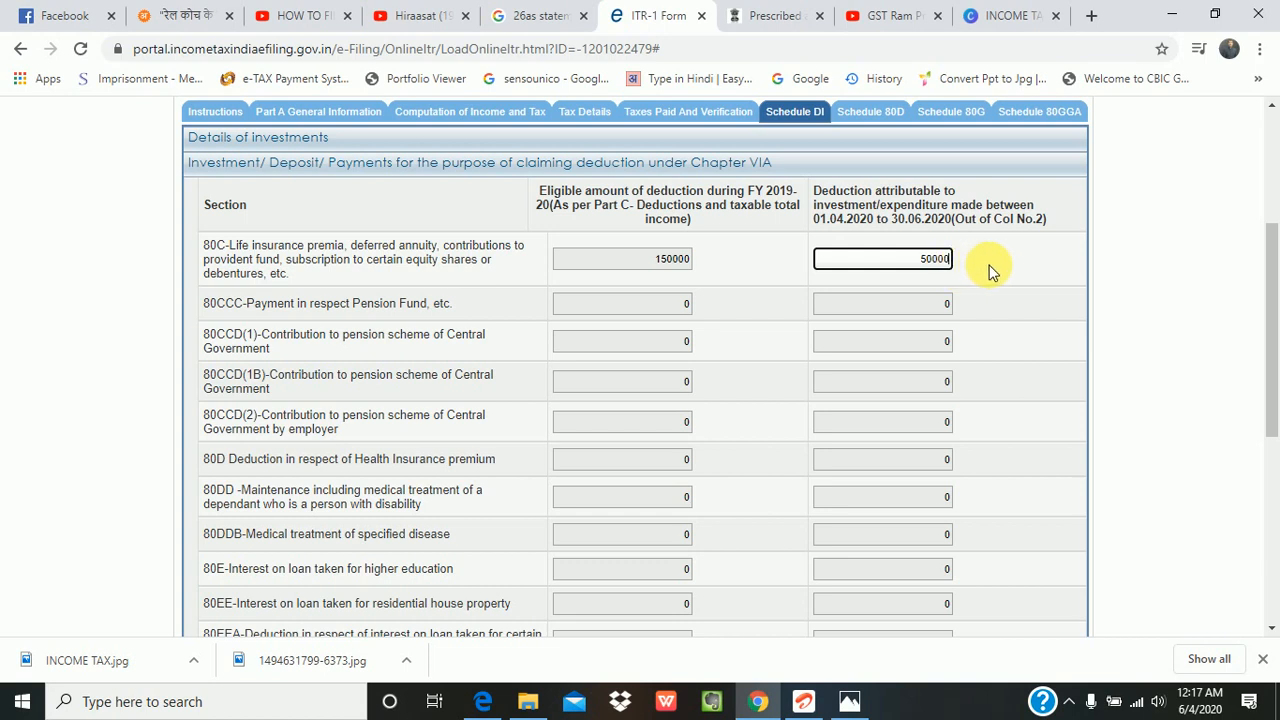
pyautogui.click(776, 277)
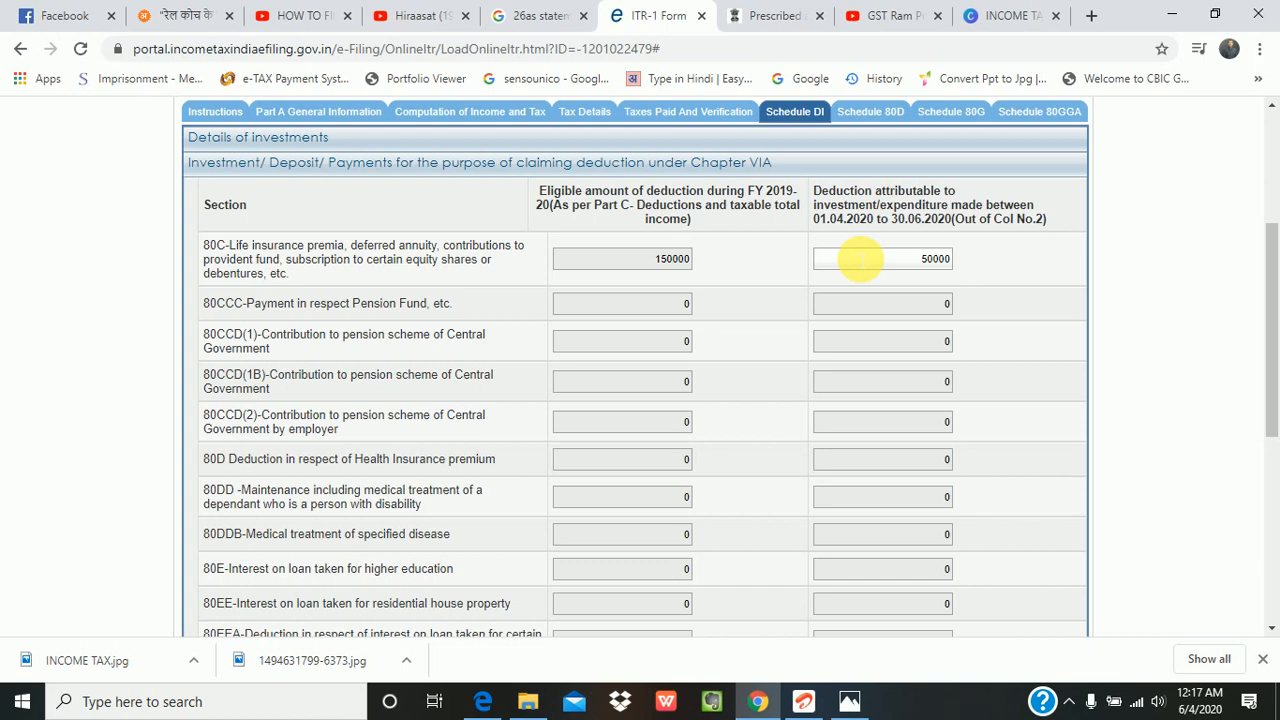
# Reset the 80C deduction attributable to the 01.04.2020 to 30.06.2020 period to 0 and check the Schedule DI totals.
pyautogui.press('Tab')
pyautogui.write('0')
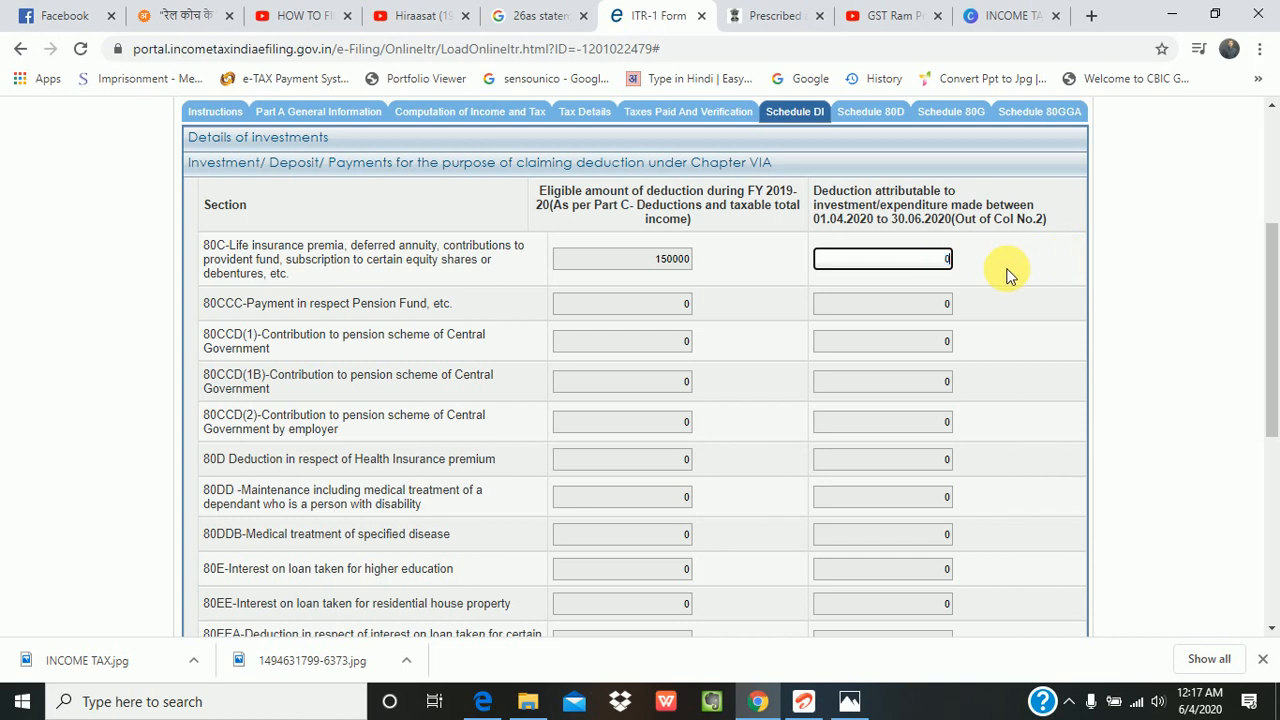
pyautogui.click(1007, 275)
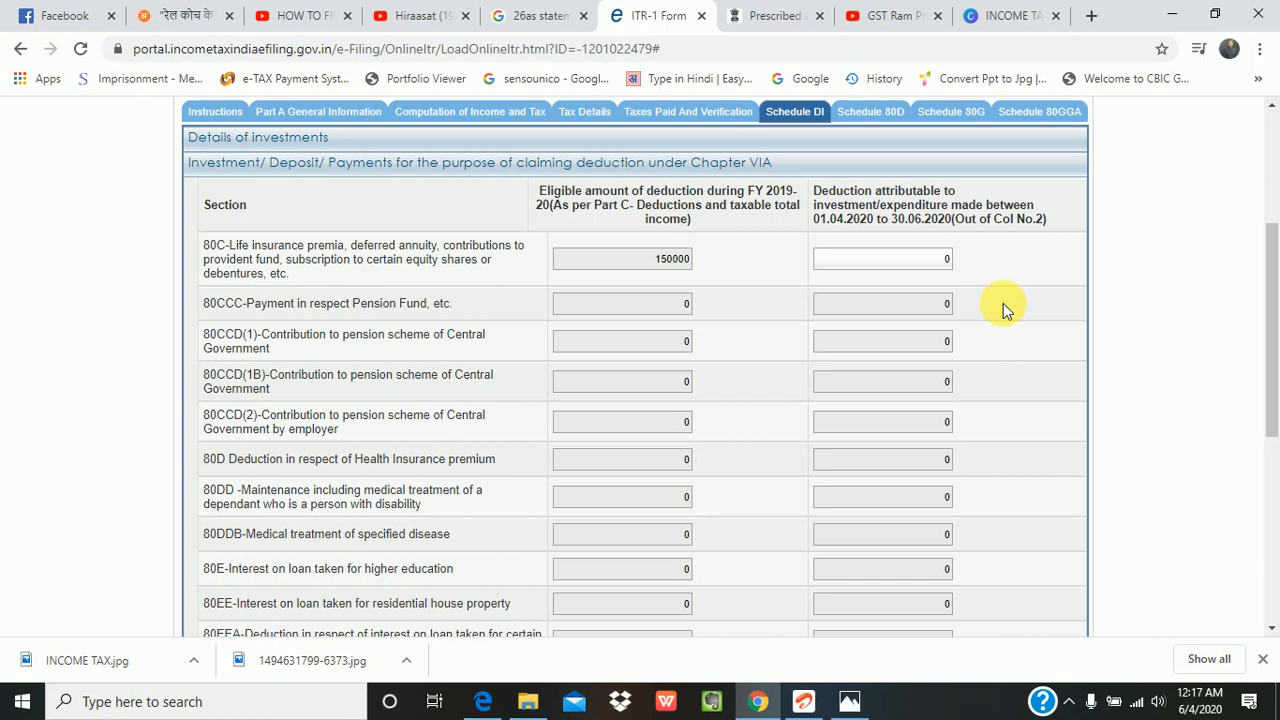
pyautogui.scroll(-4, 743, 313)
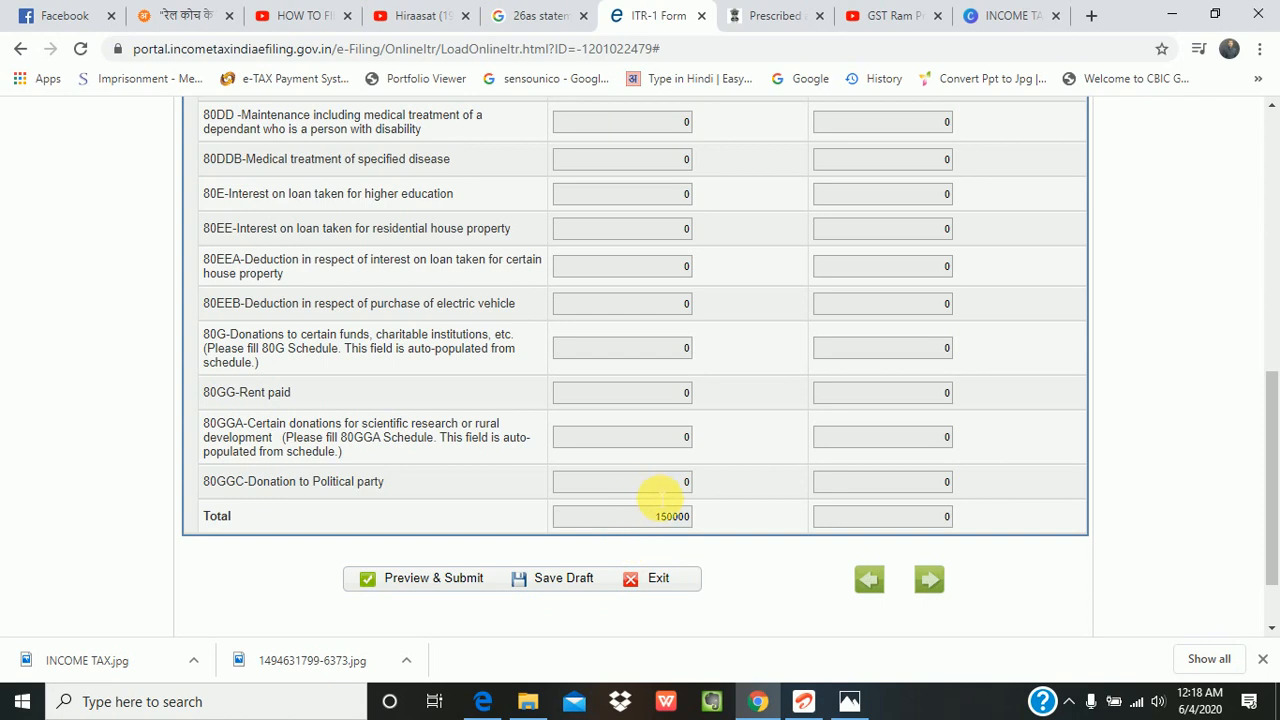
pyautogui.scroll(7, 664, 498)
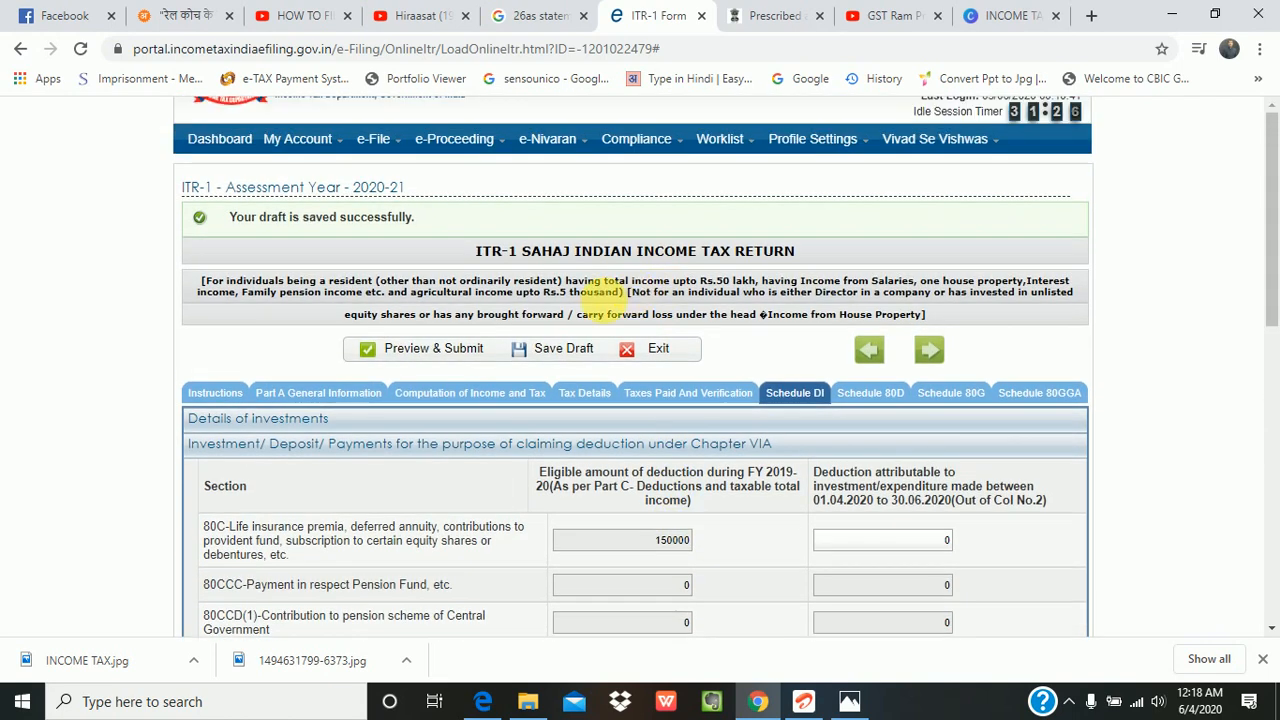
# Return to Computation of Income and Tax and save the draft of the return.
pyautogui.click(434, 395)
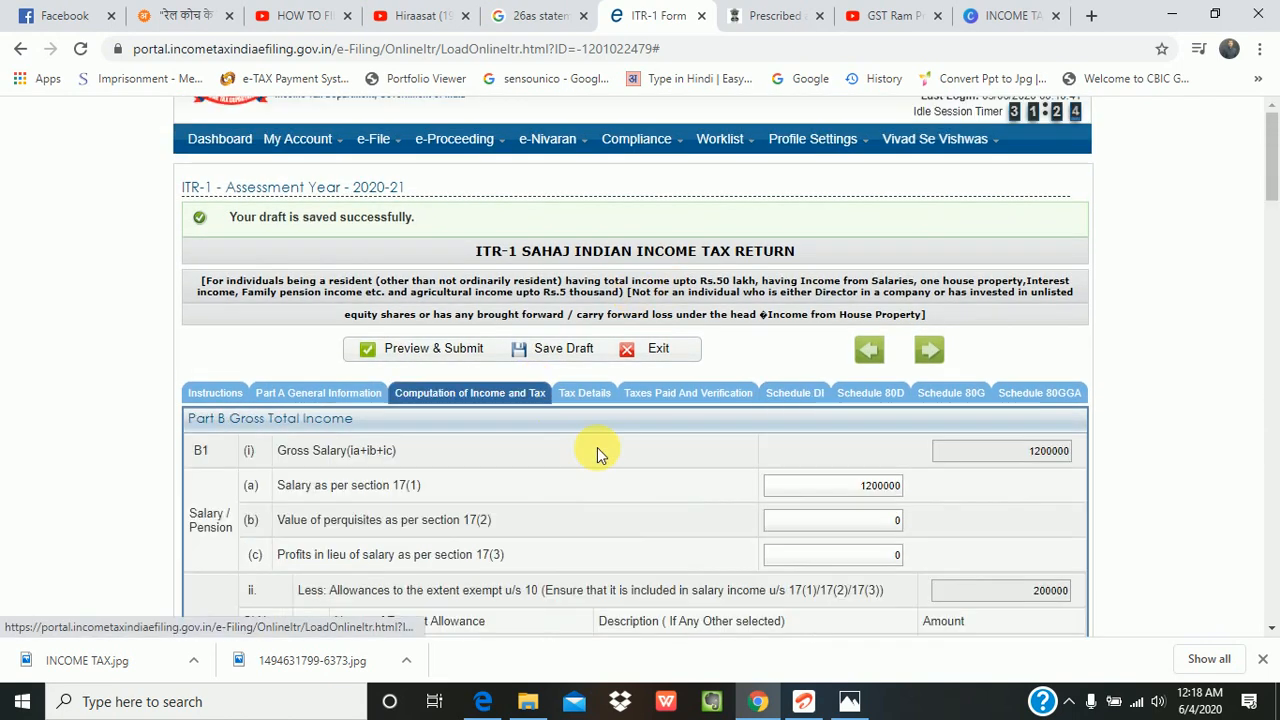
pyautogui.click(585, 348)
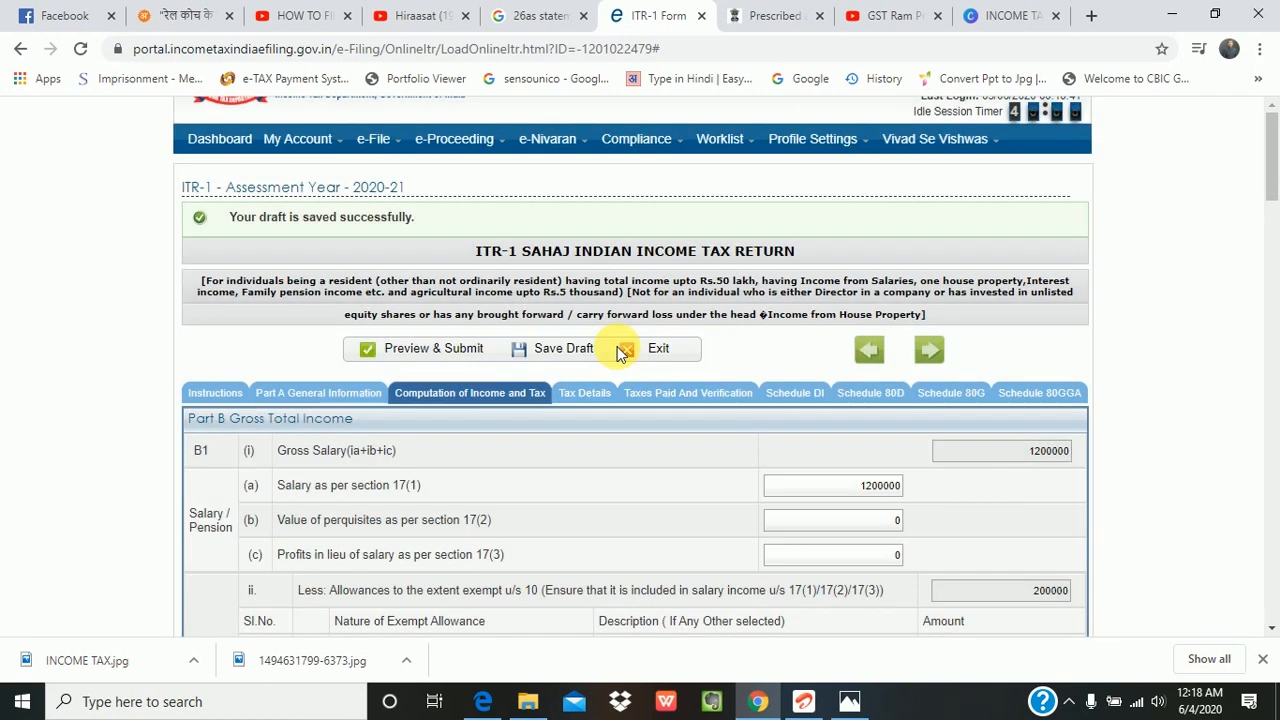
# Review the salary, house property and other sources entries under Part B Gross Total Income.
pyautogui.scroll(-5, 620, 352)
pyautogui.scroll(-6, 845, 403)
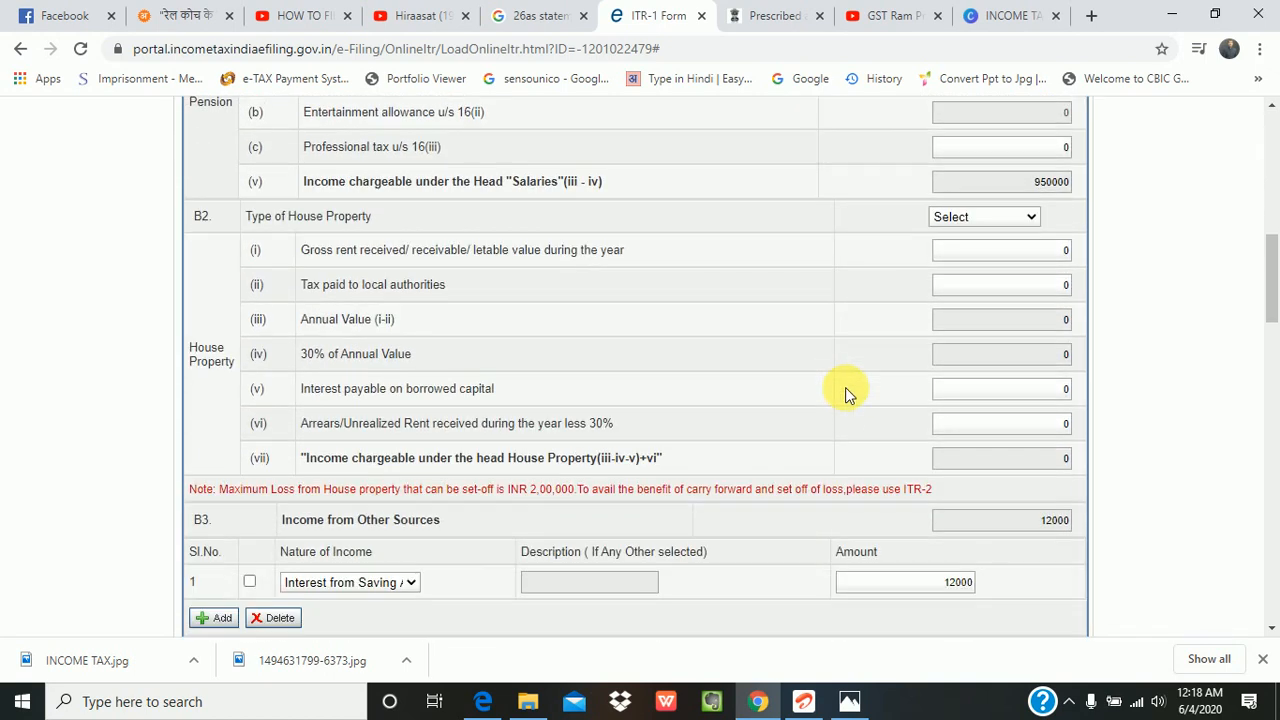
# Review the Chapter VI-A deduction rows for 80C, 80CCC, 80CCD and 80D in the income computation.
pyautogui.scroll(-4, 845, 387)
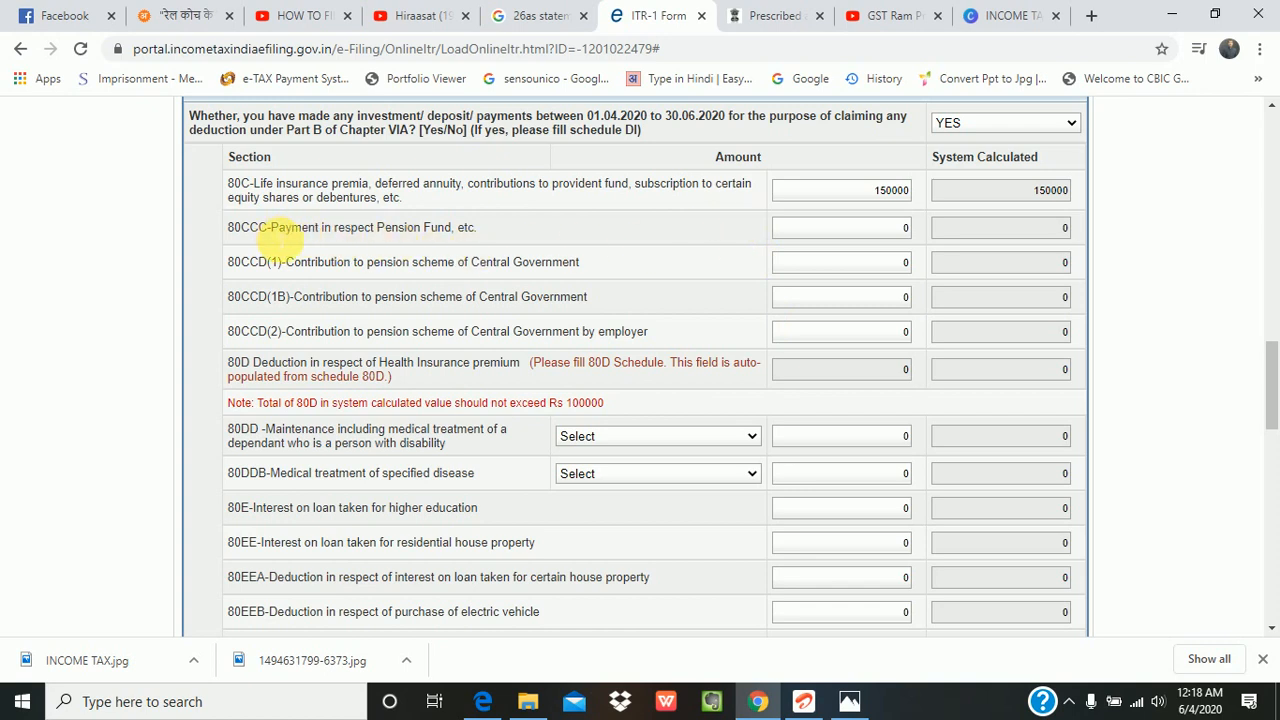
pyautogui.click(815, 236)
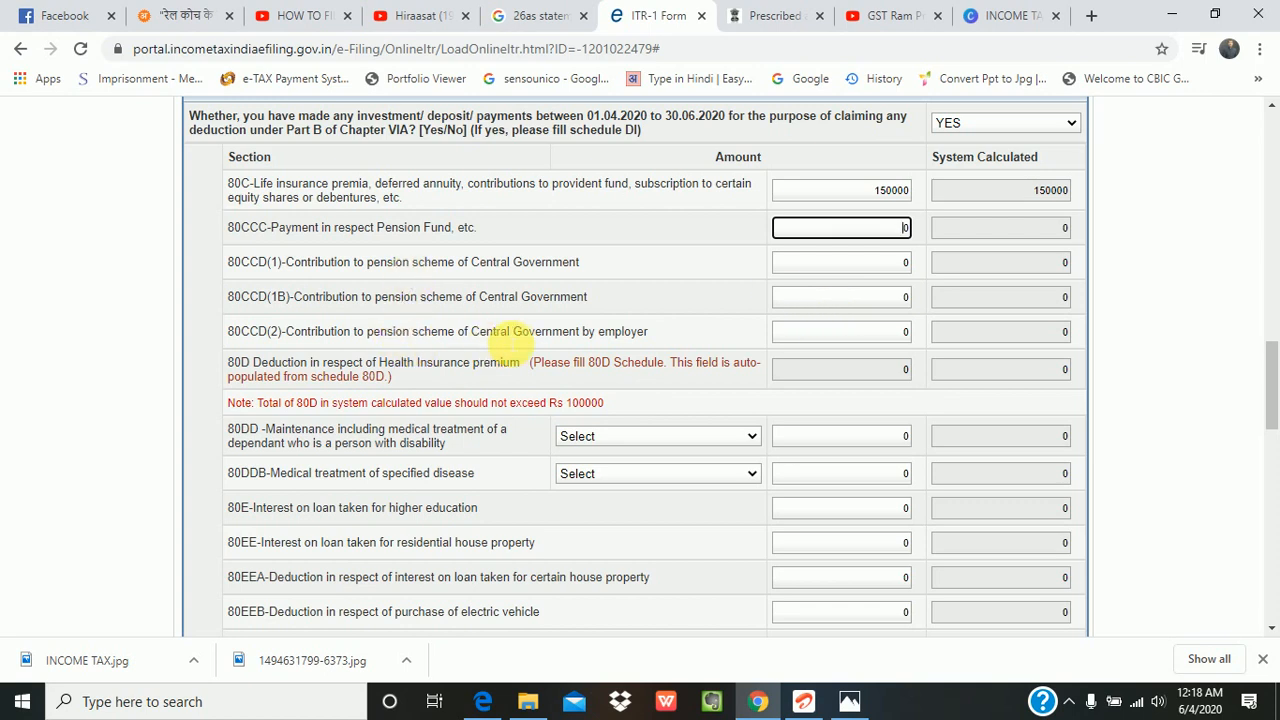
pyautogui.scroll(-1, 508, 338)
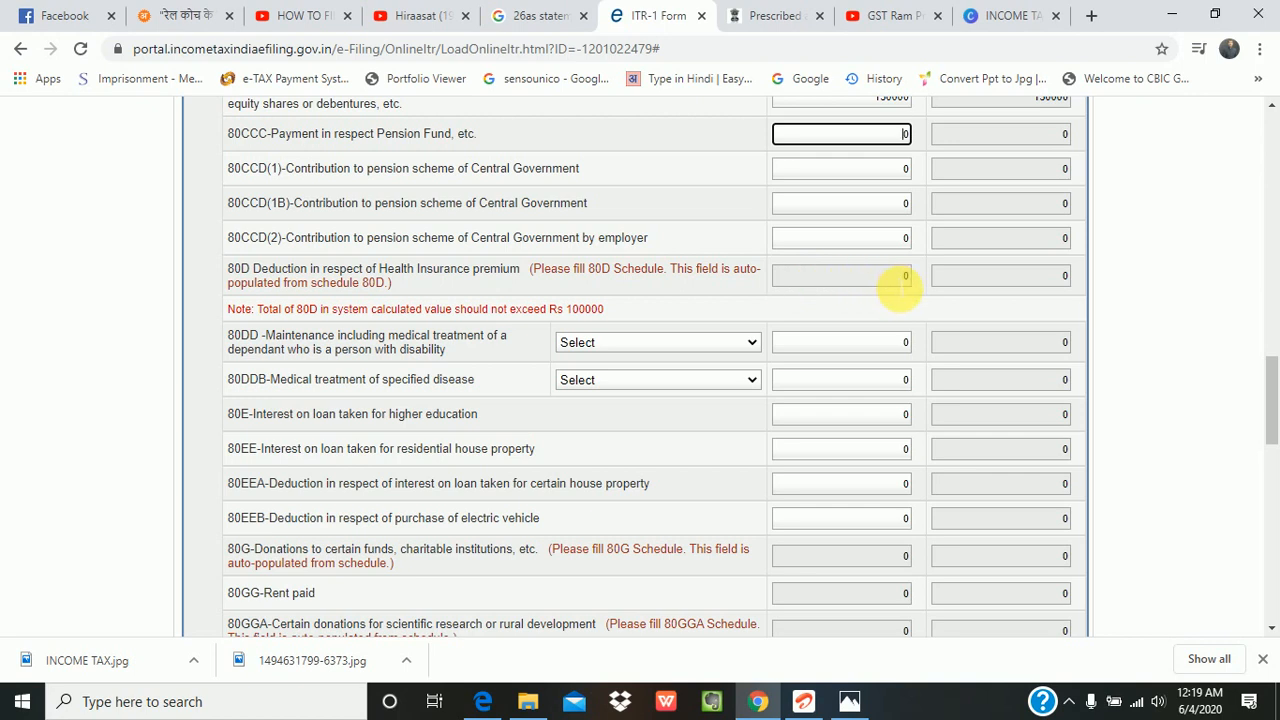
pyautogui.click(810, 192)
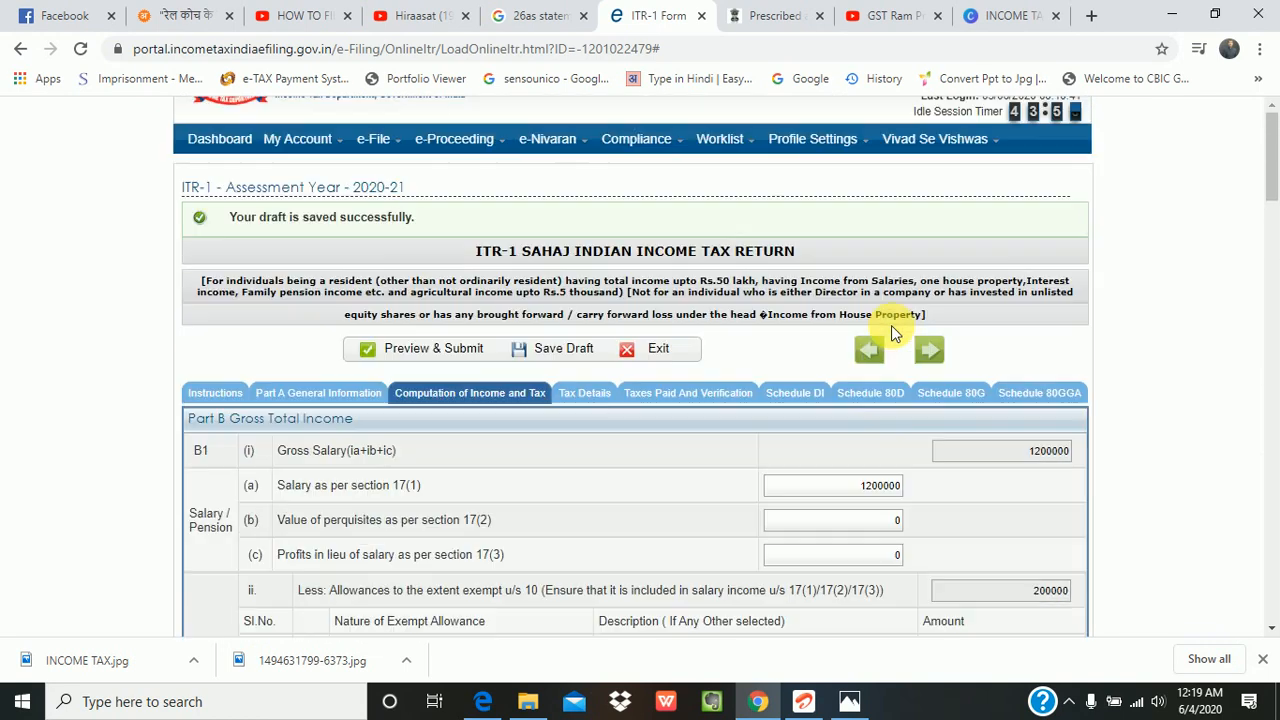
# Open Schedule 80D and look through its health insurance entries for self, family and parents.
pyautogui.click(866, 401)
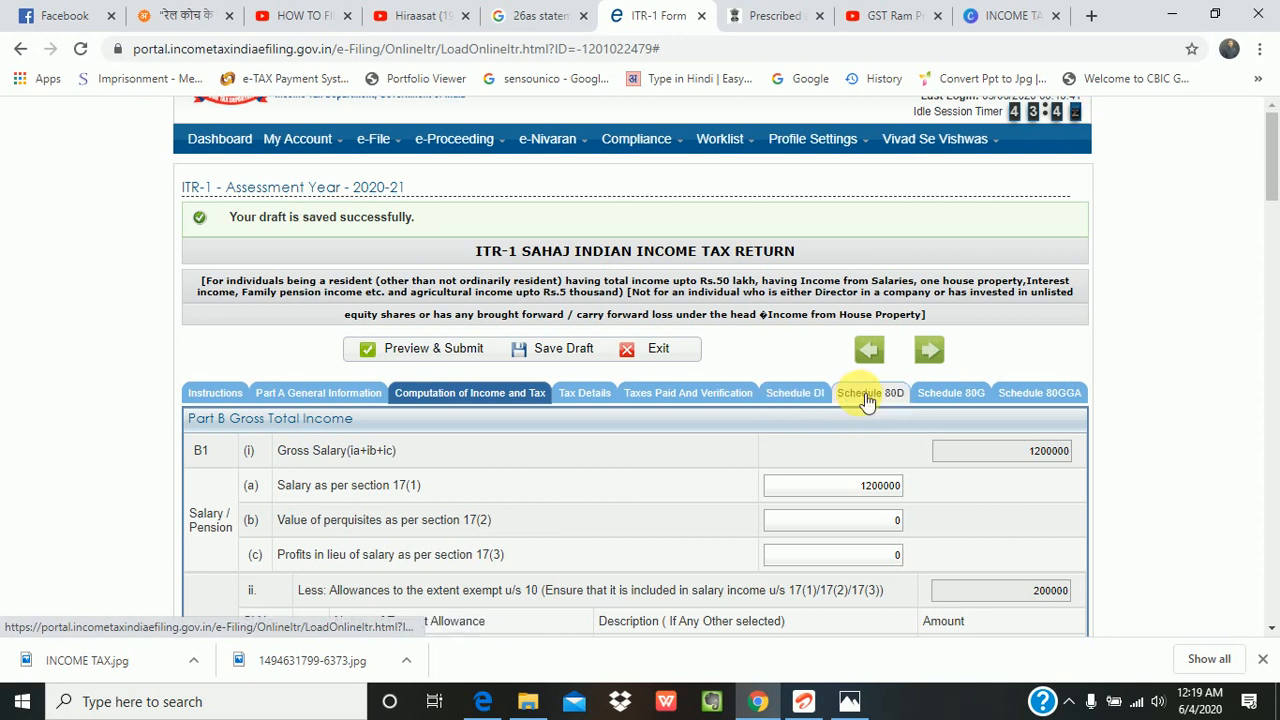
pyautogui.scroll(-3, 855, 388)
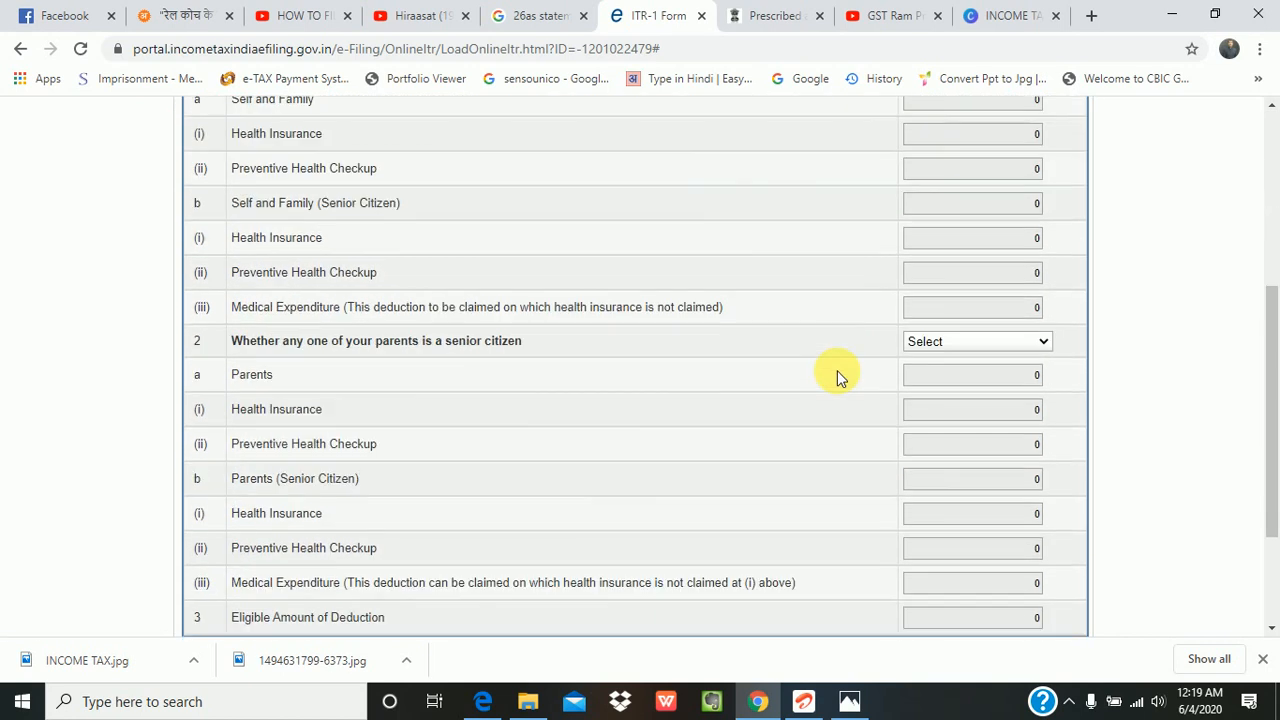
pyautogui.scroll(-2, 880, 400)
pyautogui.scroll(5, 926, 430)
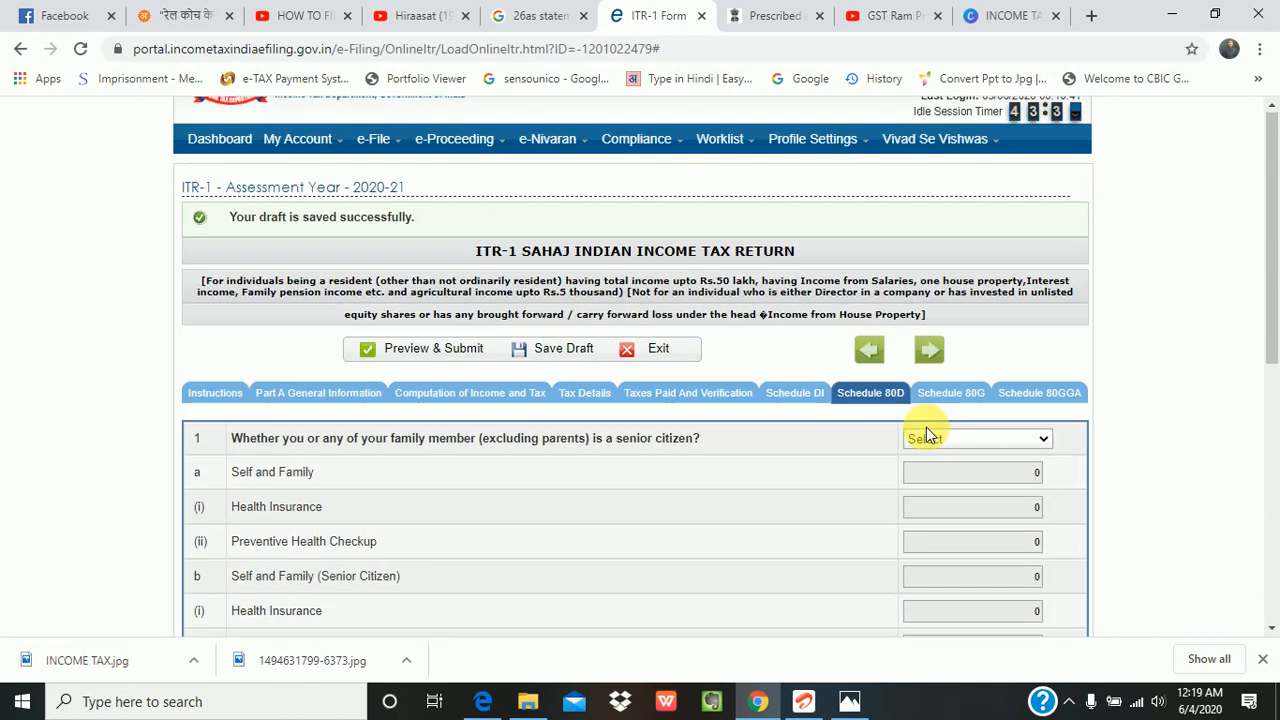
pyautogui.scroll(-2, 926, 434)
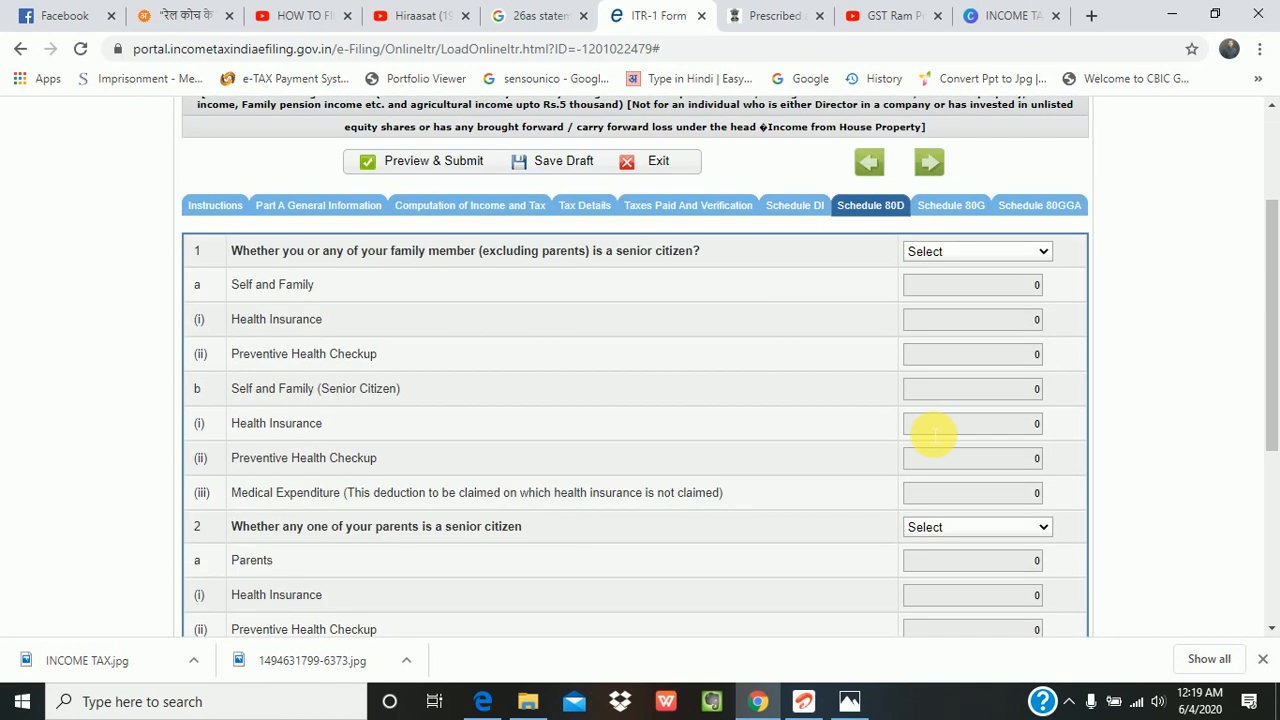
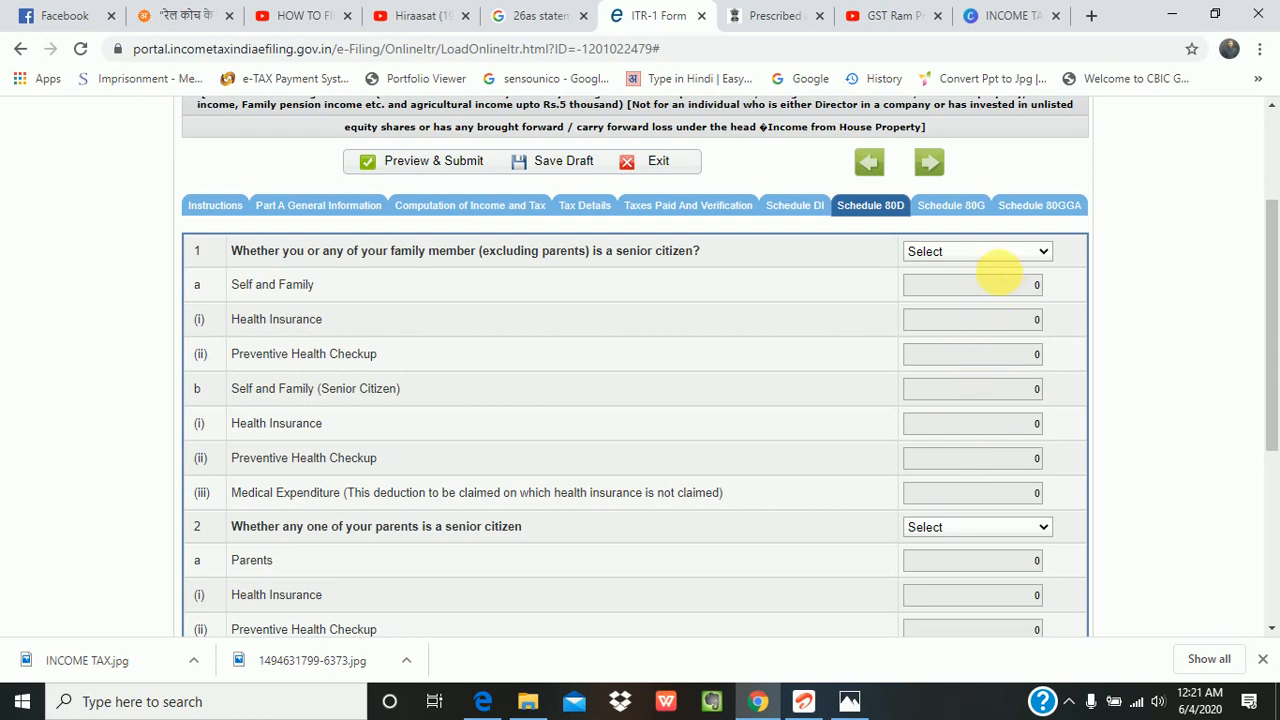
# Try answering YES to the self and family senior citizen question and check the health insurance and preventive checkup amounts.
pyautogui.click(1022, 252)
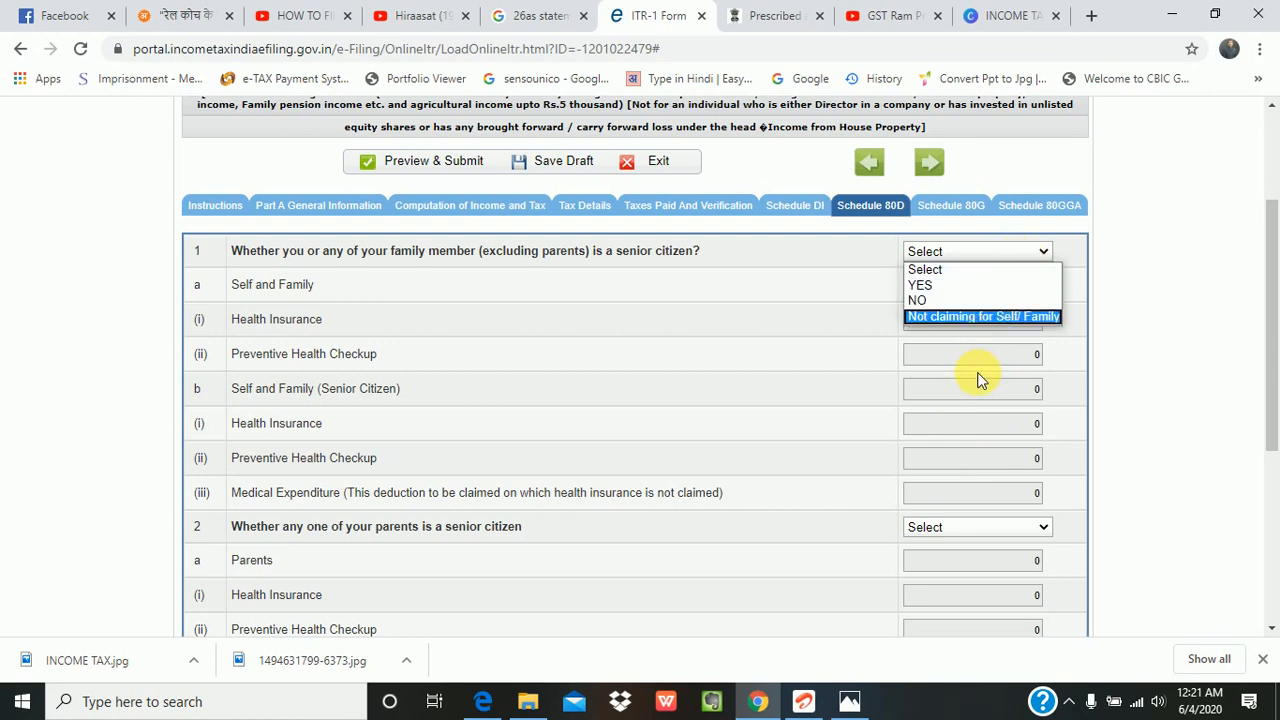
pyautogui.click(966, 285)
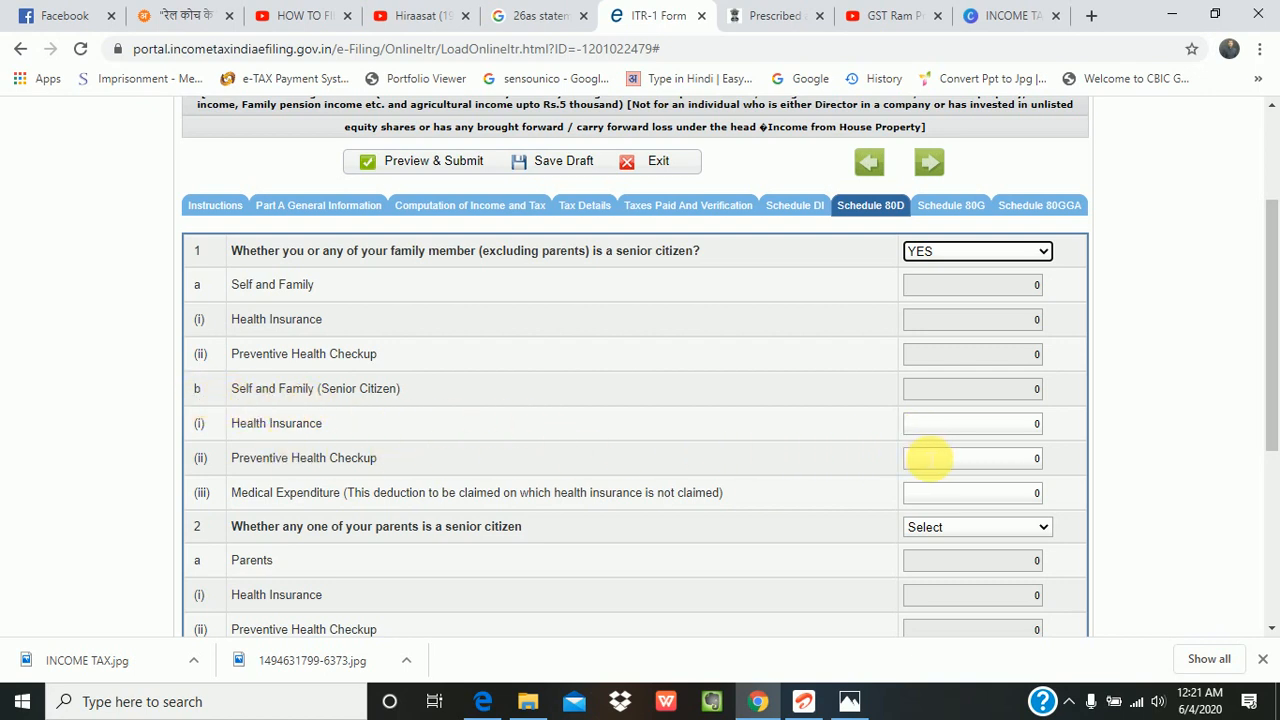
pyautogui.click(940, 428)
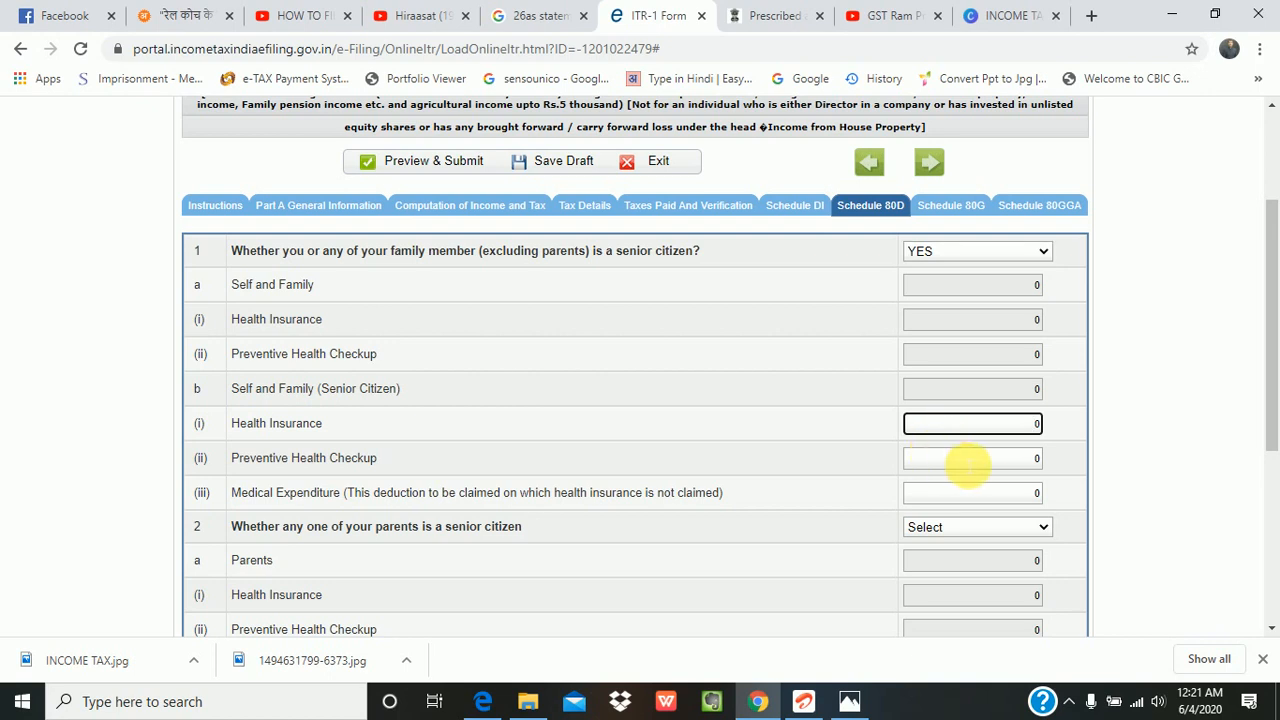
pyautogui.click(968, 460)
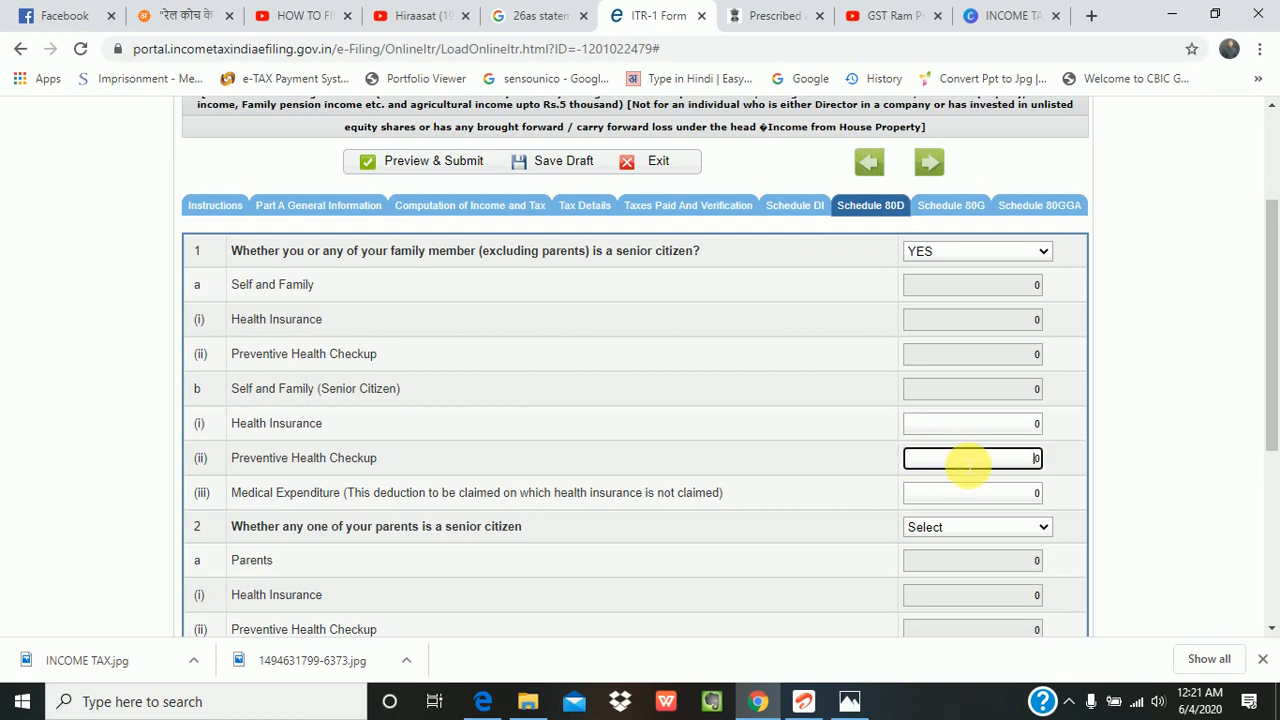
# Answer NO to the self and family senior citizen question, enter 20000 as their health insurance, and save the draft.
pyautogui.click(1036, 252)
pyautogui.click(979, 301)
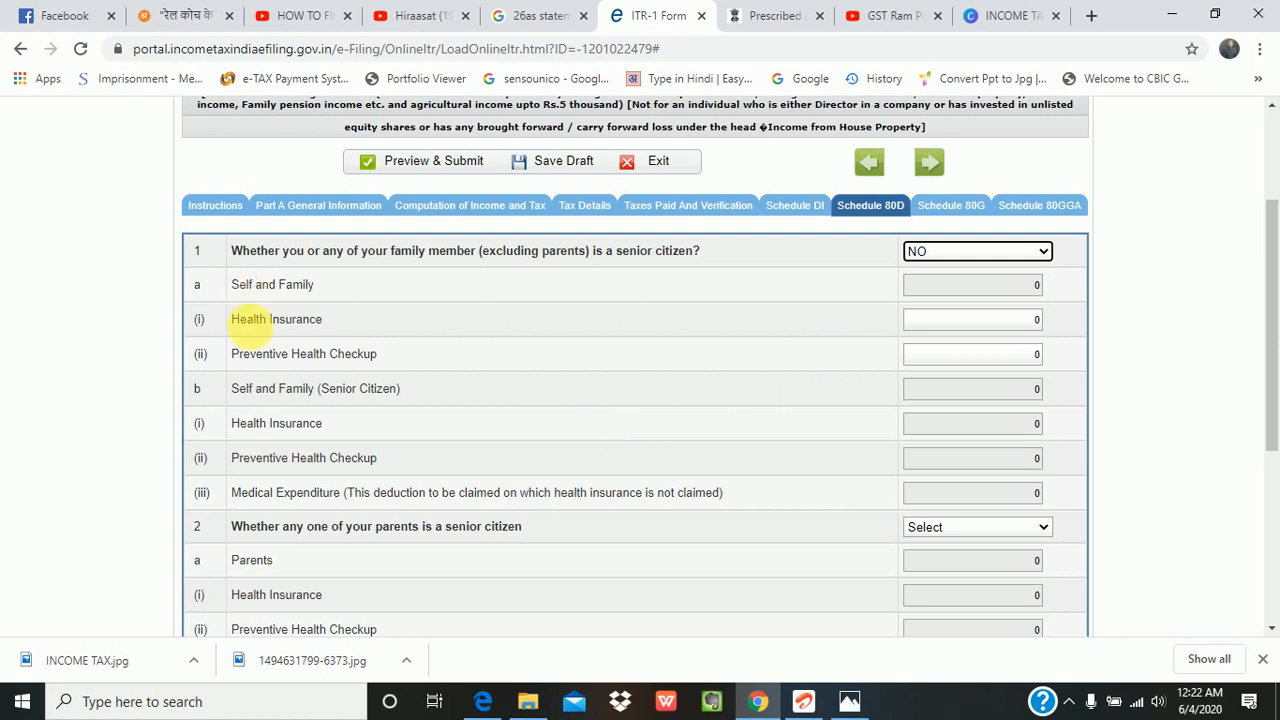
pyautogui.click(996, 320)
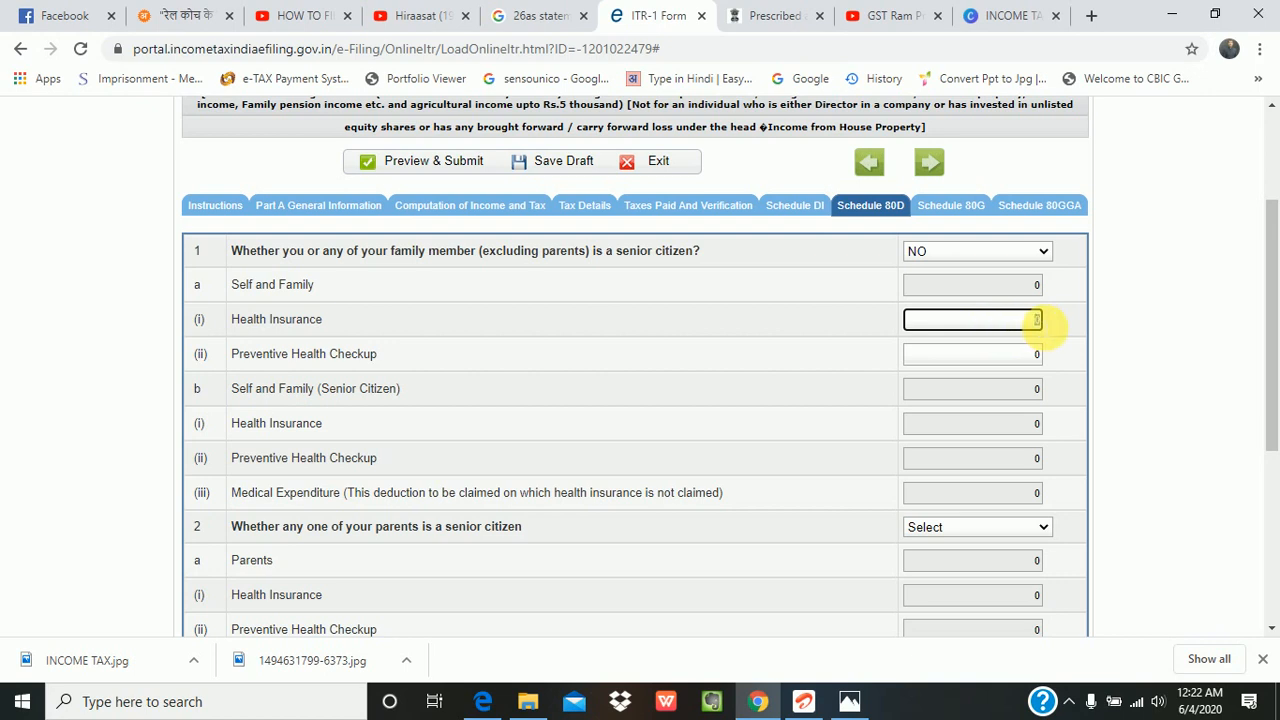
pyautogui.write('20000')
pyautogui.click(871, 357)
pyautogui.scroll(-3, 872, 358)
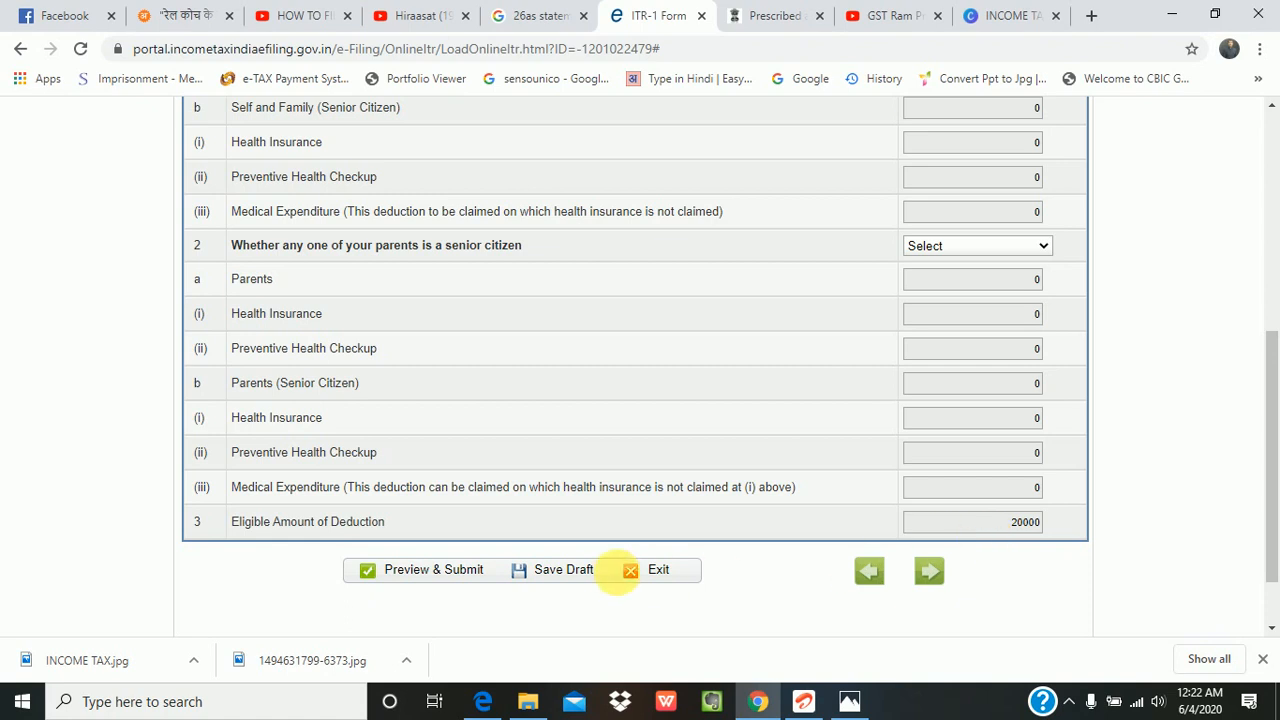
pyautogui.click(589, 572)
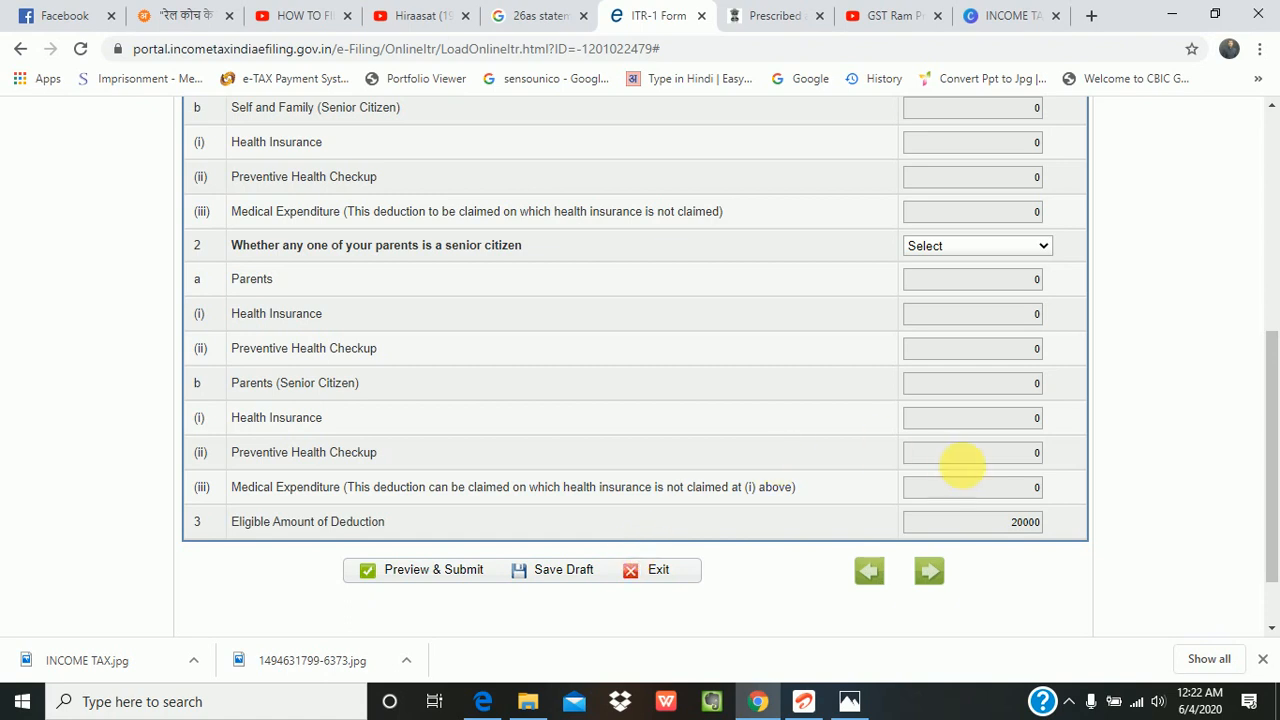
# Return to the Computation of Income and Tax section and check the 80D row and total deductions.
pyautogui.scroll(3, 991, 257)
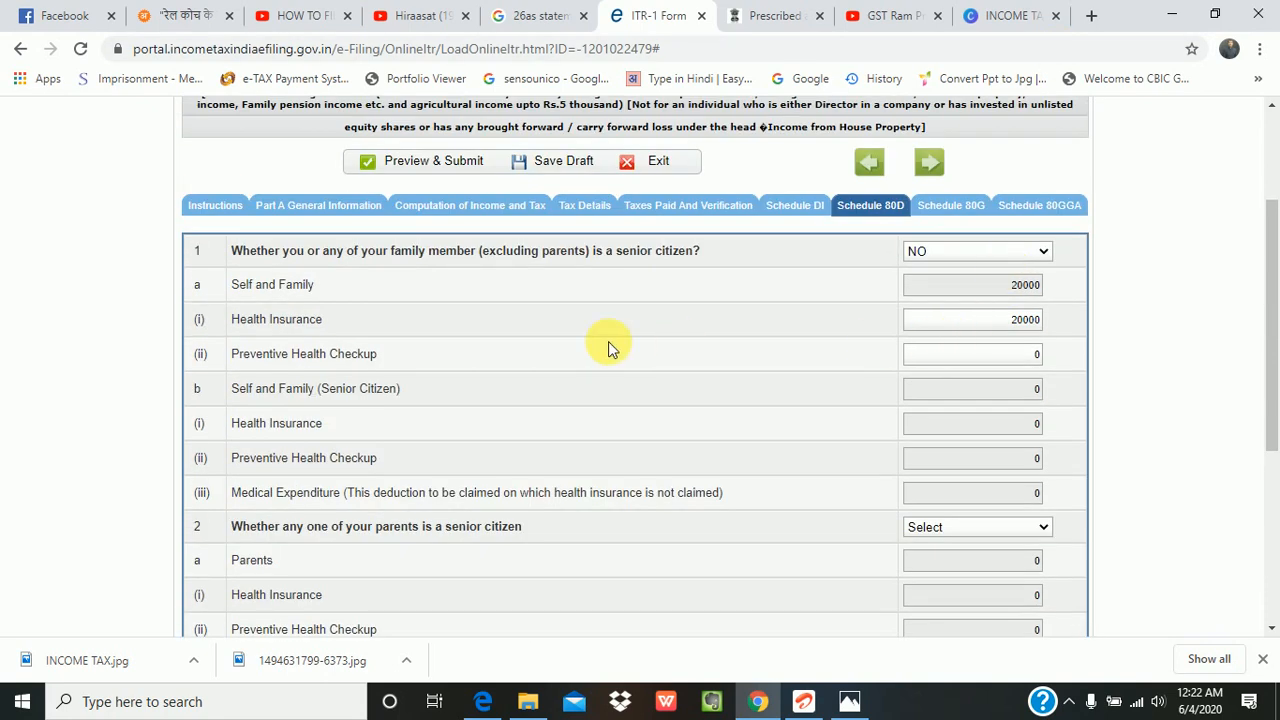
pyautogui.click(470, 207)
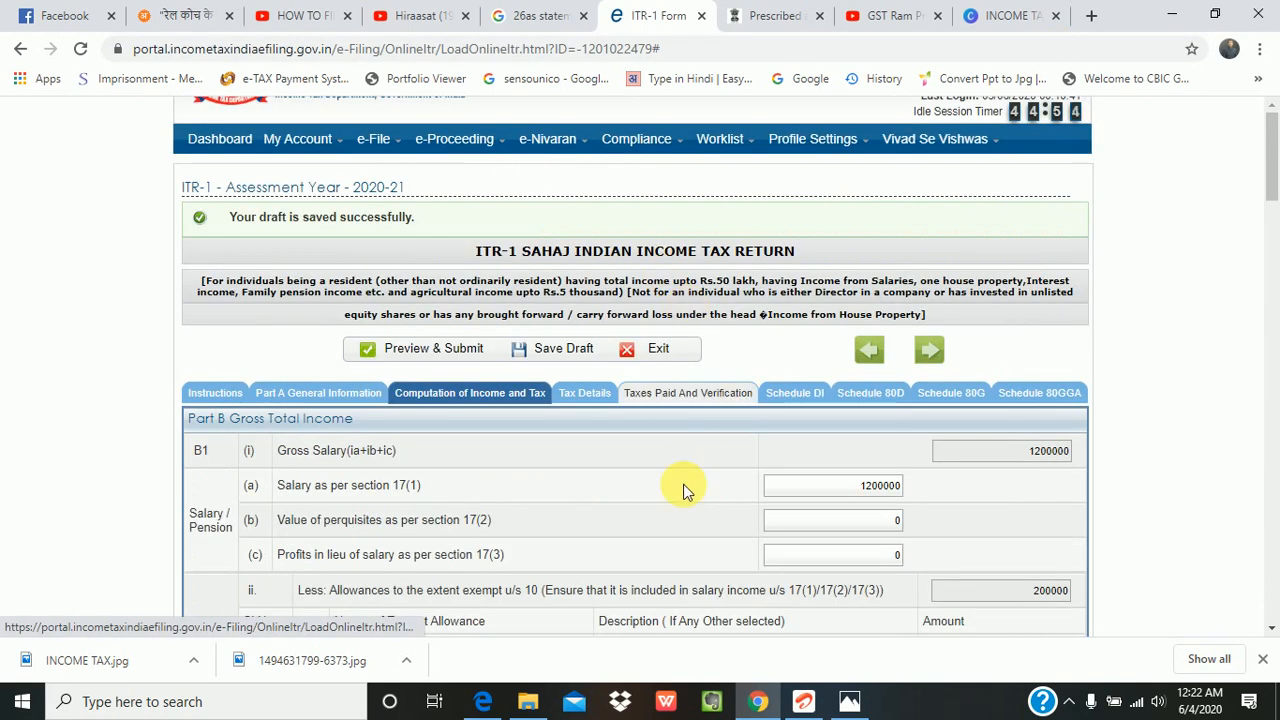
pyautogui.scroll(-6, 682, 492)
pyautogui.scroll(-8, 719, 510)
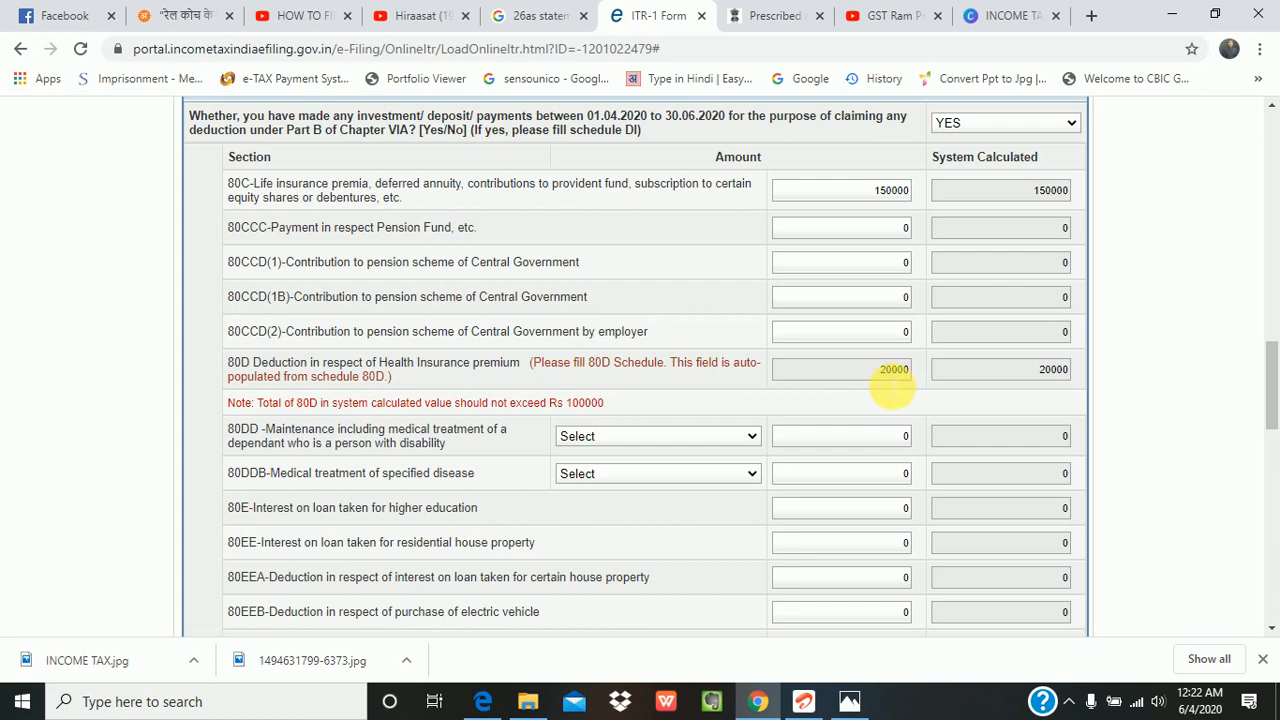
pyautogui.scroll(-3, 890, 385)
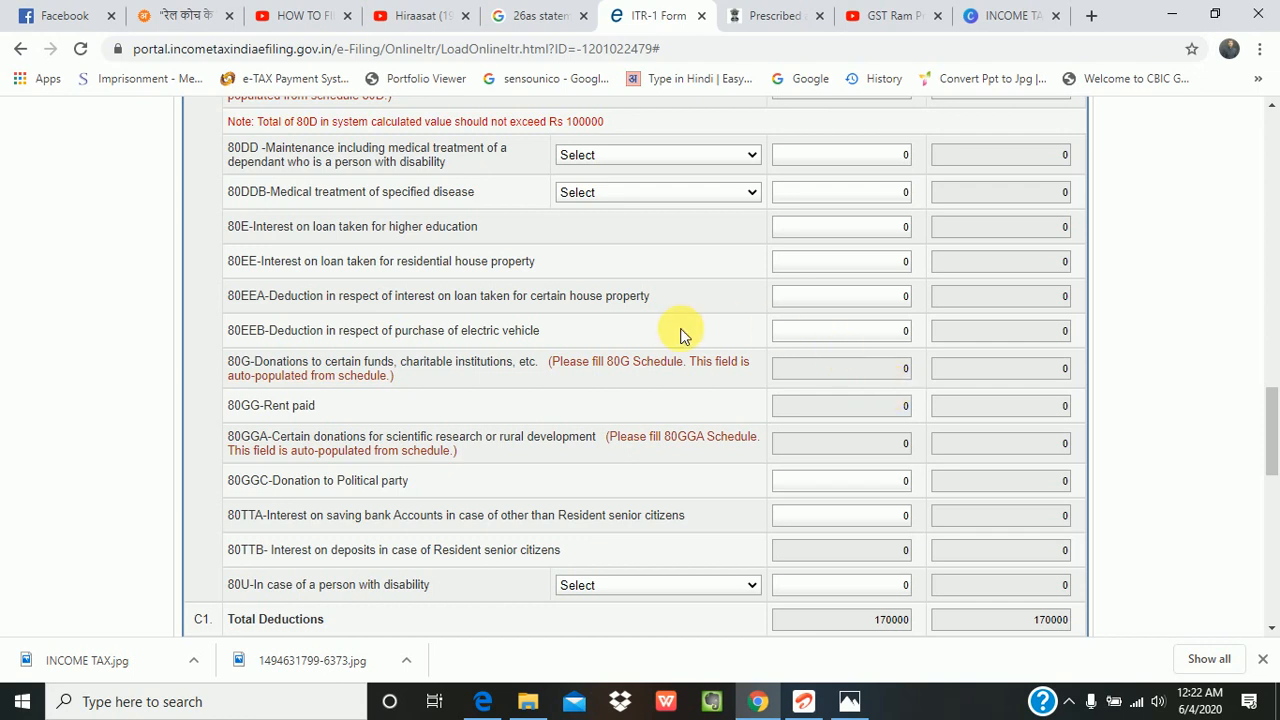
# Examine the disability options and maximum limits for the 80DD dependant maintenance deduction.
pyautogui.scroll(1, 680, 334)
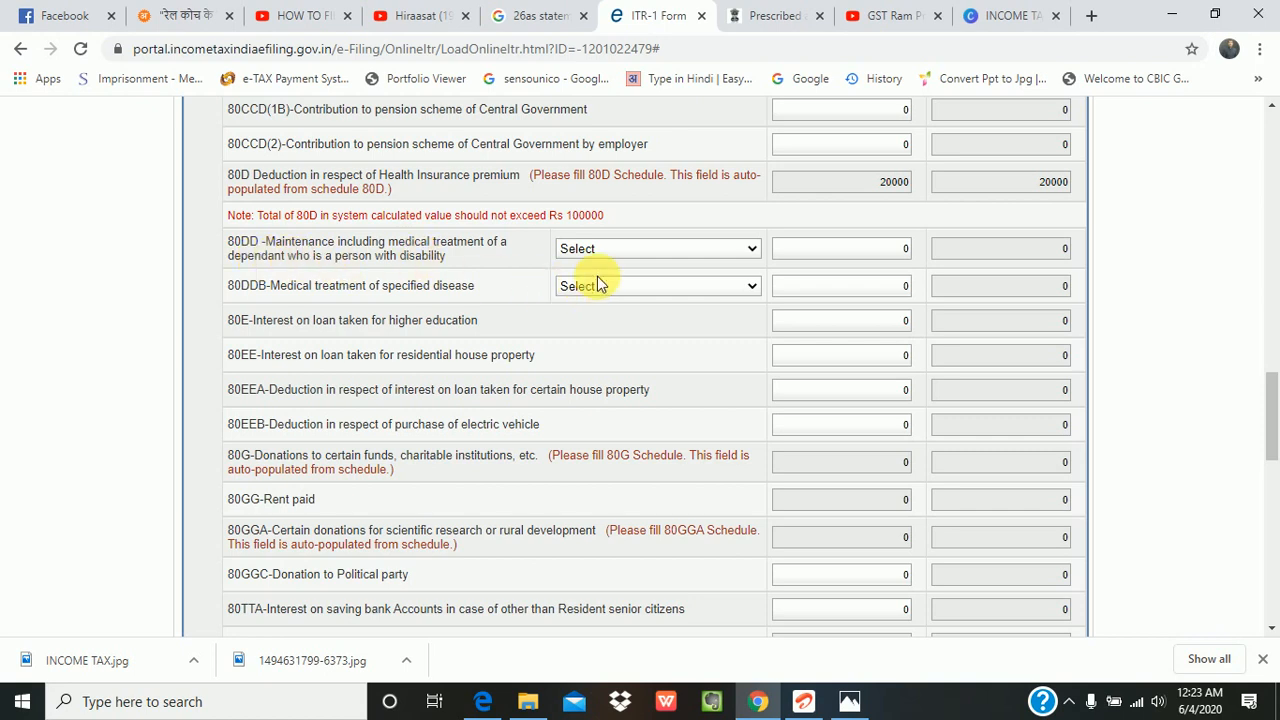
pyautogui.click(745, 250)
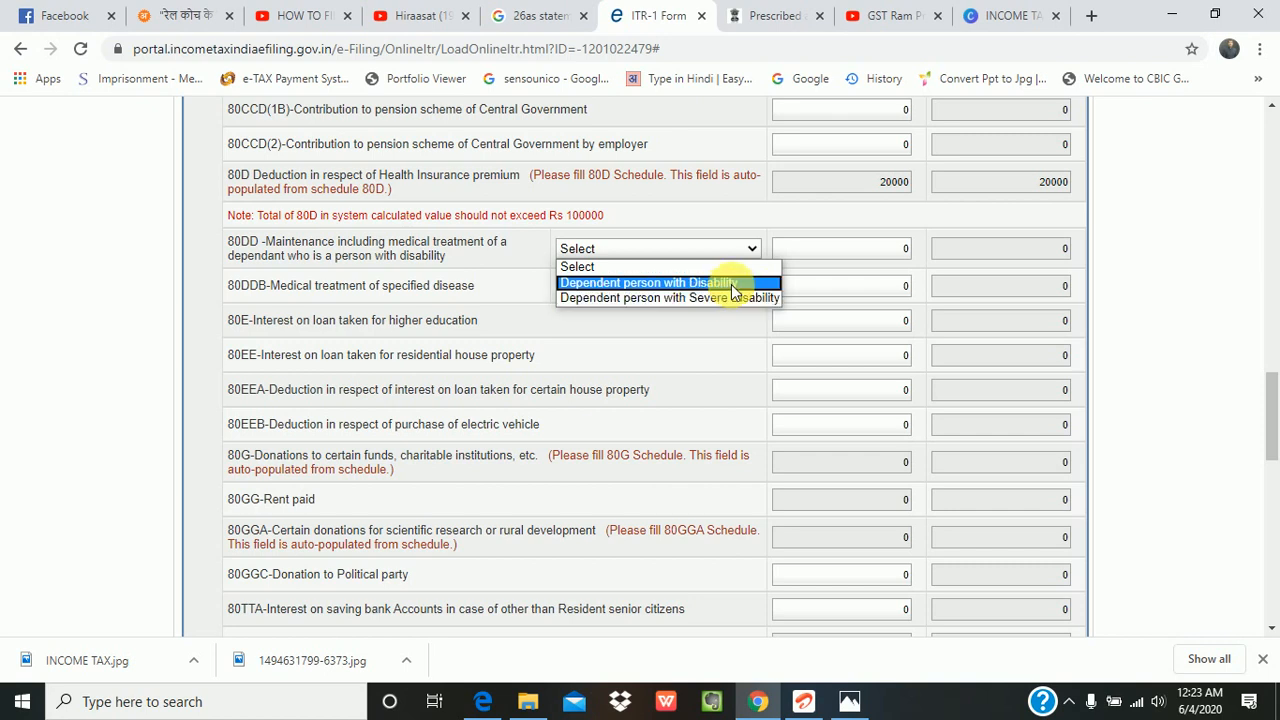
pyautogui.click(768, 230)
pyautogui.click(812, 250)
pyautogui.moveTo(729, 251)
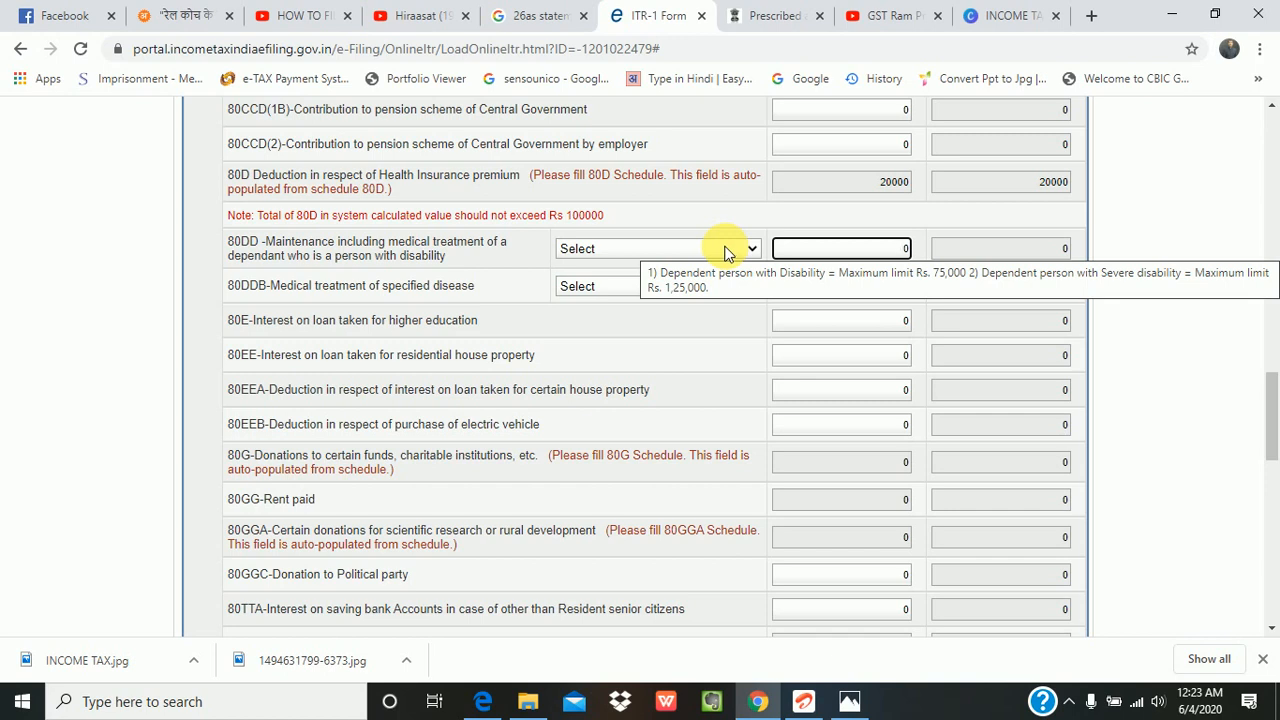
pyautogui.click(699, 322)
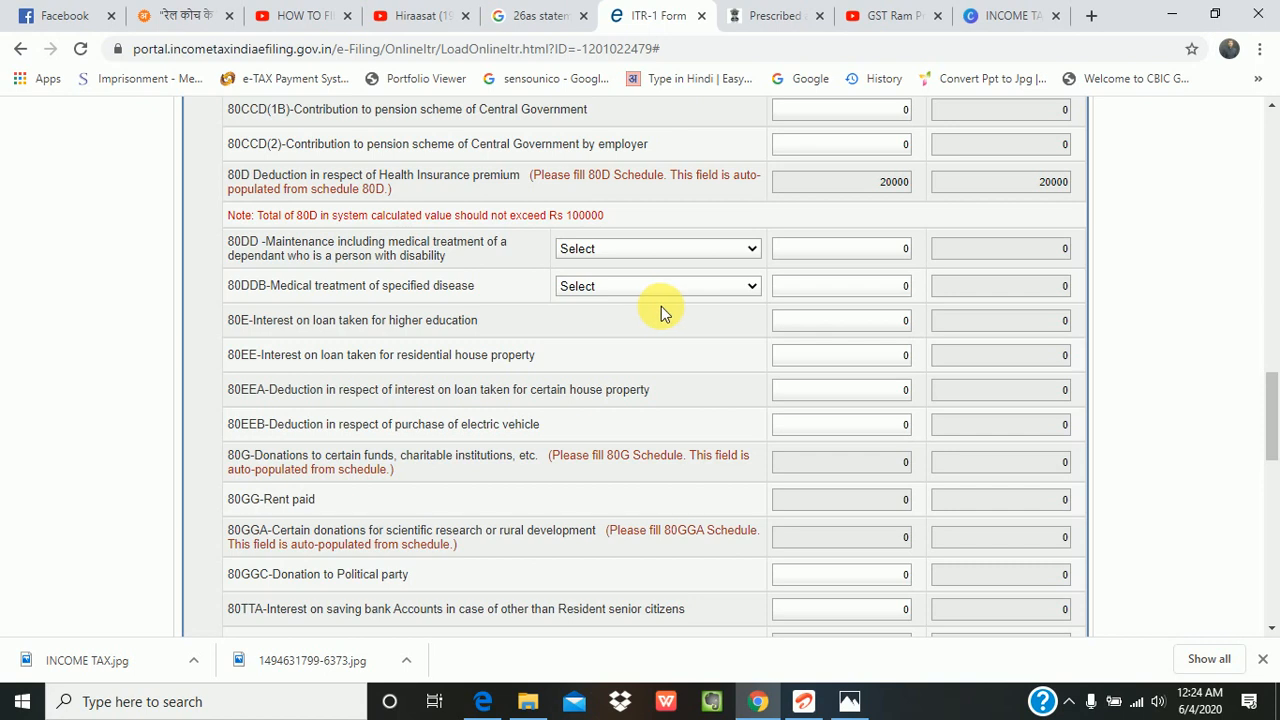
# Dismiss the save reminder and examine the options for the 80DDB specified disease treatment deduction.
pyautogui.click(694, 290)
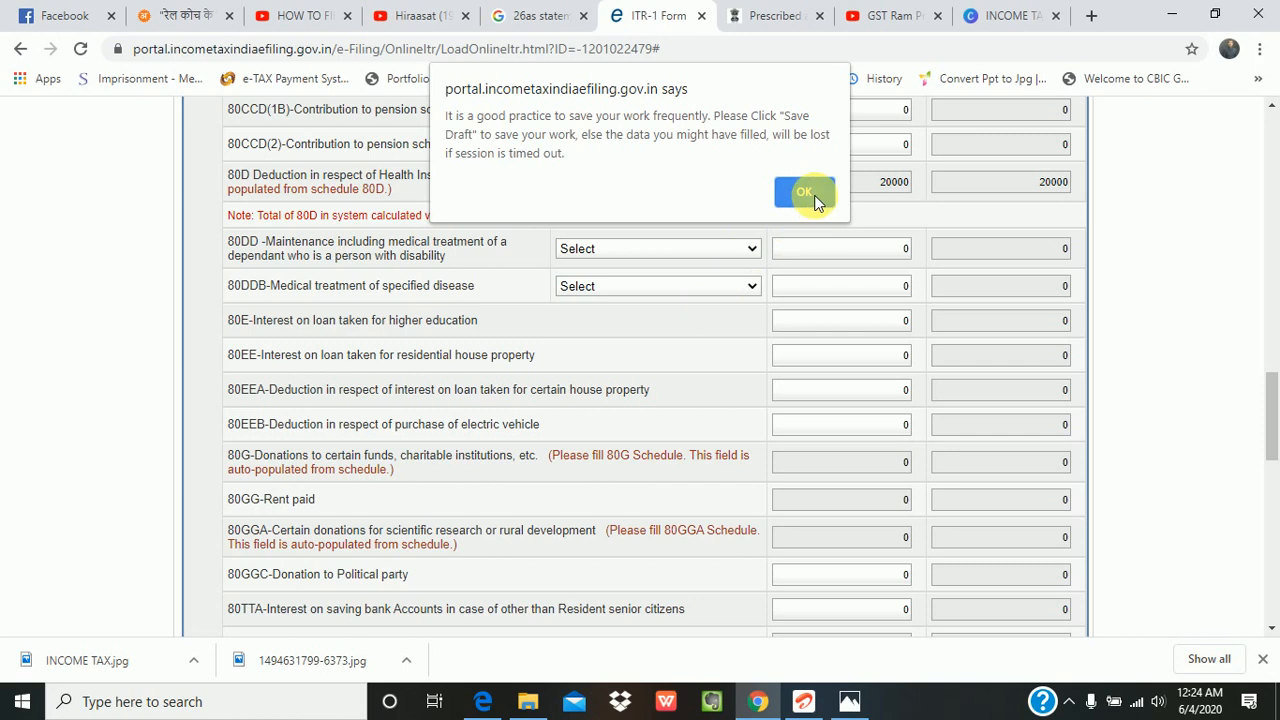
pyautogui.click(805, 193)
pyautogui.click(744, 290)
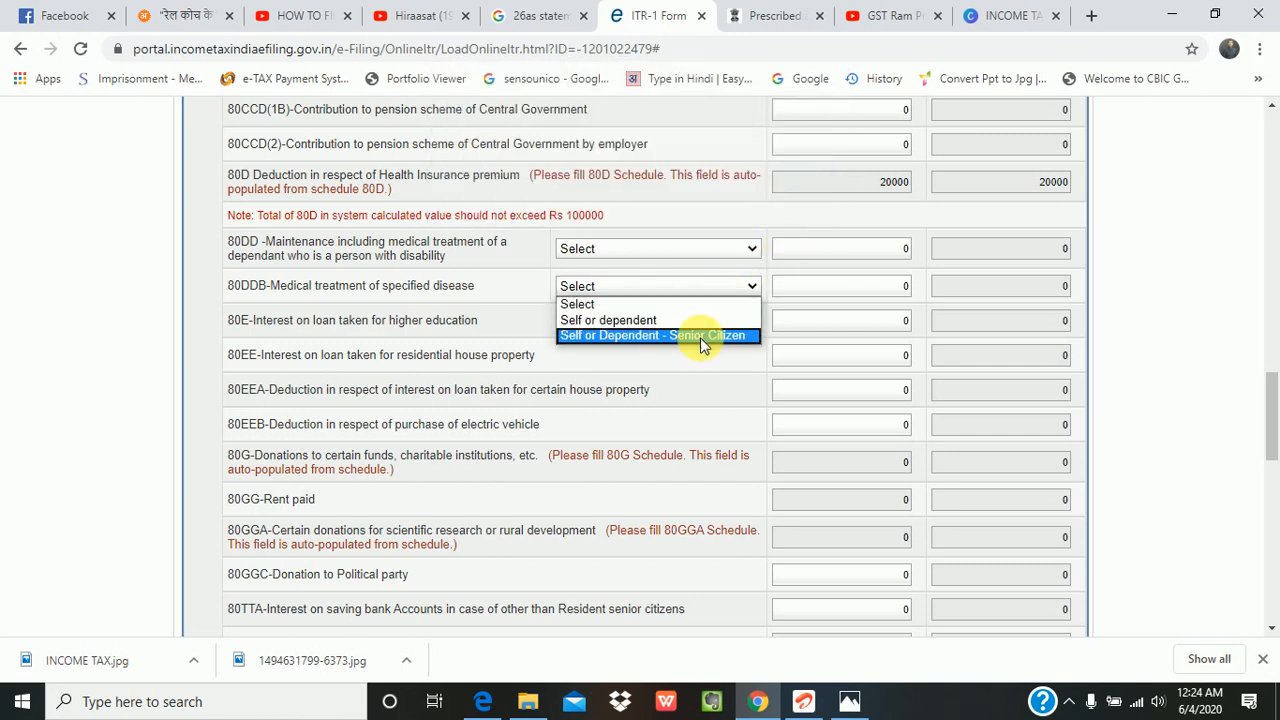
pyautogui.click(748, 368)
pyautogui.moveTo(745, 286)
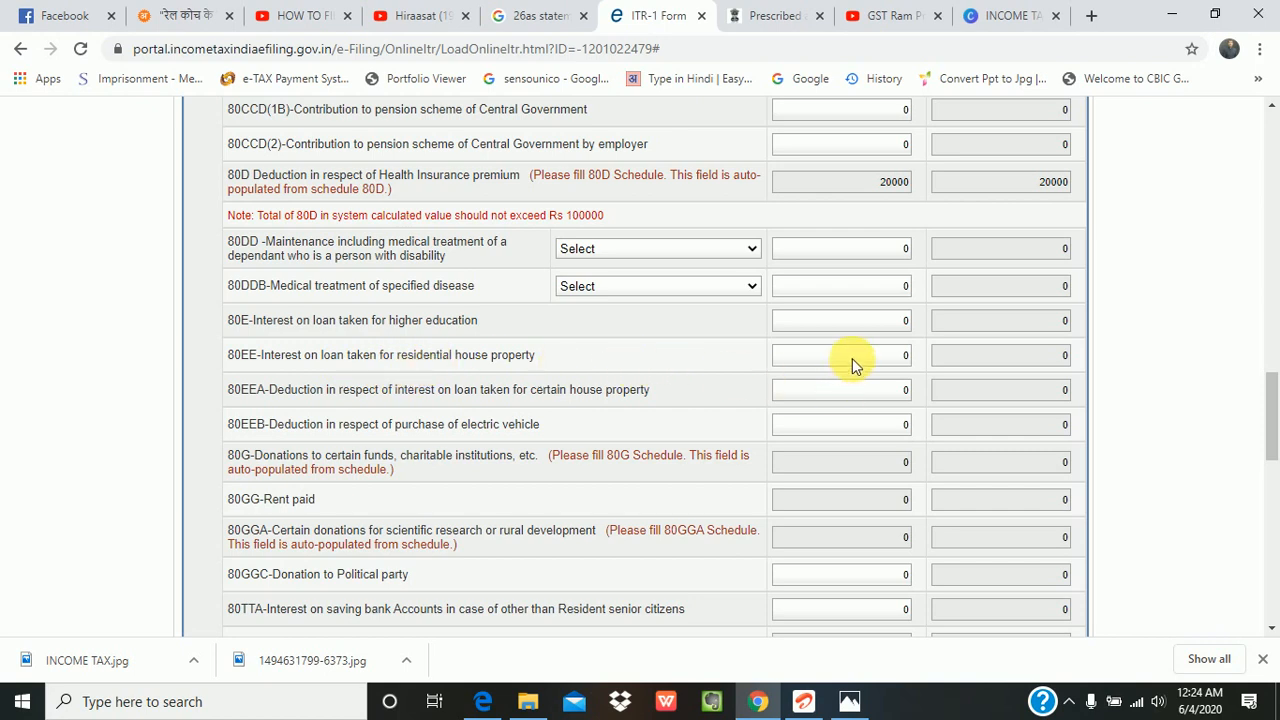
# Review the remaining deduction rows from 80E through 80U, including the 80G donations and 80GG rent paid rows.
pyautogui.scroll(-1, 858, 367)
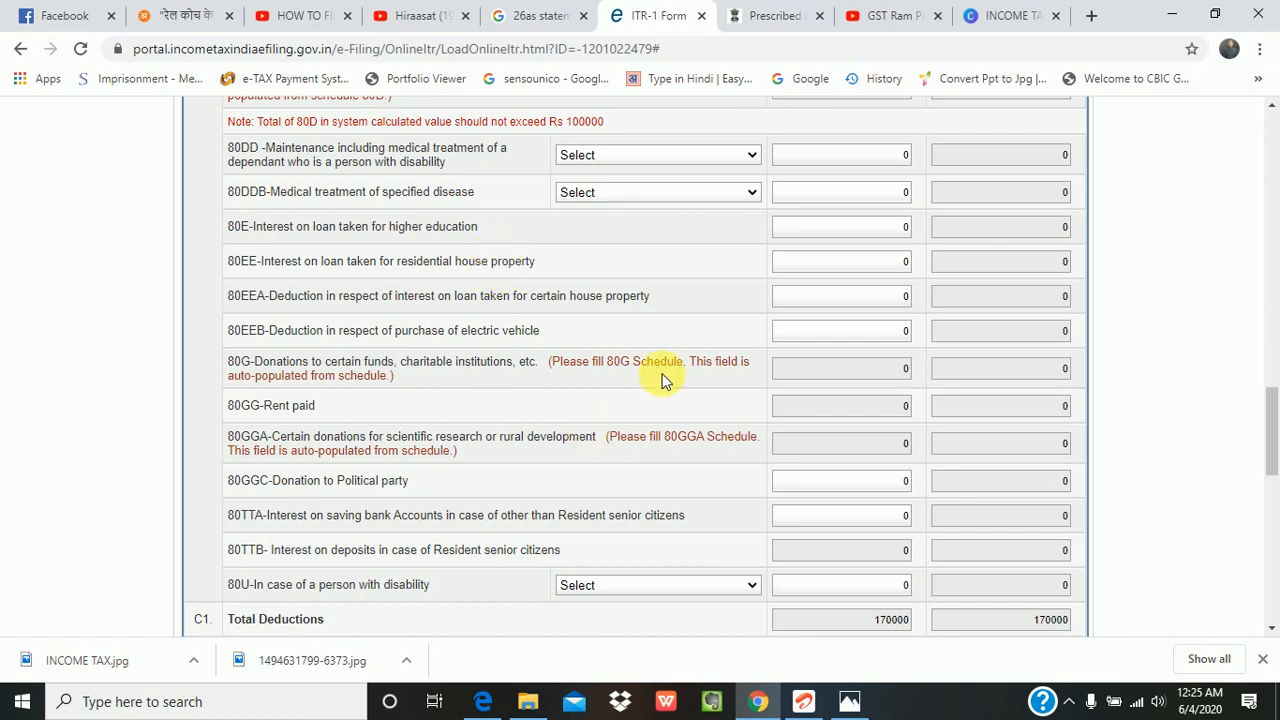
pyautogui.scroll(-2, 500, 409)
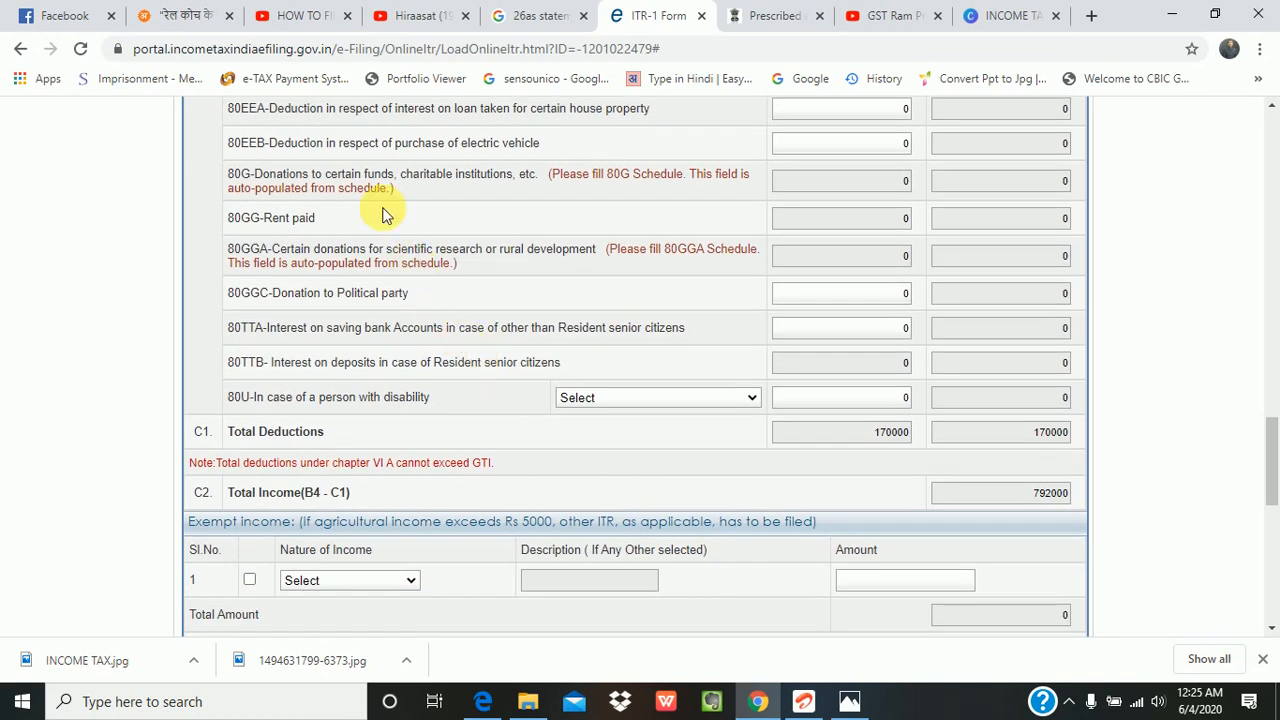
pyautogui.scroll(1, 467, 200)
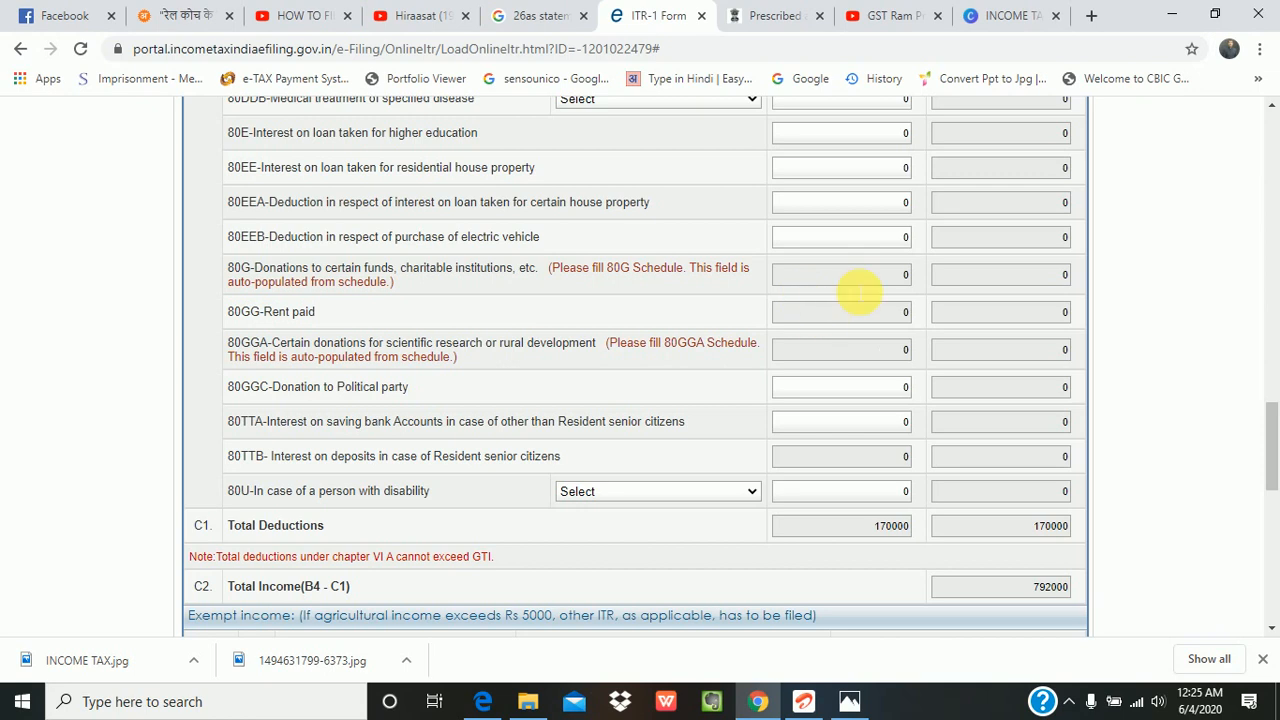
# Open Schedule 80G and review donation categories A to D, with 100% and 50% deduction, with and without qualifying limit.
pyautogui.scroll(20, 1006, 371)
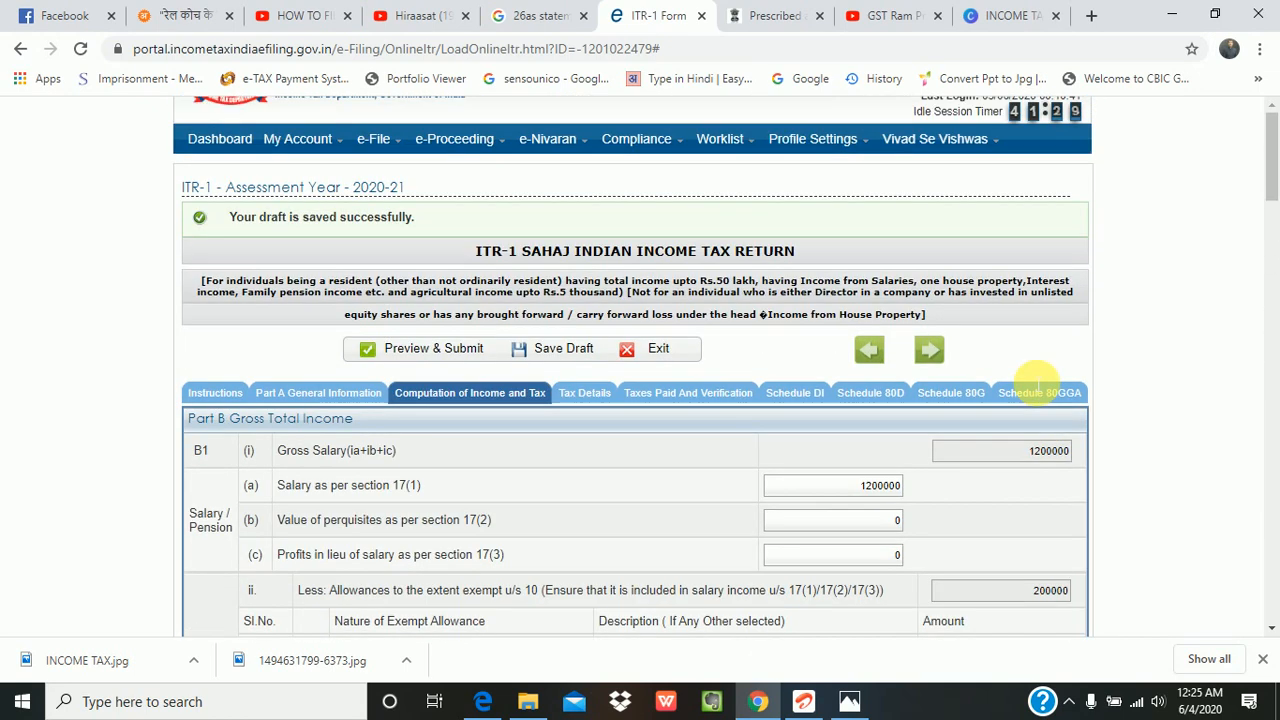
pyautogui.click(953, 395)
pyautogui.scroll(-3, 530, 400)
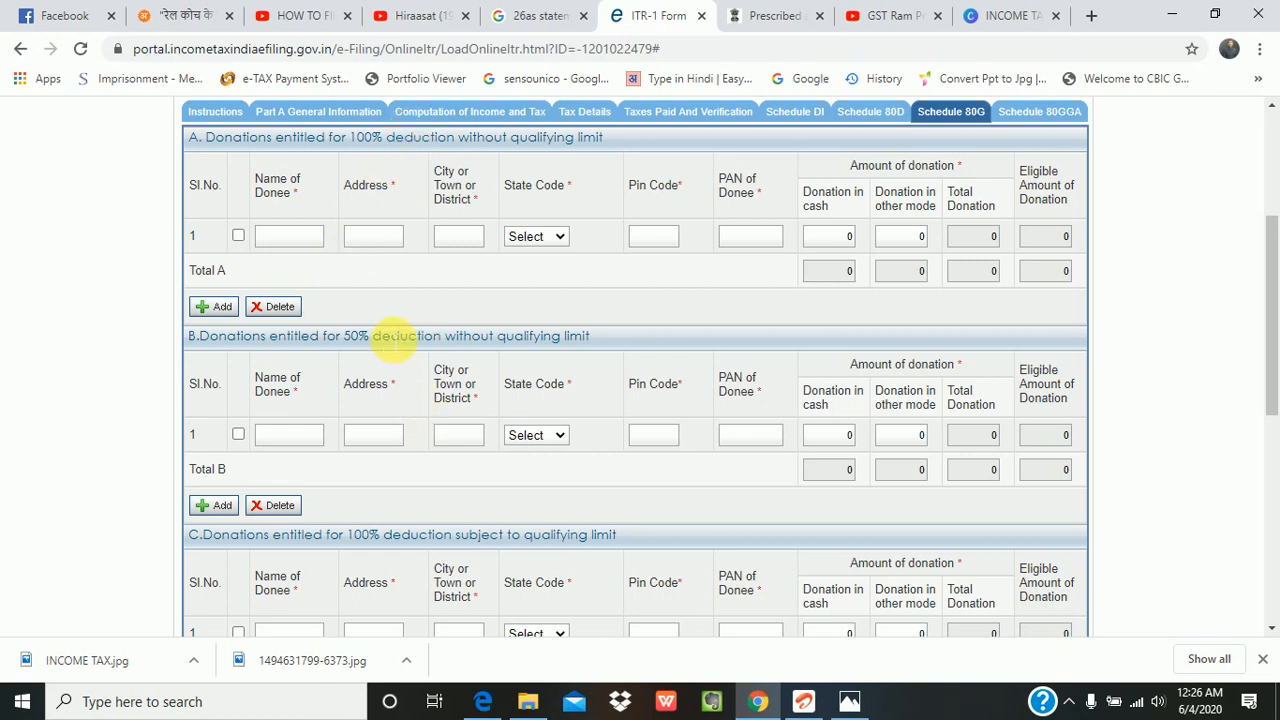
pyautogui.scroll(-2, 395, 336)
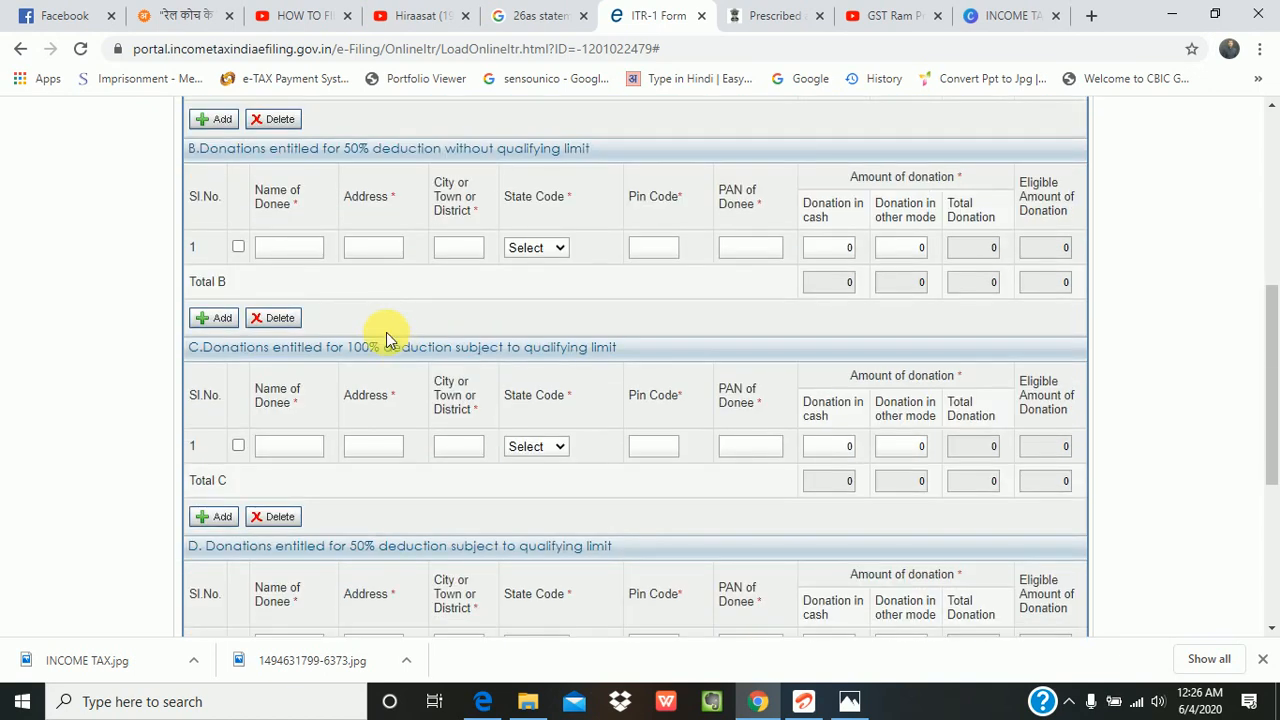
pyautogui.scroll(-1, 386, 332)
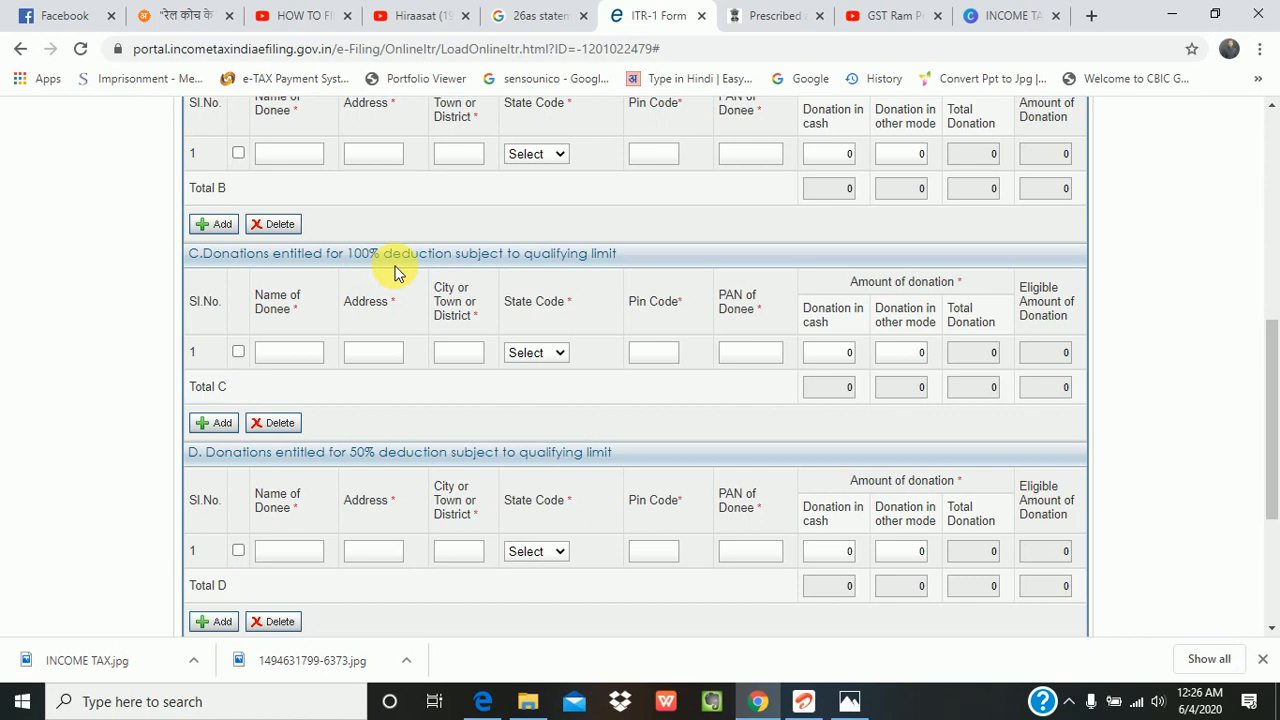
# Review donation sections C to E of Schedule 80G and the note on the PAN to use for government donees.
pyautogui.scroll(-3, 395, 272)
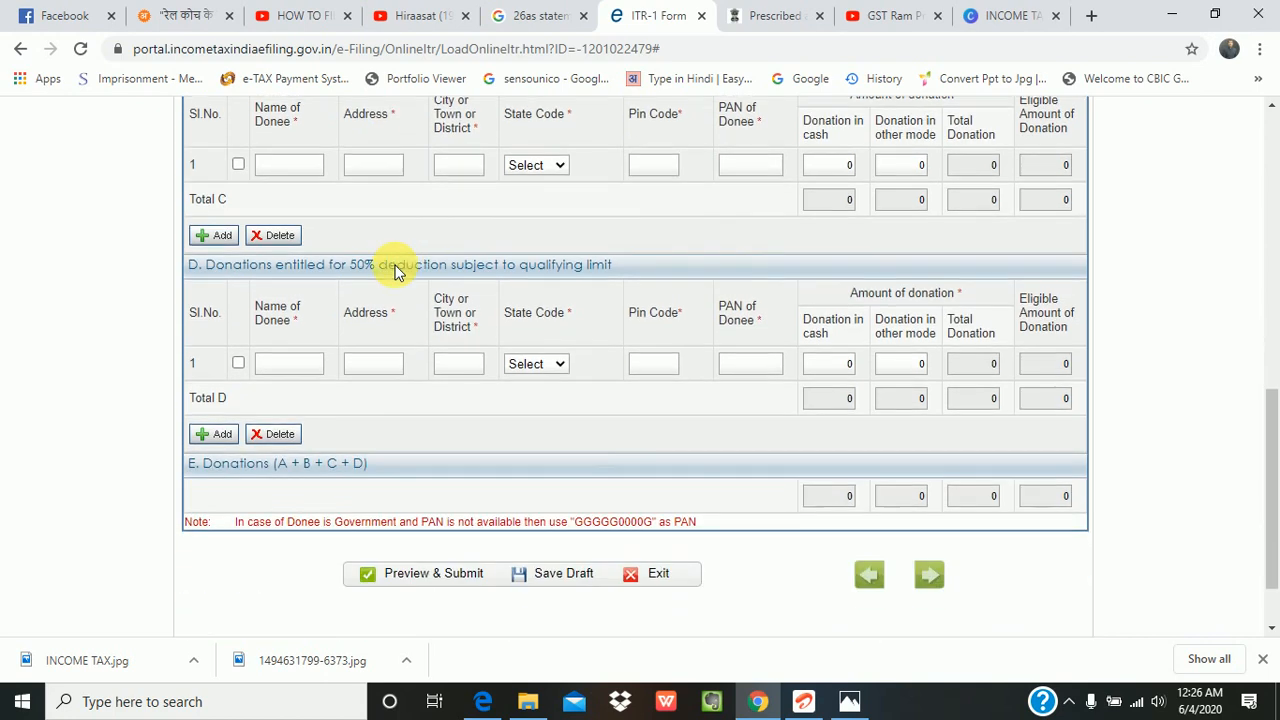
pyautogui.scroll(2, 351, 386)
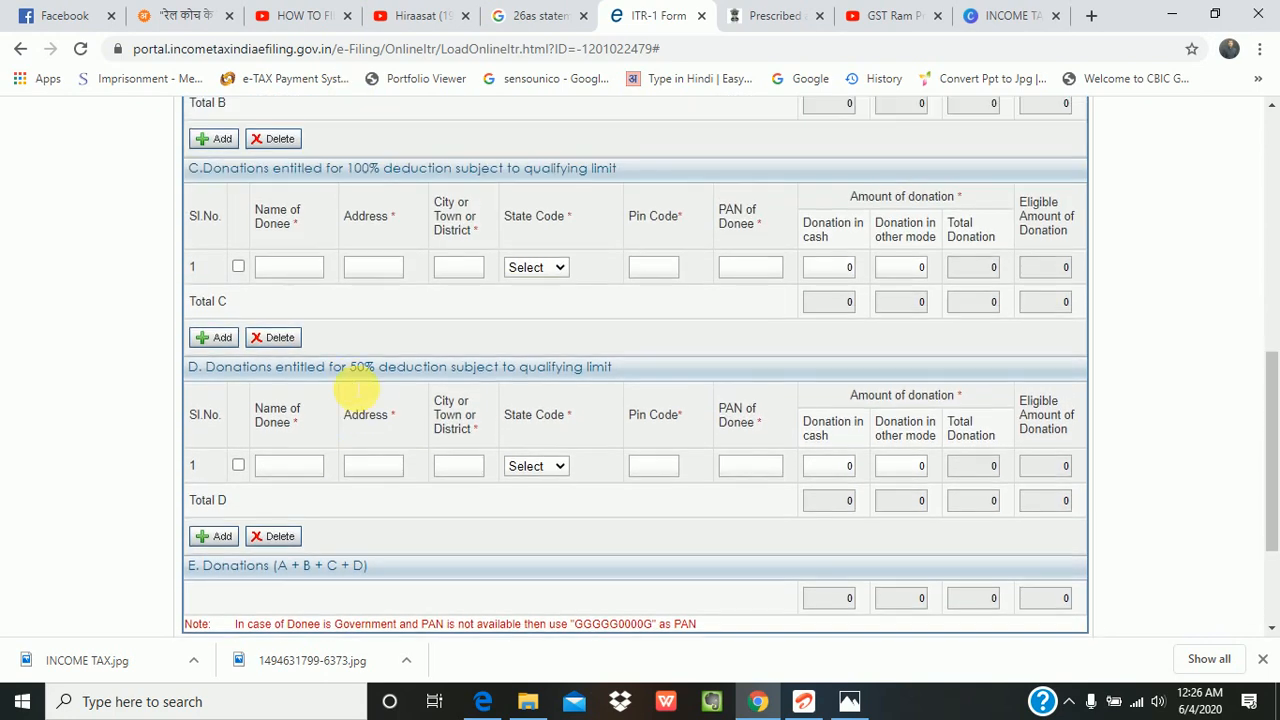
pyautogui.scroll(-2, 337, 380)
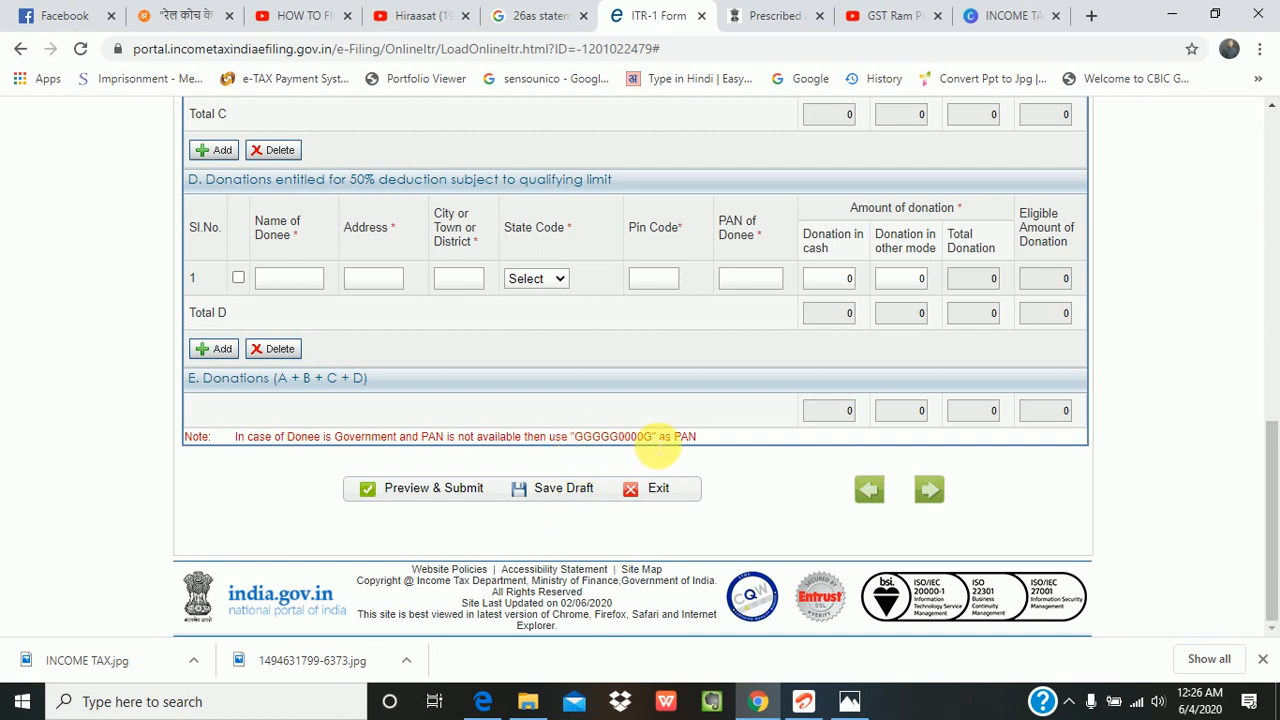
pyautogui.scroll(8, 660, 448)
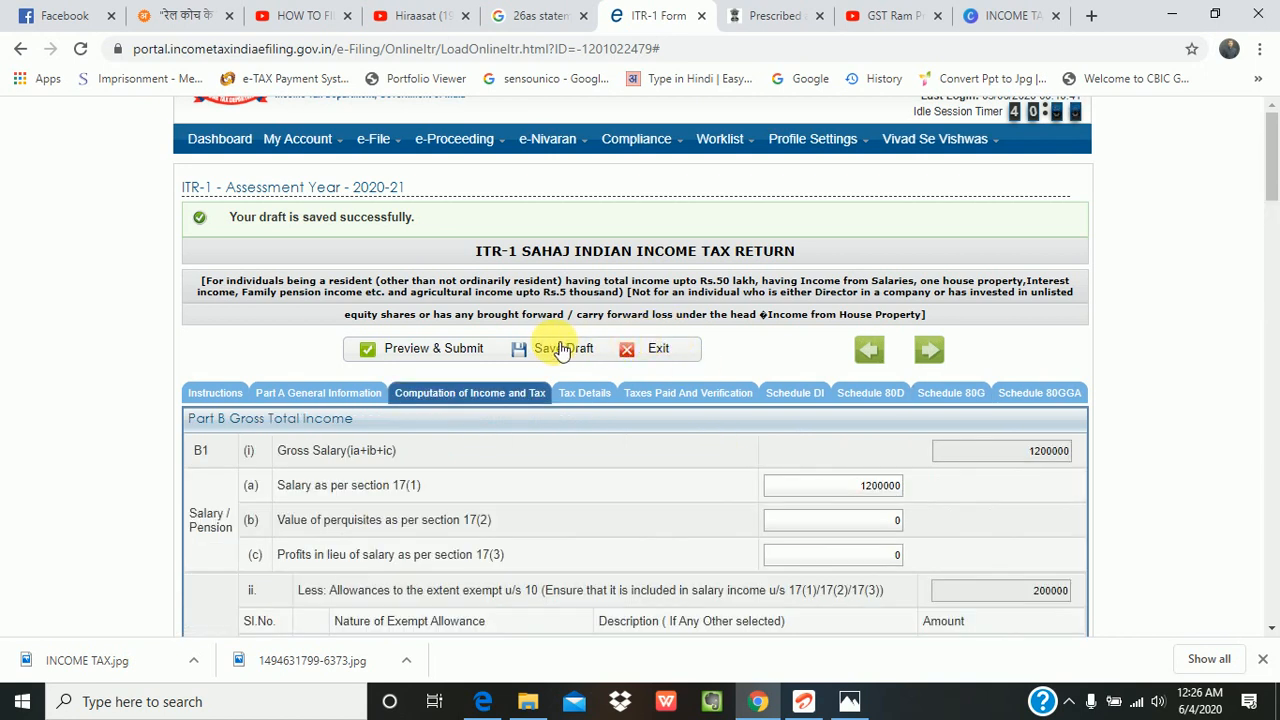
# Return to the income and tax computation and review the 80GGA donation row, total deductions and total income.
pyautogui.scroll(-3, 673, 437)
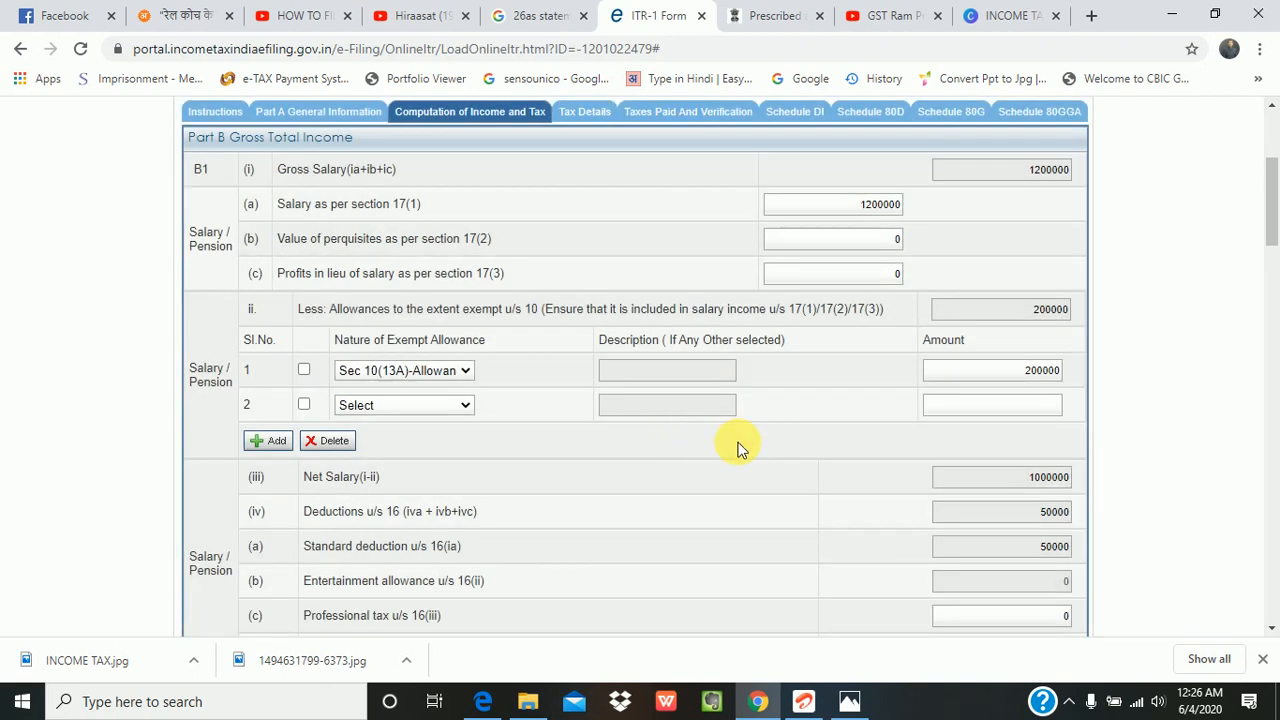
pyautogui.scroll(-5, 737, 449)
pyautogui.scroll(-10, 737, 449)
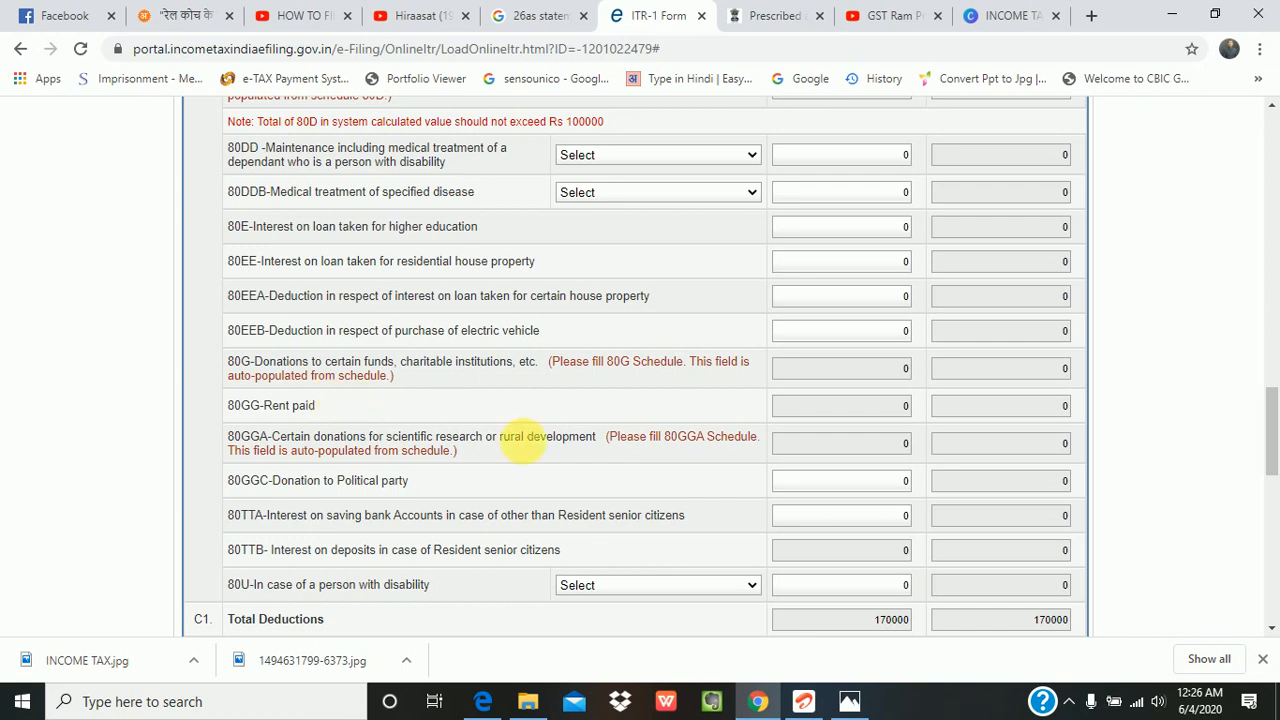
pyautogui.scroll(-1, 857, 492)
pyautogui.scroll(-1, 857, 492)
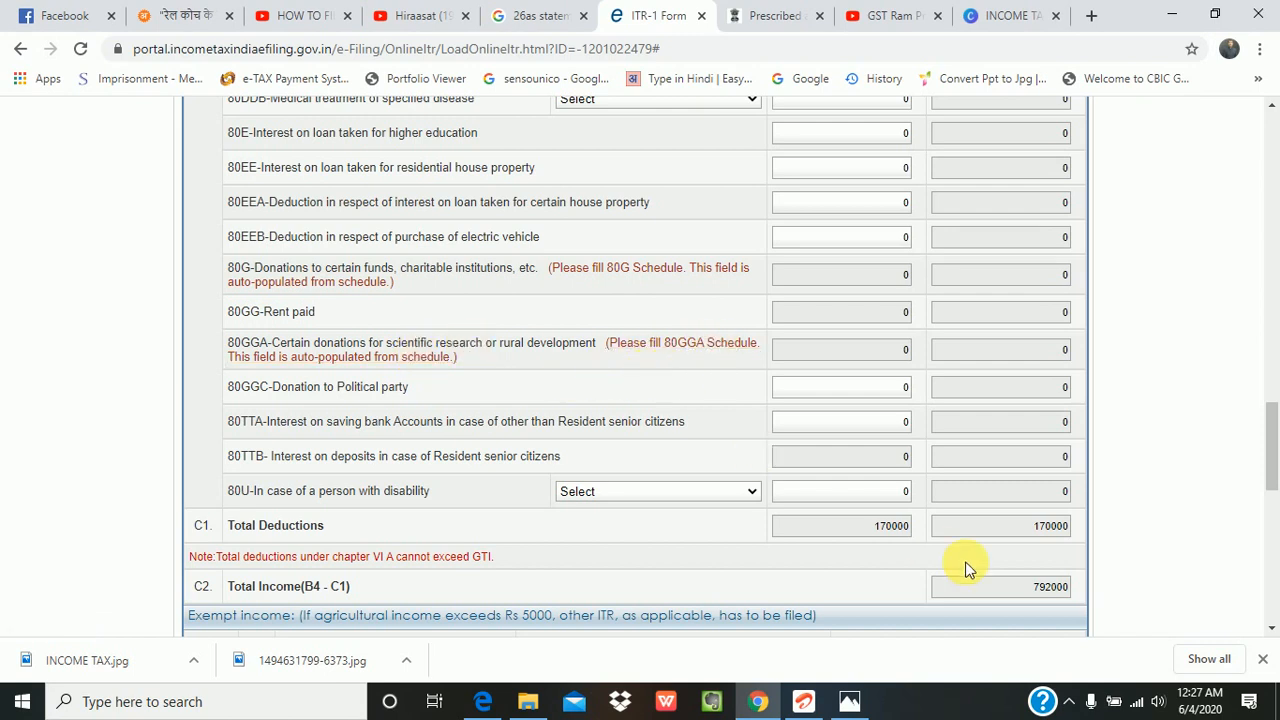
# Open Schedule 80GGA and examine the relevant clause options for scientific research or rural development donations.
pyautogui.scroll(20, 994, 503)
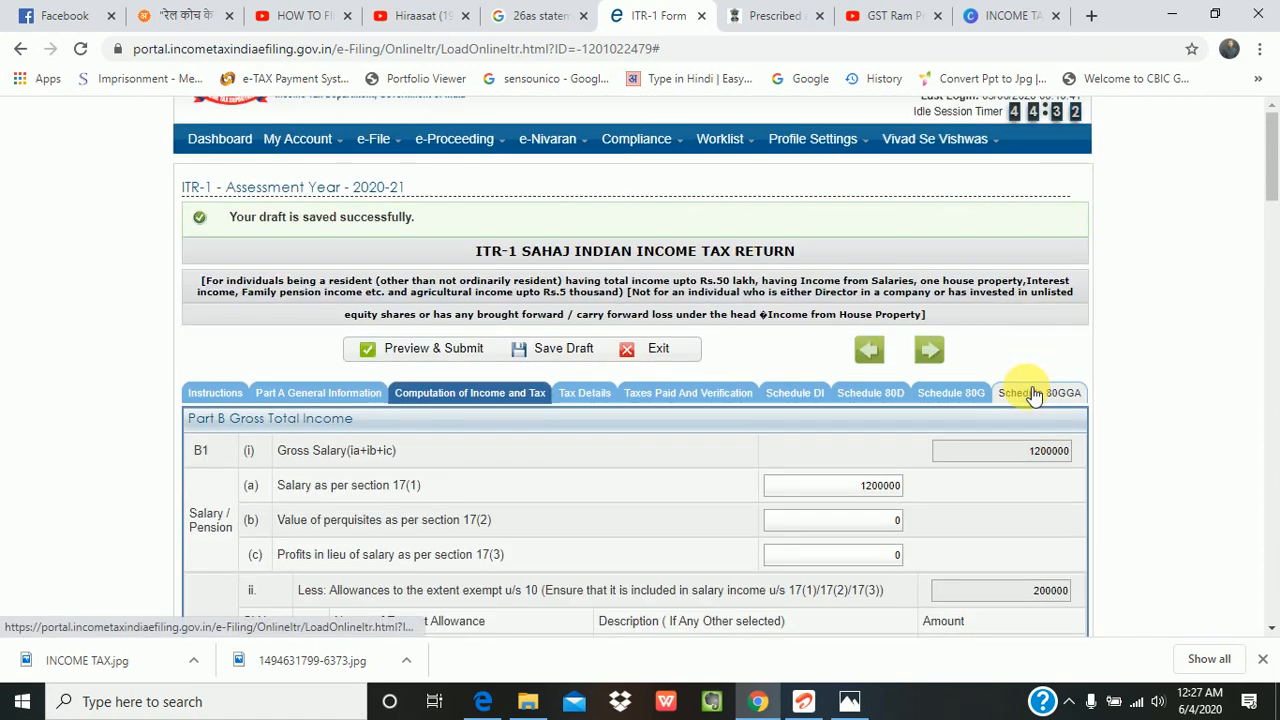
pyautogui.click(1020, 393)
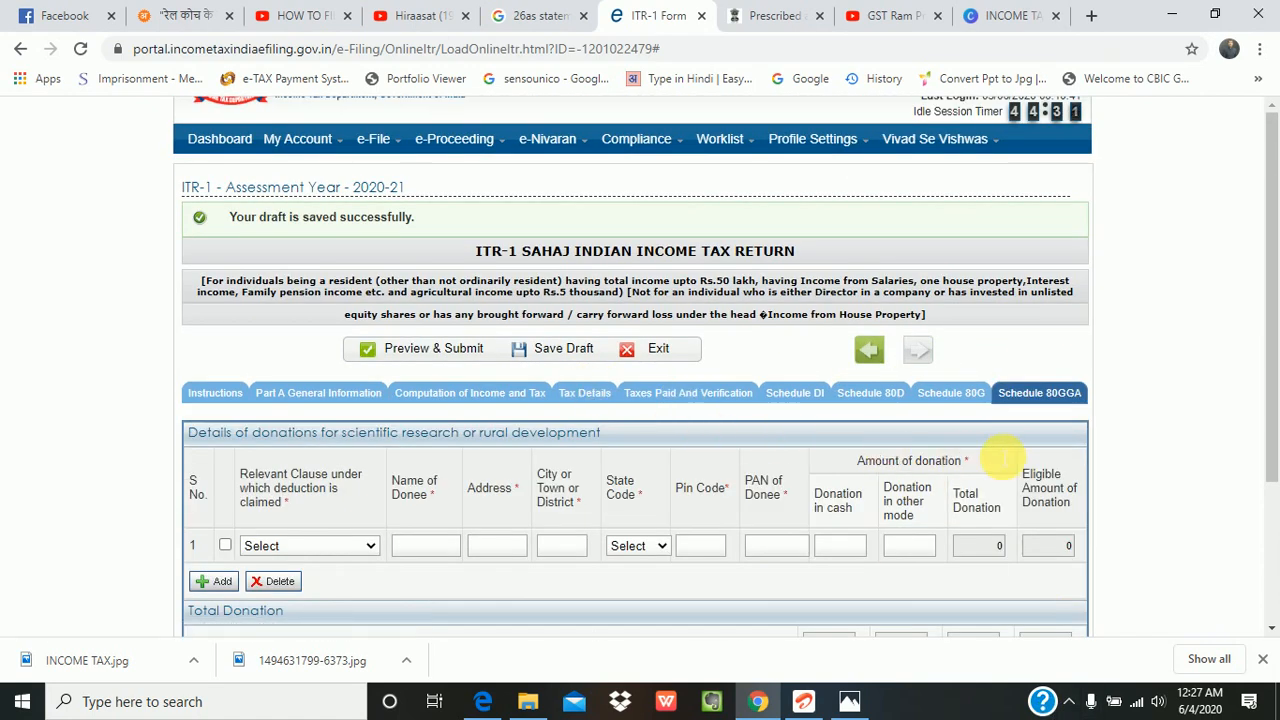
pyautogui.scroll(-1, 731, 441)
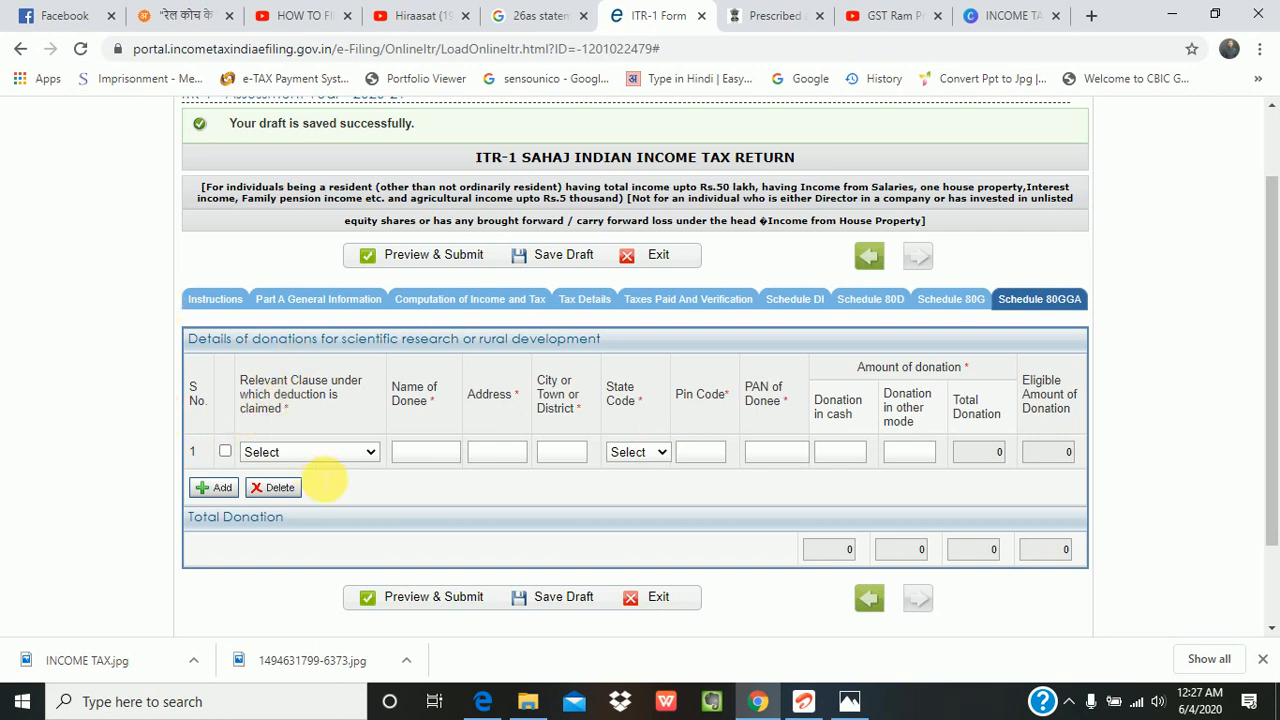
pyautogui.click(364, 452)
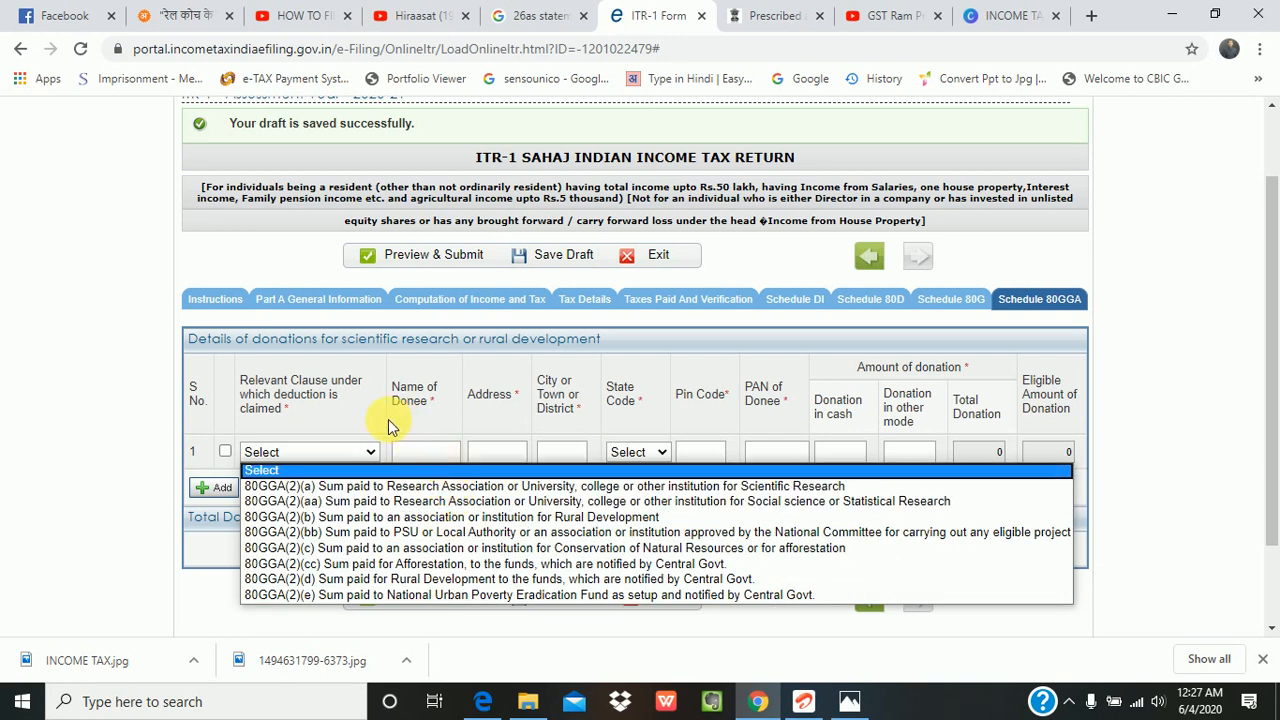
pyautogui.click(353, 419)
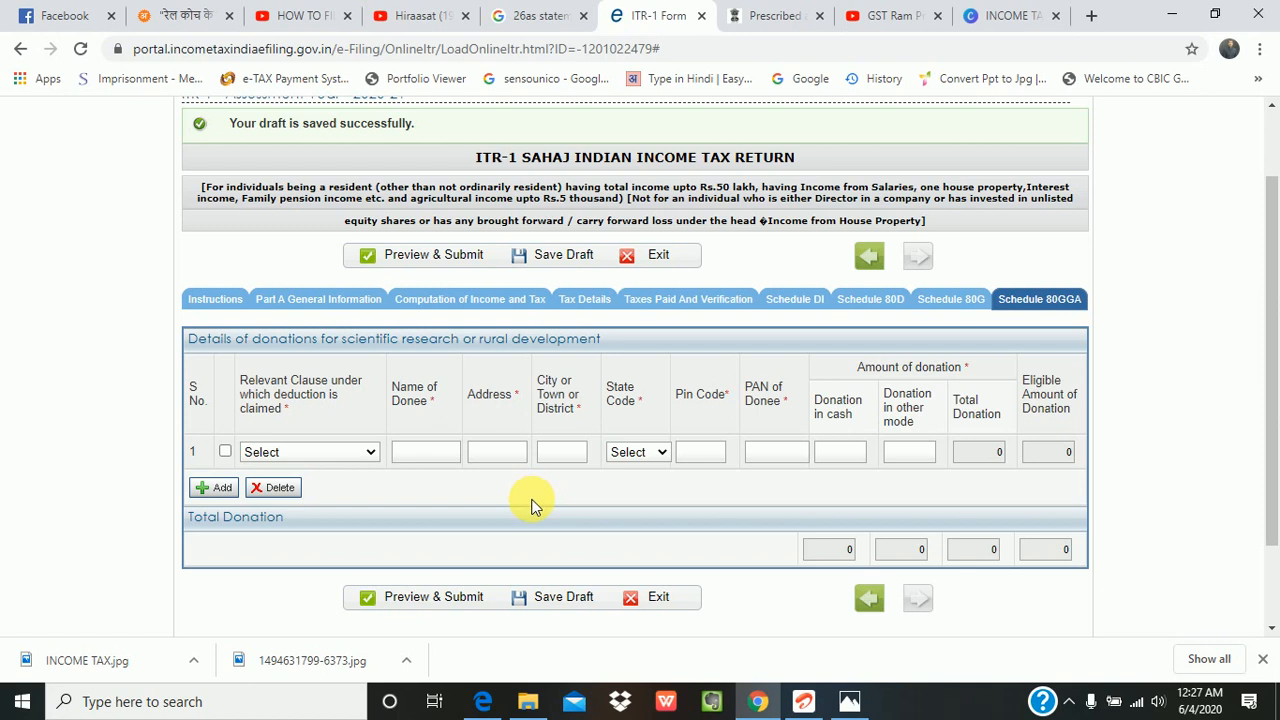
pyautogui.scroll(-2, 531, 505)
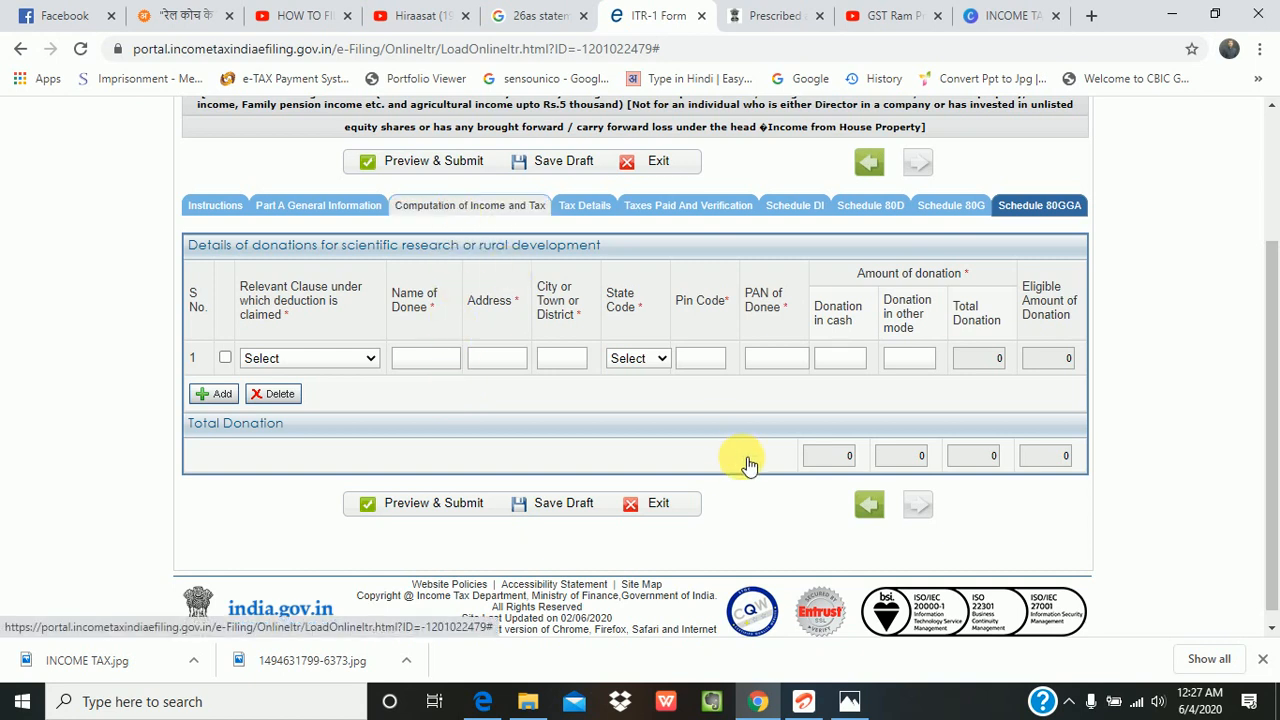
# Go back to the computation's 80GGC to 80U deduction rows and examine the disability options for 80U.
pyautogui.scroll(-9, 751, 523)
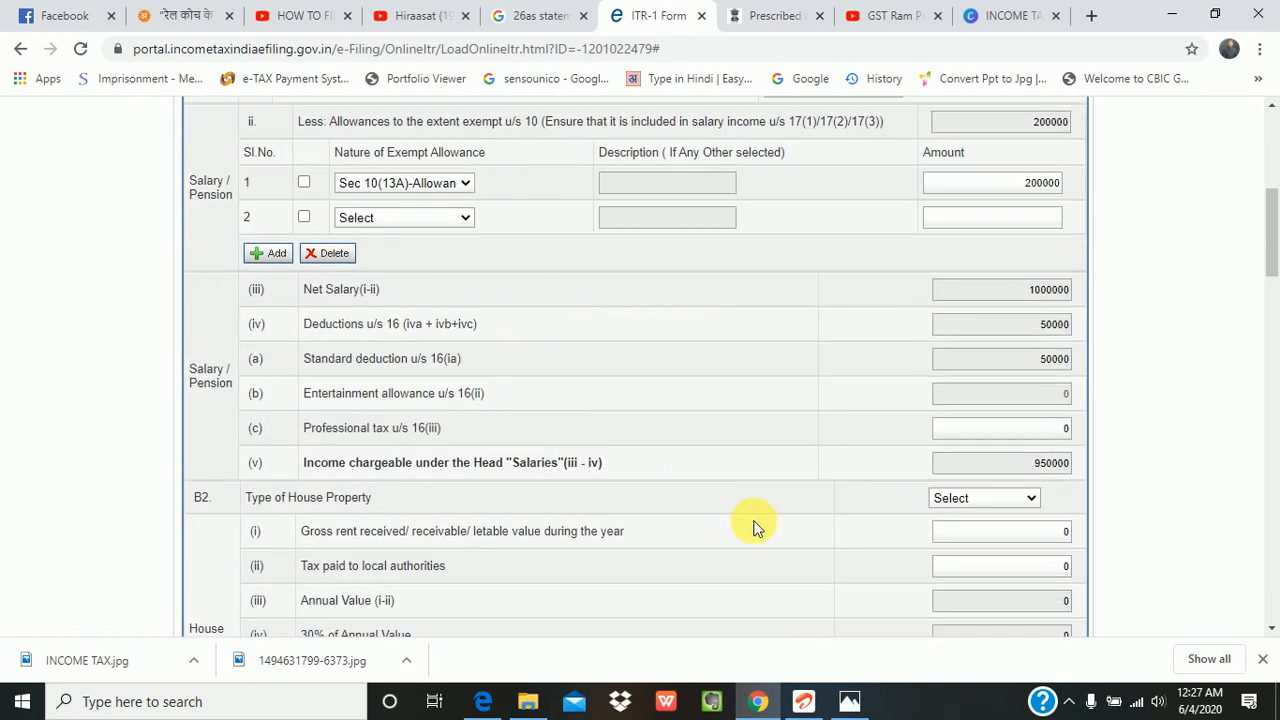
pyautogui.scroll(-9, 753, 527)
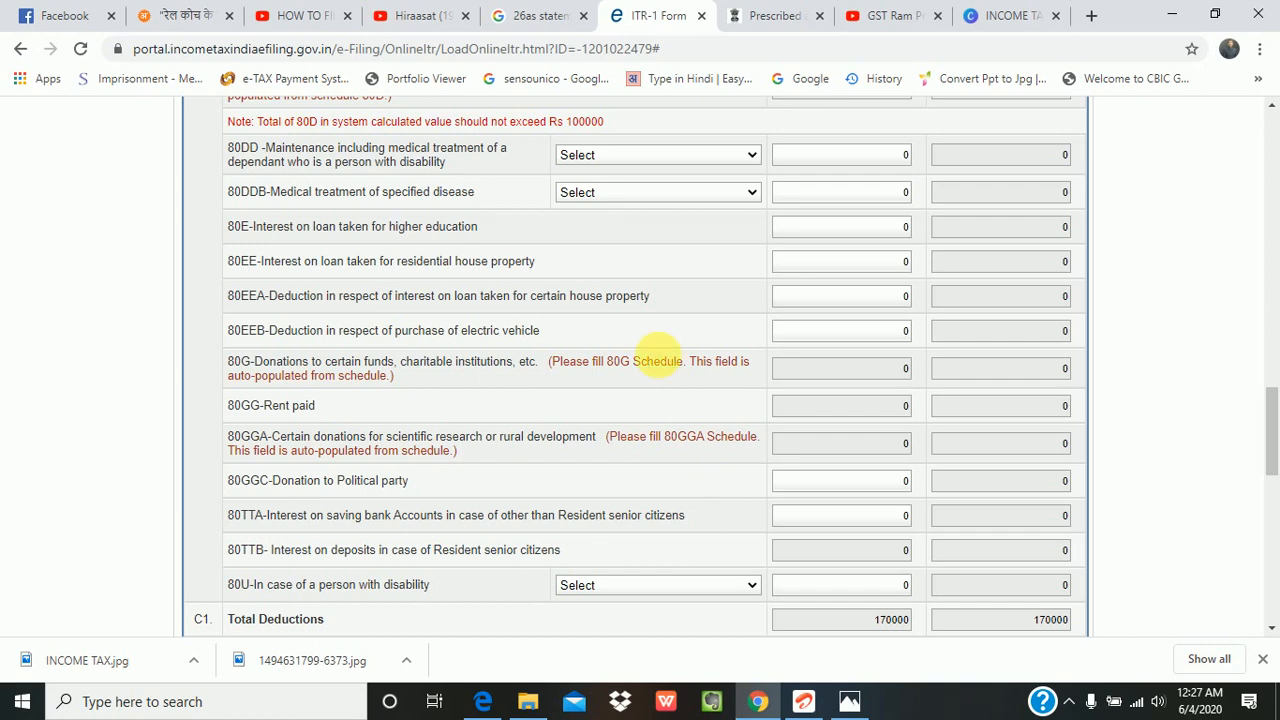
pyautogui.scroll(-2, 655, 414)
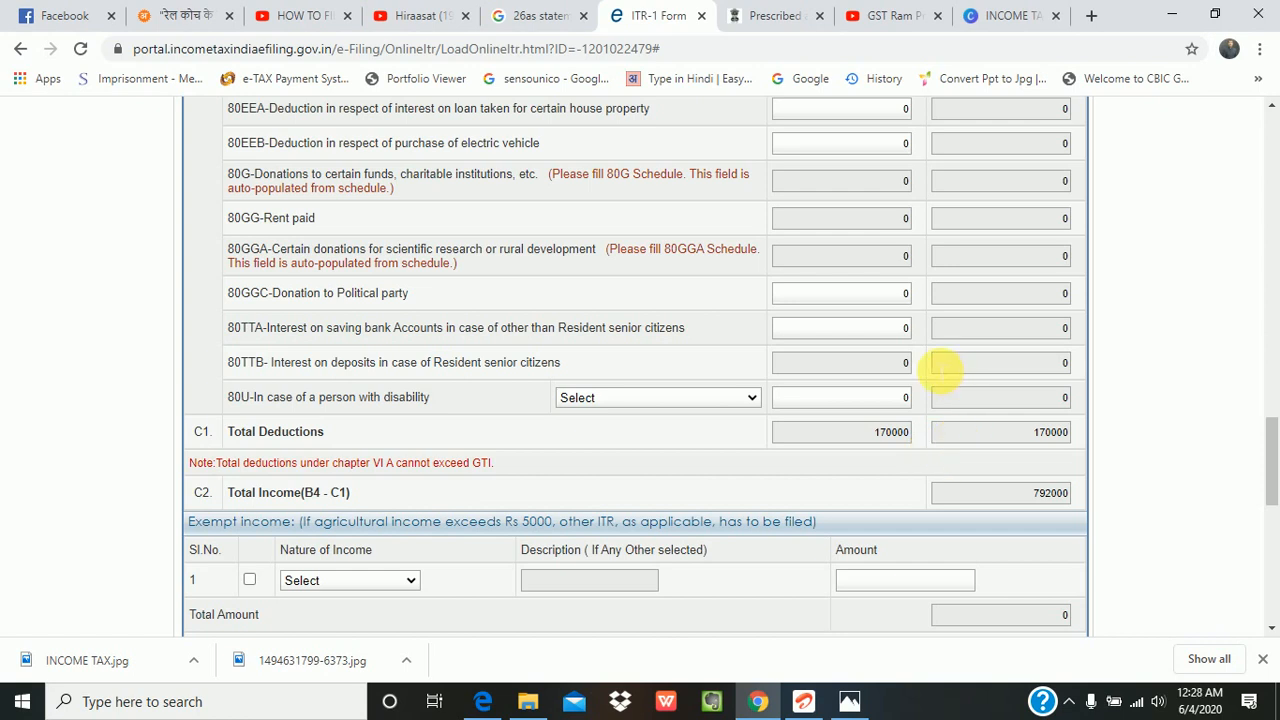
pyautogui.click(882, 295)
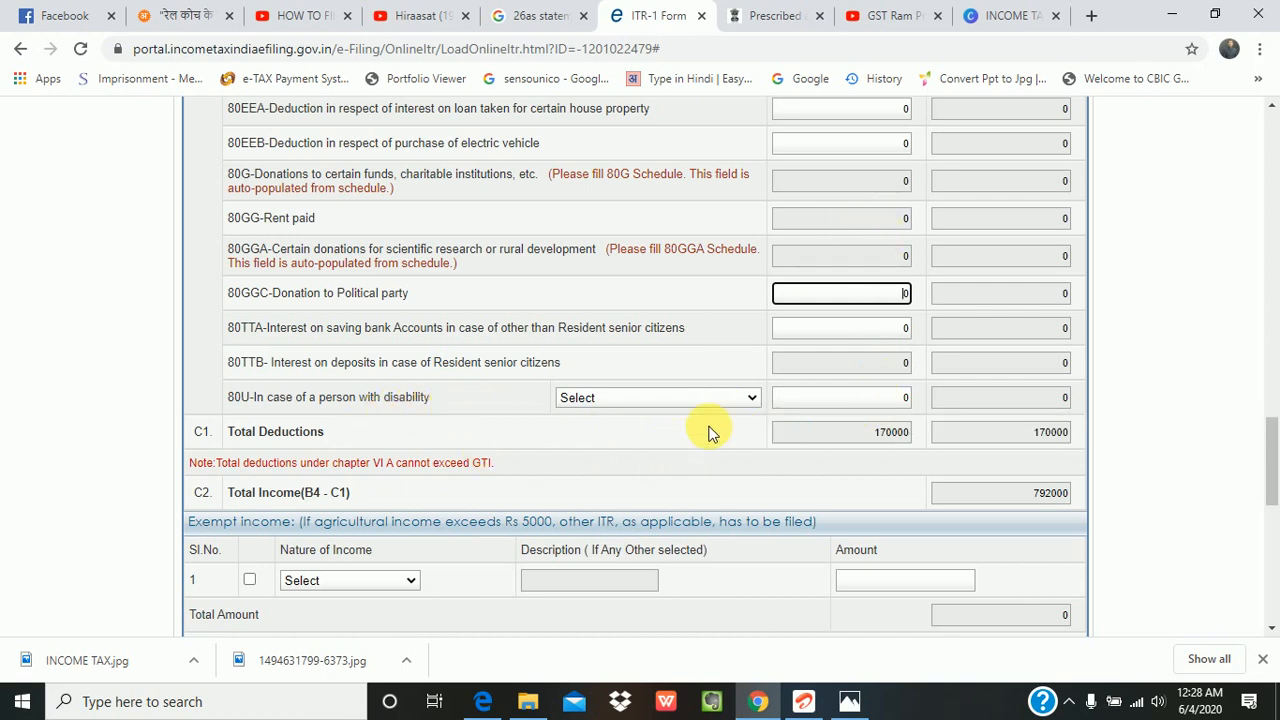
pyautogui.click(734, 402)
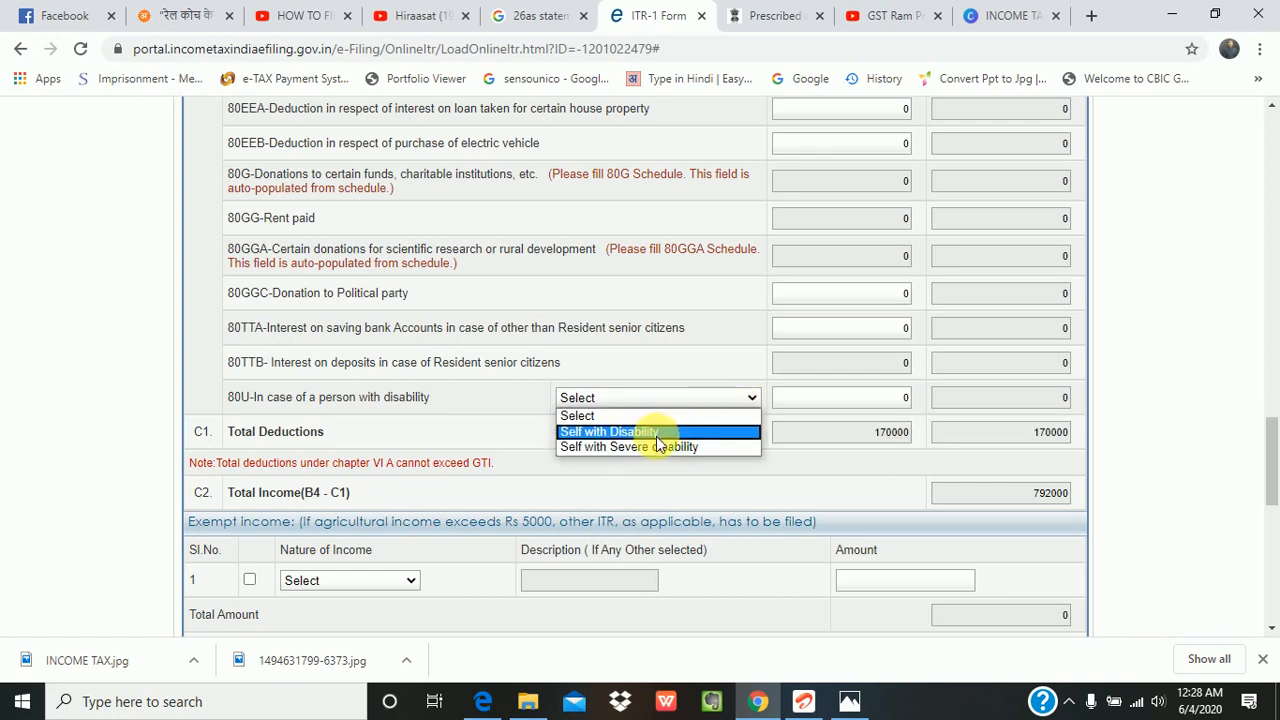
pyautogui.click(703, 401)
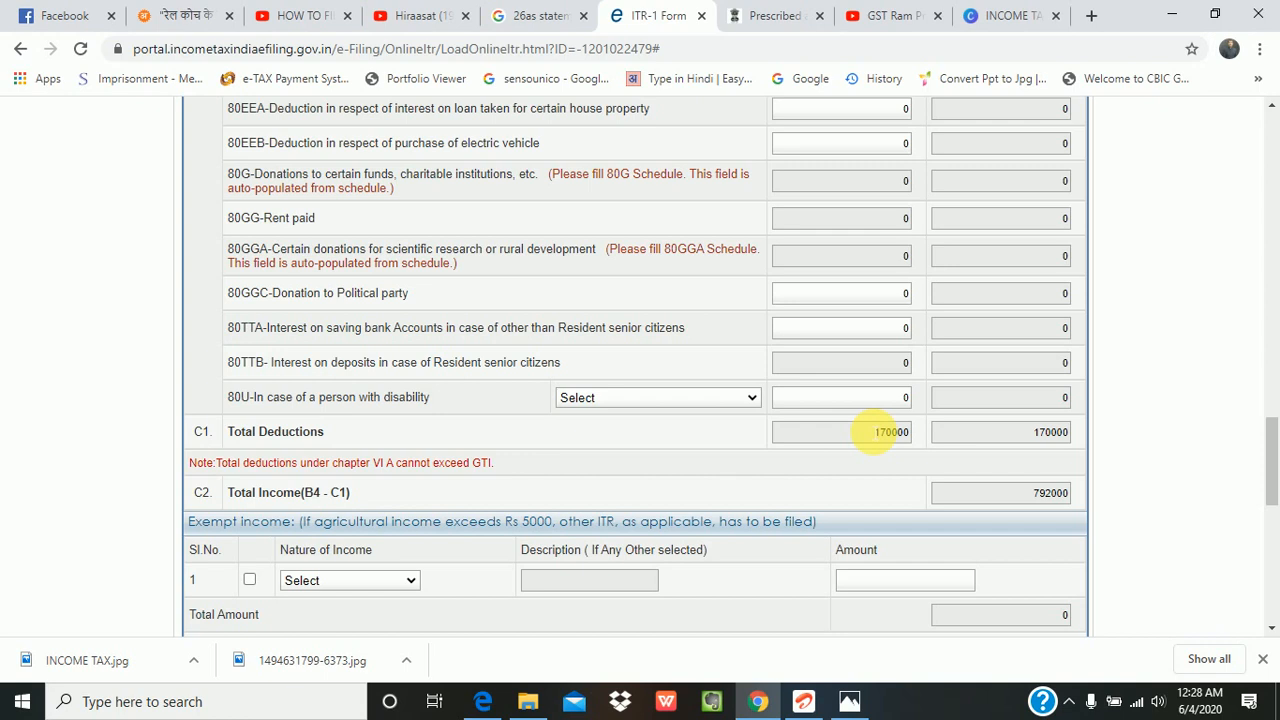
# Dismiss the save reminder and examine the nature of income options for exempt income.
pyautogui.scroll(-2, 876, 432)
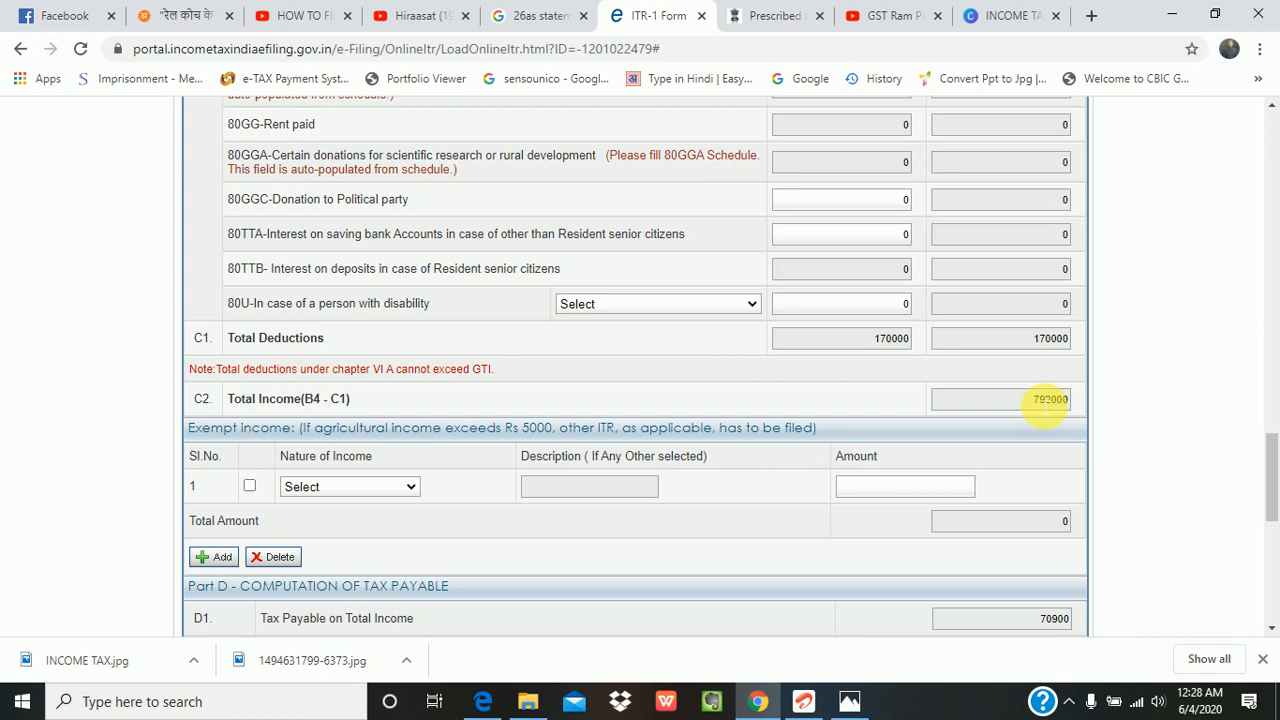
pyautogui.scroll(-2, 1047, 400)
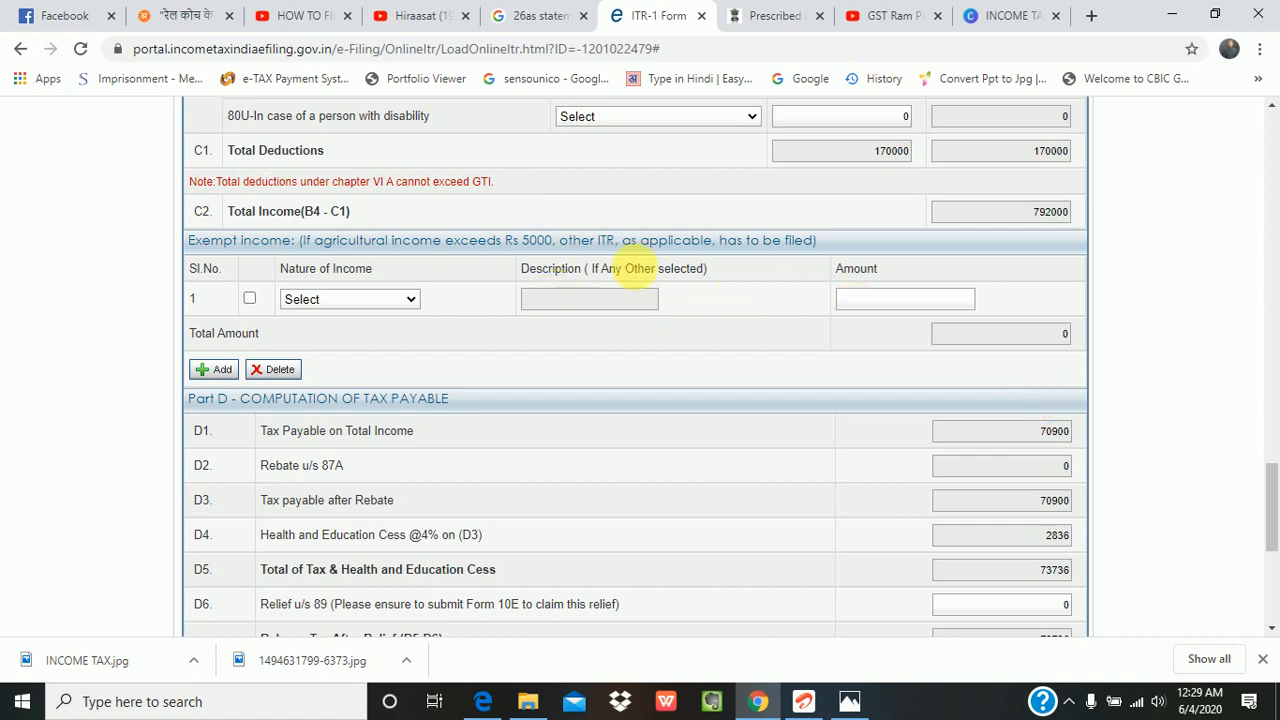
pyautogui.click(795, 194)
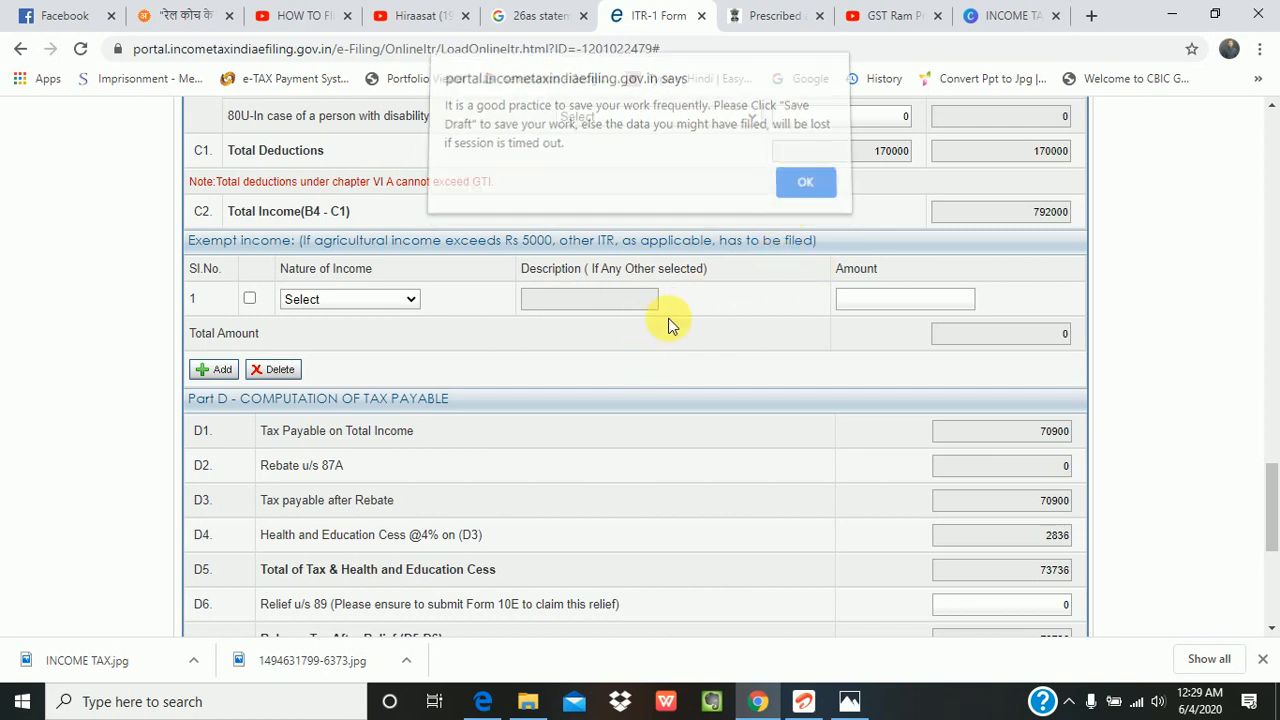
pyautogui.click(409, 300)
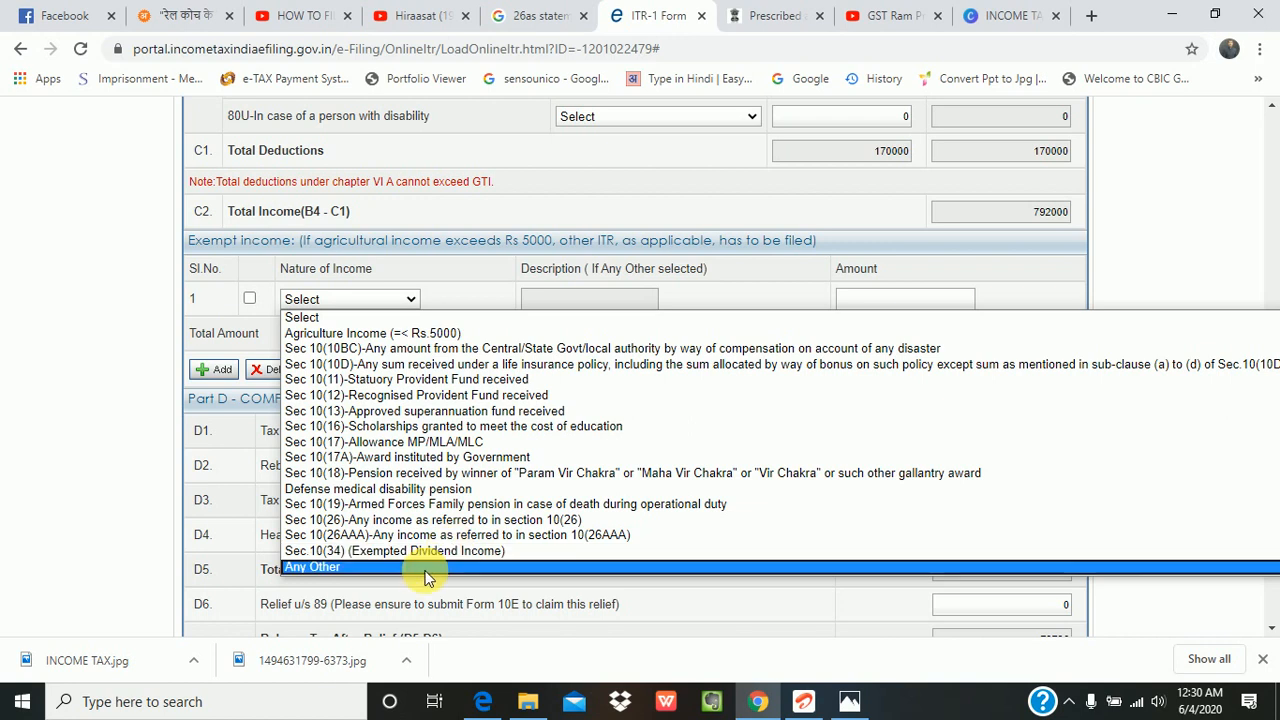
pyautogui.click(458, 286)
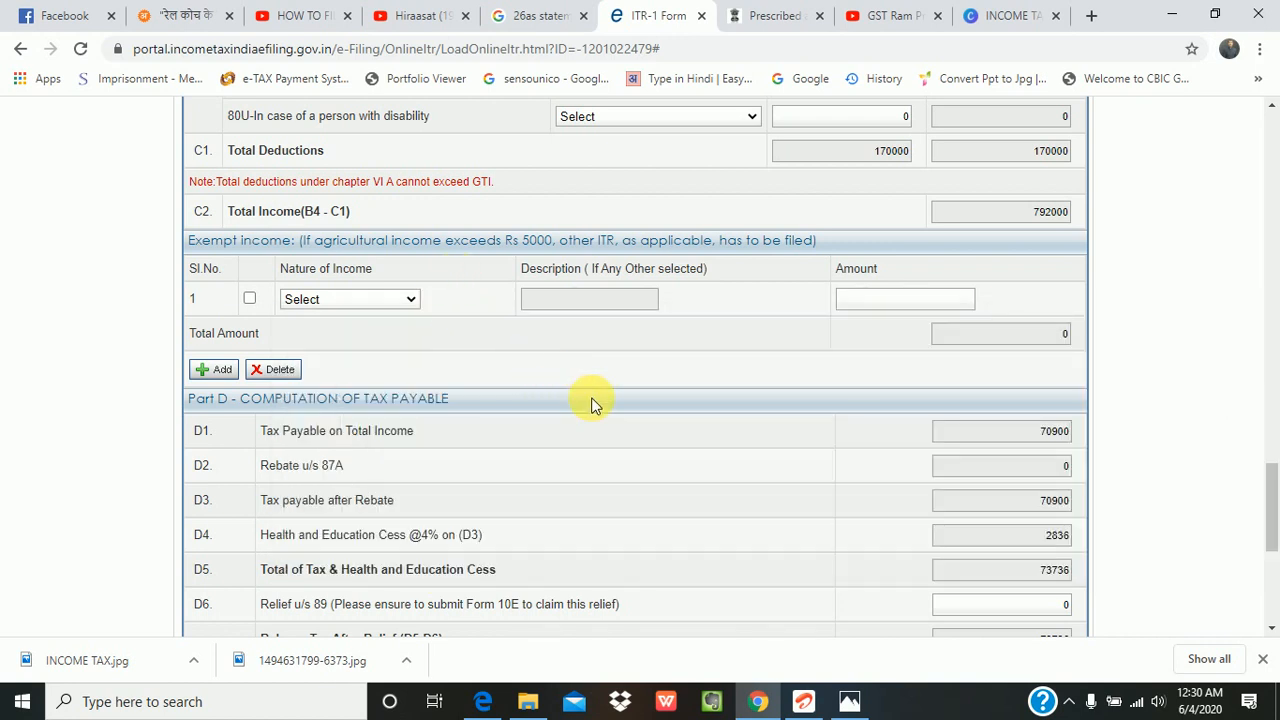
# Look over the Part D tax payable computation, from tax on total income to total tax, fee and interest.
pyautogui.scroll(-3, 598, 404)
pyautogui.scroll(-1, 600, 413)
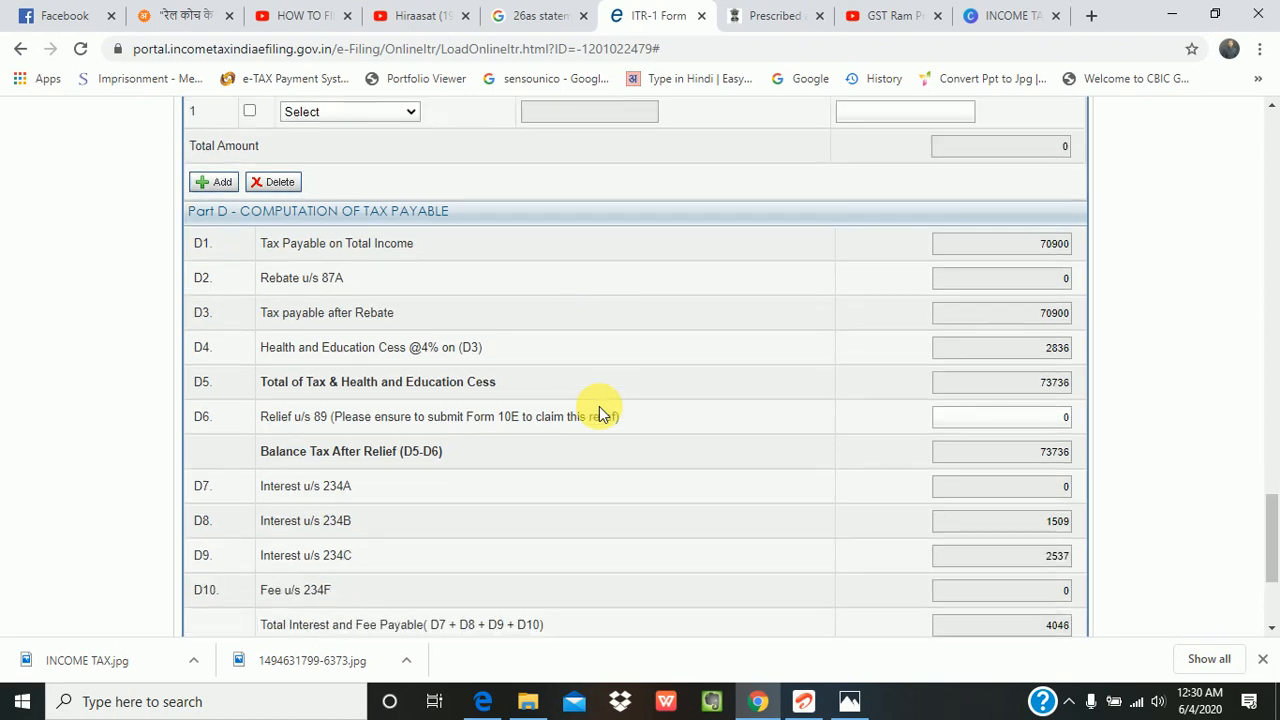
pyautogui.scroll(-3, 599, 406)
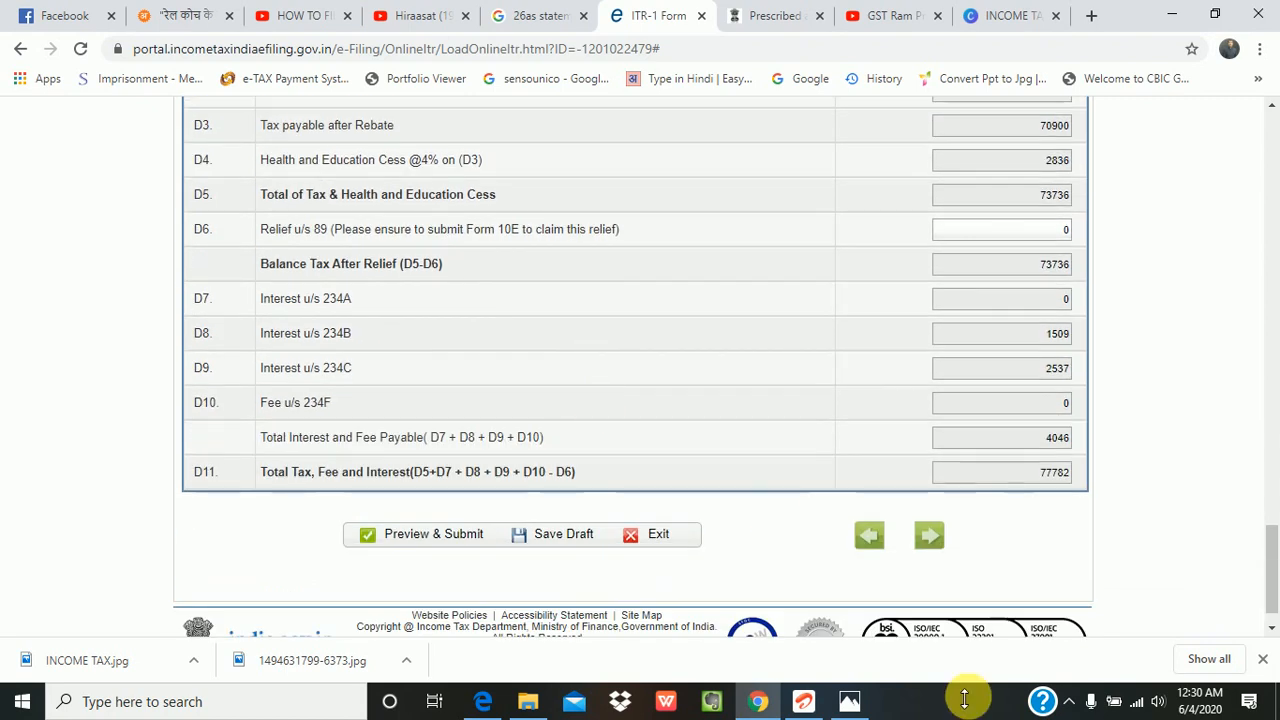
pyautogui.scroll(3, 914, 294)
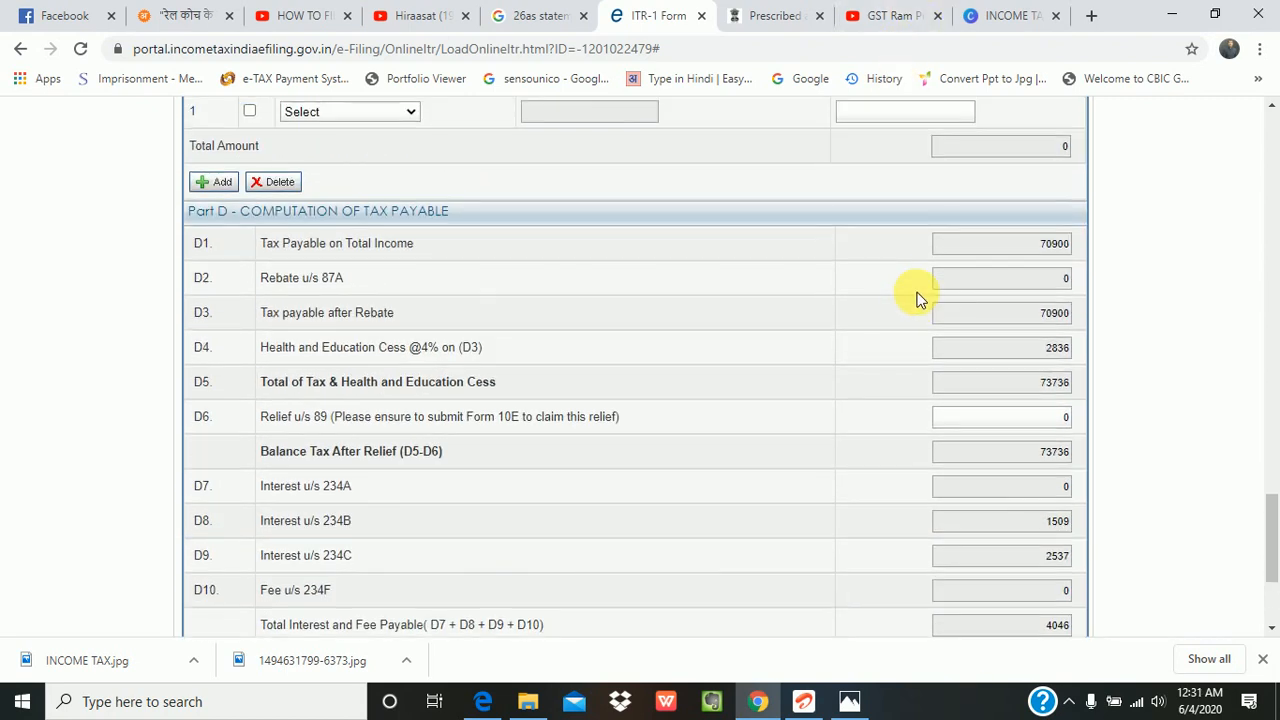
pyautogui.scroll(-3, 980, 423)
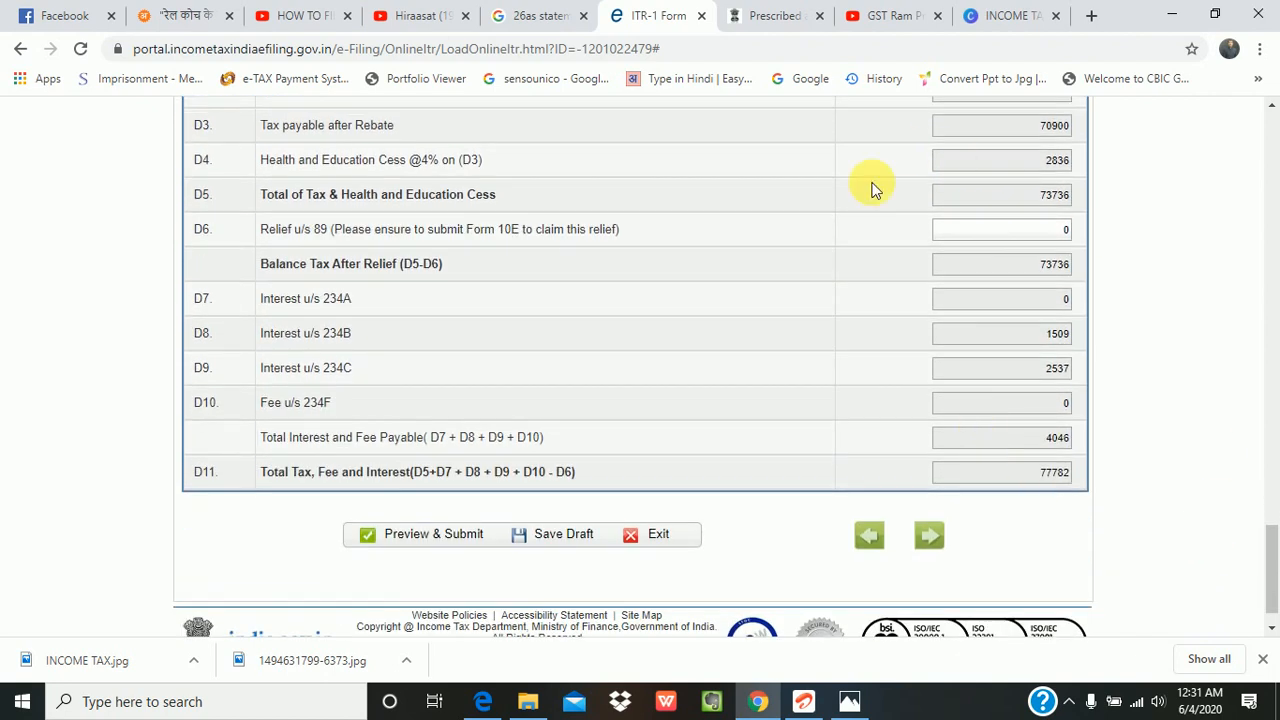
pyautogui.scroll(3, 1022, 423)
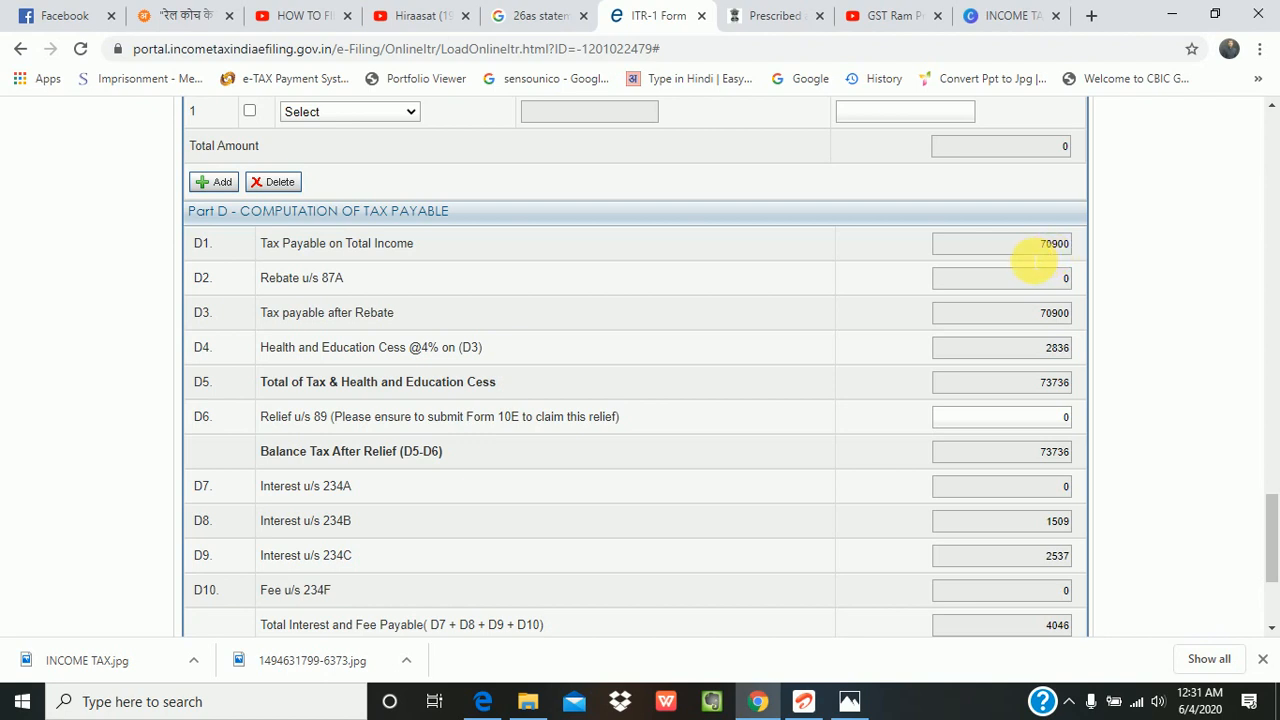
# Check Part D's tax payable, health and education cess, section 89 relief, and 234A to 234C interest rows individually.
pyautogui.doubleClick(1034, 250)
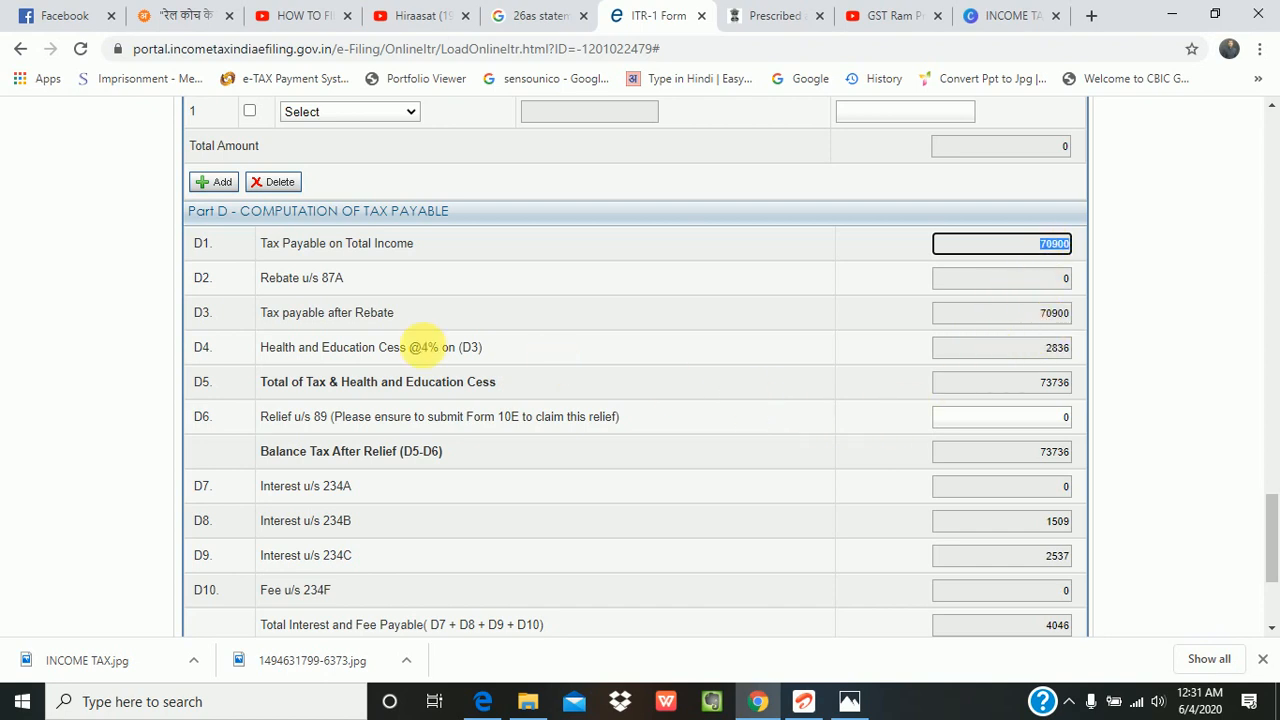
pyautogui.click(1036, 349)
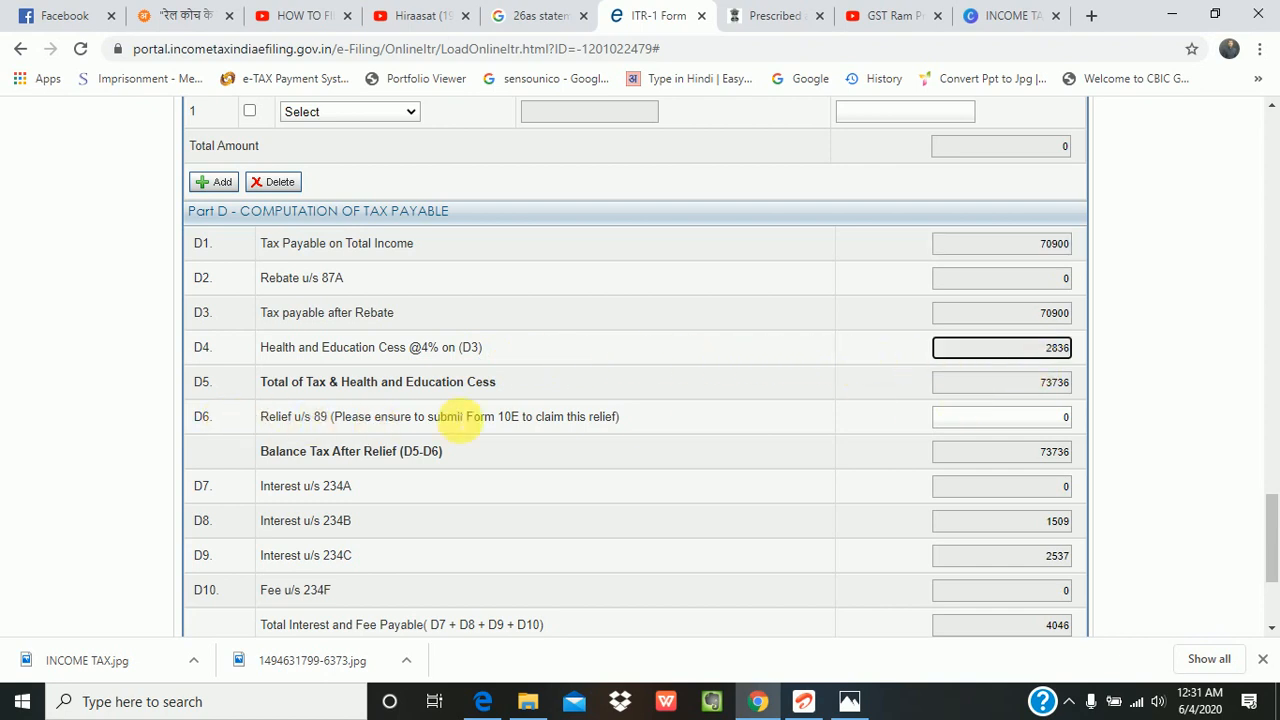
pyautogui.scroll(-1, 603, 443)
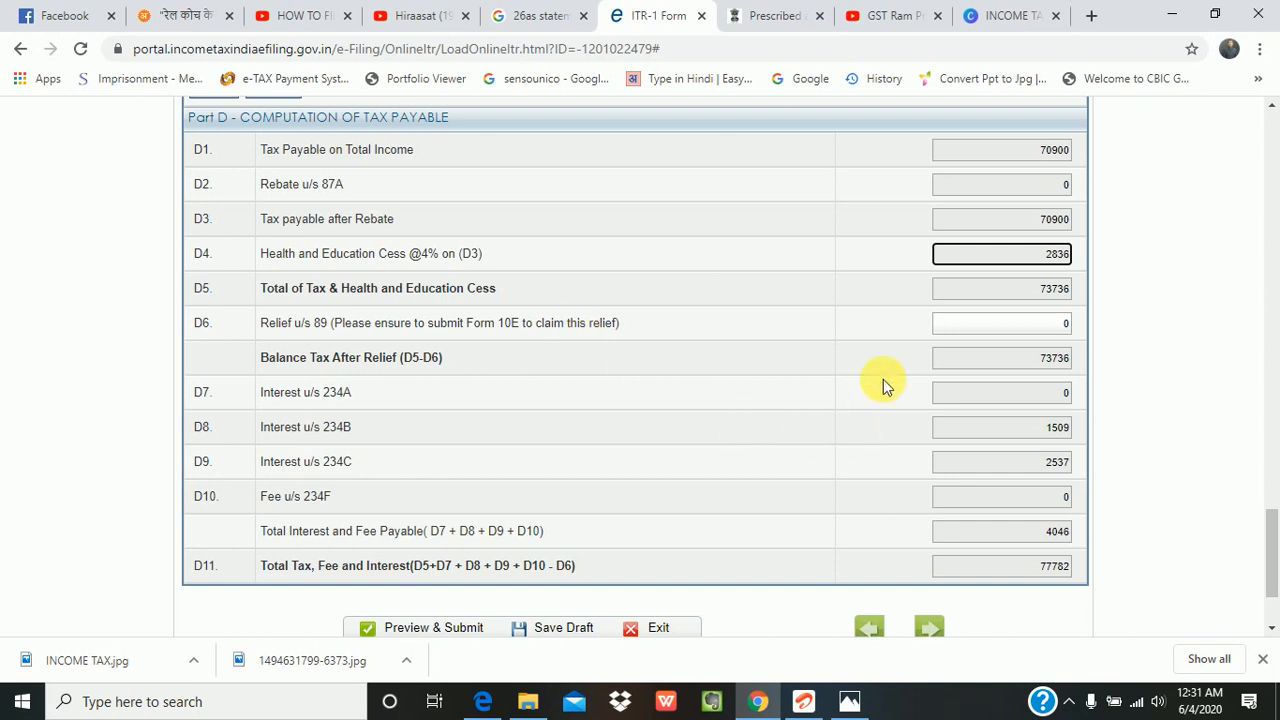
pyautogui.click(966, 326)
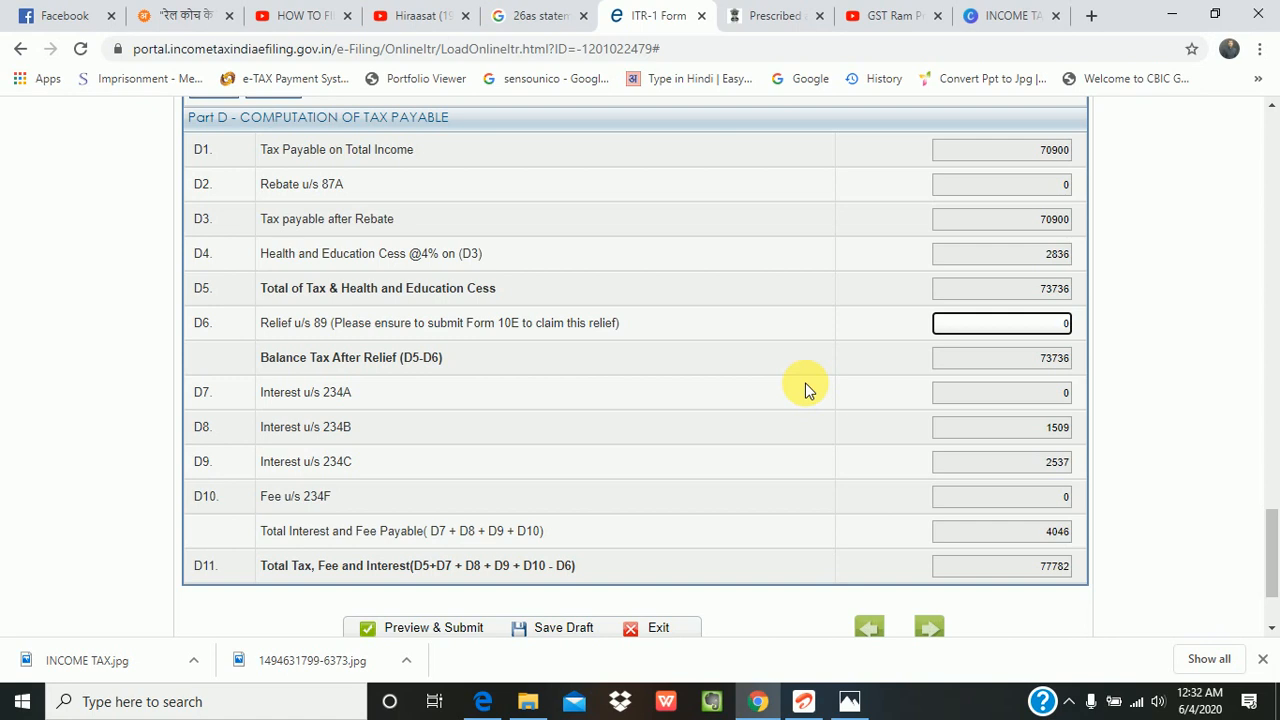
pyautogui.scroll(-1, 808, 390)
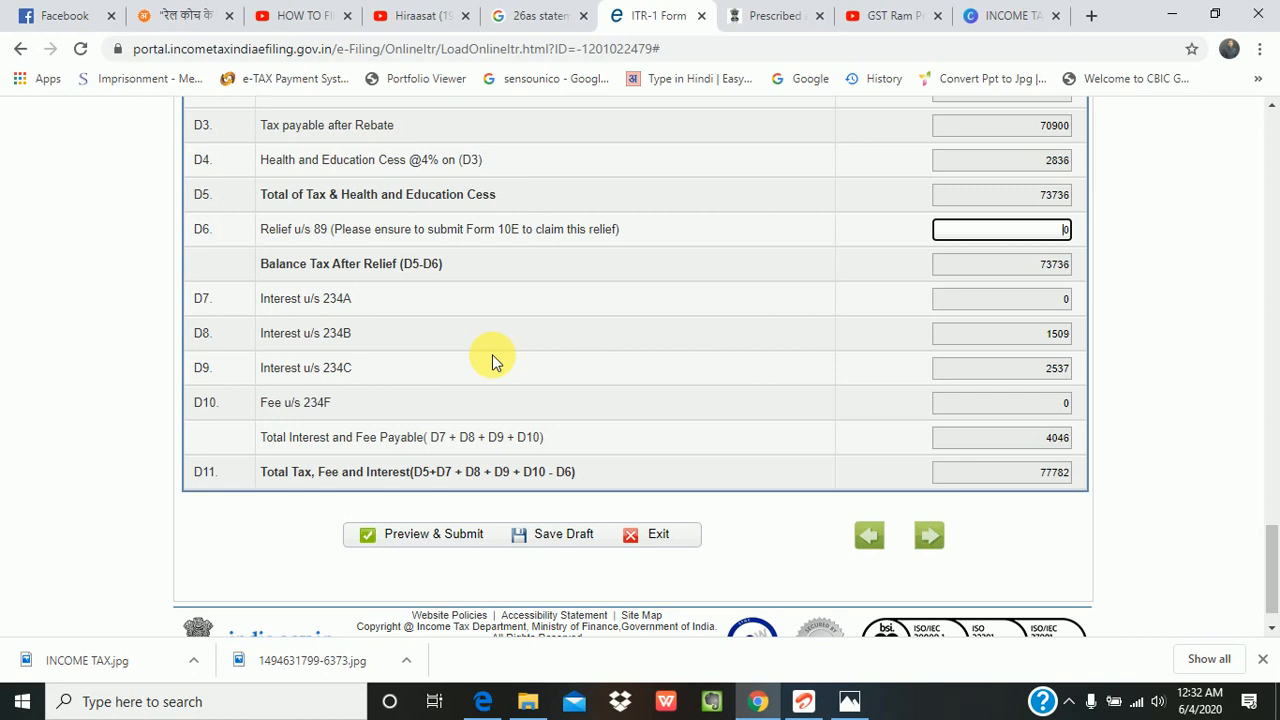
pyautogui.click(1144, 311)
pyautogui.scroll(2, 986, 290)
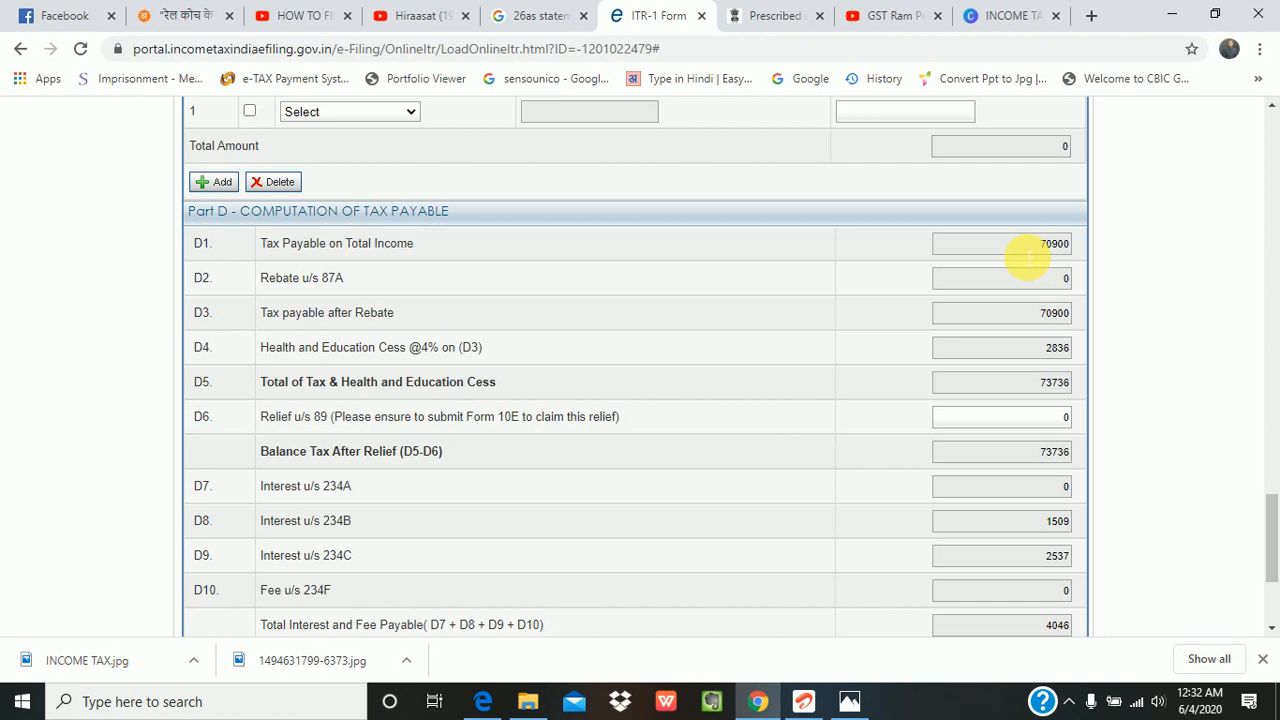
# Review Part D's total tax, fee and interest together with the 234B and 234C interest rows and the total interest and fee payable.
pyautogui.scroll(1, 1011, 289)
pyautogui.scroll(-3, 1005, 406)
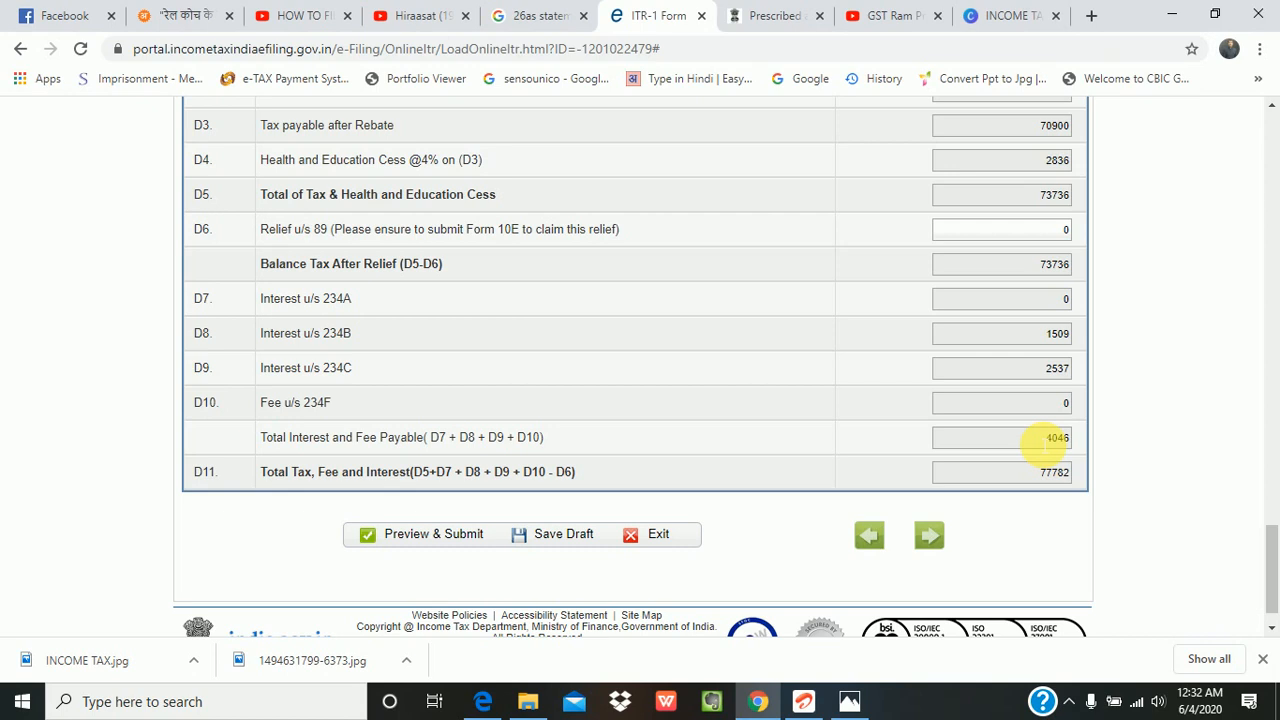
pyautogui.scroll(8, 1035, 450)
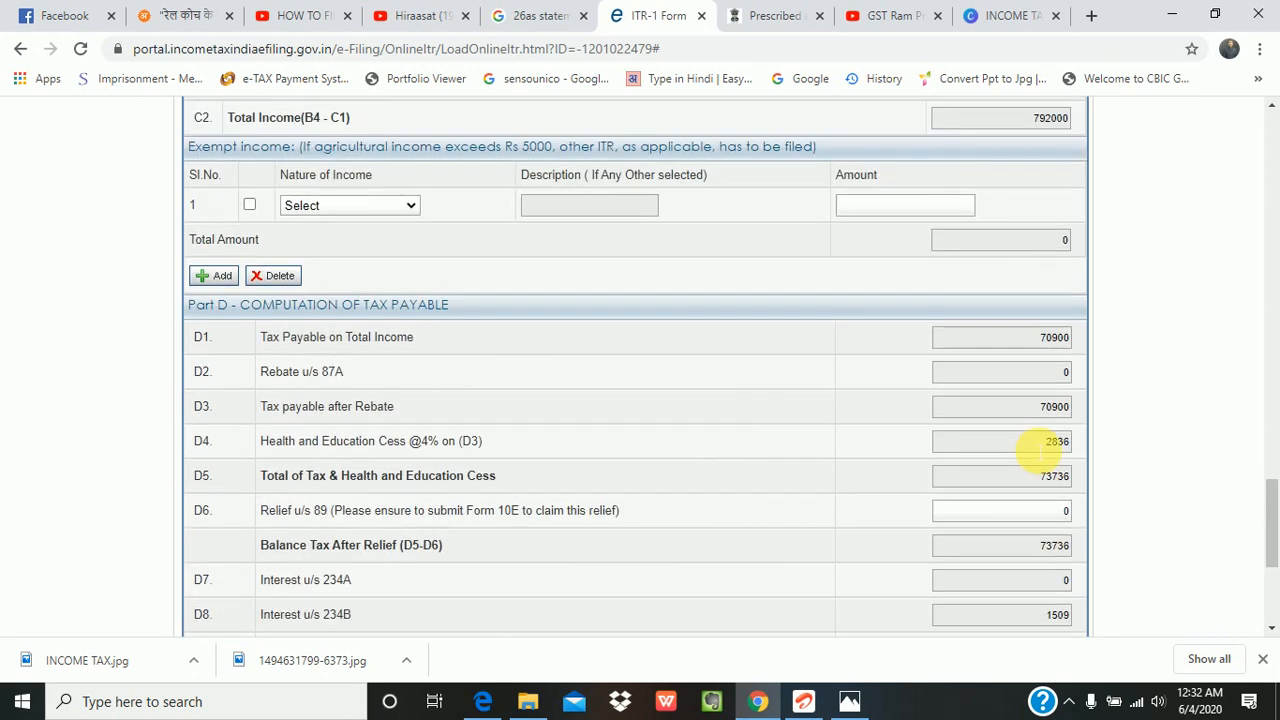
pyautogui.scroll(-10, 1031, 450)
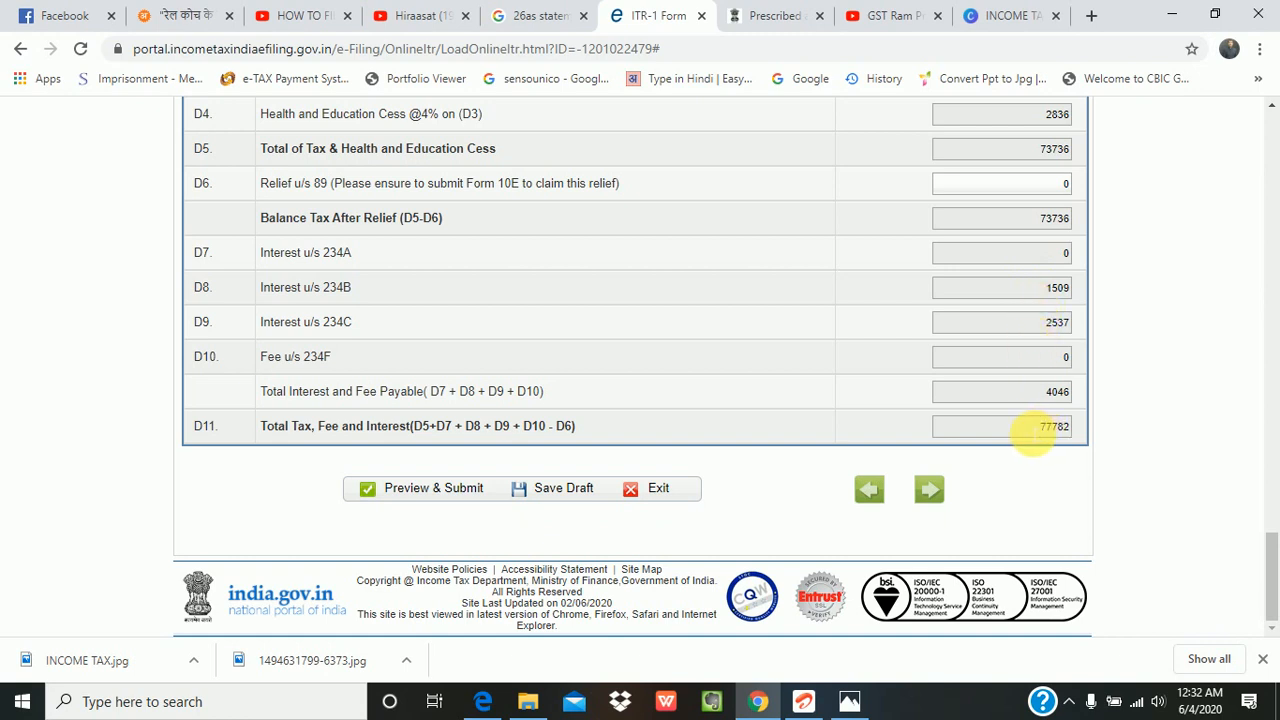
pyautogui.moveTo(1043, 440); pyautogui.dragTo(1075, 433)
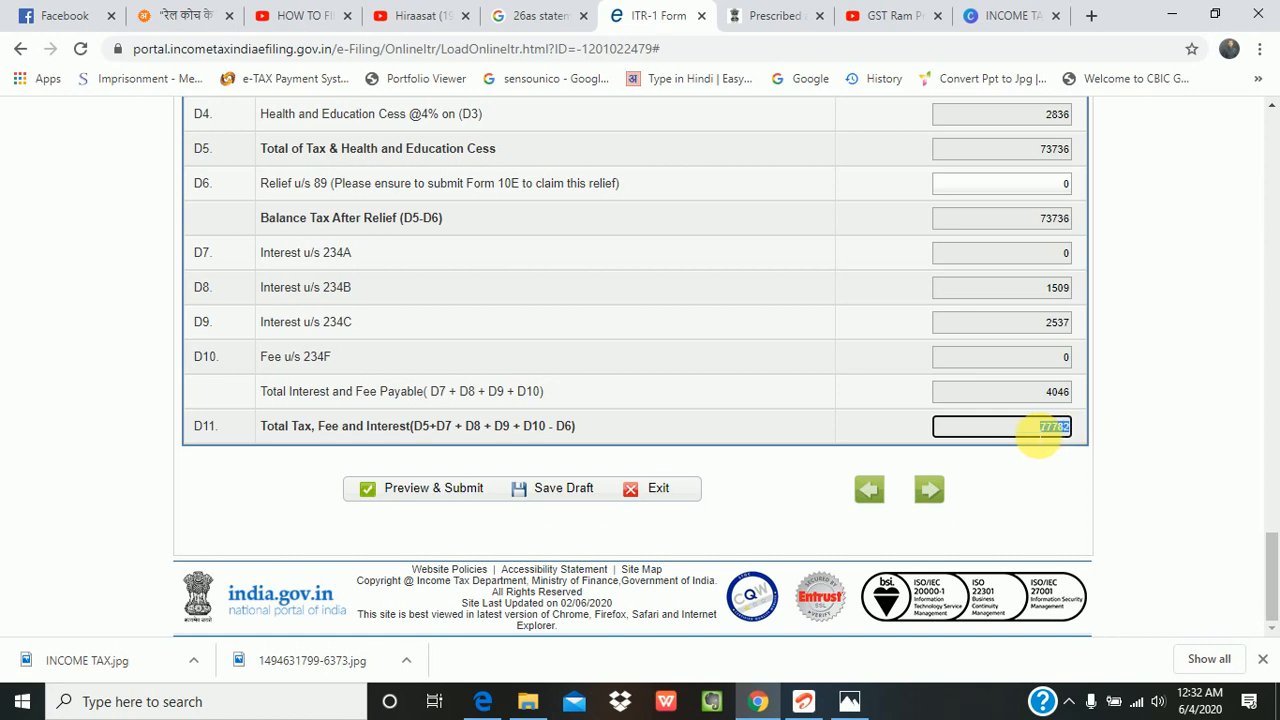
pyautogui.click(1023, 292)
pyautogui.click(1025, 325)
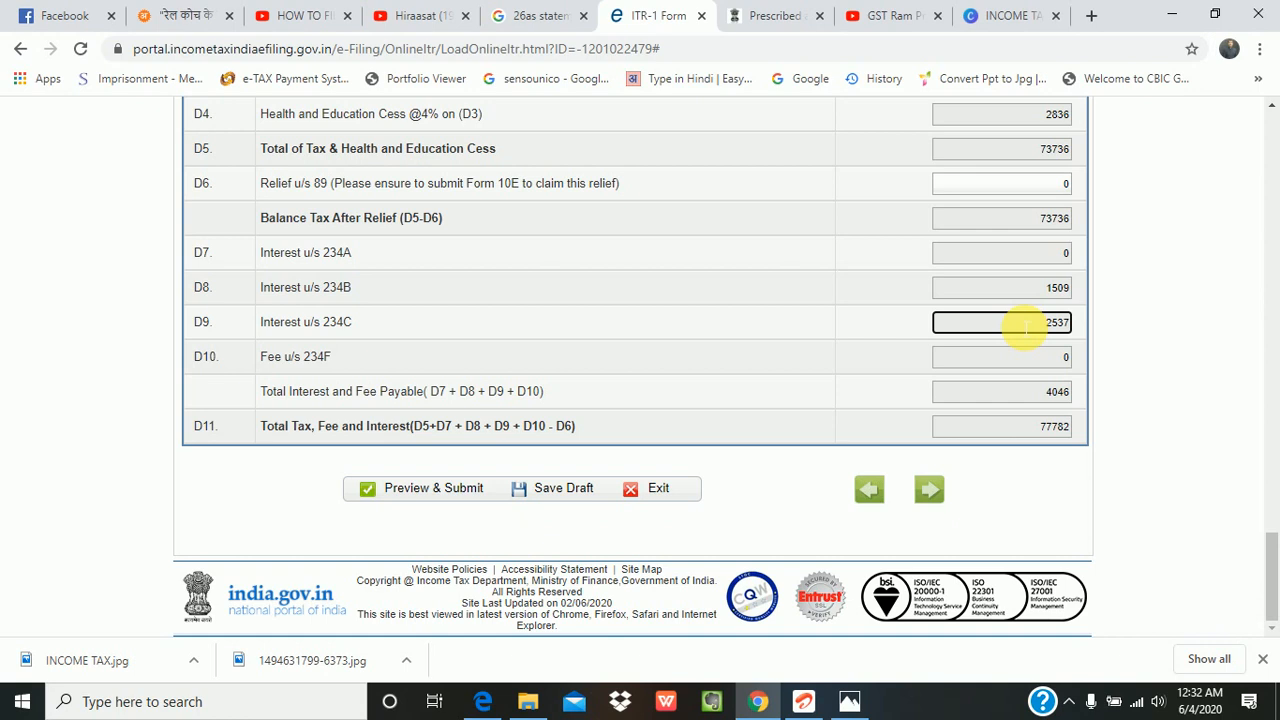
pyautogui.click(1006, 381)
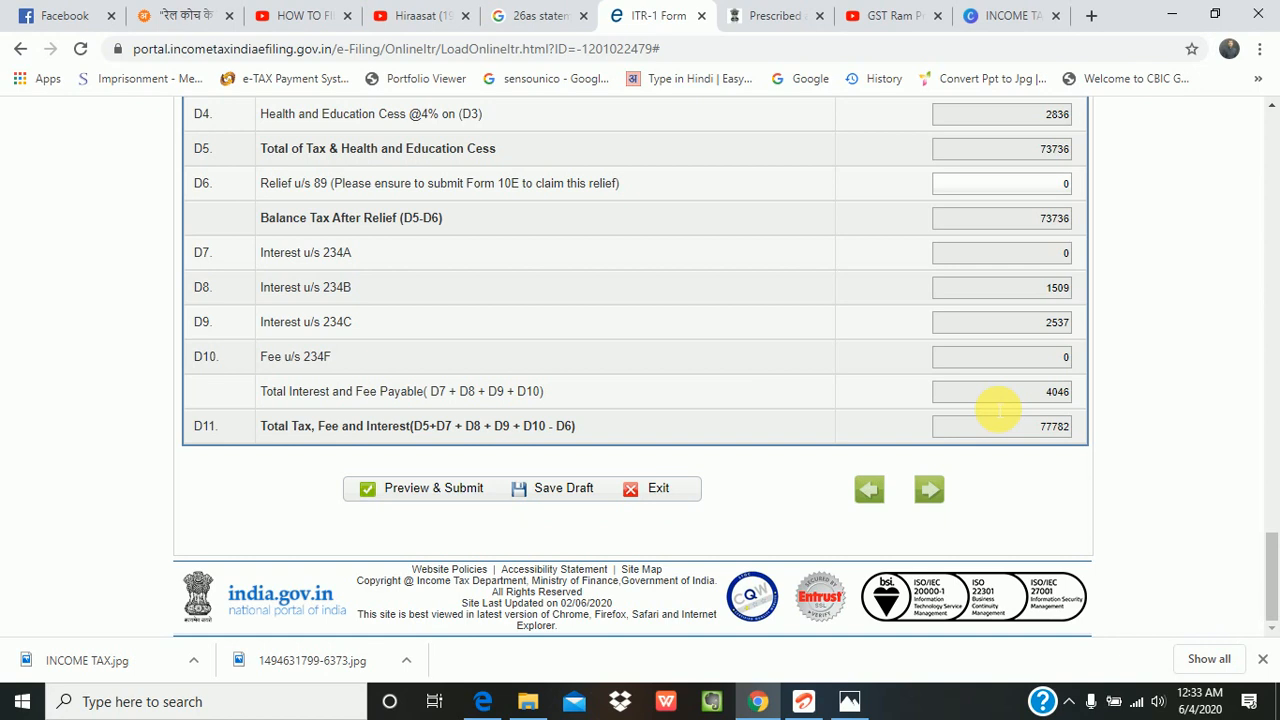
# Set the salary as per section 17(1) in Part B Gross Total Income to 800000.
pyautogui.scroll(15, 1057, 480)
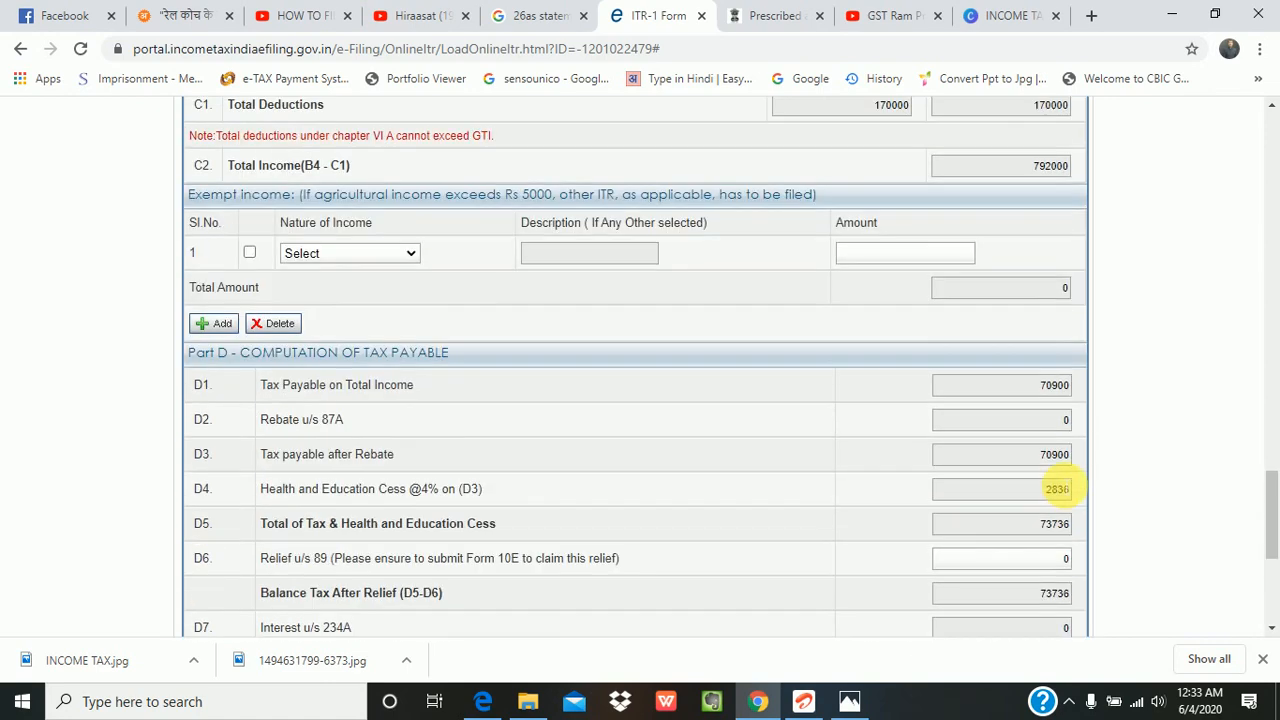
pyautogui.scroll(15, 1059, 474)
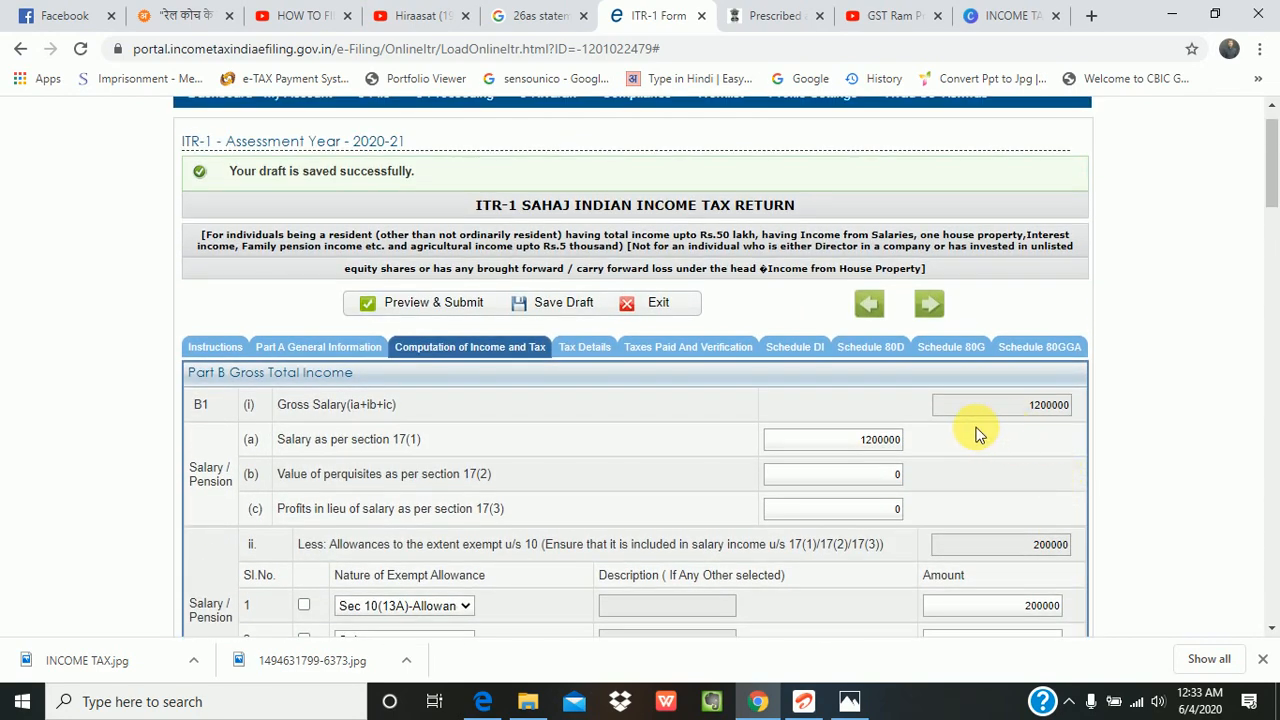
pyautogui.moveTo(837, 441); pyautogui.dragTo(909, 440)
pyautogui.press('BackSpace')
pyautogui.write('800000')
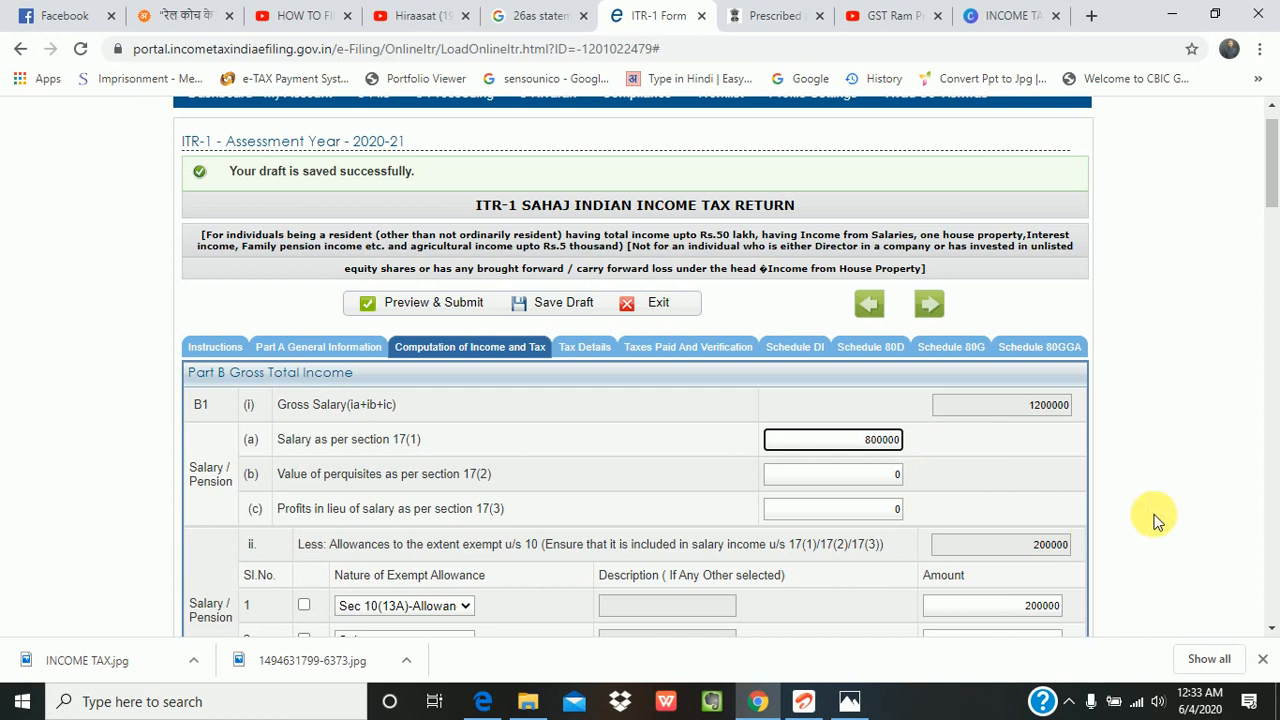
# Check the recalculated net salary, the rebate under section 87A and the total tax, fee and interest in Part D.
pyautogui.scroll(-3, 1157, 520)
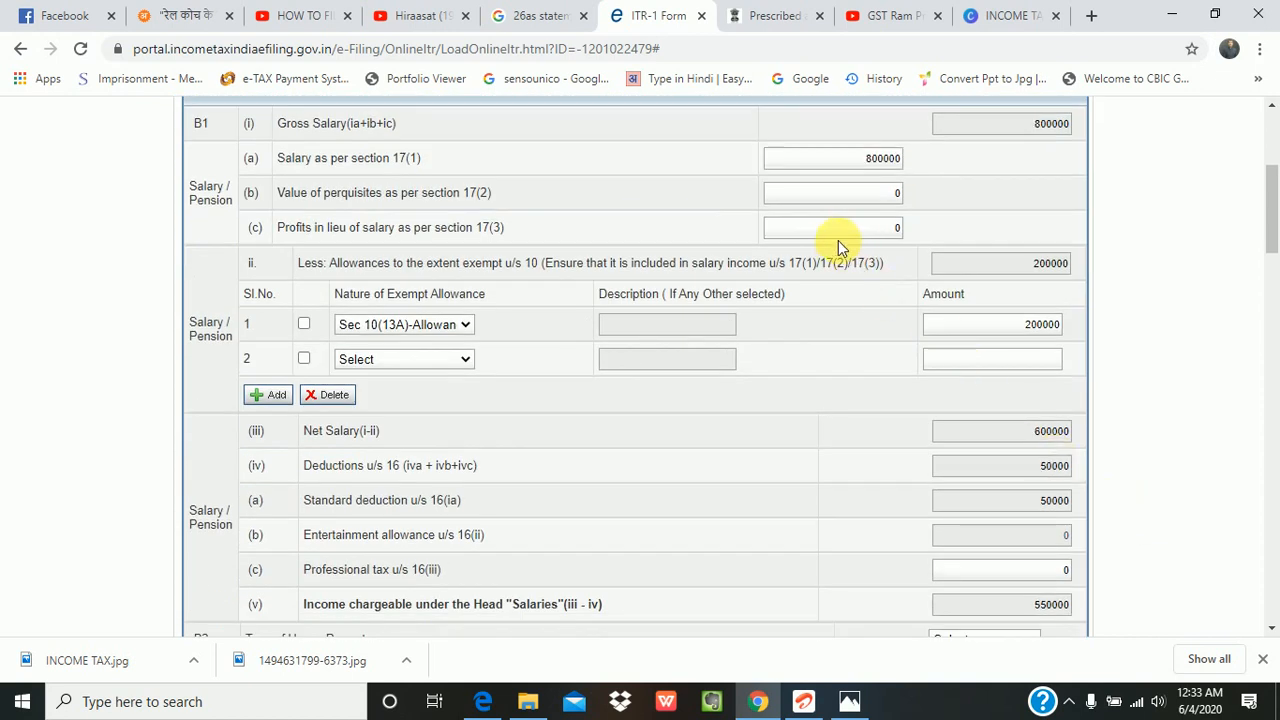
pyautogui.scroll(-10, 869, 329)
pyautogui.scroll(-12, 910, 375)
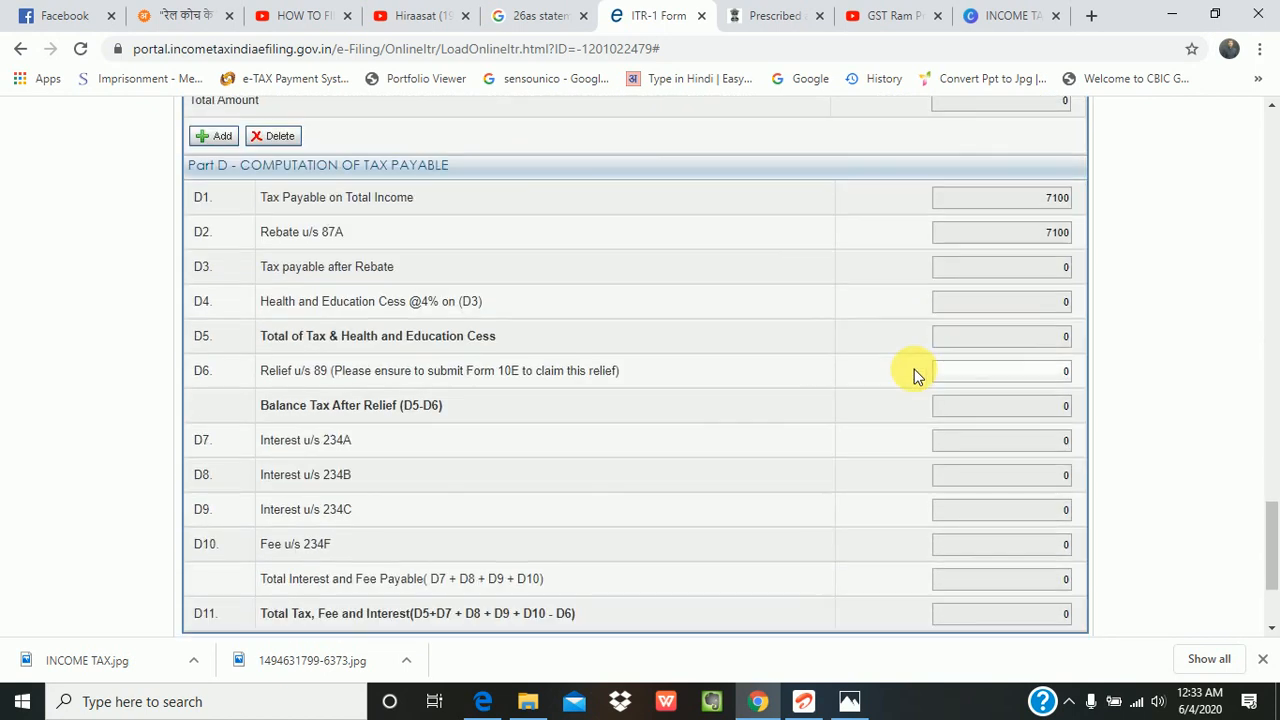
pyautogui.scroll(-3, 914, 375)
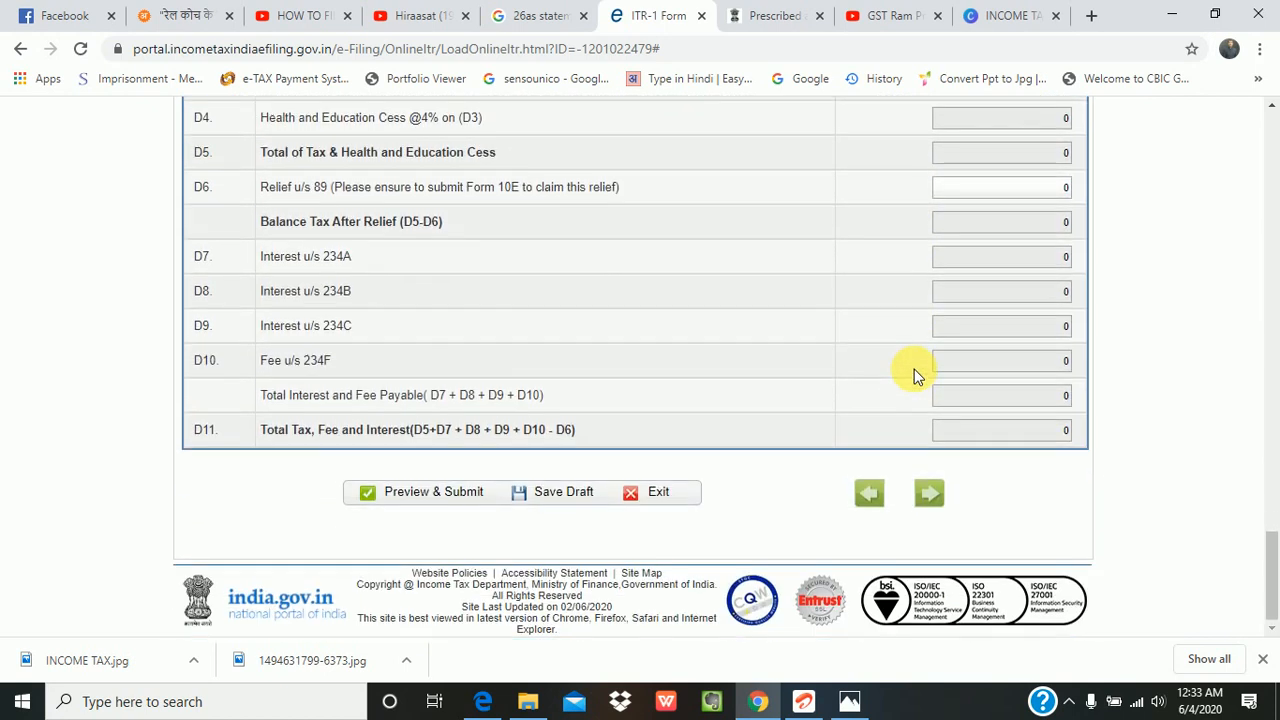
pyautogui.scroll(4, 914, 375)
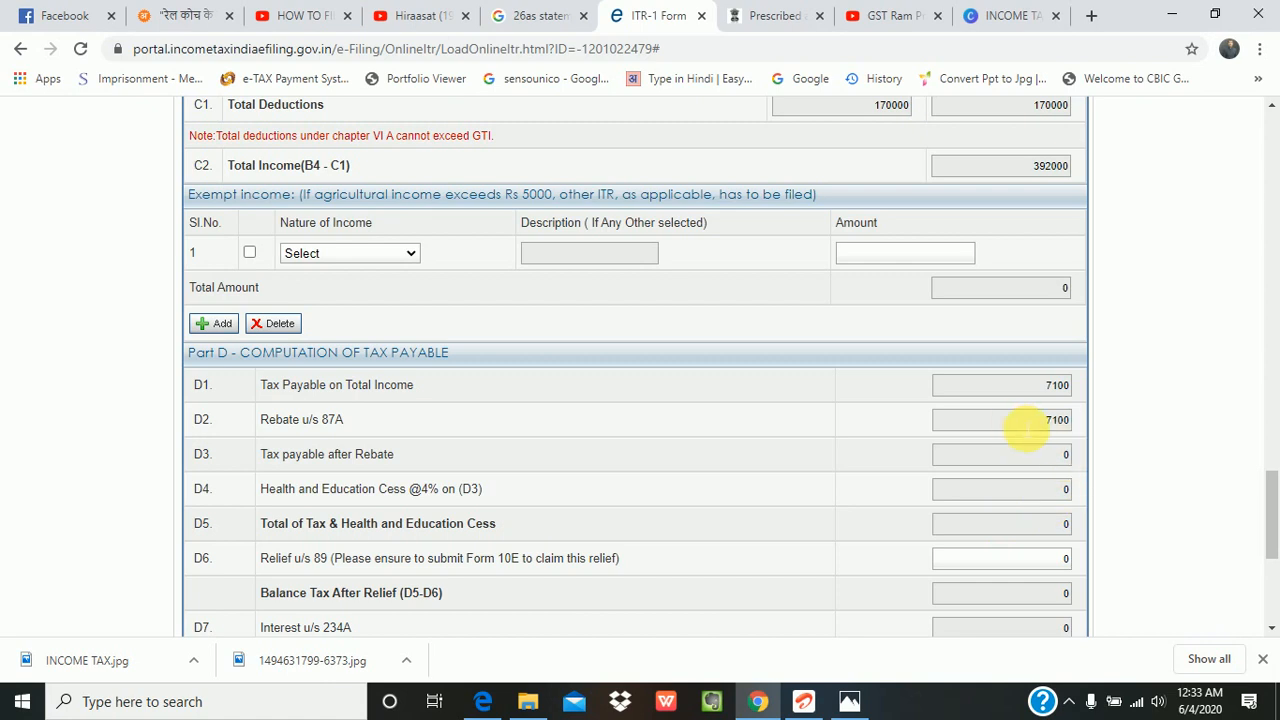
pyautogui.moveTo(1028, 428); pyautogui.dragTo(1062, 420)
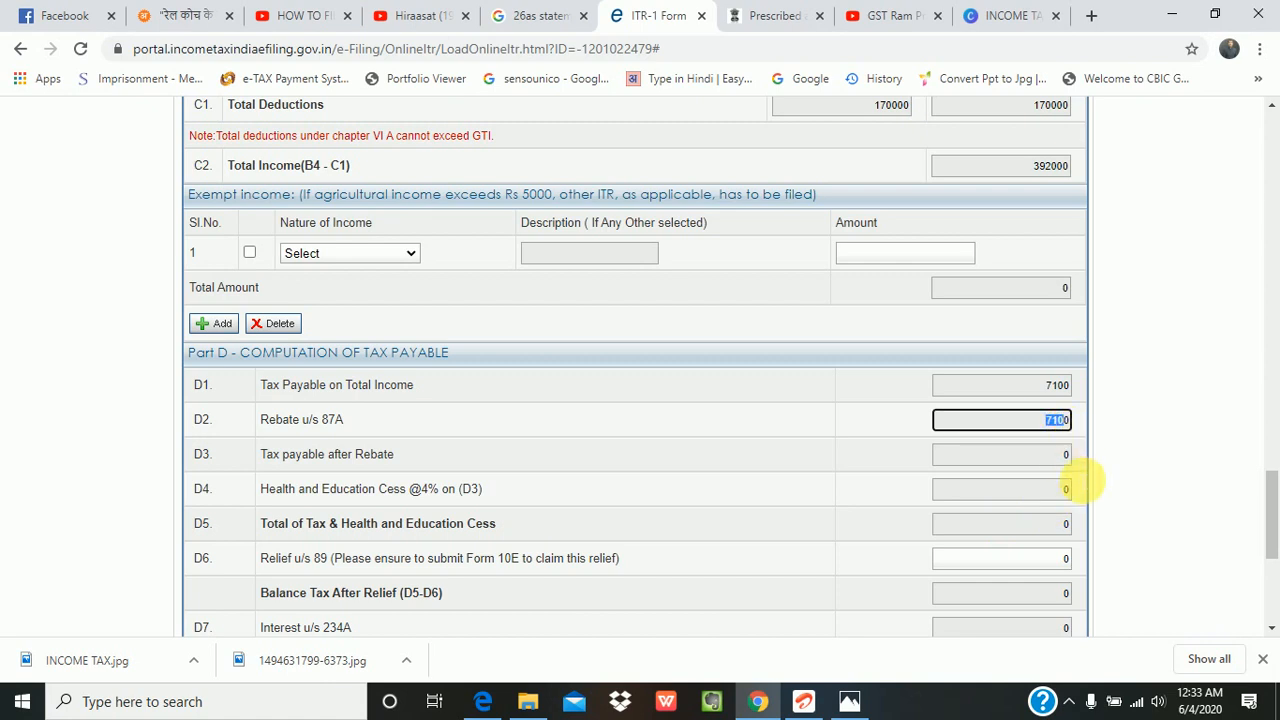
pyautogui.scroll(-4, 1086, 636)
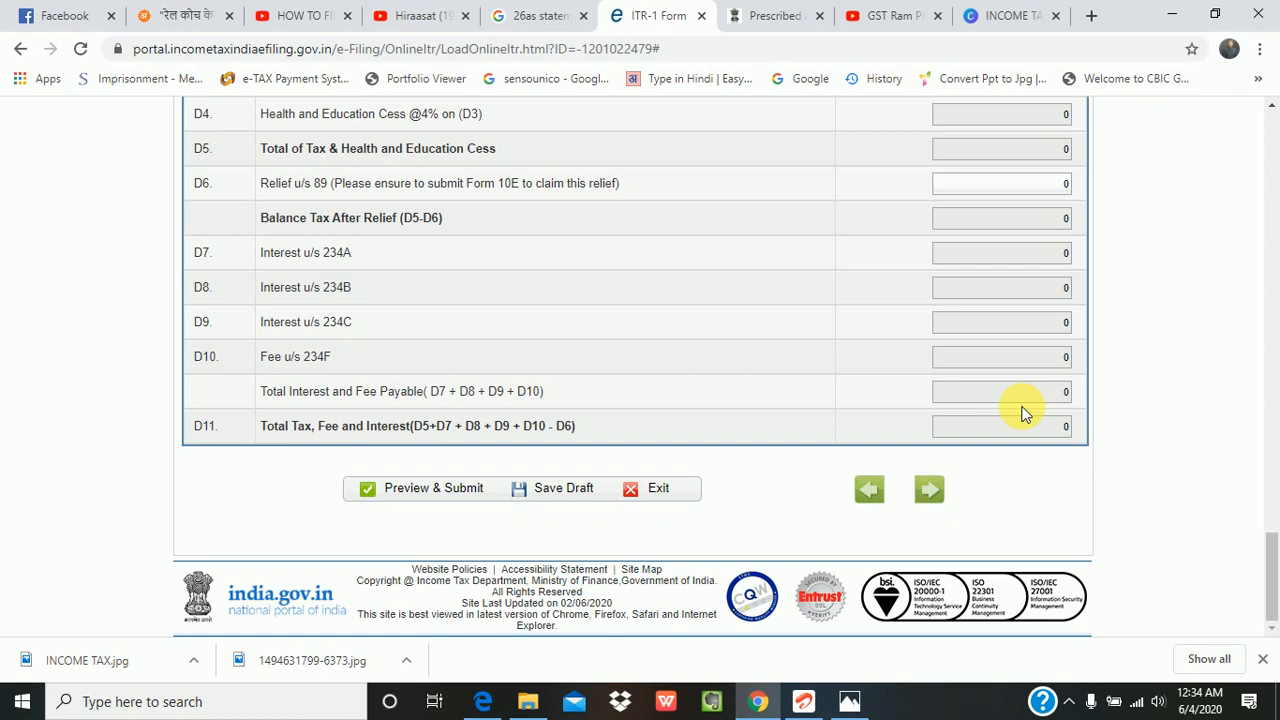
# Save the return as a draft with the revised salary computation.
pyautogui.click(540, 492)
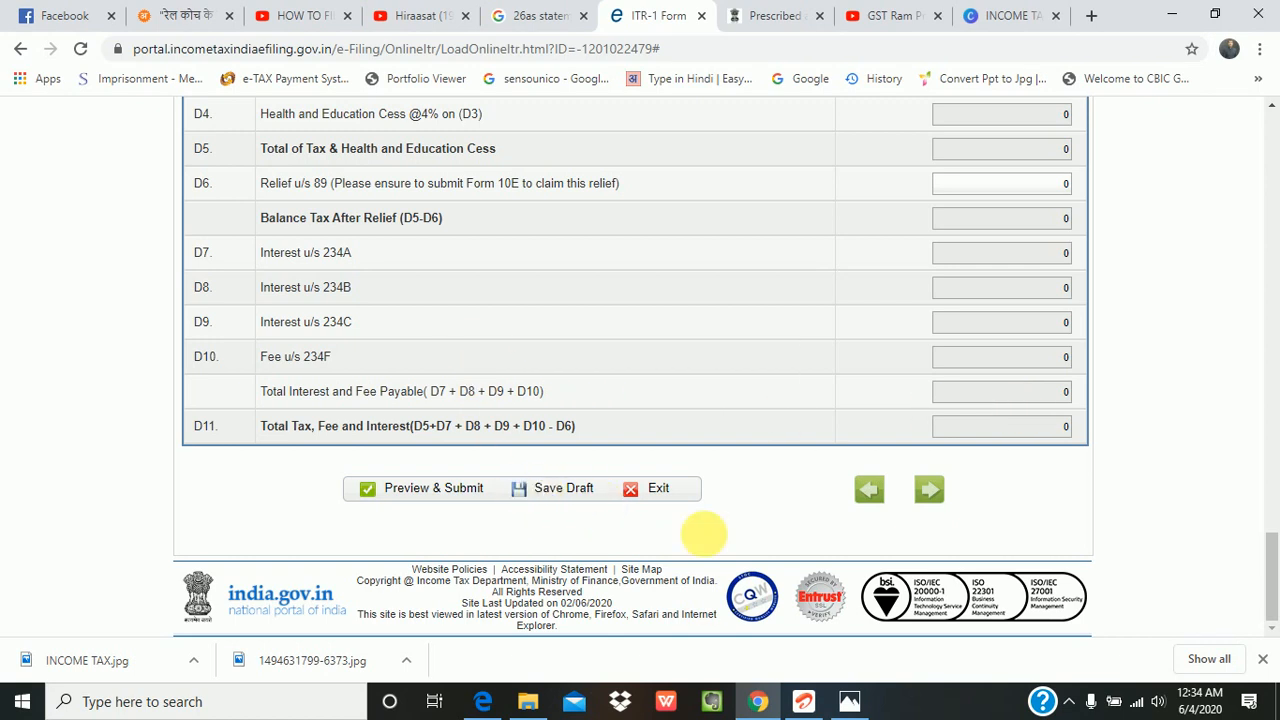
pyautogui.scroll(15, 823, 428)
pyautogui.scroll(6, 825, 425)
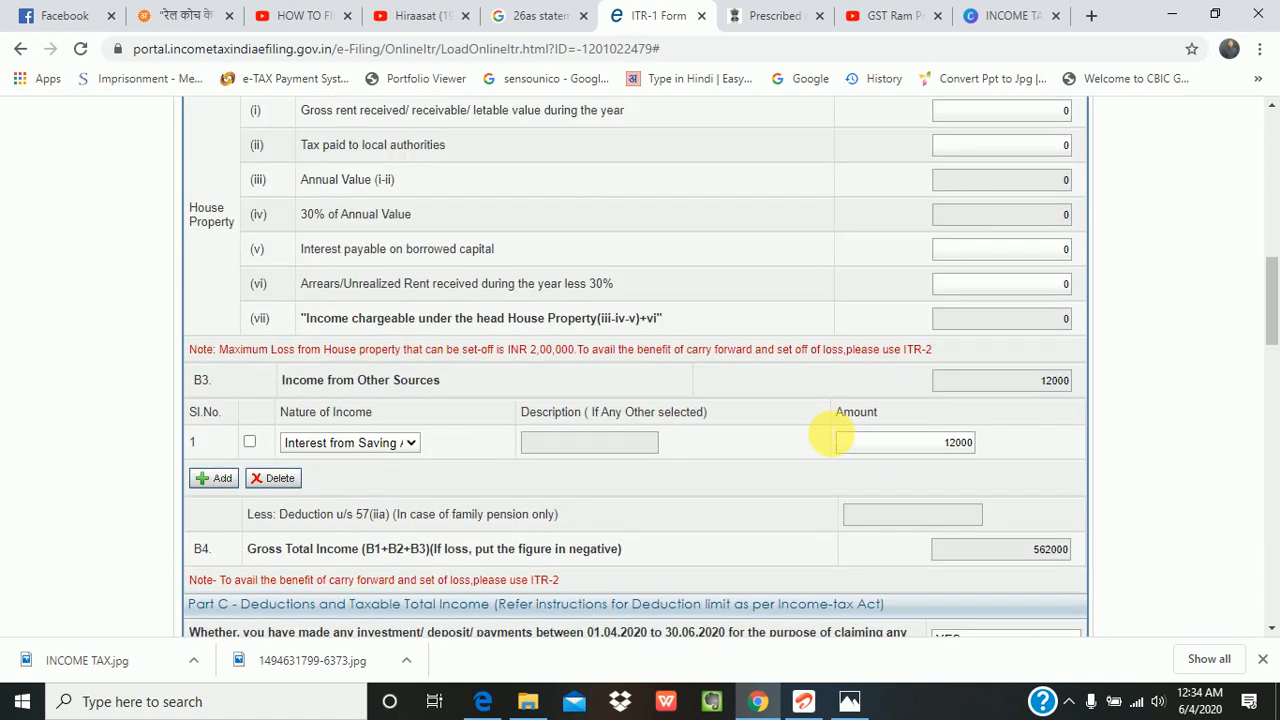
pyautogui.click(804, 190)
# Open the return's Tax Details and review the Sch-TDS 1 salary row and the Sch-TDS 2 entries for income other than salary.
pyautogui.scroll(8, 816, 405)
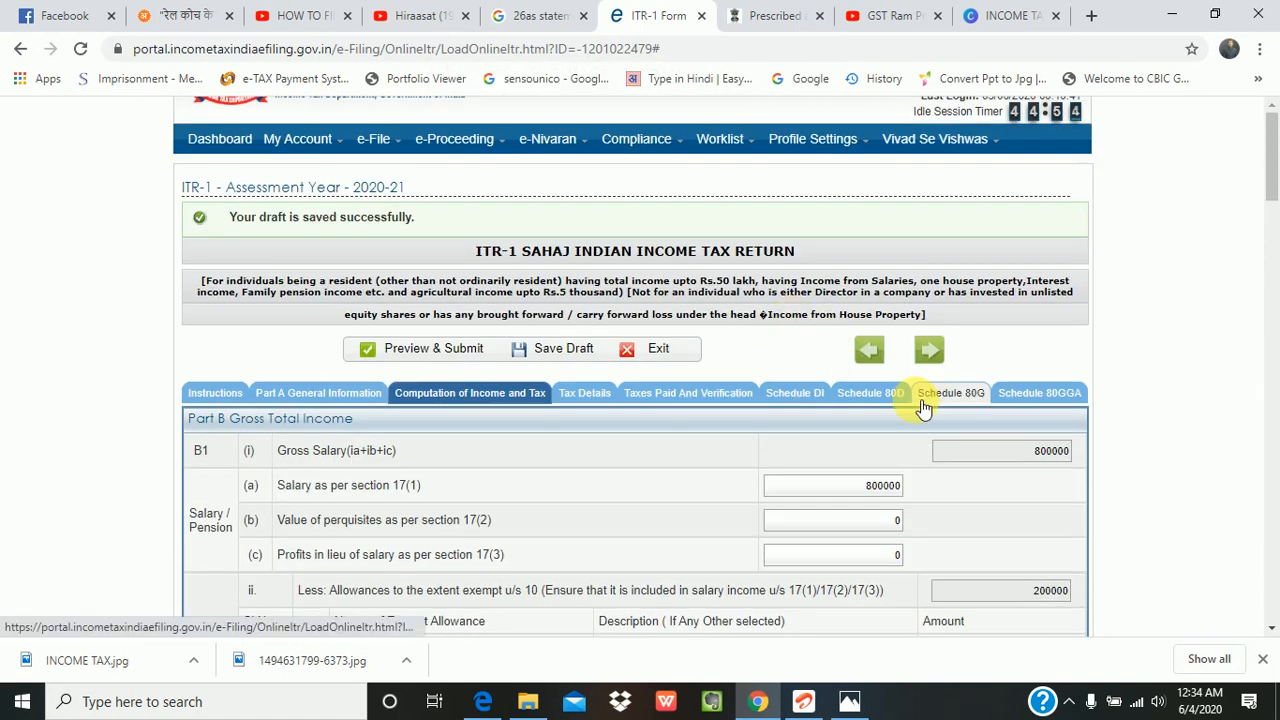
pyautogui.click(587, 394)
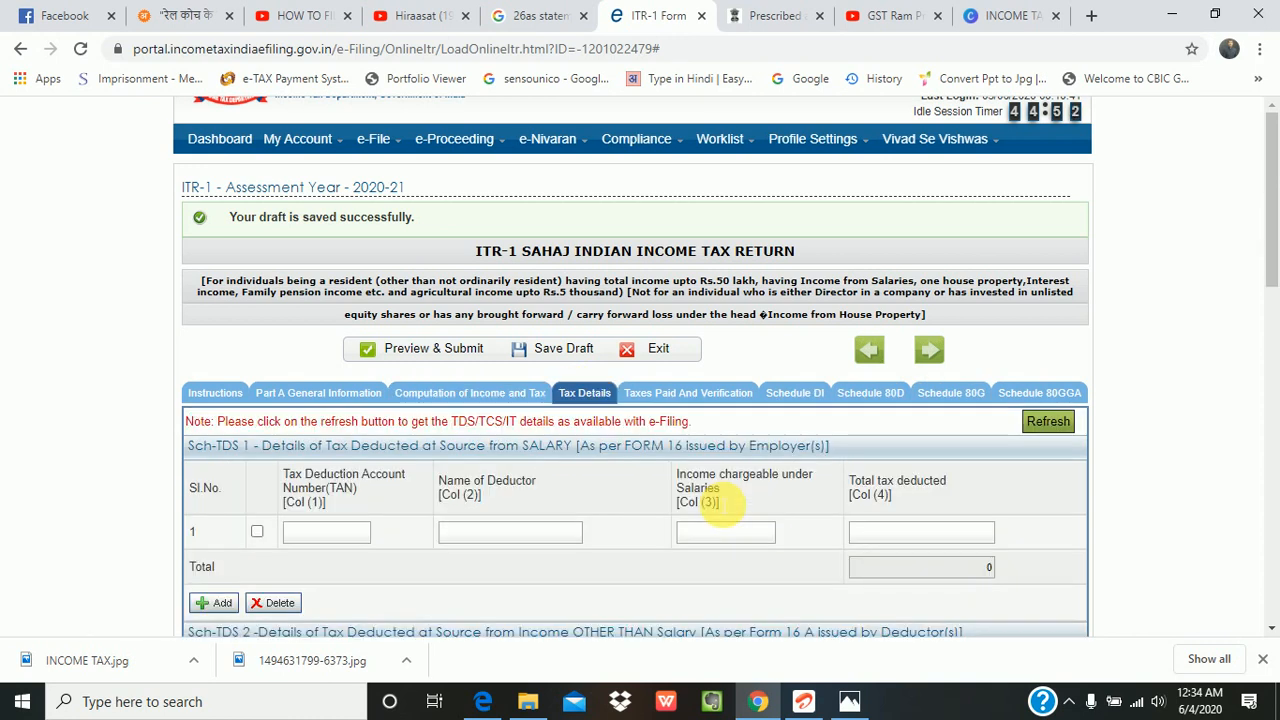
pyautogui.scroll(-1, 603, 405)
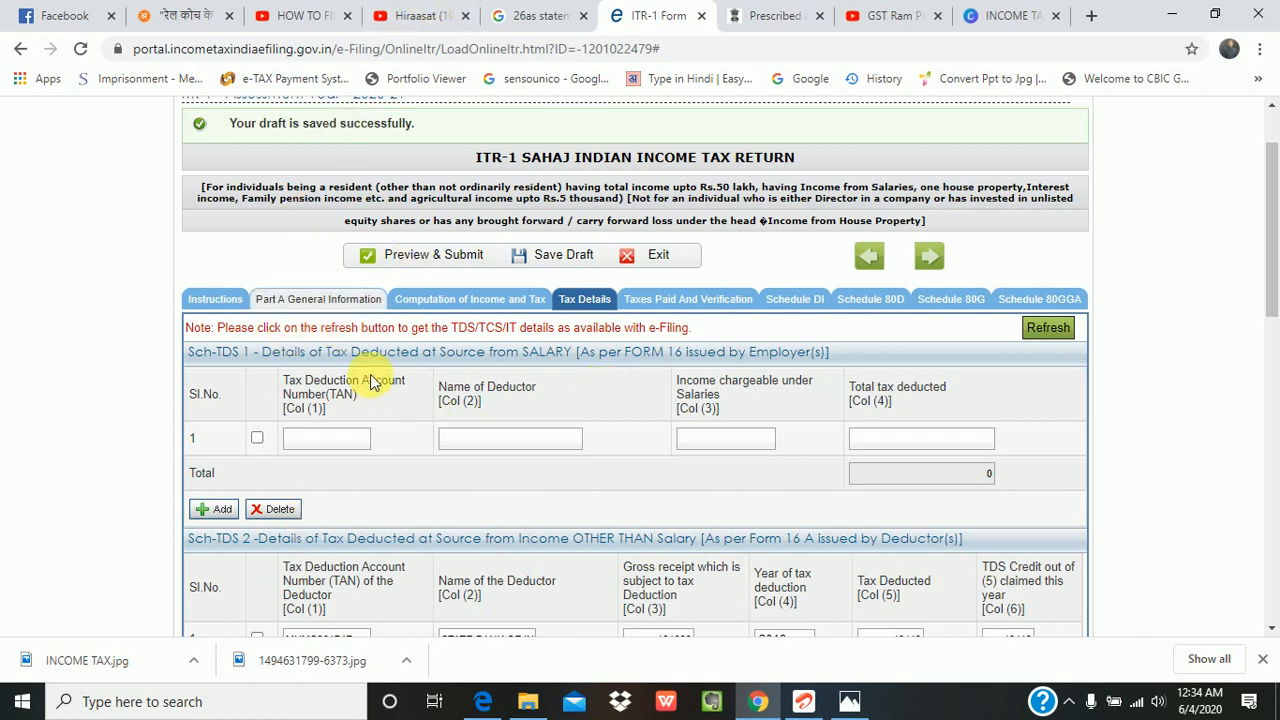
pyautogui.click(310, 440)
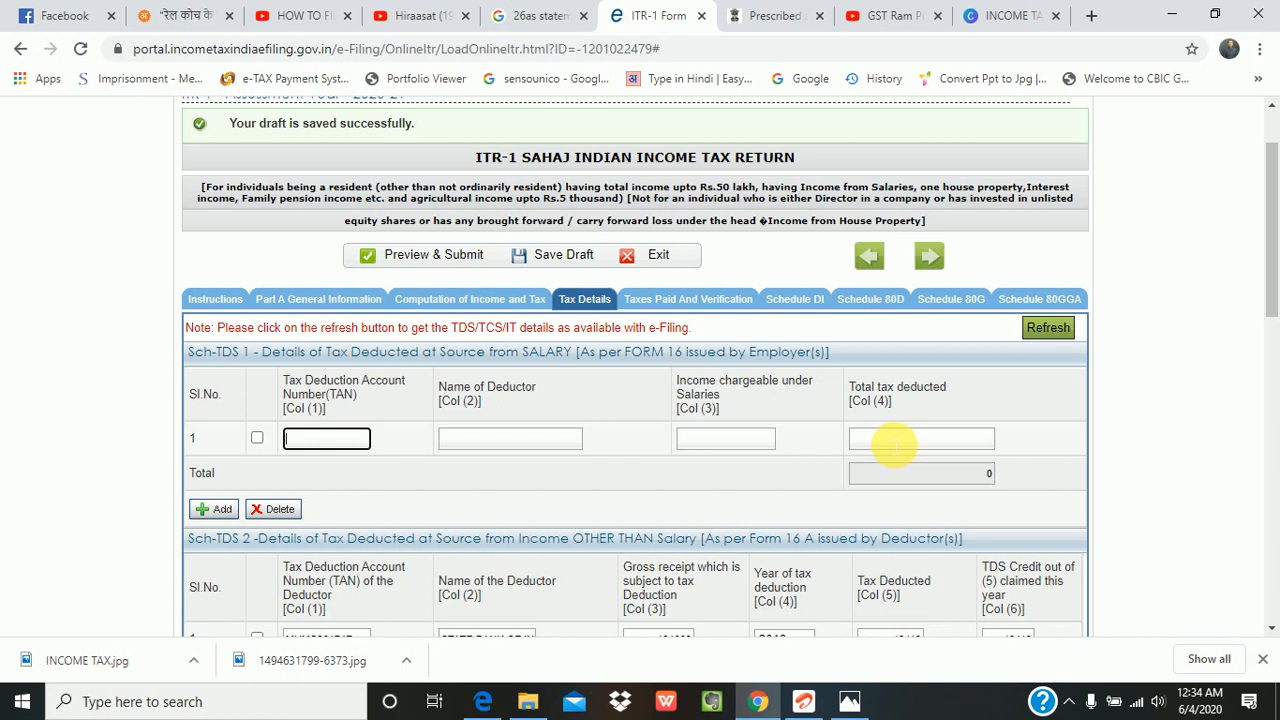
pyautogui.scroll(-2, 893, 447)
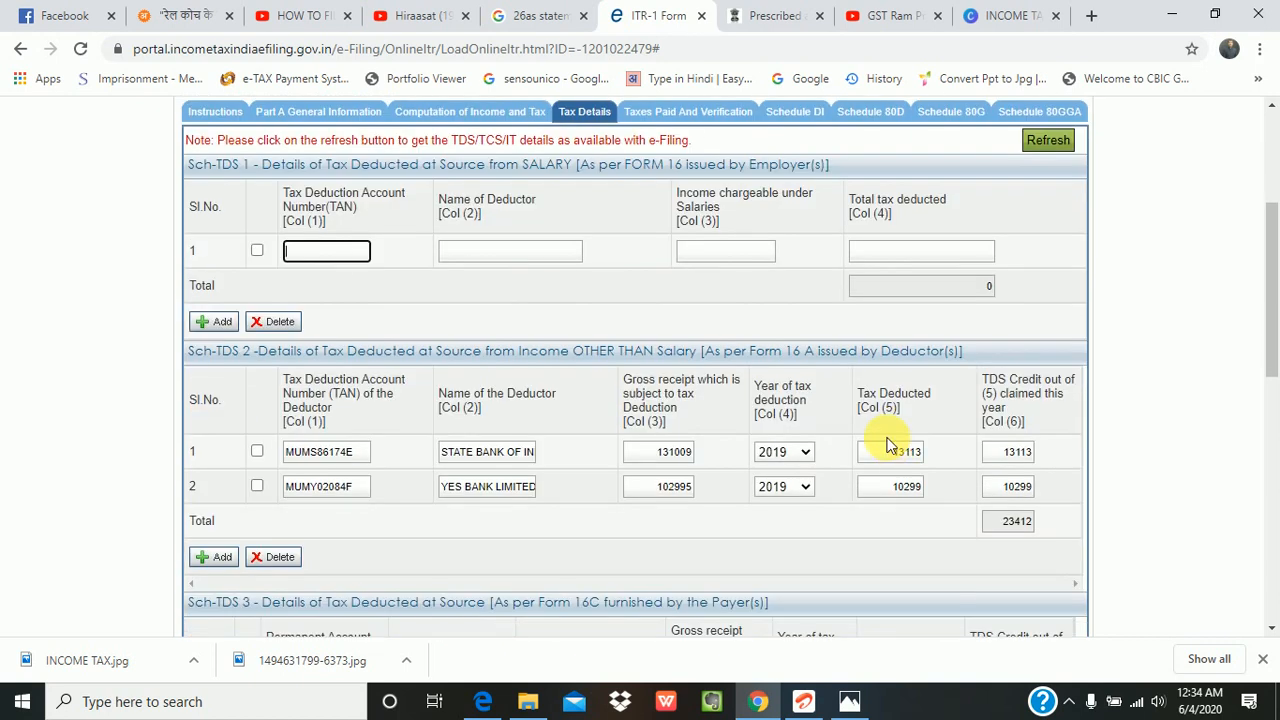
pyautogui.scroll(-2, 886, 445)
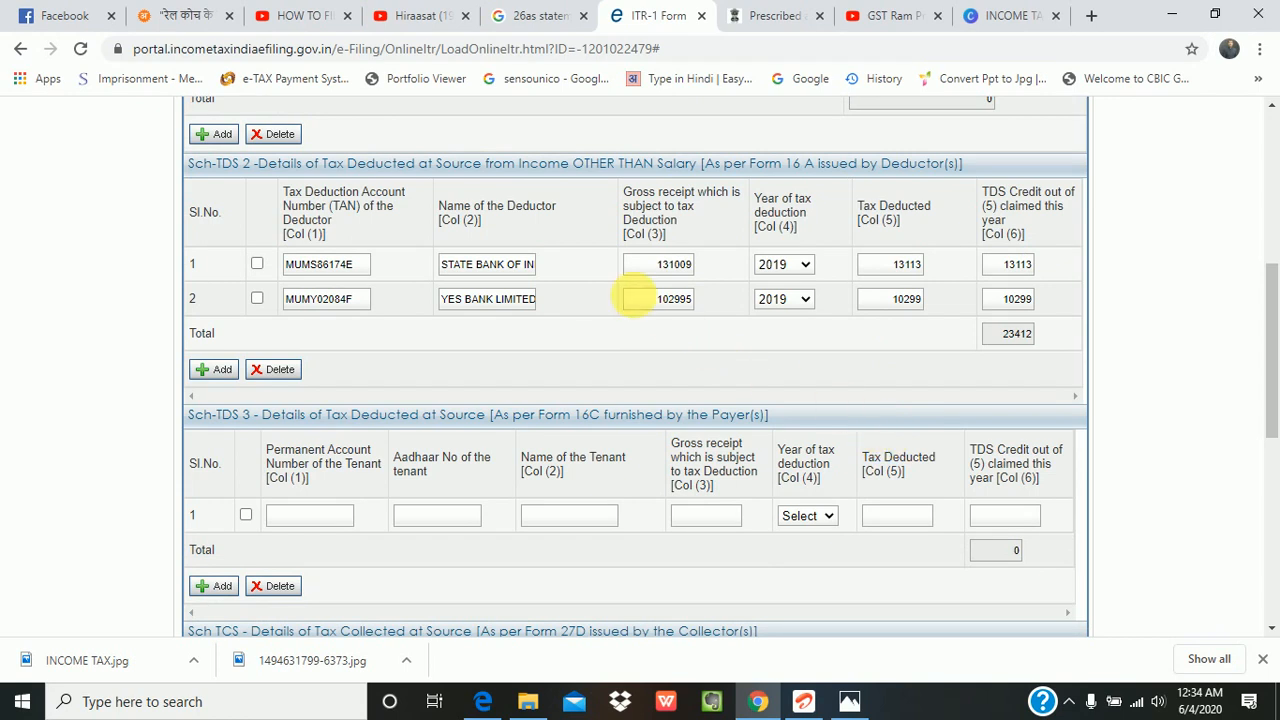
pyautogui.scroll(4, 639, 373)
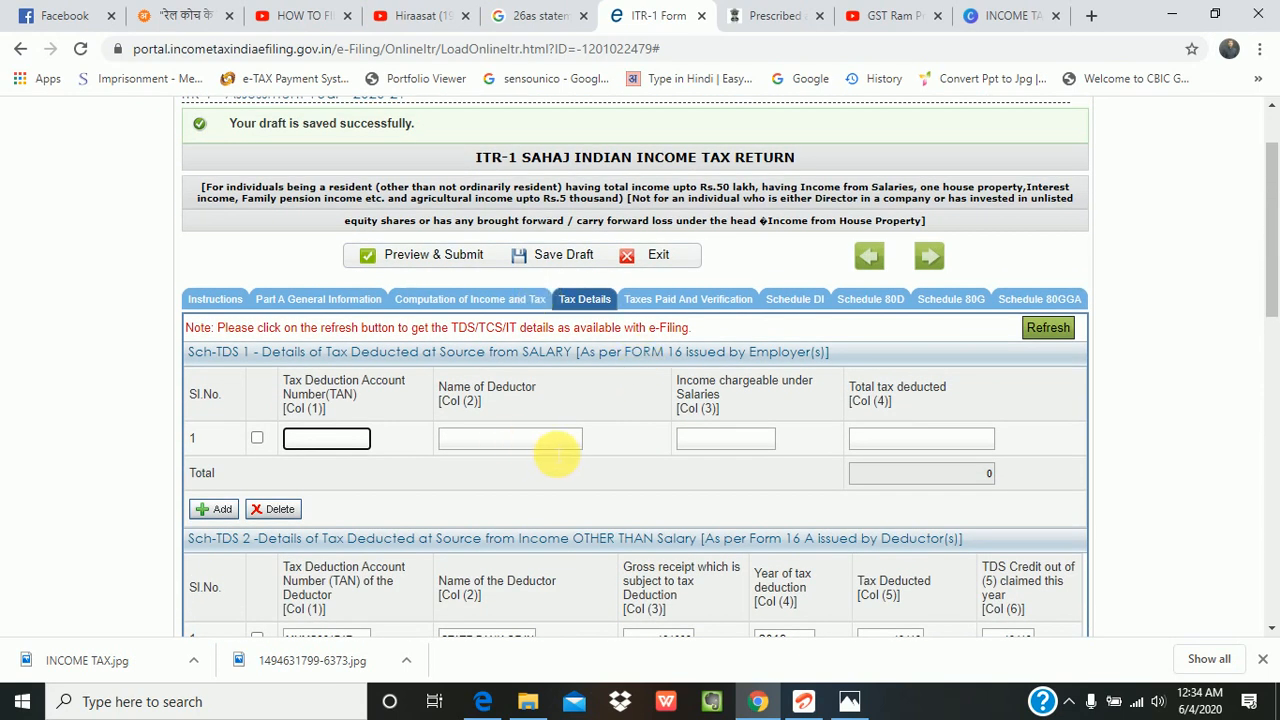
# Examine the Sch-TDS 3, Sch TCS and Sch IT fields for tenant TDS, tax collected at source, and advance and self-assessment tax.
pyautogui.scroll(-5, 550, 452)
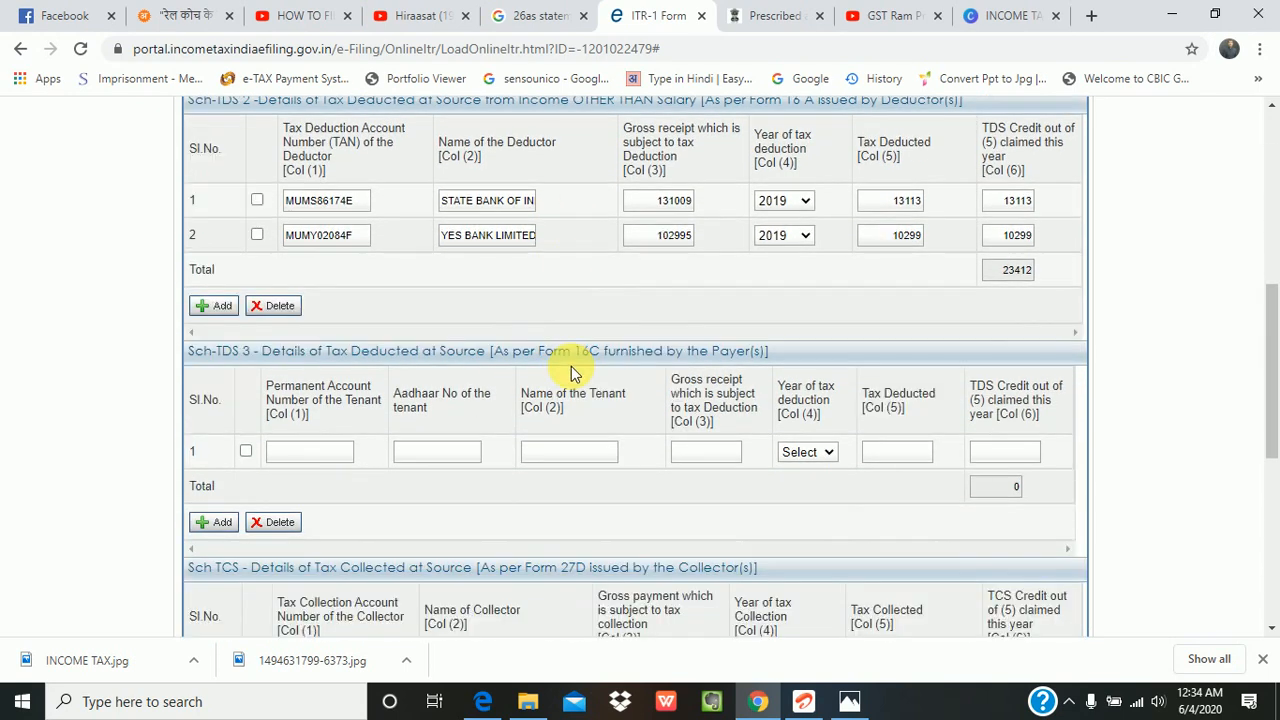
pyautogui.scroll(-3, 575, 373)
pyautogui.scroll(1, 571, 366)
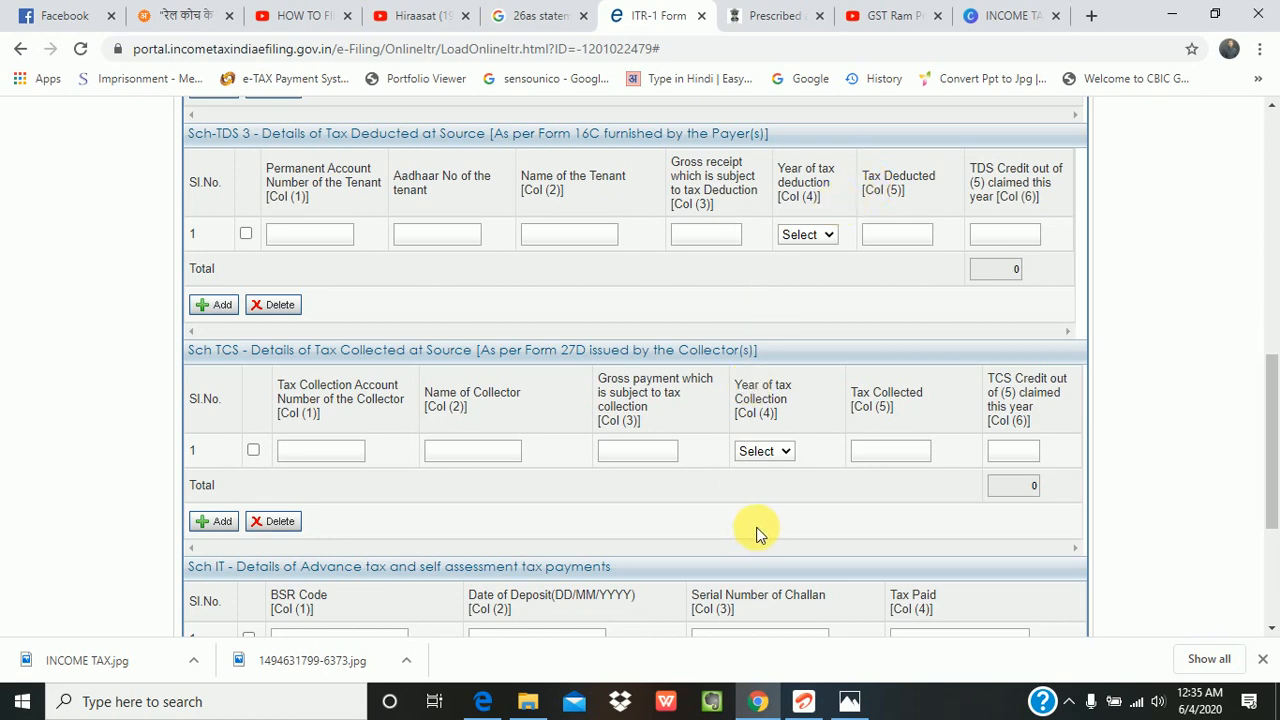
pyautogui.scroll(3, 757, 533)
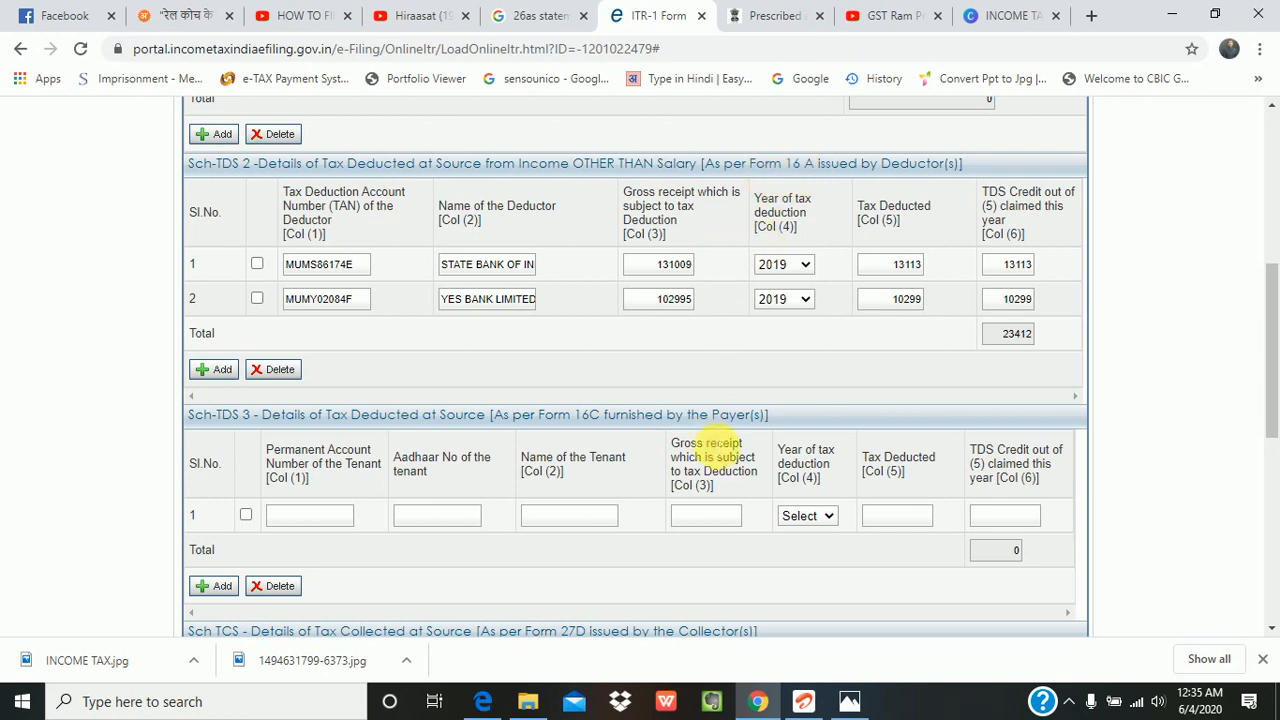
pyautogui.scroll(-2, 712, 449)
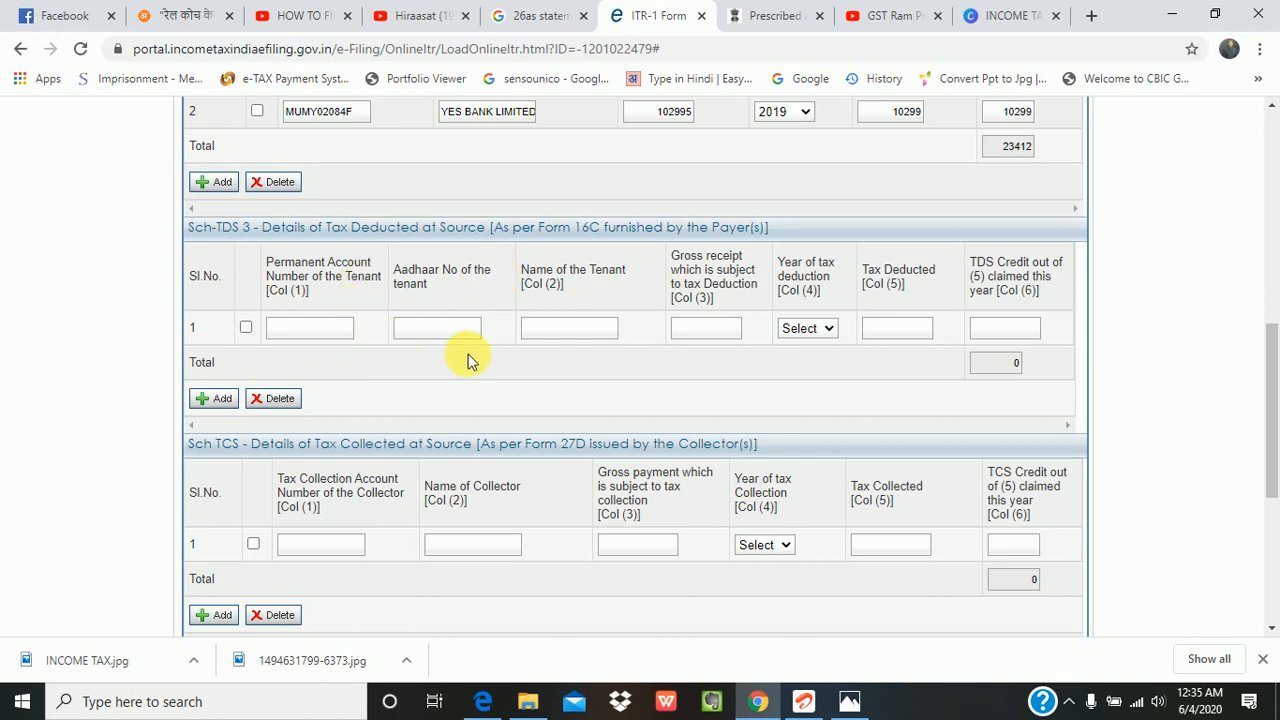
pyautogui.scroll(-2, 478, 357)
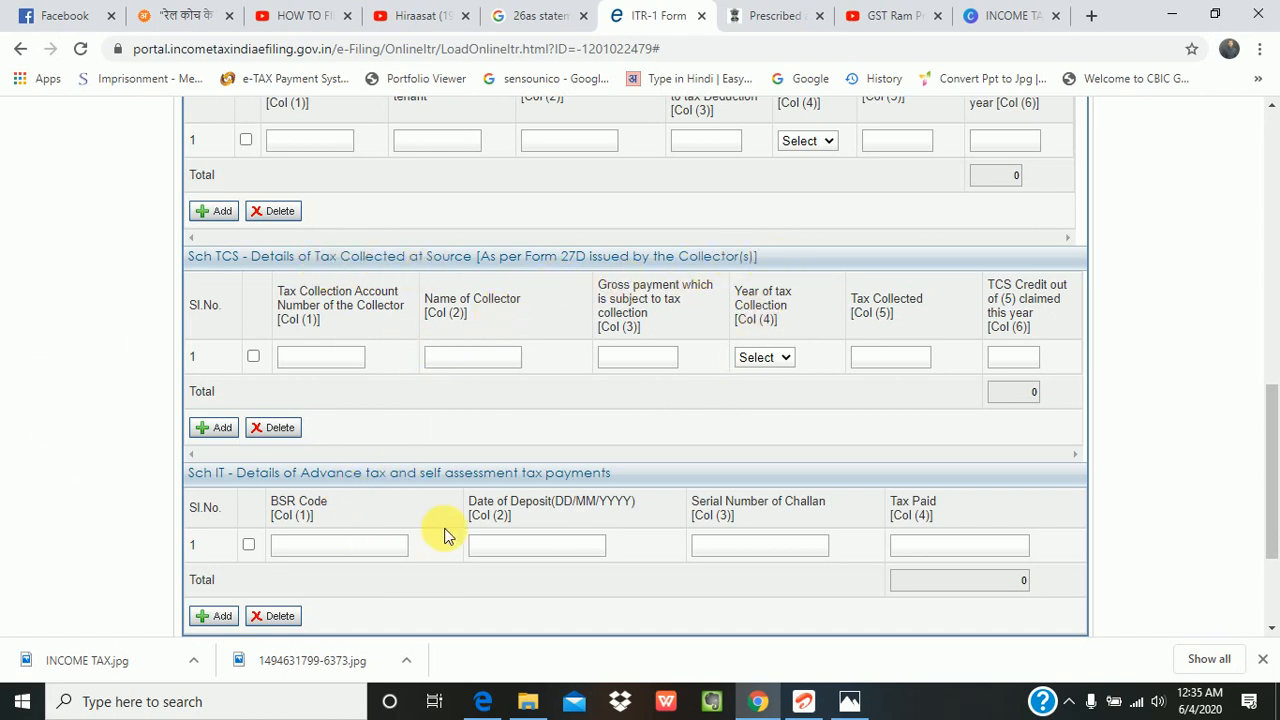
pyautogui.scroll(1, 443, 531)
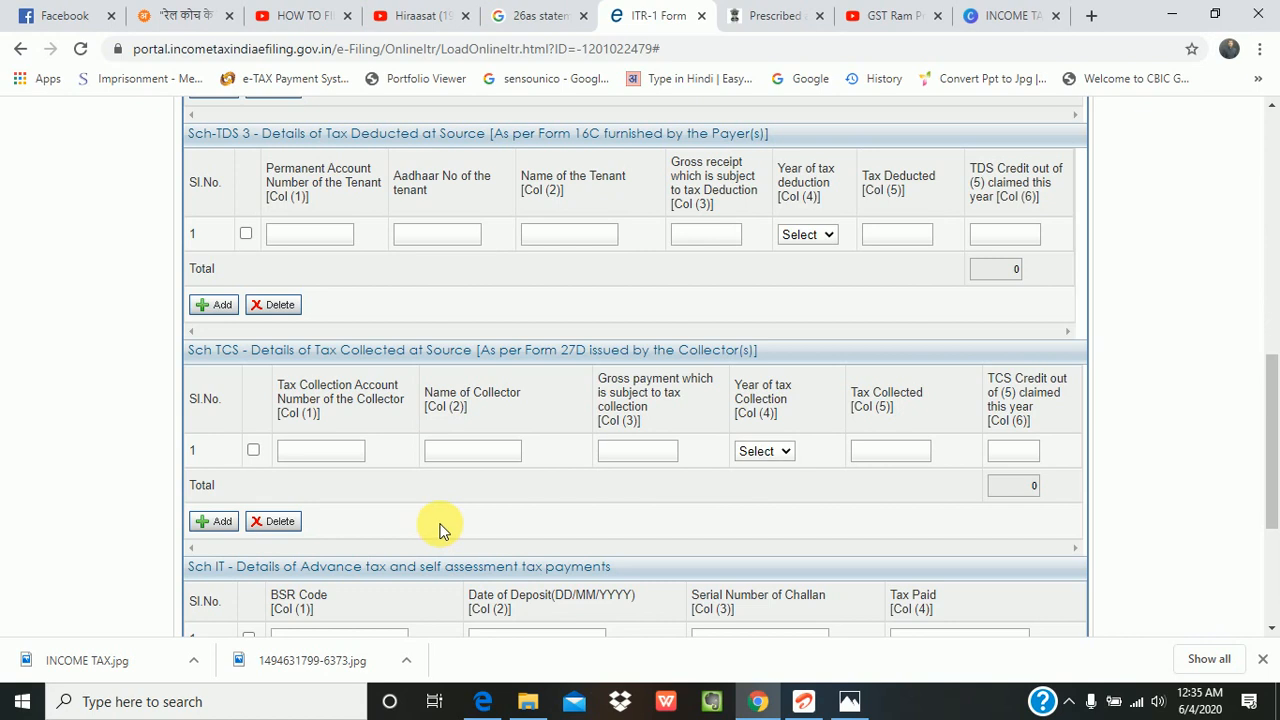
pyautogui.scroll(-2, 437, 523)
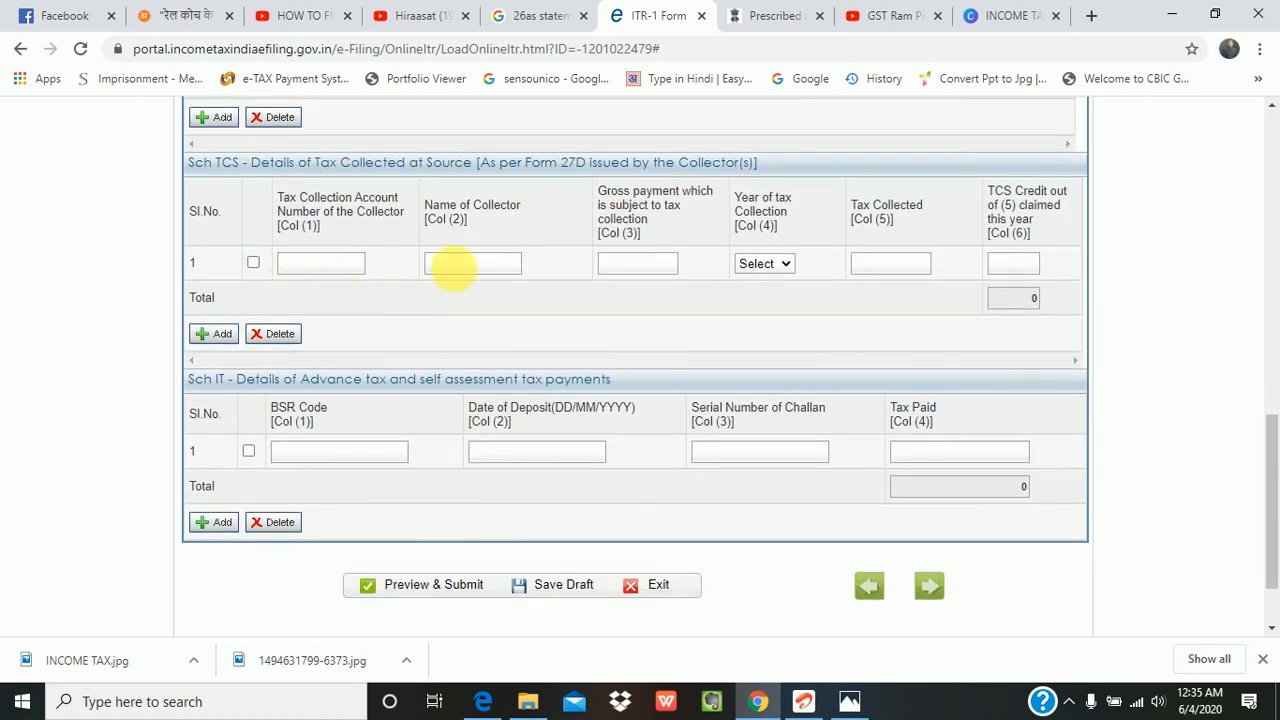
pyautogui.scroll(-1, 833, 303)
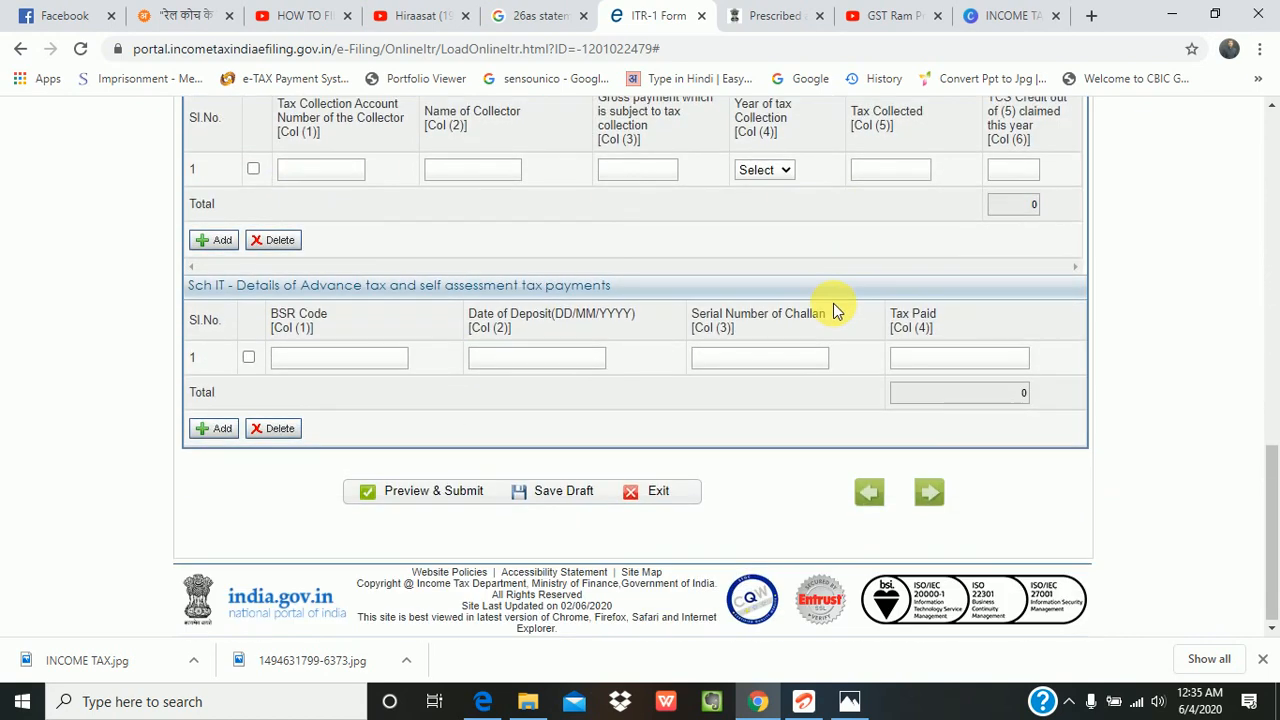
pyautogui.scroll(-1, 834, 306)
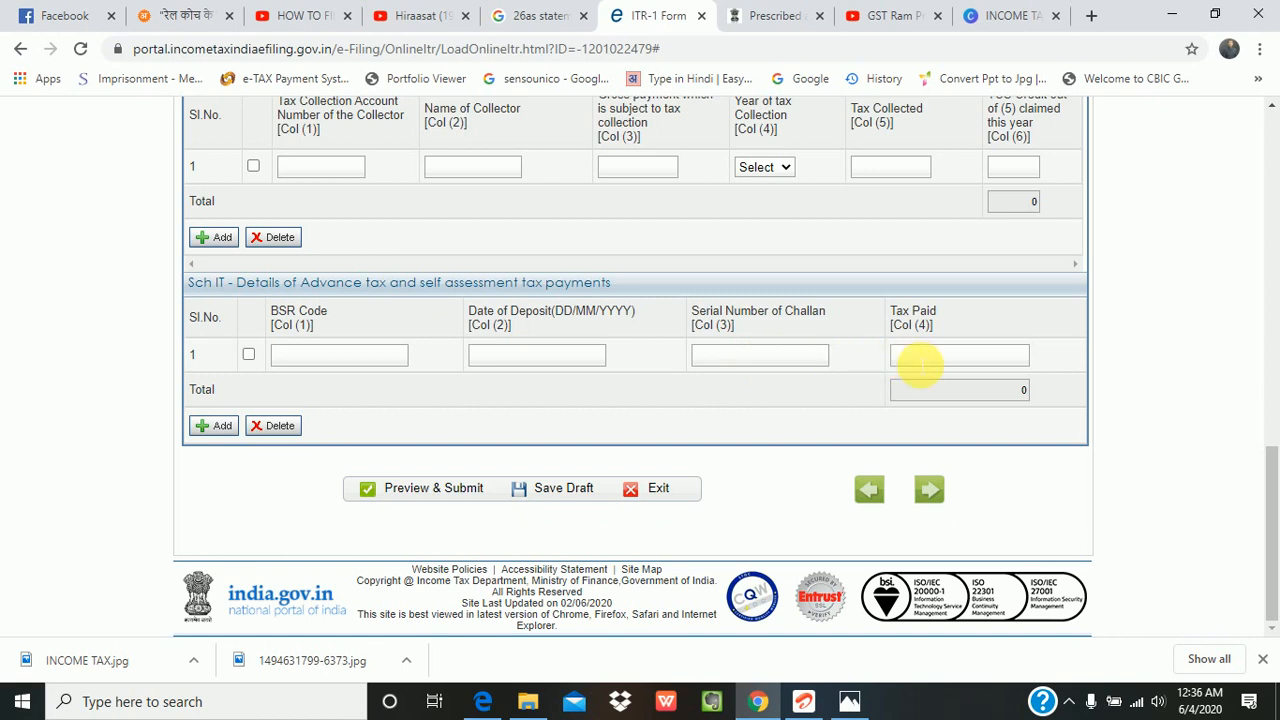
# Save the draft after reviewing the Tax Details schedules.
pyautogui.click(545, 490)
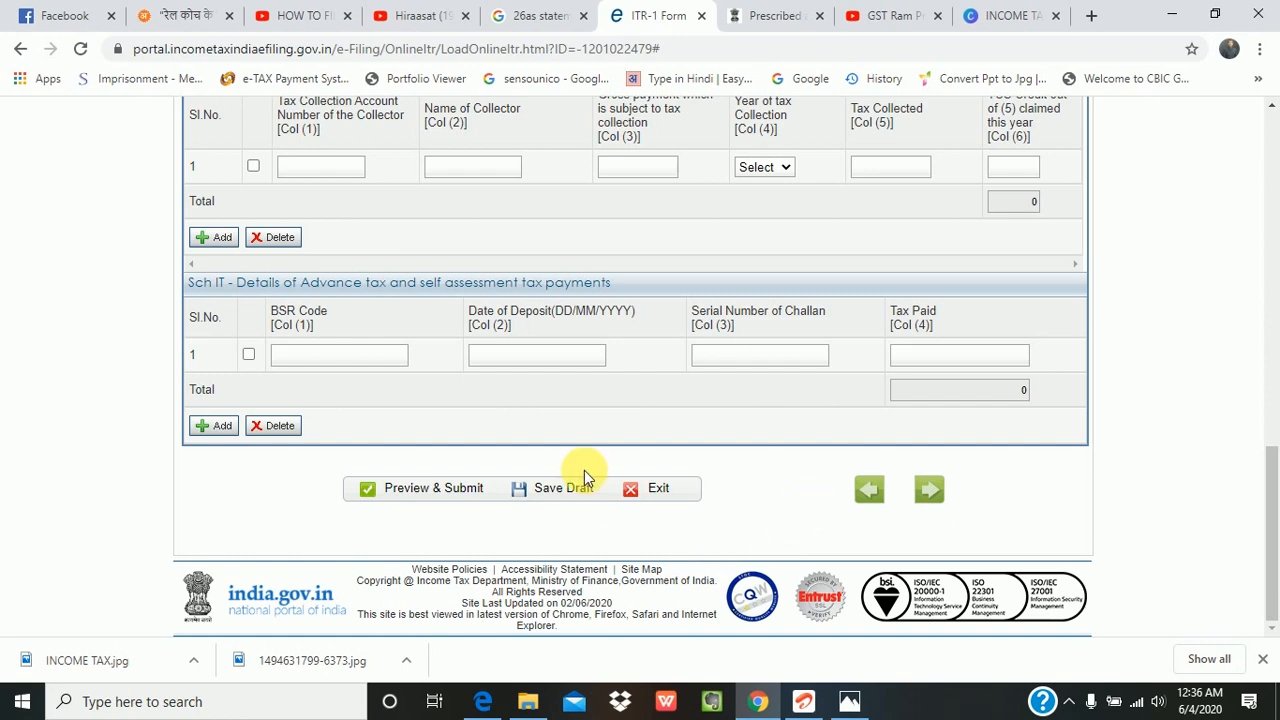
pyautogui.scroll(2, 466, 450)
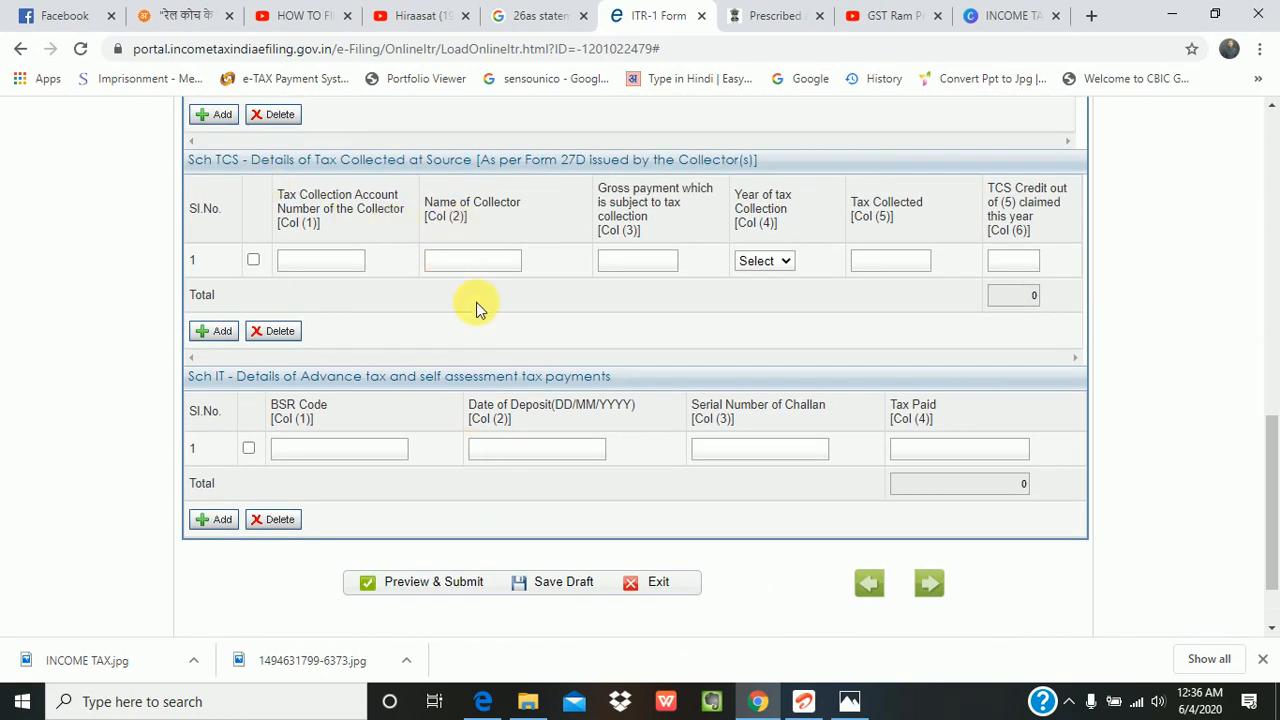
# Try to add another row to the empty Sch IT table of advance and self-assessment tax payments.
pyautogui.click(218, 525)
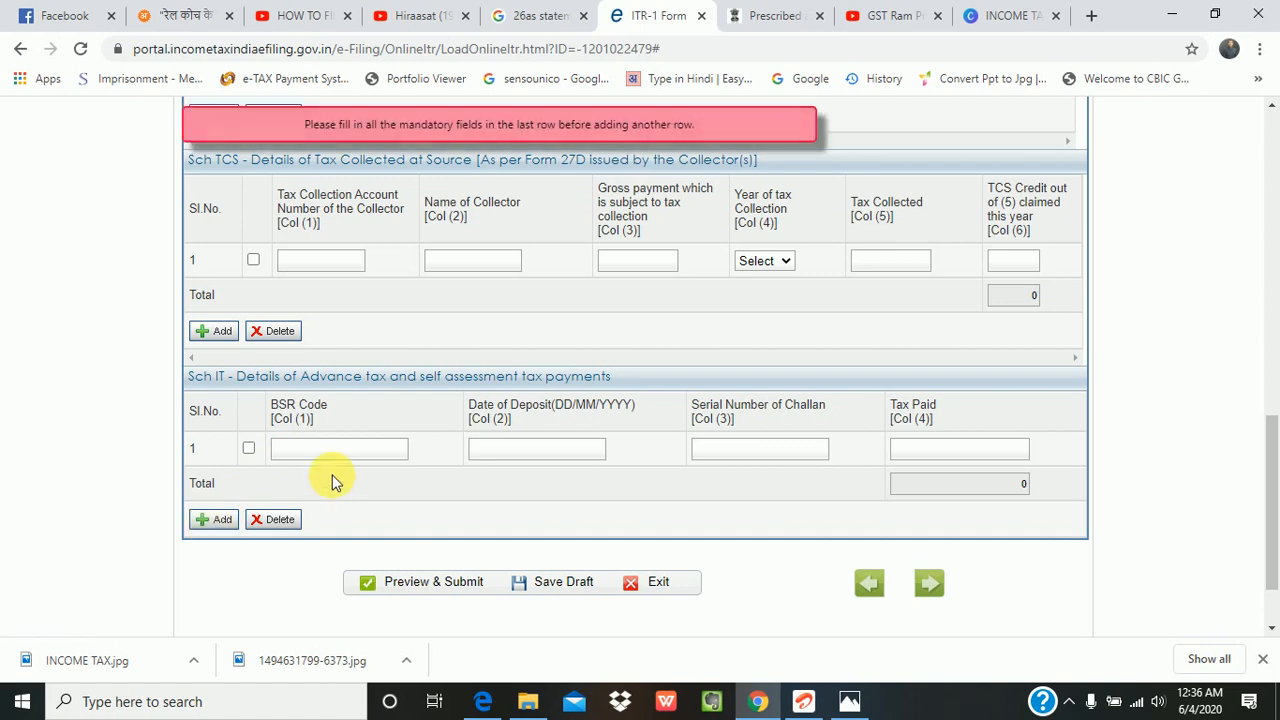
pyautogui.scroll(1, 335, 480)
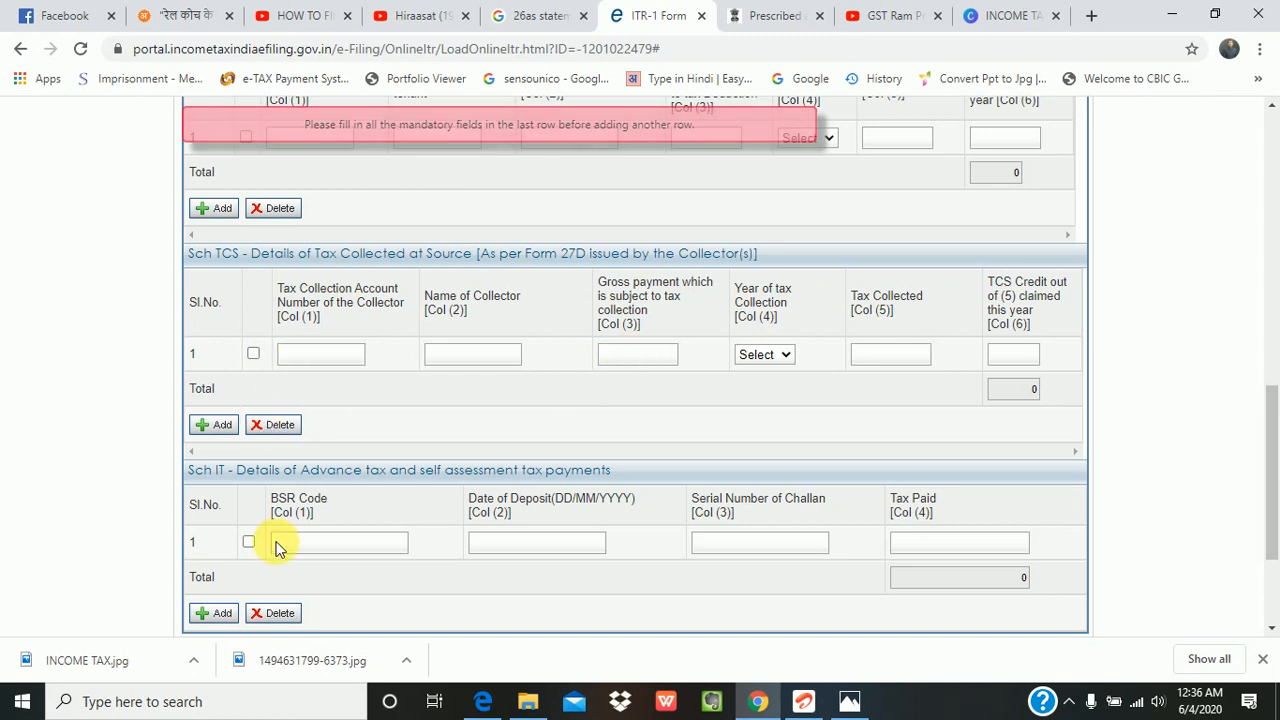
pyautogui.scroll(-1, 283, 553)
pyautogui.click(285, 455)
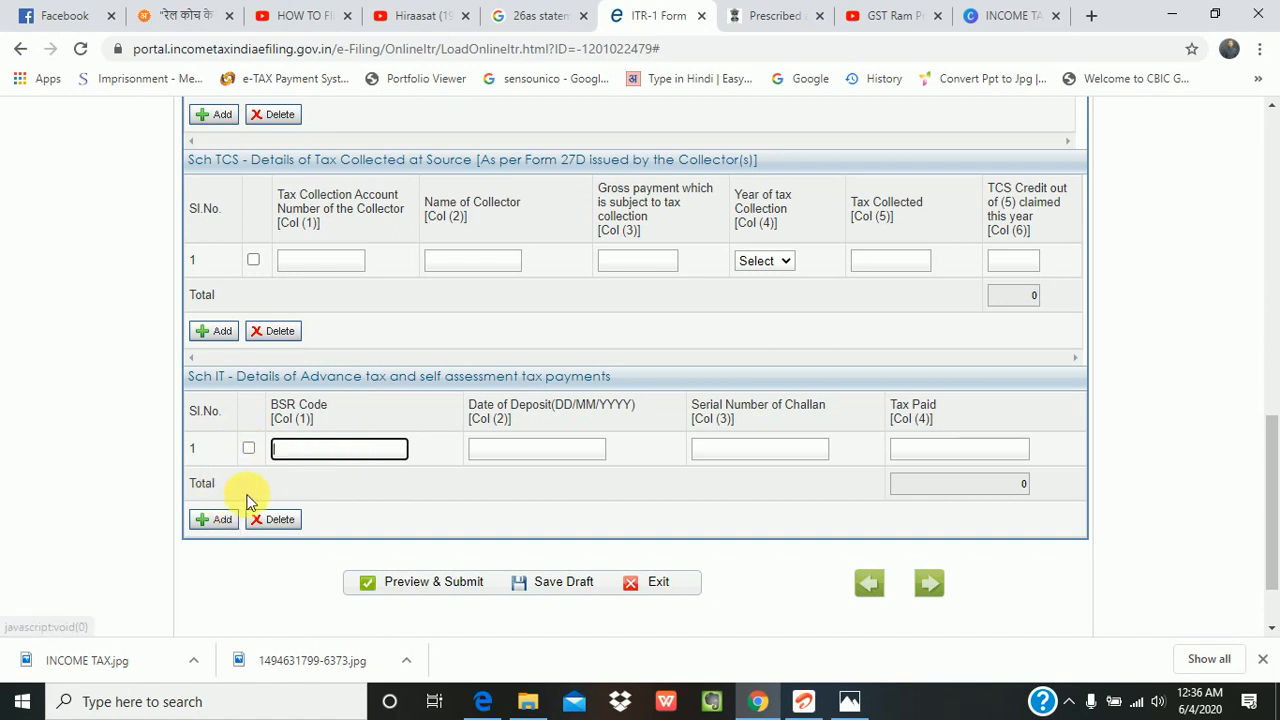
pyautogui.click(284, 474)
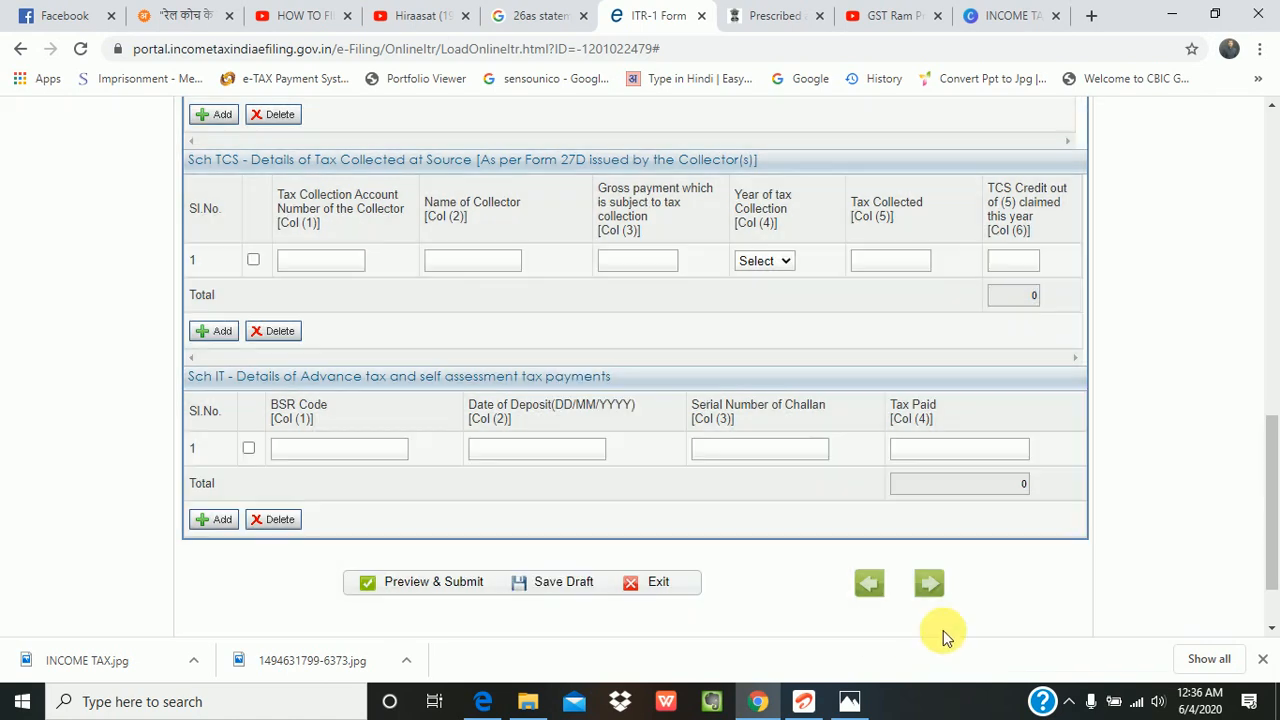
# Open Taxes Paid And Verification and review the total taxes paid, refund, bank account and verification sections.
pyautogui.click(929, 584)
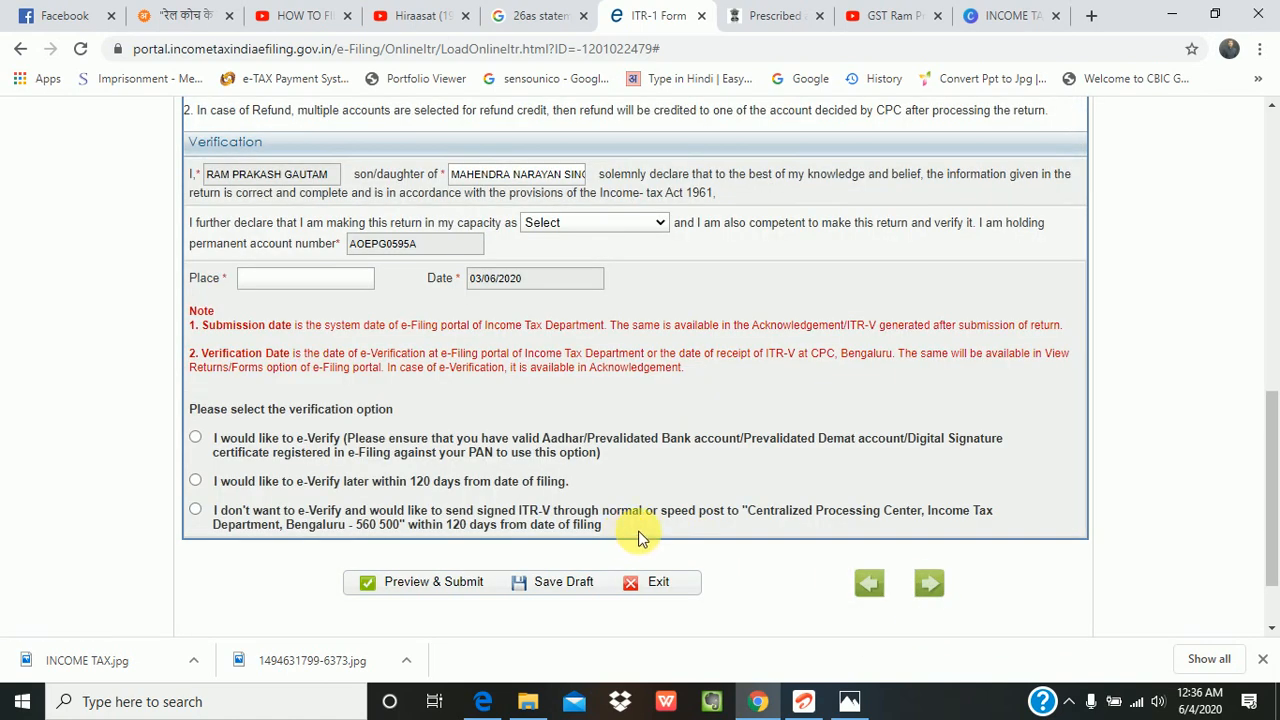
pyautogui.scroll(5, 640, 535)
pyautogui.scroll(3, 640, 535)
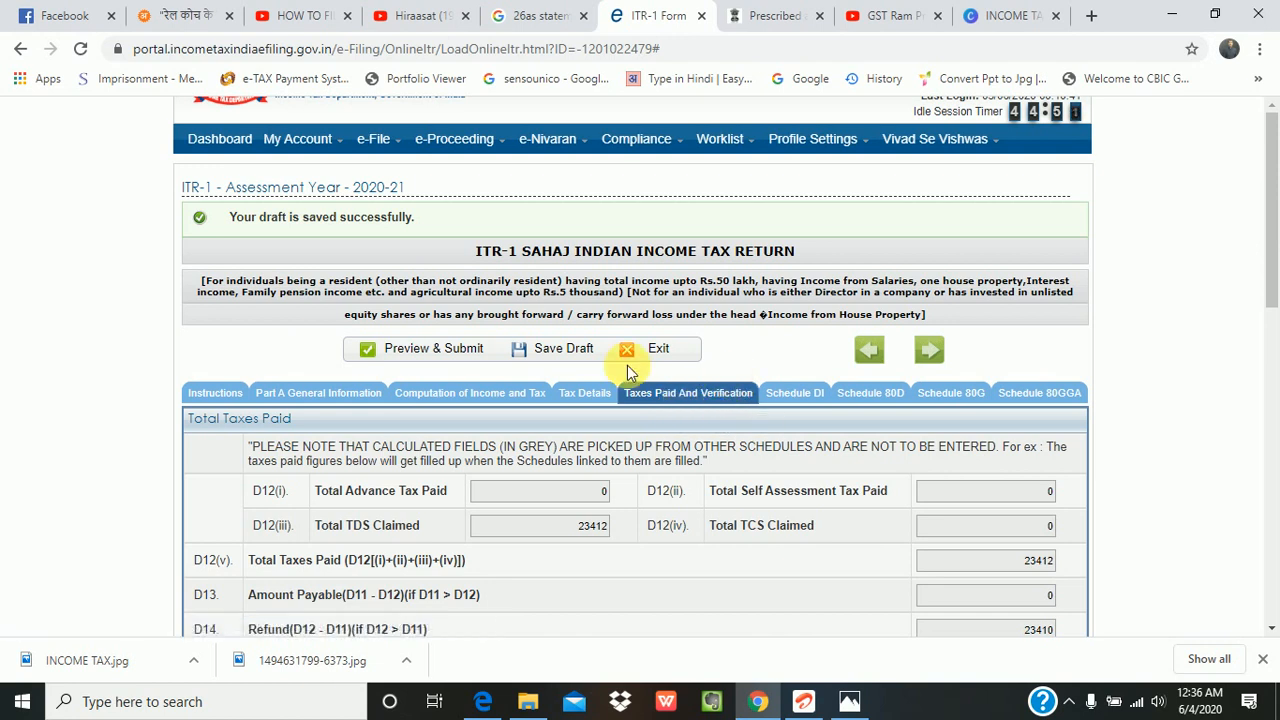
pyautogui.scroll(-2, 627, 368)
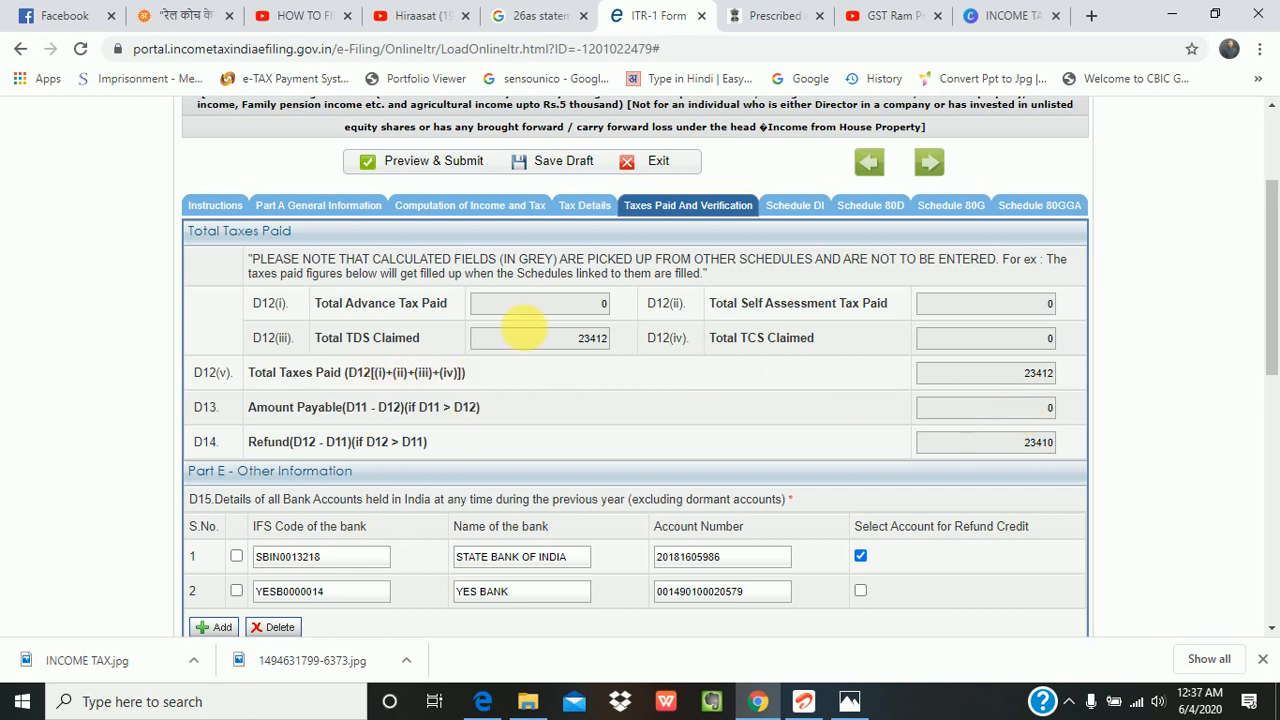
pyautogui.moveTo(579, 345); pyautogui.dragTo(591, 349)
pyautogui.scroll(-1, 664, 414)
pyautogui.scroll(-10, 660, 425)
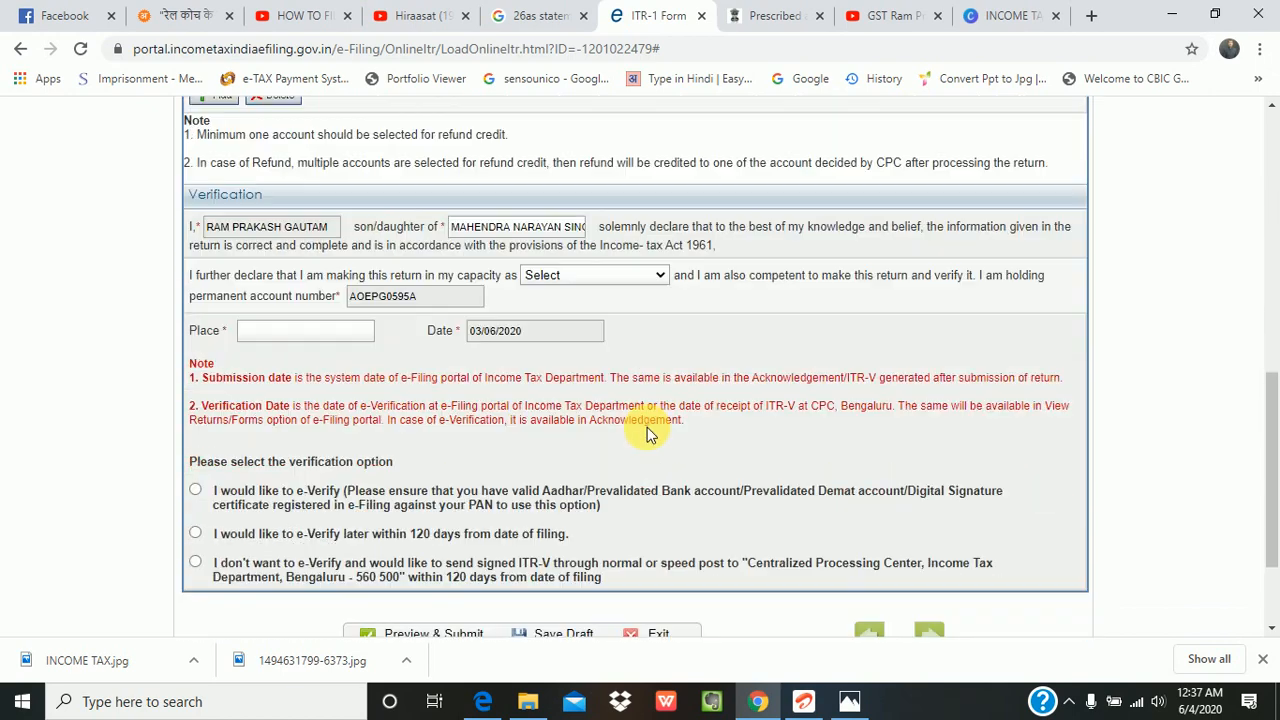
# Return to Tax Details and set the gross receipt of both Sch-TDS 2 deductor rows to 0, keeping 2019 as the deduction year.
pyautogui.scroll(12, 709, 377)
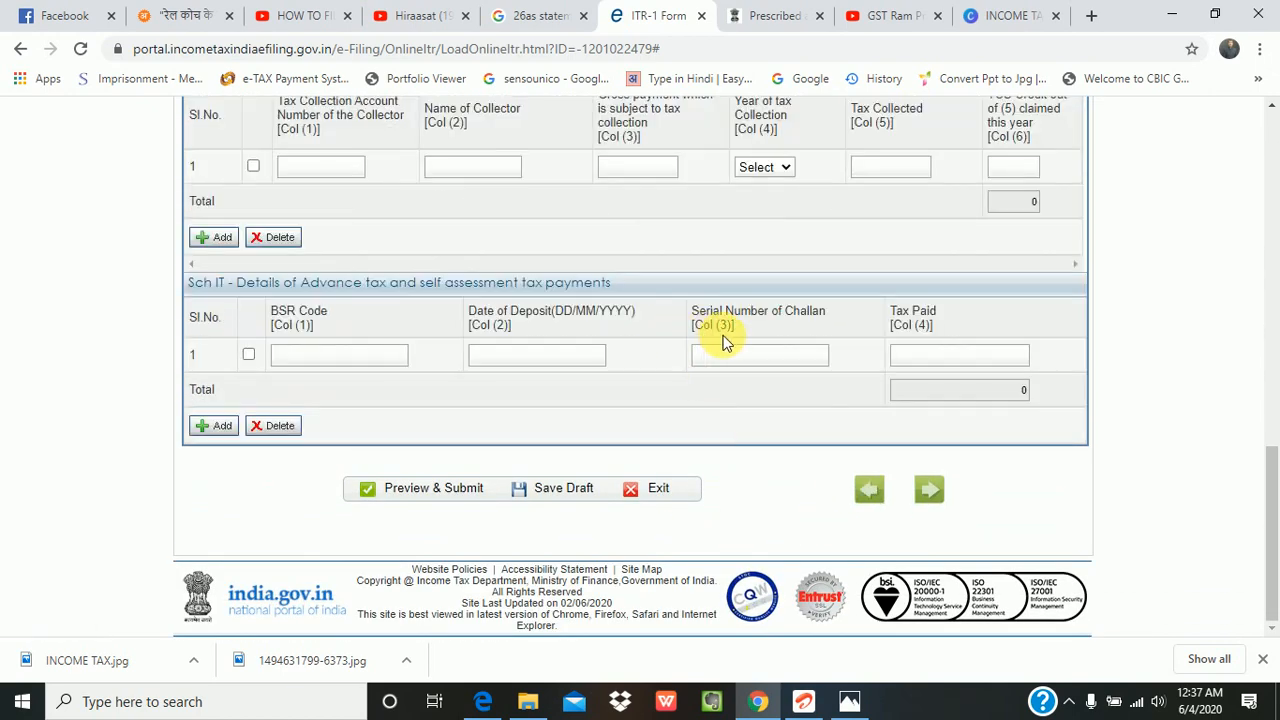
pyautogui.scroll(-1, 733, 343)
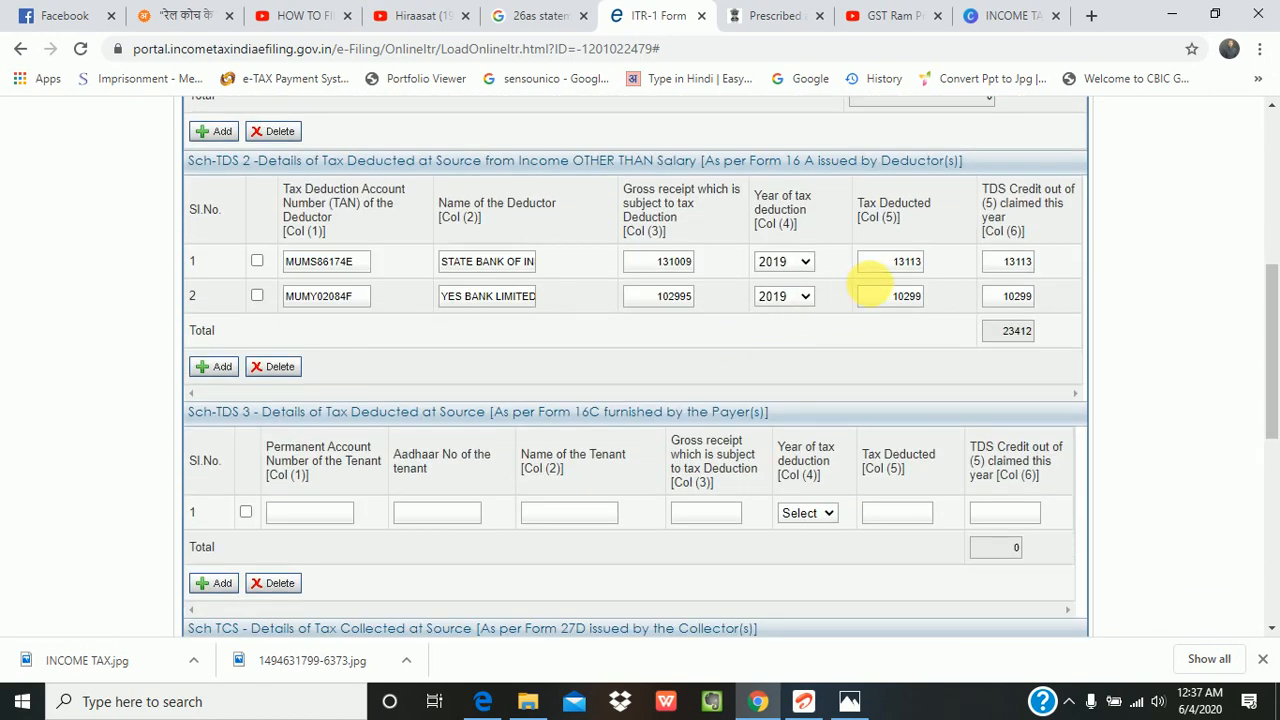
pyautogui.click(806, 262)
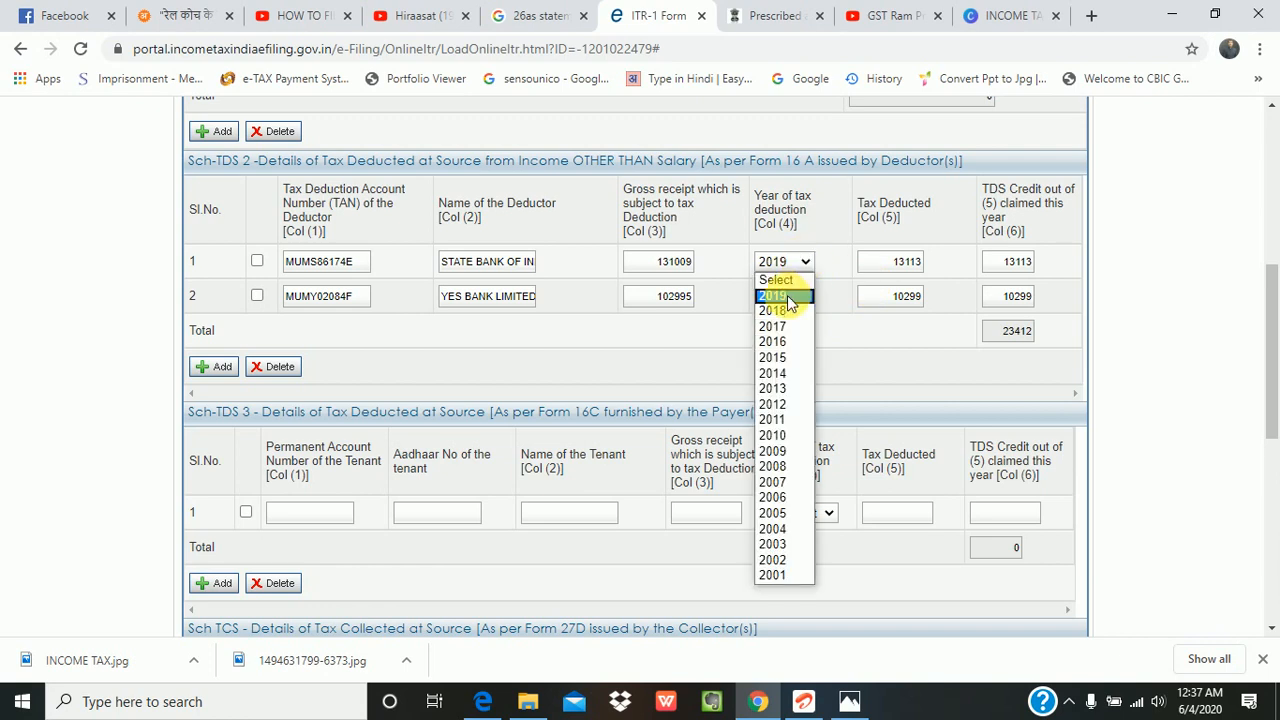
pyautogui.click(790, 292)
pyautogui.moveTo(641, 265); pyautogui.dragTo(700, 306)
pyautogui.write('00')
# Set the tax deducted in both Sch-TDS 2 rows to 0 and save the draft.
pyautogui.moveTo(884, 262); pyautogui.dragTo(937, 303)
pyautogui.write('0')
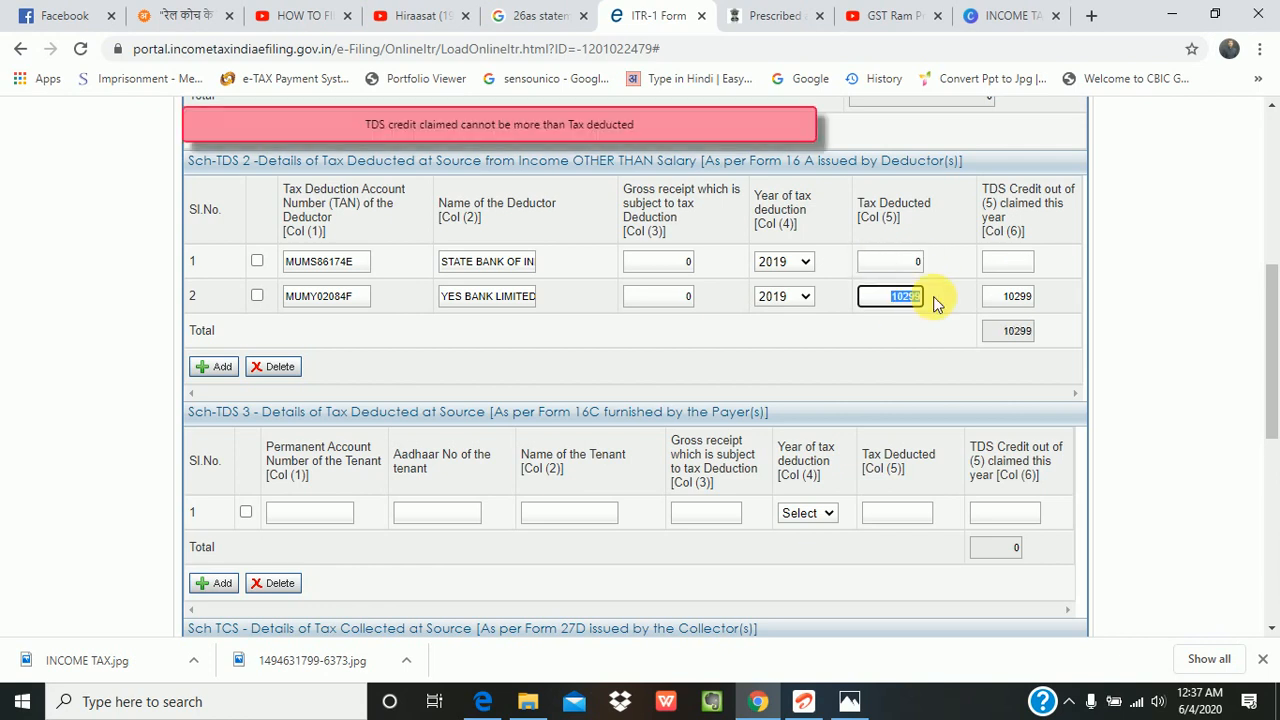
pyautogui.write('0')
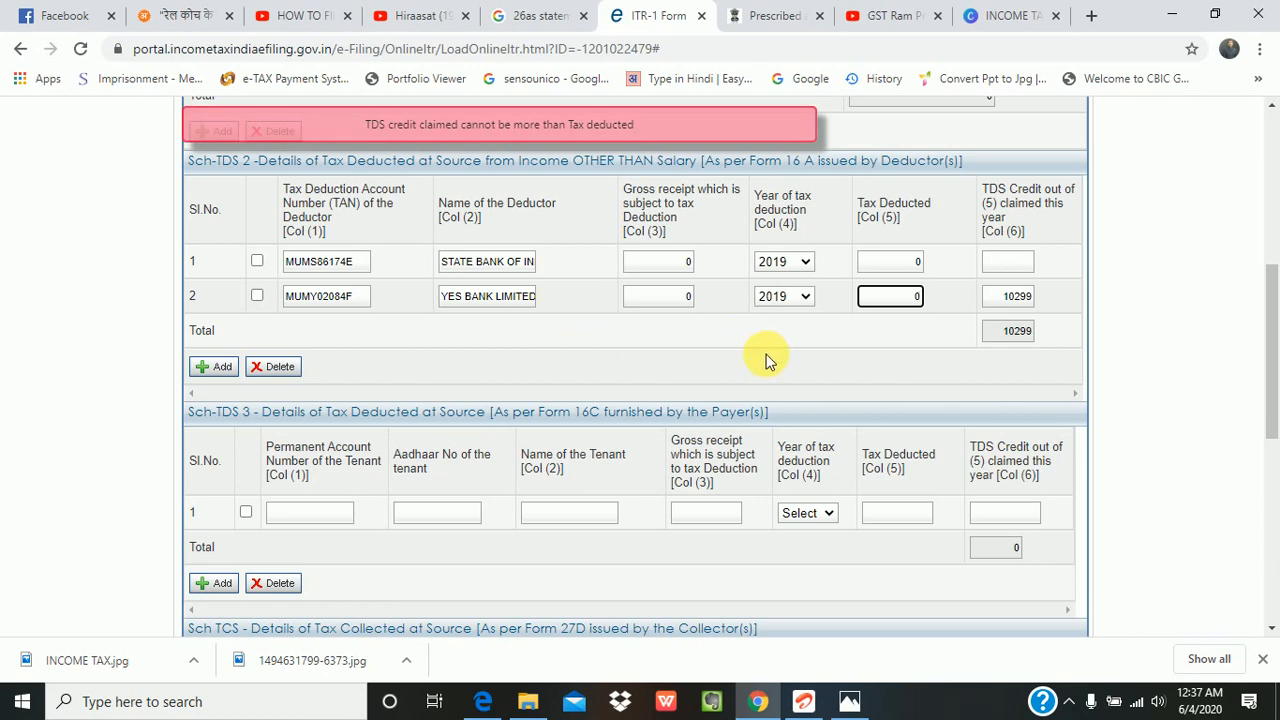
pyautogui.click(914, 354)
pyautogui.scroll(-5, 924, 352)
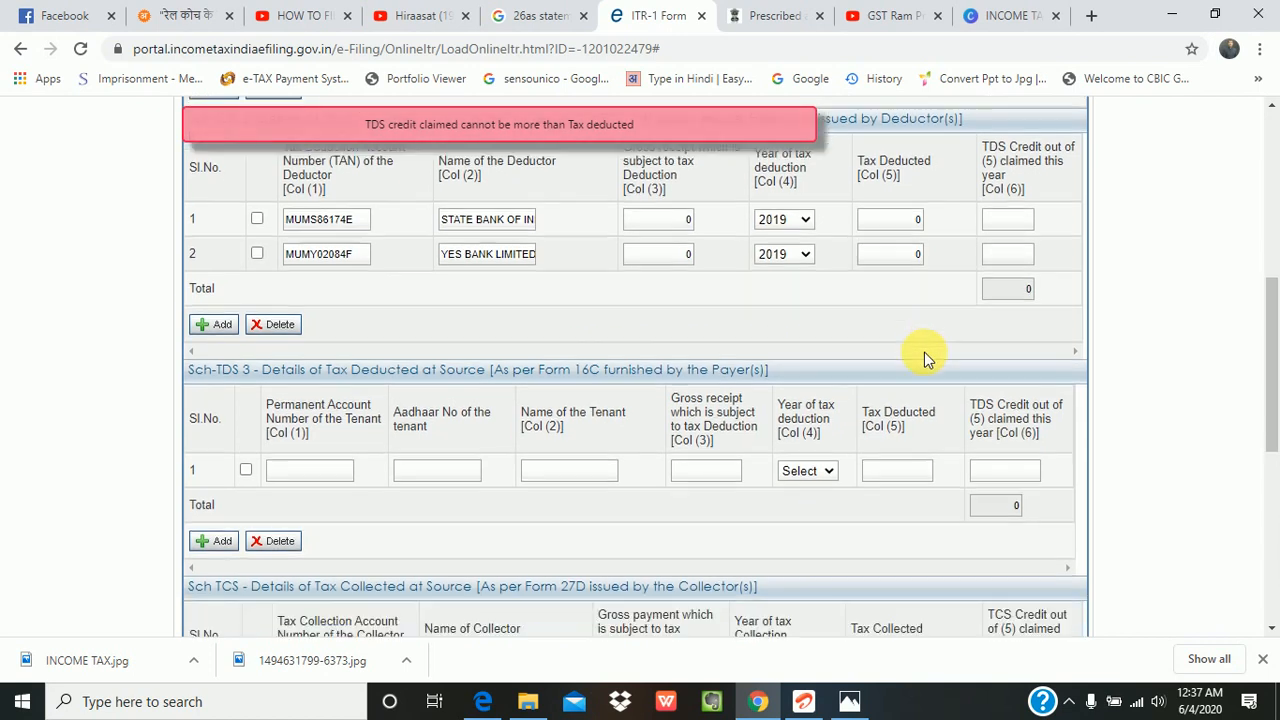
pyautogui.click(570, 489)
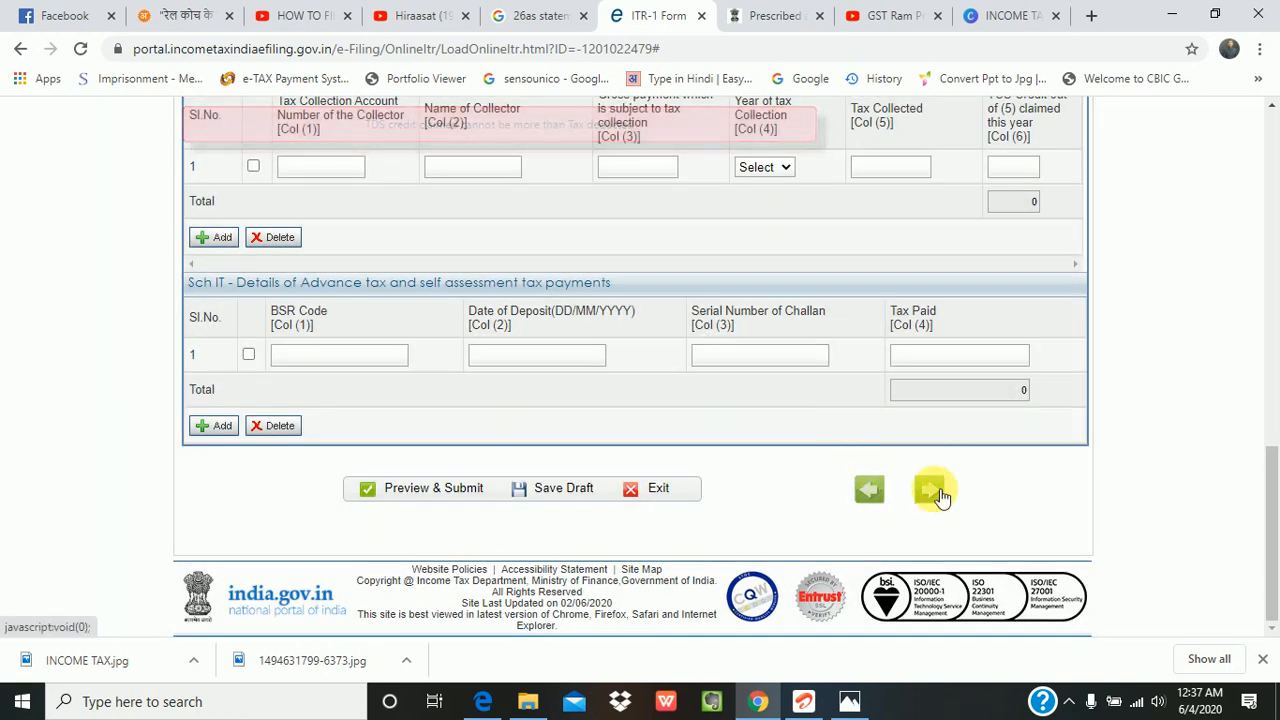
# Open Taxes Paid And Verification and check the recalculated TDS claimed, total taxes paid, amount payable and refund.
pyautogui.click(933, 490)
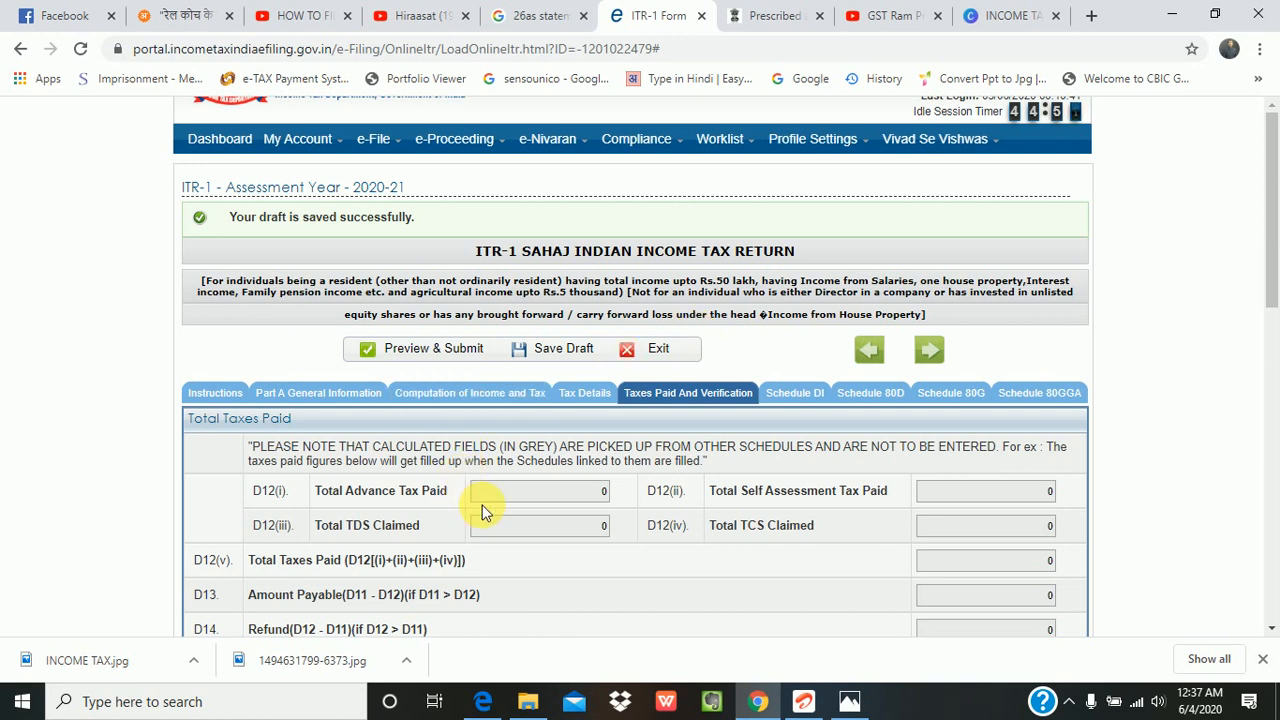
pyautogui.scroll(-1, 1077, 380)
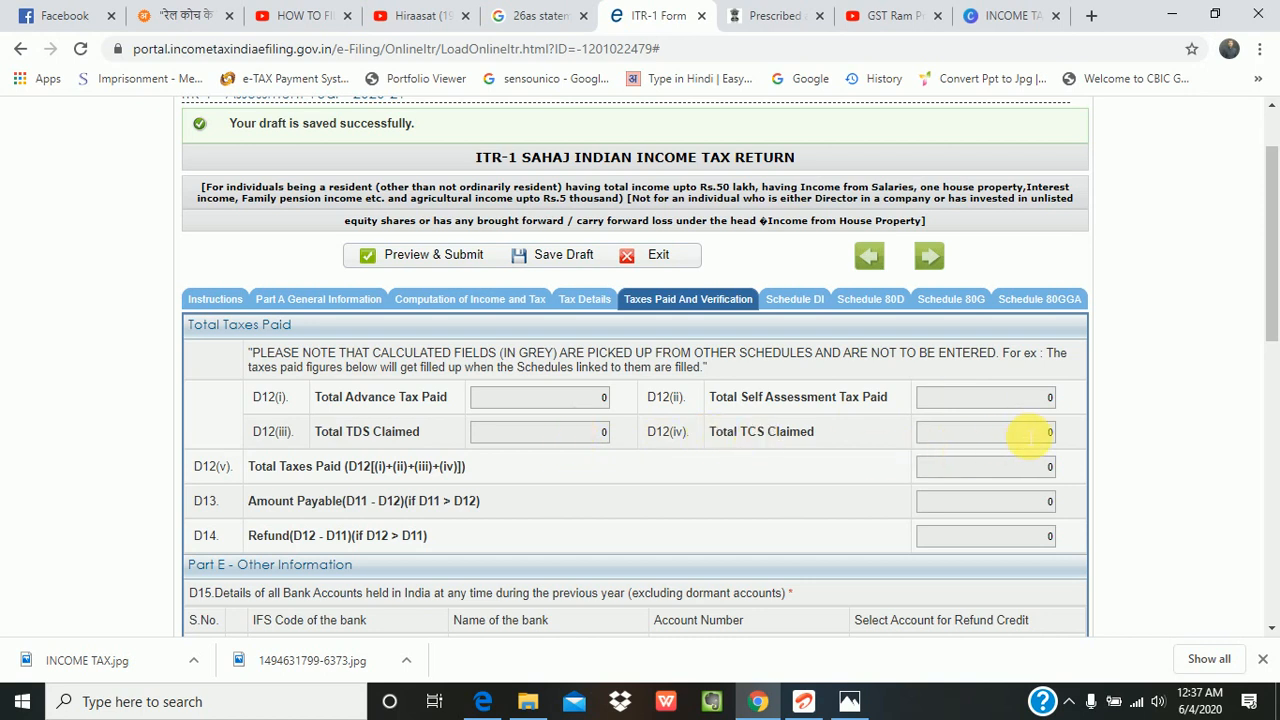
pyautogui.scroll(-1, 1030, 433)
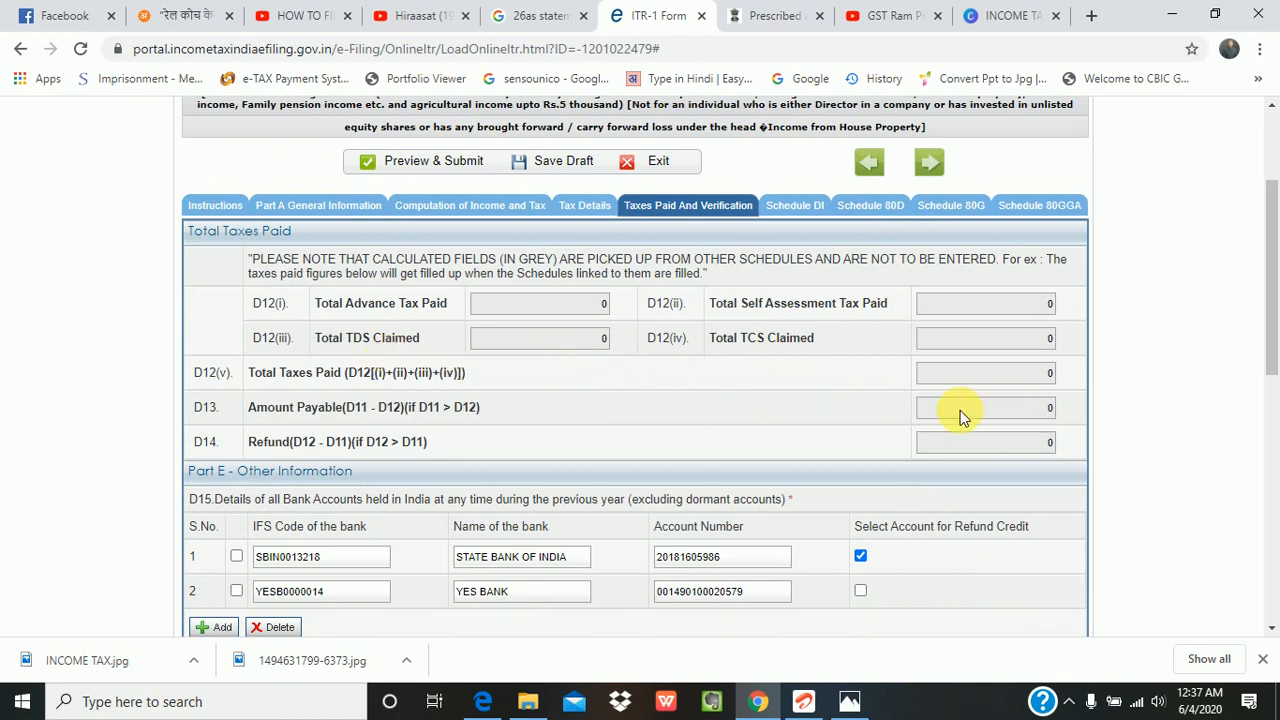
pyautogui.click(1002, 374)
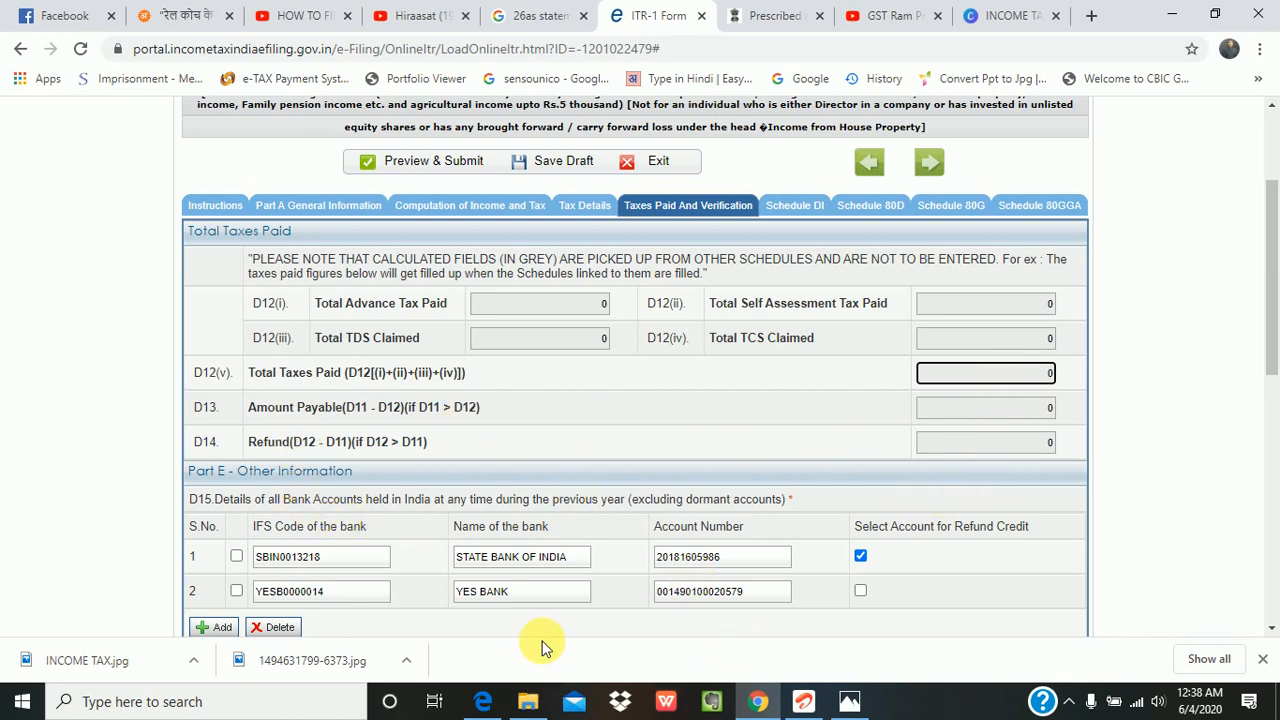
# In Computation of Income and Tax, set the salary as per section 17(1) to 1200000.
pyautogui.click(305, 218)
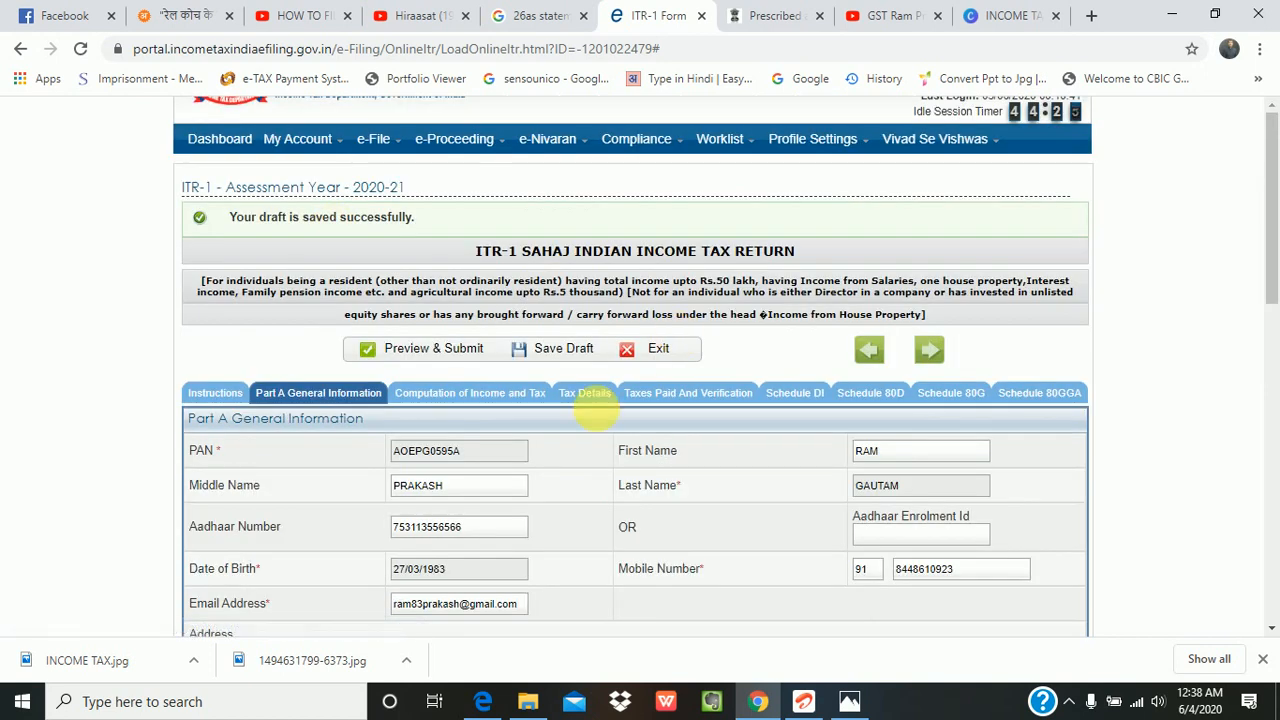
pyautogui.click(447, 398)
pyautogui.moveTo(823, 490); pyautogui.dragTo(940, 488)
pyautogui.write('1200000')
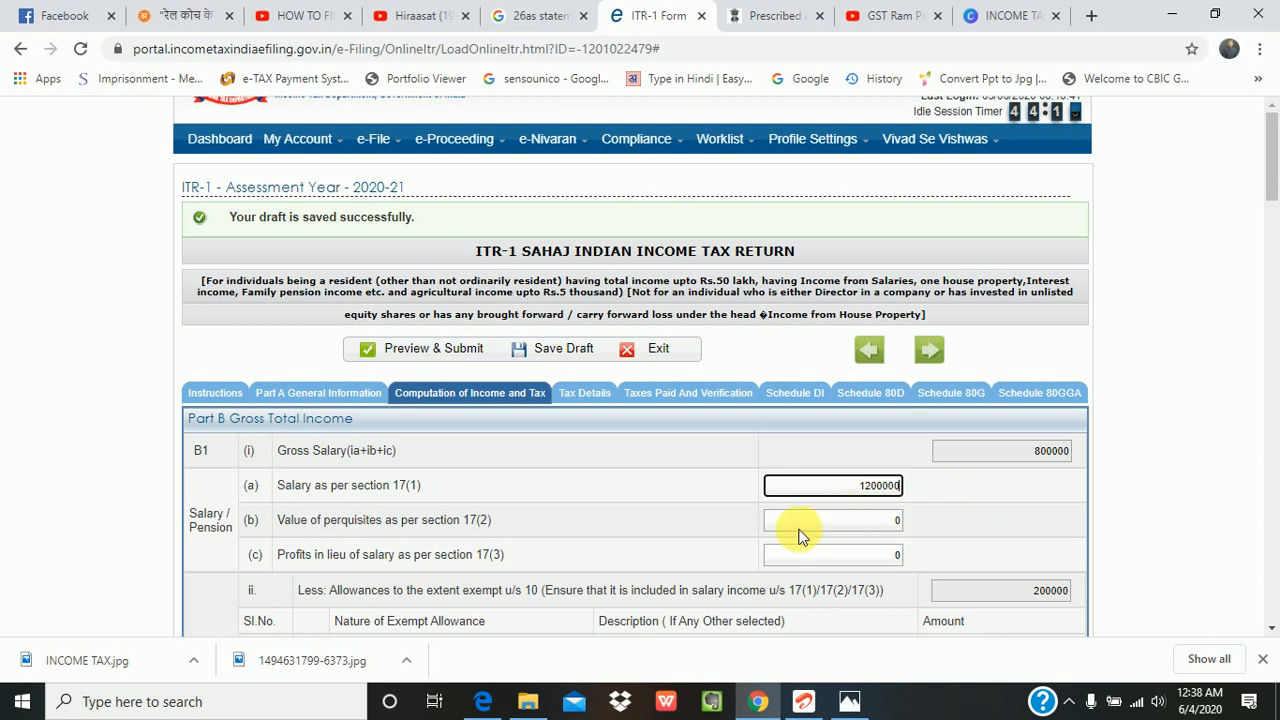
pyautogui.click(706, 491)
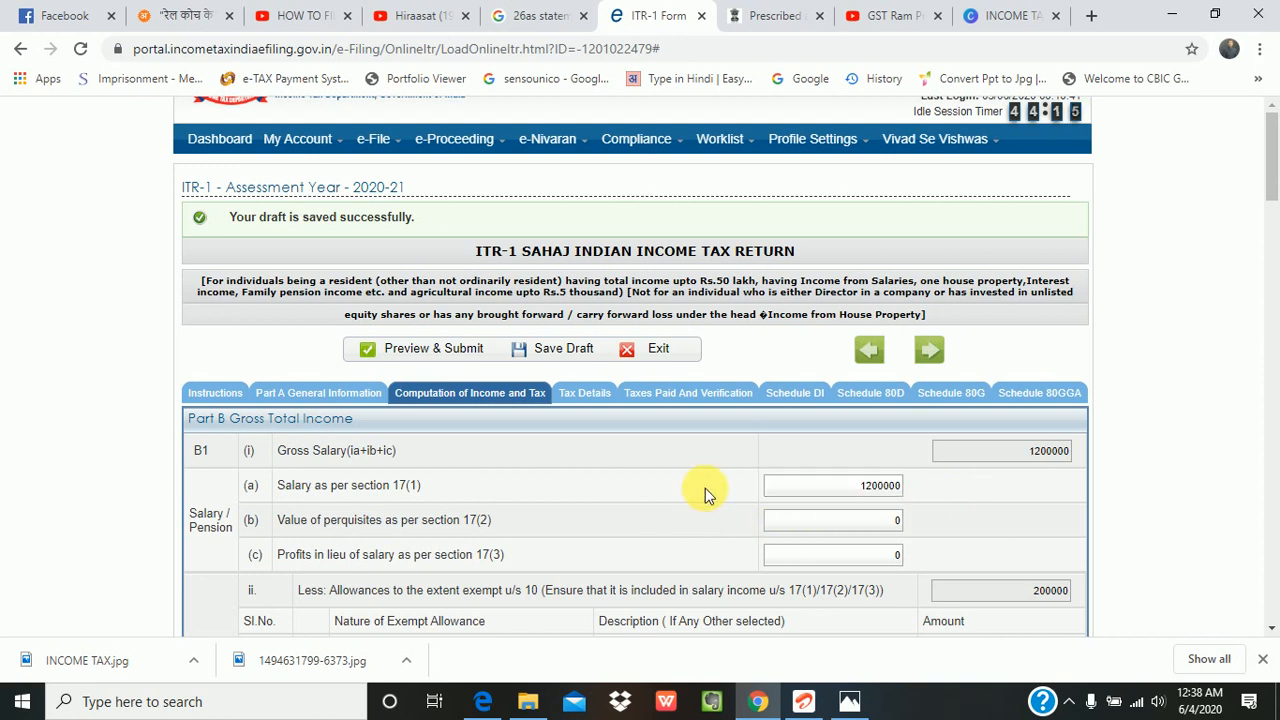
pyautogui.scroll(-5, 776, 501)
pyautogui.scroll(4, 776, 501)
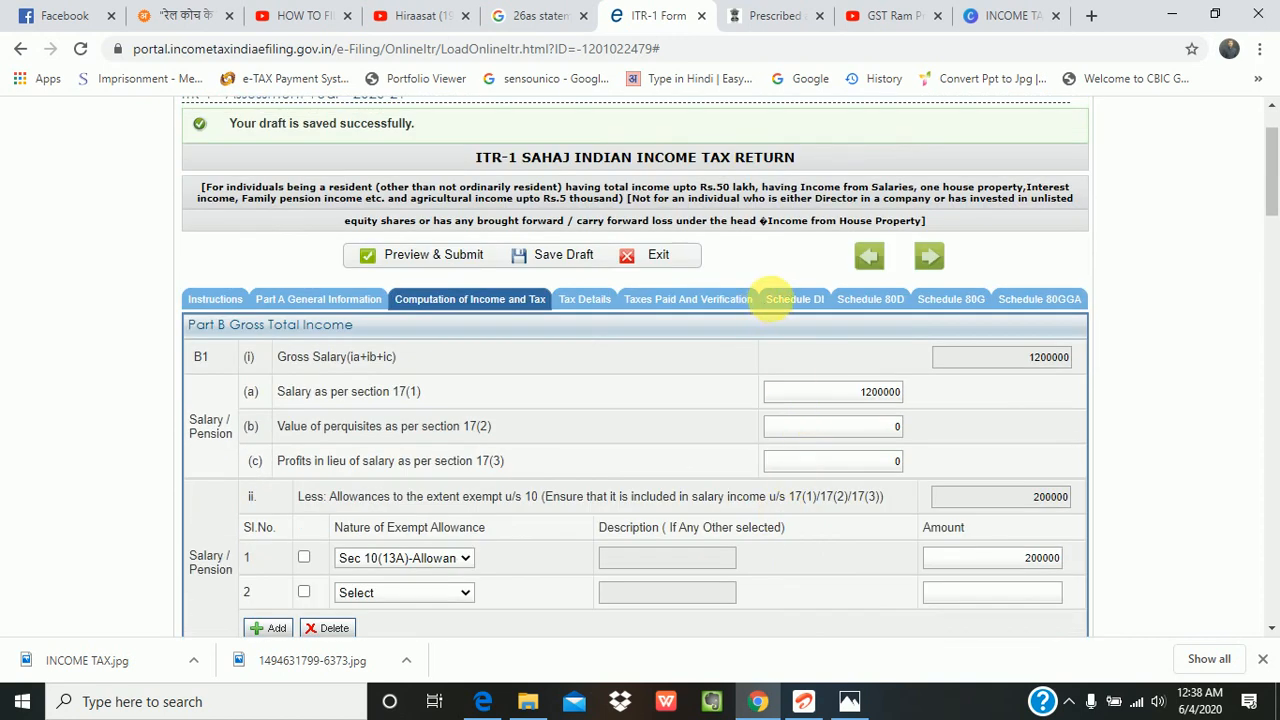
# Examine the amount payable and e-Pay Tax option in Taxes Paid And Verification, and dismiss the save-draft reminder.
pyautogui.click(661, 309)
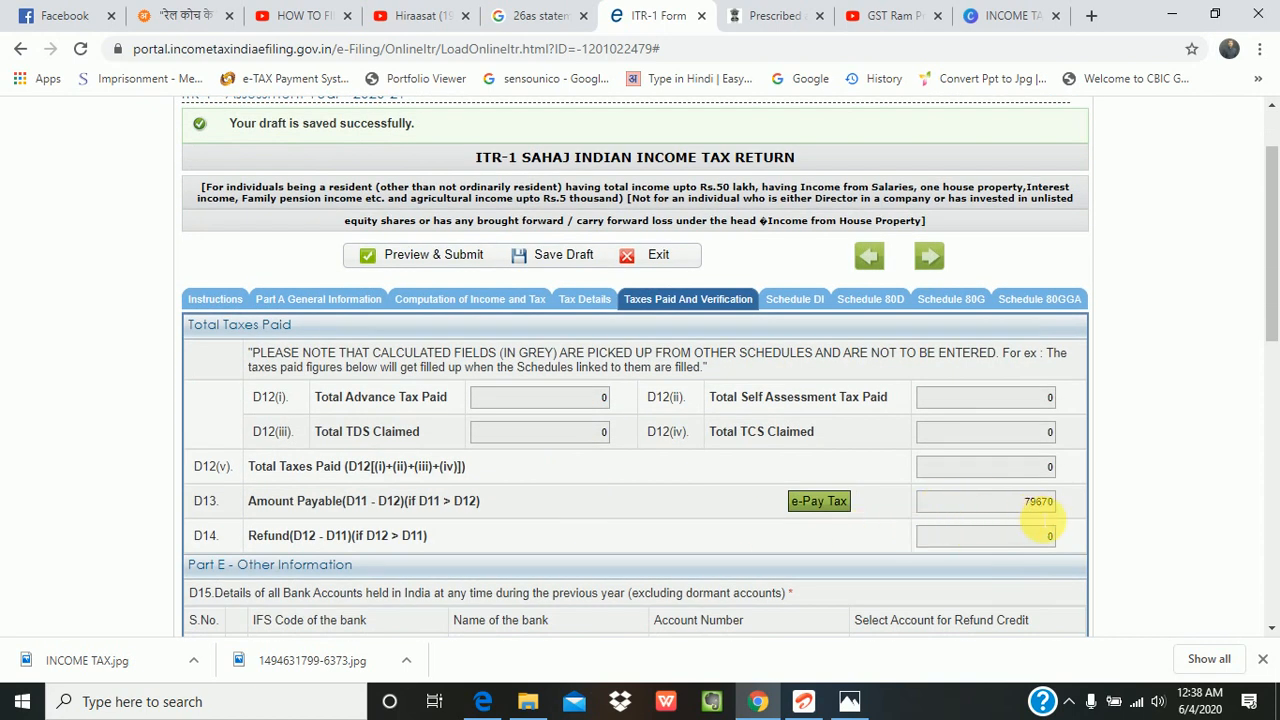
pyautogui.scroll(-1, 1040, 519)
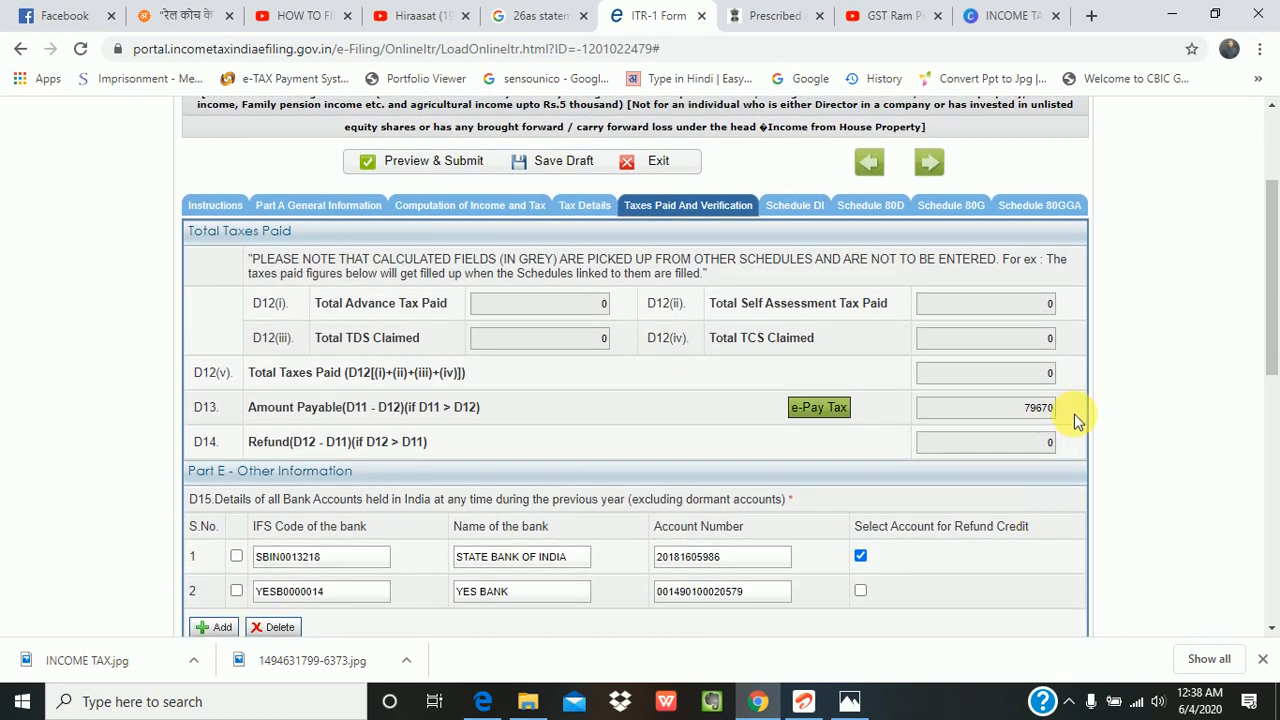
pyautogui.scroll(-2, 1072, 417)
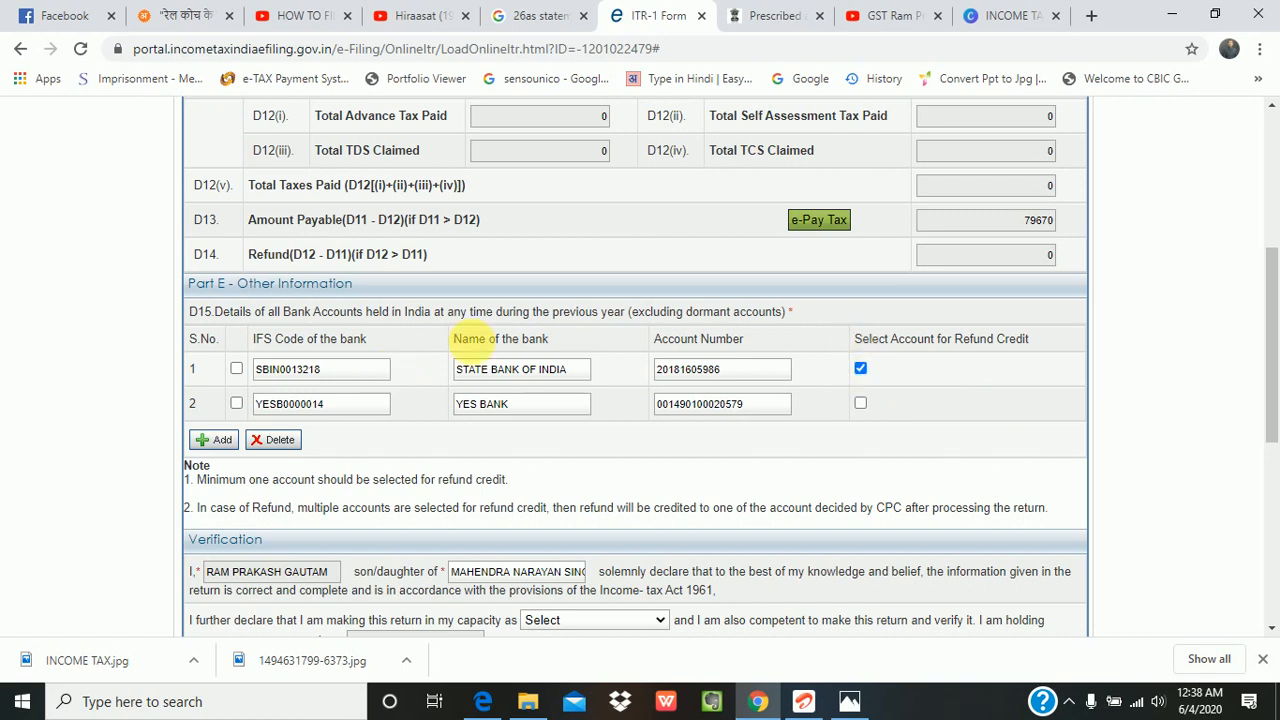
pyautogui.scroll(4, 388, 372)
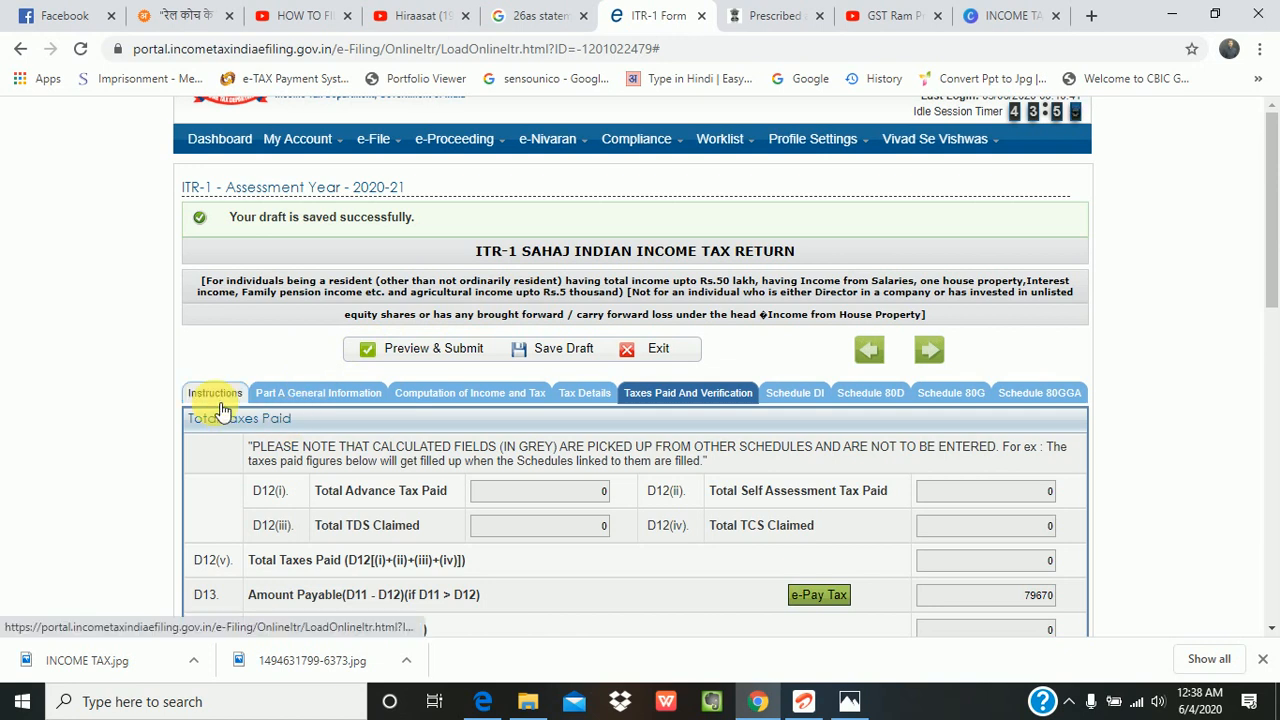
pyautogui.scroll(-5, 797, 546)
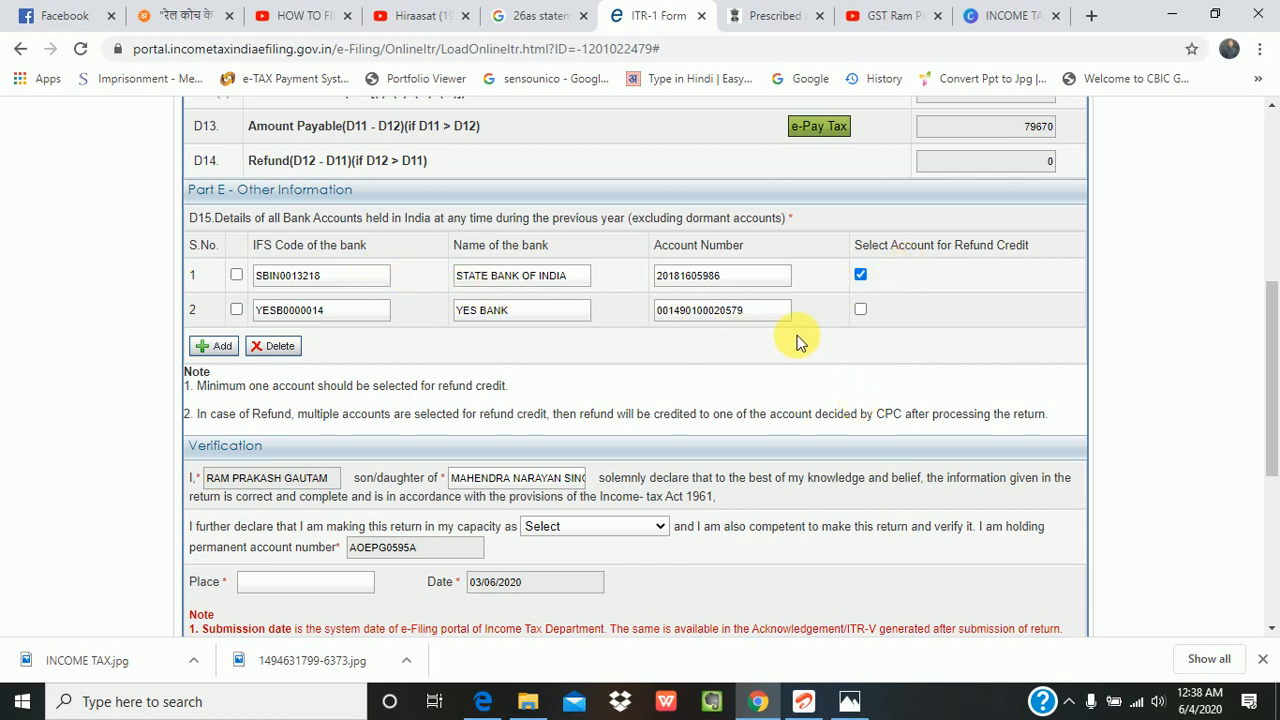
pyautogui.scroll(2, 790, 340)
pyautogui.moveTo(1011, 317); pyautogui.dragTo(1077, 317)
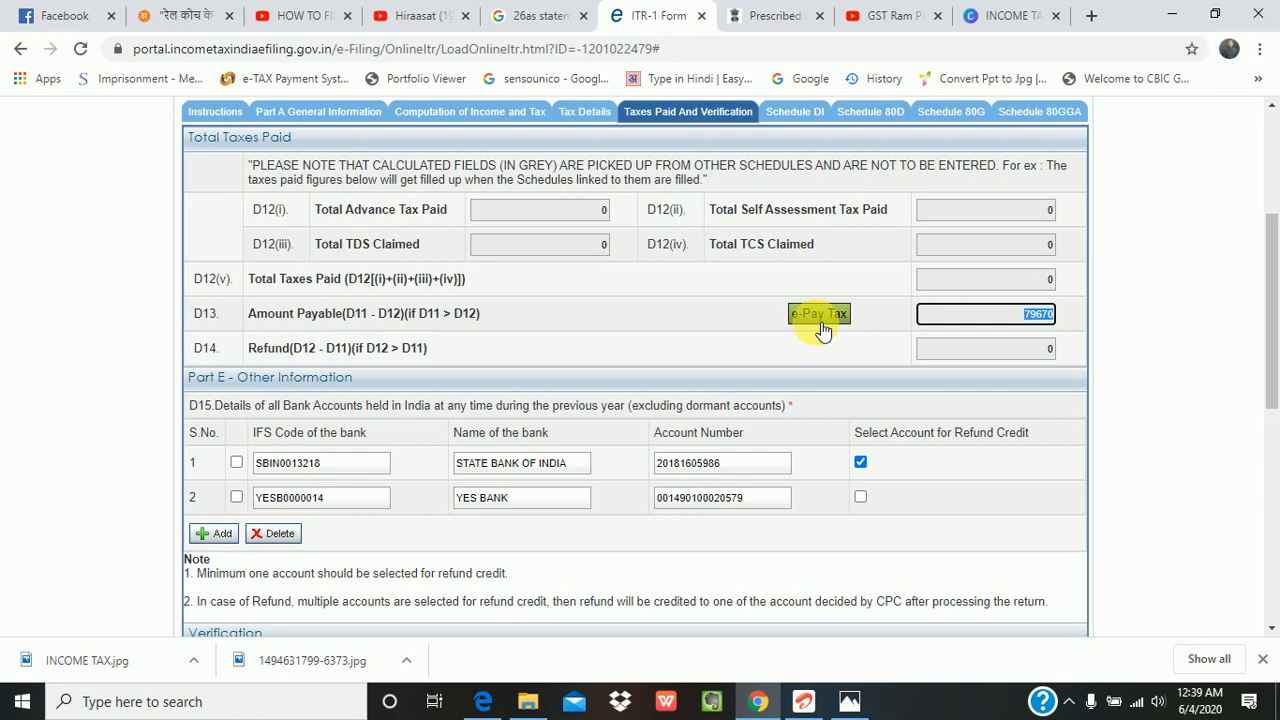
pyautogui.scroll(-1, 816, 330)
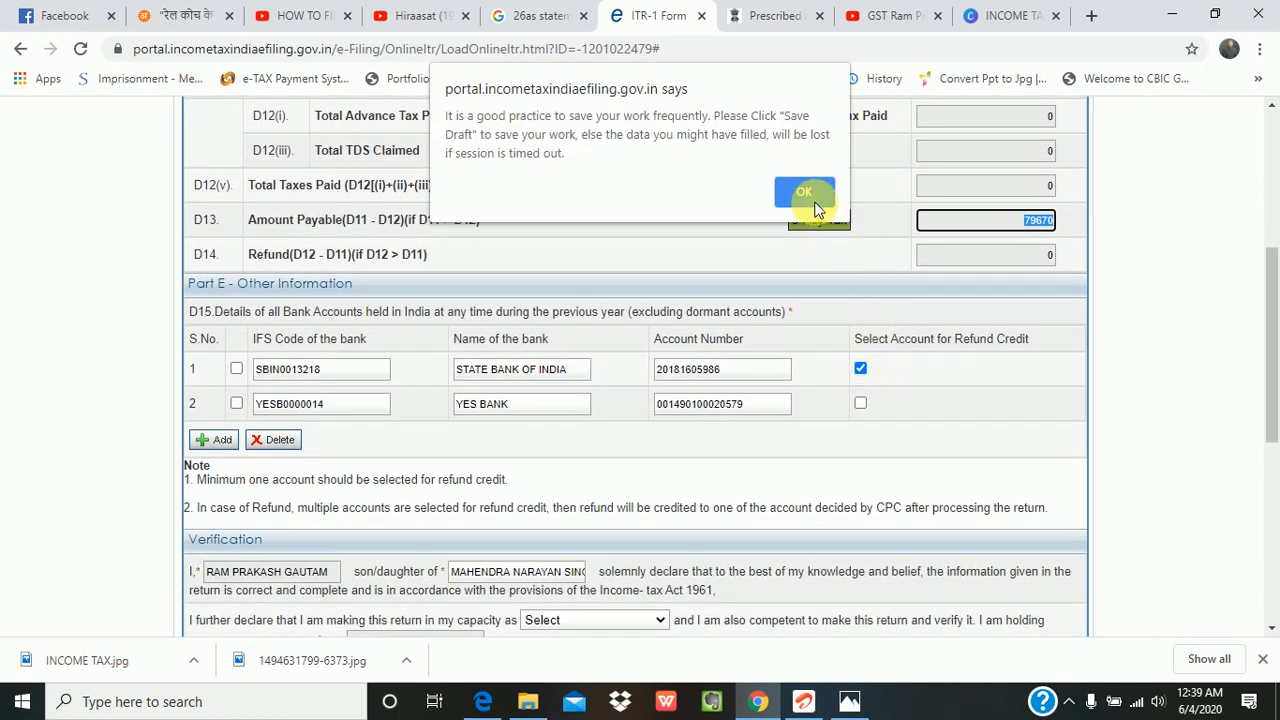
pyautogui.click(810, 200)
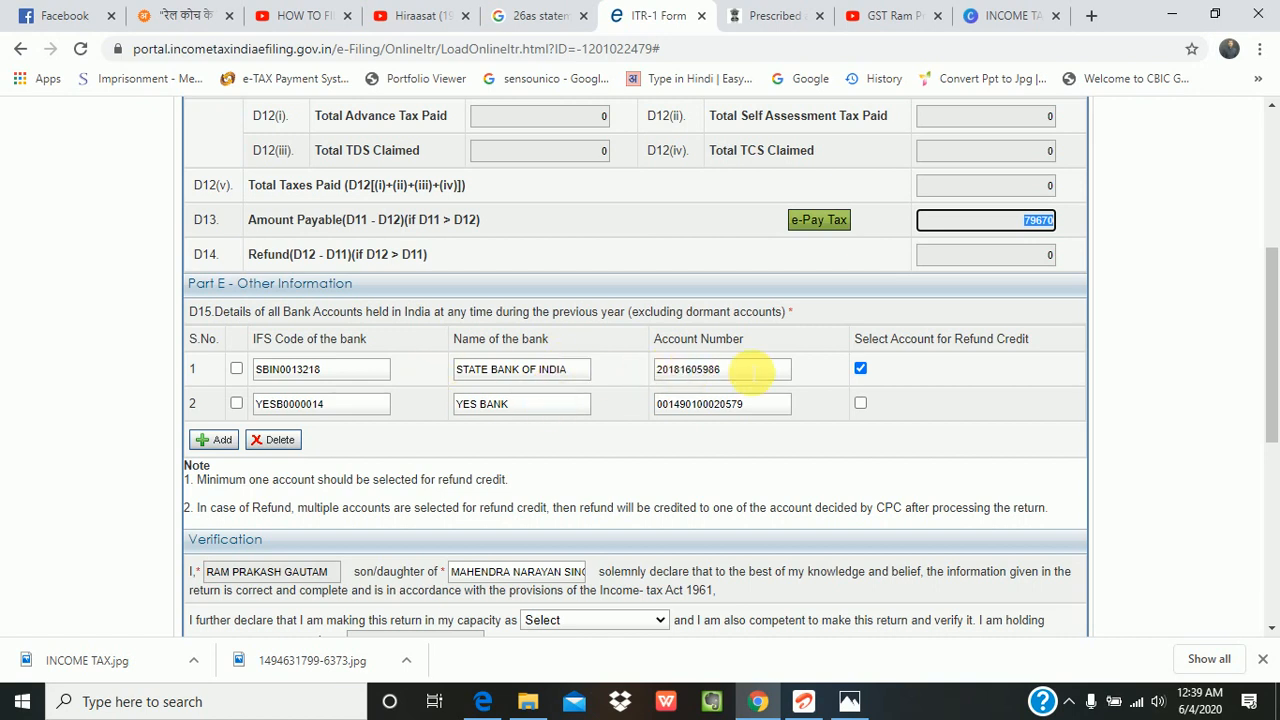
# Try selecting the YES BANK account for refund credit, and add a blank third row to the D15 bank account details.
pyautogui.scroll(-4, 740, 370)
pyautogui.scroll(2, 750, 373)
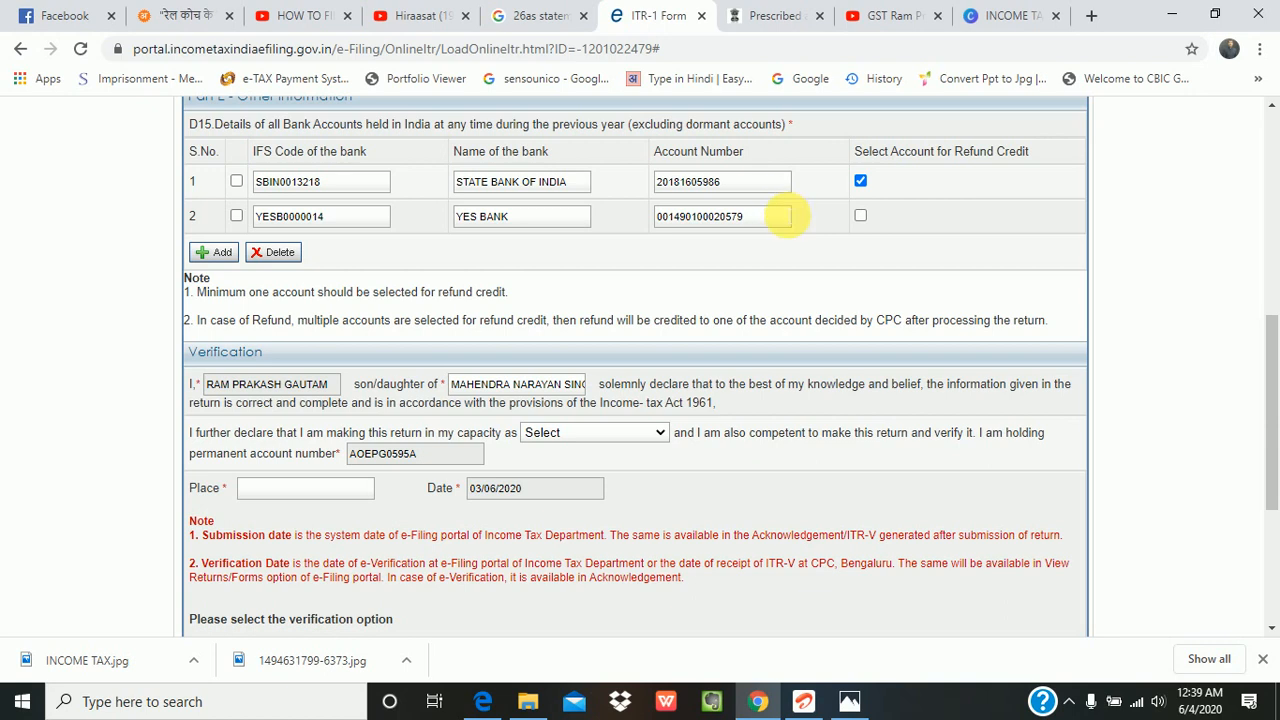
pyautogui.click(860, 216)
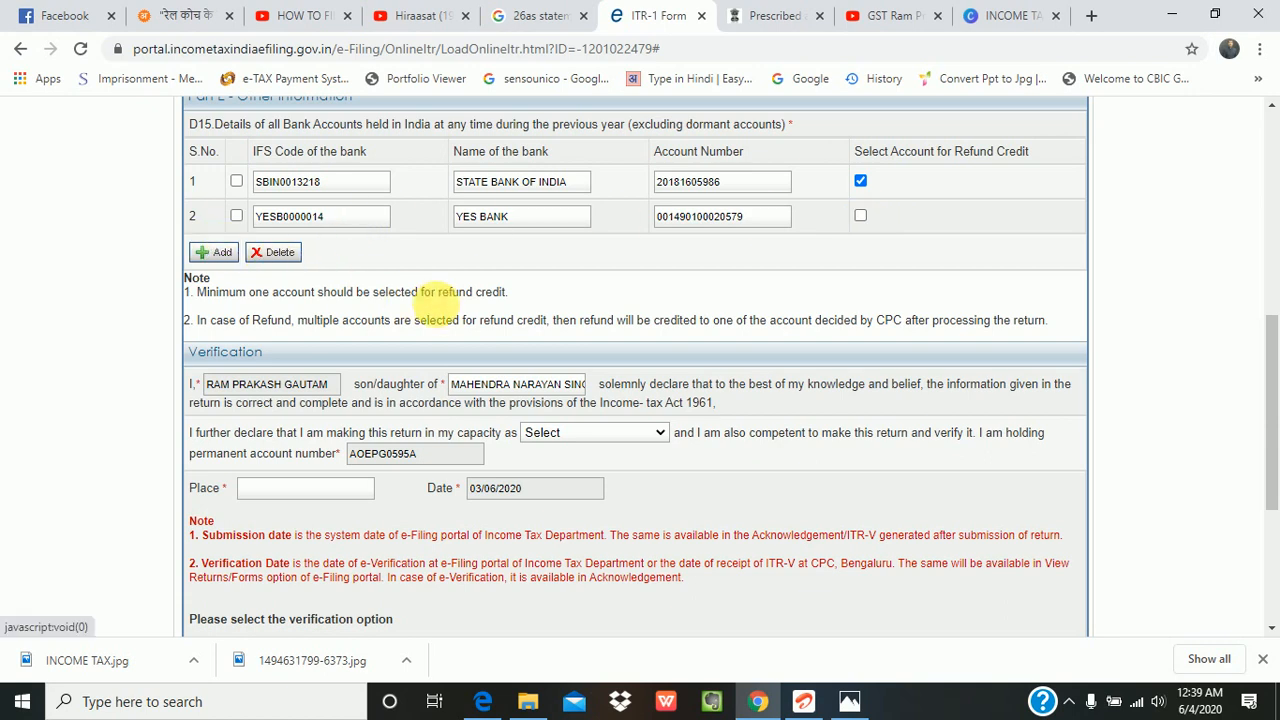
pyautogui.scroll(1, 450, 314)
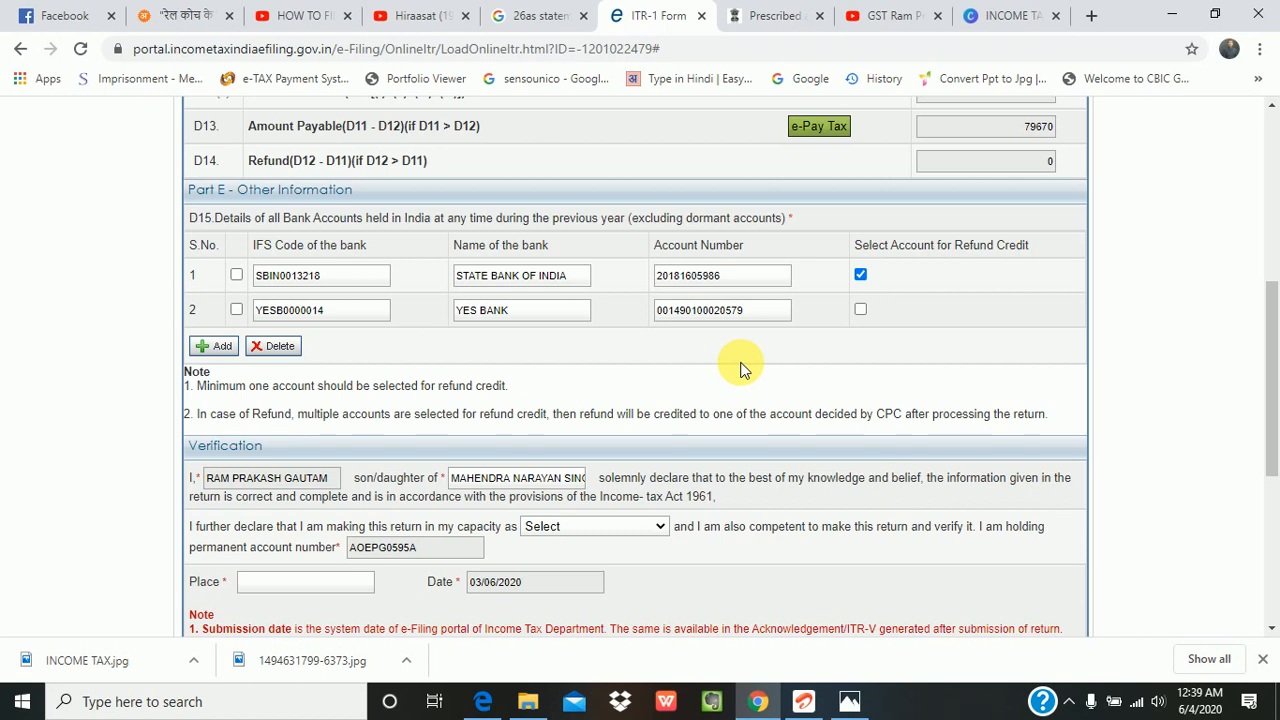
pyautogui.click(205, 346)
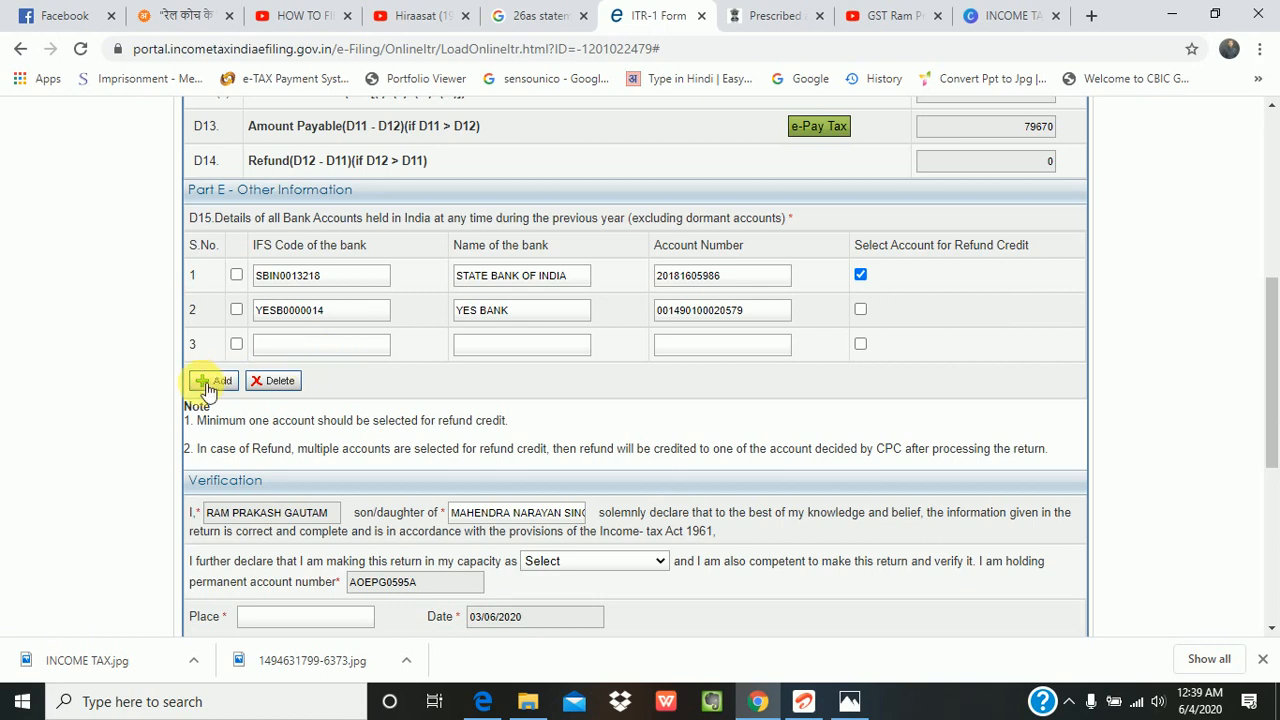
# Delete the blank third row from the D15 bank account details.
pyautogui.click(270, 346)
pyautogui.click(277, 347)
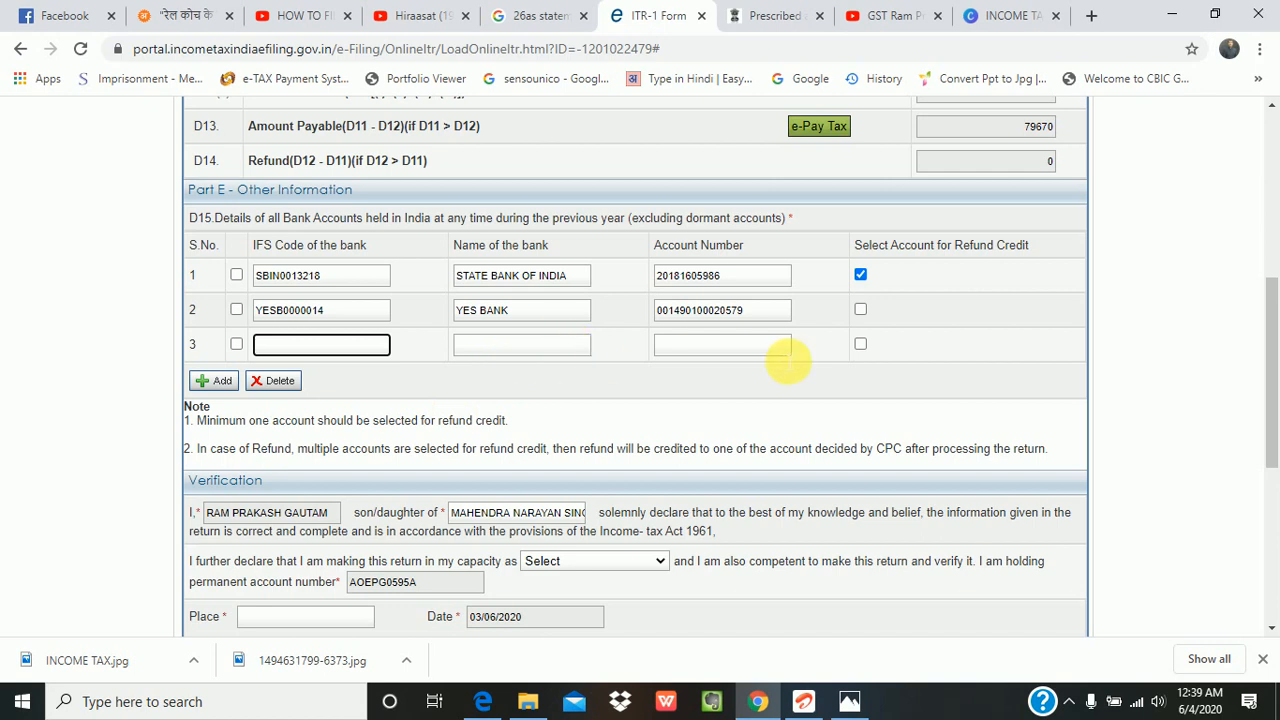
pyautogui.click(237, 344)
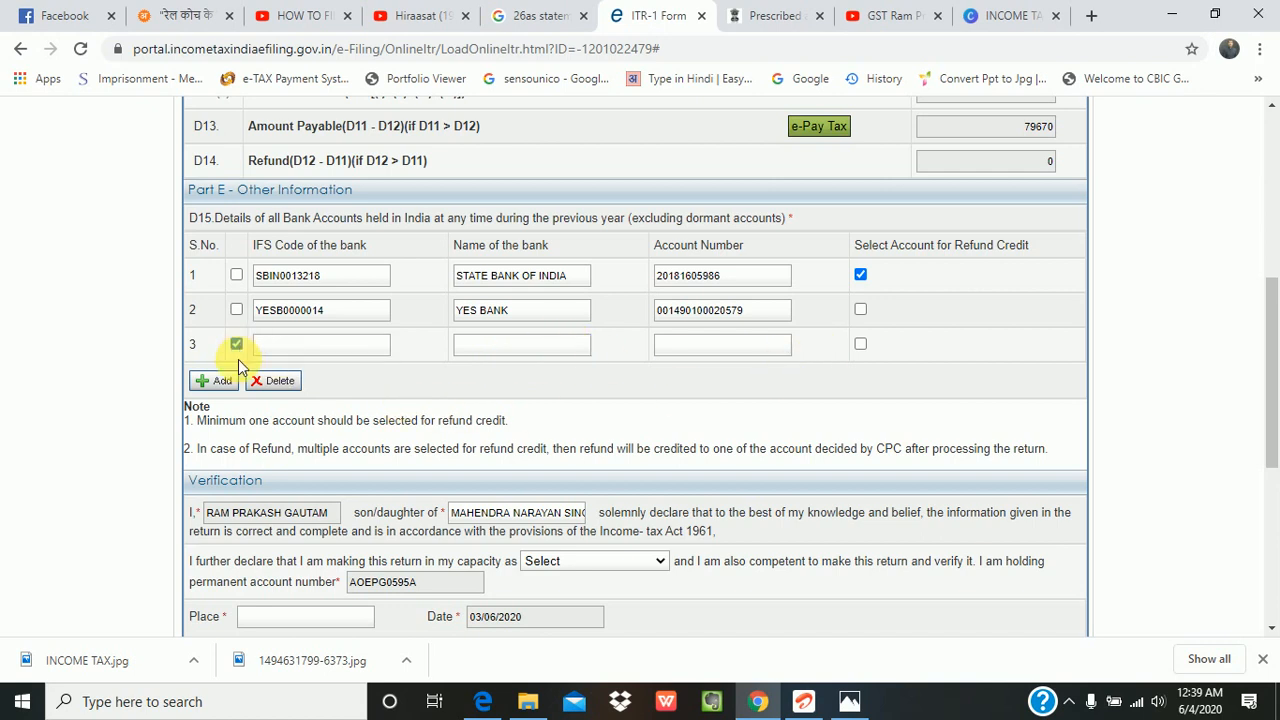
pyautogui.click(265, 387)
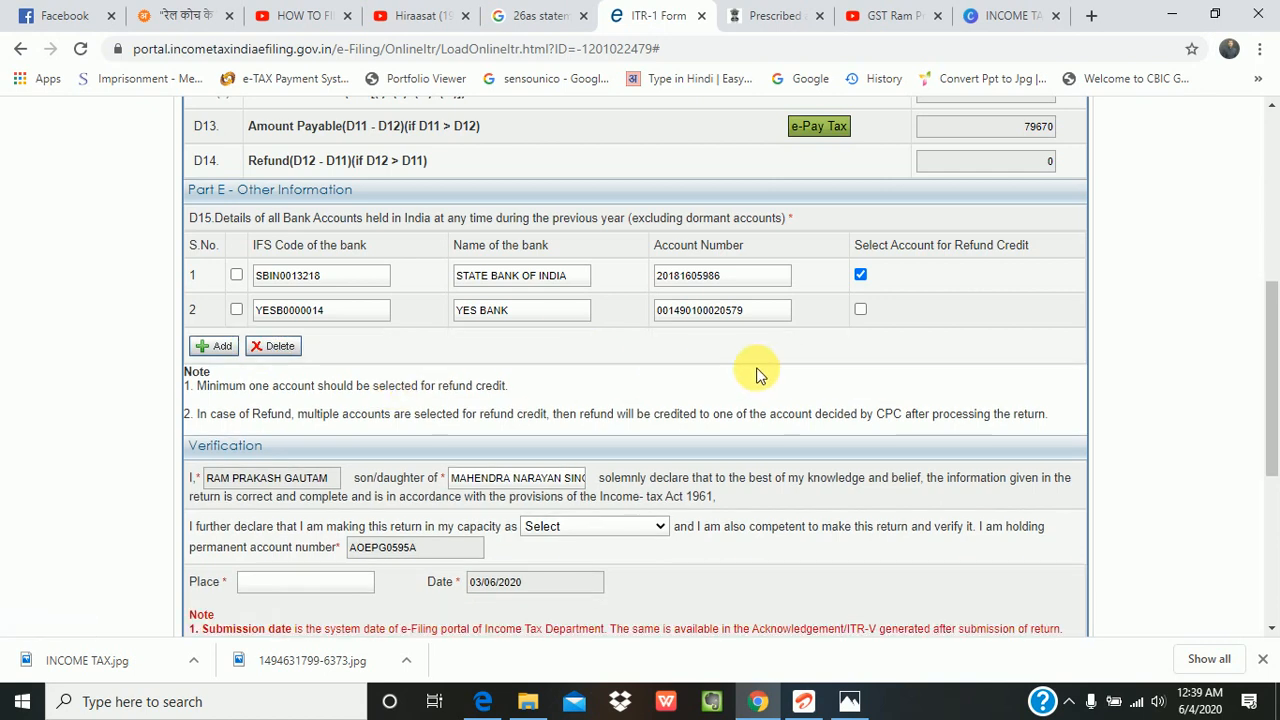
# In the Verification declaration, set the capacity for making the return to Self.
pyautogui.scroll(-1, 250, 302)
pyautogui.scroll(-3, 457, 471)
pyautogui.scroll(1, 380, 400)
pyautogui.scroll(1, 380, 395)
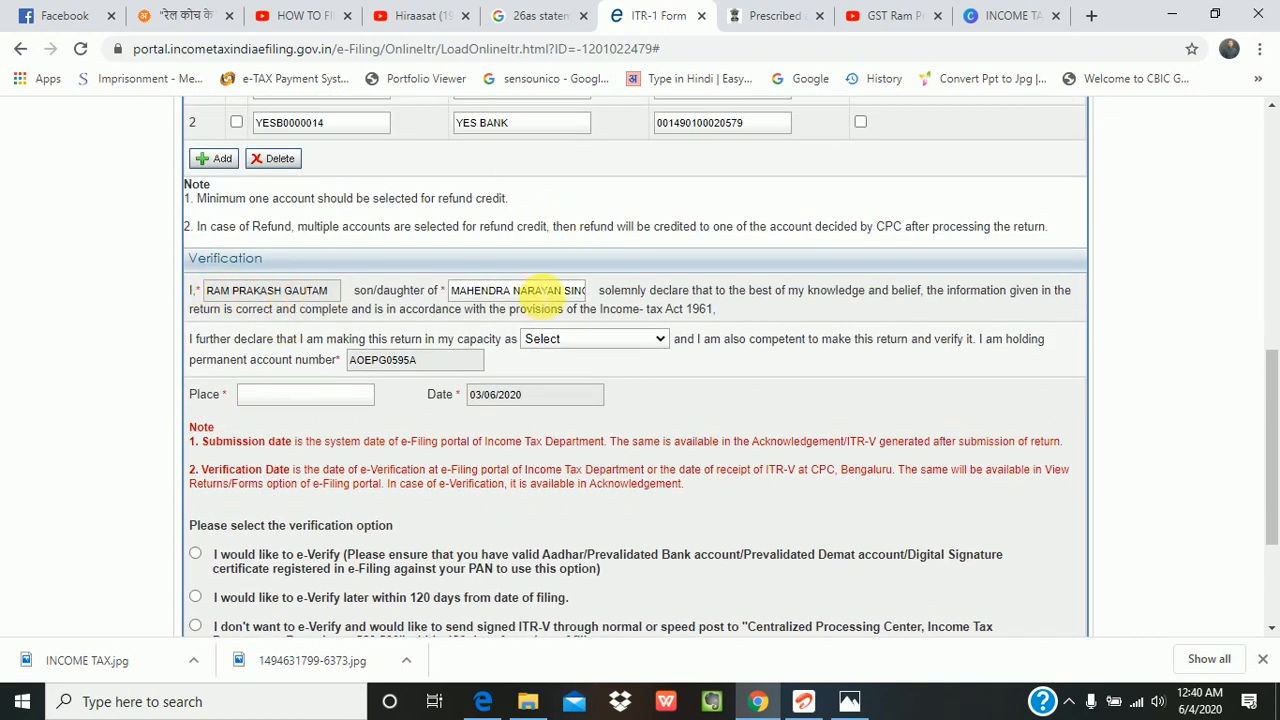
pyautogui.click(533, 290)
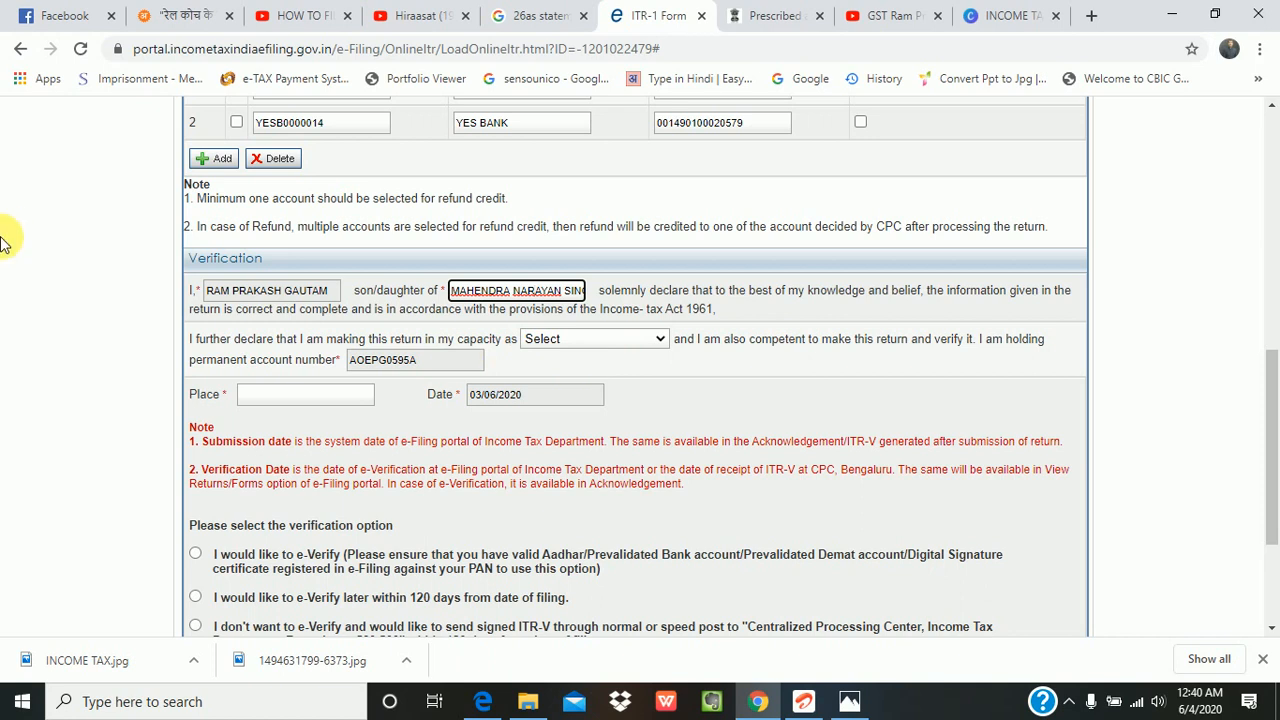
pyautogui.click(660, 339)
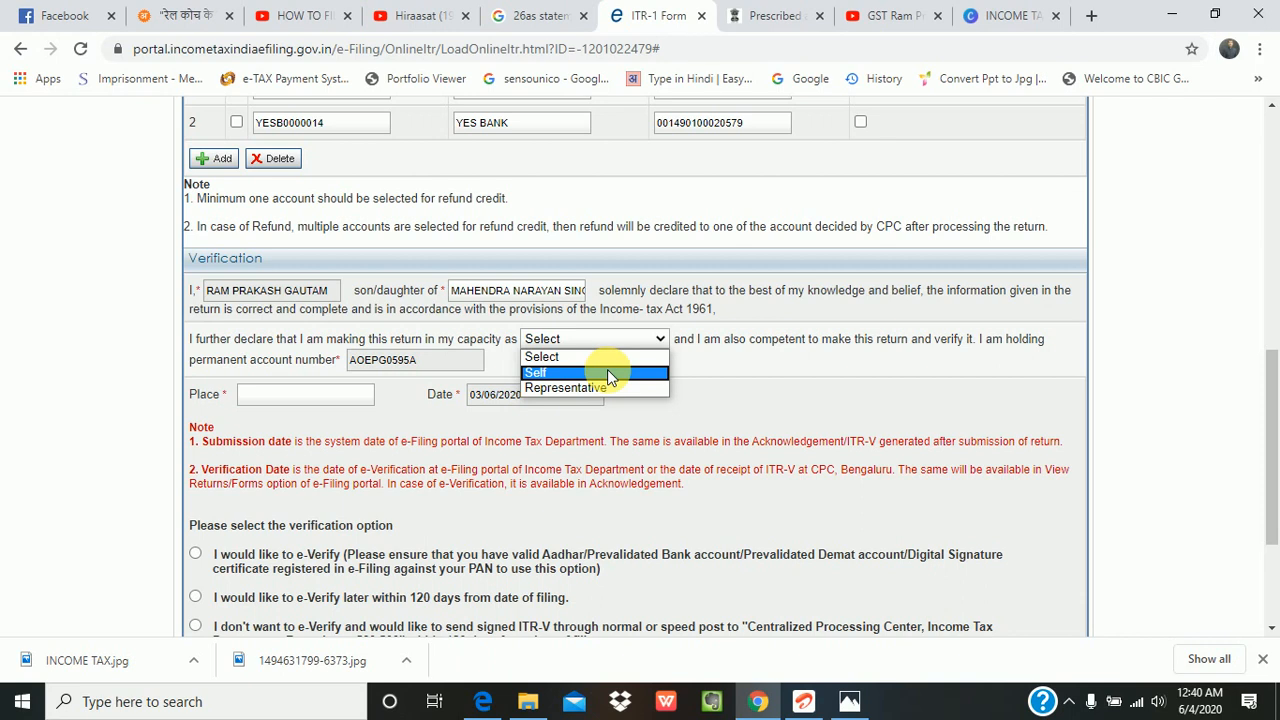
pyautogui.scroll(-2, 865, 380)
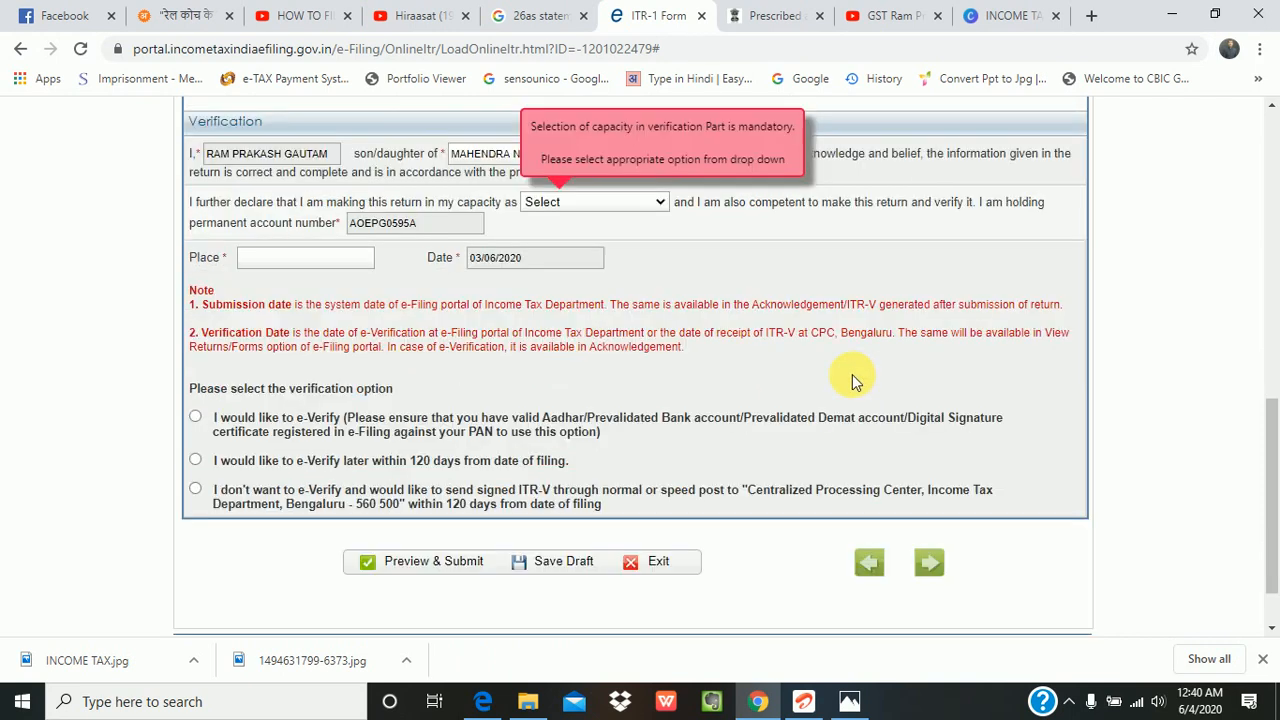
pyautogui.click(645, 203)
pyautogui.click(598, 235)
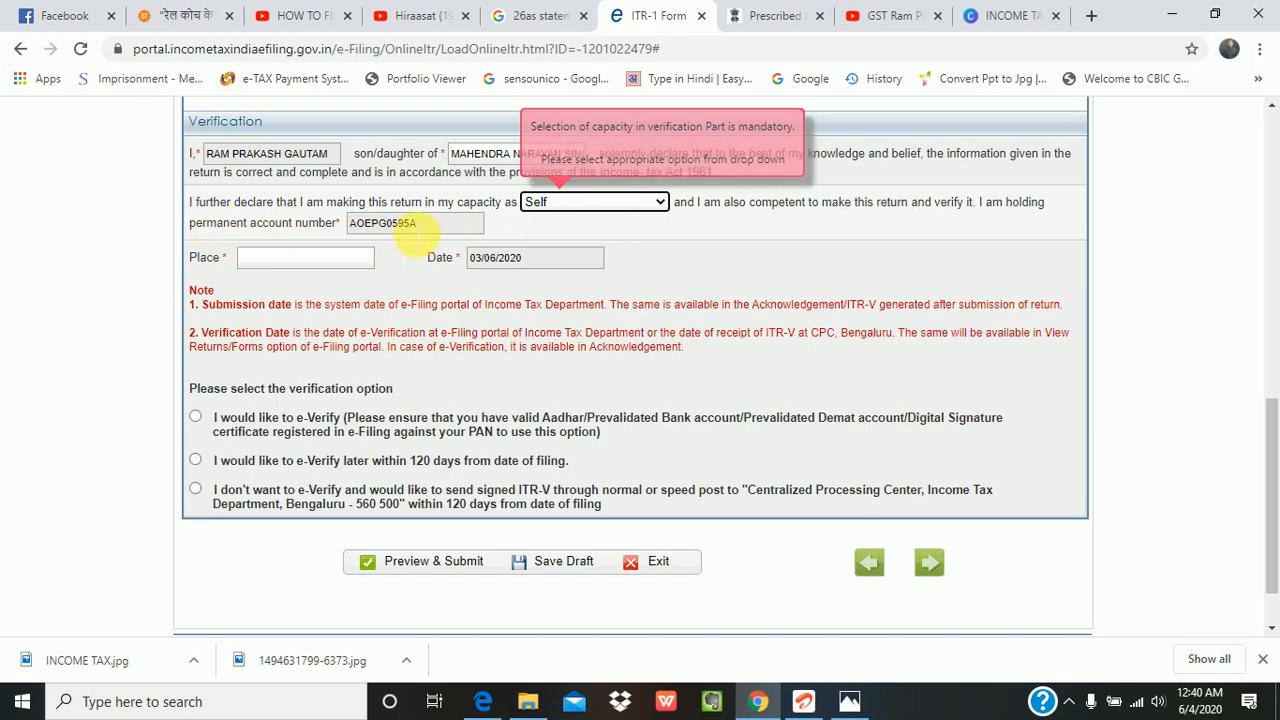
# Review the PAN, place, date and verification options, then save the return as a draft and try to preview and submit it.
pyautogui.moveTo(436, 226); pyautogui.dragTo(350, 224)
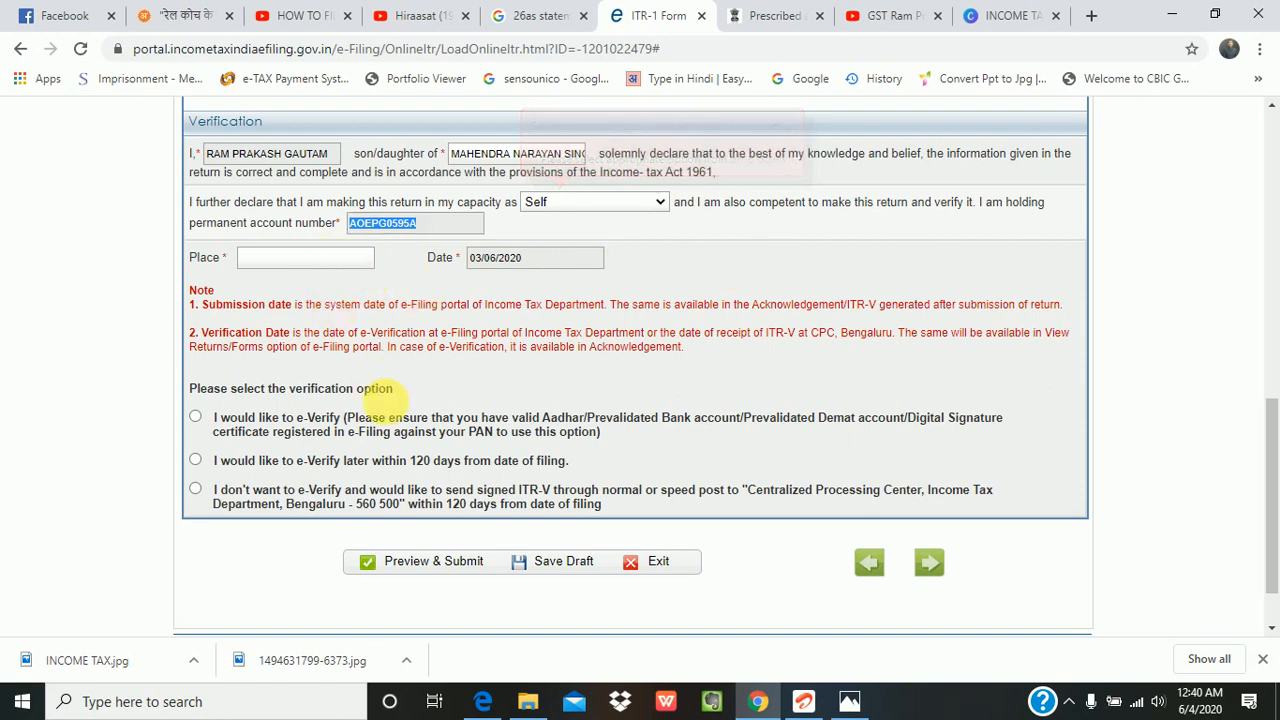
pyautogui.scroll(1, 372, 382)
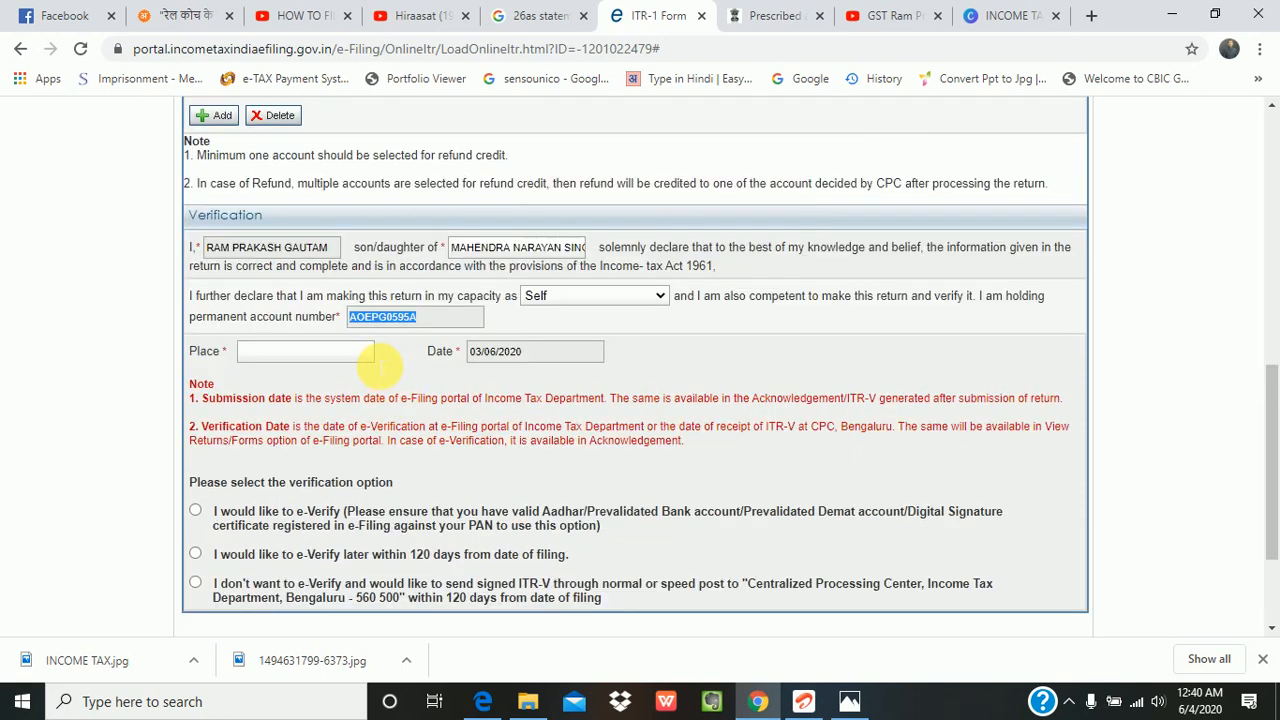
pyautogui.scroll(-1, 557, 366)
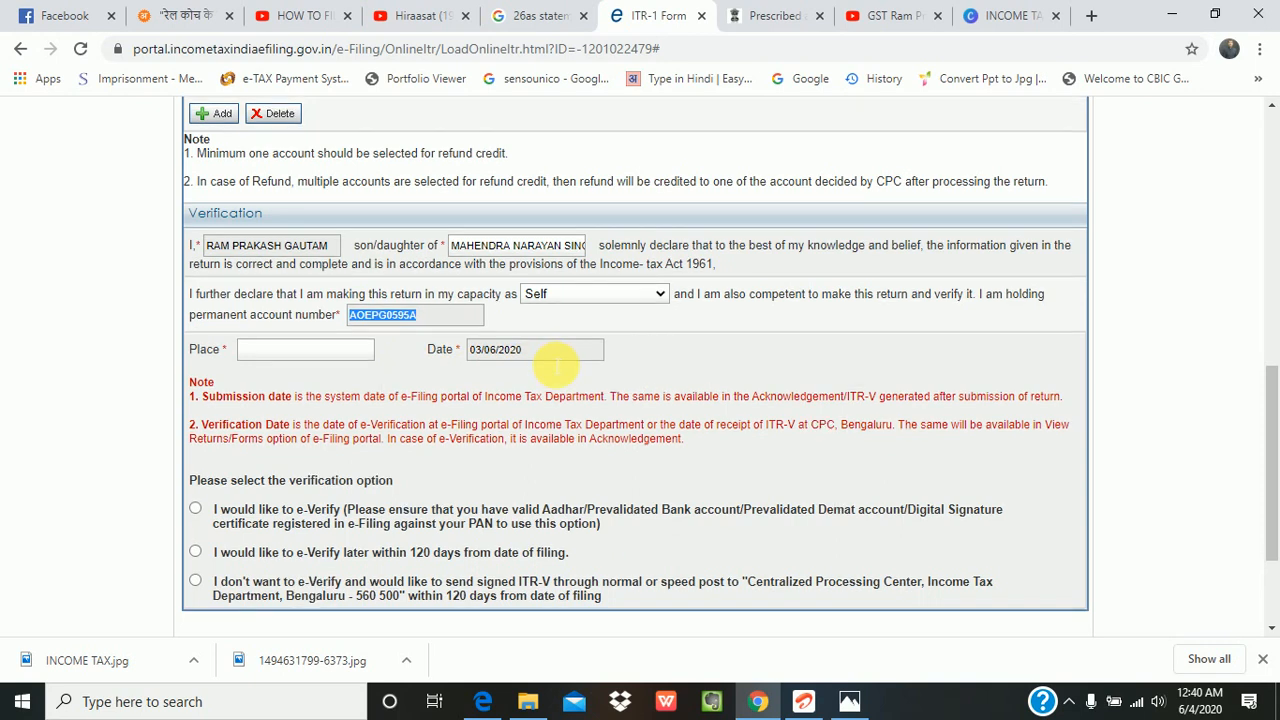
pyautogui.scroll(-1, 557, 366)
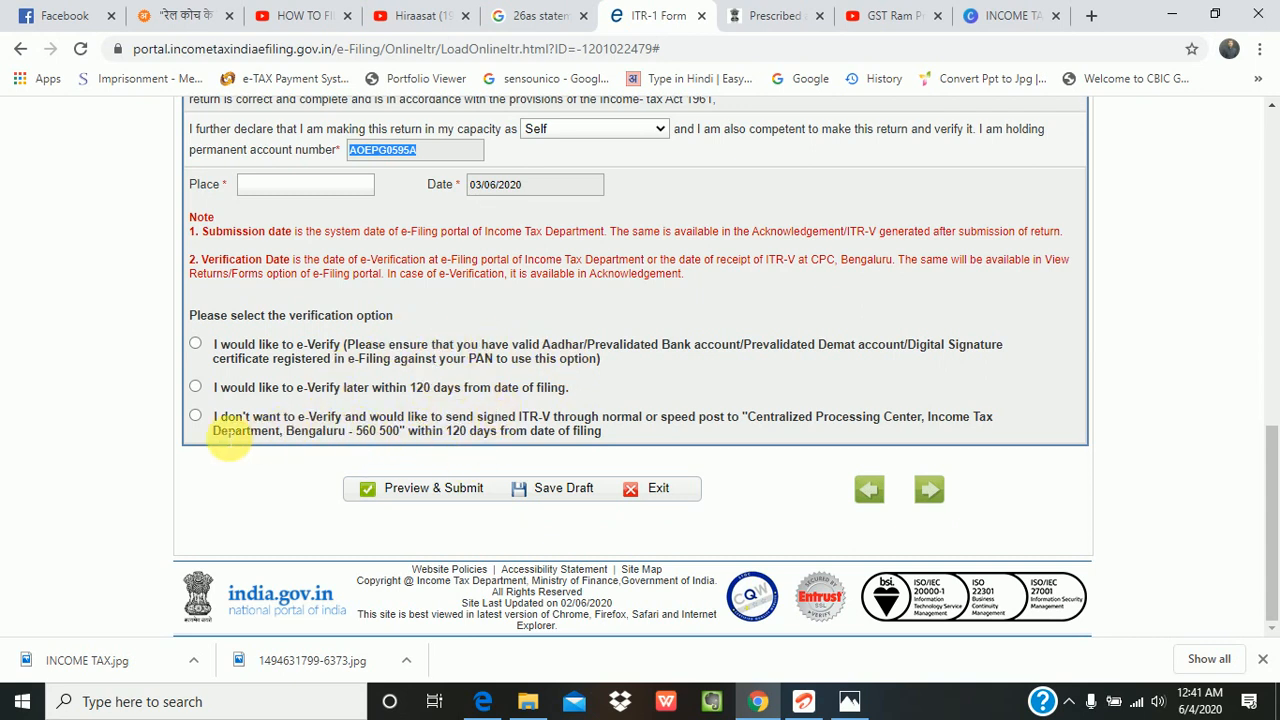
pyautogui.click(545, 490)
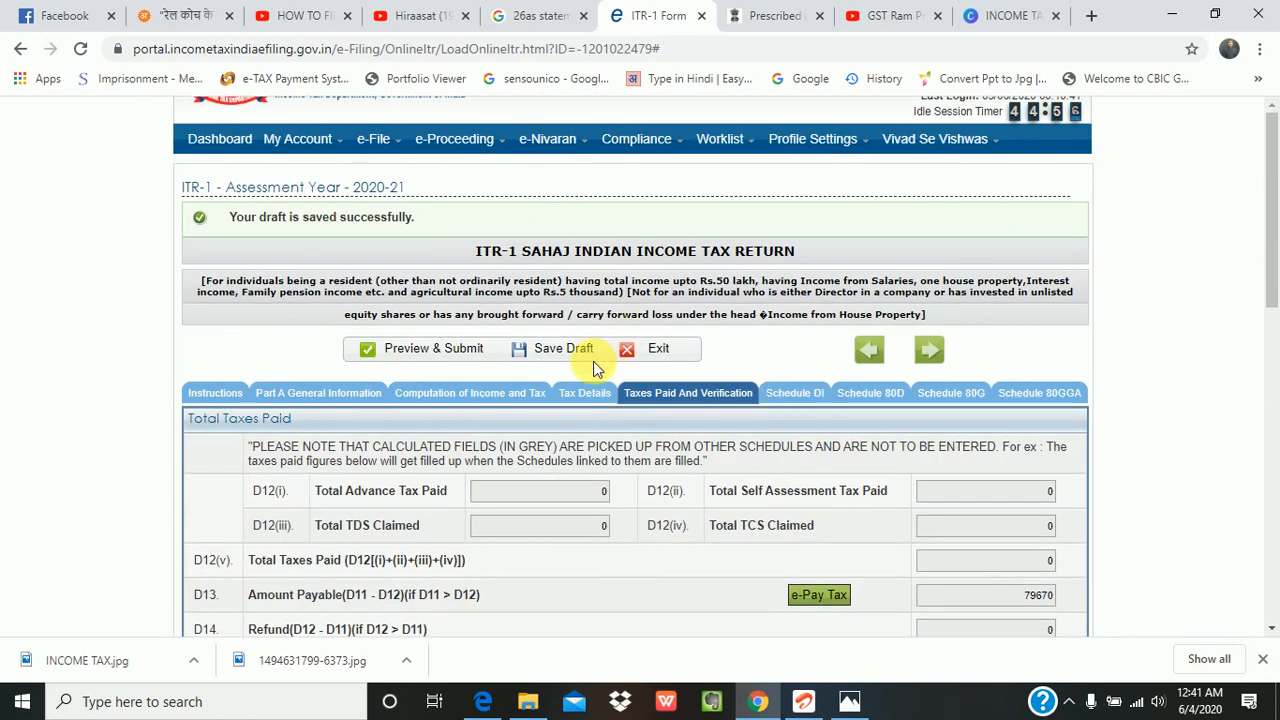
pyautogui.click(421, 354)
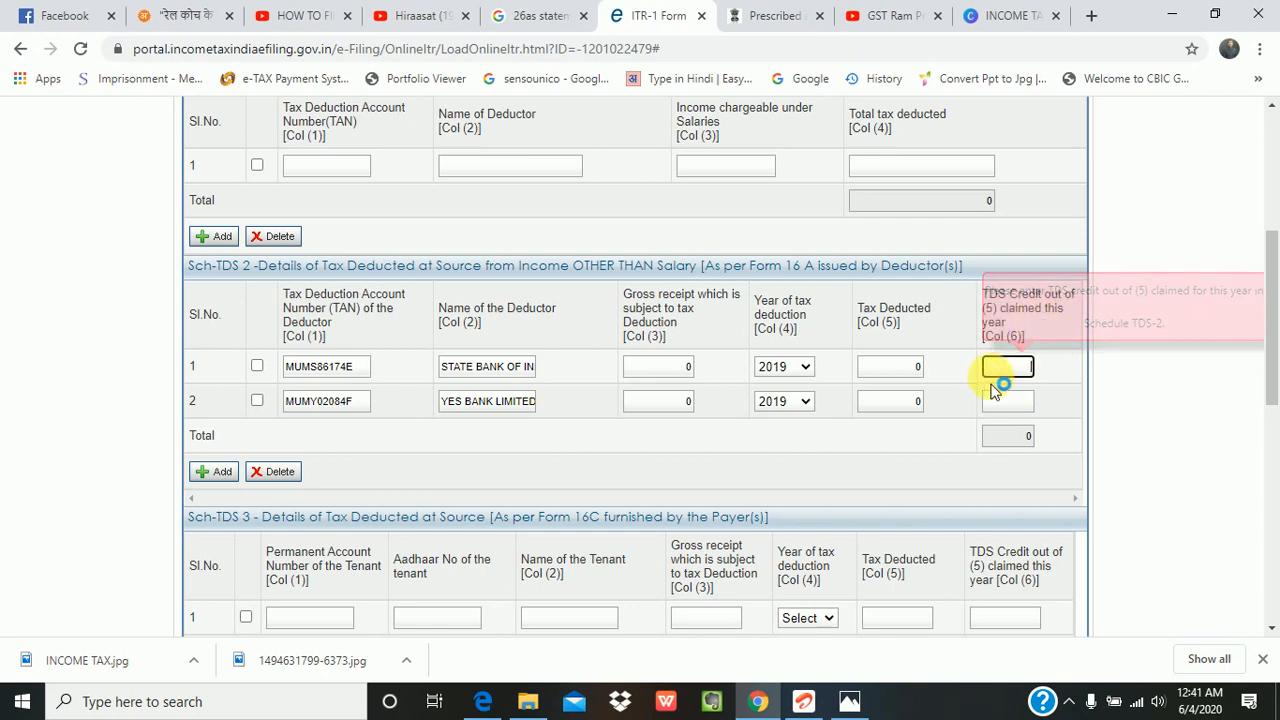
# Reset the year of tax deduction to Select for both Sch-TDS 2 deductors and try to preview and submit the return.
pyautogui.click(805, 370)
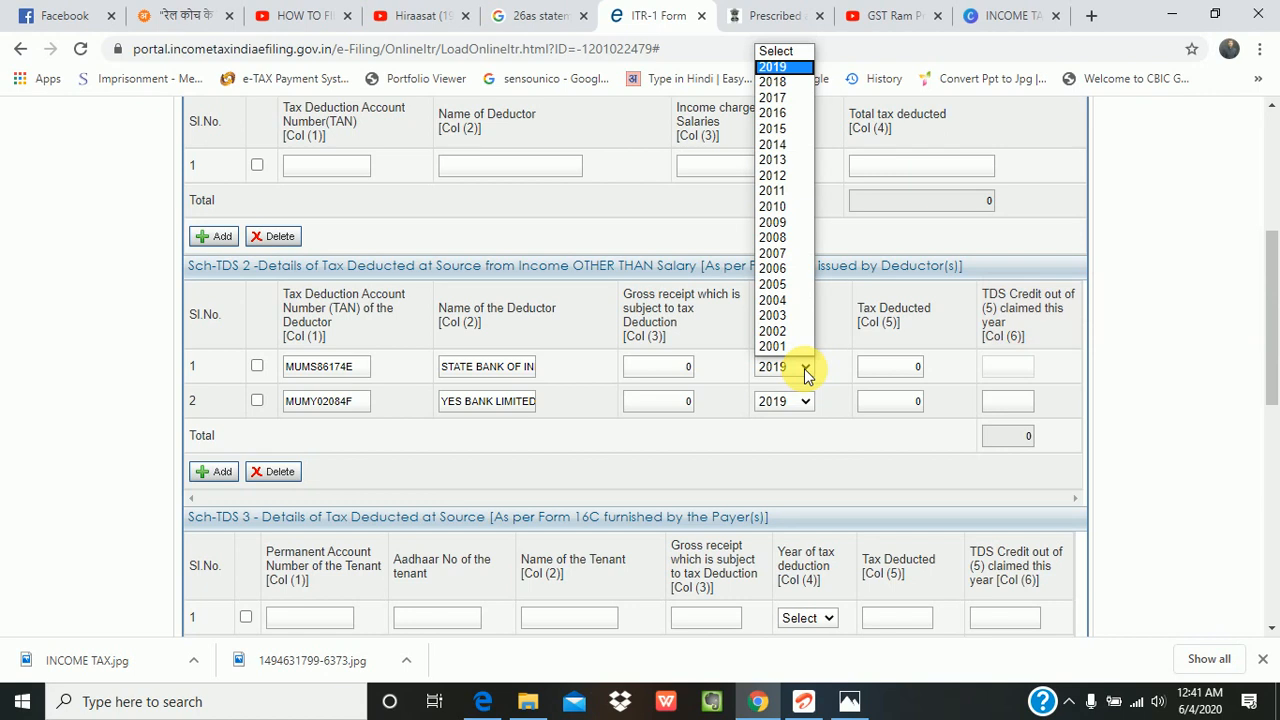
pyautogui.click(774, 51)
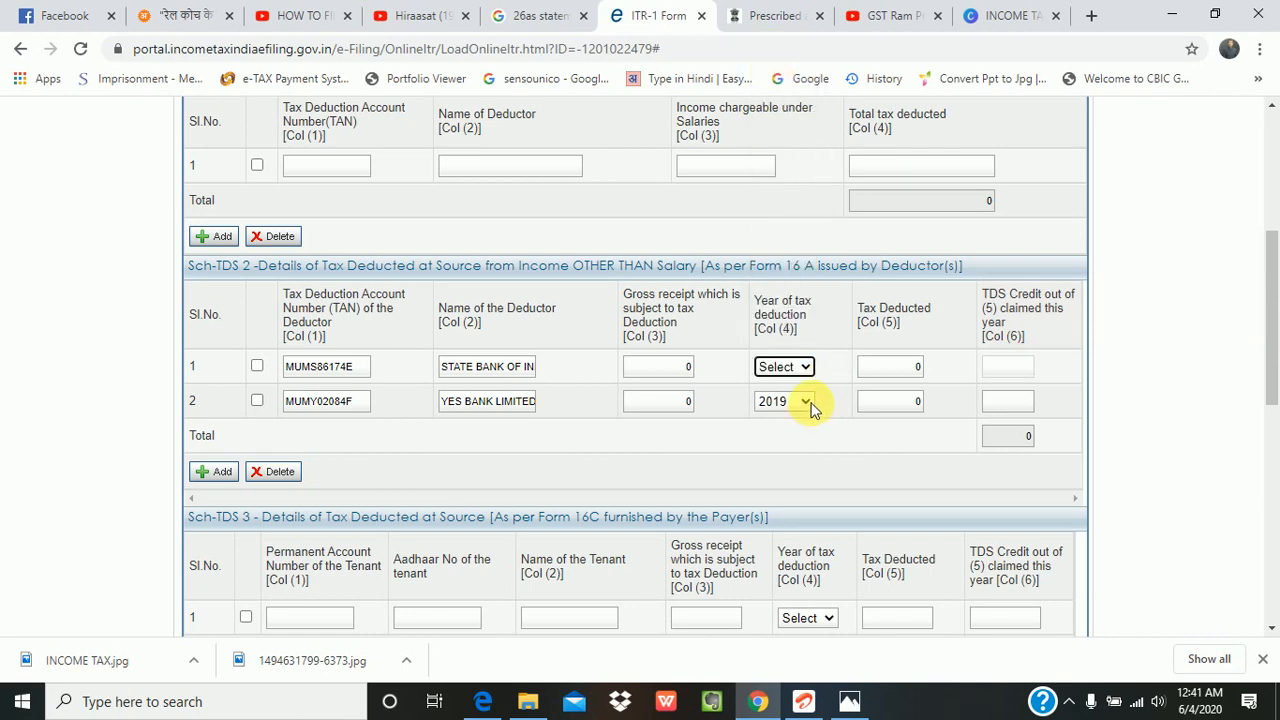
pyautogui.click(810, 404)
pyautogui.click(786, 86)
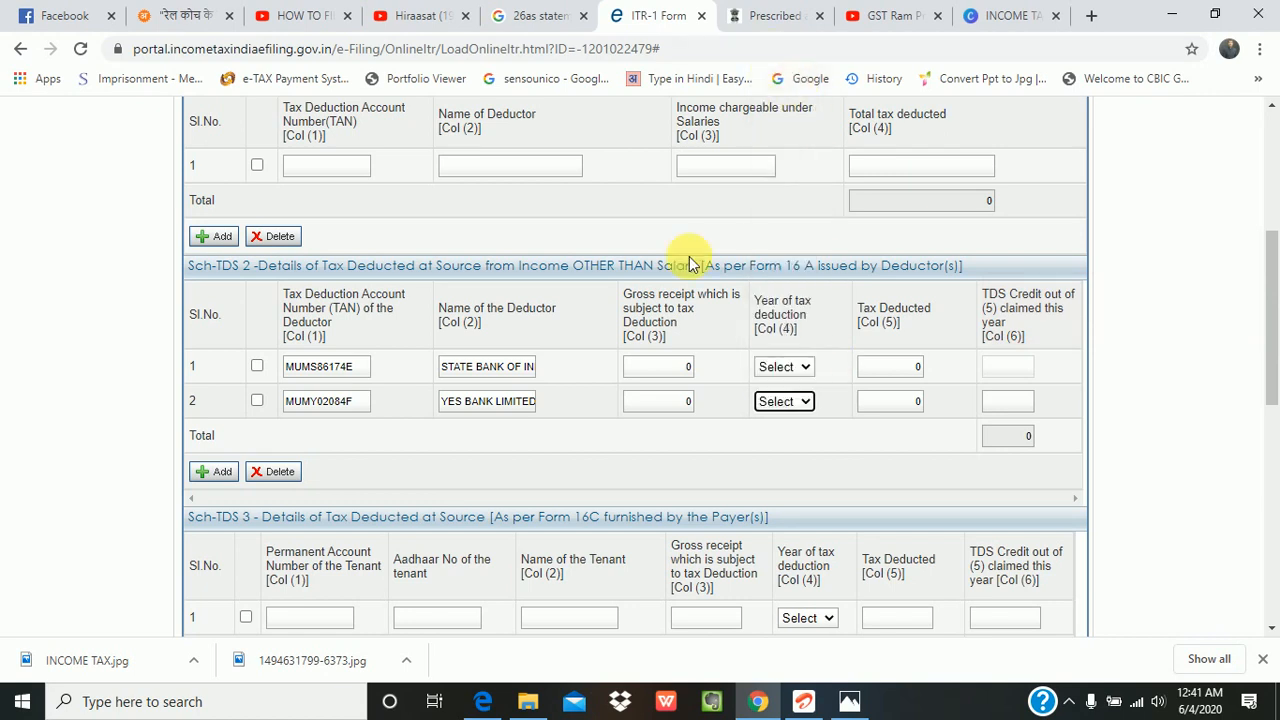
pyautogui.click(713, 478)
pyautogui.scroll(-10, 714, 477)
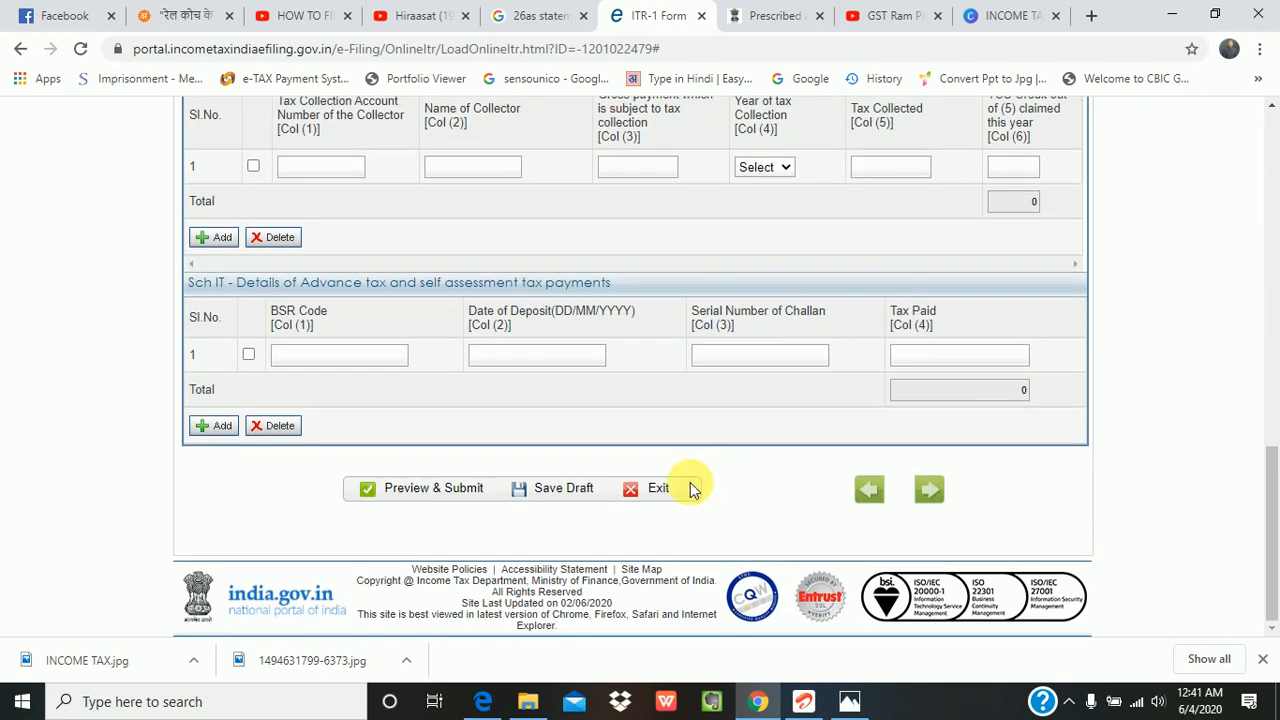
pyautogui.click(453, 490)
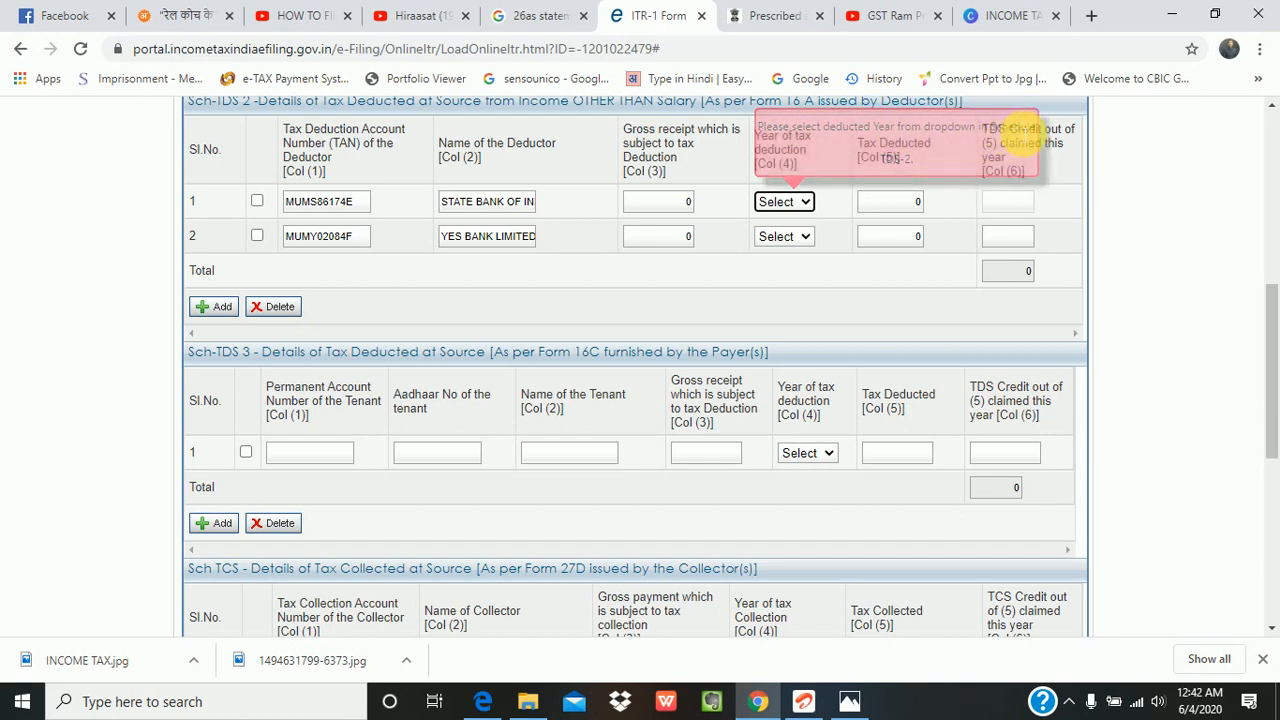
# Delete the State Bank of India and Yes Bank Limited rows from Sch-TDS 2 and save the draft.
pyautogui.scroll(1, 610, 315)
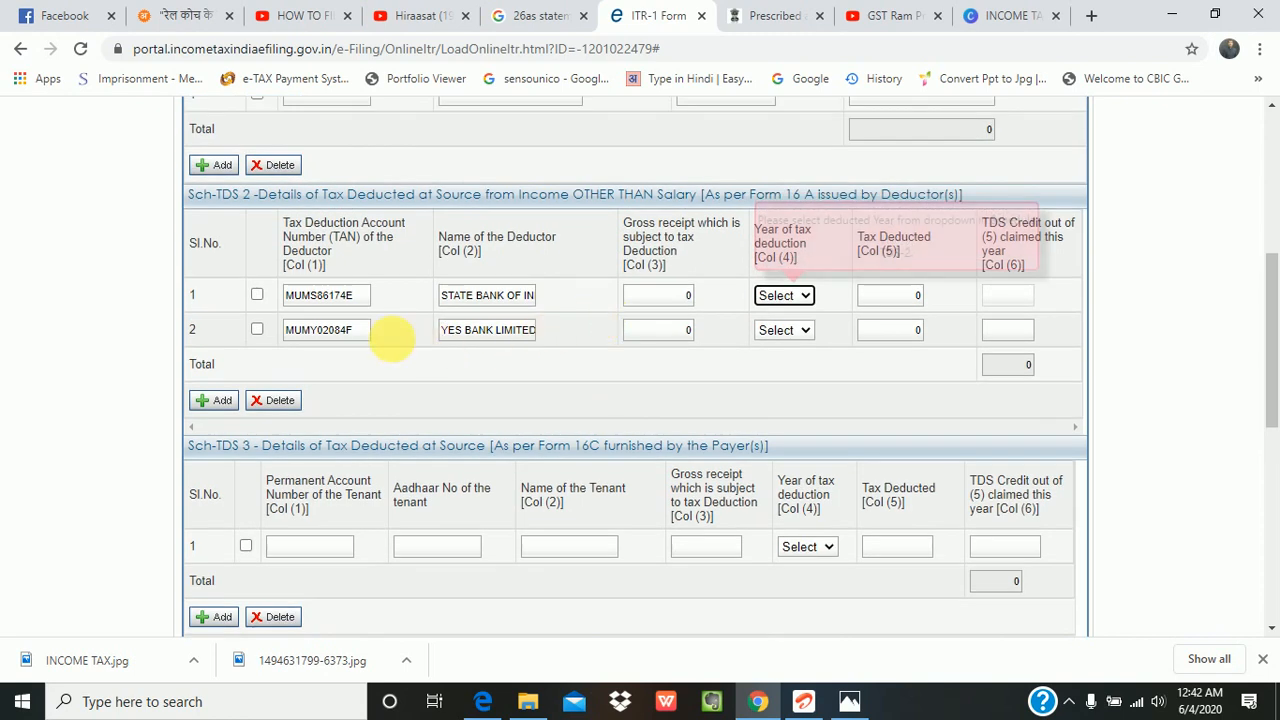
pyautogui.click(257, 296)
pyautogui.click(257, 329)
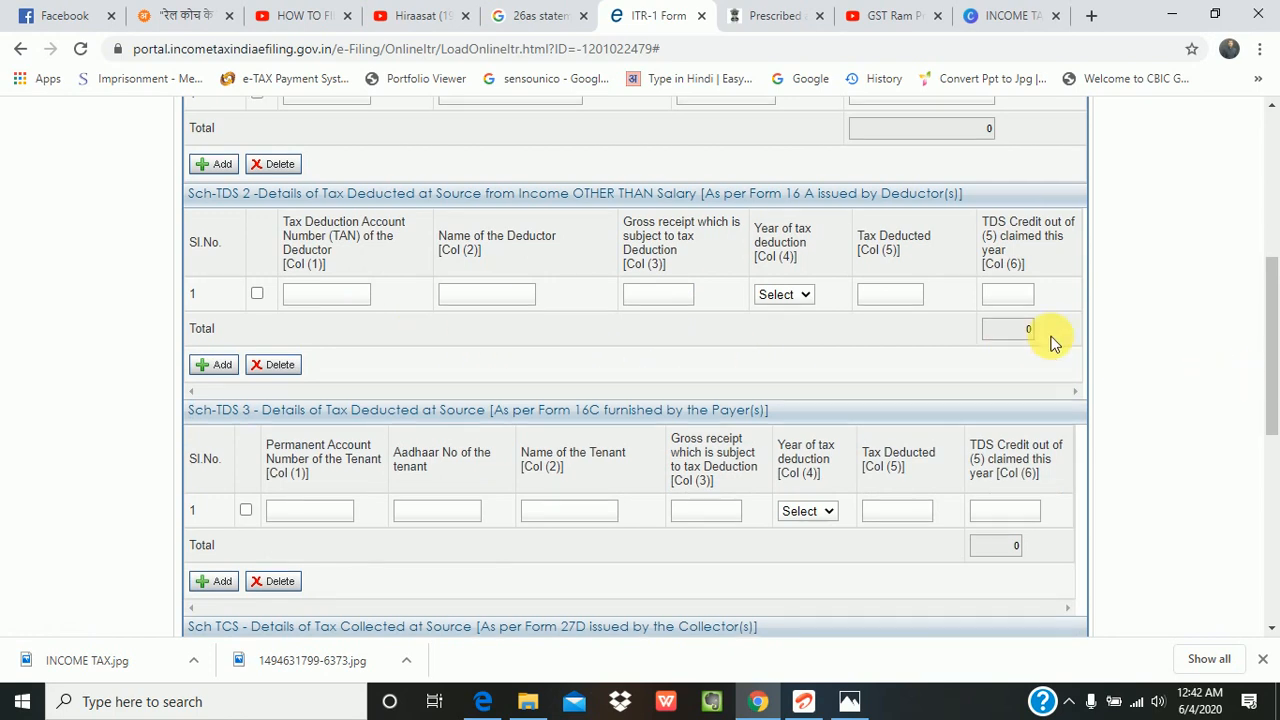
pyautogui.scroll(-3, 755, 474)
pyautogui.scroll(-2, 414, 500)
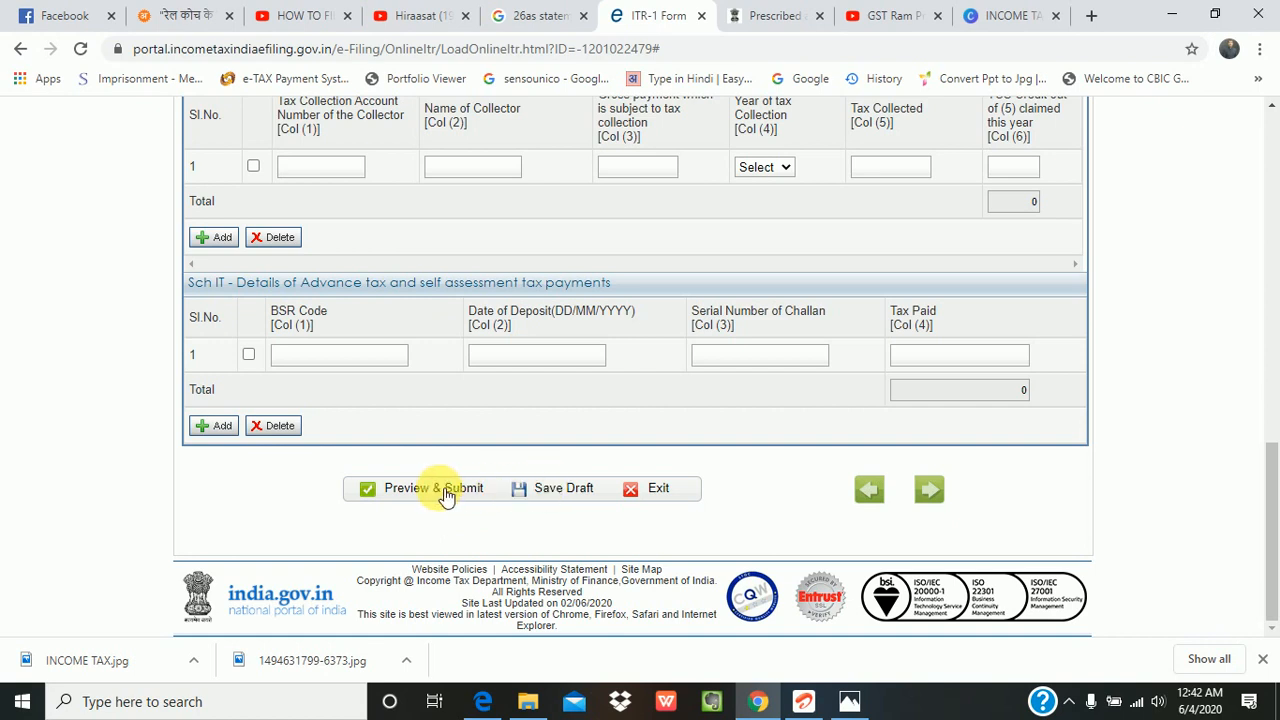
pyautogui.click(540, 498)
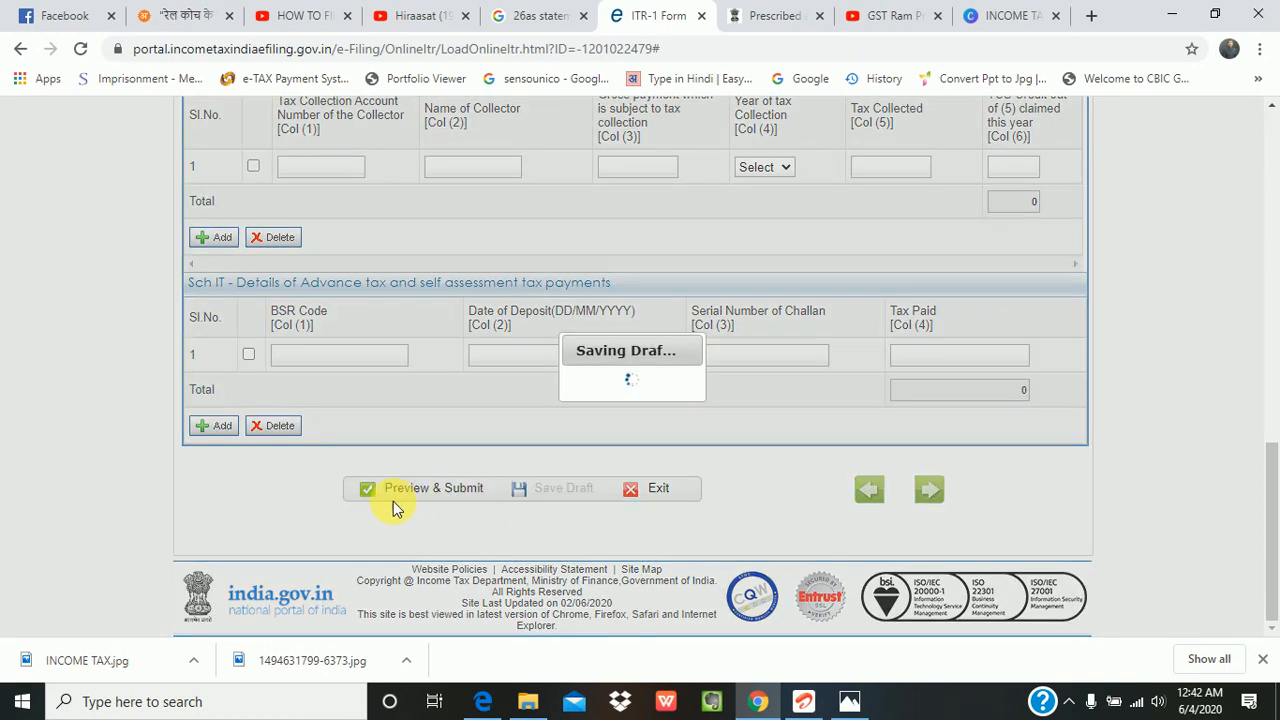
# Enter NOIDA as the place in the Verification section and try to preview and submit the return.
pyautogui.click(414, 490)
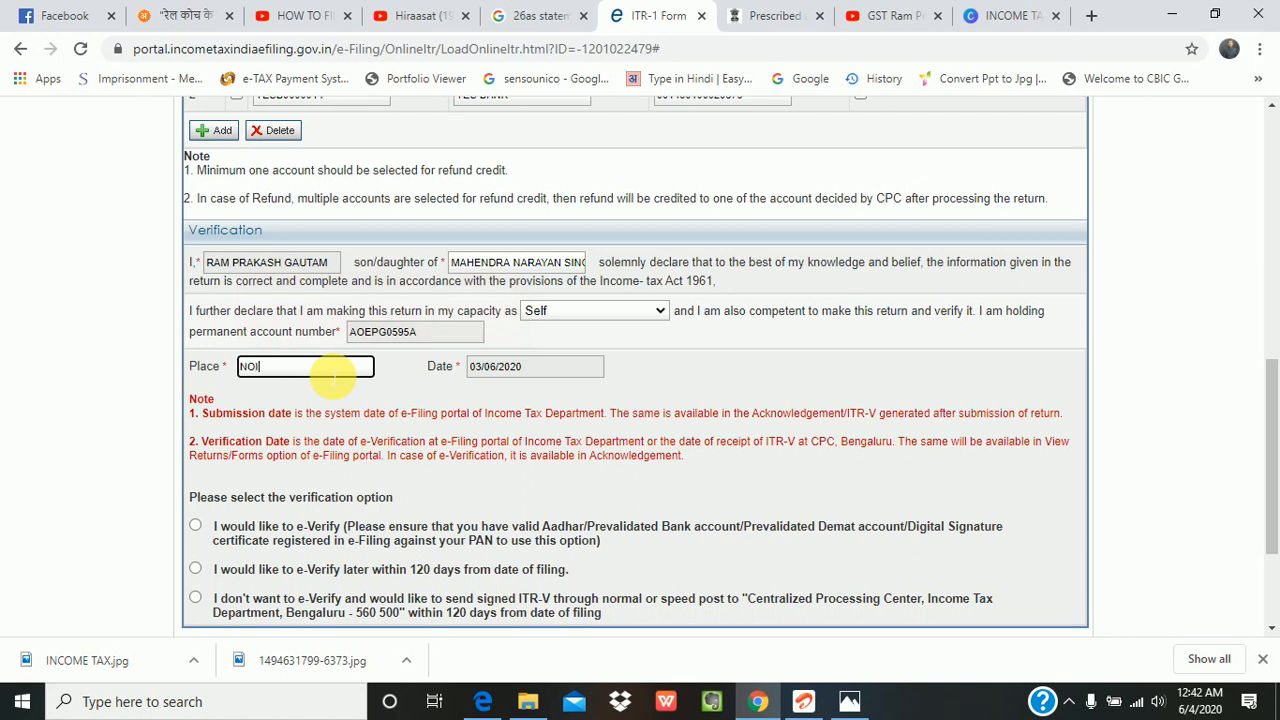
pyautogui.scroll(-3, 514, 410)
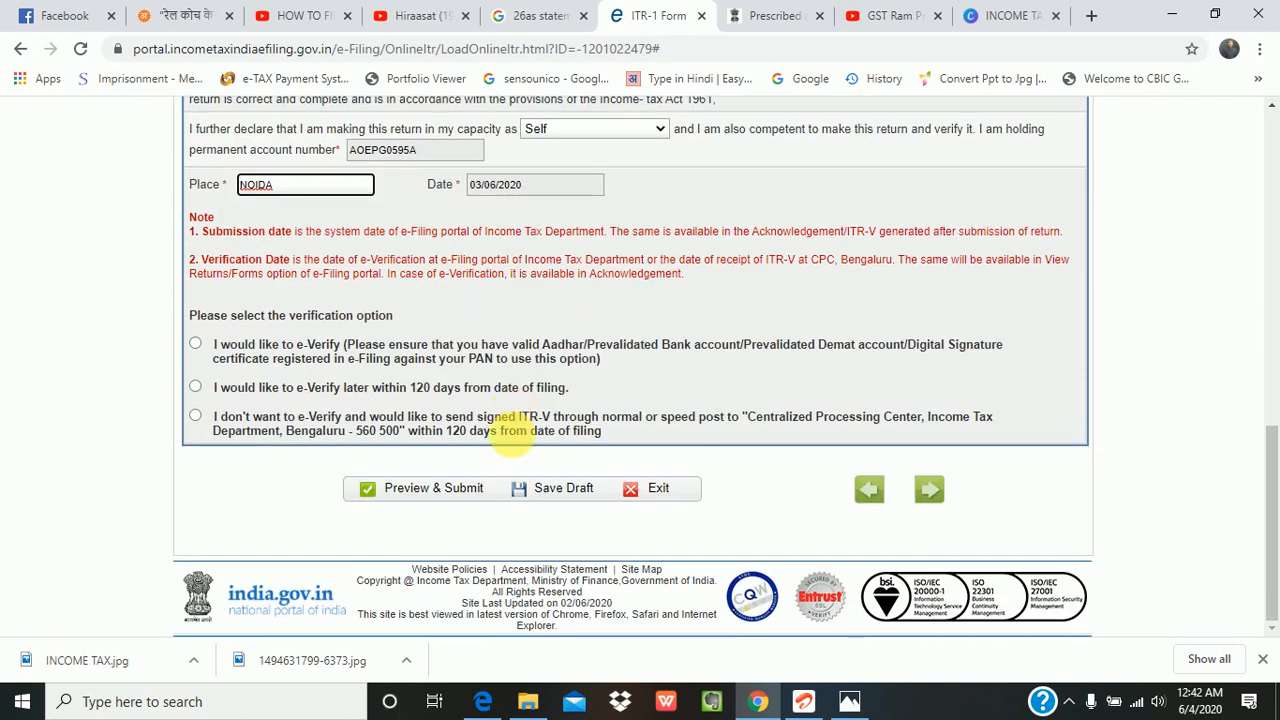
pyautogui.click(440, 494)
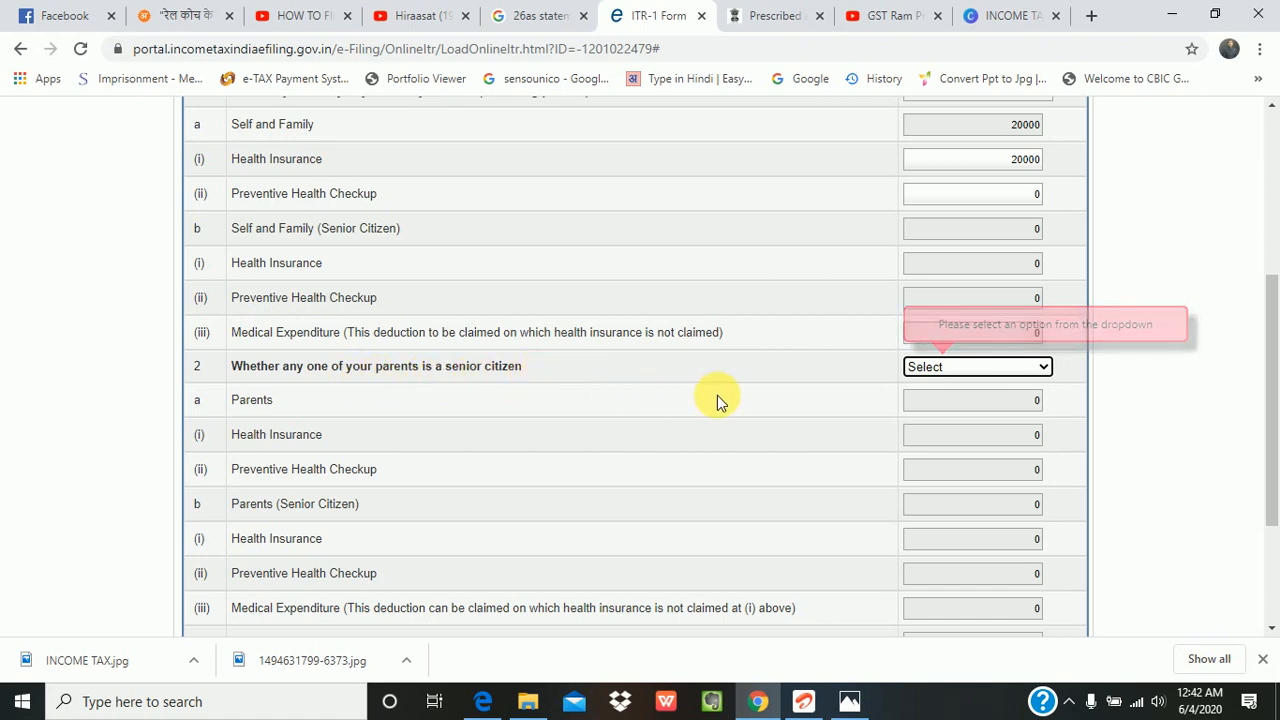
# In Schedule 80D, answer NO for whether a parent is a senior citizen, and submit the form for preview, confirming the details are valid.
pyautogui.scroll(1, 825, 420)
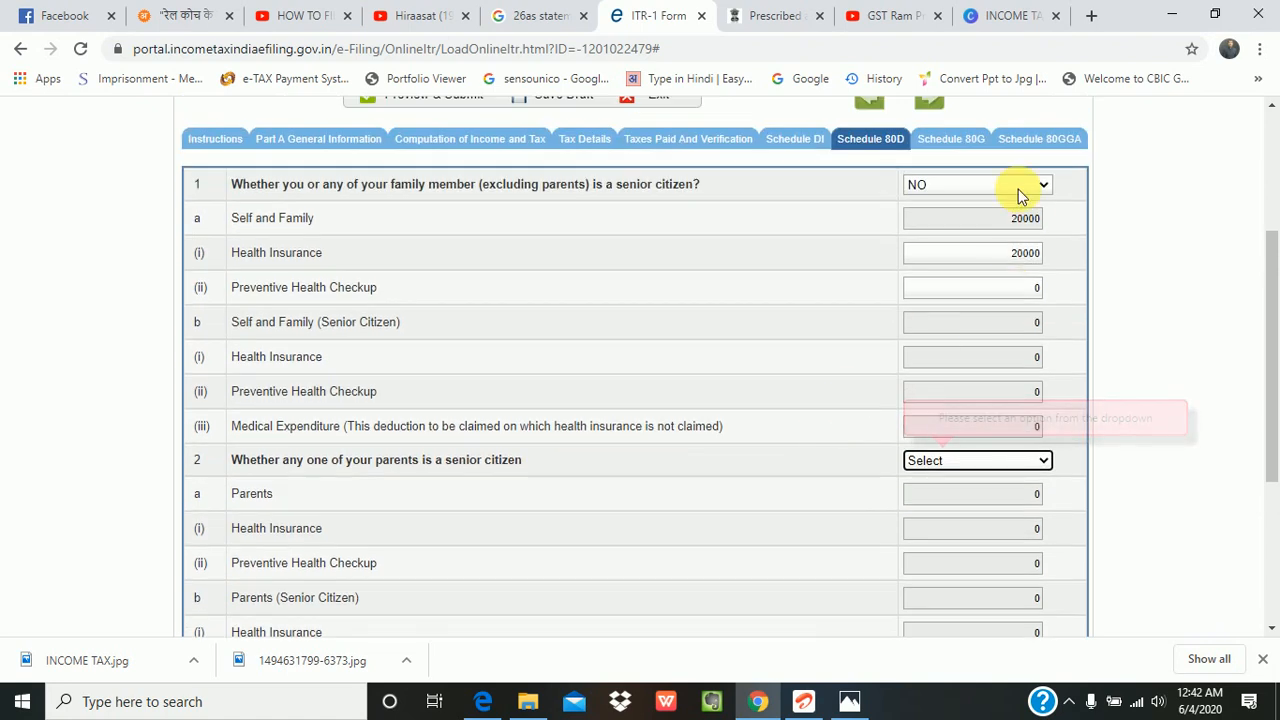
pyautogui.click(1043, 460)
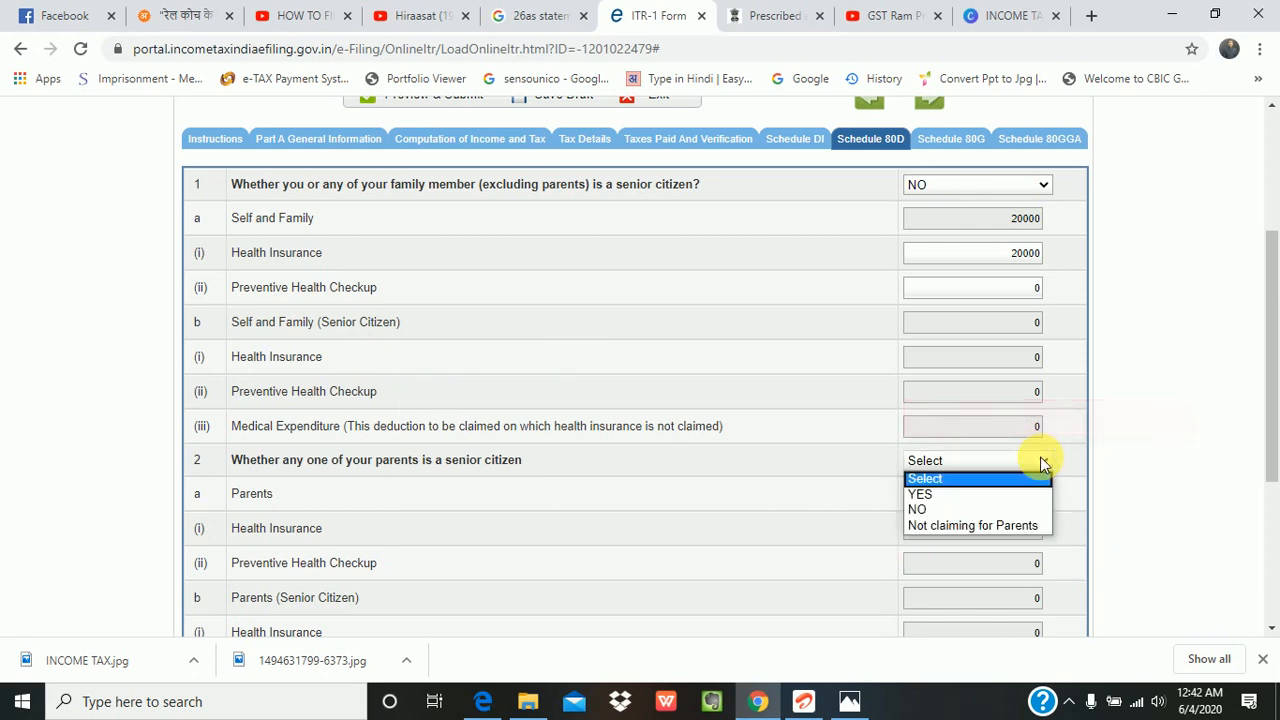
pyautogui.click(921, 511)
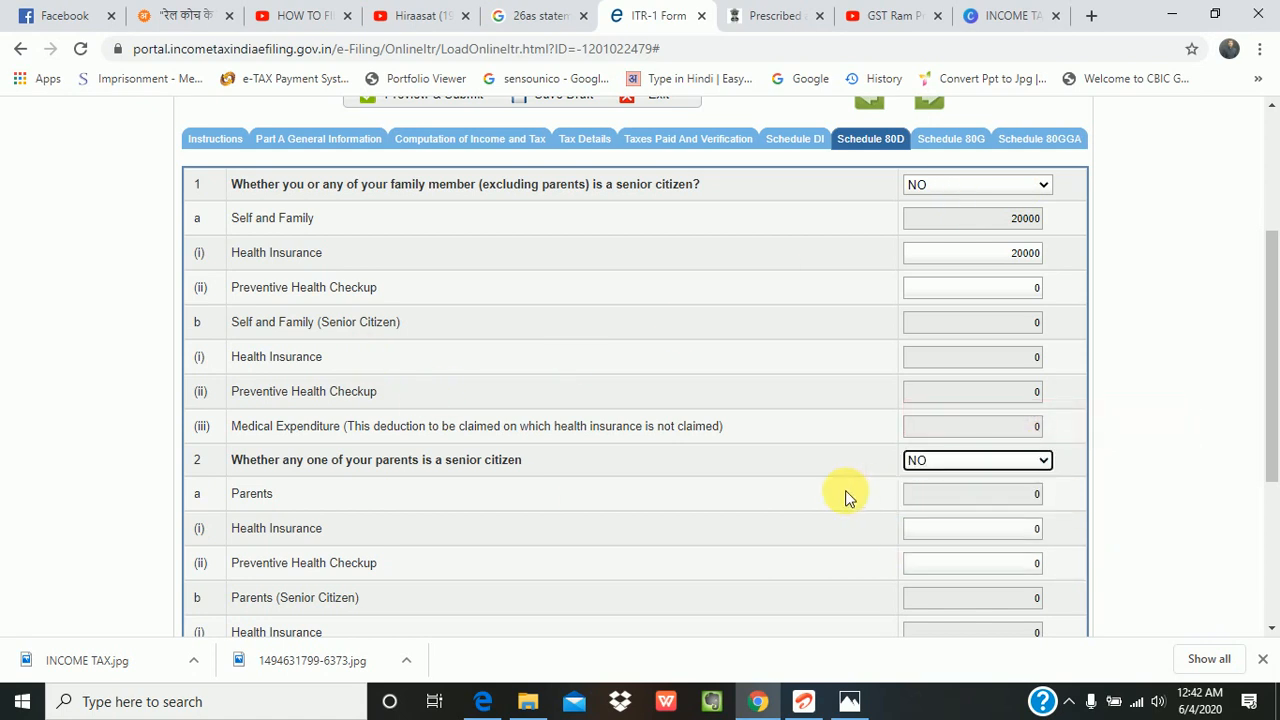
pyautogui.click(801, 462)
pyautogui.scroll(-3, 801, 462)
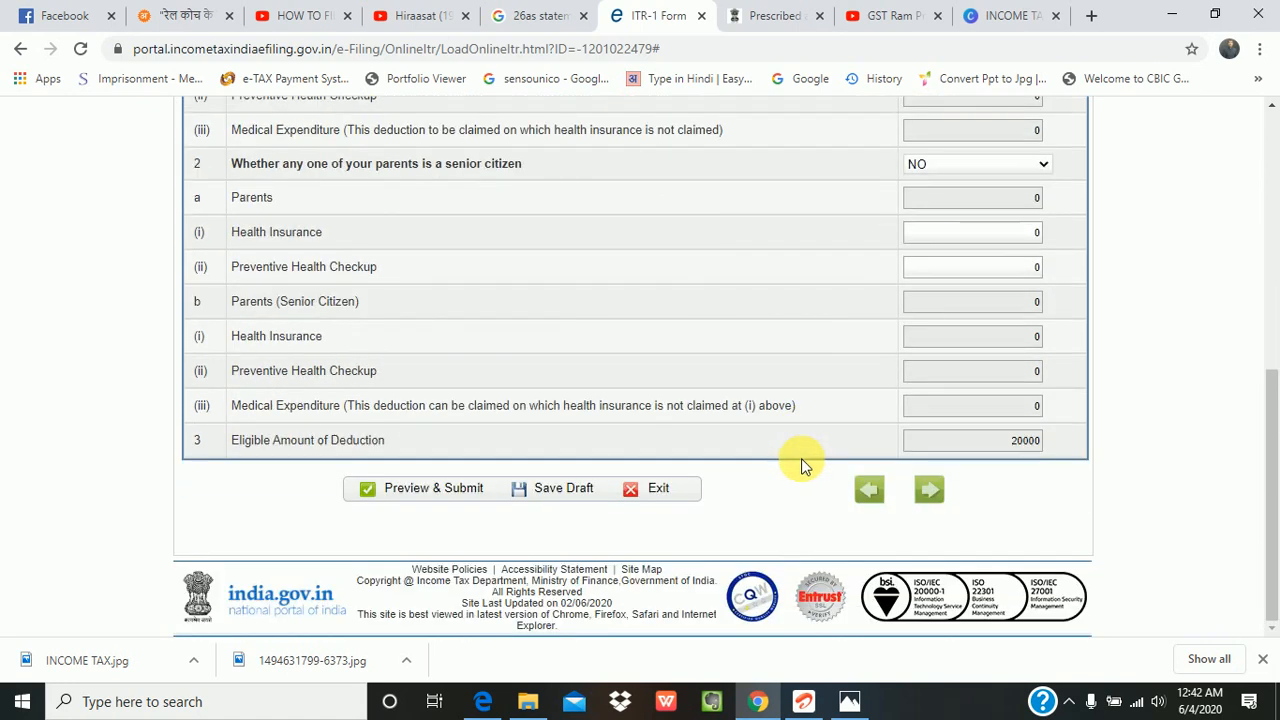
pyautogui.click(440, 486)
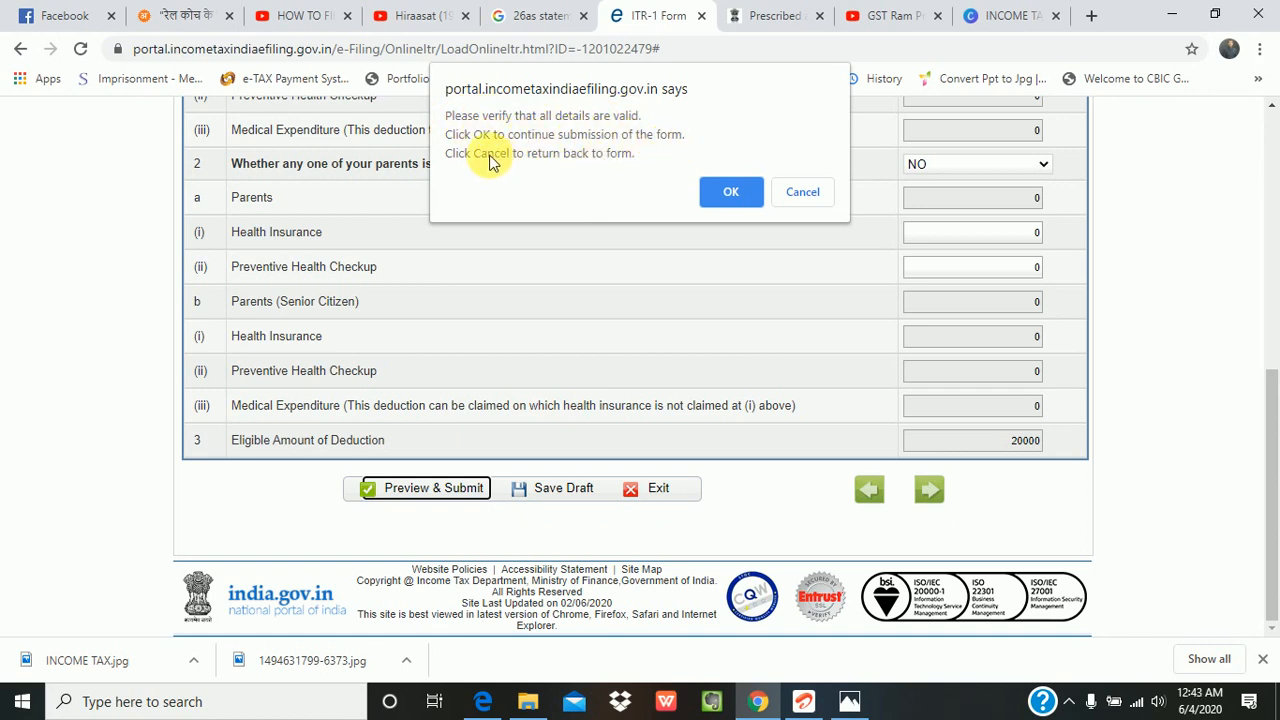
pyautogui.click(737, 206)
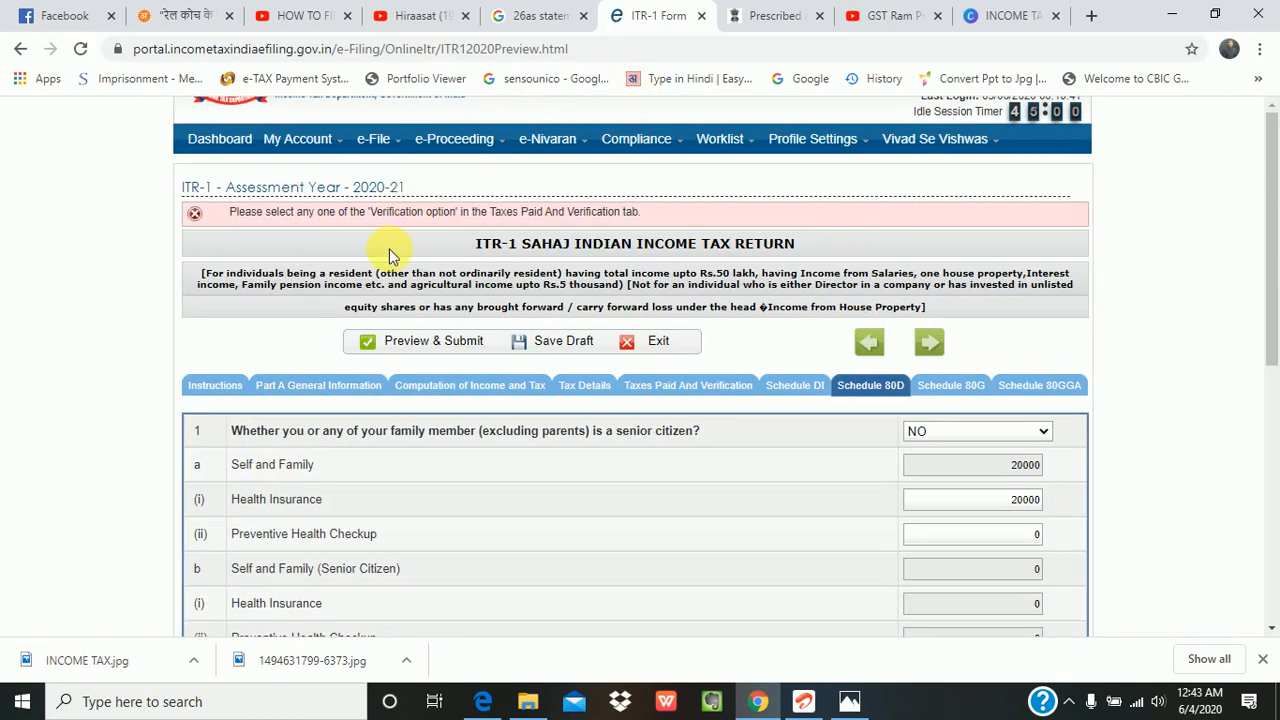
# Examine Schedule 80D and the verification options at the end of the Taxes Paid And Verification section.
pyautogui.scroll(-5, 460, 225)
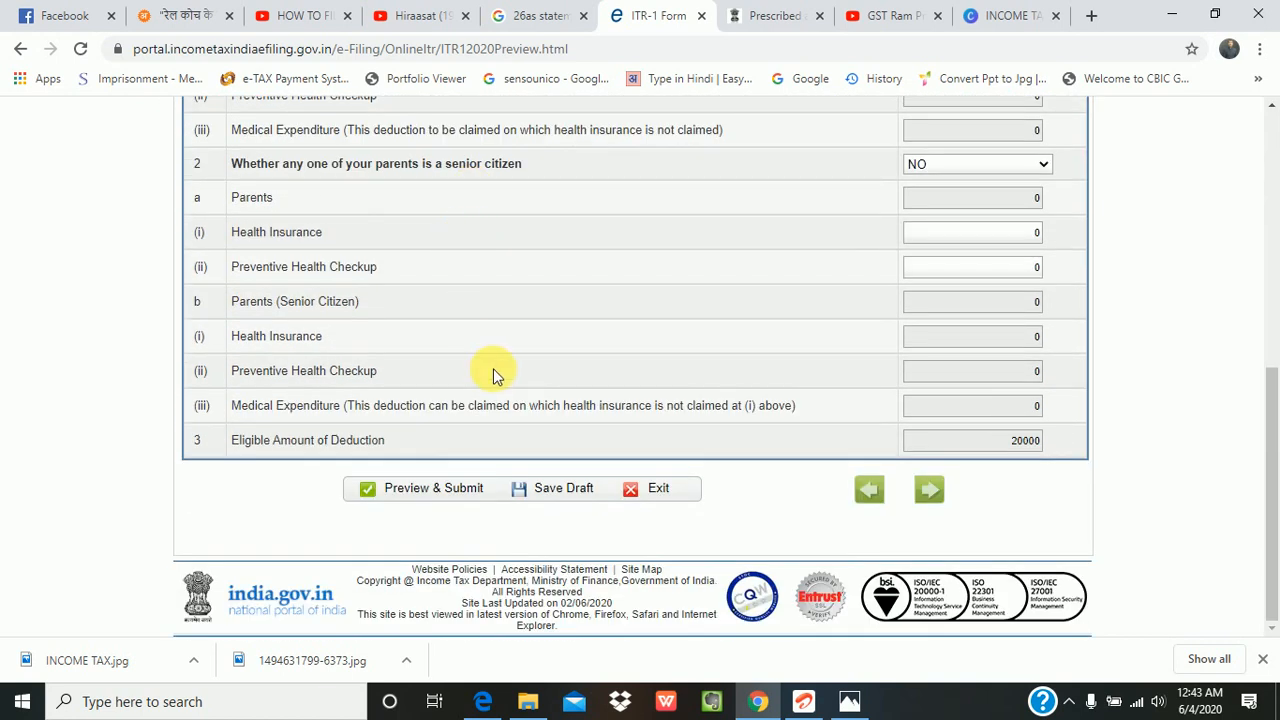
pyautogui.scroll(5, 502, 372)
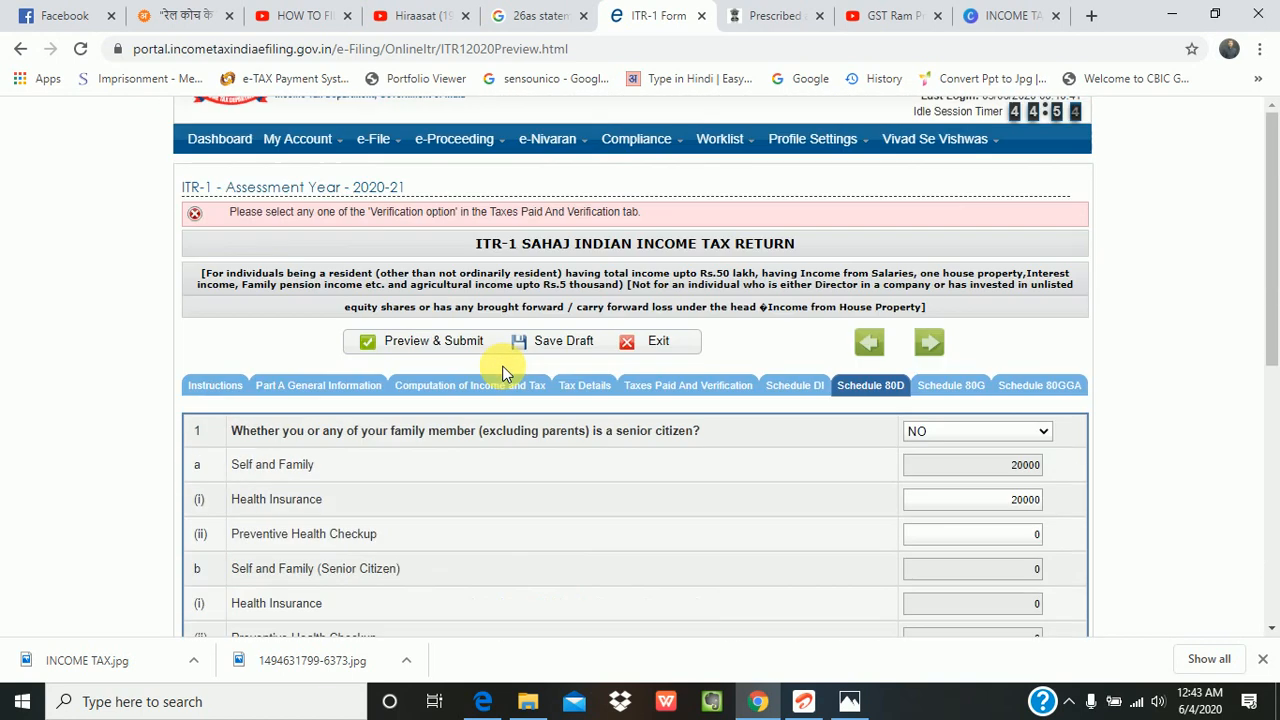
pyautogui.click(720, 386)
pyautogui.scroll(-10, 663, 443)
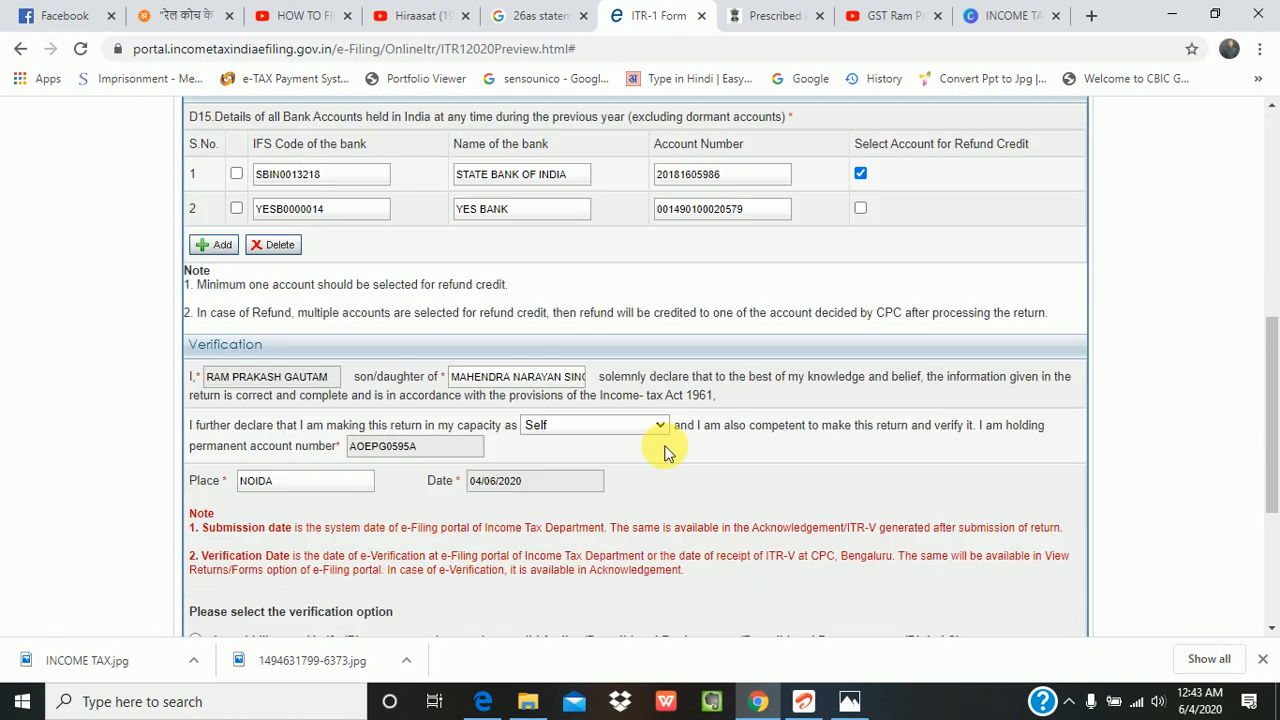
pyautogui.scroll(10, 771, 534)
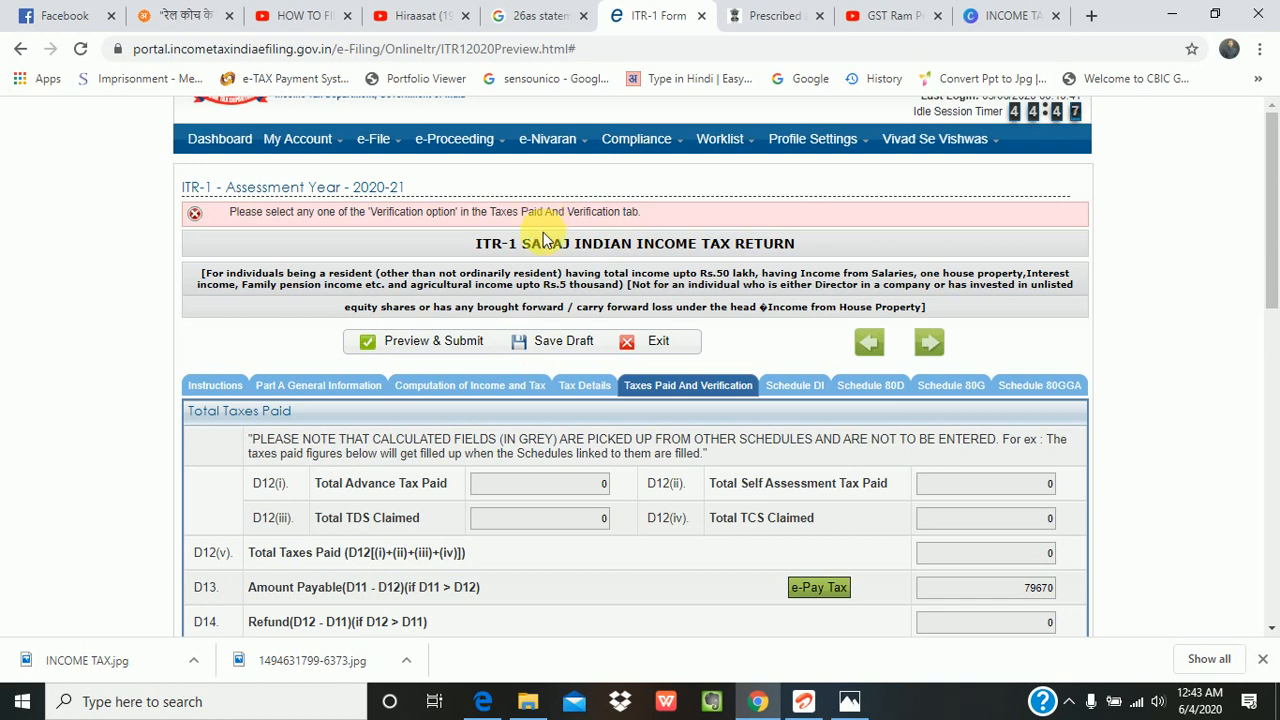
pyautogui.scroll(-5, 502, 430)
pyautogui.scroll(-3, 502, 430)
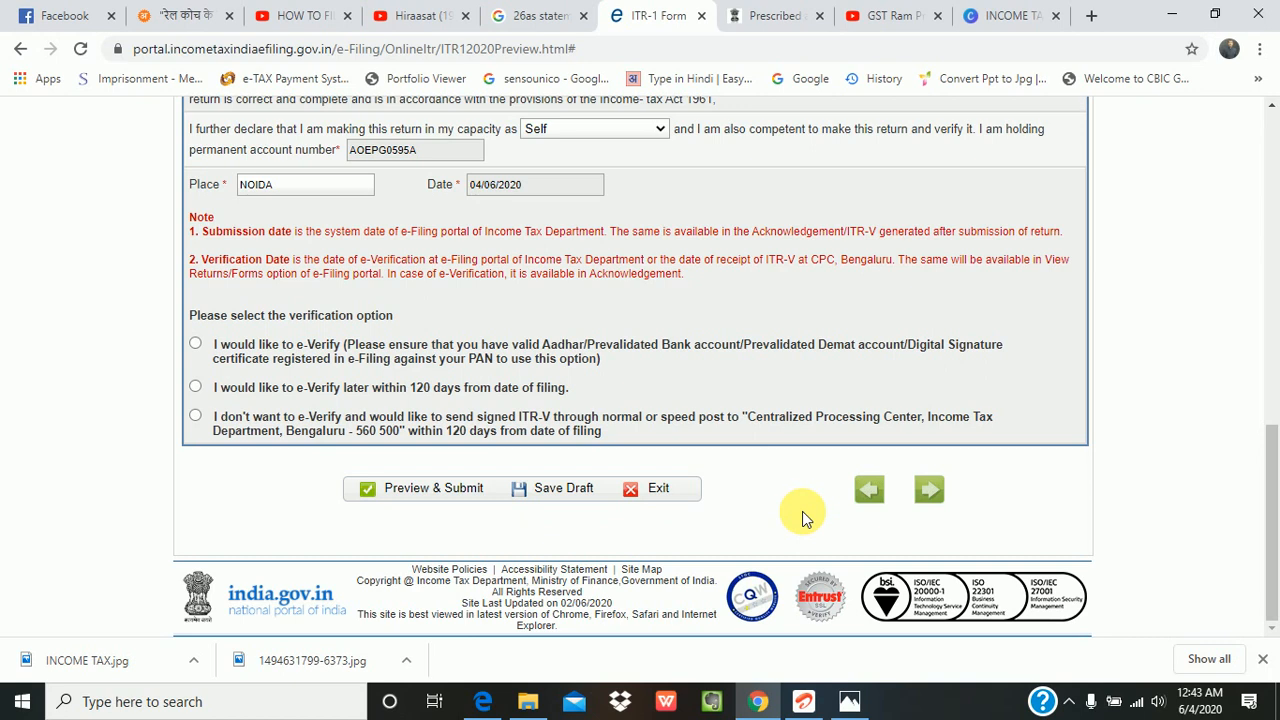
pyautogui.scroll(5, 610, 446)
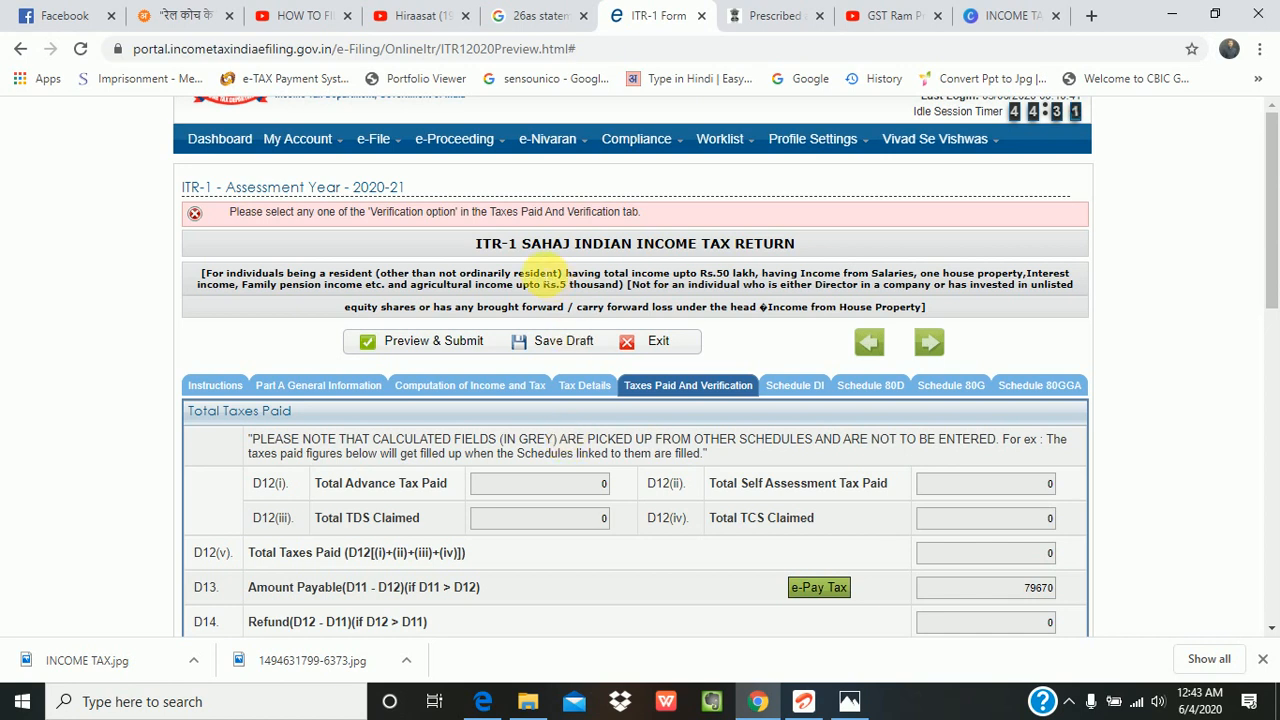
pyautogui.moveTo(377, 143)
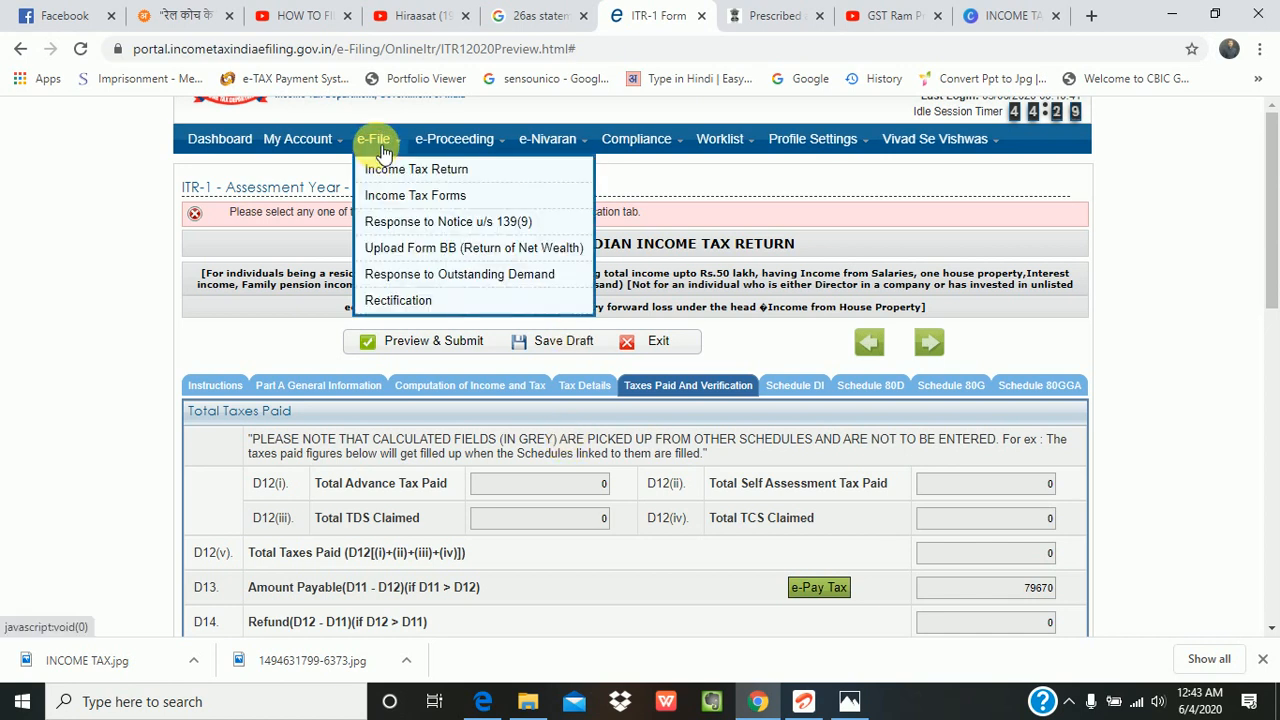
pyautogui.moveTo(325, 145)
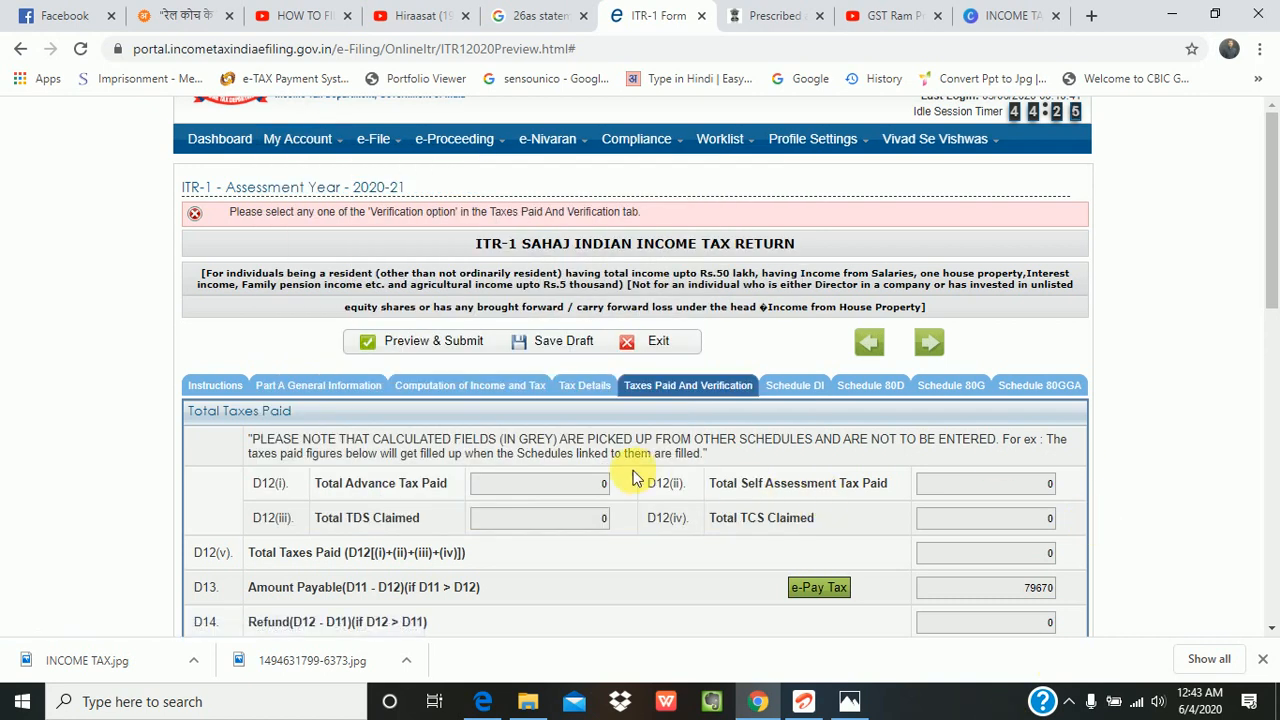
# Choose to e-Verify later within 120 days from date of filing, and continue to the return preview, confirming the details are valid.
pyautogui.scroll(-10, 614, 471)
pyautogui.click(195, 401)
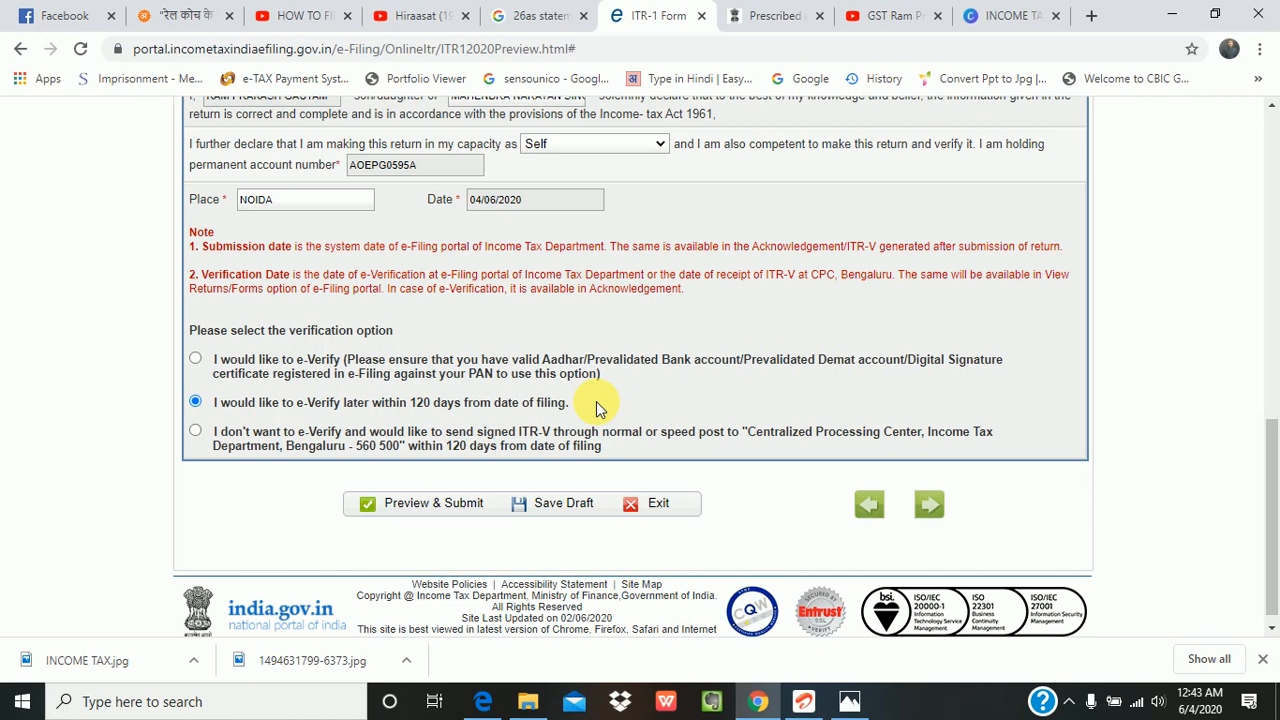
pyautogui.click(443, 510)
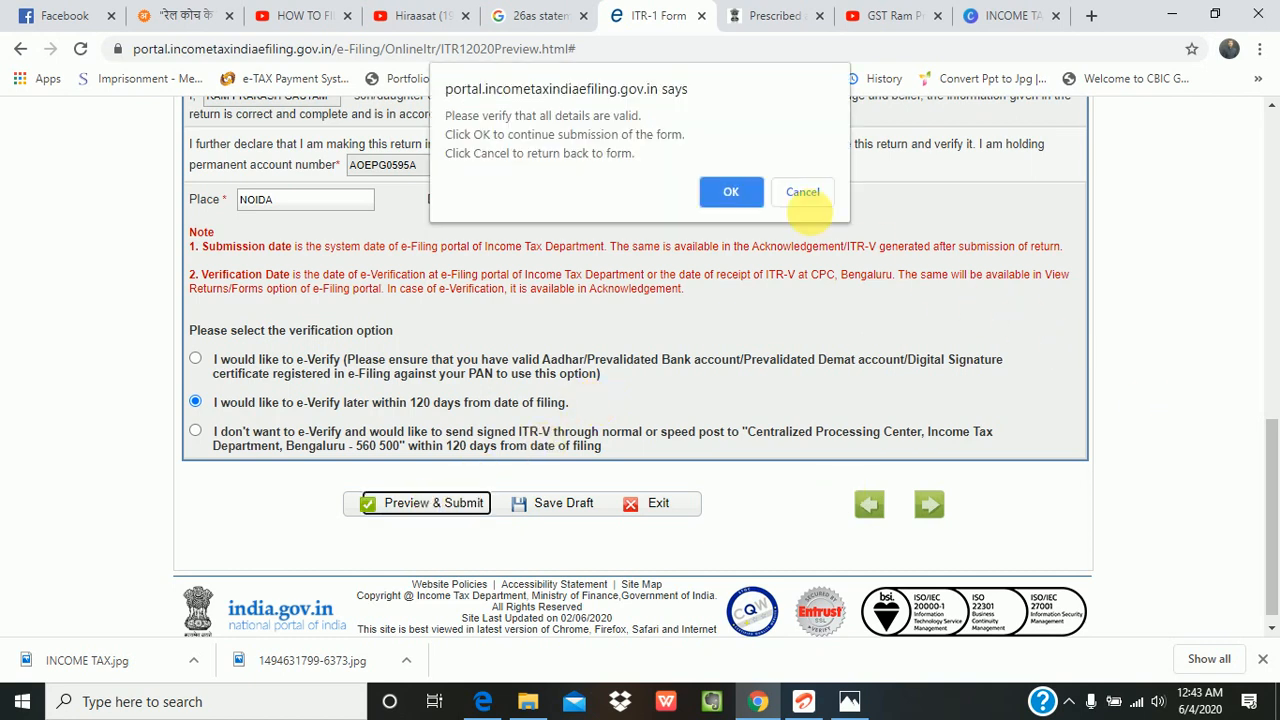
pyautogui.click(728, 192)
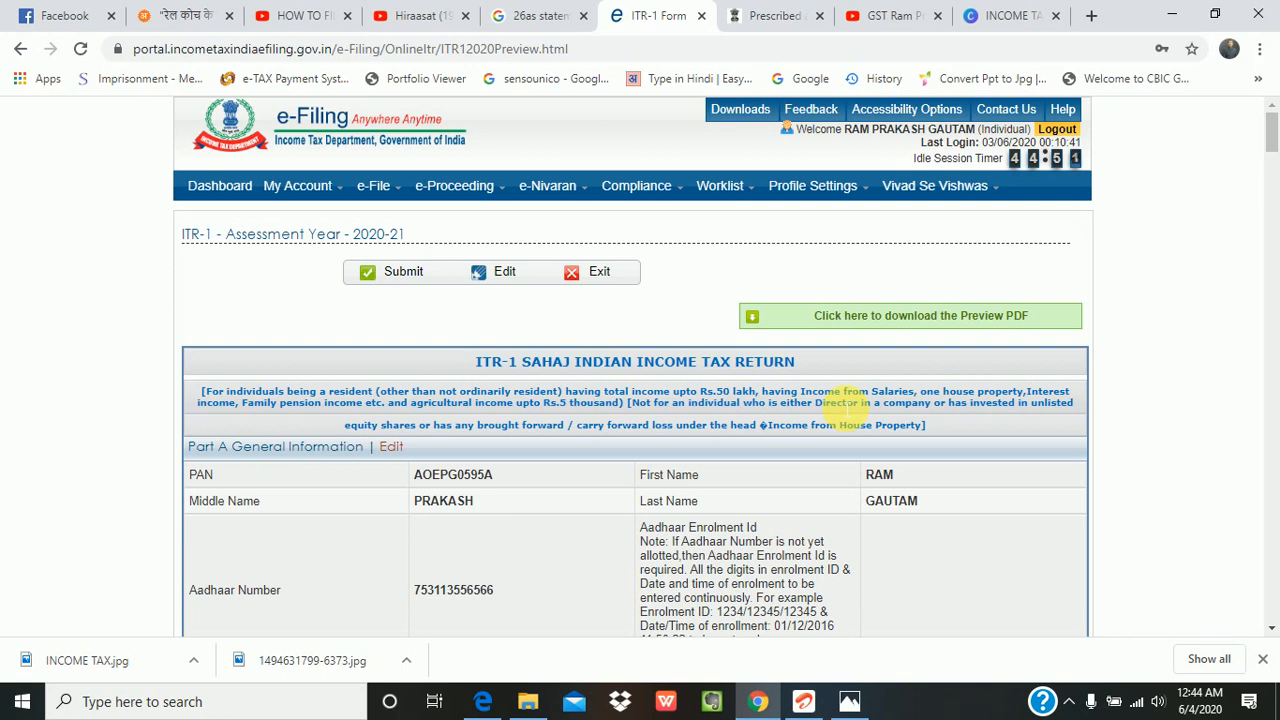
# Review the ITR-1 preview from Part A General Information through Schedule 80GGA, and exit it without submitting.
pyautogui.scroll(-2, 808, 457)
pyautogui.scroll(-2, 659, 320)
pyautogui.scroll(-4, 660, 350)
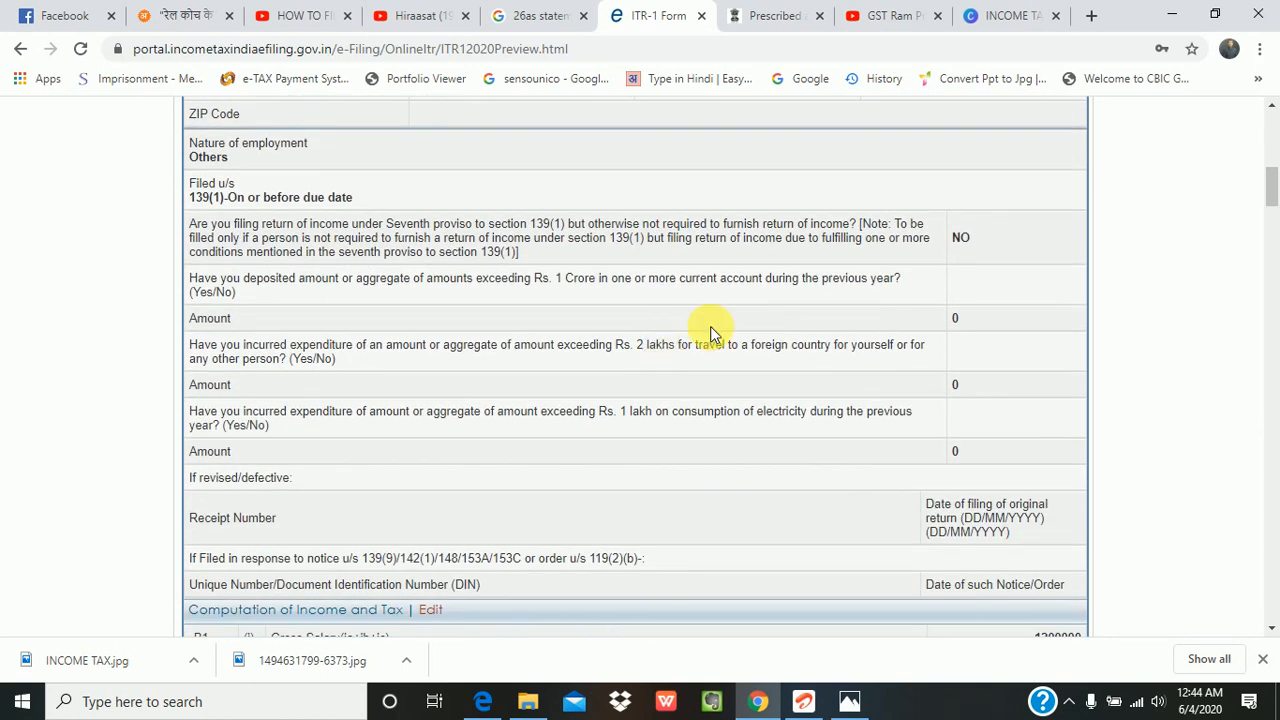
pyautogui.scroll(-4, 712, 333)
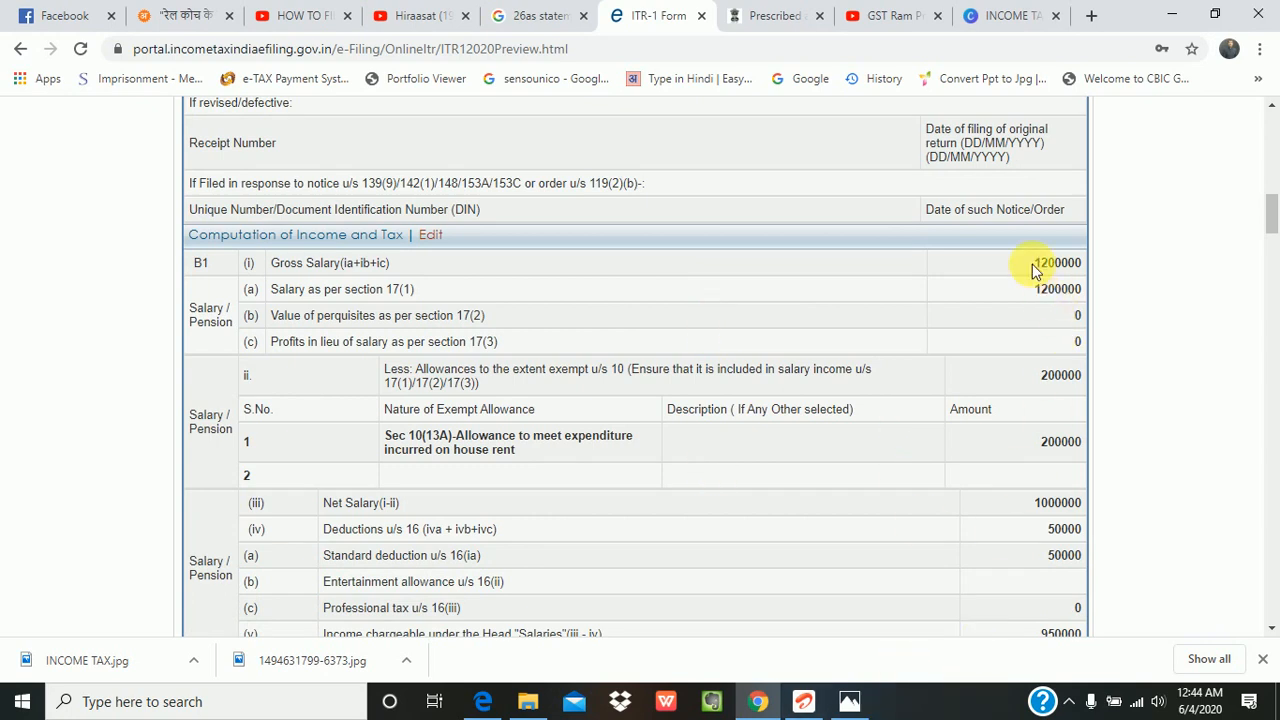
pyautogui.scroll(-7, 1040, 556)
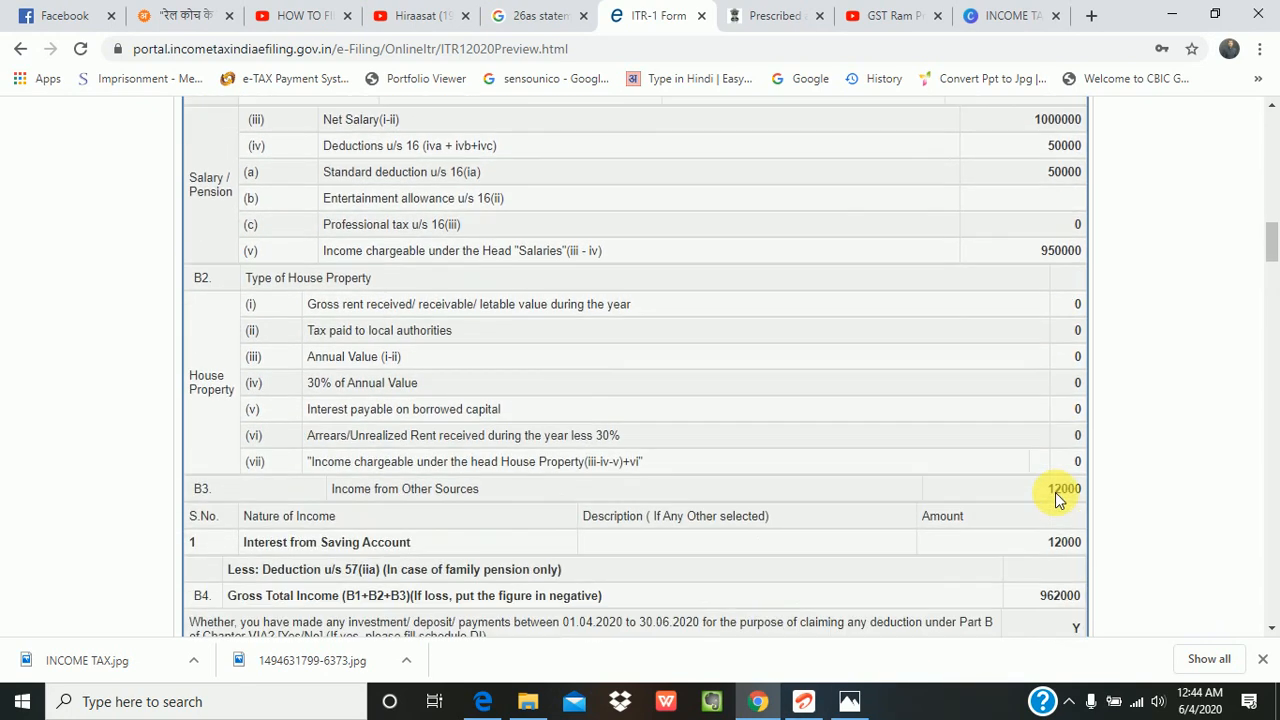
pyautogui.scroll(-7, 1055, 500)
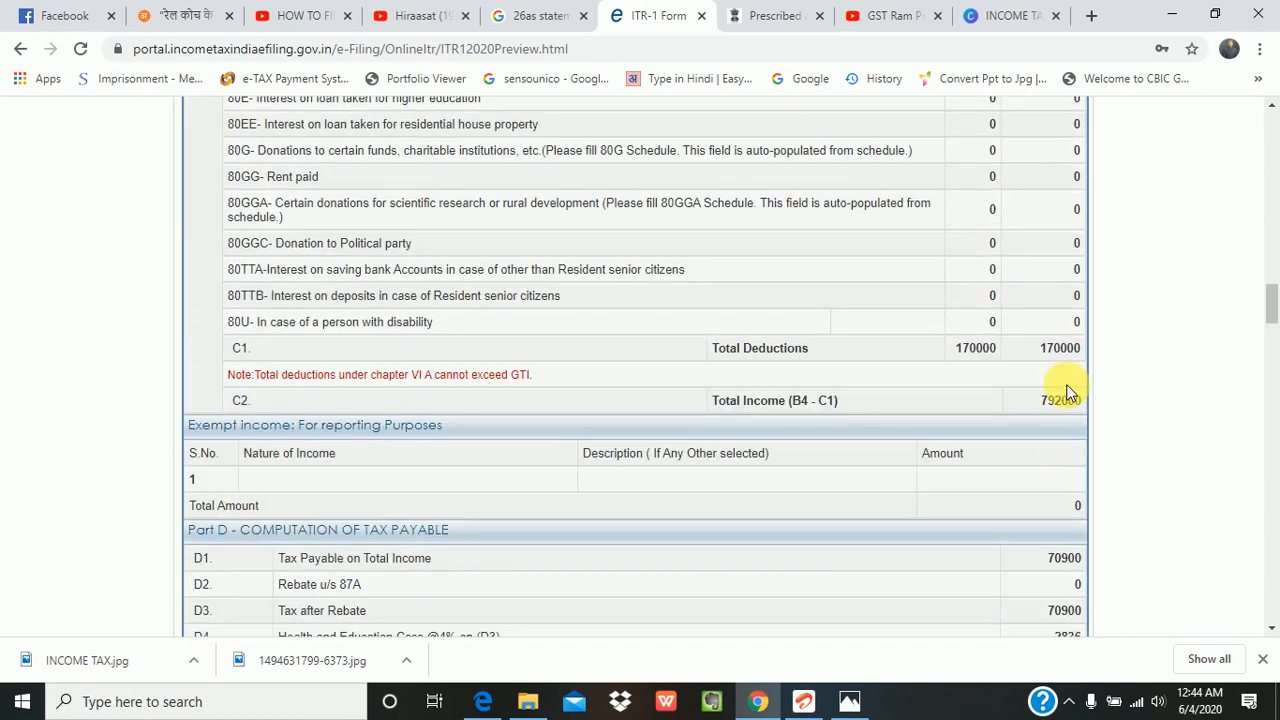
pyautogui.scroll(-10, 1066, 376)
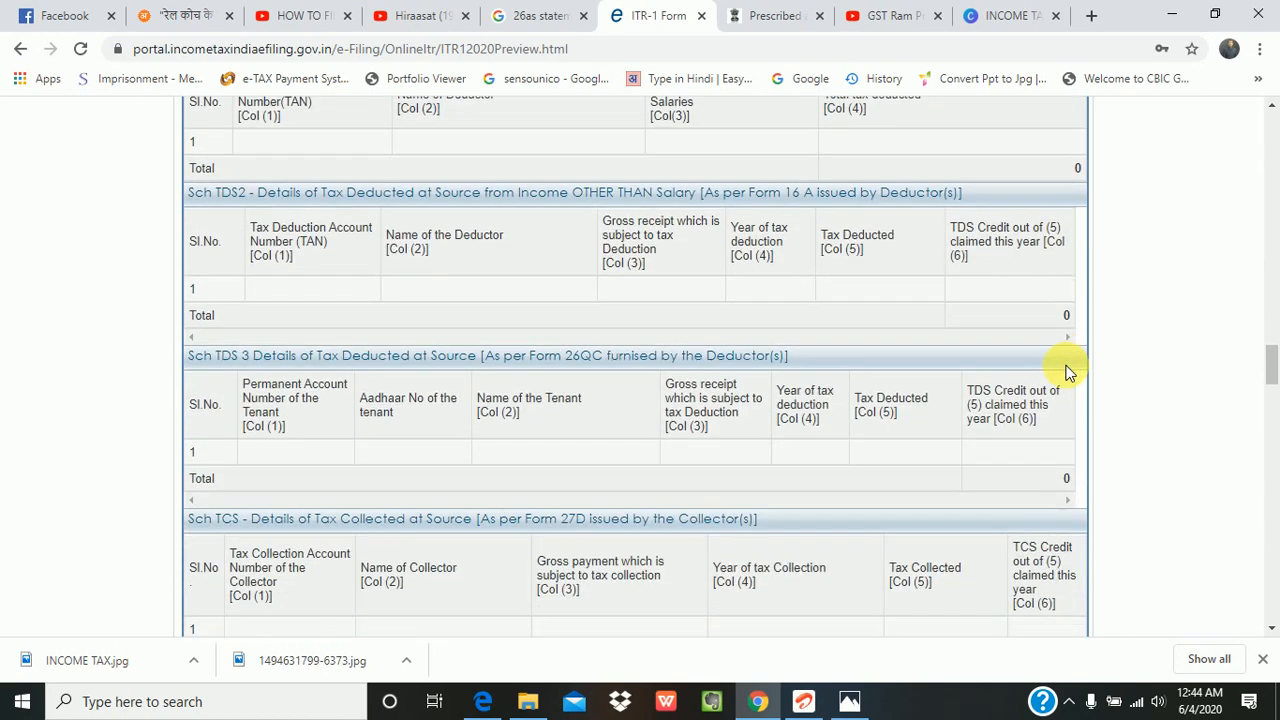
pyautogui.scroll(-15, 1066, 370)
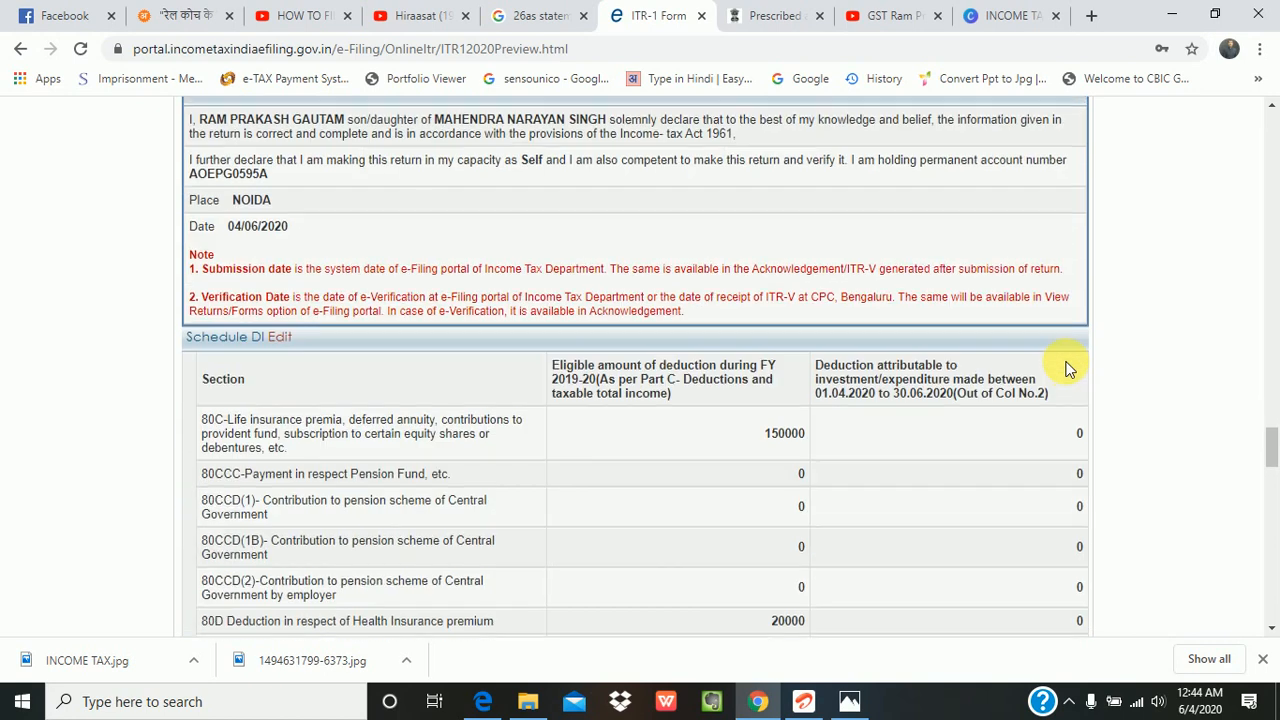
pyautogui.scroll(-15, 1066, 370)
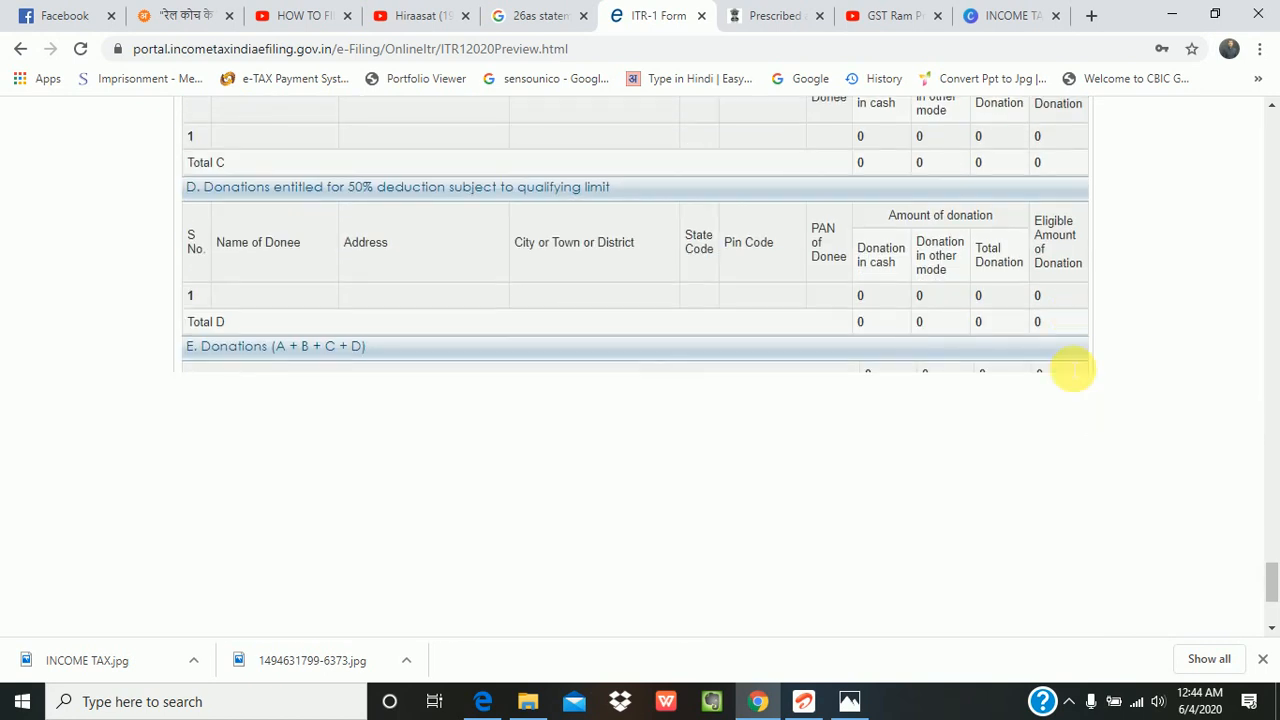
pyautogui.scroll(-3, 1066, 370)
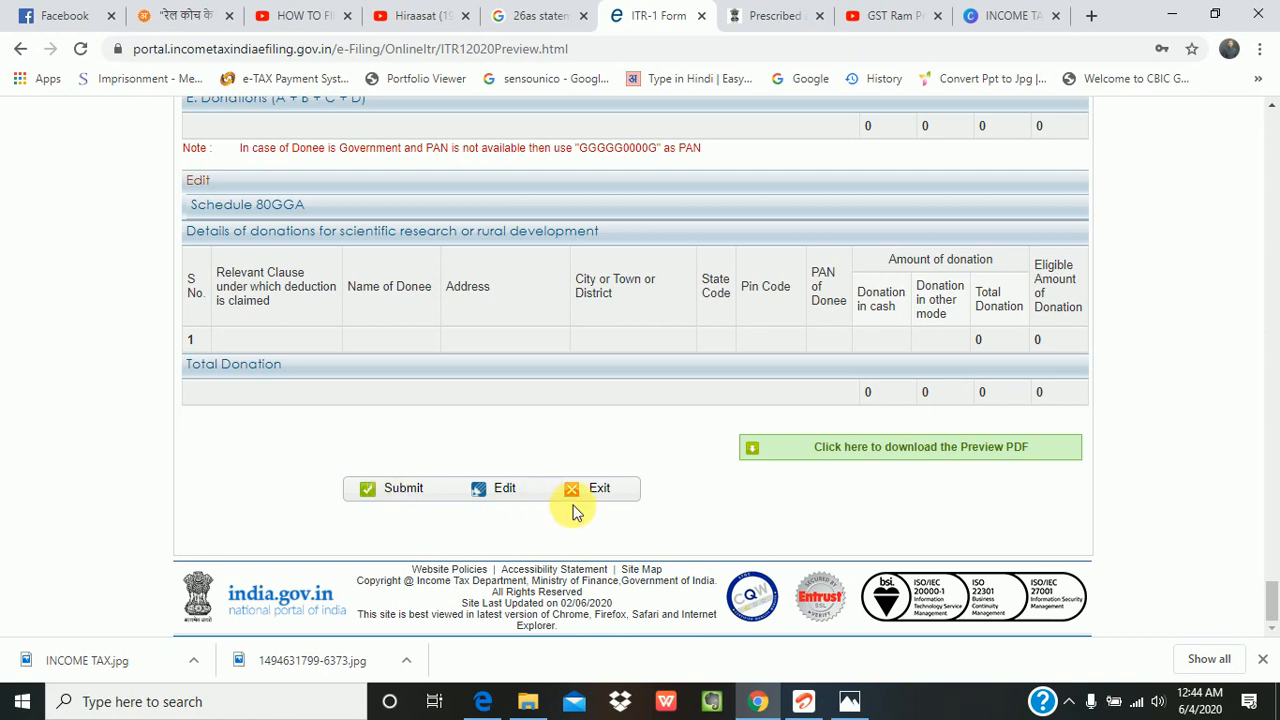
pyautogui.click(612, 488)
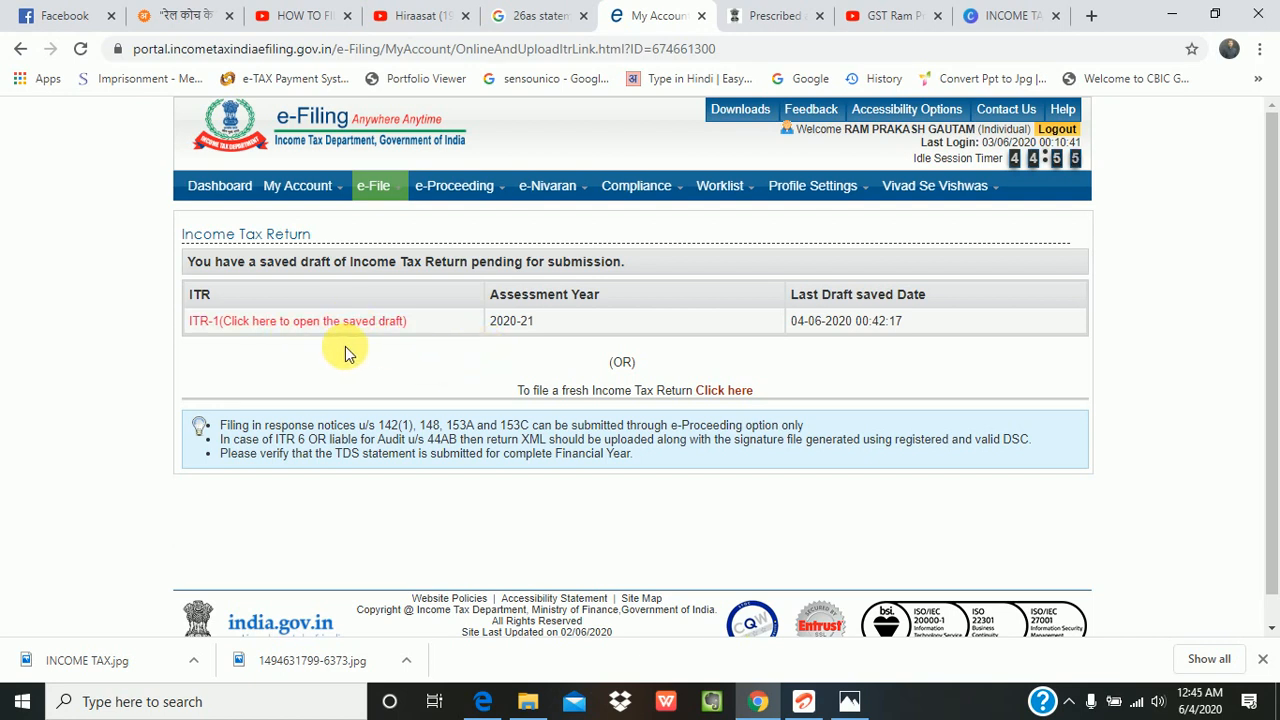
# Open the e-Verify Return page to check for returns pending e-verification.
pyautogui.click(325, 195)
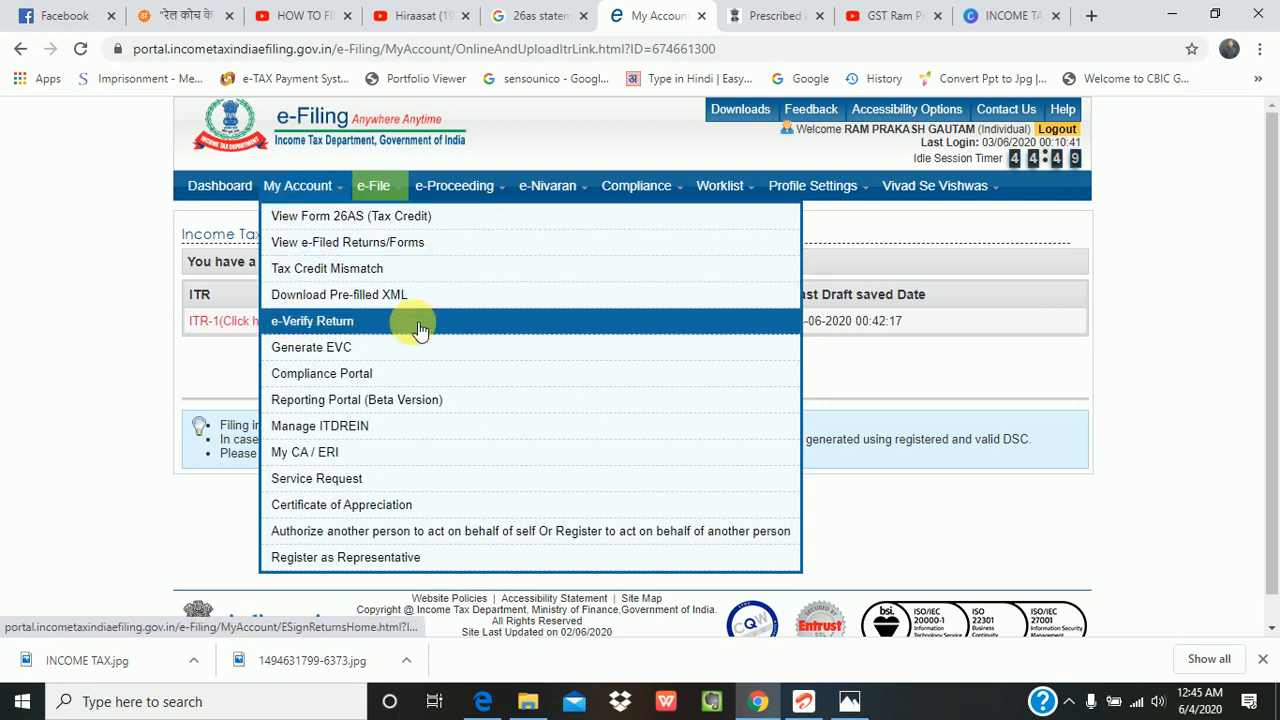
pyautogui.click(305, 325)
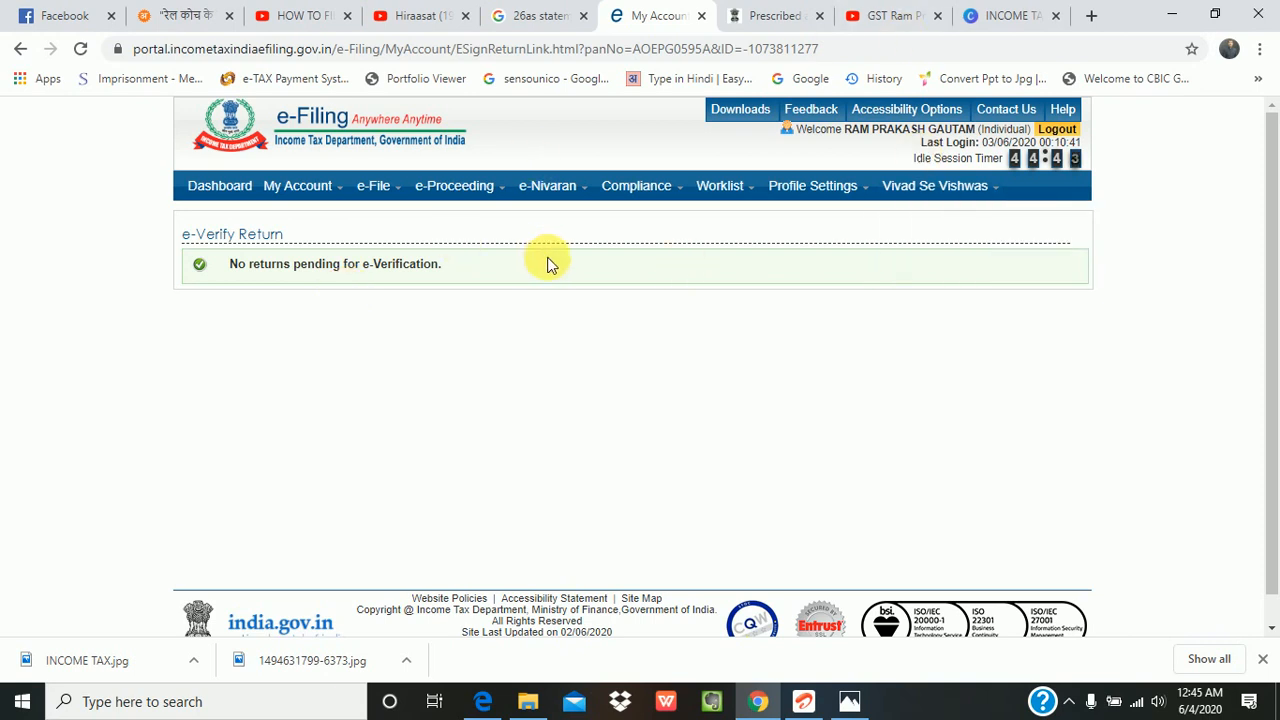
pyautogui.scroll(-1, 633, 352)
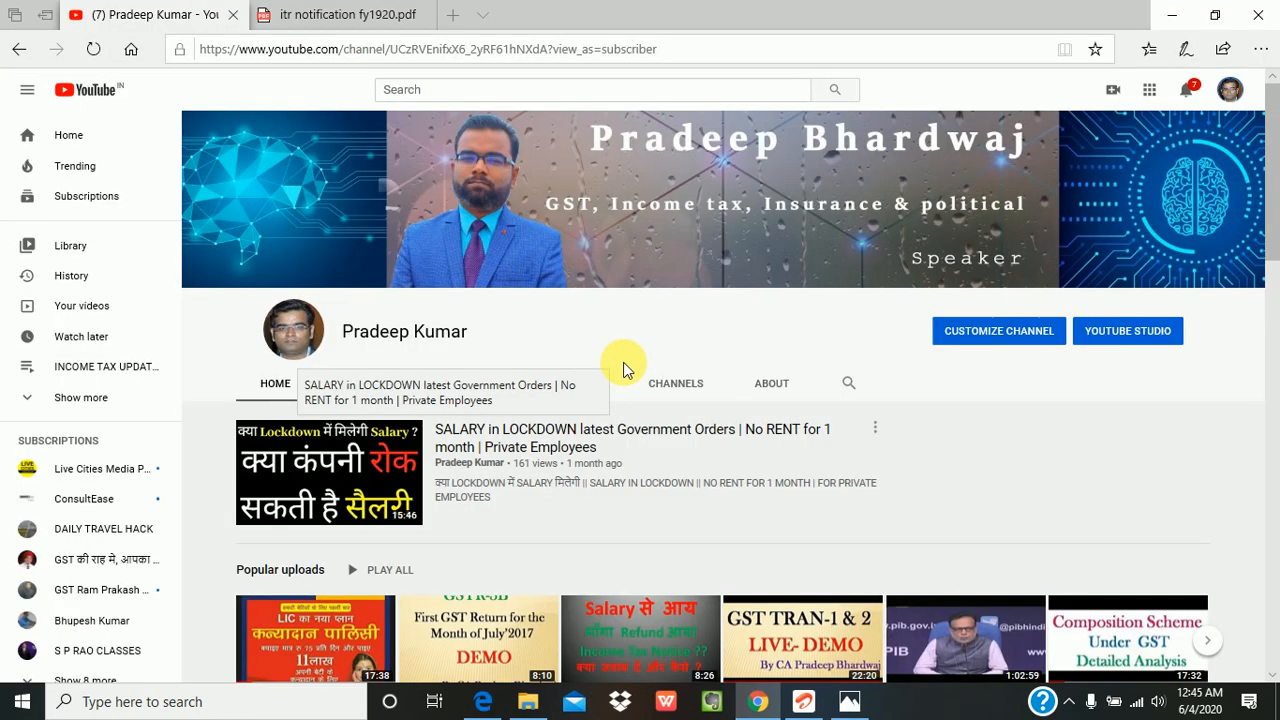
# Switch to the itr notification fy1920 PDF in Microsoft Edge and examine the Form ITR-V fields, including the e-filing acknowledgement number.
pyautogui.click(300, 18)
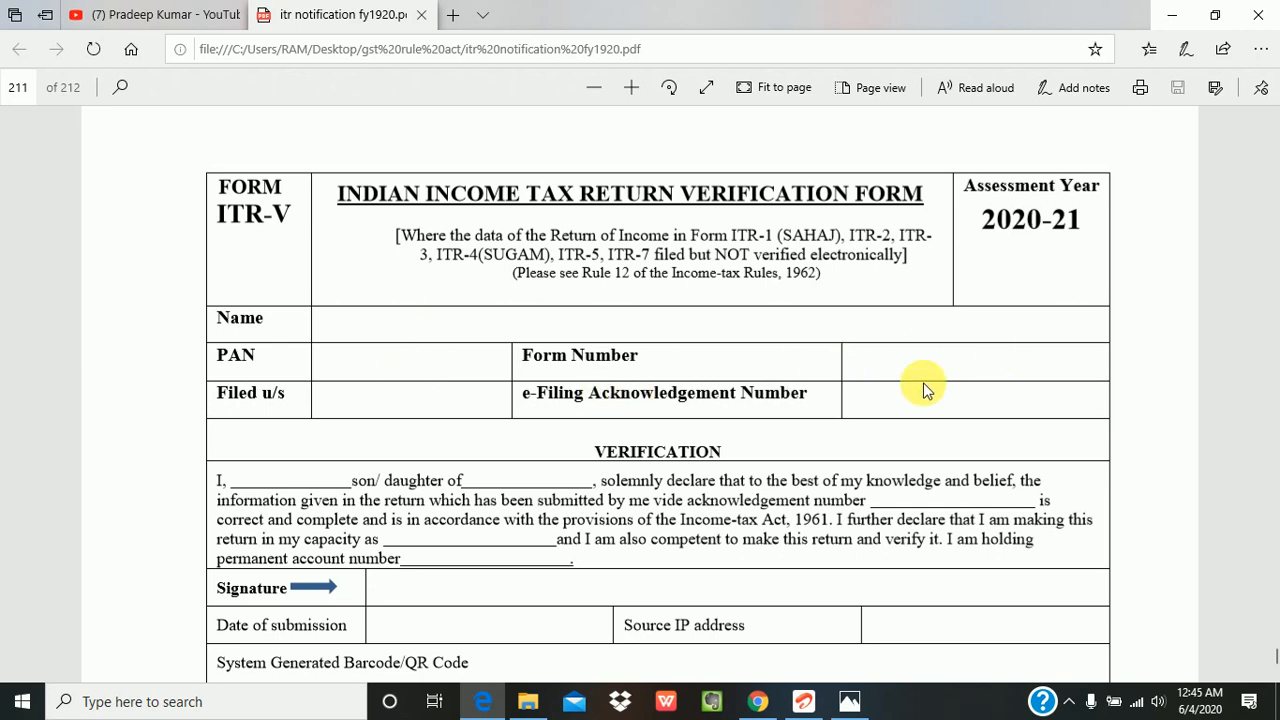
pyautogui.moveTo(862, 405); pyautogui.dragTo(1091, 402)
pyautogui.click(863, 406)
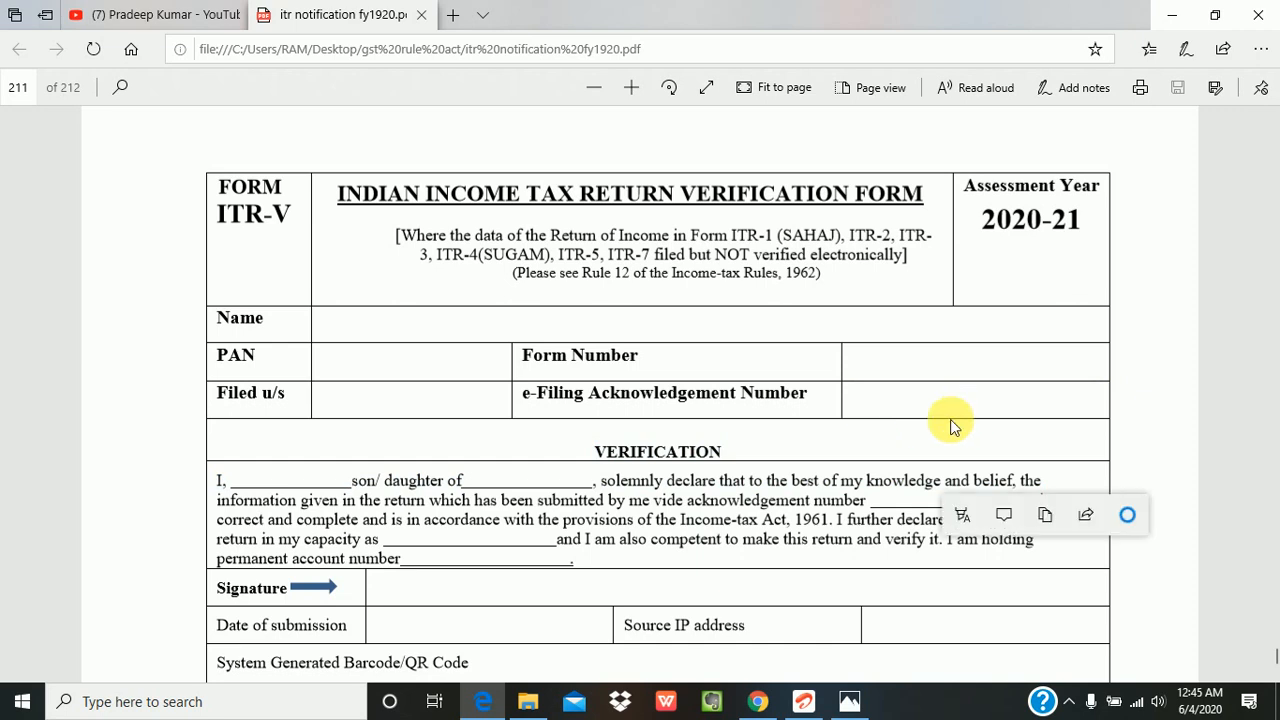
pyautogui.scroll(-2, 413, 428)
pyautogui.scroll(-1, 413, 428)
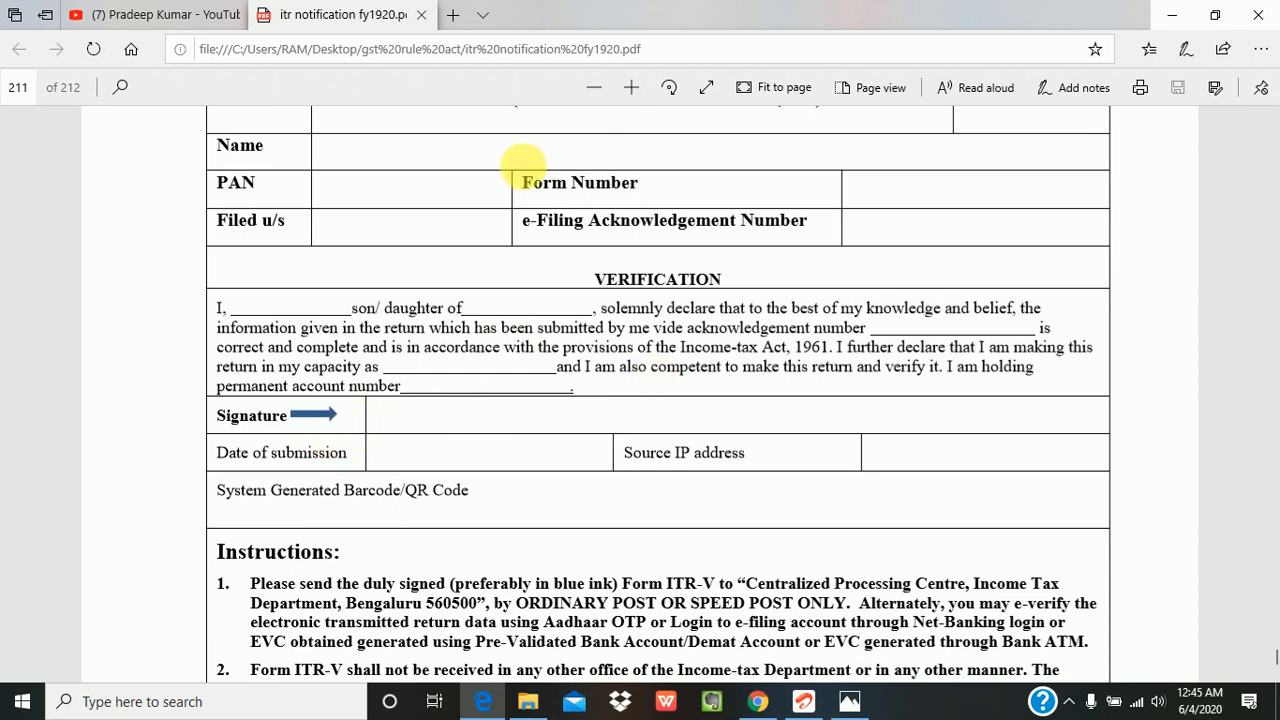
# Read the Form ITR-V instructions and select the text on sending the form to the Centralized Processing Centre by ordinary or speed post.
pyautogui.scroll(-4, 617, 513)
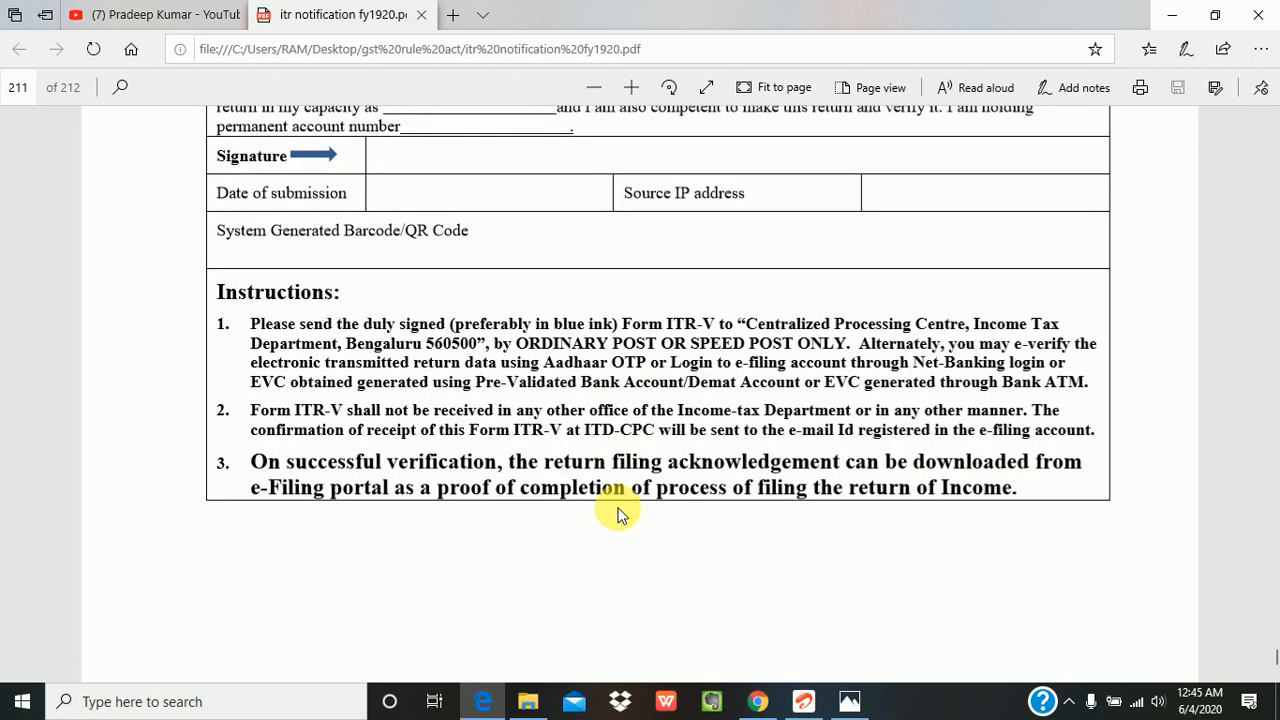
pyautogui.scroll(-2, 620, 513)
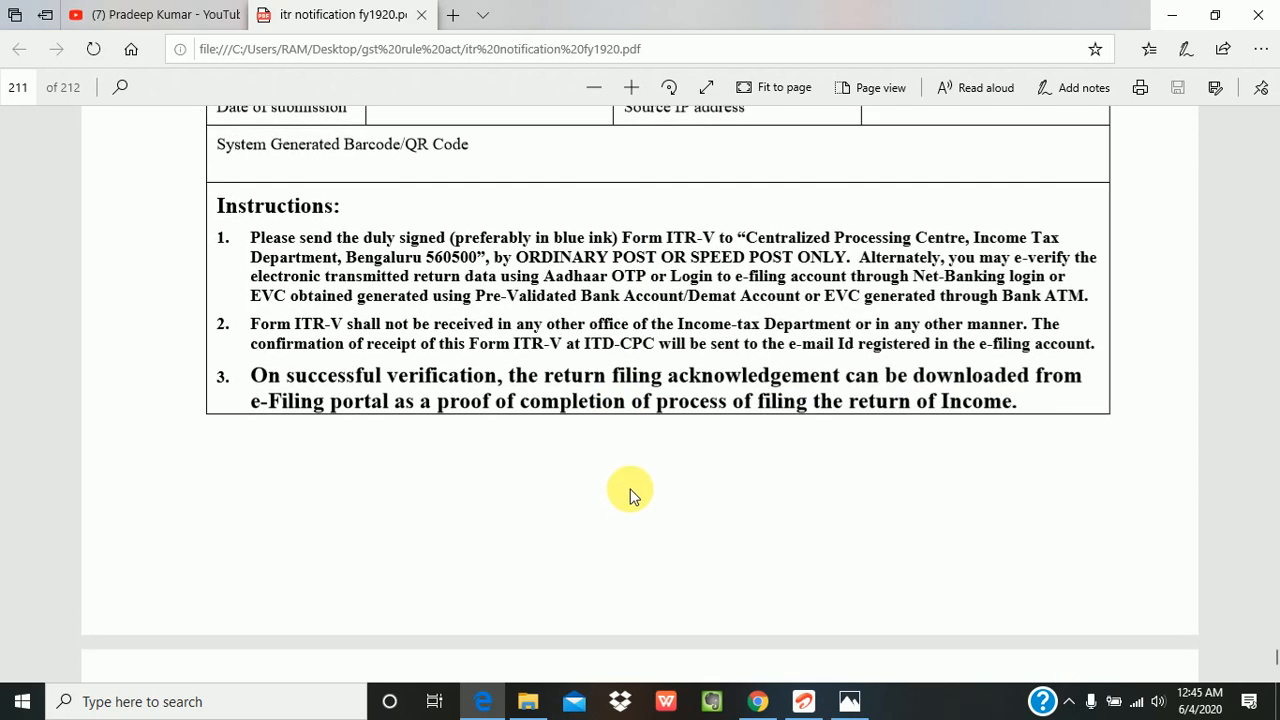
pyautogui.scroll(-4, 628, 498)
pyautogui.scroll(4, 630, 497)
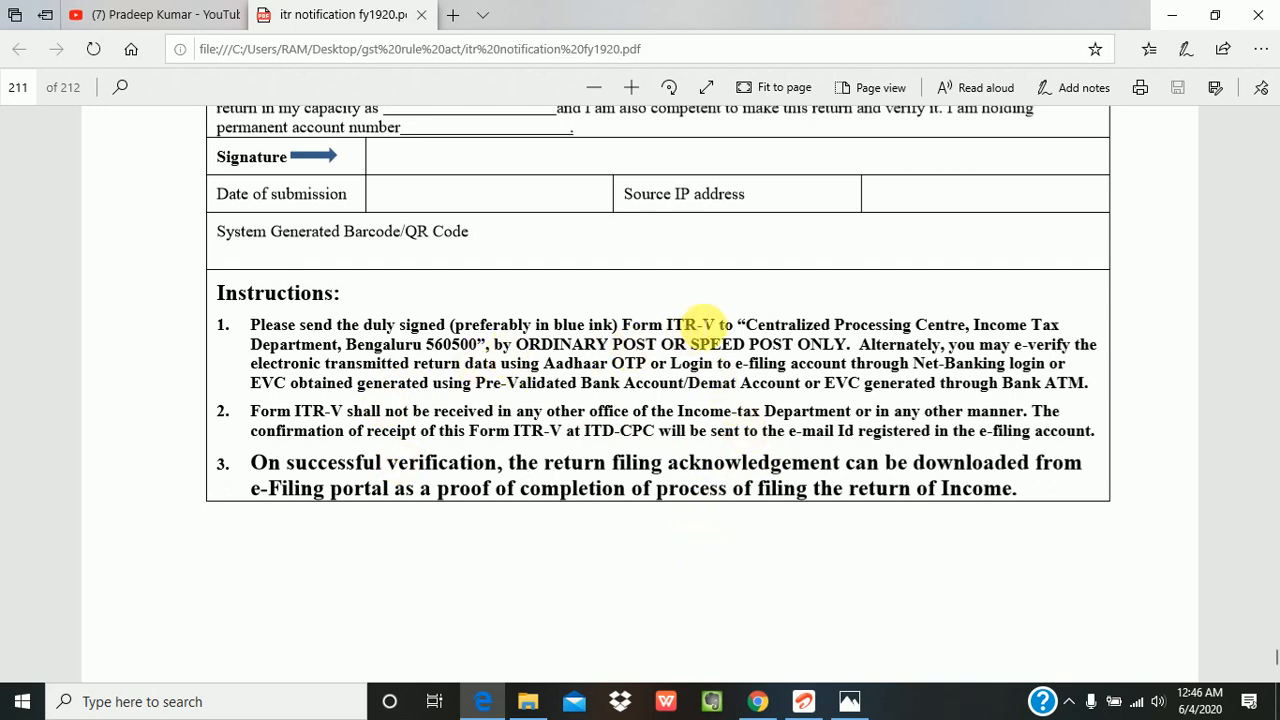
pyautogui.moveTo(684, 326); pyautogui.dragTo(905, 345)
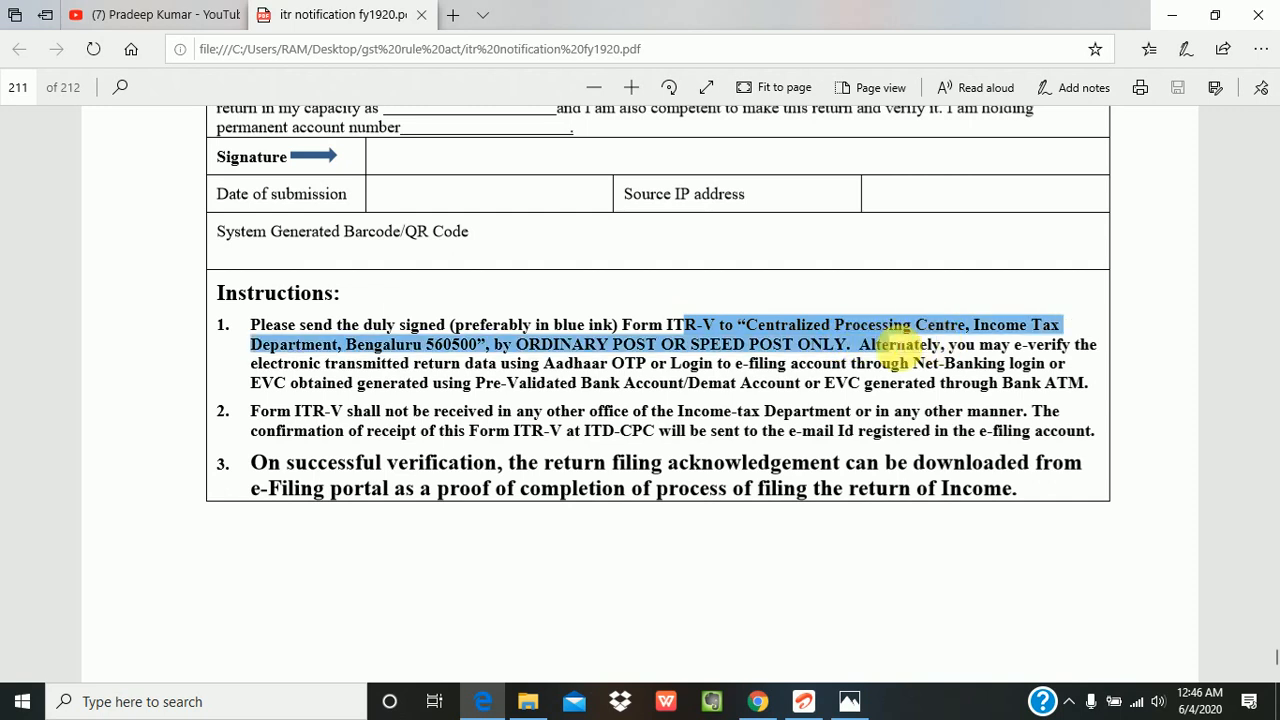
pyautogui.moveTo(905, 345); pyautogui.dragTo(890, 346)
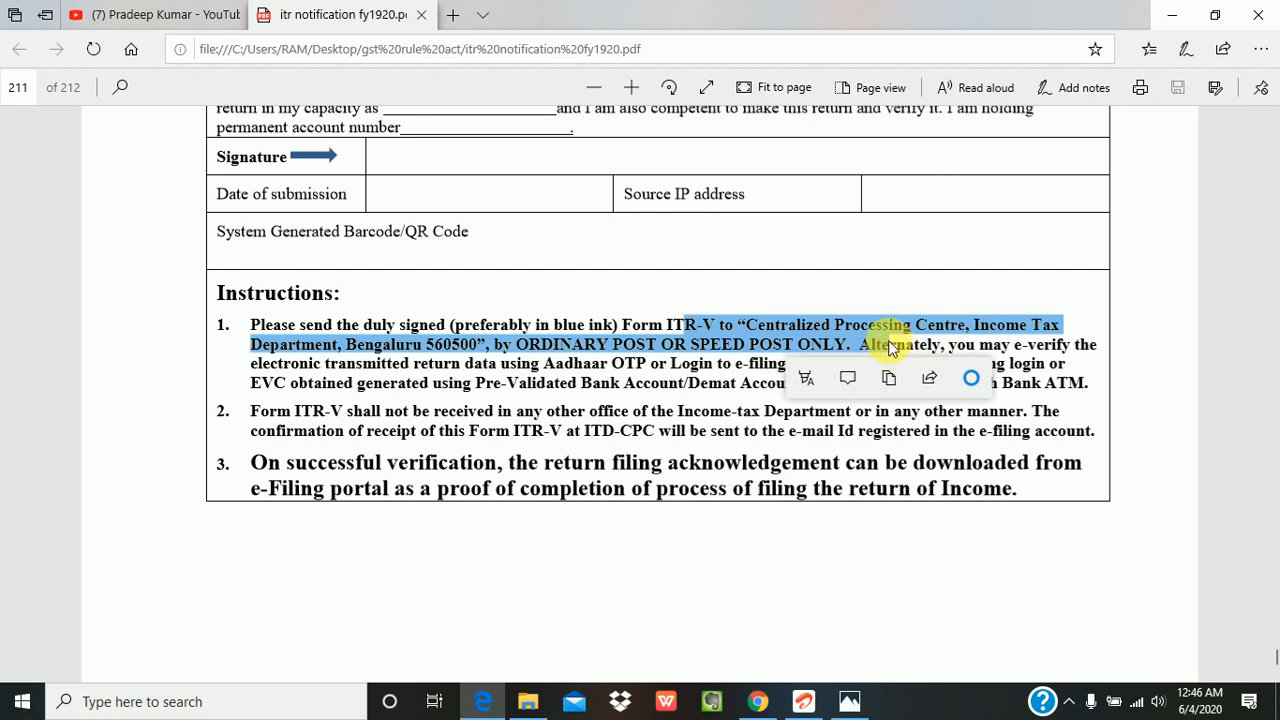
# Examine the Indian Income Tax Return Acknowledgement form for assessment year 2020-21 on the PDF's last page.
pyautogui.scroll(-7, 890, 346)
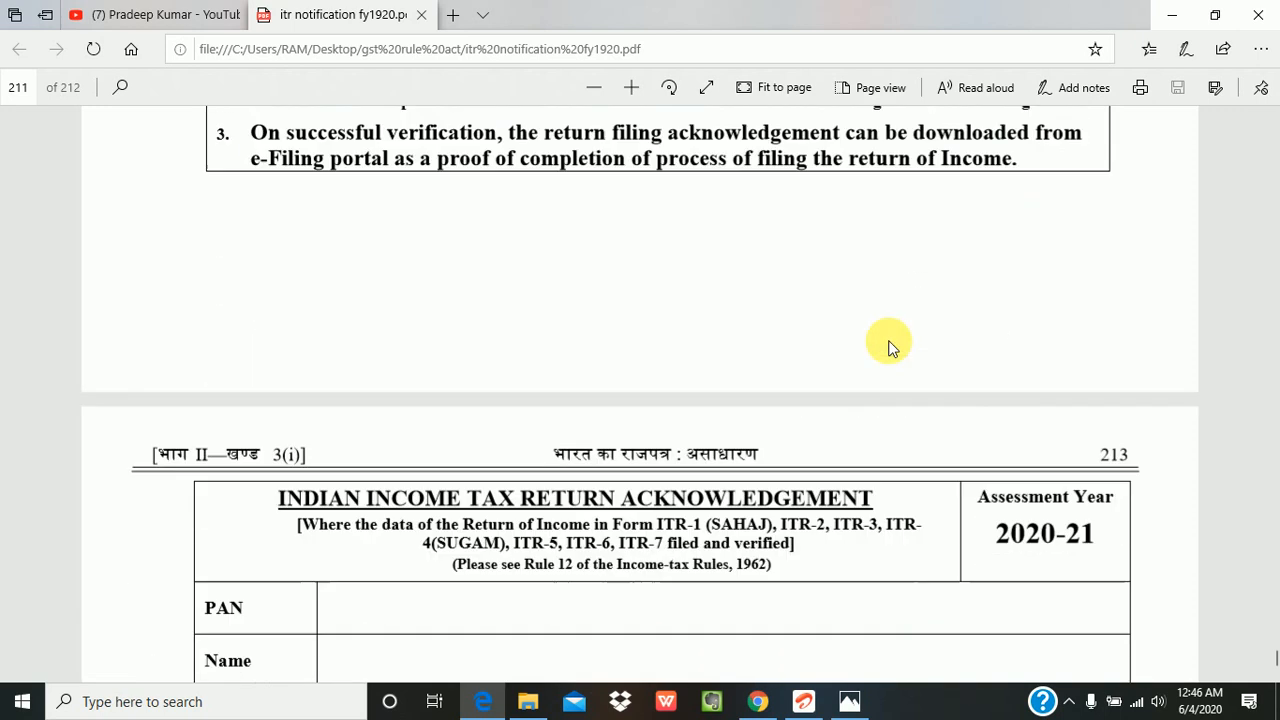
pyautogui.scroll(-6, 895, 345)
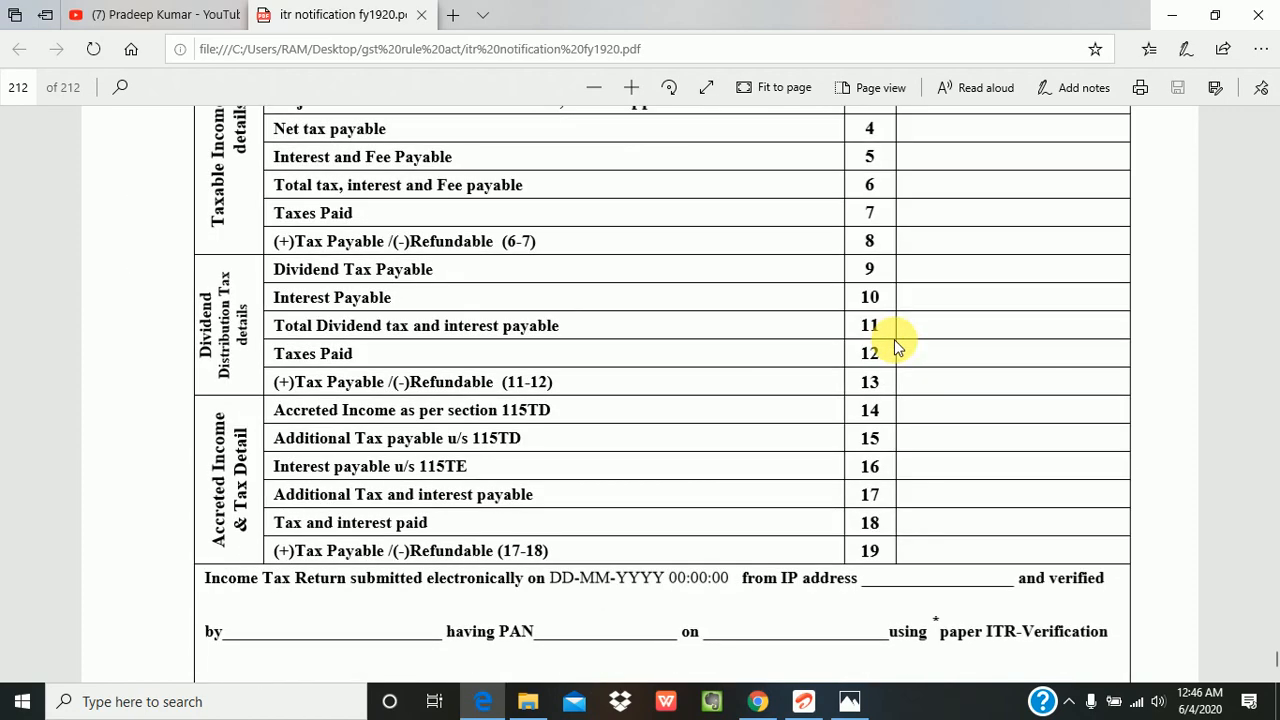
pyautogui.scroll(-3, 895, 344)
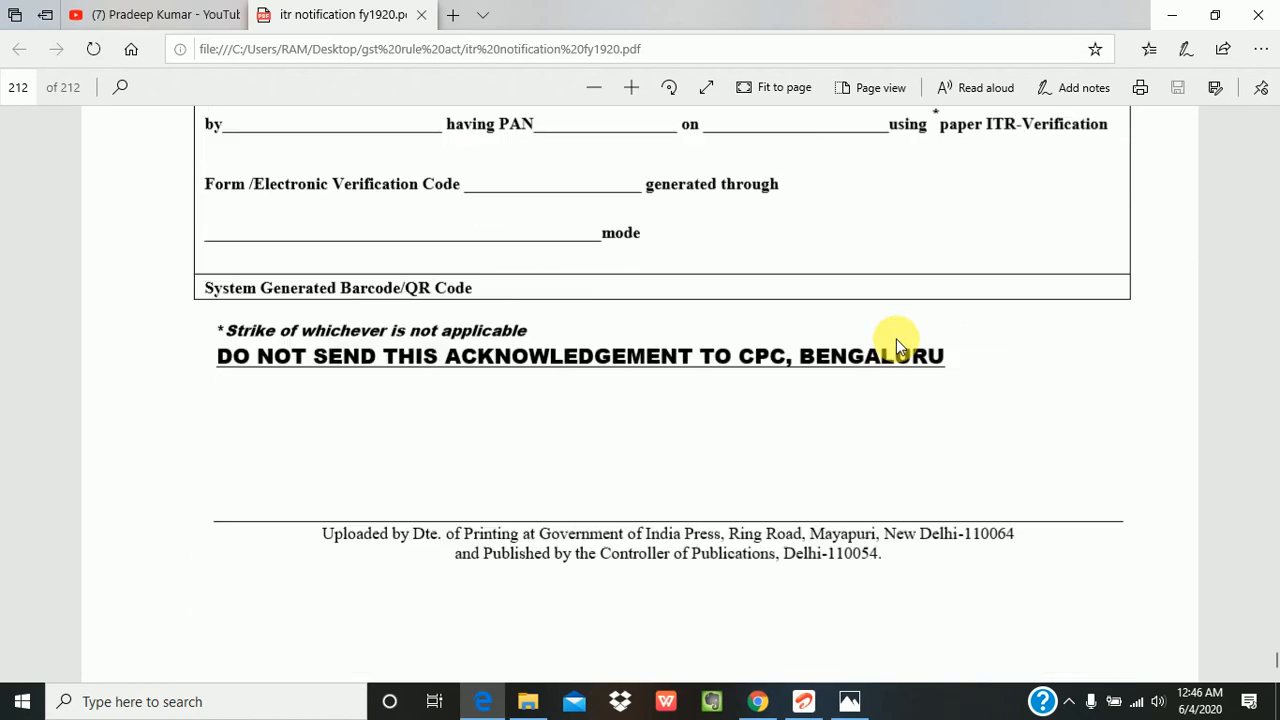
pyautogui.scroll(6, 490, 370)
pyautogui.scroll(3, 510, 370)
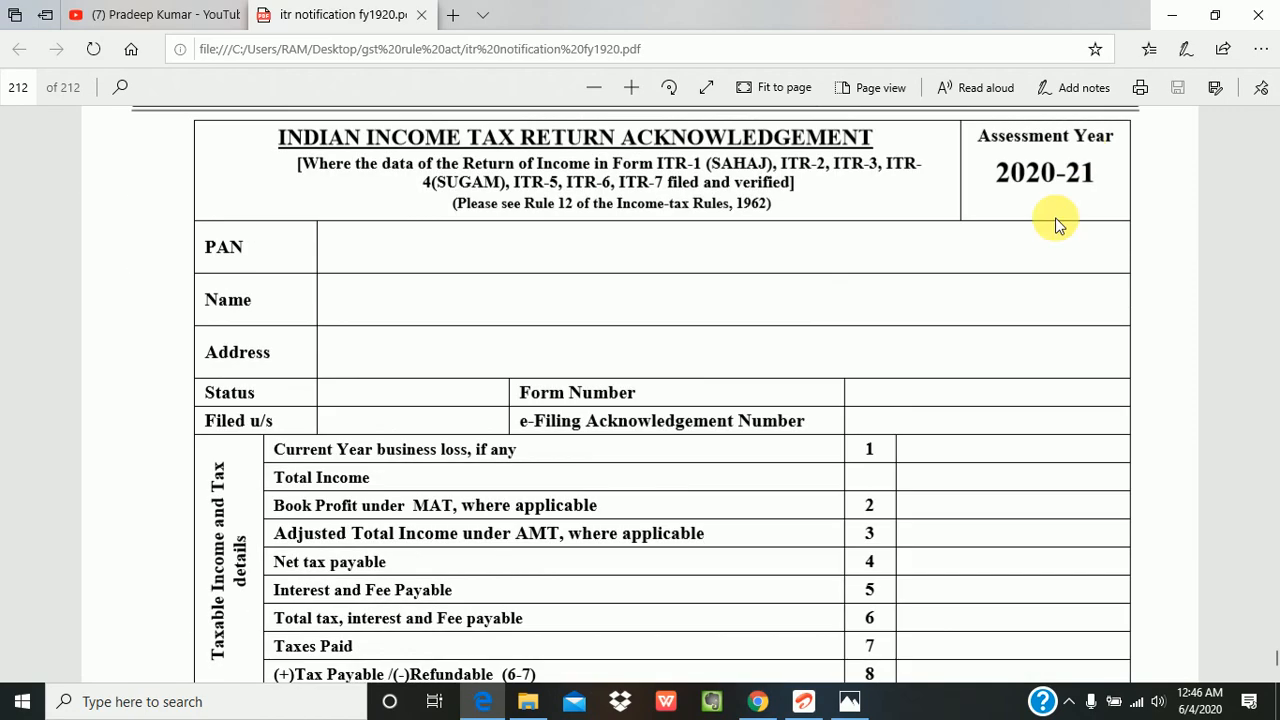
# Read the acknowledgement form down to the closing note about not sending it to CPC, Bengaluru.
pyautogui.scroll(1, 714, 380)
pyautogui.scroll(-1, 815, 375)
pyautogui.scroll(-8, 815, 375)
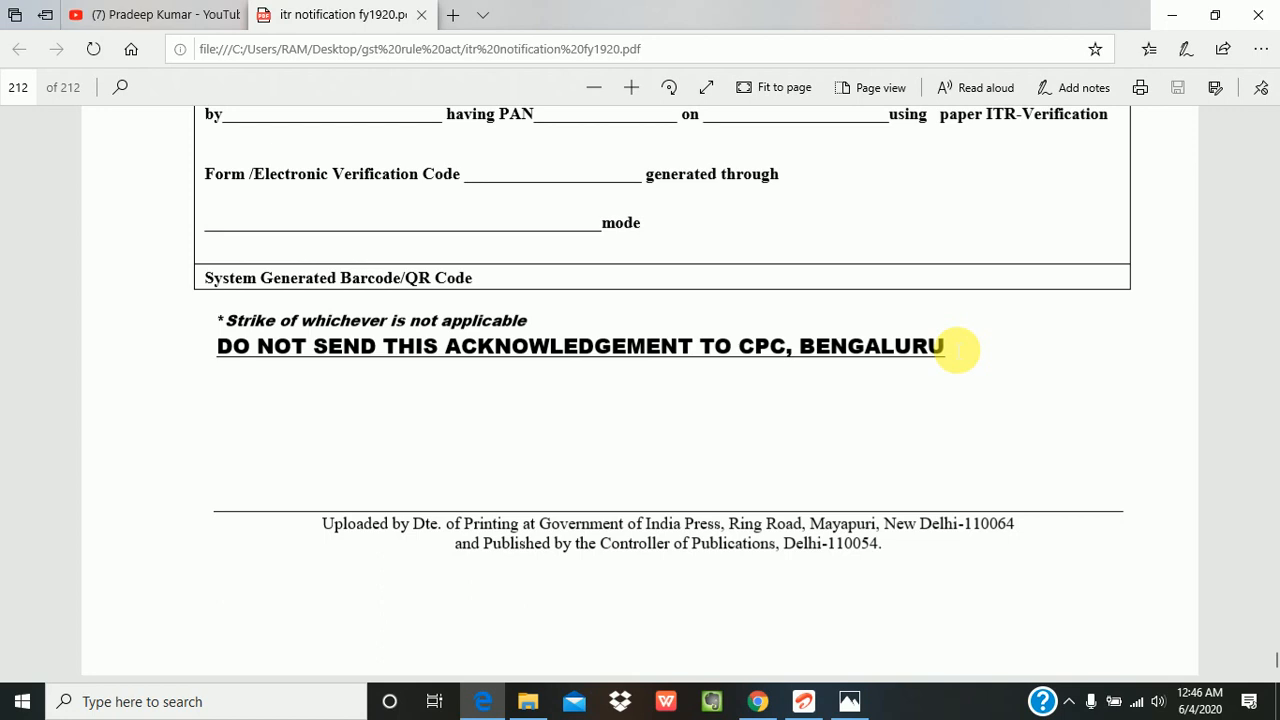
# Review the Form ITR-V verification form on page 211, and switch back to the e-Verify Return page in Chrome.
pyautogui.scroll(10, 945, 330)
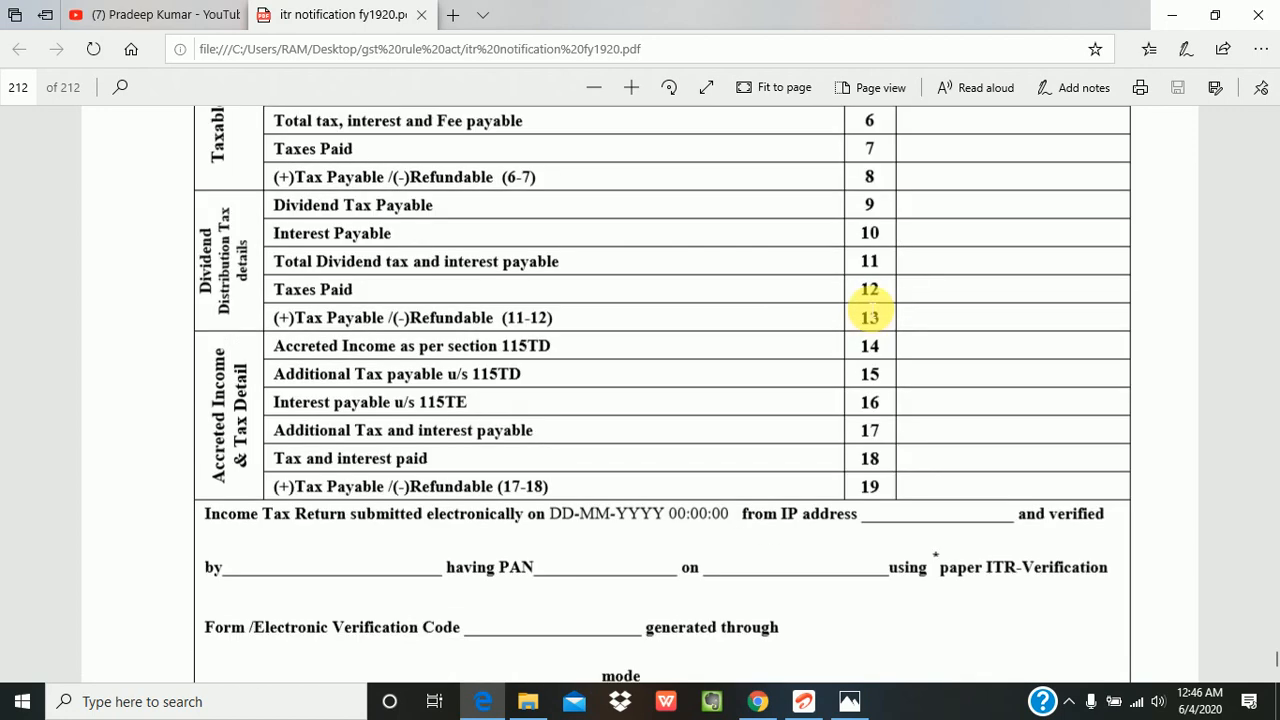
pyautogui.scroll(8, 655, 422)
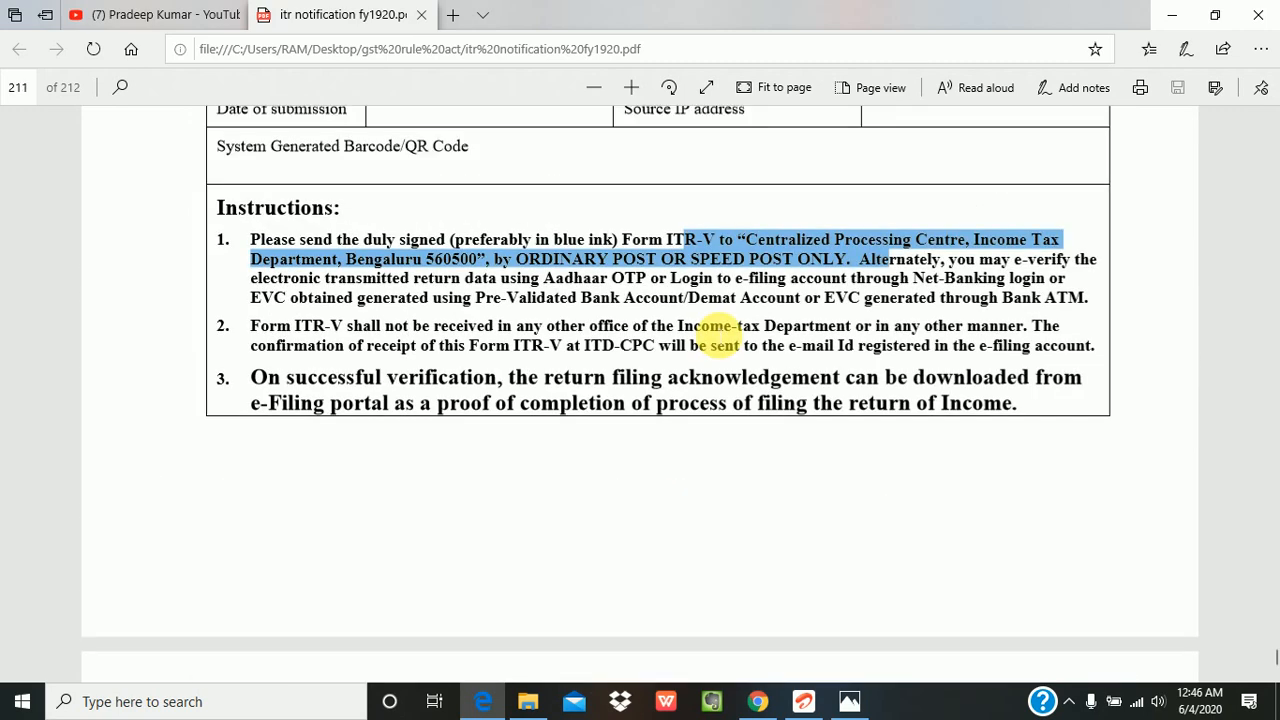
pyautogui.scroll(10, 697, 528)
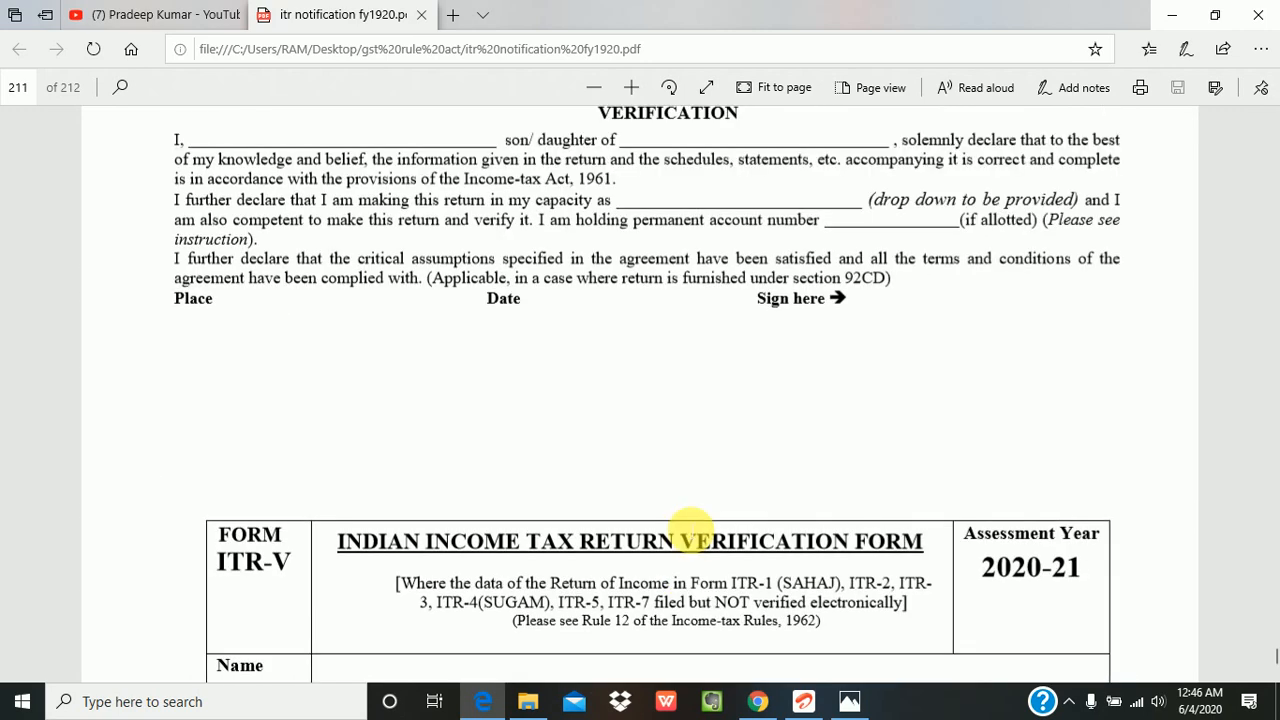
pyautogui.scroll(-4, 697, 522)
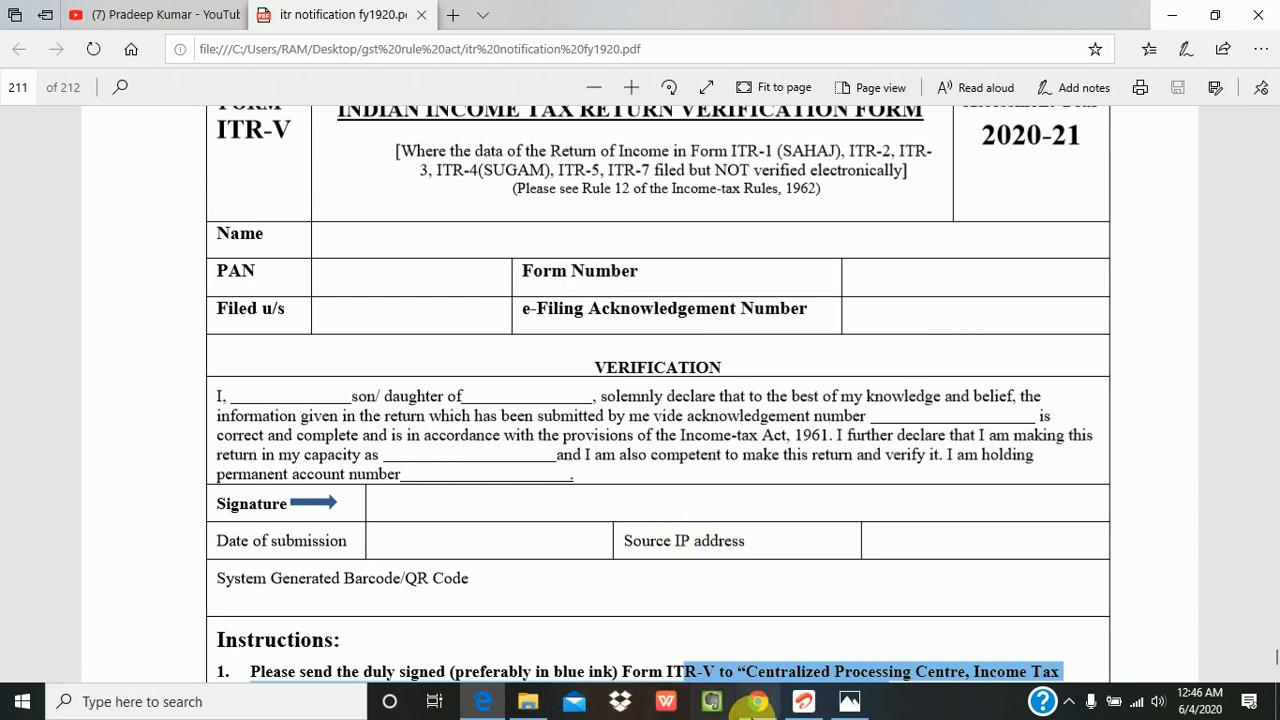
pyautogui.click(758, 701)
pyautogui.scroll(1, 553, 439)
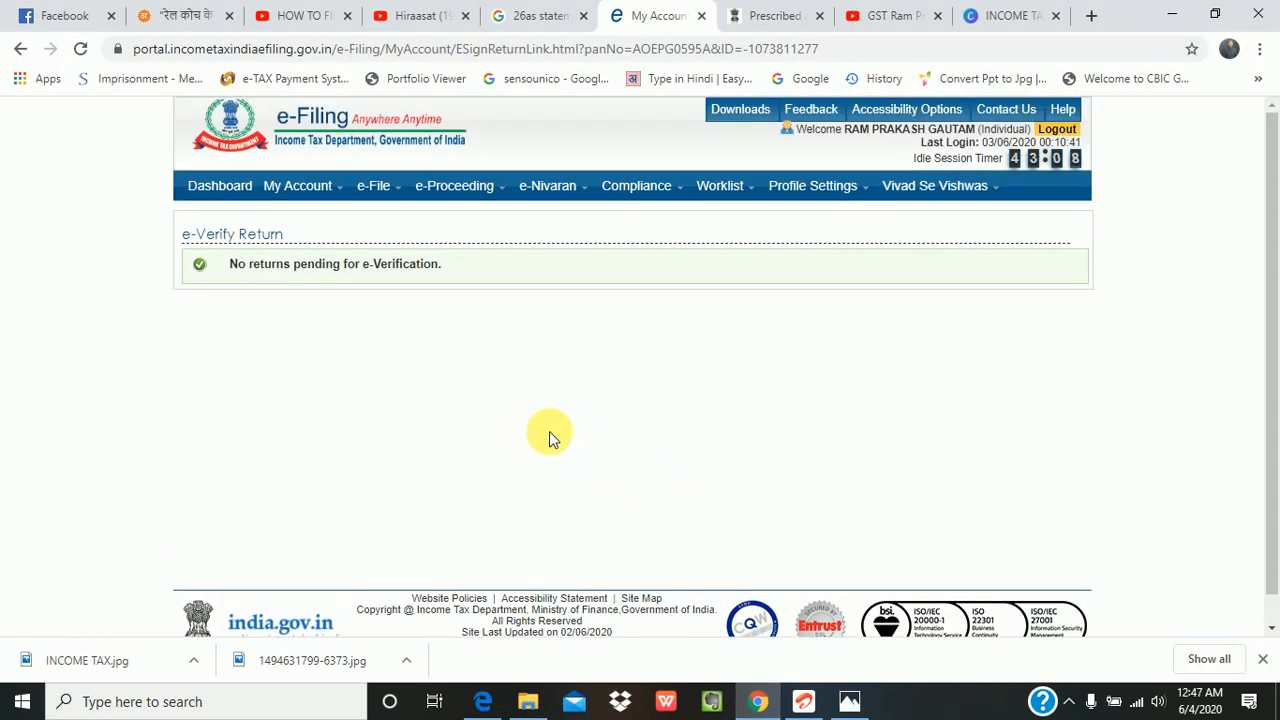